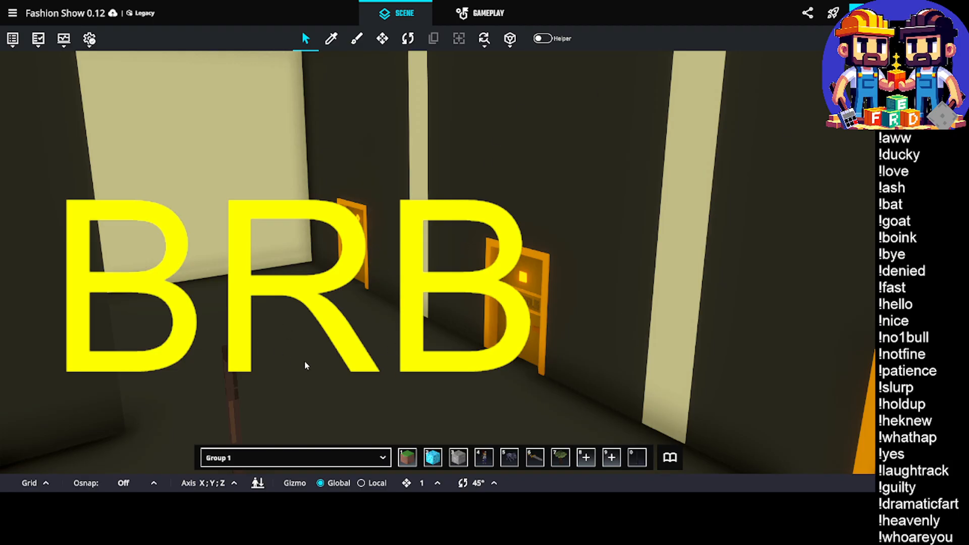
{"action": "middle_click_drag", "start_coordinate": [339, 371], "coordinate": [352, 311]}
{"action": "scroll", "coordinate": [352, 298], "scroll_direction": "down", "scroll_amount": 10}
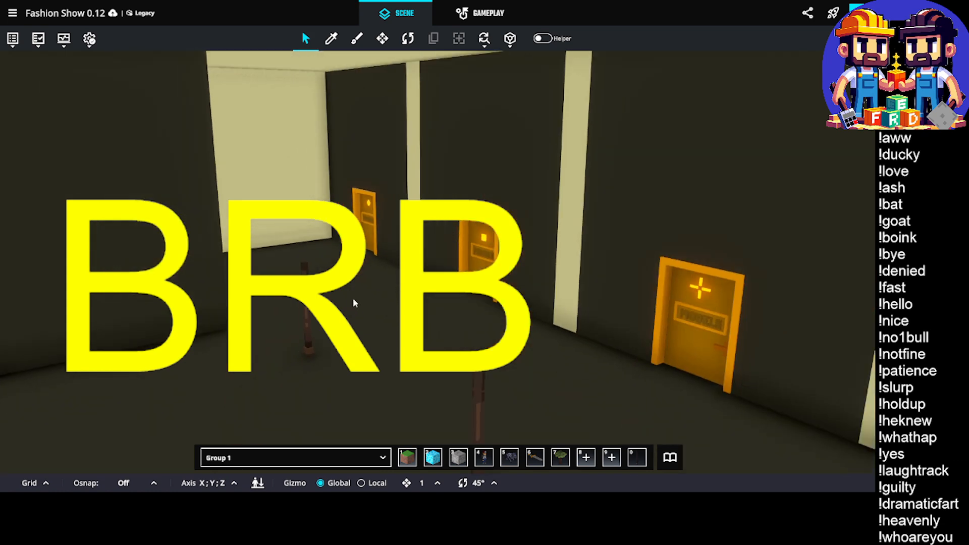
{"action": "scroll", "coordinate": [351, 296], "scroll_direction": "down", "scroll_amount": 10}
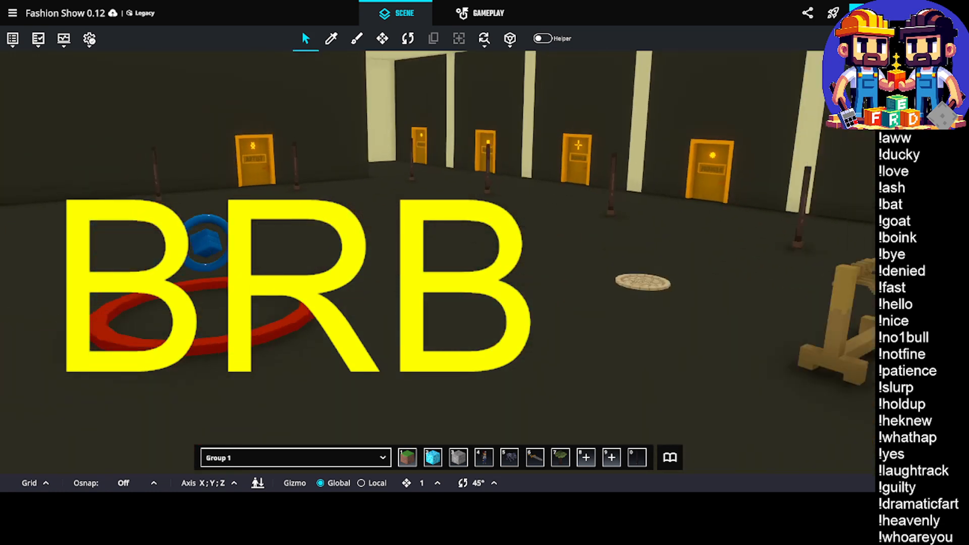
{"action": "scroll", "coordinate": [351, 296], "scroll_direction": "down", "scroll_amount": 3}
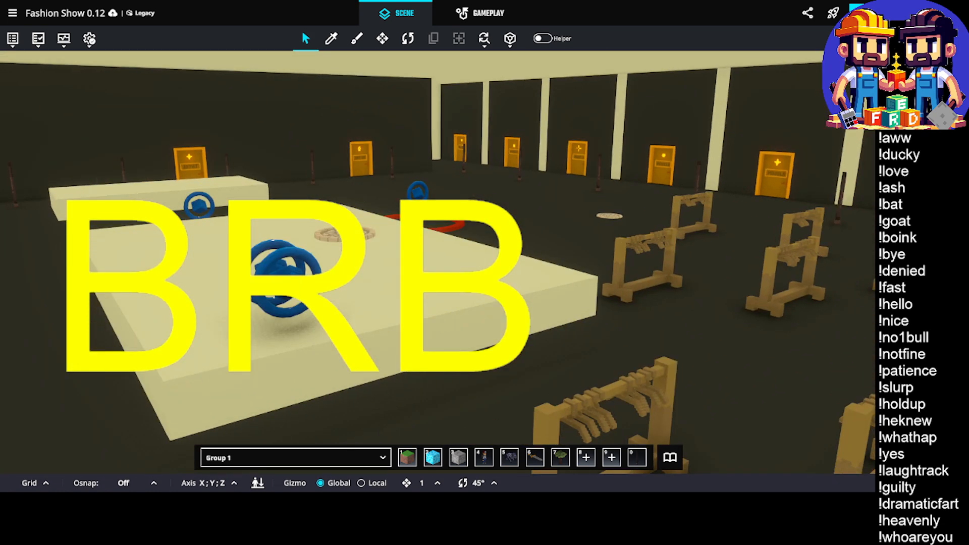
{"action": "middle_click_drag", "start_coordinate": [351, 298], "coordinate": [351, 294]}
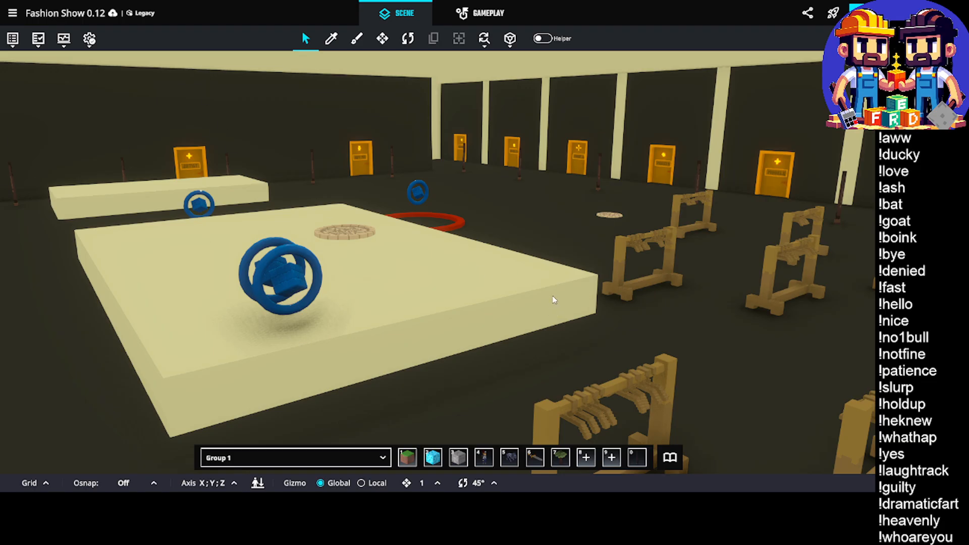
Examine the artist doors along the basement walls and the layout of the white platforms and red circle
{"action": "middle_click_drag", "start_coordinate": [554, 300], "coordinate": [618, 291]}
{"action": "scroll", "coordinate": [507, 194], "scroll_direction": "down", "scroll_amount": 3}
{"action": "right_click_drag", "start_coordinate": [554, 188], "coordinate": [407, 192]}
{"action": "scroll", "coordinate": [388, 155], "scroll_direction": "up", "scroll_amount": 6}
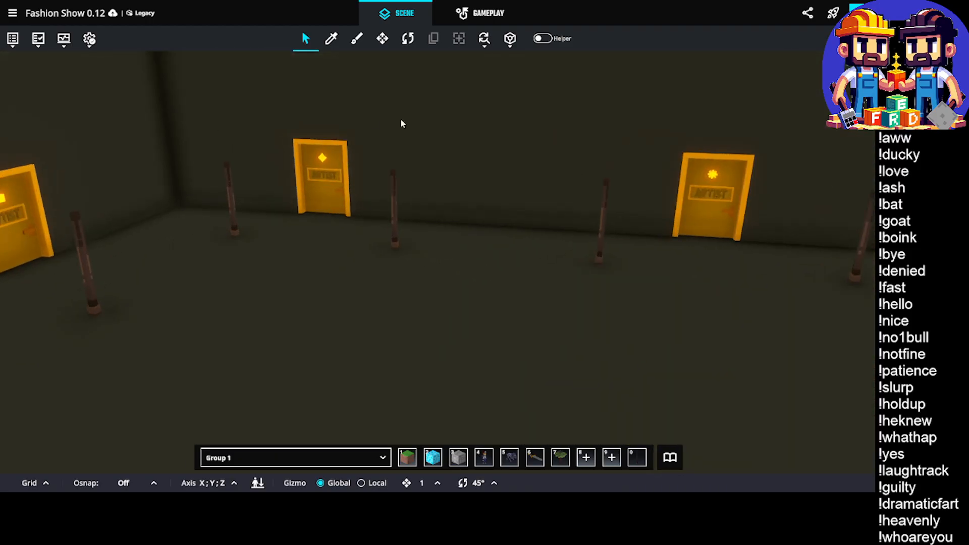
{"action": "scroll", "coordinate": [301, 138], "scroll_direction": "up", "scroll_amount": 6}
{"action": "right_click_drag", "start_coordinate": [402, 188], "coordinate": [483, 162]}
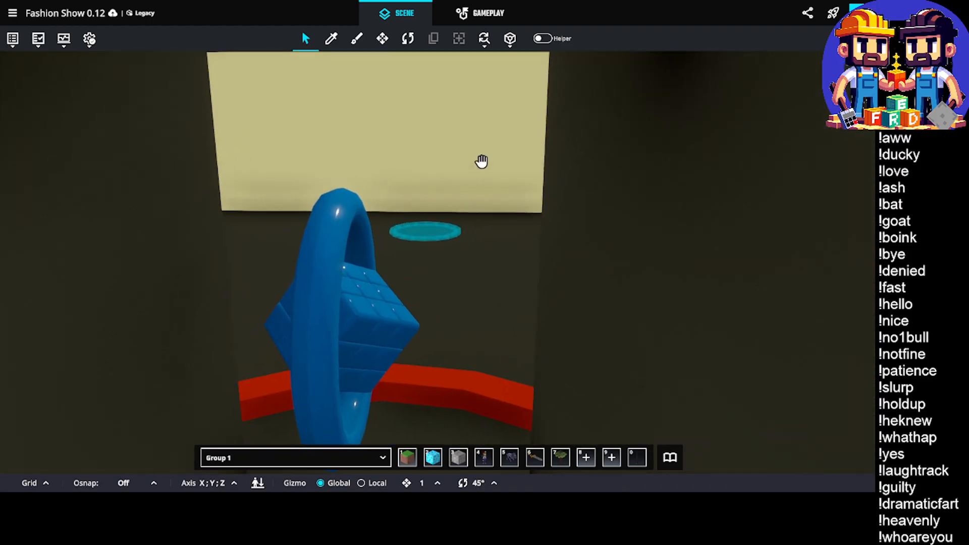
{"action": "scroll", "coordinate": [471, 206], "scroll_direction": "down", "scroll_amount": 2}
{"action": "scroll", "coordinate": [471, 208], "scroll_direction": "up", "scroll_amount": 2}
{"action": "right_click_drag", "start_coordinate": [472, 210], "coordinate": [404, 223]}
{"action": "scroll", "coordinate": [404, 215], "scroll_direction": "down", "scroll_amount": 8}
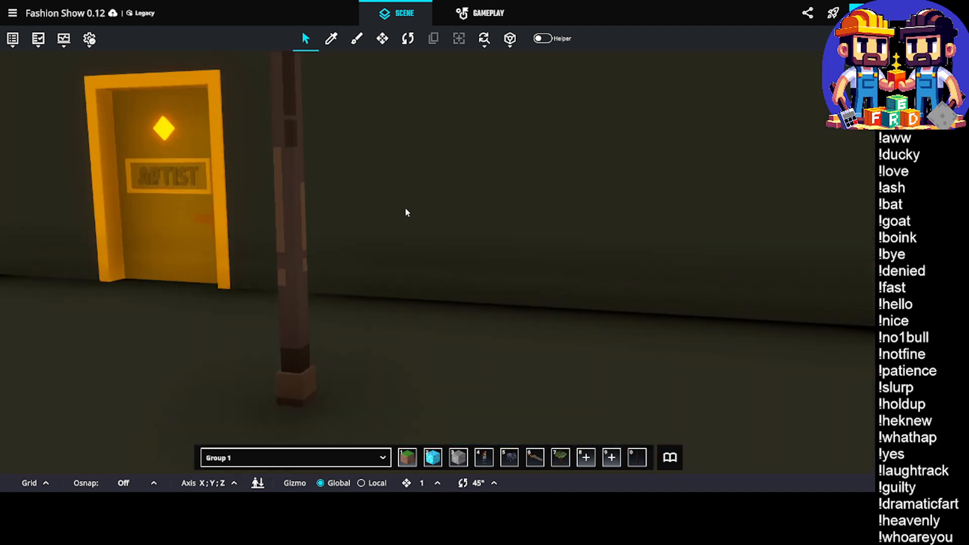
{"action": "right_click_drag", "start_coordinate": [741, 214], "coordinate": [502, 223]}
{"action": "scroll", "coordinate": [665, 205], "scroll_direction": "up", "scroll_amount": 5}
{"action": "scroll", "coordinate": [340, 241], "scroll_direction": "down", "scroll_amount": 2}
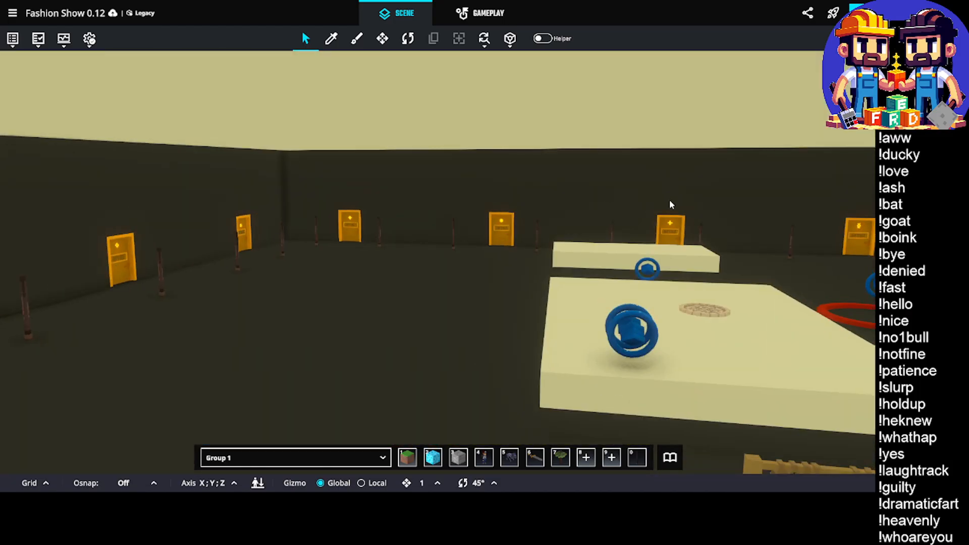
{"action": "right_click_drag", "start_coordinate": [706, 206], "coordinate": [474, 243]}
{"action": "right_click_drag", "start_coordinate": [742, 253], "coordinate": [510, 236]}
{"action": "scroll", "coordinate": [451, 227], "scroll_direction": "up", "scroll_amount": 4}
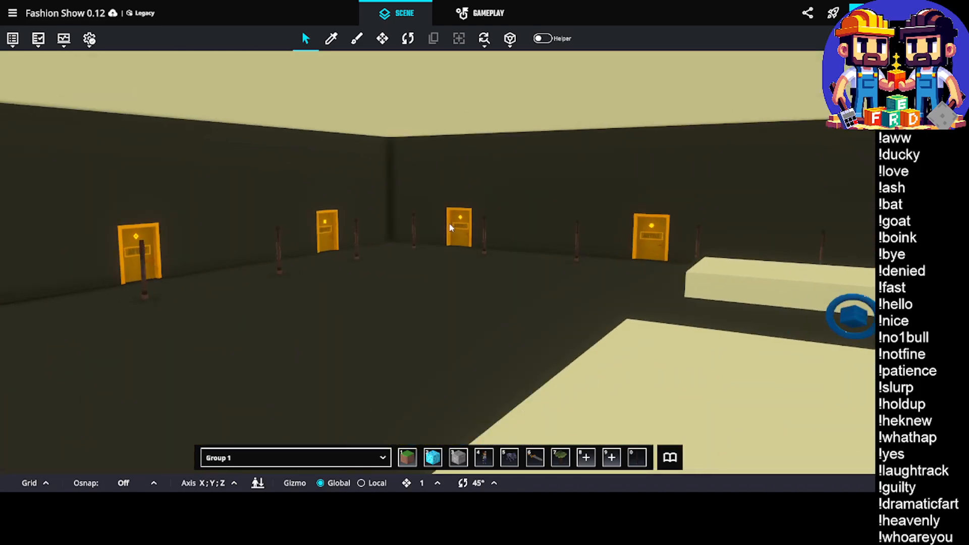
{"action": "scroll", "coordinate": [450, 228], "scroll_direction": "up", "scroll_amount": 8}
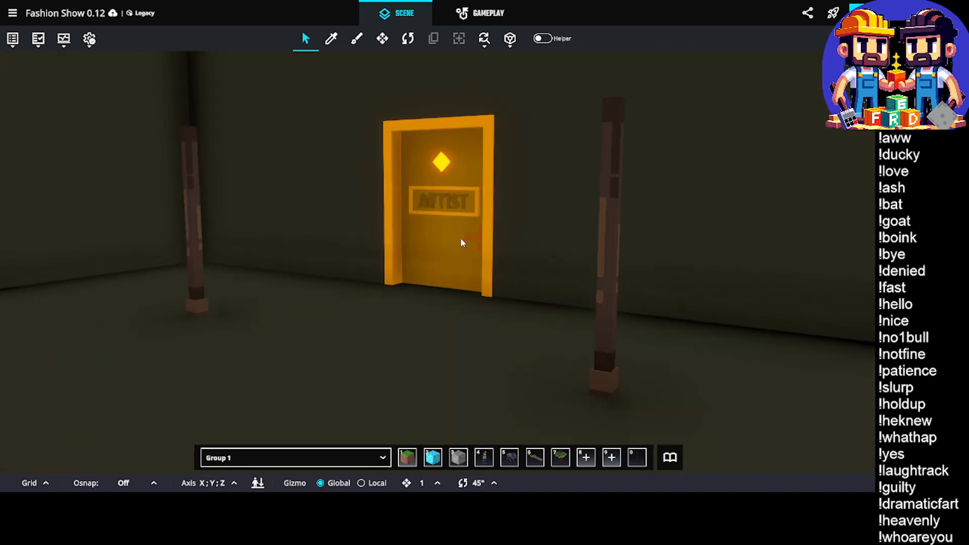
{"action": "scroll", "coordinate": [460, 239], "scroll_direction": "up", "scroll_amount": 2}
{"action": "right_click_drag", "start_coordinate": [432, 222], "coordinate": [488, 301]}
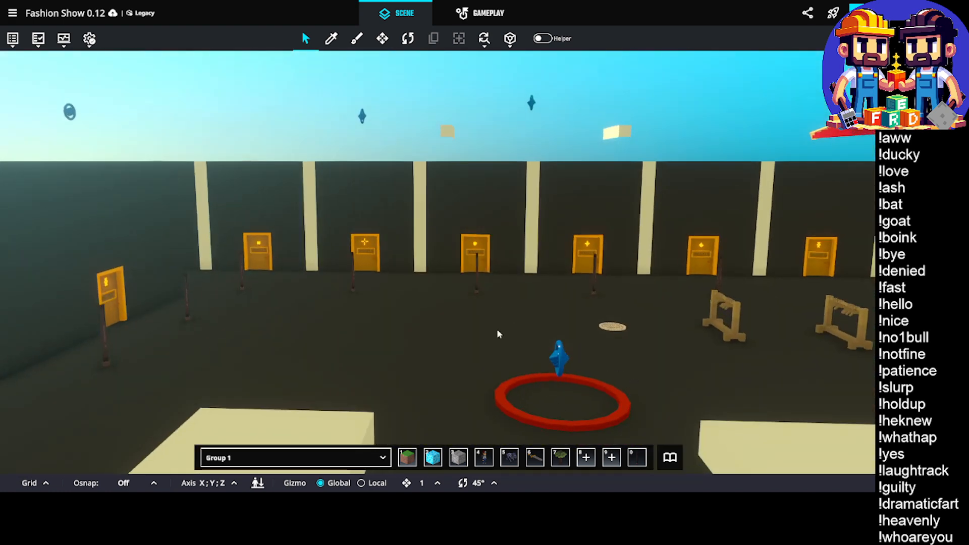
Move Logic Asset.TV.Exit.Judge.1 together with its Red Circle - 5x5 onto the top of the nearby white platform
{"action": "mouse_move", "coordinate": [591, 372]}
{"action": "right_mouse_down"}
{"action": "mouse_move", "coordinate": [405, 365]}
{"action": "mouse_move", "coordinate": [480, 363]}
{"action": "mouse_move", "coordinate": [478, 350]}
{"action": "mouse_move", "coordinate": [401, 337]}
{"action": "mouse_move", "coordinate": [310, 347]}
{"action": "right_mouse_up"}
{"action": "scroll", "coordinate": [438, 333], "scroll_direction": "up", "scroll_amount": 5}
{"action": "left_click", "coordinate": [236, 281]}
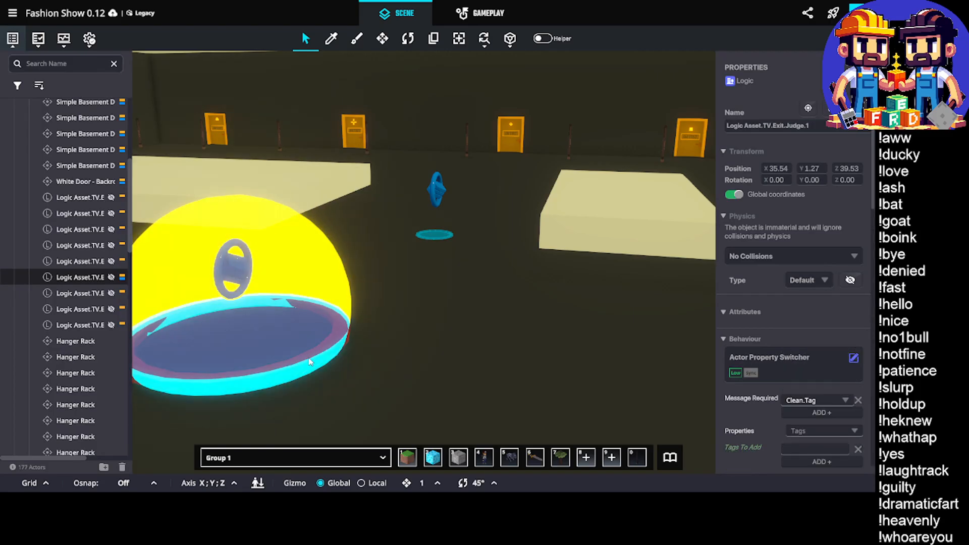
{"action": "left_click", "coordinate": [307, 358], "text": "shift"}
{"action": "key", "text": "w"}
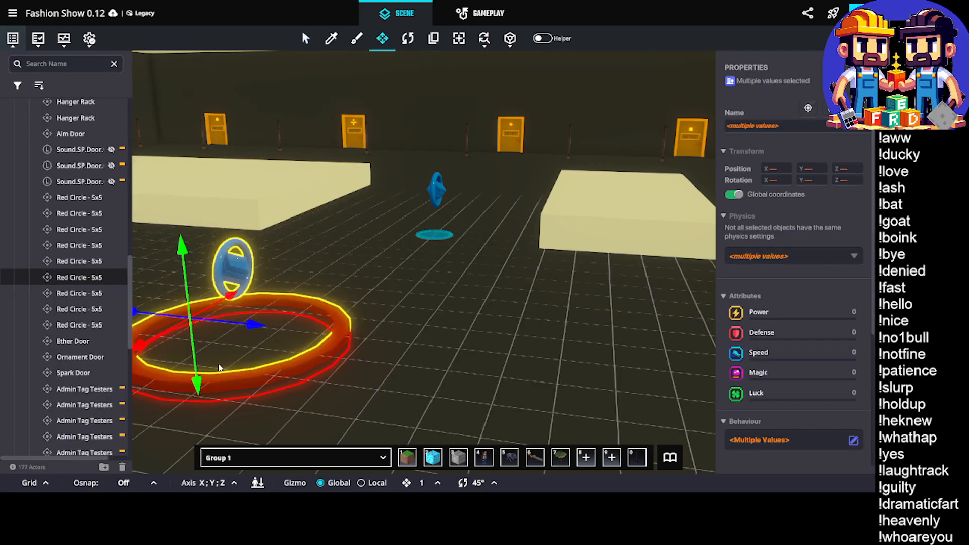
{"action": "left_click_drag", "start_coordinate": [223, 333], "coordinate": [615, 240]}
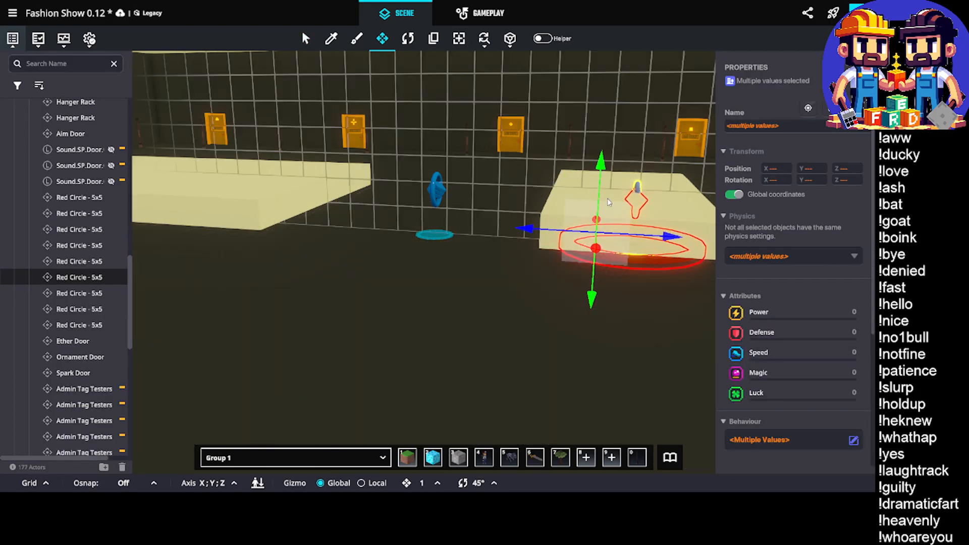
{"action": "left_click_drag", "start_coordinate": [604, 177], "coordinate": [605, 117]}
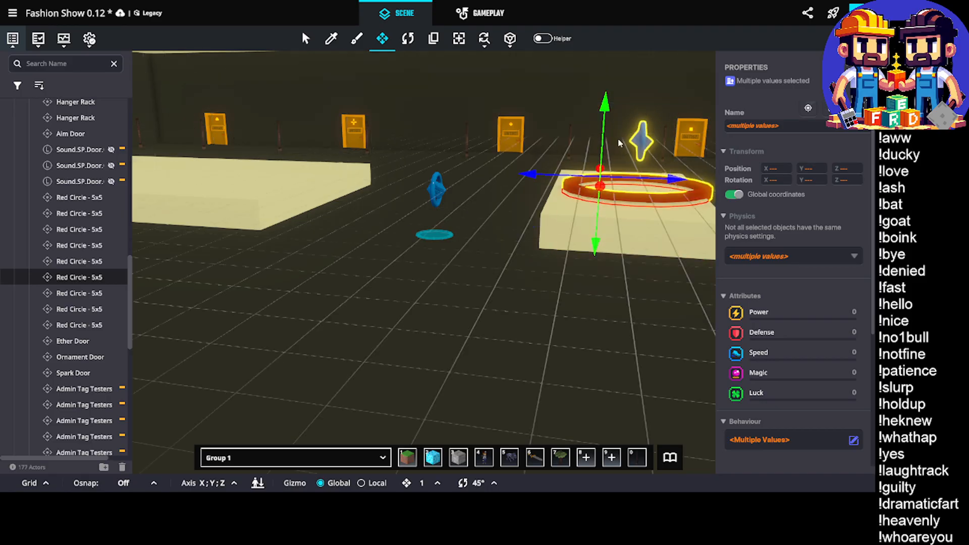
{"action": "left_click_drag", "start_coordinate": [645, 182], "coordinate": [636, 183]}
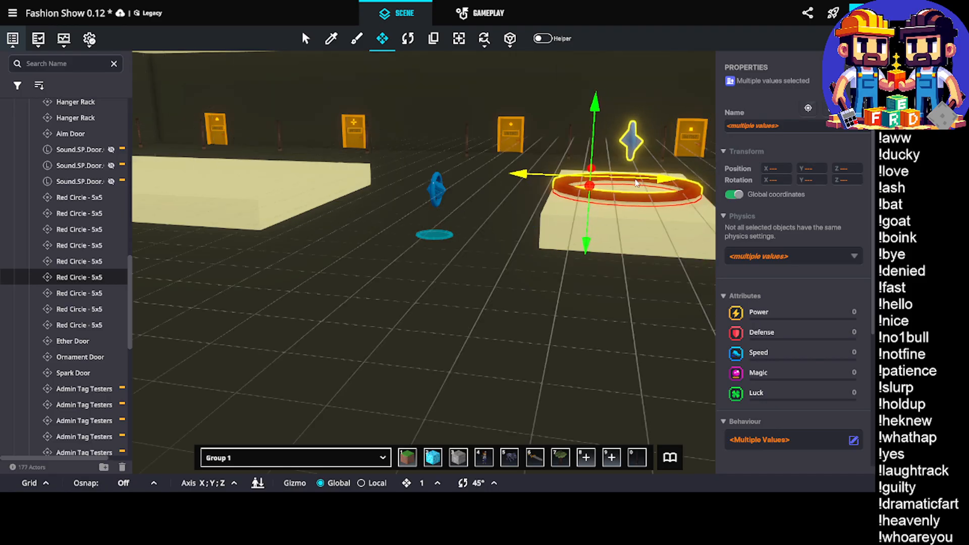
{"action": "left_click", "coordinate": [541, 309]}
Select the diamond-marked Artist Five basement door together with the TV exit logic asset behind it
{"action": "scroll", "coordinate": [541, 309], "scroll_direction": "down", "scroll_amount": 2}
{"action": "right_click_drag", "start_coordinate": [524, 261], "coordinate": [681, 290]}
{"action": "right_click_drag", "start_coordinate": [588, 288], "coordinate": [625, 308]}
{"action": "scroll", "coordinate": [230, 180], "scroll_direction": "up", "scroll_amount": 5}
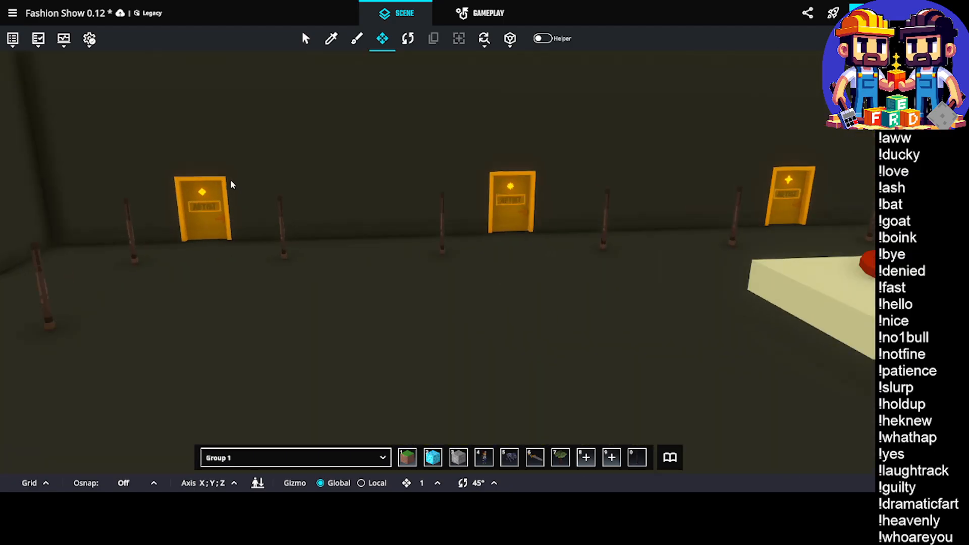
{"action": "right_click_drag", "start_coordinate": [236, 177], "coordinate": [282, 185]}
{"action": "scroll", "coordinate": [320, 217], "scroll_direction": "up", "scroll_amount": 3}
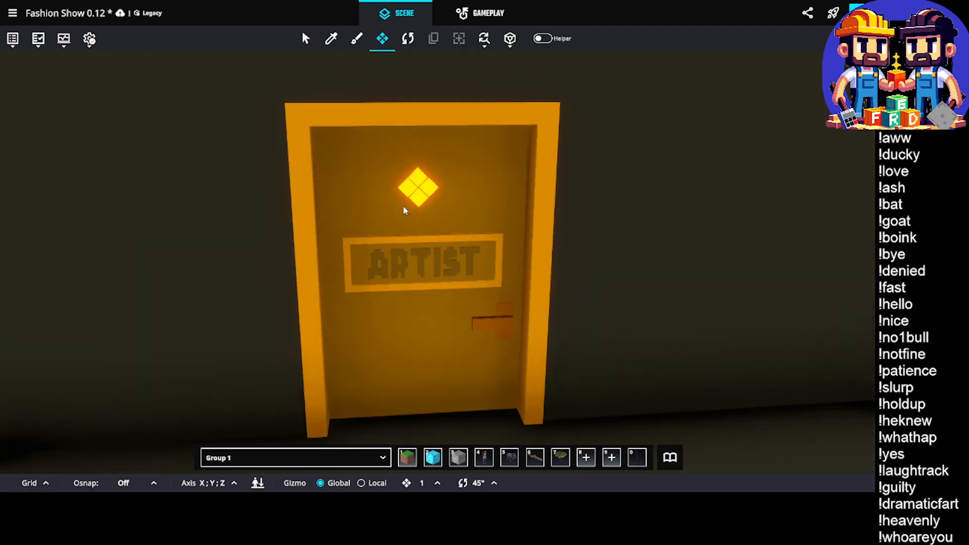
{"action": "left_click", "coordinate": [438, 262]}
{"action": "scroll", "coordinate": [502, 255], "scroll_direction": "up", "scroll_amount": 5}
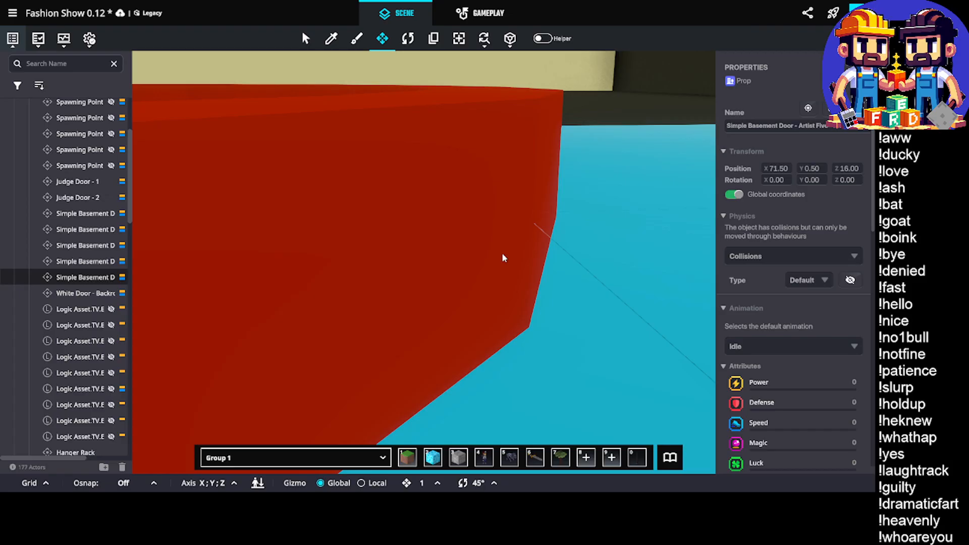
{"action": "scroll", "coordinate": [502, 255], "scroll_direction": "down", "scroll_amount": 4}
{"action": "right_click_drag", "start_coordinate": [501, 257], "coordinate": [479, 262]}
{"action": "right_click_drag", "start_coordinate": [388, 220], "coordinate": [112, 229]}
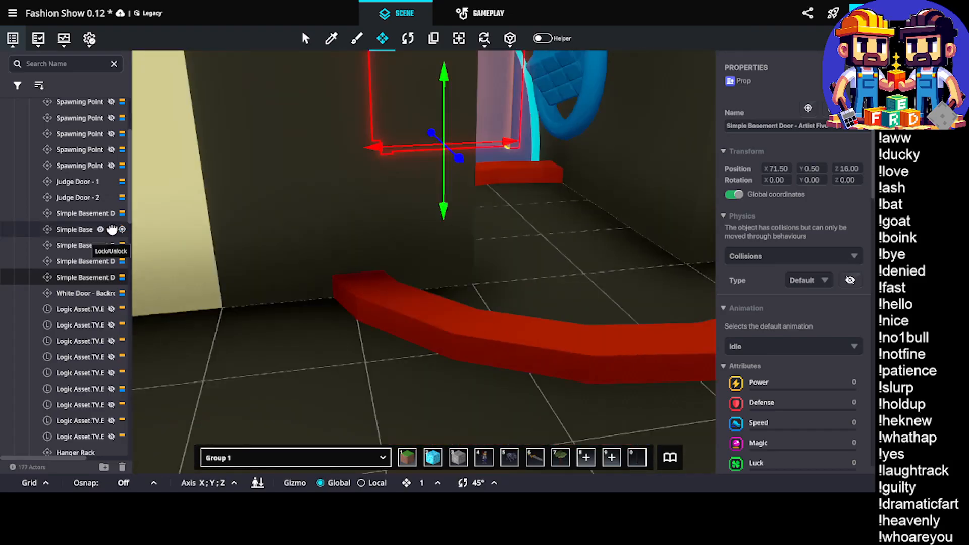
{"action": "scroll", "coordinate": [444, 152], "scroll_direction": "down", "scroll_amount": 3}
{"action": "right_click_drag", "start_coordinate": [404, 182], "coordinate": [432, 164]}
{"action": "left_click", "coordinate": [488, 124], "text": "shift"}
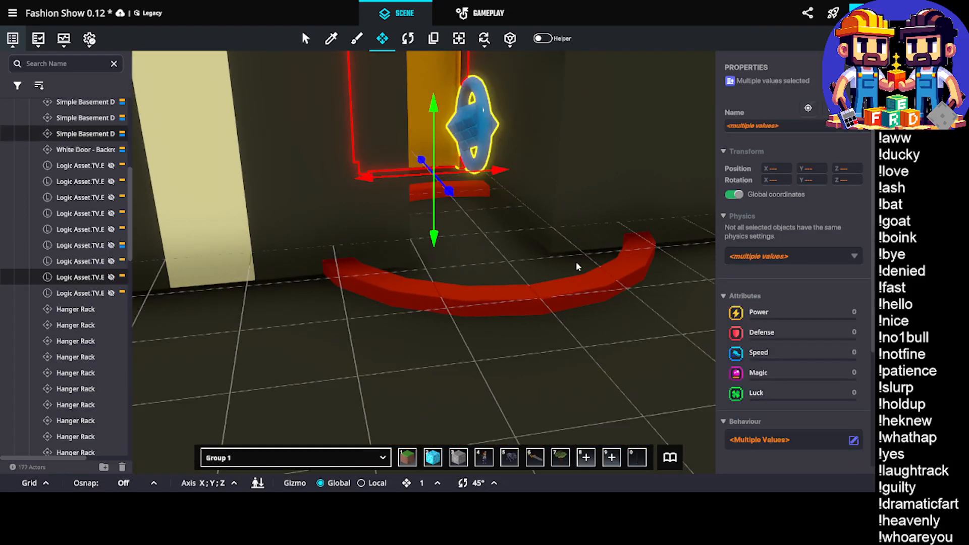
Add the adjoining red circle and spawning point to the selection, and duplicate the whole door set
{"action": "left_click", "coordinate": [581, 283], "text": "shift"}
{"action": "scroll", "coordinate": [505, 260], "scroll_direction": "down", "scroll_amount": 3}
{"action": "right_click_drag", "start_coordinate": [496, 256], "coordinate": [442, 225]}
{"action": "scroll", "coordinate": [442, 224], "scroll_direction": "up", "scroll_amount": 2}
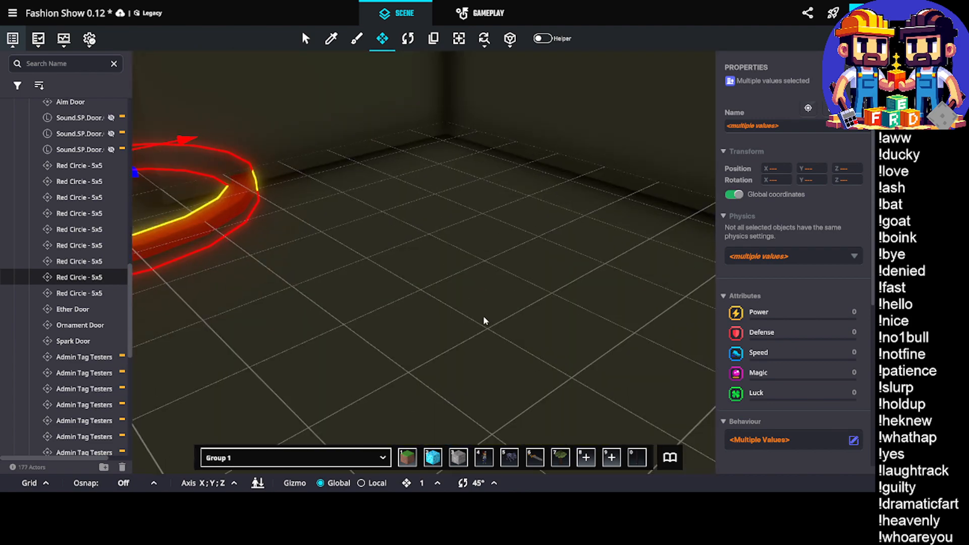
{"action": "right_click_drag", "start_coordinate": [483, 318], "coordinate": [501, 291]}
{"action": "scroll", "coordinate": [503, 286], "scroll_direction": "down", "scroll_amount": 3}
{"action": "scroll", "coordinate": [576, 222], "scroll_direction": "up", "scroll_amount": 2}
{"action": "left_click", "coordinate": [592, 201], "text": "shift"}
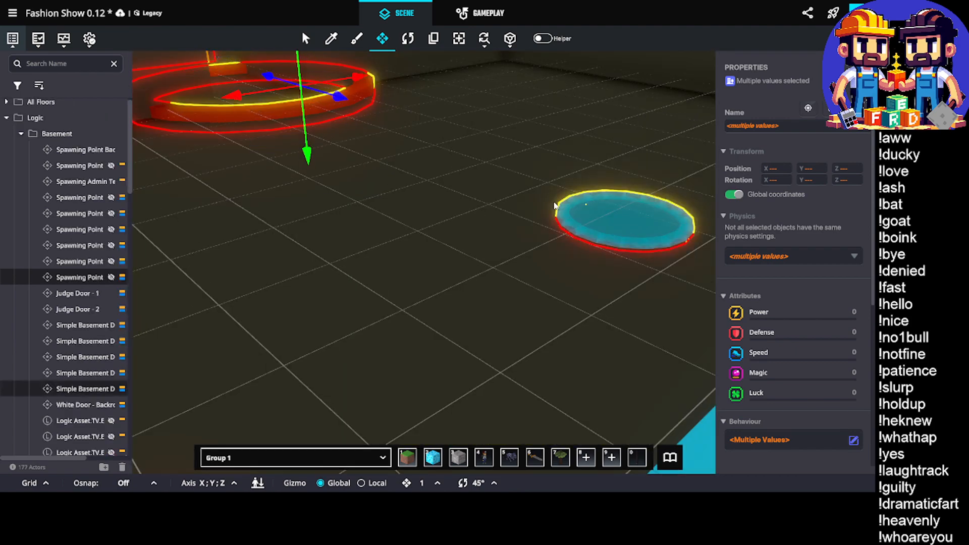
{"action": "right_click_drag", "start_coordinate": [556, 205], "coordinate": [475, 206]}
{"action": "key", "text": "ctrl+d"}
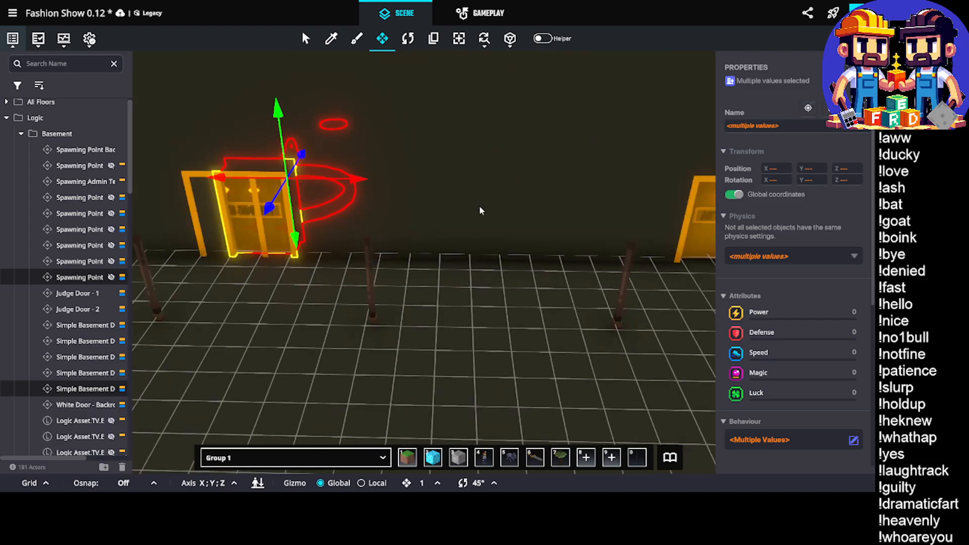
Move the duplicated door set along the wall onto the Ornament Door, placing its door at X 56.50
{"action": "left_click_drag", "start_coordinate": [345, 176], "coordinate": [639, 220]}
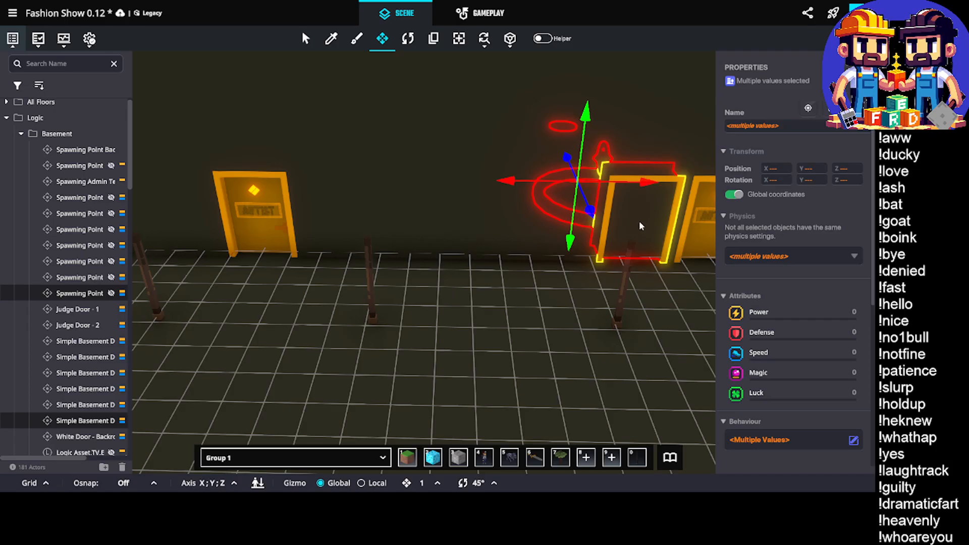
{"action": "right_click_drag", "start_coordinate": [639, 220], "coordinate": [562, 223]}
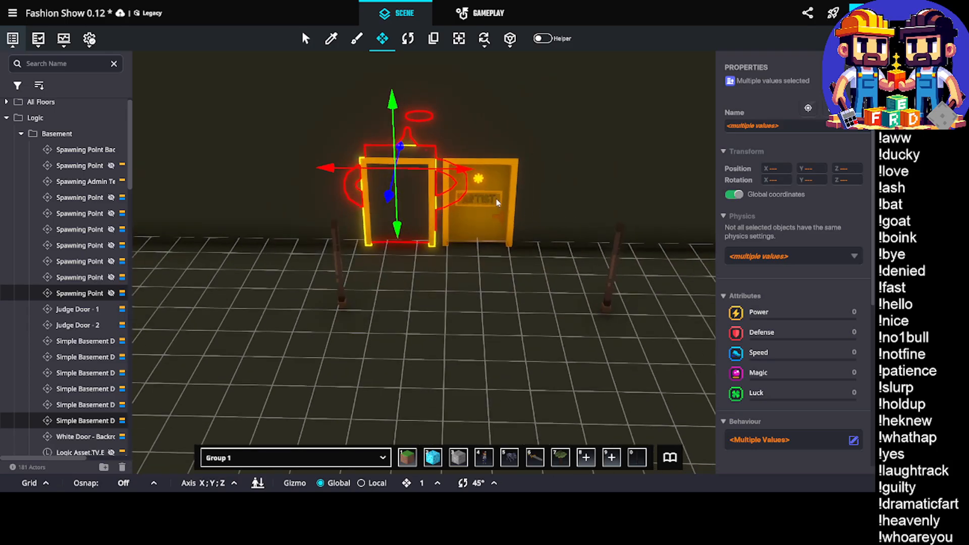
{"action": "key", "text": "d"}
{"action": "mouse_move", "coordinate": [493, 197]}
{"action": "right_mouse_down"}
{"action": "mouse_move", "coordinate": [500, 213]}
{"action": "mouse_move", "coordinate": [482, 207]}
{"action": "right_mouse_up"}
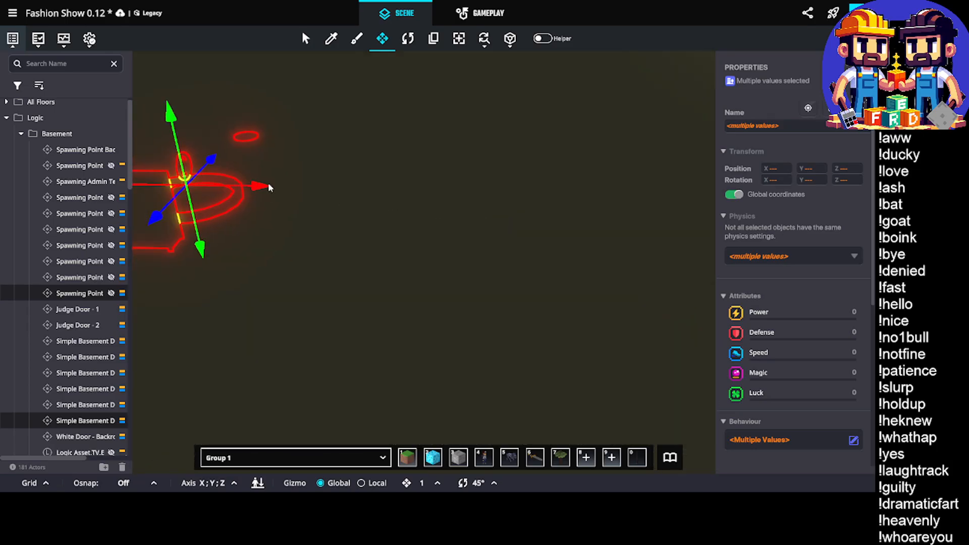
{"action": "left_click_drag", "start_coordinate": [269, 188], "coordinate": [614, 225]}
{"action": "right_click_drag", "start_coordinate": [613, 225], "coordinate": [471, 213]}
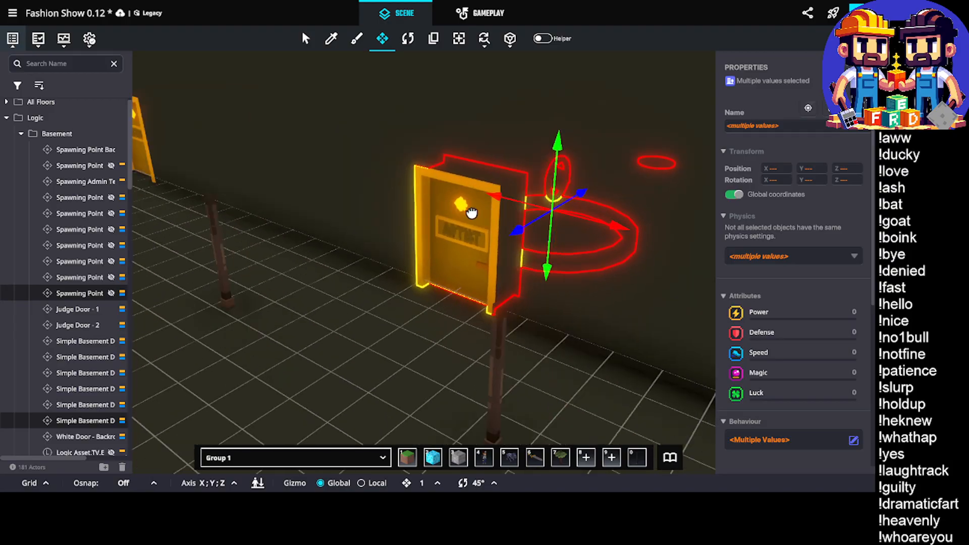
Move the Ornament Door out from the wall in front of the duplicated door, to Z 20.00
{"action": "left_click", "coordinate": [460, 225]}
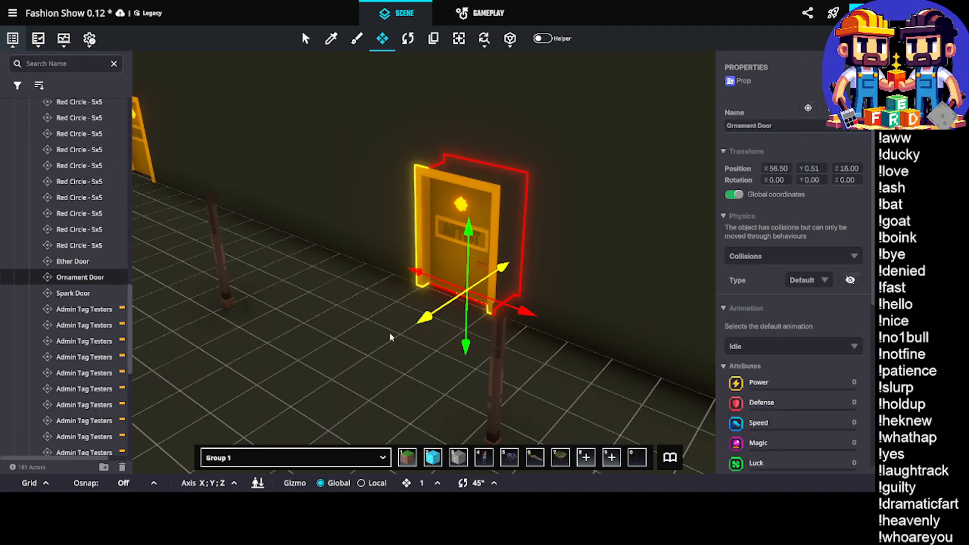
{"action": "left_click_drag", "start_coordinate": [389, 333], "coordinate": [260, 383]}
{"action": "middle_click_drag", "start_coordinate": [311, 298], "coordinate": [339, 285]}
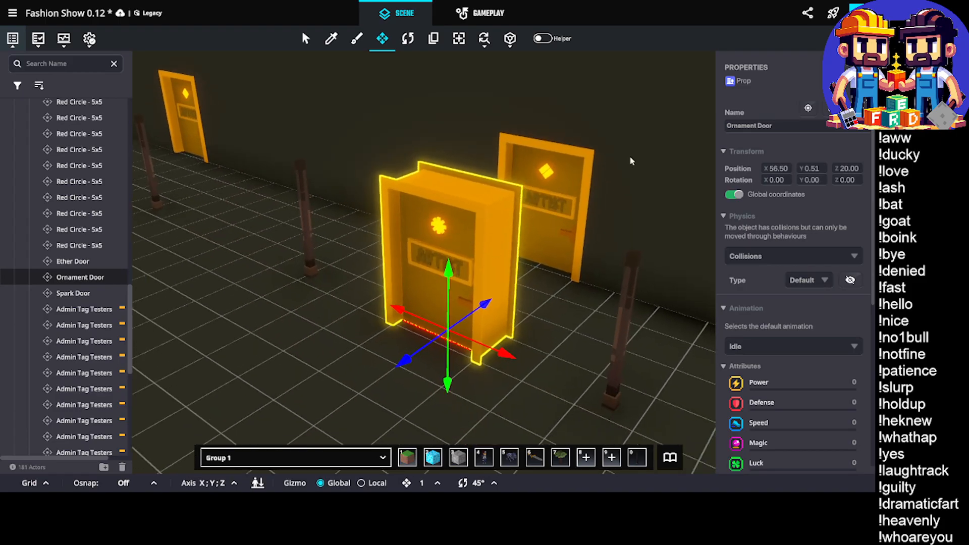
Replace the duplicated diamond-marked door's asset with Ornament Door - Artist, for that single instance only
{"action": "left_click", "coordinate": [546, 205]}
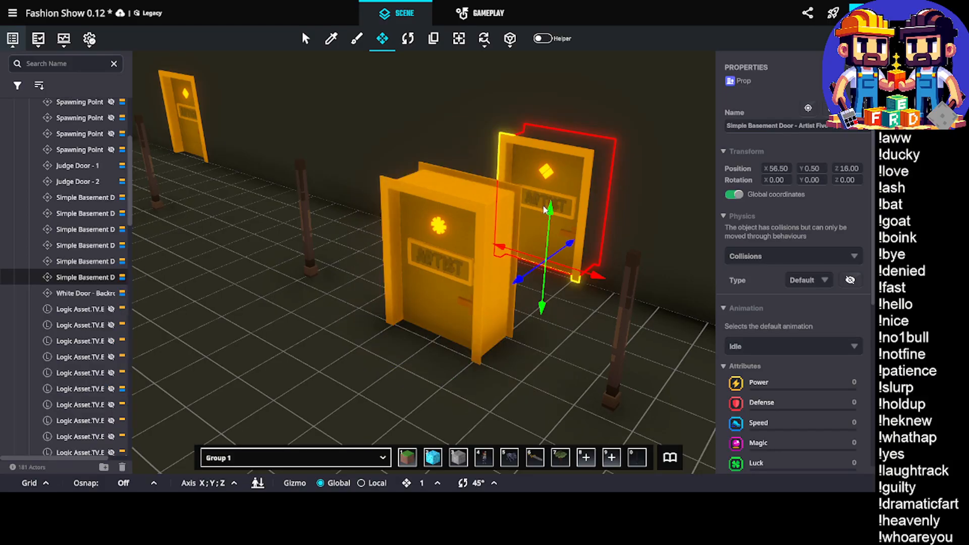
{"action": "scroll", "coordinate": [794, 316], "scroll_direction": "down", "scroll_amount": 4}
{"action": "scroll", "coordinate": [794, 316], "scroll_direction": "down", "scroll_amount": 8}
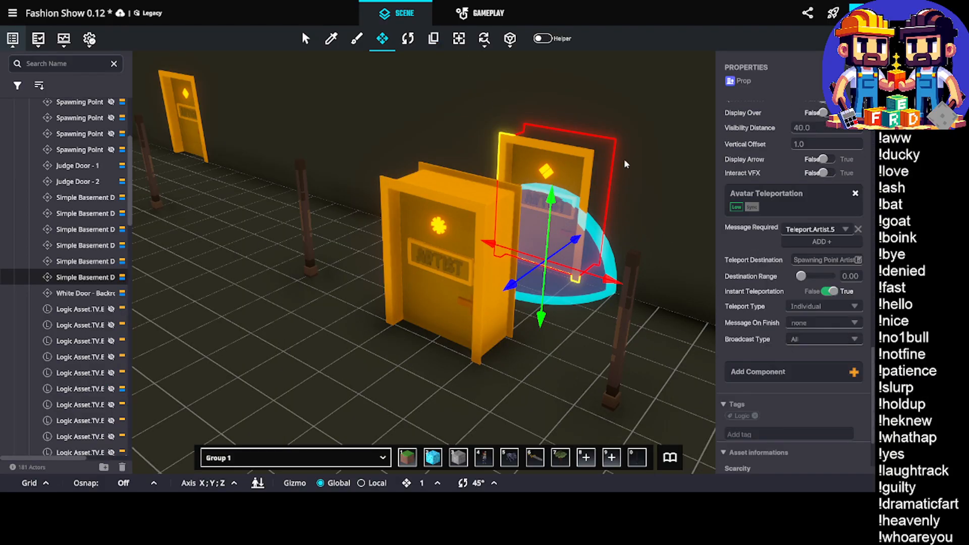
{"action": "left_click", "coordinate": [484, 38]}
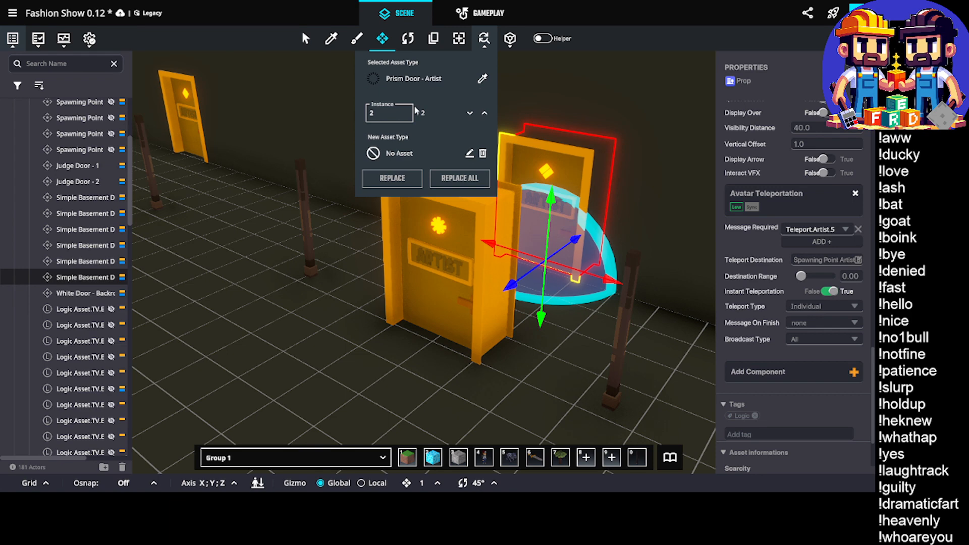
{"action": "left_click", "coordinate": [398, 152]}
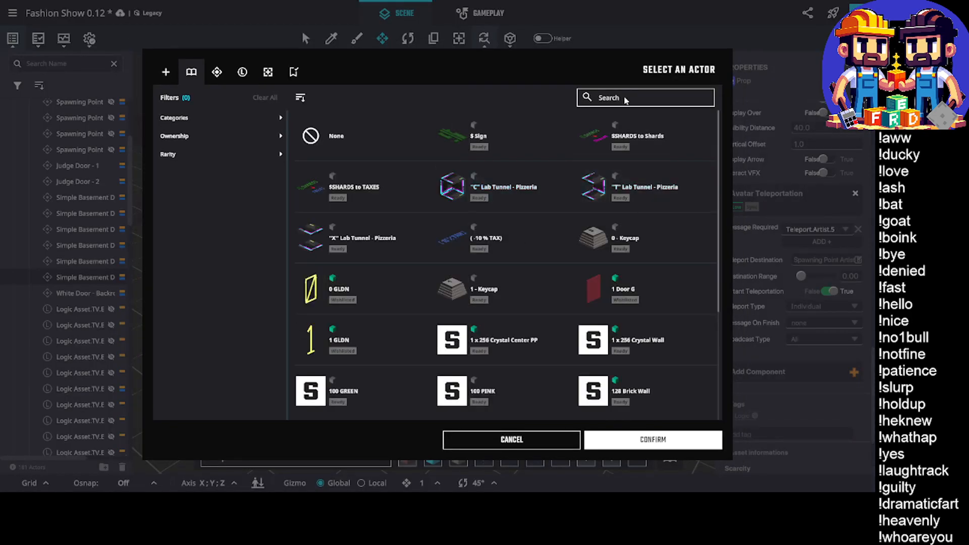
{"action": "left_click", "coordinate": [646, 98]}
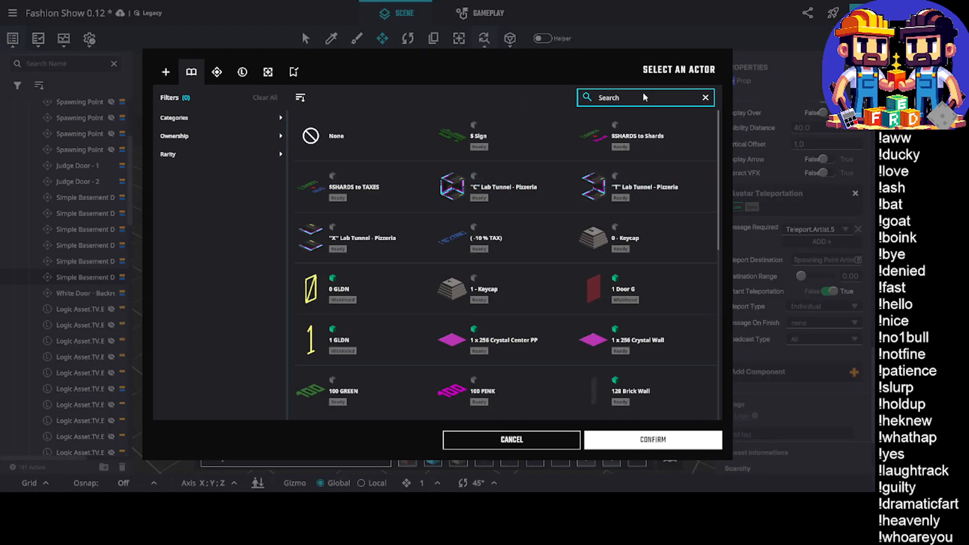
{"action": "type", "text": "omnament"}
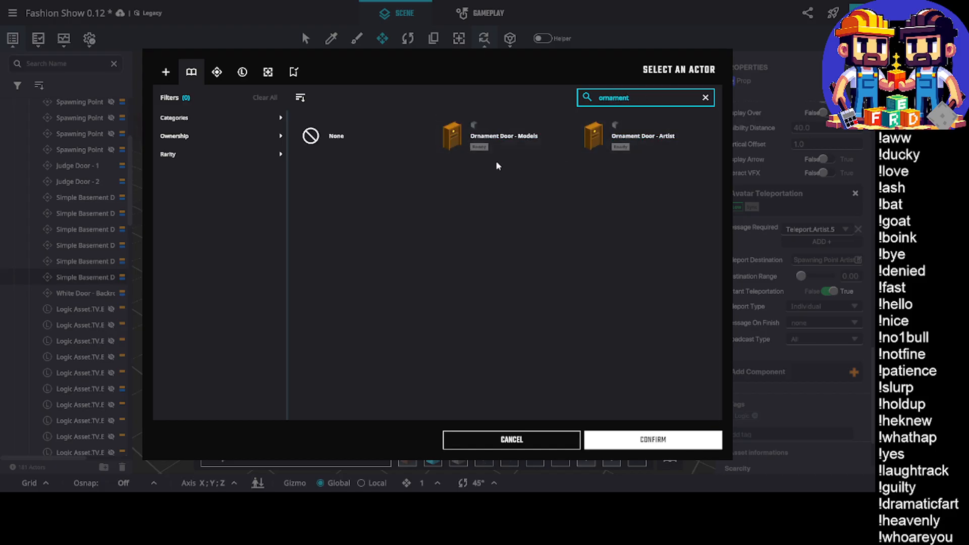
{"action": "left_click", "coordinate": [674, 143]}
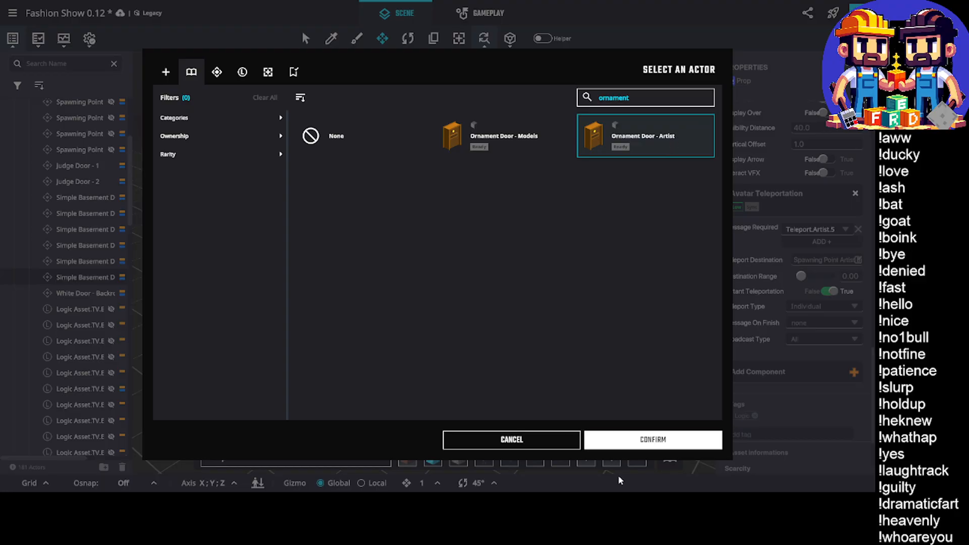
{"action": "left_click", "coordinate": [640, 439]}
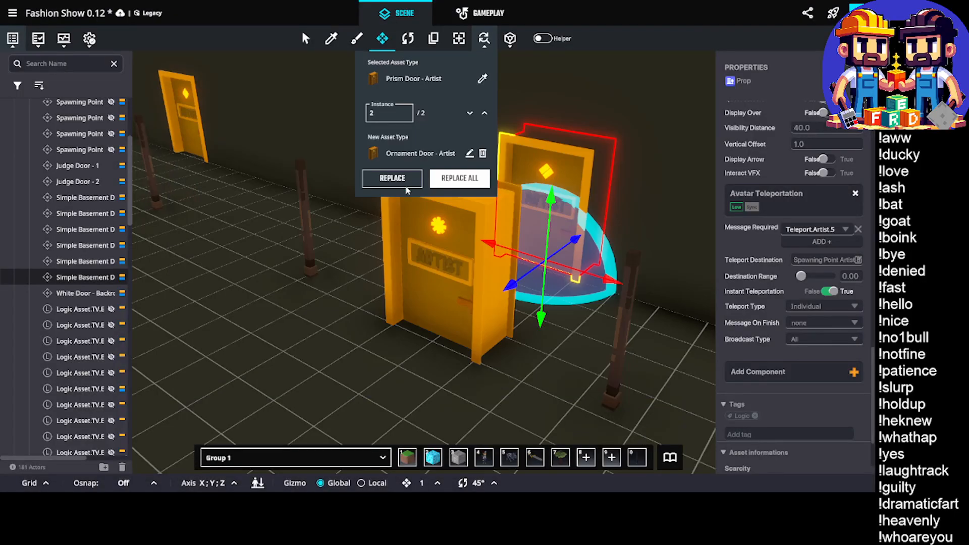
{"action": "left_click", "coordinate": [407, 185]}
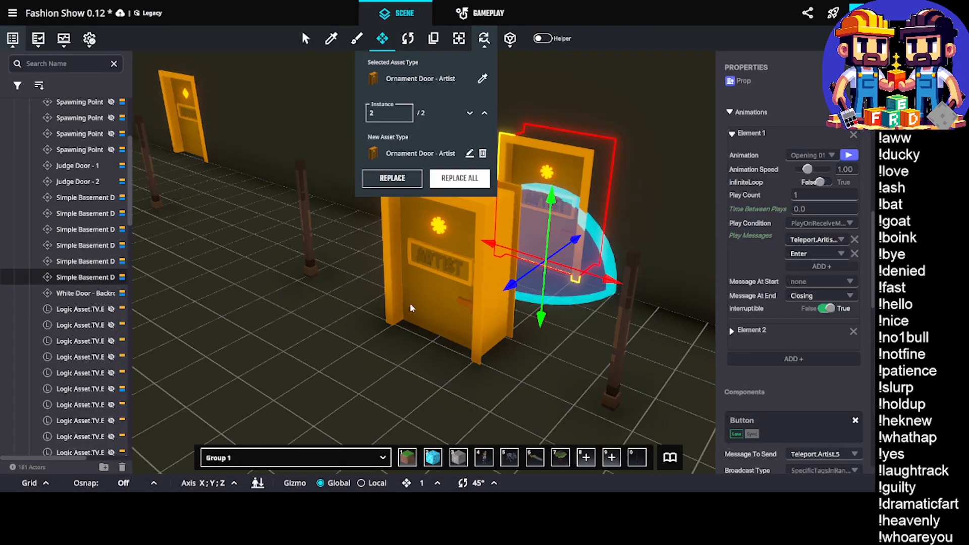
Delete the spare Ornament Door standing in front, and select the replaced artist door against the wall
{"action": "left_click", "coordinate": [409, 302]}
{"action": "key", "text": "Delete"}
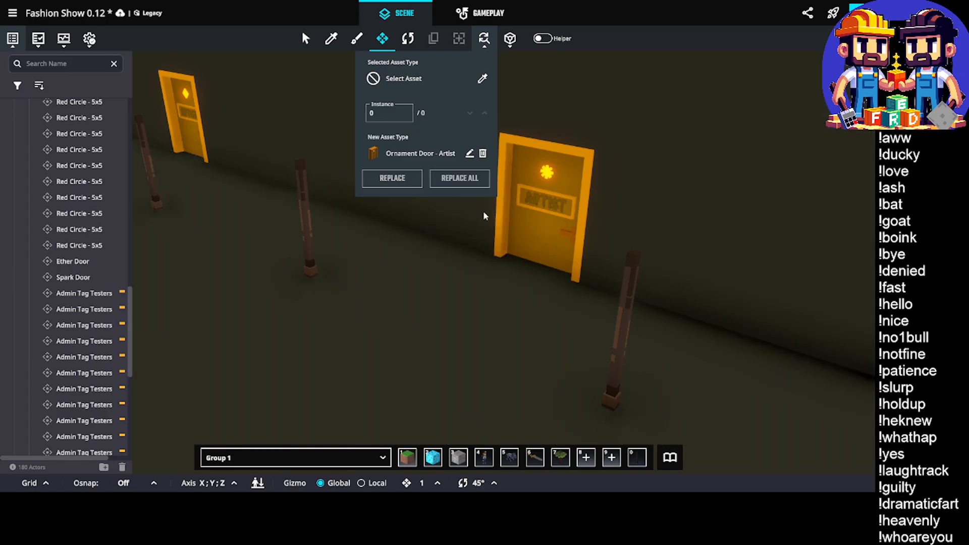
{"action": "left_click", "coordinate": [527, 211]}
{"action": "scroll", "coordinate": [808, 372], "scroll_direction": "down", "scroll_amount": 4}
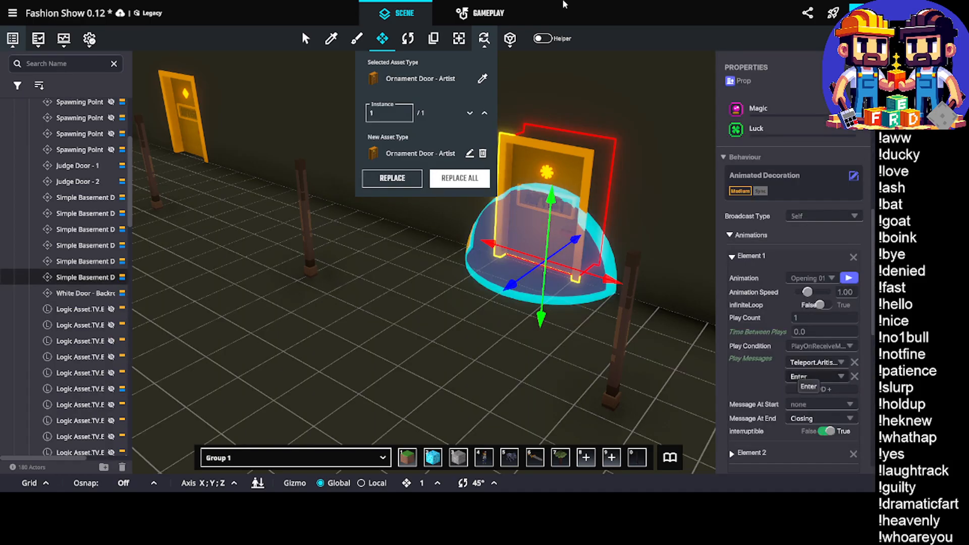
{"action": "left_click", "coordinate": [484, 38]}
Set the Message To Send of the door's Button component to a new message, Teleport.Artist.6
{"action": "scroll", "coordinate": [833, 313], "scroll_direction": "down", "scroll_amount": 6}
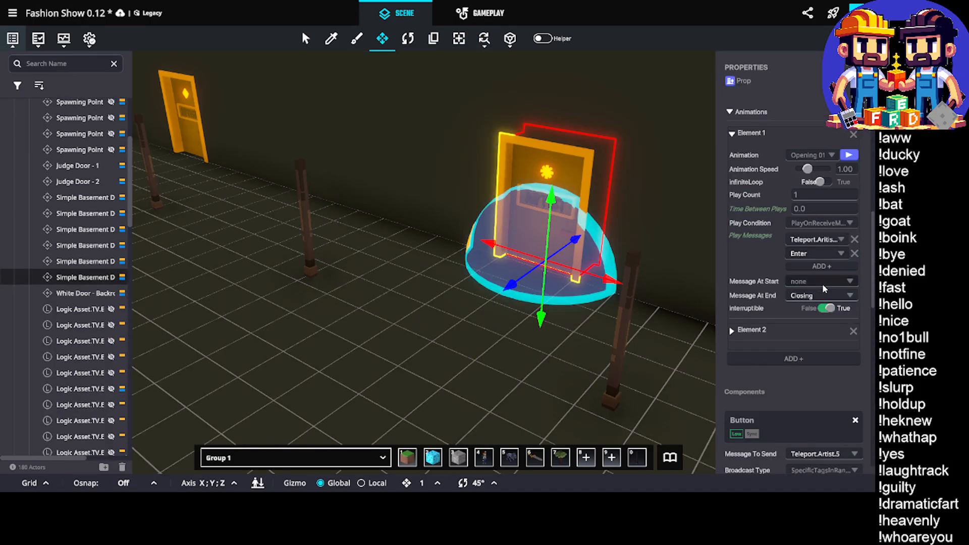
{"action": "scroll", "coordinate": [828, 305], "scroll_direction": "down", "scroll_amount": 2}
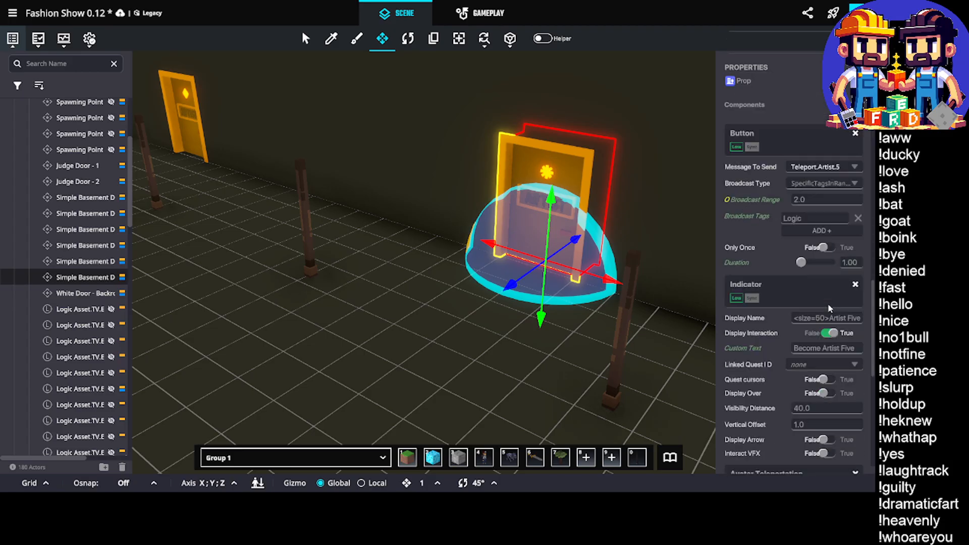
{"action": "scroll", "coordinate": [828, 299], "scroll_direction": "down", "scroll_amount": 2}
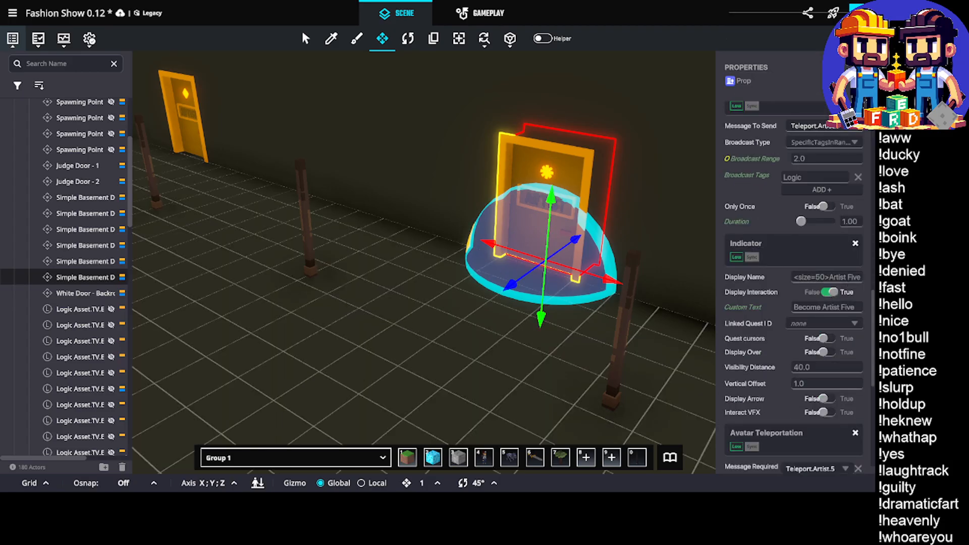
{"action": "right_click_drag", "start_coordinate": [585, 228], "coordinate": [443, 267]}
{"action": "key", "text": "s"}
{"action": "key", "text": "s"}
{"action": "key", "text": "w"}
{"action": "key", "text": "a"}
{"action": "key", "text": "w"}
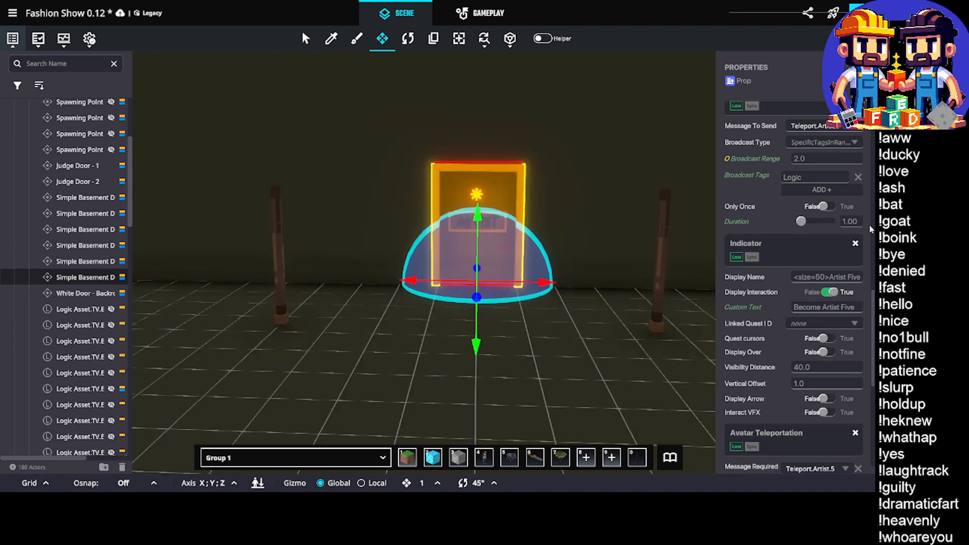
{"action": "left_click", "coordinate": [829, 130]}
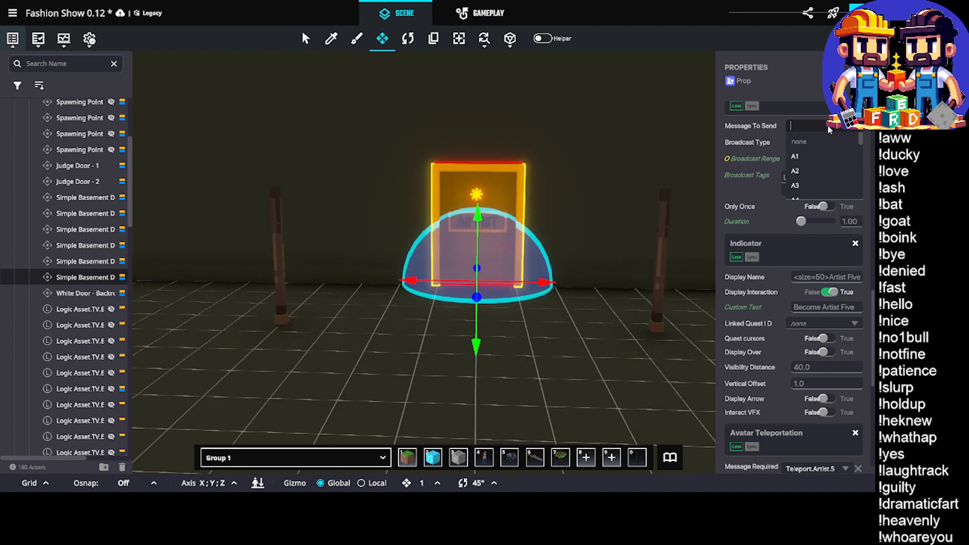
{"action": "type", "text": "Tele"}
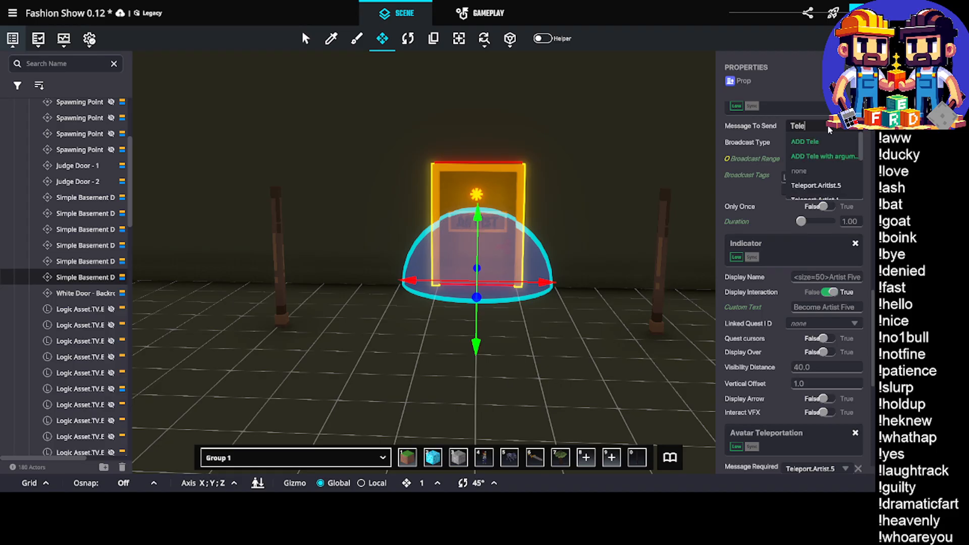
{"action": "type", "text": "port.Artist."}
{"action": "key", "text": "ctrl+a"}
{"action": "key", "text": "ctrl+c"}
{"action": "type", "text": "6"}
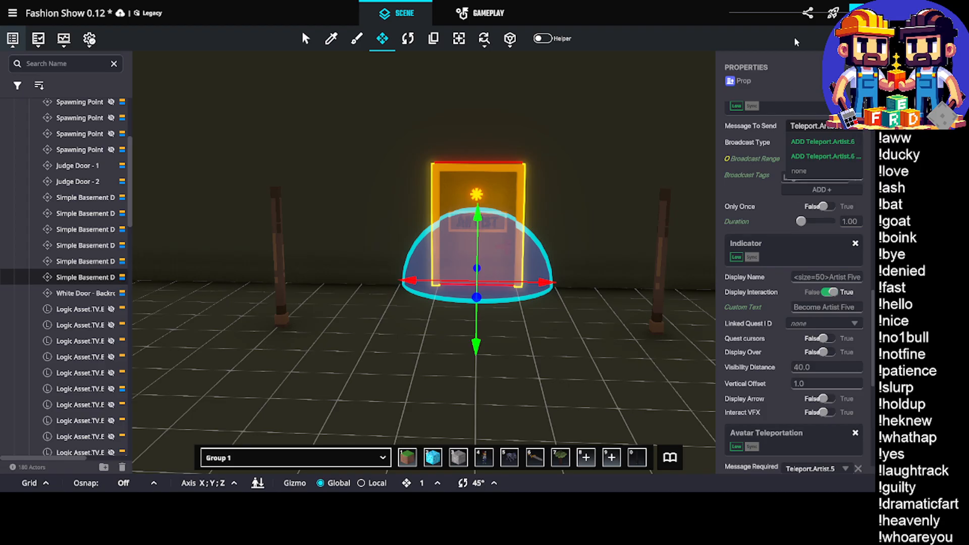
{"action": "left_click", "coordinate": [834, 145]}
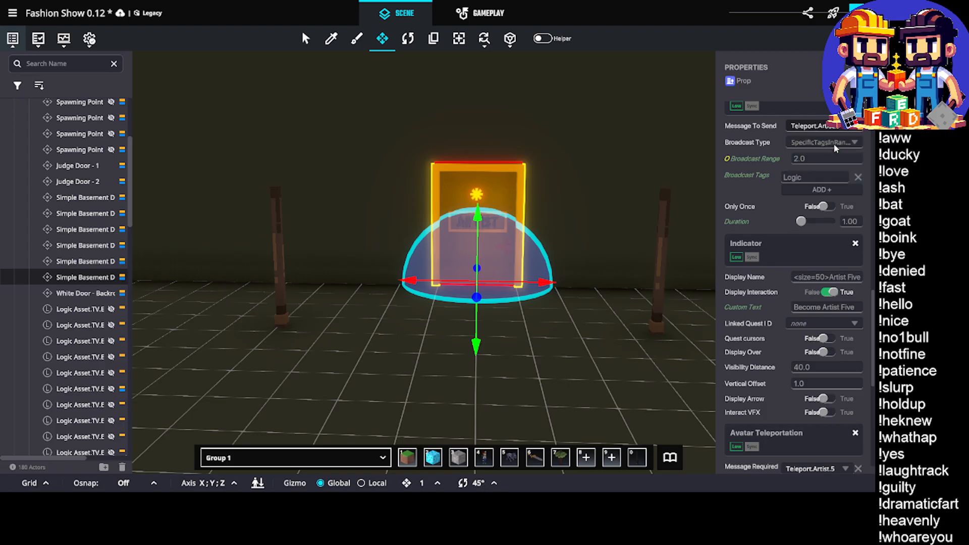
Change the Indicator's display name to "<size=50>Artist Six" and its custom text to "Become Artist Six"
{"action": "double_click", "coordinate": [855, 278]}
{"action": "double_click", "coordinate": [850, 307]}
{"action": "type", "text": "Six"}
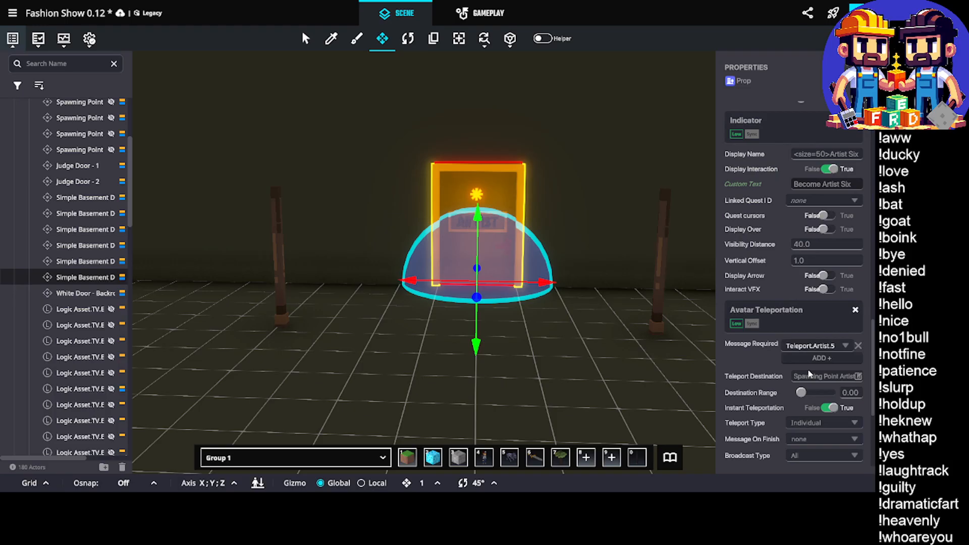
Set the Message Required of the door's Avatar Teleportation component to Teleport.Artist.6
{"action": "left_click", "coordinate": [812, 346]}
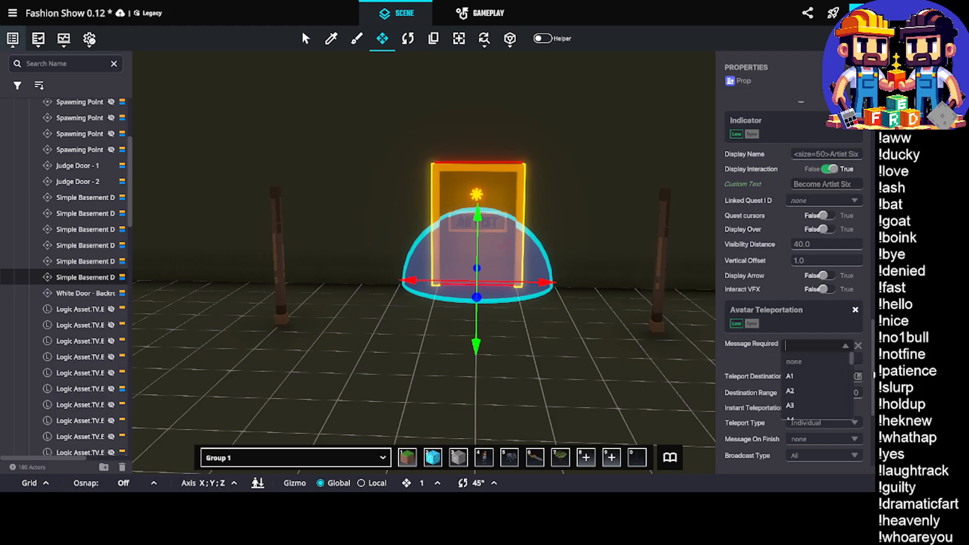
{"action": "type", "text": "T"}
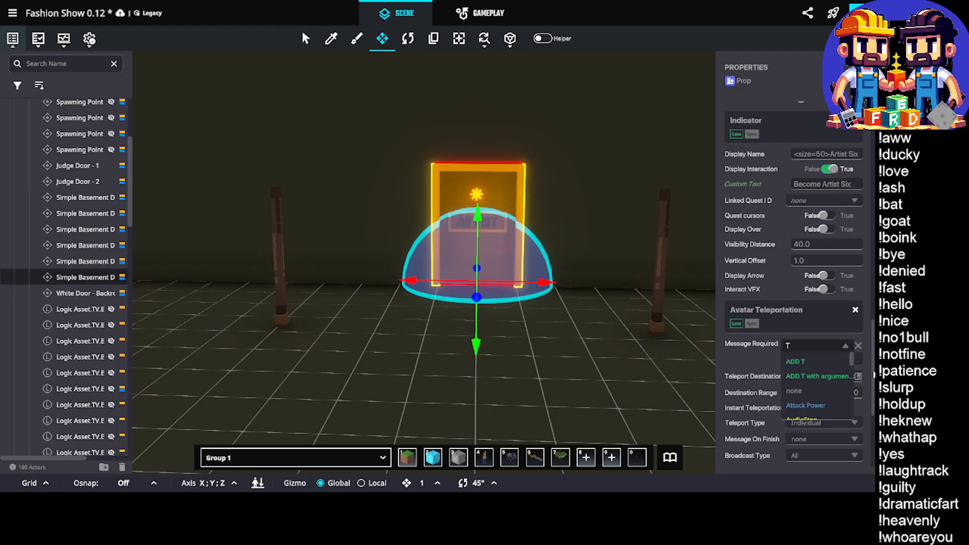
{"action": "key", "text": "BackSpace"}
{"action": "key", "text": "ctrl+v"}
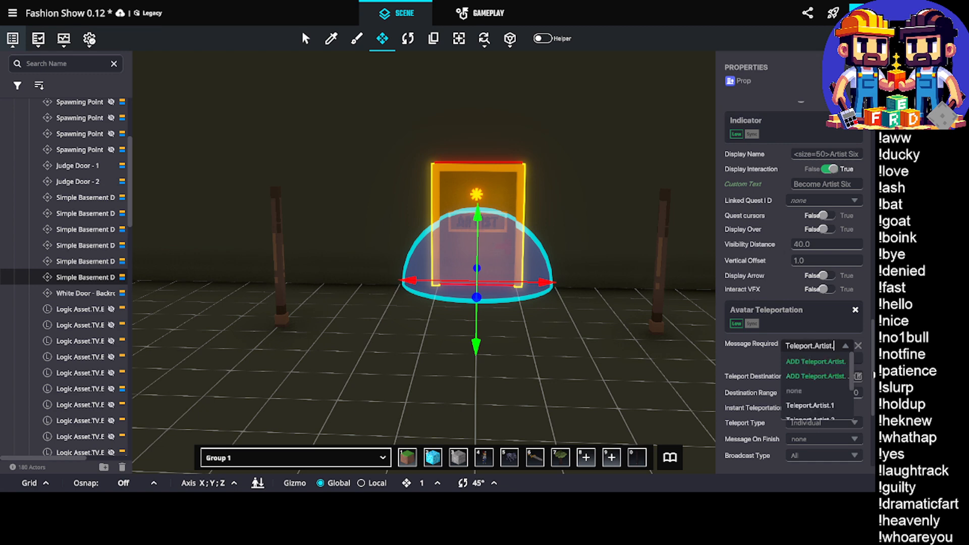
{"action": "type", "text": "6"}
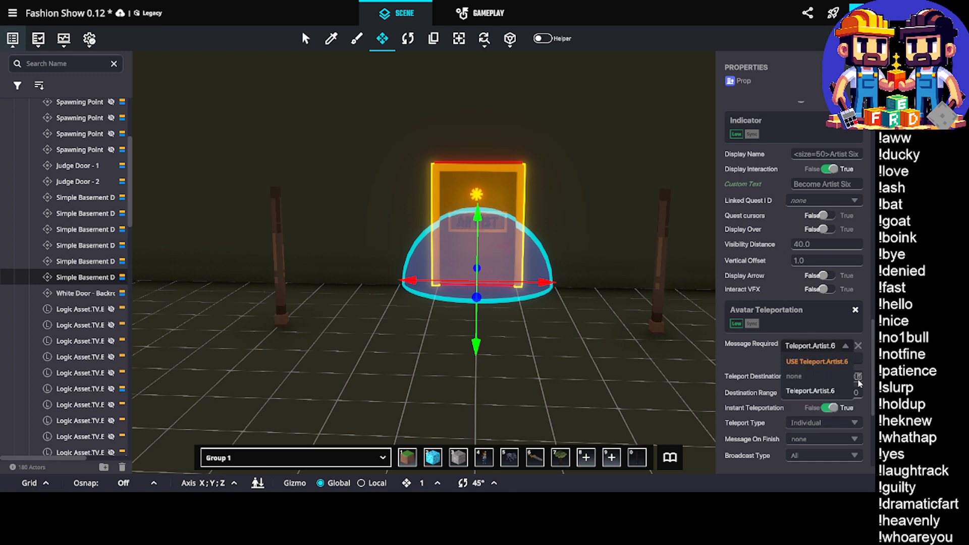
{"action": "left_click", "coordinate": [820, 362]}
Set the Message Required of the Actor Property Switcher on the spawning point by the red circle to a new message, Set.Artist.6.Tag
{"action": "scroll", "coordinate": [756, 380], "scroll_direction": "down", "scroll_amount": 5}
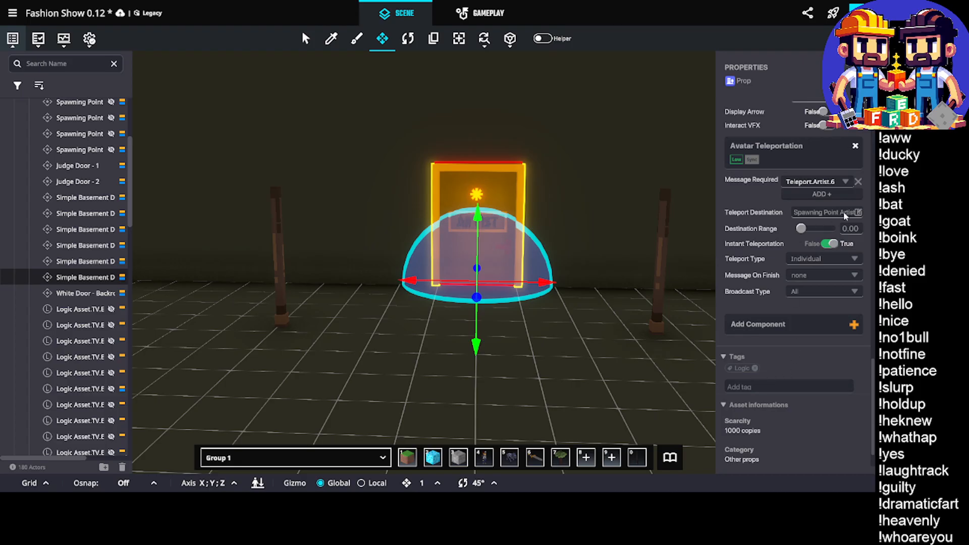
{"action": "scroll", "coordinate": [429, 231], "scroll_direction": "up", "scroll_amount": 5}
{"action": "scroll", "coordinate": [429, 231], "scroll_direction": "down", "scroll_amount": 2}
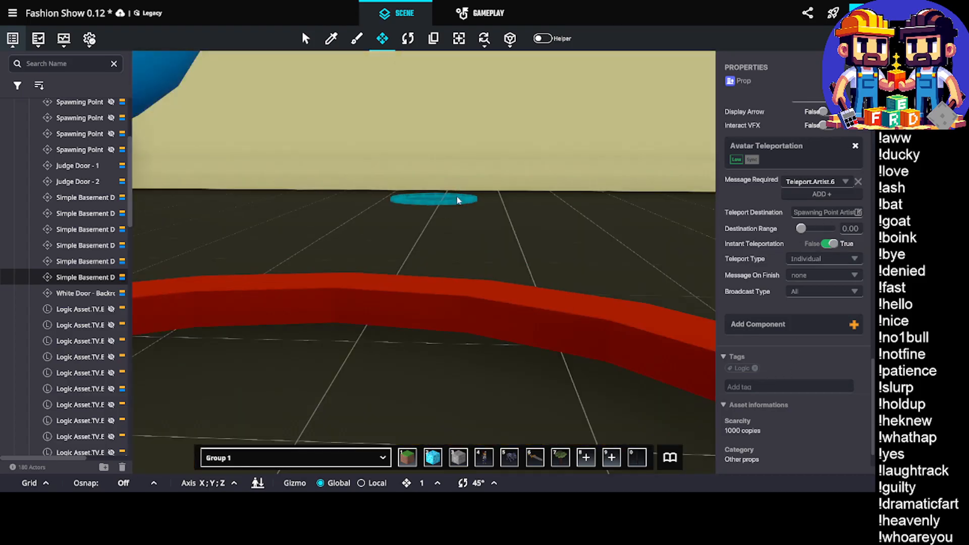
{"action": "left_click", "coordinate": [457, 198]}
{"action": "scroll", "coordinate": [769, 141], "scroll_direction": "up", "scroll_amount": 5}
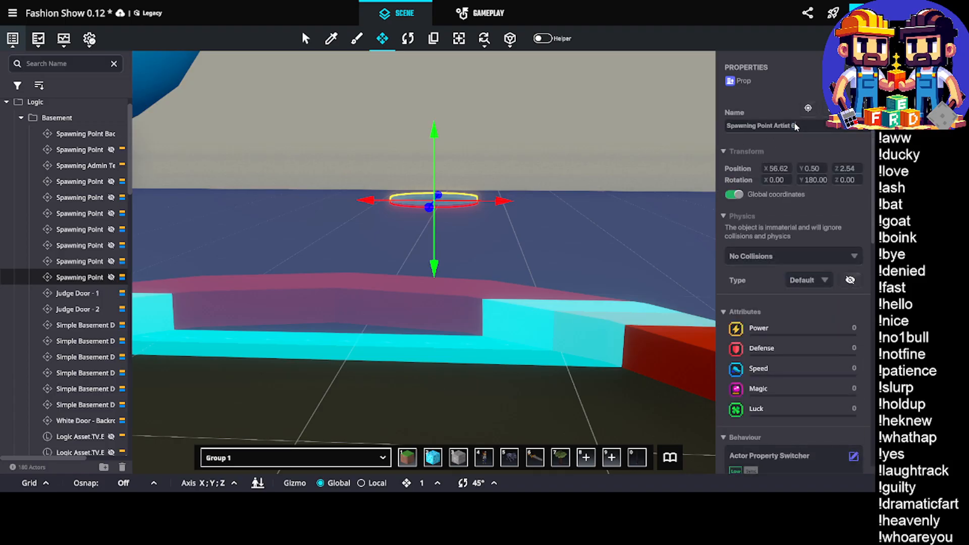
{"action": "scroll", "coordinate": [807, 187], "scroll_direction": "down", "scroll_amount": 4}
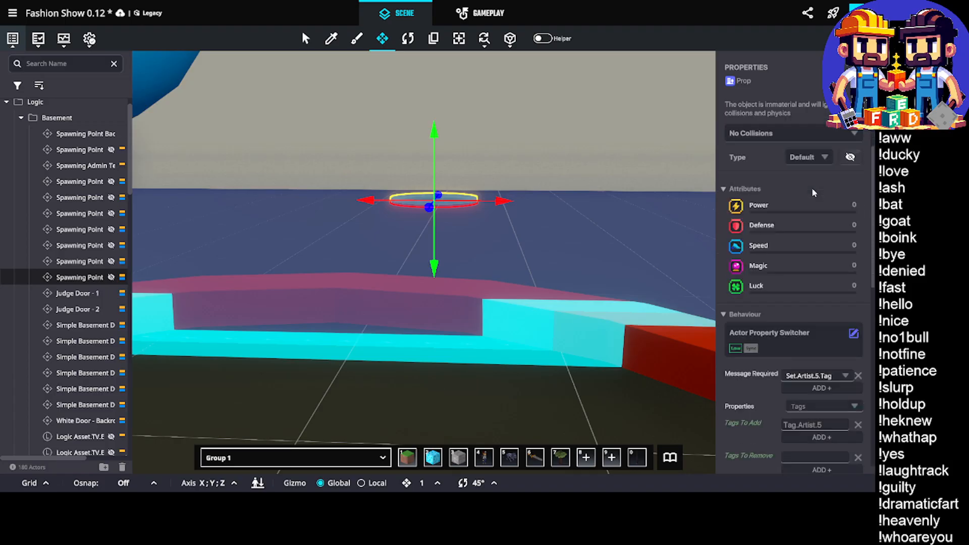
{"action": "left_click", "coordinate": [826, 295]}
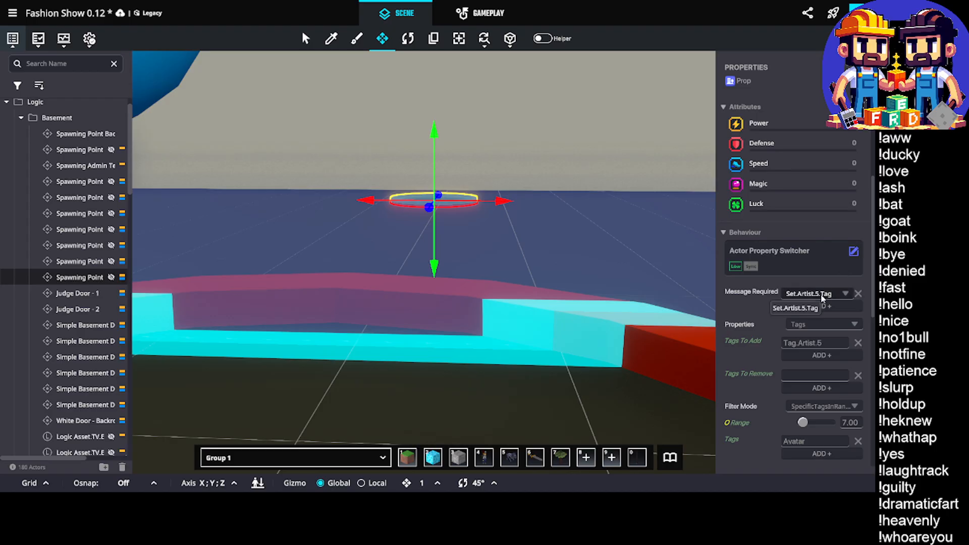
{"action": "type", "text": "S"}
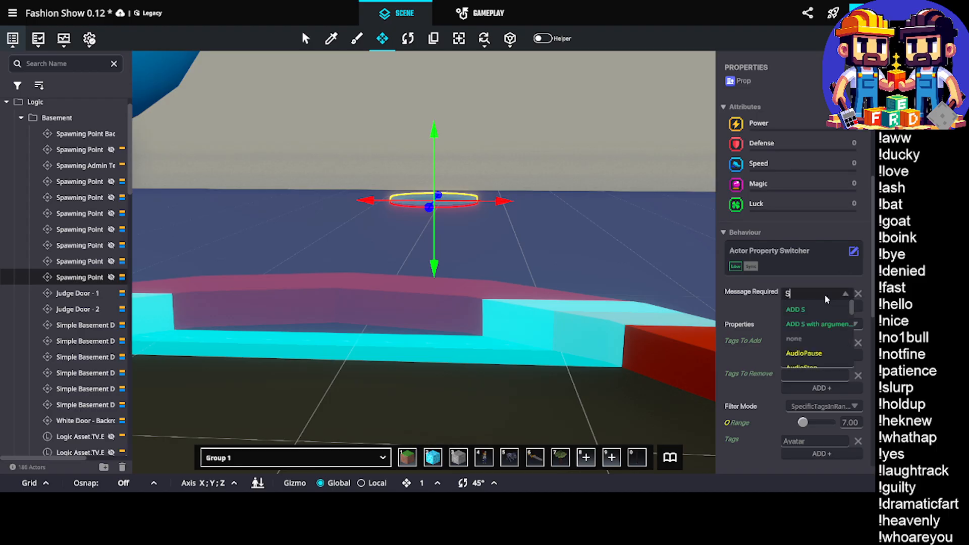
{"action": "type", "text": "et.Artist."}
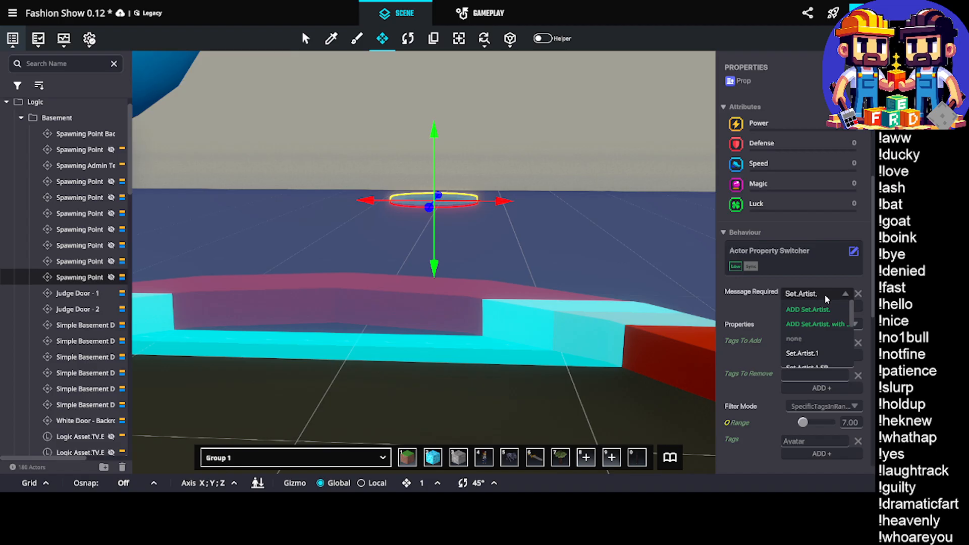
{"action": "type", "text": "5"}
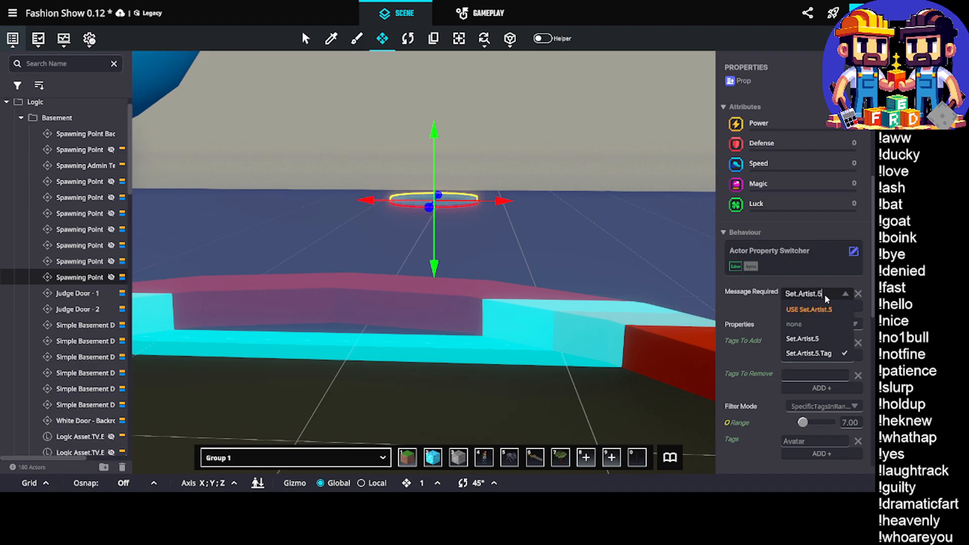
{"action": "key", "text": "BackSpace"}
{"action": "key", "text": "BackSpace"}
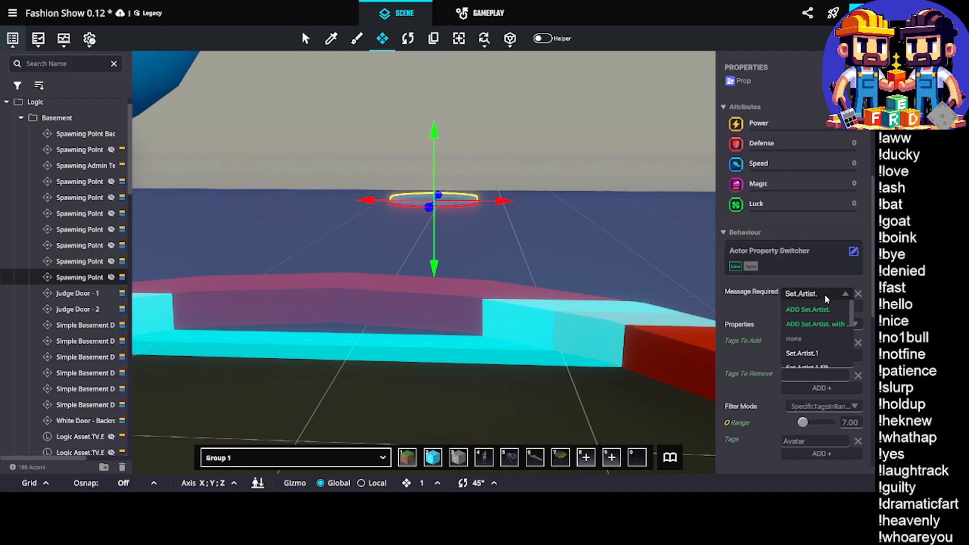
{"action": "type", "text": "6."}
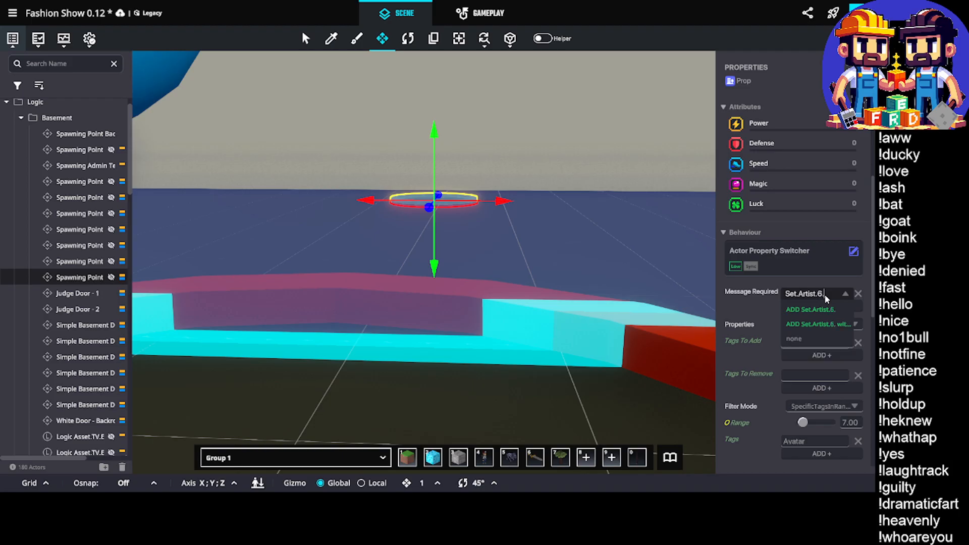
{"action": "type", "text": "Tag"}
{"action": "left_click", "coordinate": [816, 309]}
{"action": "scroll", "coordinate": [803, 359], "scroll_direction": "down", "scroll_amount": 1}
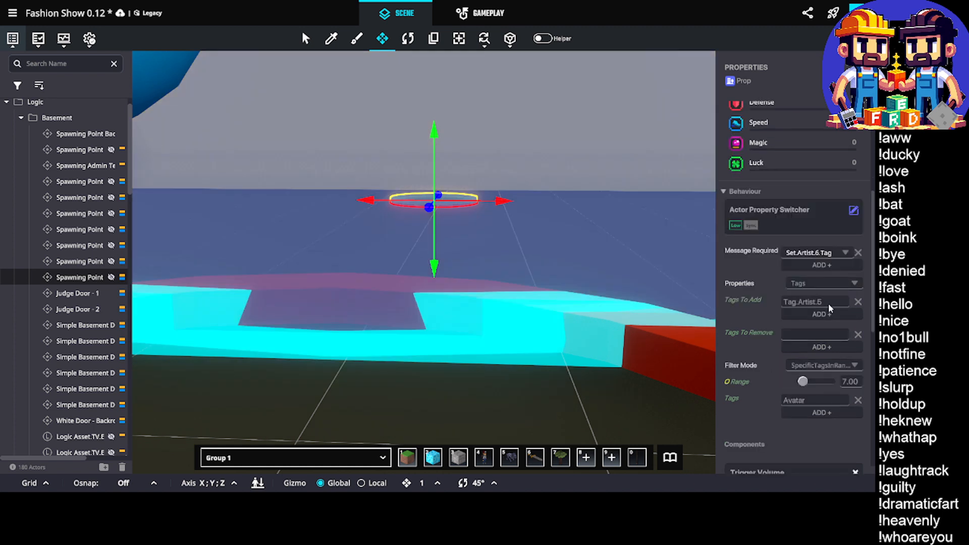
Set the tag to add in the spawning point's Actor Property Switcher to Tag.Artist.6
{"action": "double_click", "coordinate": [828, 302]}
{"action": "type", "text": "6"}
{"action": "scroll", "coordinate": [819, 333], "scroll_direction": "down", "scroll_amount": 4}
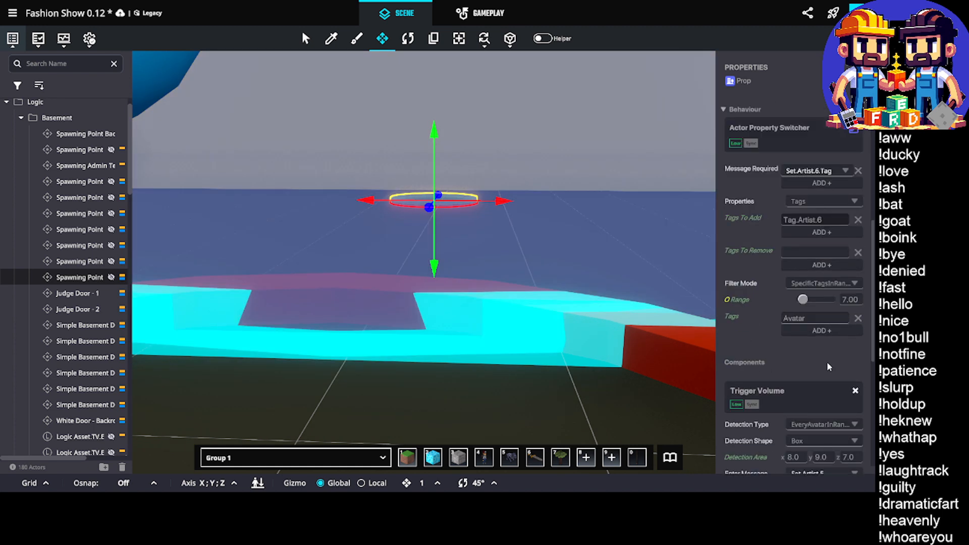
Set the Enter Message of the spawning point's Trigger Volume to a new message, Set.Artist.6
{"action": "scroll", "coordinate": [818, 332], "scroll_direction": "down", "scroll_amount": 2}
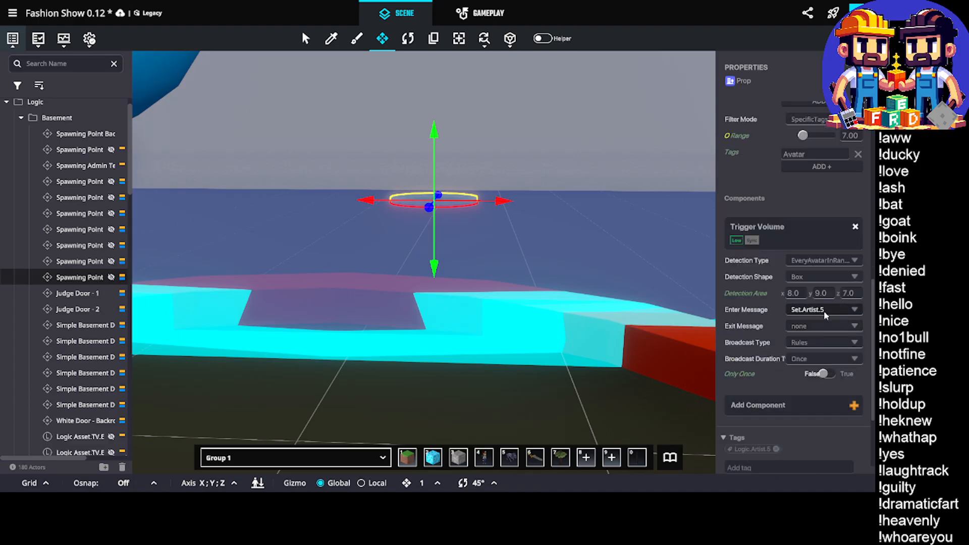
{"action": "left_click", "coordinate": [824, 311]}
{"action": "type", "text": "Se"}
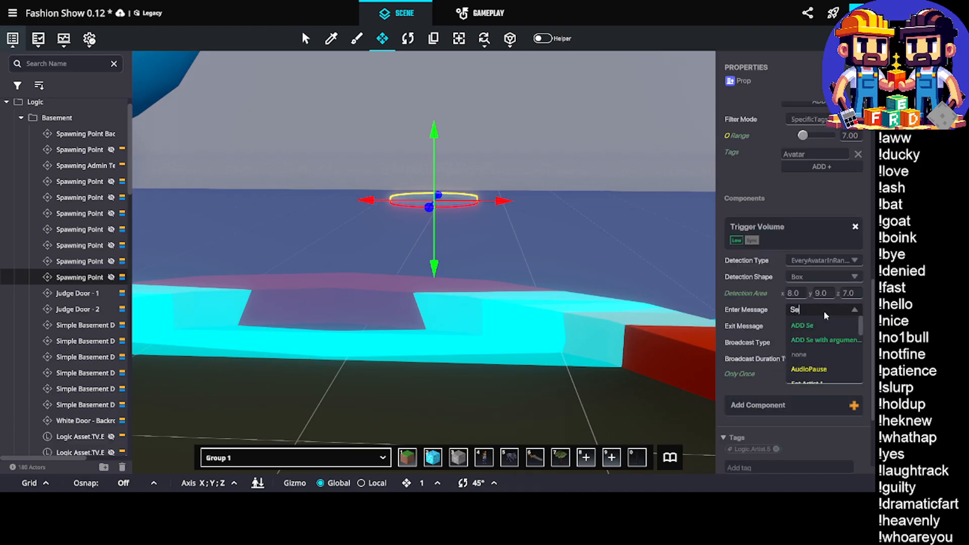
{"action": "type", "text": "t.Srtist."}
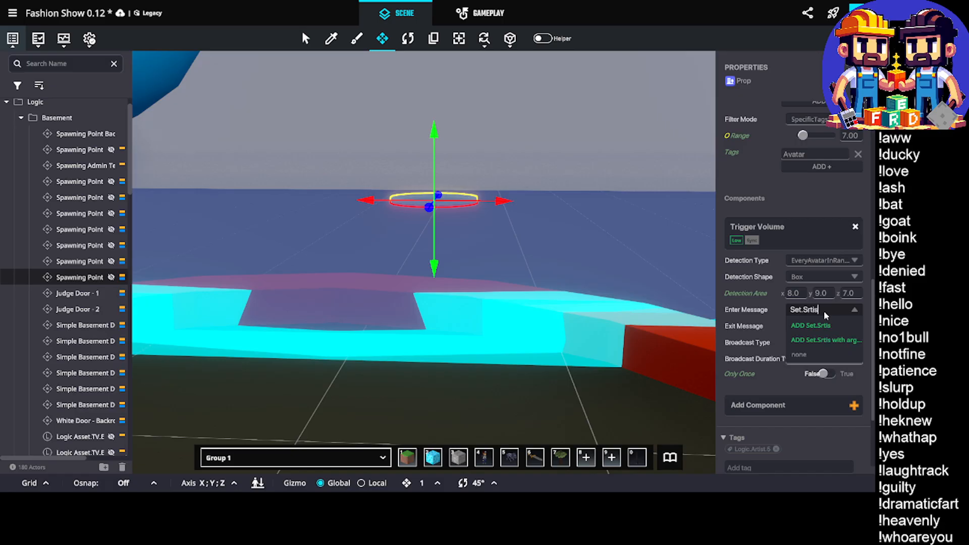
{"action": "key", "text": "BackSpace"}
{"action": "key", "text": "BackSpace"}
{"action": "key", "text": "BackSpace"}
{"action": "key", "text": "BackSpace"}
{"action": "key", "text": "BackSpace"}
{"action": "key", "text": "BackSpace"}
{"action": "key", "text": "BackSpace"}
{"action": "type", "text": "Artist."}
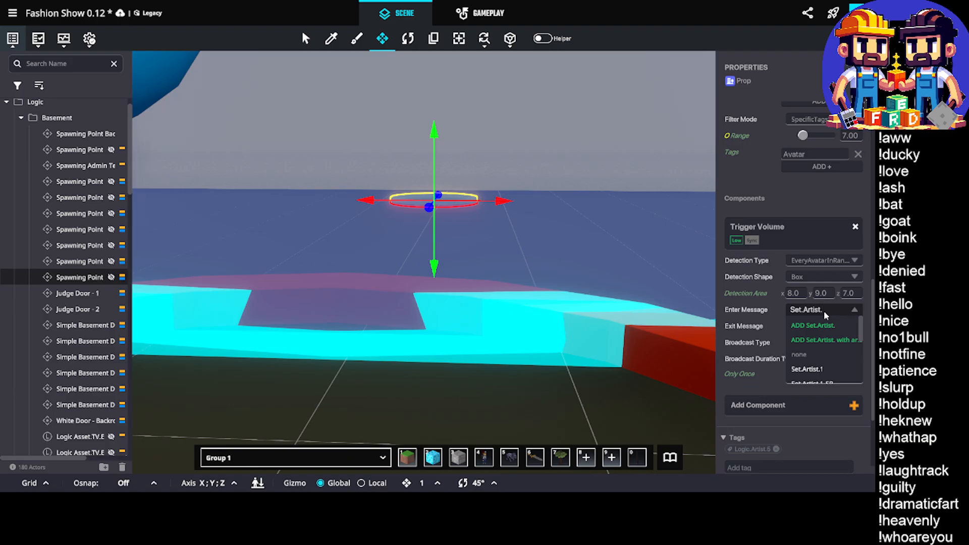
{"action": "type", "text": "6"}
{"action": "left_click", "coordinate": [816, 326]}
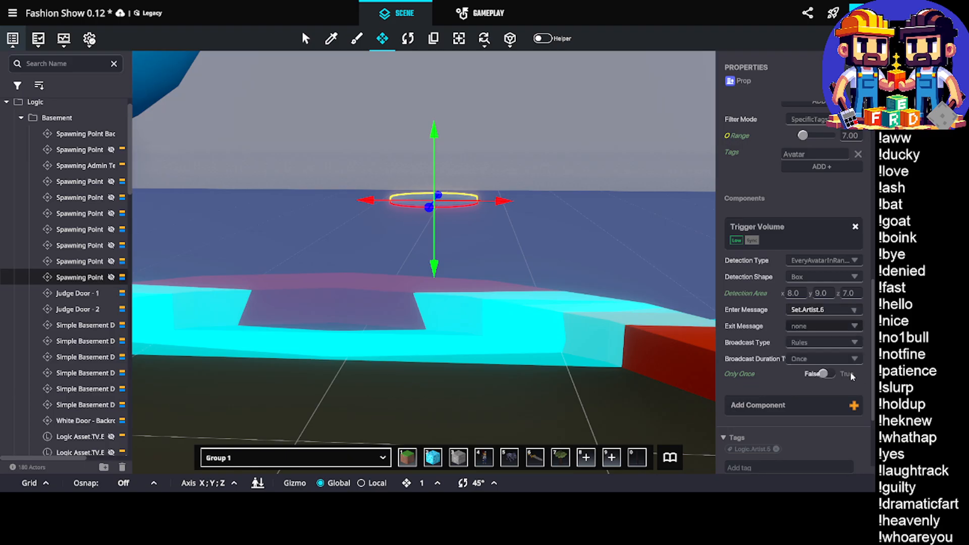
Replace the spawning point's Logic.Artist.5 tag with Logic.Artist.6
{"action": "scroll", "coordinate": [772, 369], "scroll_direction": "down", "scroll_amount": 3}
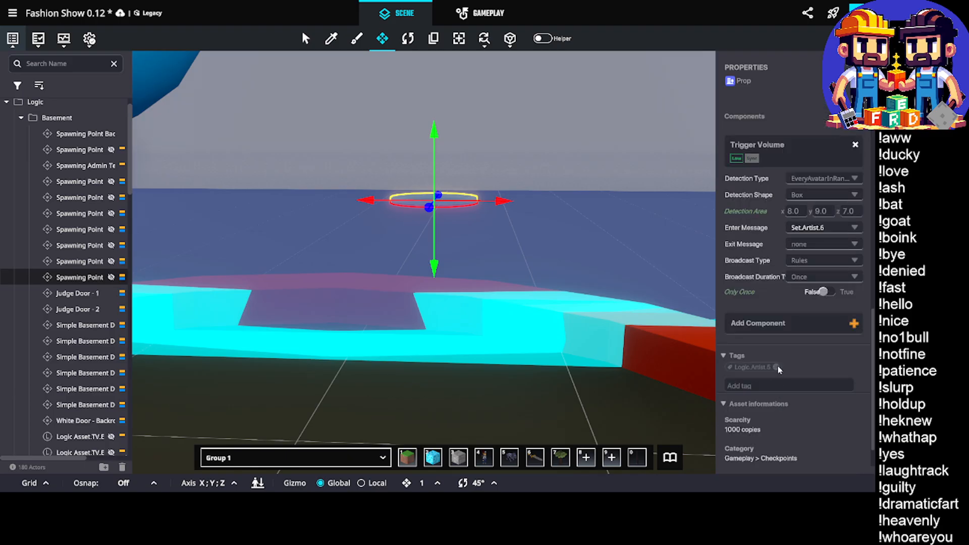
{"action": "left_click", "coordinate": [777, 368]}
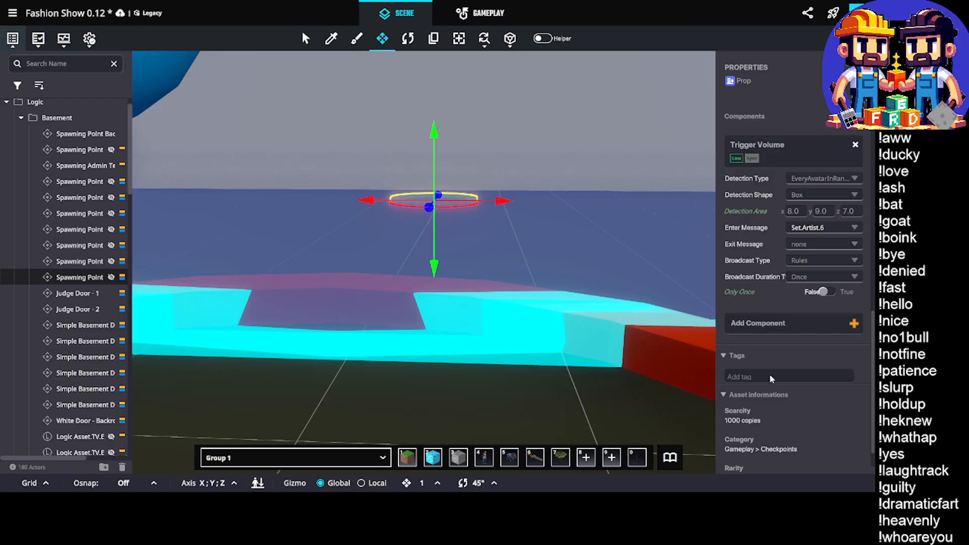
{"action": "type", "text": "Logic.Artist.6"}
{"action": "key", "text": "Return"}
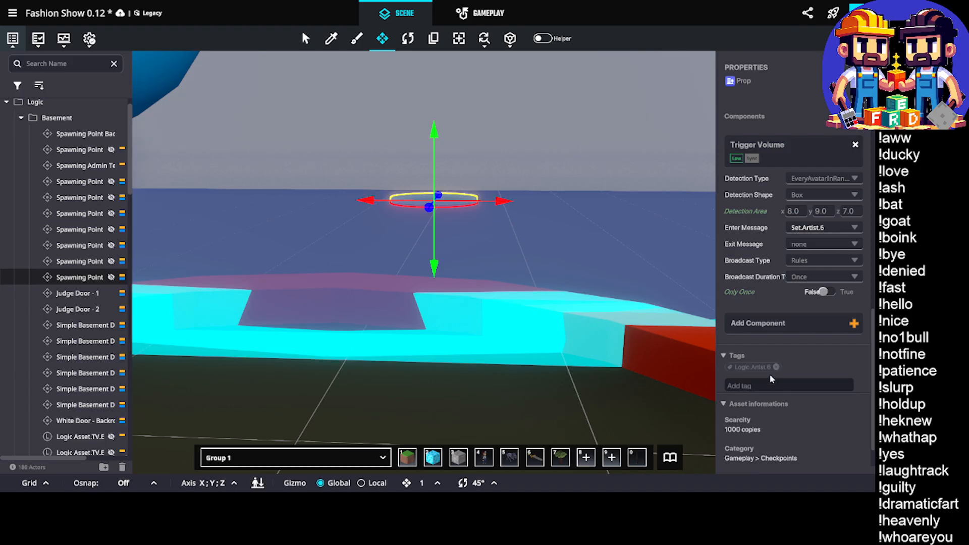
Check the settings of the Artist Six door against the name and messages of its spawning point
{"action": "scroll", "coordinate": [538, 214], "scroll_direction": "down", "scroll_amount": 3}
{"action": "left_click", "coordinate": [545, 375]}
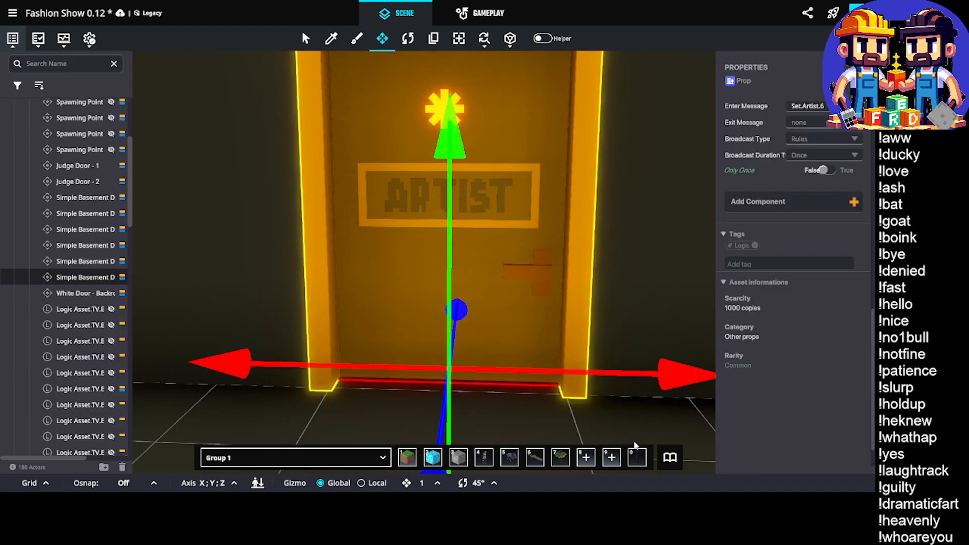
{"action": "scroll", "coordinate": [798, 297], "scroll_direction": "down", "scroll_amount": 5}
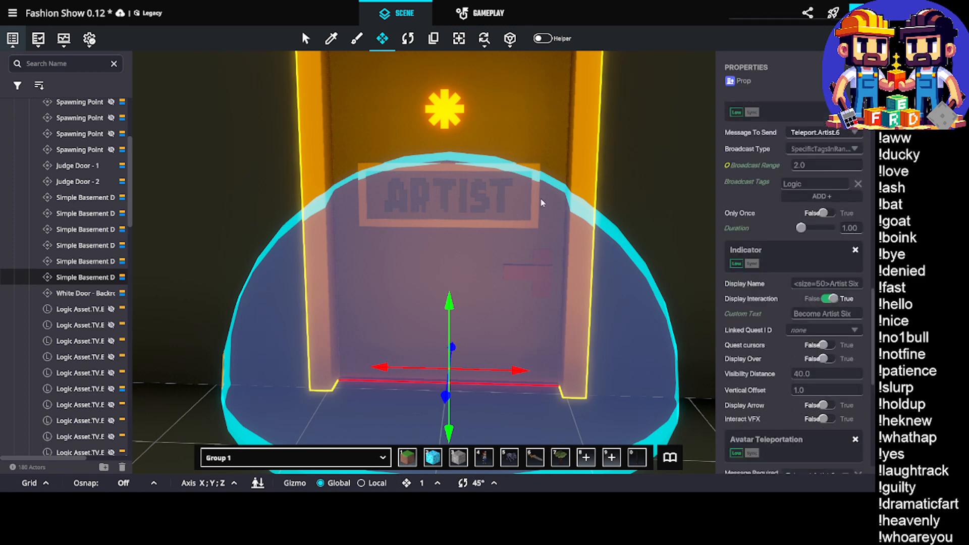
{"action": "scroll", "coordinate": [539, 200], "scroll_direction": "up", "scroll_amount": 3}
{"action": "left_click", "coordinate": [431, 224]}
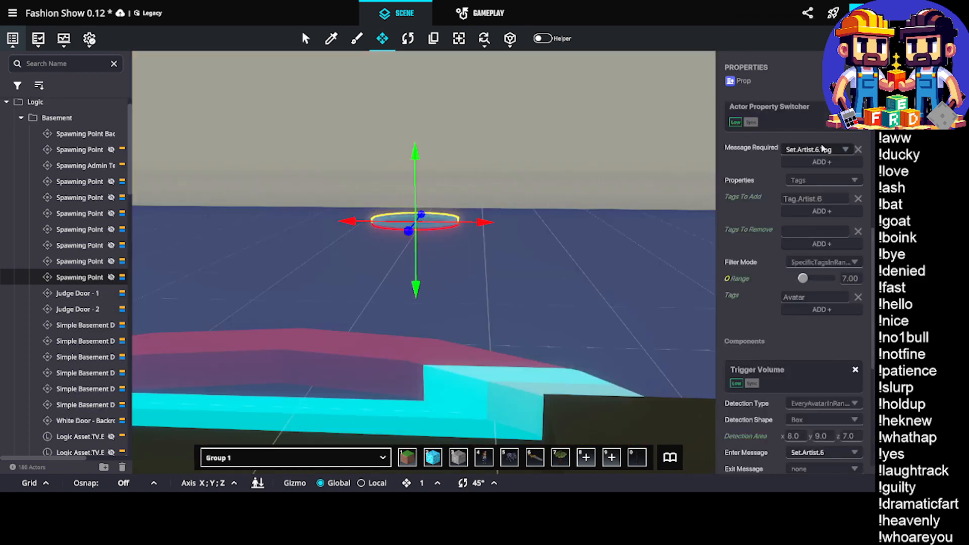
{"action": "scroll", "coordinate": [499, 220], "scroll_direction": "down", "scroll_amount": 4}
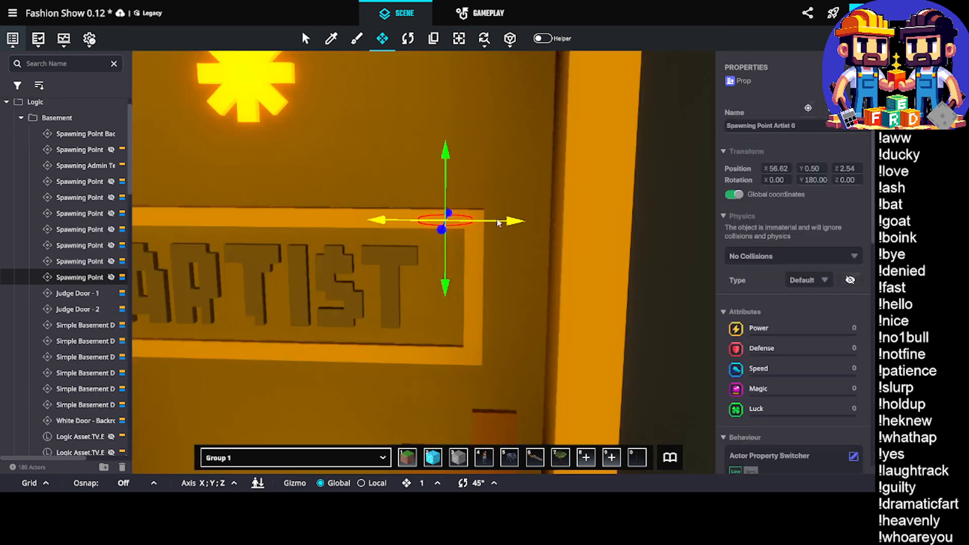
Set the Teleport Destination of the door's Avatar Teleportation component to Spawning Point Artist 6
{"action": "left_click", "coordinate": [500, 288]}
{"action": "scroll", "coordinate": [795, 235], "scroll_direction": "down", "scroll_amount": 10}
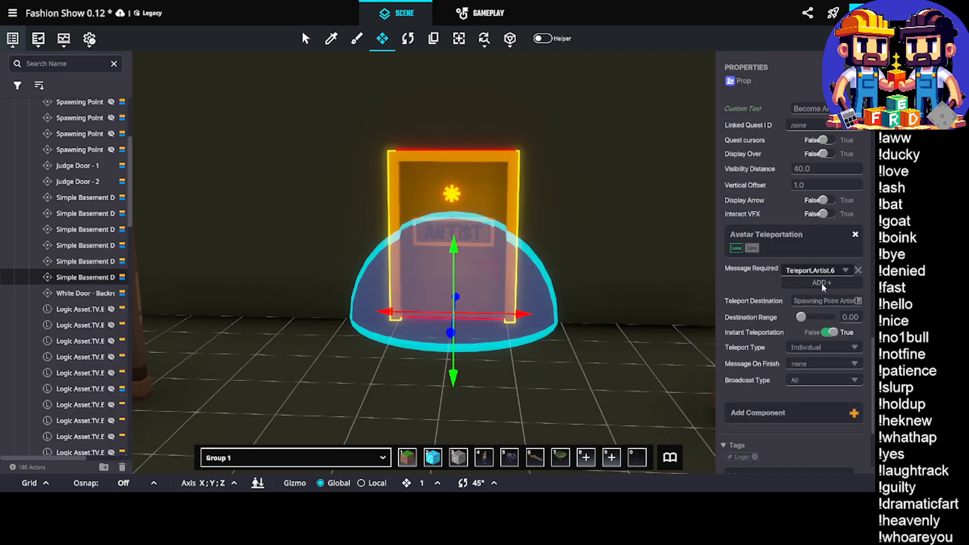
{"action": "left_click", "coordinate": [823, 301]}
{"action": "left_click", "coordinate": [644, 99]}
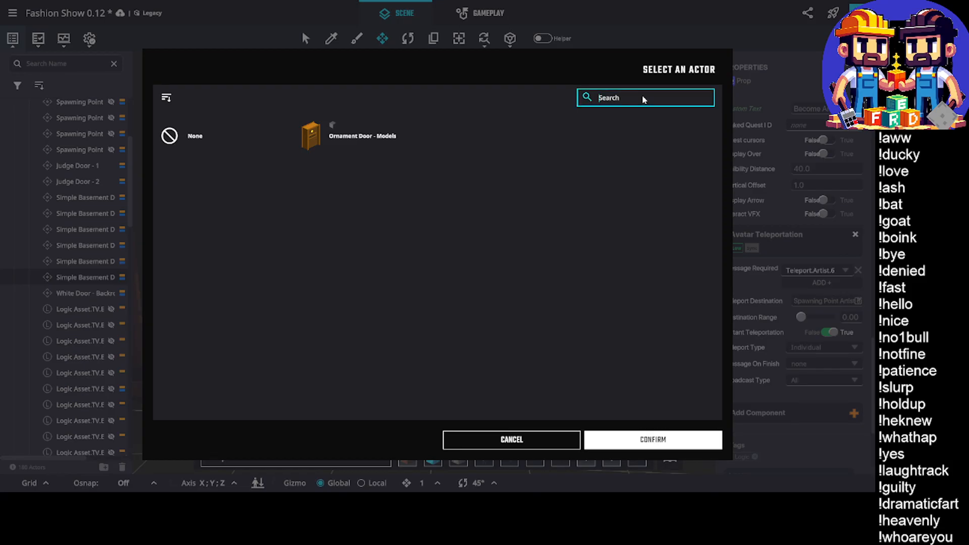
{"action": "type", "text": "artist 6"}
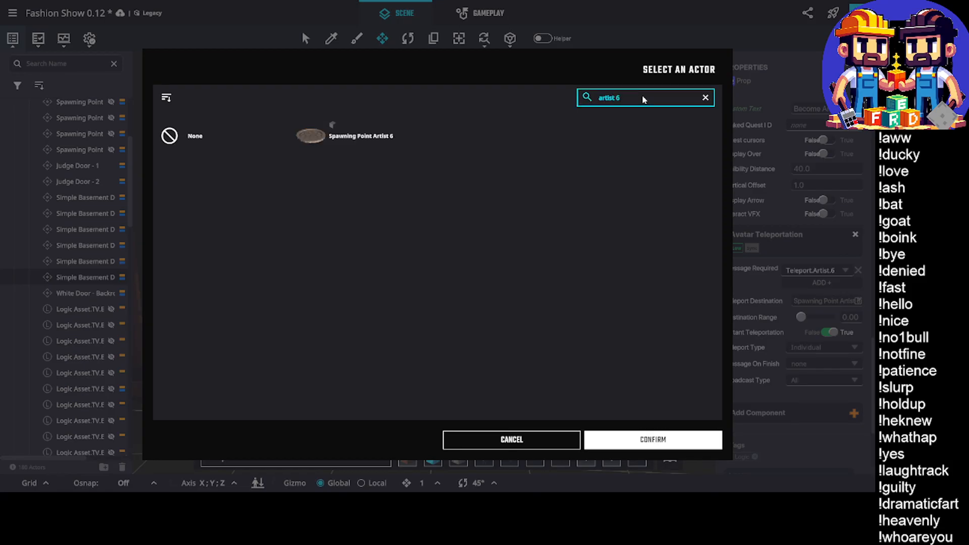
{"action": "left_click", "coordinate": [328, 134]}
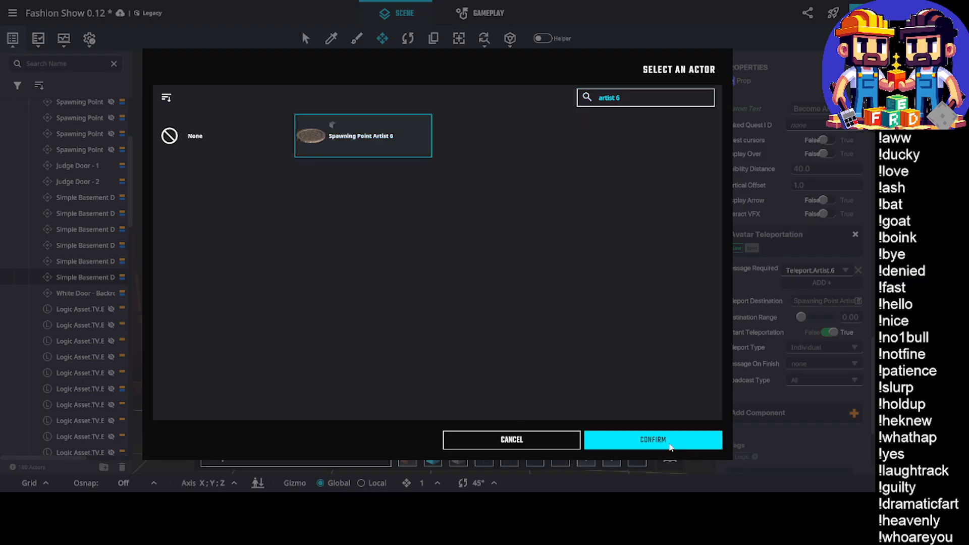
{"action": "left_click", "coordinate": [679, 443]}
Open the Judge/Artist Variables game rules and locate the Set Artist 4 (1) group
{"action": "middle_click_drag", "start_coordinate": [625, 338], "coordinate": [560, 317]}
{"action": "scroll", "coordinate": [608, 336], "scroll_direction": "down", "scroll_amount": 5}
{"action": "key", "text": "n"}
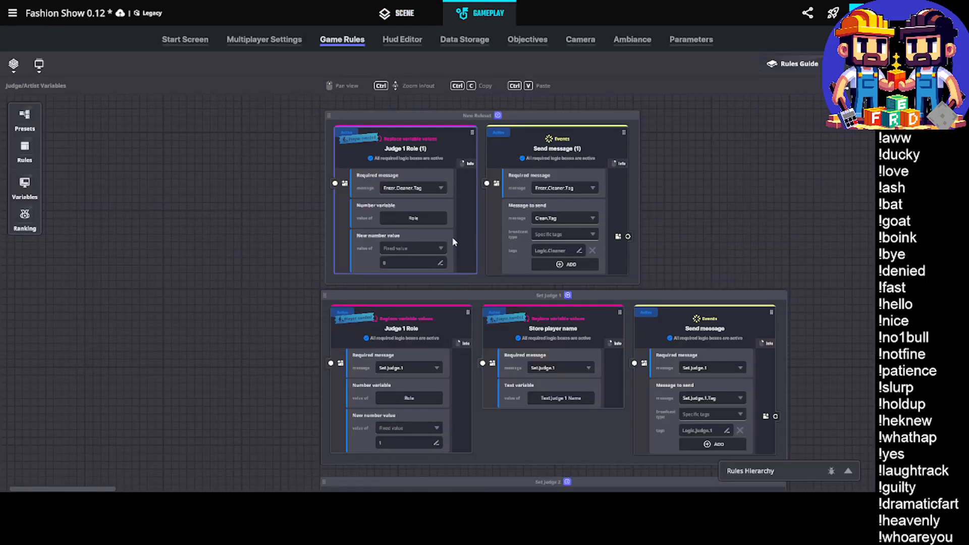
{"action": "middle_click_drag", "start_coordinate": [502, 314], "coordinate": [477, 294]}
{"action": "scroll", "coordinate": [482, 300], "scroll_direction": "down", "scroll_amount": 4, "text": "ctrl"}
{"action": "scroll", "coordinate": [534, 367], "scroll_direction": "down", "scroll_amount": 5}
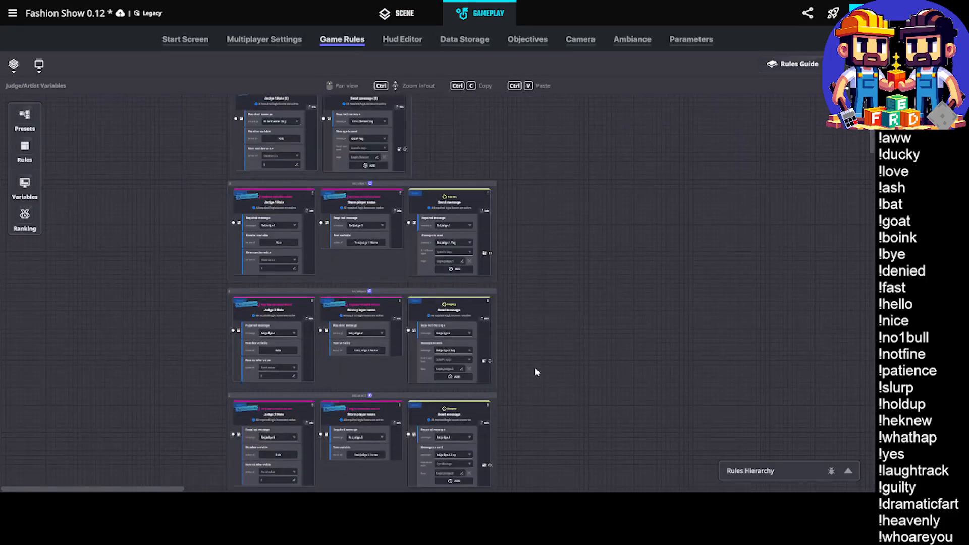
{"action": "scroll", "coordinate": [426, 294], "scroll_direction": "down", "scroll_amount": 8}
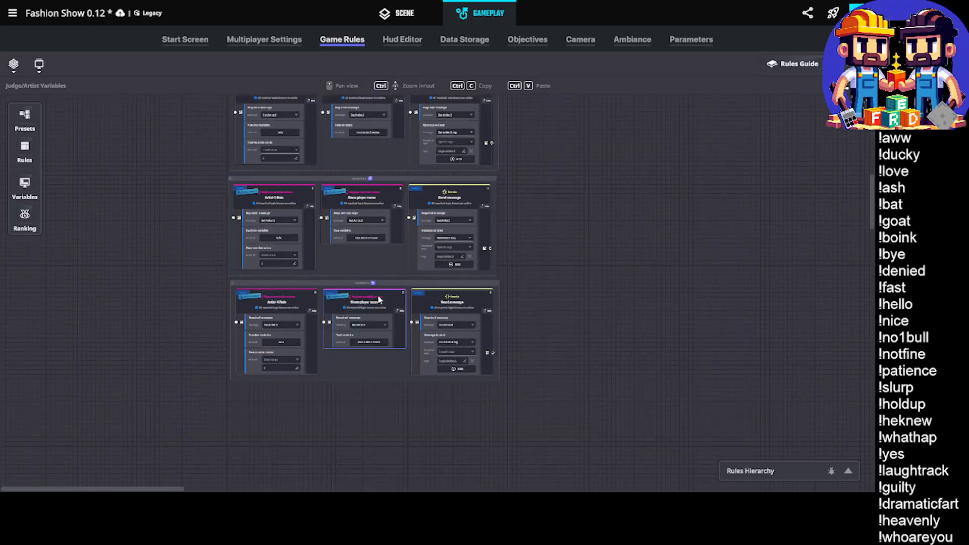
{"action": "scroll", "coordinate": [316, 172], "scroll_direction": "up", "scroll_amount": 5, "text": "ctrl"}
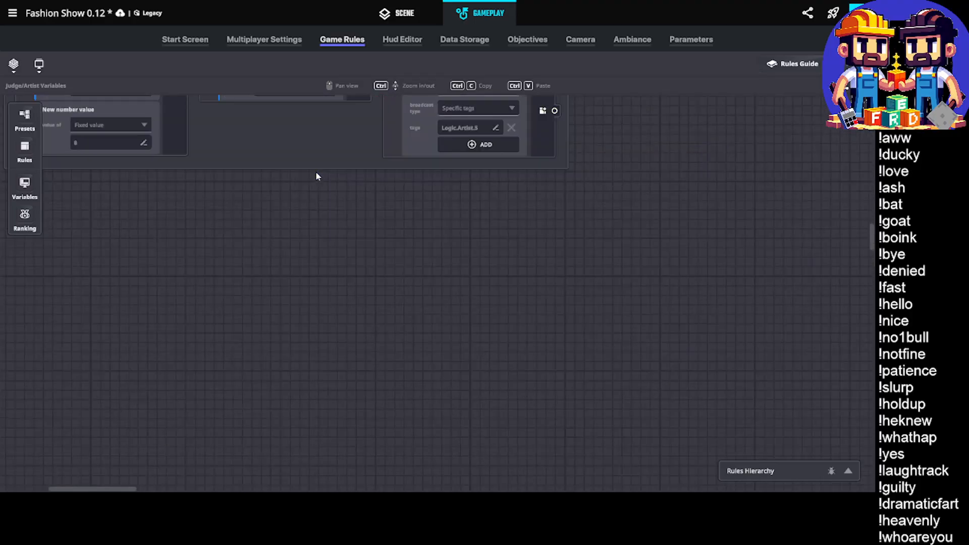
{"action": "middle_click_drag", "start_coordinate": [321, 211], "coordinate": [523, 398]}
{"action": "left_click", "coordinate": [422, 153]}
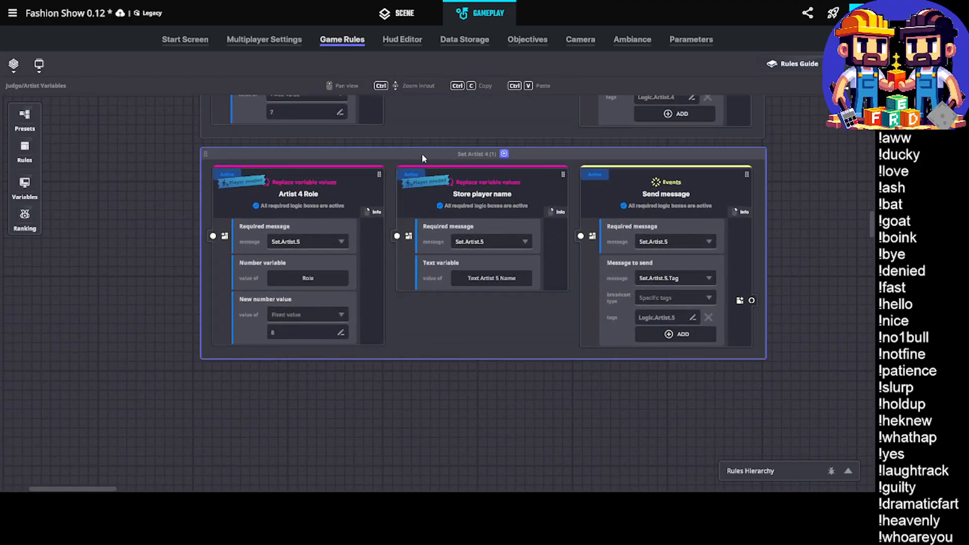
Rename the Set Artist 4 (1) rule group as Set Artist 5
{"action": "double_click", "coordinate": [473, 153]}
{"action": "double_click", "coordinate": [486, 155]}
{"action": "type", "text": "5"}
{"action": "key", "text": "Delete"}
{"action": "key", "text": "Delete"}
{"action": "key", "text": "Delete"}
{"action": "key", "text": "Delete"}
Rename the Artist 4 Role rule in the Set Artist 5 group as Artist 5 Role
{"action": "left_click", "coordinate": [313, 195]}
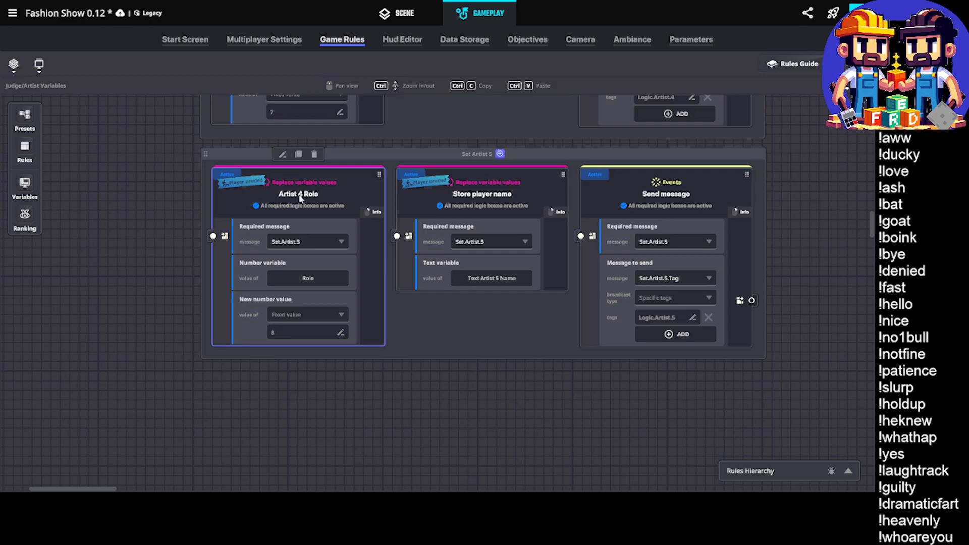
{"action": "left_click", "coordinate": [304, 198]}
{"action": "left_click", "coordinate": [305, 198]}
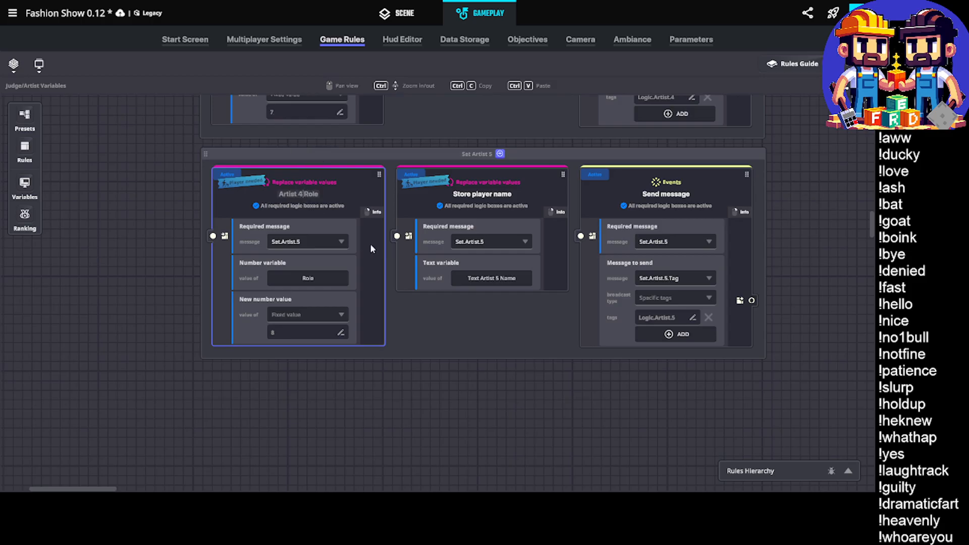
{"action": "key", "text": "BackSpace"}
{"action": "type", "text": "5"}
{"action": "key", "text": "Return"}
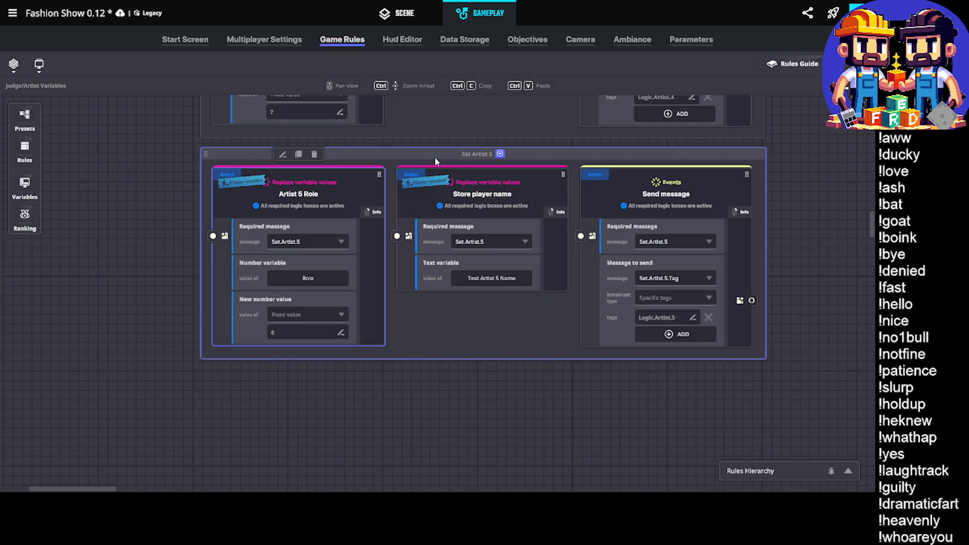
Duplicate the Set Artist 5 rule group and place the copy directly below the original
{"action": "left_click", "coordinate": [483, 135]}
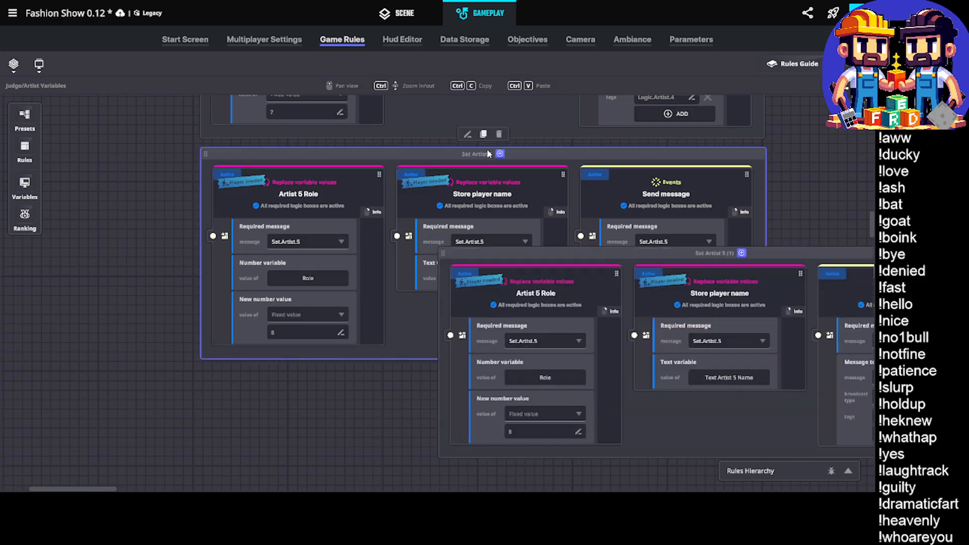
{"action": "left_click_drag", "start_coordinate": [503, 256], "coordinate": [271, 376]}
{"action": "scroll", "coordinate": [242, 335], "scroll_direction": "down", "scroll_amount": 2}
{"action": "scroll", "coordinate": [363, 273], "scroll_direction": "down", "scroll_amount": 2}
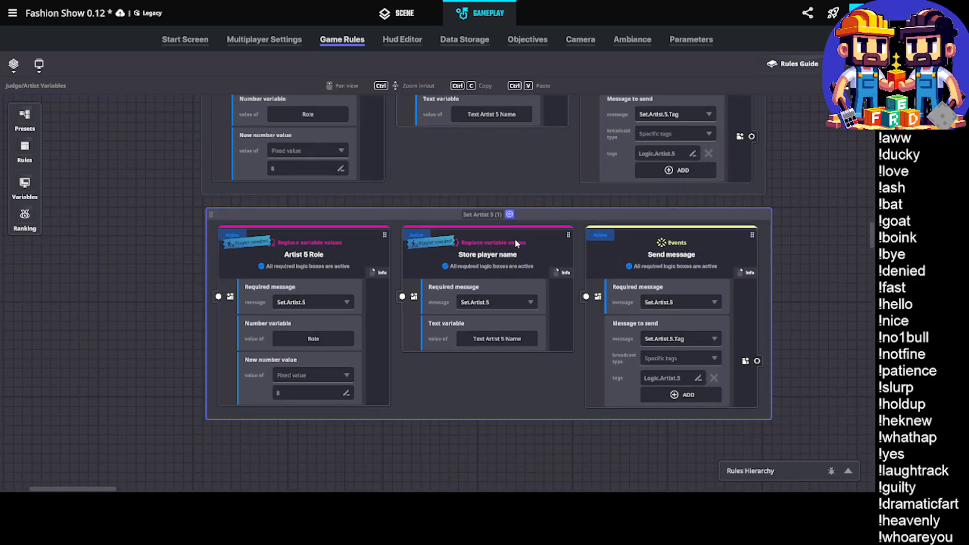
Rename the duplicated rule group as Set Artist 6
{"action": "key", "text": "Delete"}
{"action": "key", "text": "Delete"}
{"action": "key", "text": "Delete"}
{"action": "type", "text": "6"}
{"action": "key", "text": "Return"}
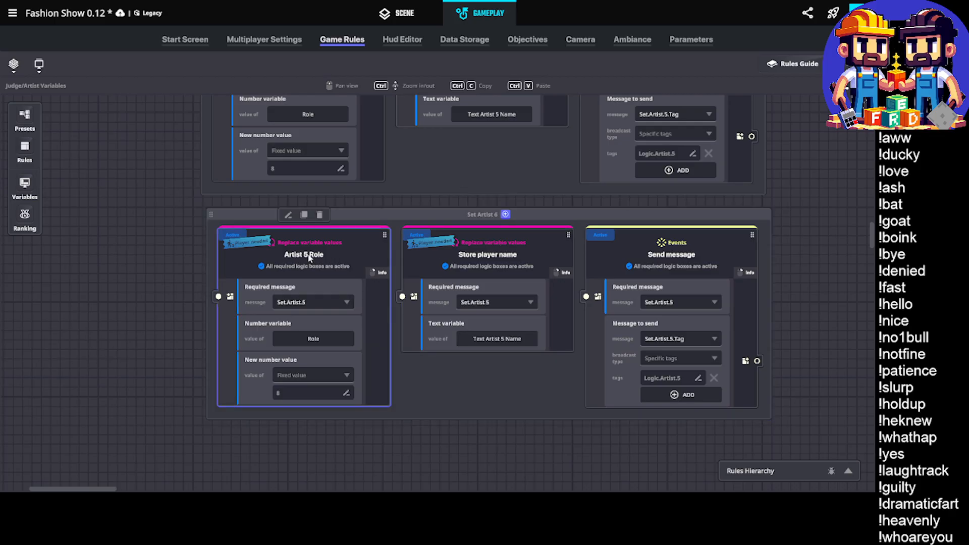
Rename the role rule in the Set Artist 6 group as Artist 6 Role
{"action": "double_click", "coordinate": [309, 254]}
{"action": "left_click", "coordinate": [308, 255]}
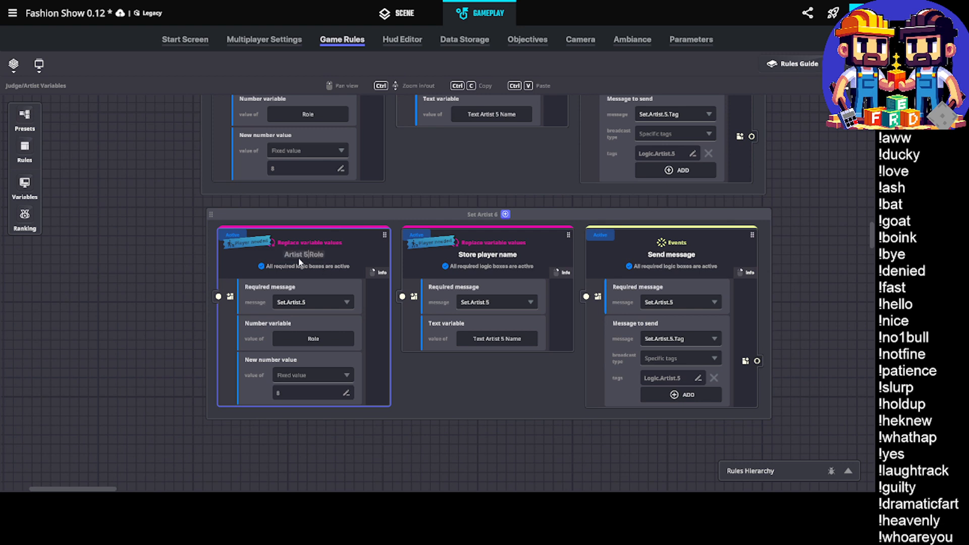
{"action": "key", "text": "BackSpace"}
{"action": "type", "text": "6"}
{"action": "key", "text": "Return"}
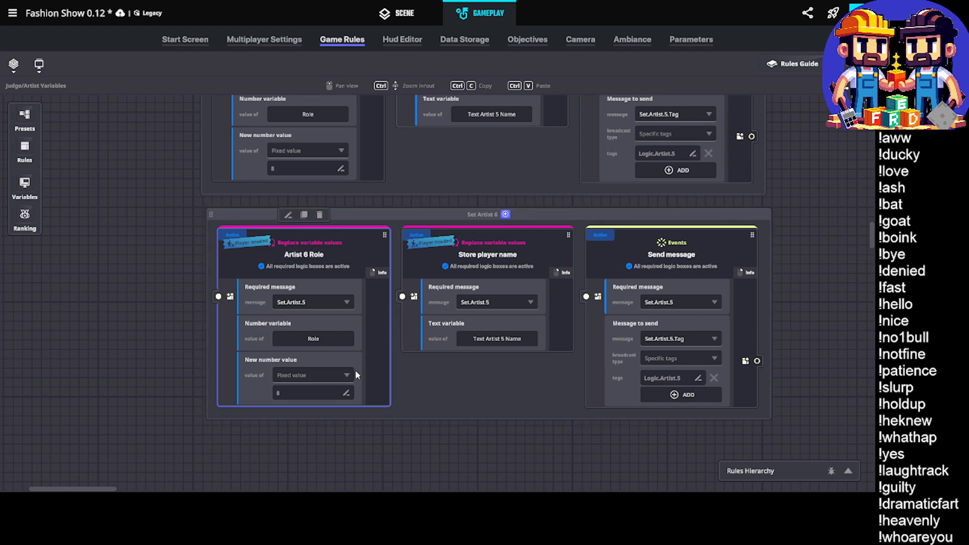
Set the Artist 6 Role rule's required message to Set.Artist.6 and its new number value to 9
{"action": "left_click", "coordinate": [310, 300]}
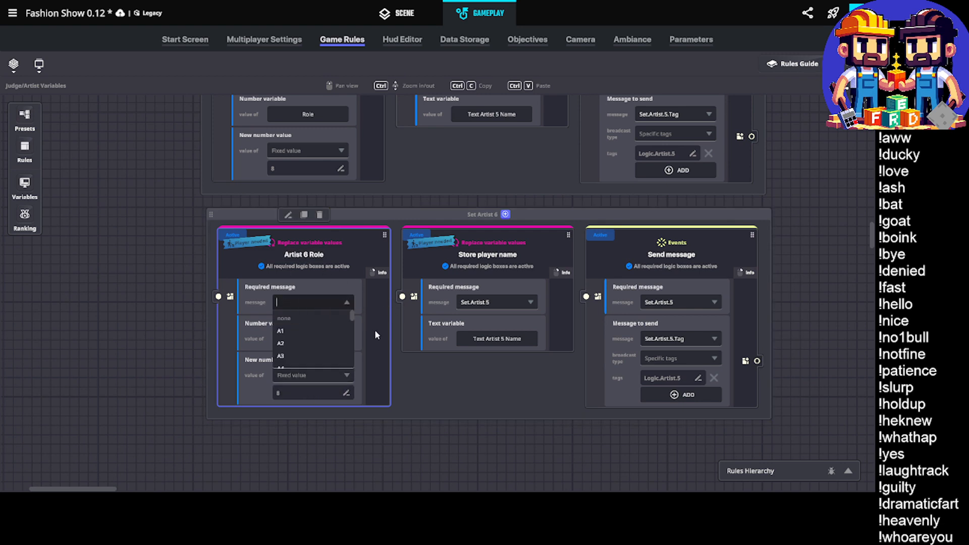
{"action": "type", "text": "t.6"}
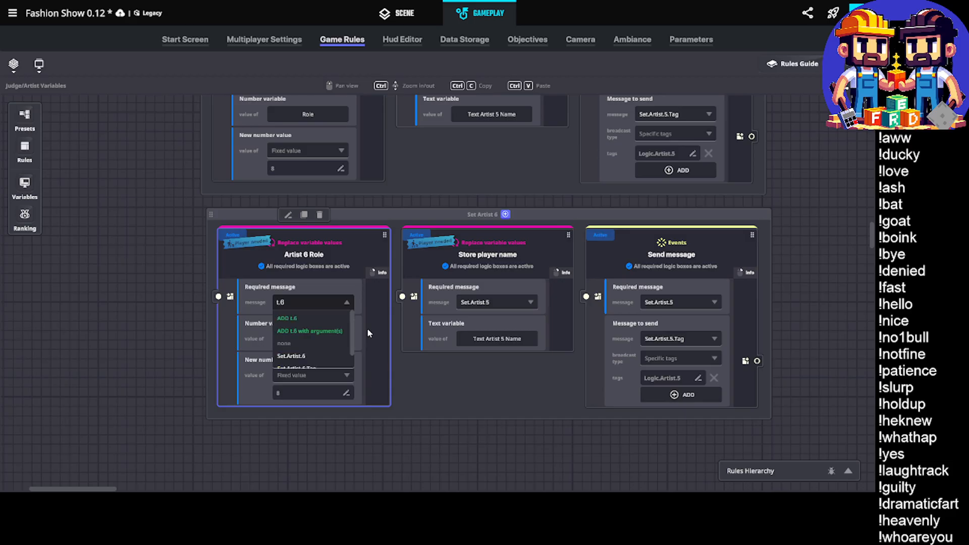
{"action": "left_click", "coordinate": [296, 356]}
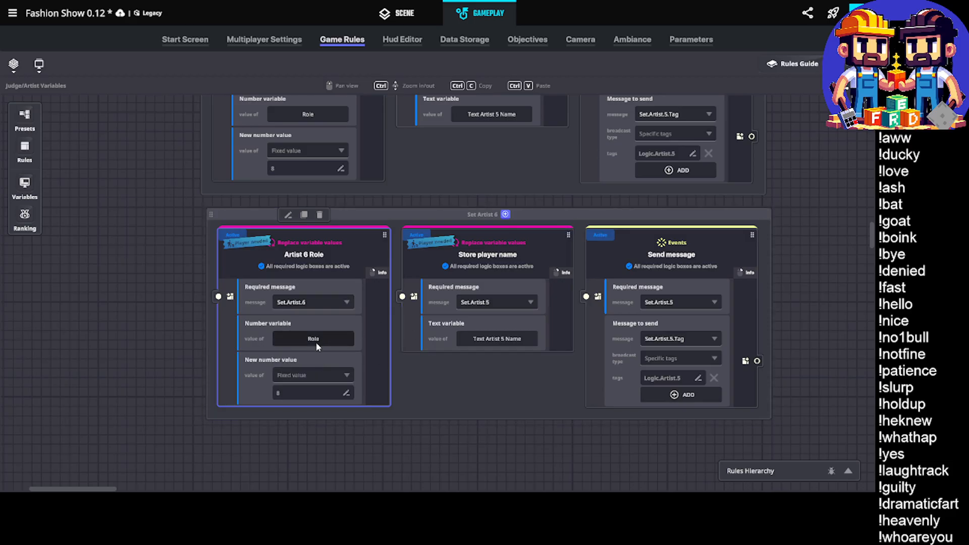
{"action": "left_click", "coordinate": [319, 398]}
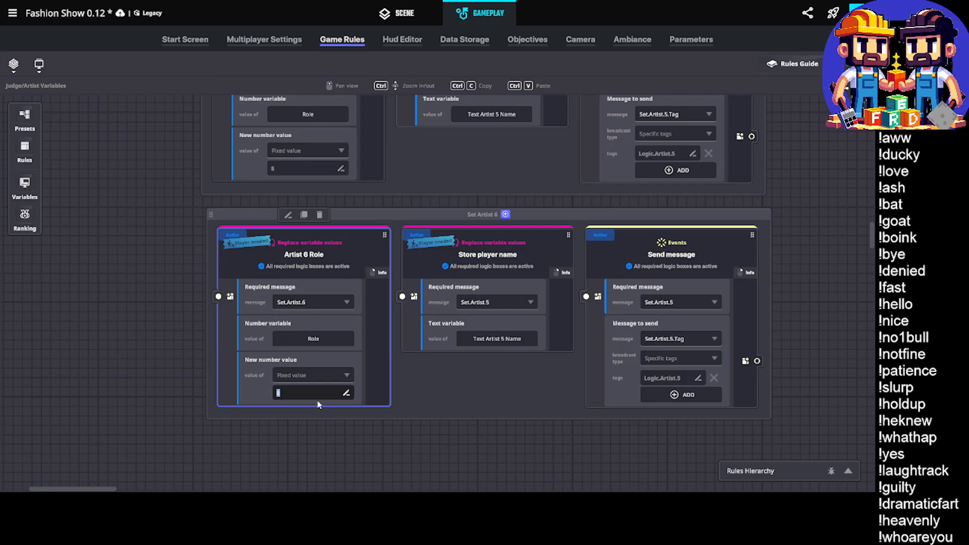
{"action": "type", "text": "9"}
{"action": "left_click", "coordinate": [318, 403]}
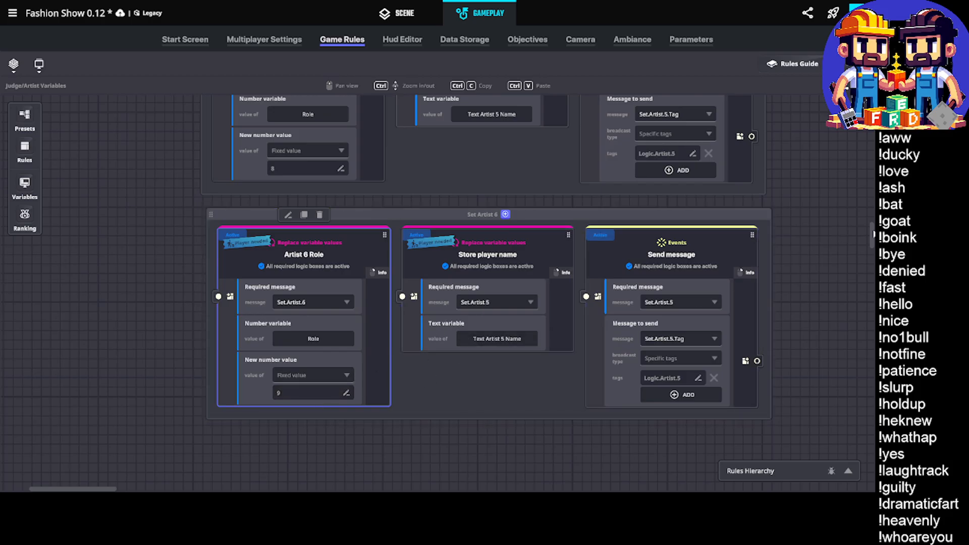
Check the role numbers assigned across the cleaner, judge and artist rule groups
{"action": "scroll", "coordinate": [874, 222], "scroll_direction": "up", "scroll_amount": 1}
{"action": "scroll", "coordinate": [869, 189], "scroll_direction": "up", "scroll_amount": 10}
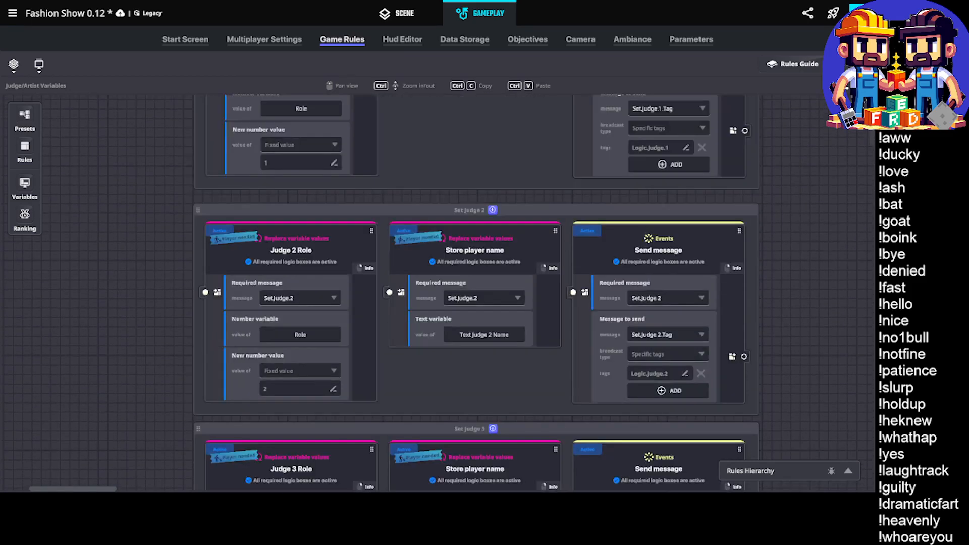
{"action": "scroll", "coordinate": [869, 190], "scroll_direction": "up", "scroll_amount": 4}
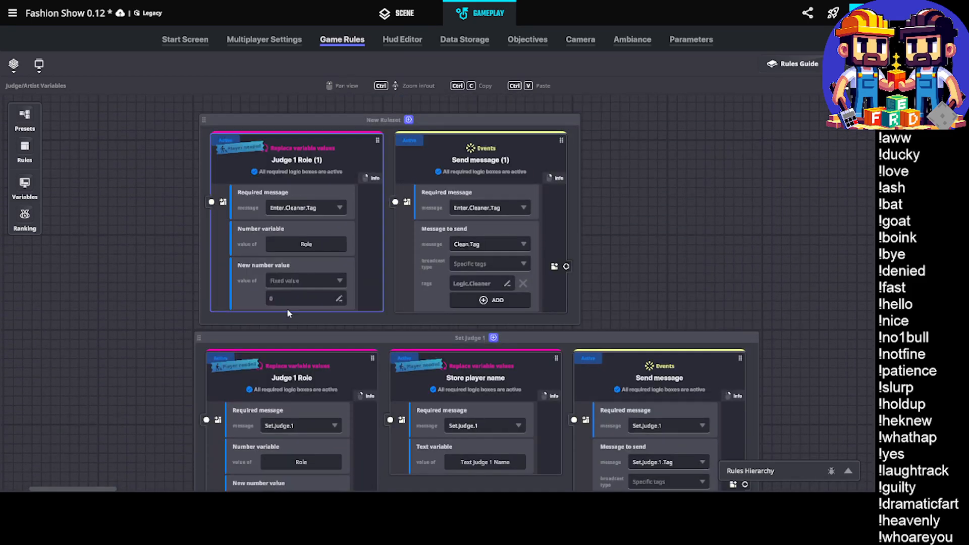
{"action": "scroll", "coordinate": [287, 309], "scroll_direction": "down", "scroll_amount": 13}
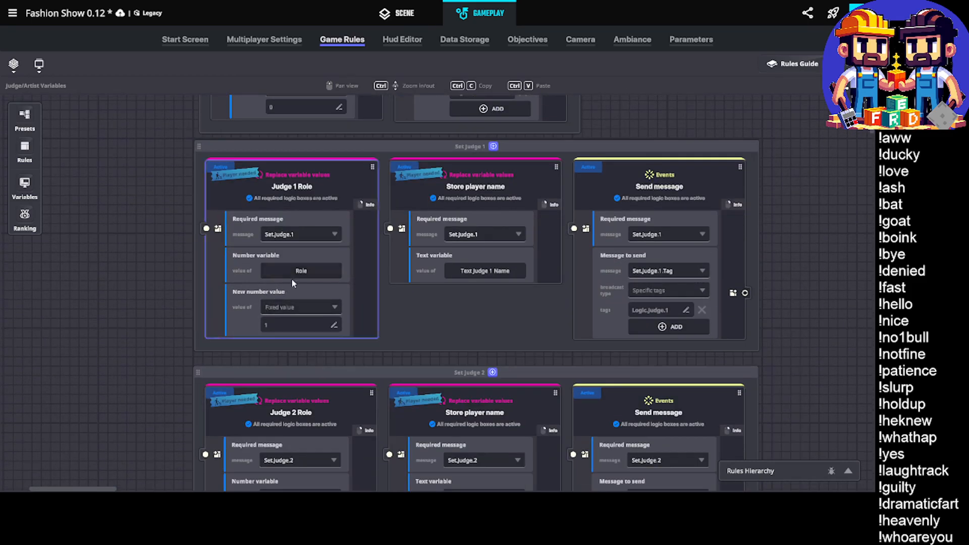
{"action": "scroll", "coordinate": [283, 302], "scroll_direction": "down", "scroll_amount": 15}
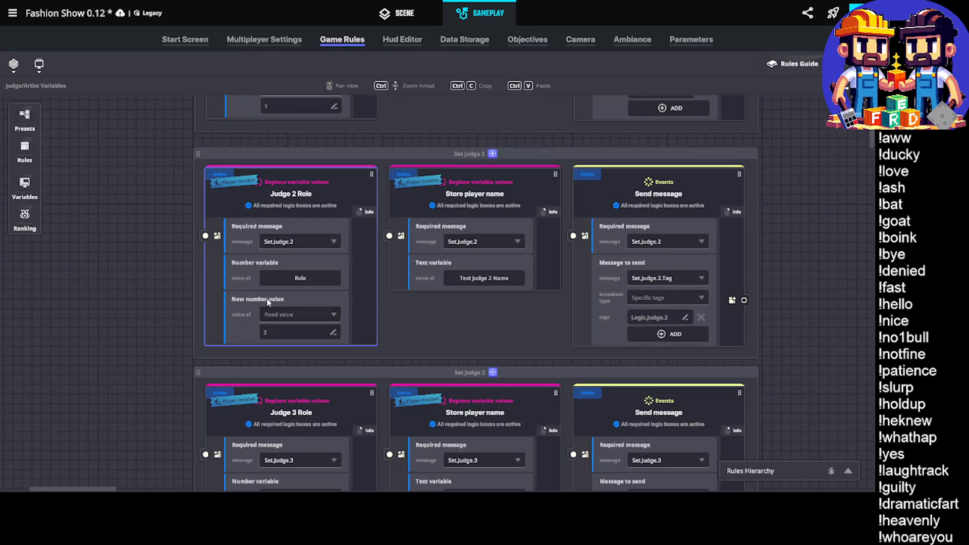
{"action": "scroll", "coordinate": [268, 301], "scroll_direction": "down", "scroll_amount": 20}
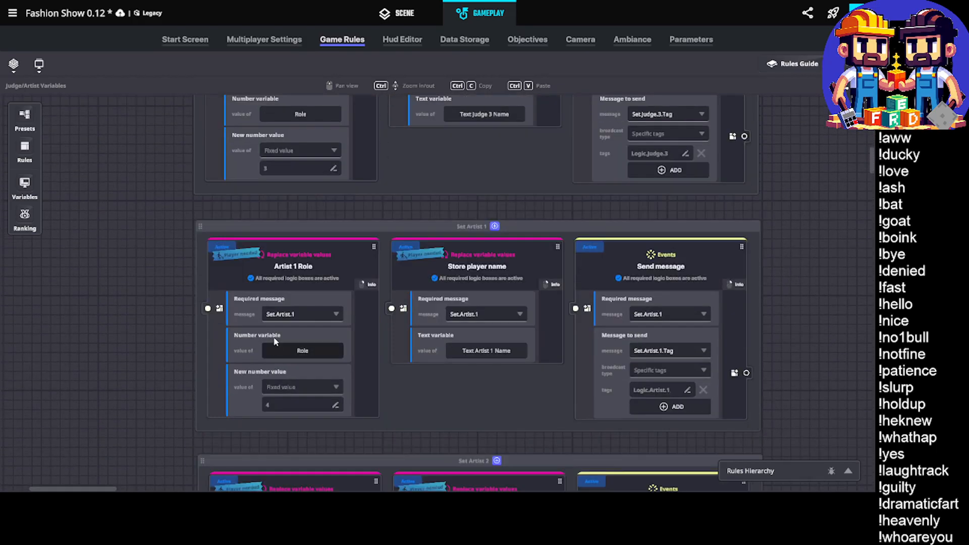
{"action": "scroll", "coordinate": [295, 243], "scroll_direction": "down", "scroll_amount": 4}
{"action": "scroll", "coordinate": [287, 362], "scroll_direction": "down", "scroll_amount": 20}
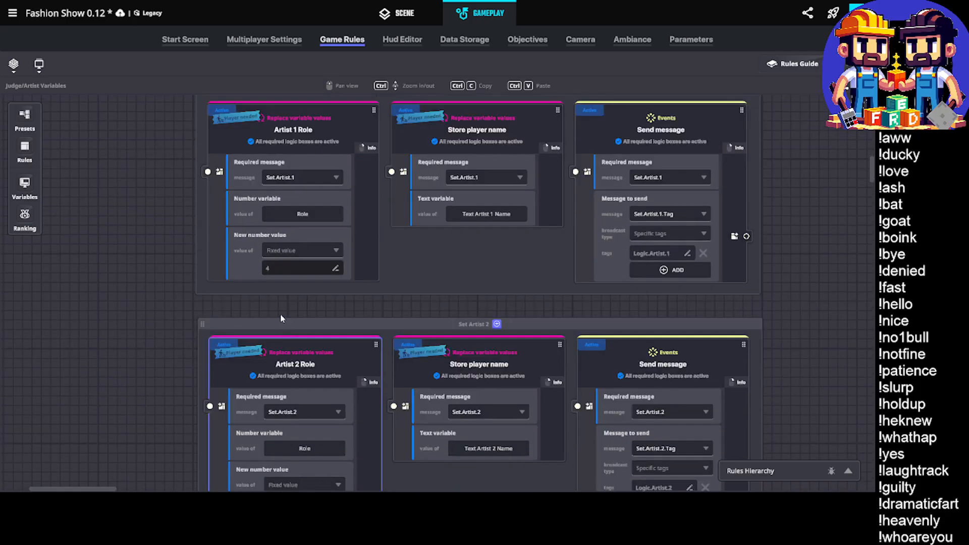
{"action": "scroll", "coordinate": [269, 362], "scroll_direction": "down", "scroll_amount": 20}
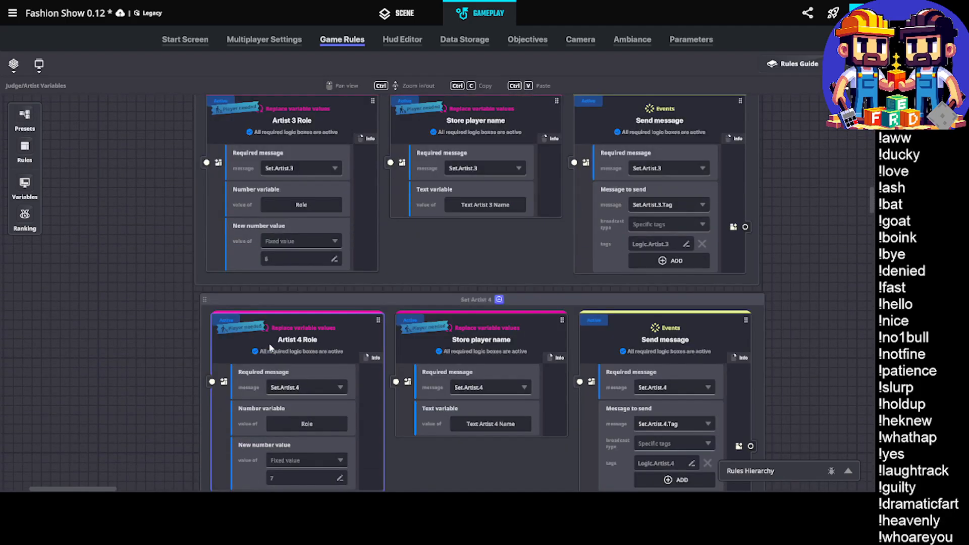
{"action": "scroll", "coordinate": [302, 298], "scroll_direction": "down", "scroll_amount": 15}
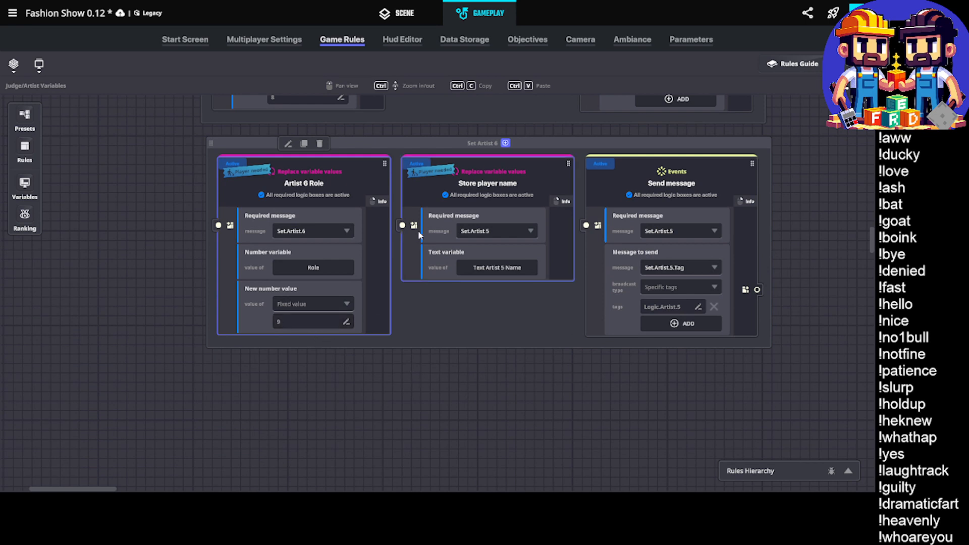
Set the required message of the Set Artist 6 group's Store player name rule to Set.Artist.6
{"action": "left_click", "coordinate": [495, 230]}
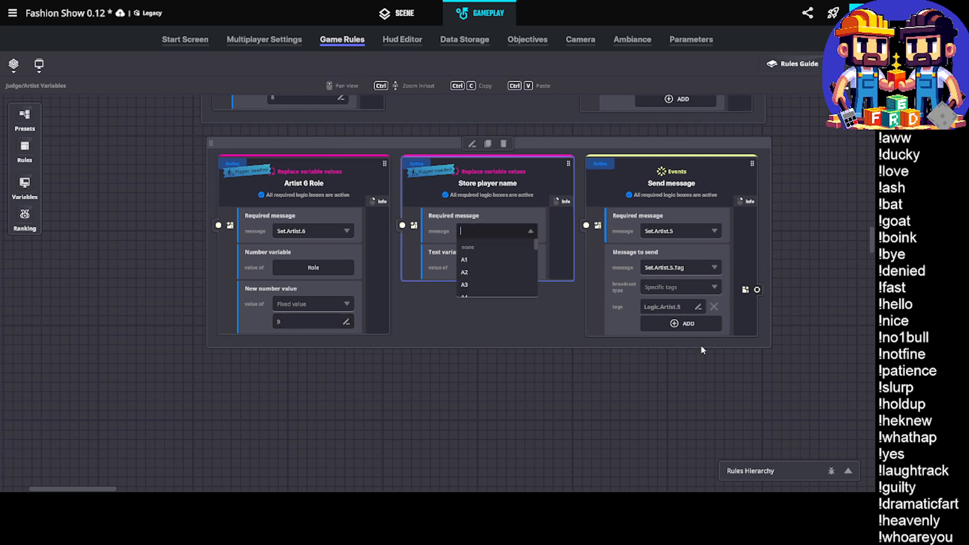
{"action": "type", "text": "t.6"}
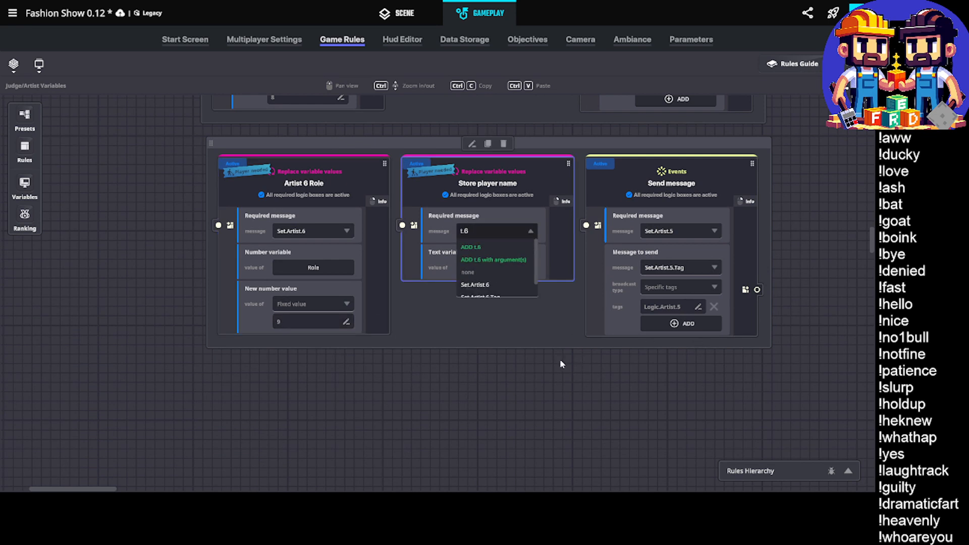
{"action": "left_click", "coordinate": [506, 283]}
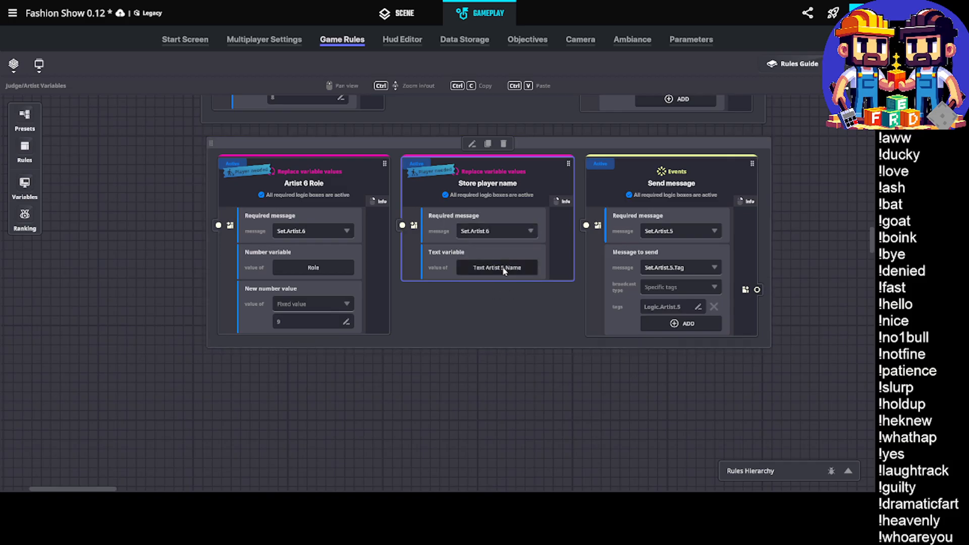
Create a global text variable named Text Artist 6 Name for the Set Artist 6 group's Store player name rule
{"action": "left_click", "coordinate": [499, 268]}
{"action": "left_click", "coordinate": [161, 419]}
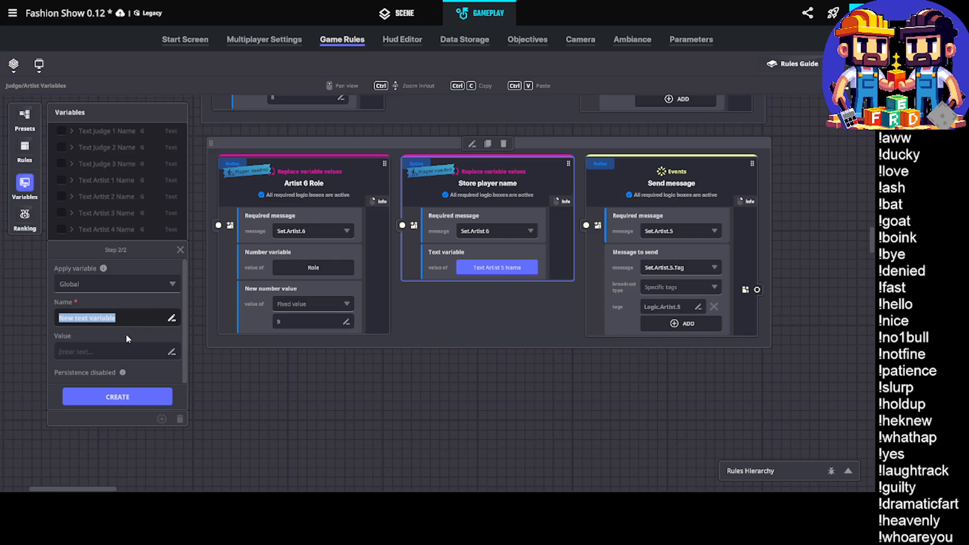
{"action": "type", "text": "Tes"}
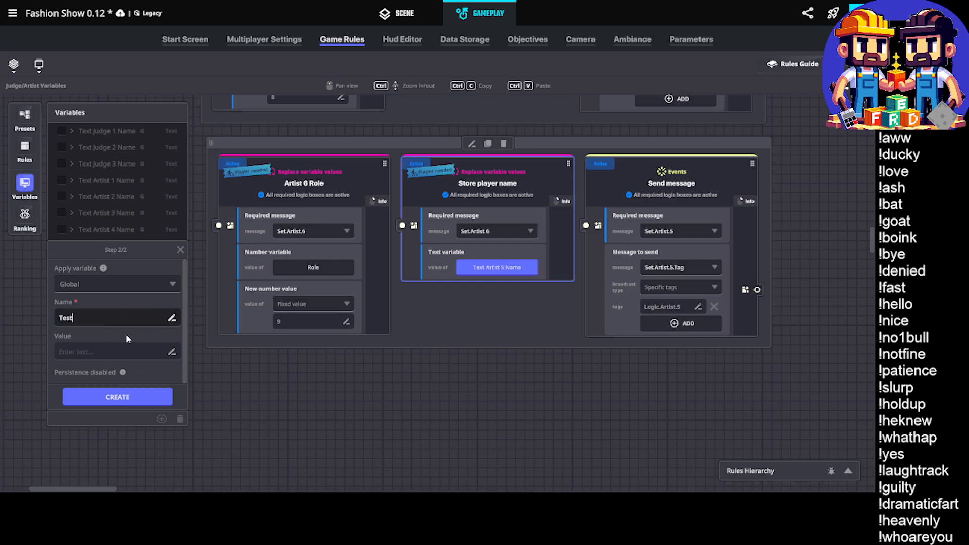
{"action": "key", "text": "BackSpace"}
{"action": "type", "text": "xt Artist 6 Name"}
{"action": "left_click", "coordinate": [131, 396]}
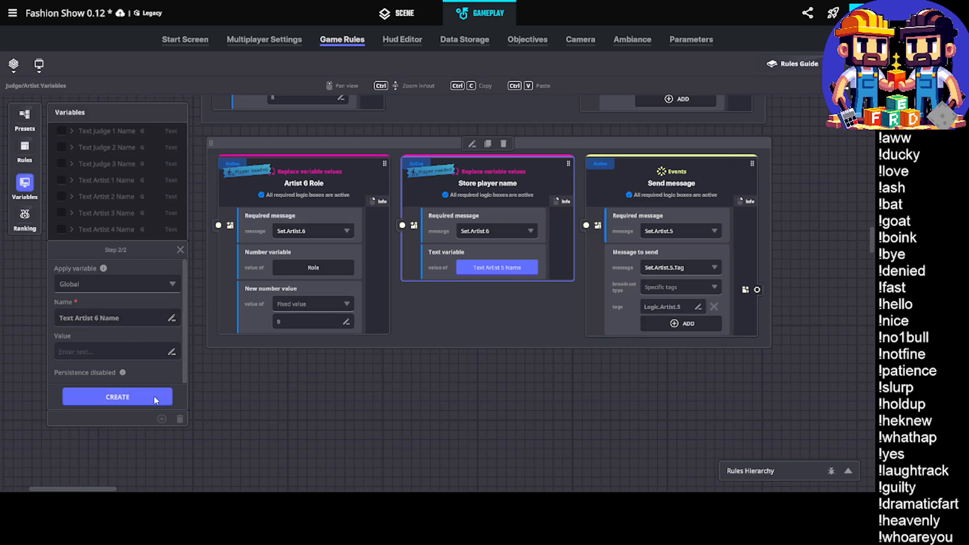
In the Set Artist 6 group's Send message rule, set the required message to Set.Artist.6 and the message to send to Set.Artist.6.Tag
{"action": "left_click", "coordinate": [680, 231]}
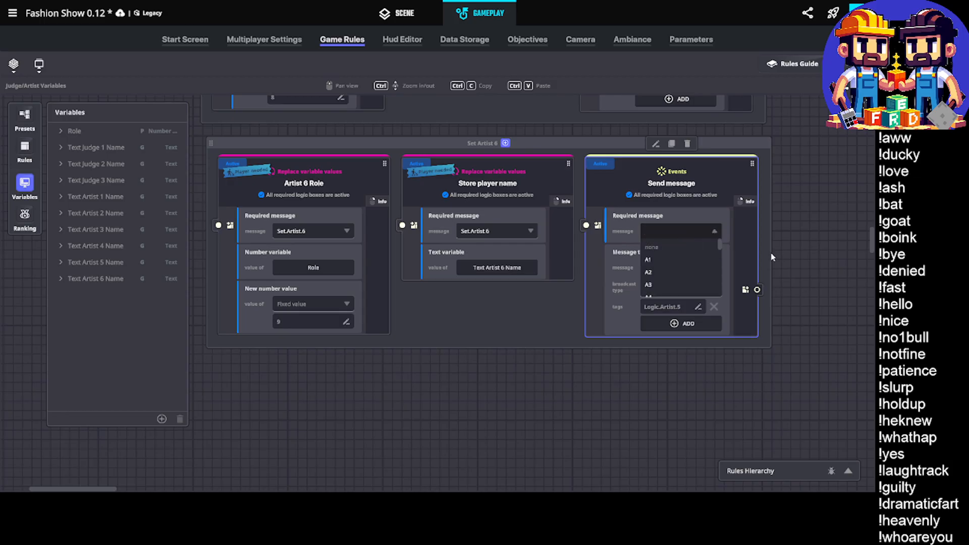
{"action": "type", "text": "t.6"}
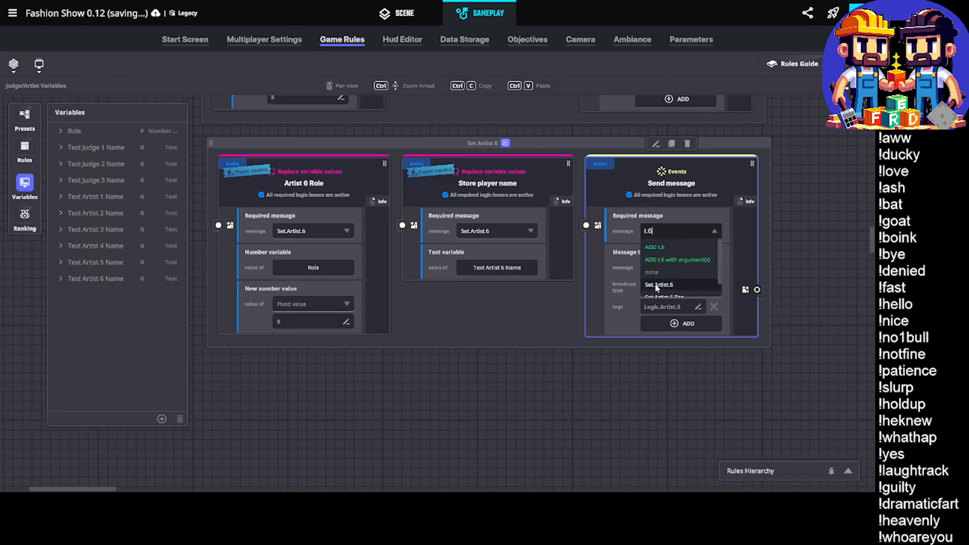
{"action": "left_click", "coordinate": [656, 282]}
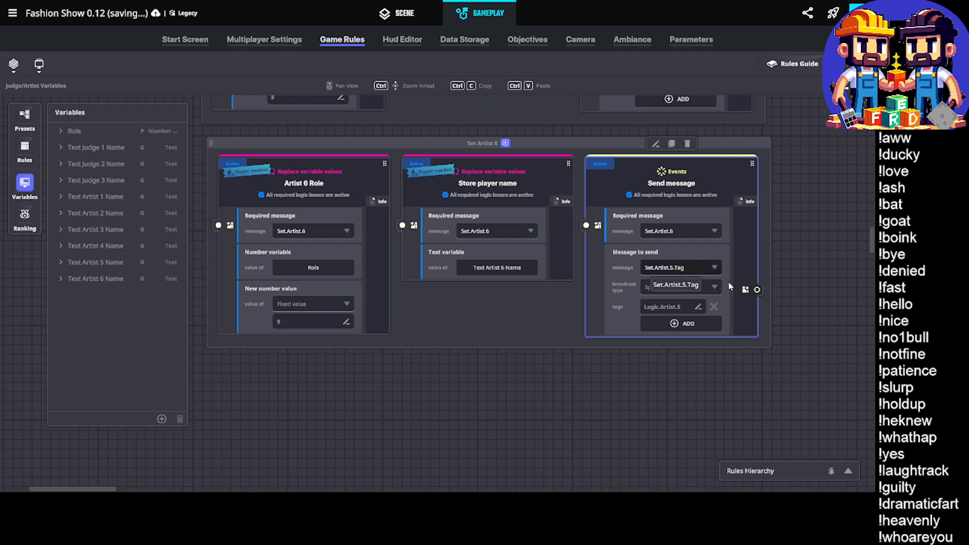
{"action": "left_click", "coordinate": [682, 268]}
{"action": "type", "text": ".6.t"}
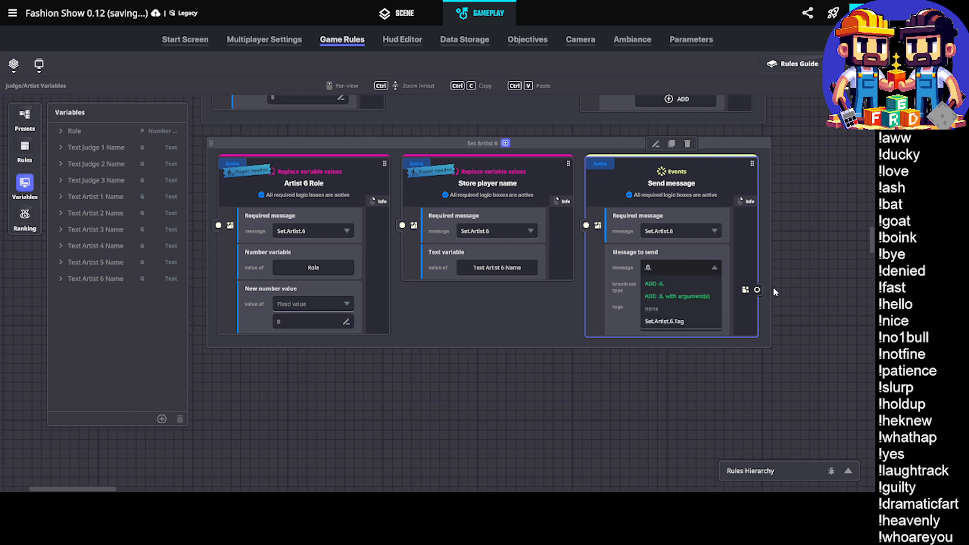
{"action": "left_click", "coordinate": [677, 322]}
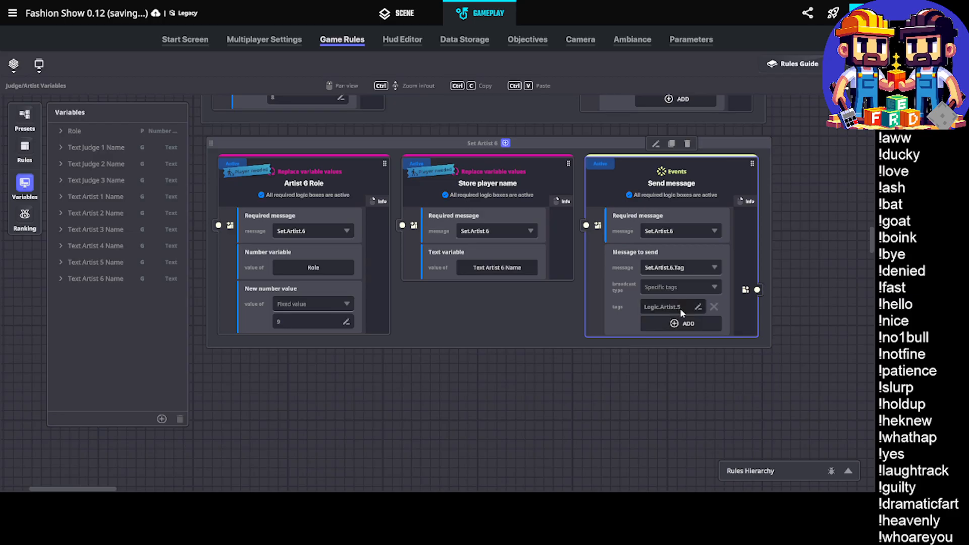
Change the Set Artist 6 group's Send message broadcast tag to Logic.Artist.6
{"action": "double_click", "coordinate": [679, 307]}
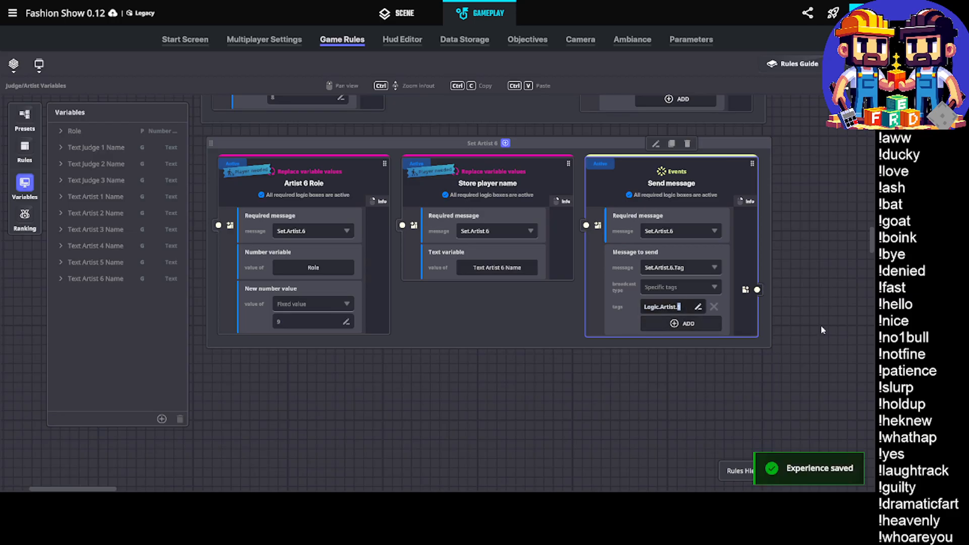
{"action": "type", "text": "6"}
{"action": "key", "text": "Return"}
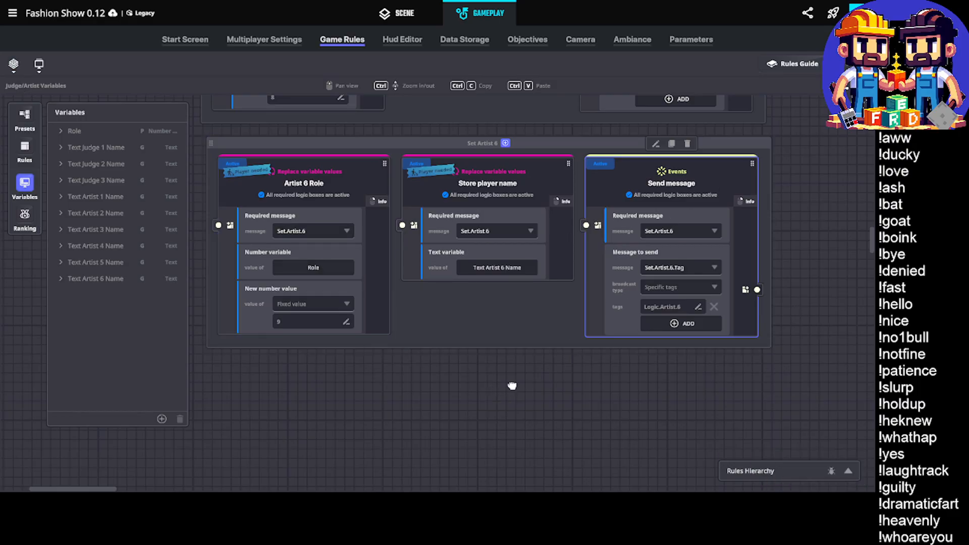
Duplicate the Set Artist 6 rule group and place the copy directly below the original
{"action": "middle_click_drag", "start_coordinate": [512, 385], "coordinate": [578, 395]}
{"action": "left_click", "coordinate": [464, 152]}
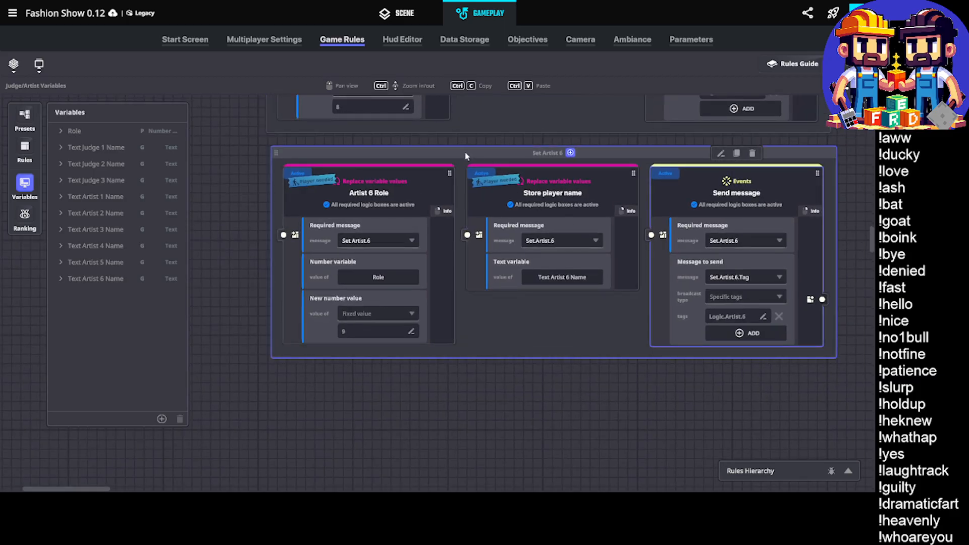
{"action": "left_click", "coordinate": [553, 133]}
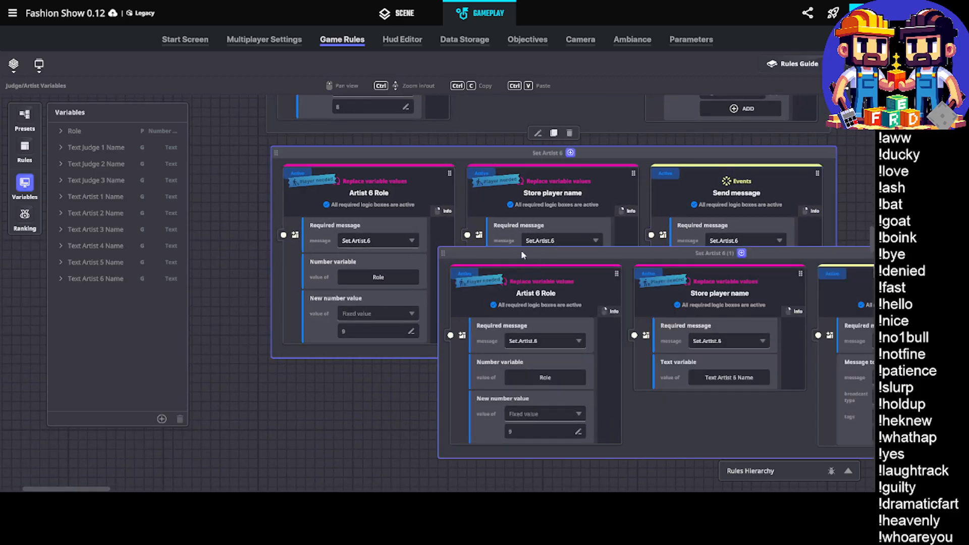
{"action": "scroll", "coordinate": [379, 348], "scroll_direction": "down", "scroll_amount": 3}
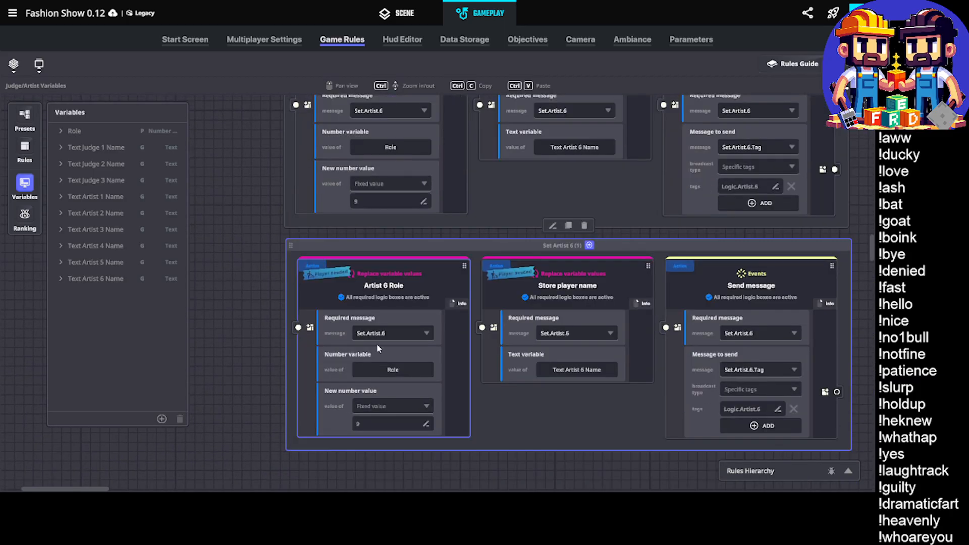
Rename the duplicated rule group as Set Artist 7
{"action": "left_click", "coordinate": [389, 333]}
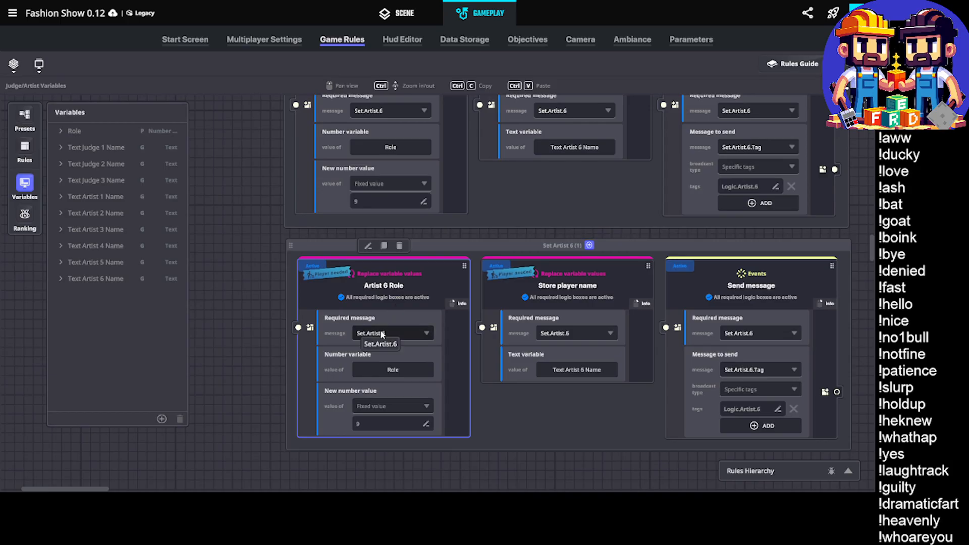
{"action": "left_click", "coordinate": [565, 246]}
{"action": "left_click", "coordinate": [558, 227]}
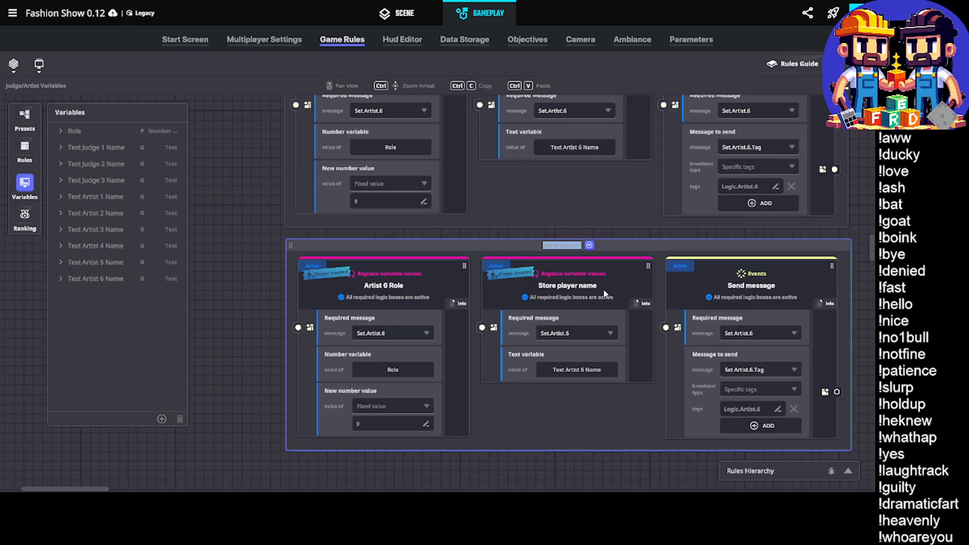
{"action": "type", "text": "Set Artist 7"}
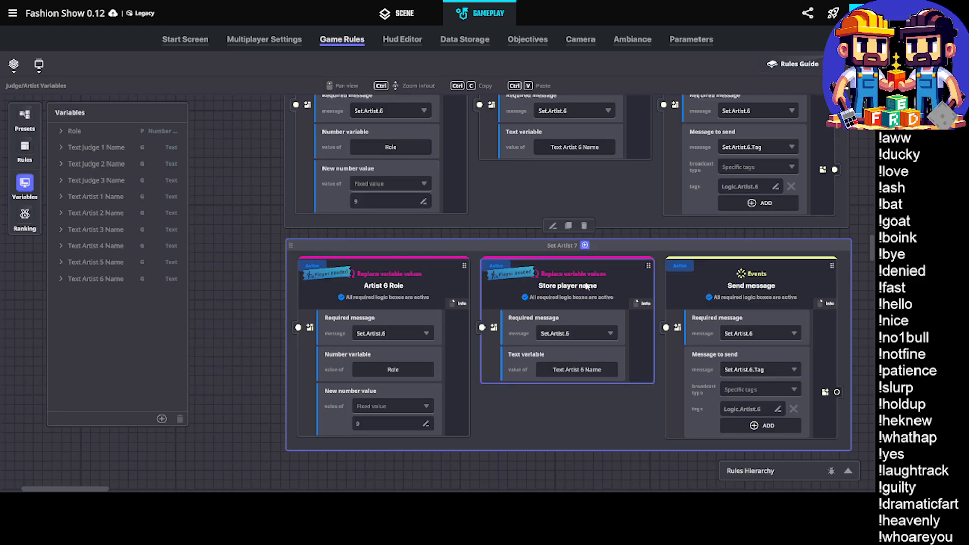
Rename the role rule in the Set Artist 7 group as Artist 7 Role
{"action": "left_click", "coordinate": [388, 293]}
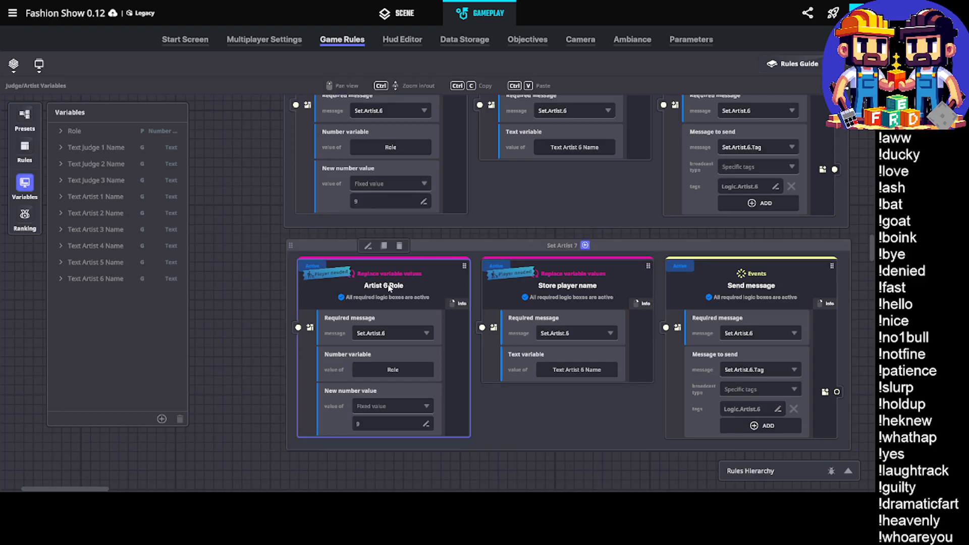
{"action": "double_click", "coordinate": [389, 286]}
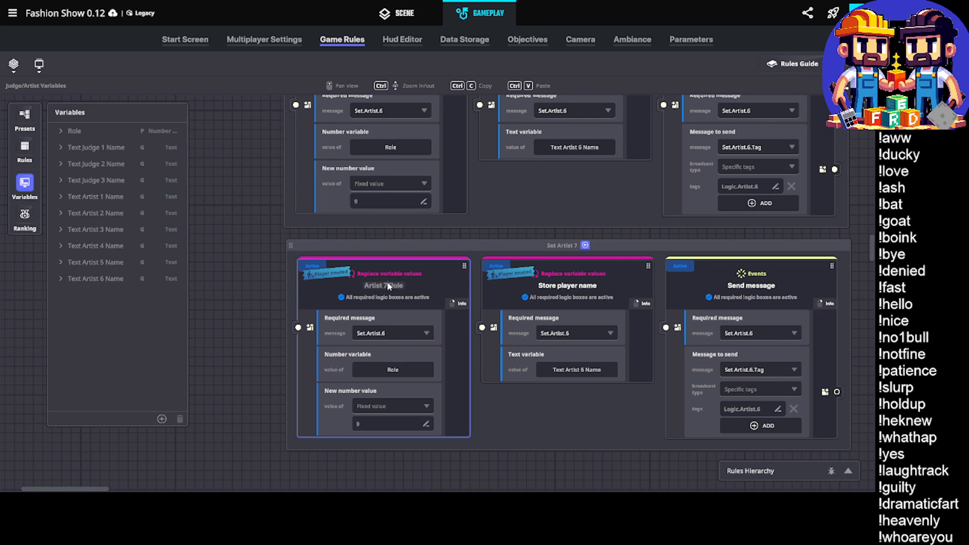
{"action": "key", "text": "Return"}
Add the message Set.Artist.7 as the Artist 7 Role rule's required message and set its new number value to 10
{"action": "left_click", "coordinate": [383, 332]}
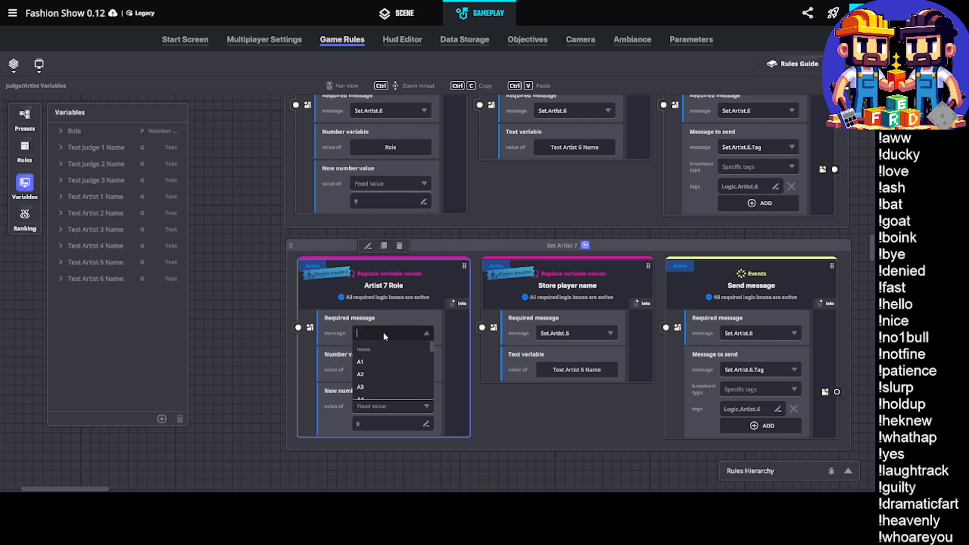
{"action": "type", "text": "Set.Ar"}
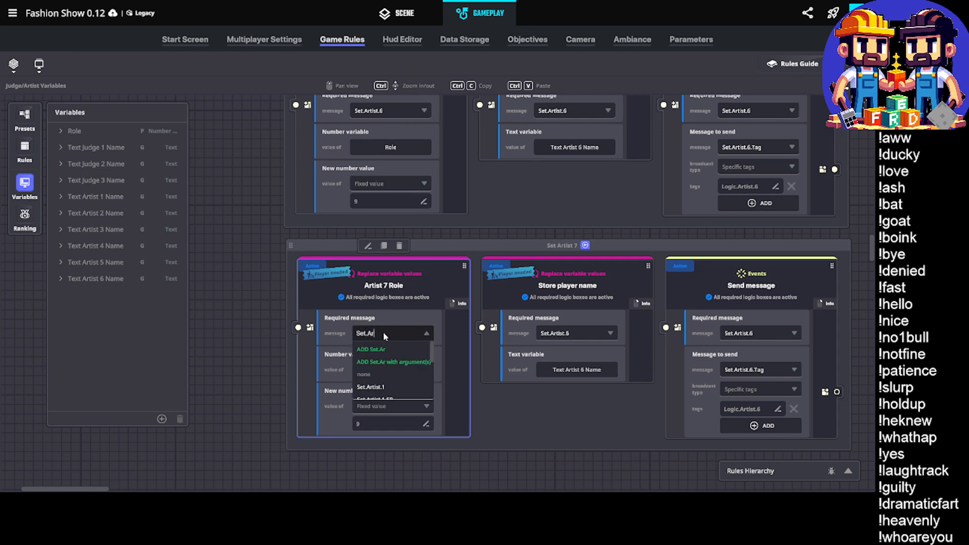
{"action": "type", "text": "tist.7"}
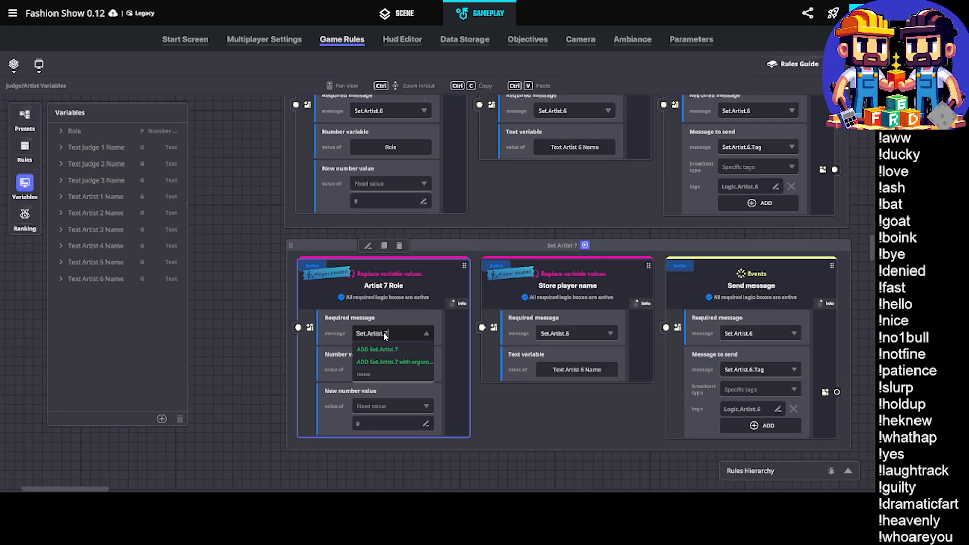
{"action": "left_click", "coordinate": [378, 349]}
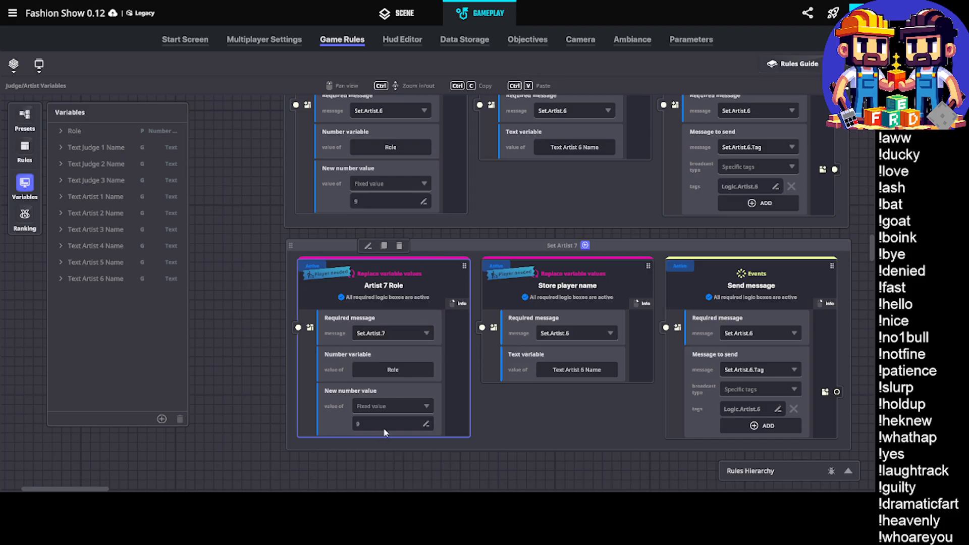
{"action": "left_click", "coordinate": [384, 425]}
{"action": "key", "text": "BackSpace"}
Set the required message of the Set Artist 7 group's Store player name rule to Set.Artist.7
{"action": "left_click", "coordinate": [581, 325]}
{"action": "left_click", "coordinate": [580, 332]}
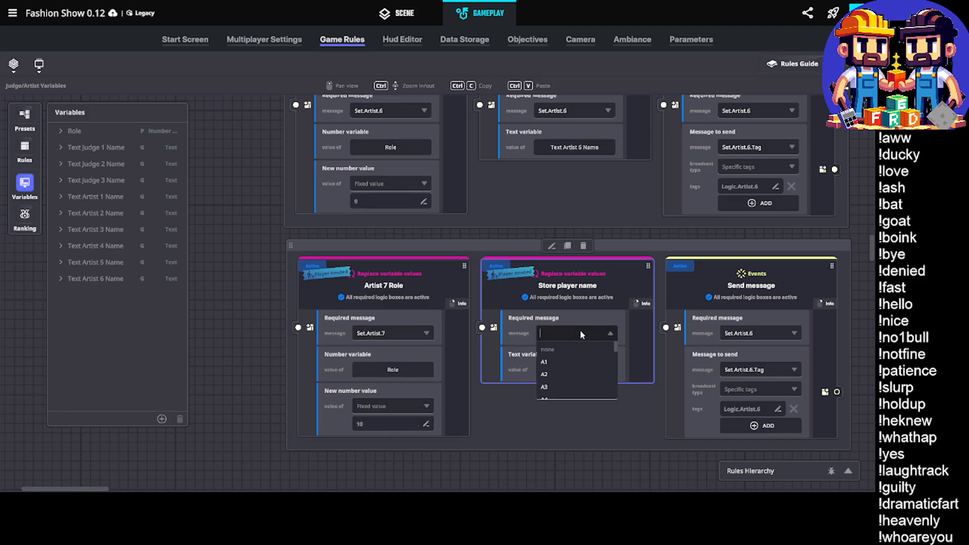
{"action": "type", "text": "Set.Artist."}
{"action": "type", "text": "7"}
{"action": "key", "text": "Return"}
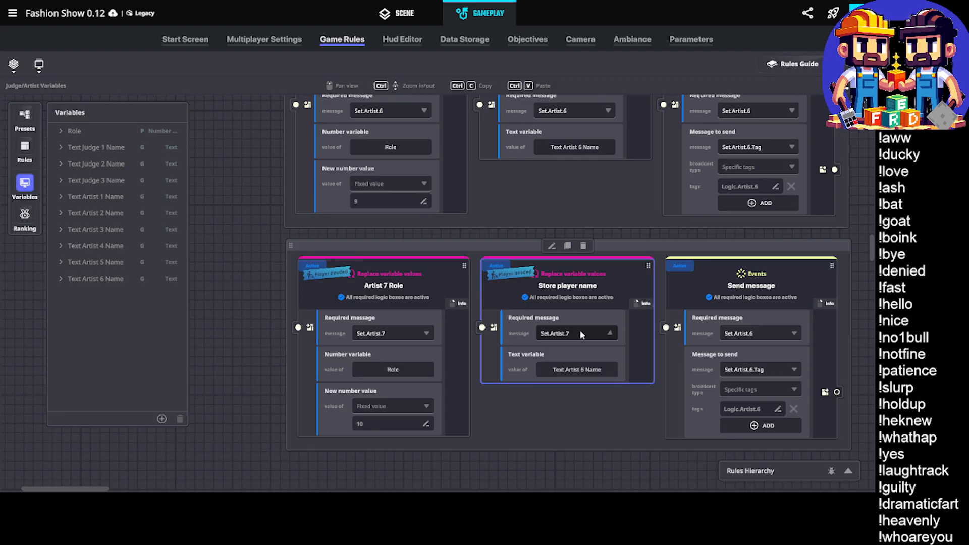
Create a global text variable named Text Artist 7 Name for the Set Artist 7 group's Store player name rule
{"action": "left_click", "coordinate": [609, 371]}
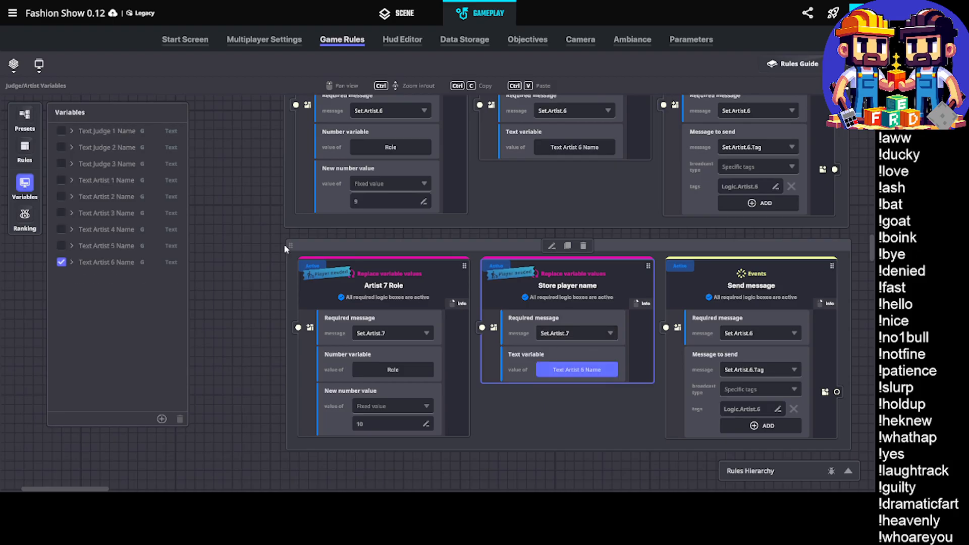
{"action": "left_click", "coordinate": [162, 420]}
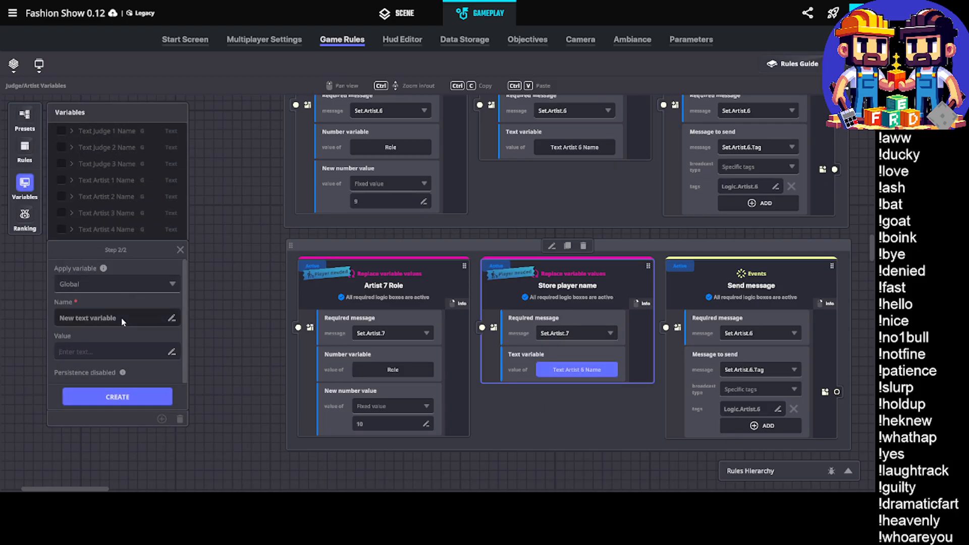
{"action": "left_click_drag", "start_coordinate": [59, 318], "coordinate": [123, 322]}
{"action": "type", "text": "Text Artist 7 Name"}
{"action": "left_click", "coordinate": [117, 397]}
Set the required message of the Set Artist 7 group's Send message rule to Set.Artist.7
{"action": "left_click_drag", "start_coordinate": [626, 349], "coordinate": [565, 343]}
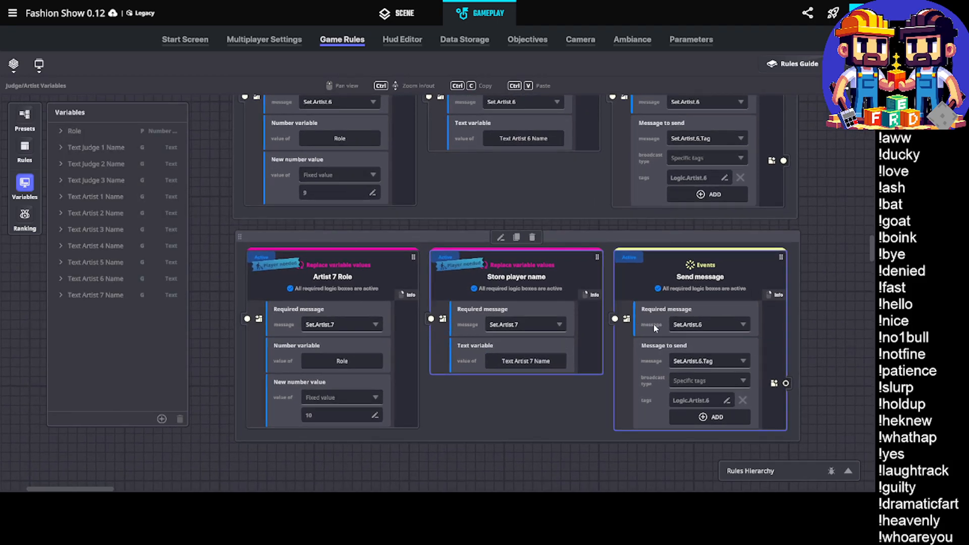
{"action": "left_click", "coordinate": [723, 324]}
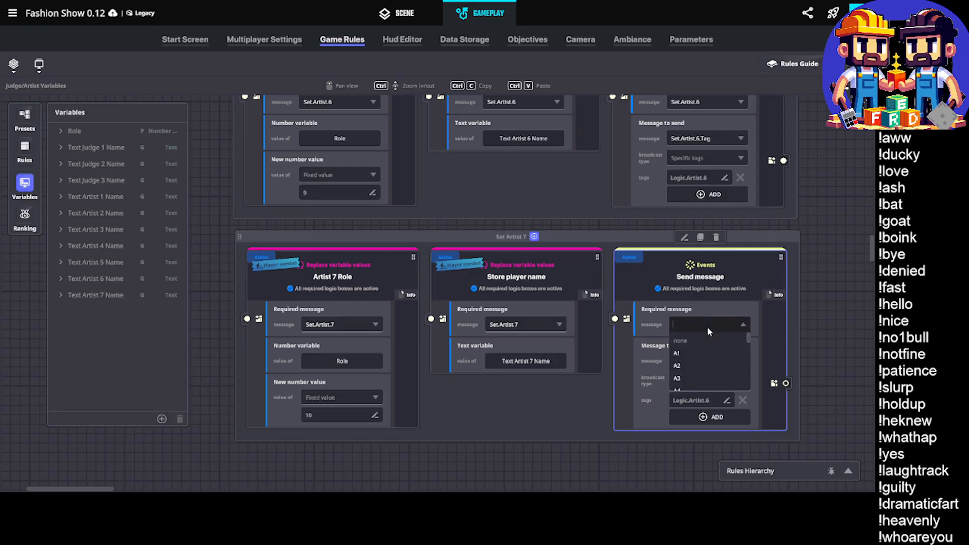
{"action": "type", "text": "Set.Artist."}
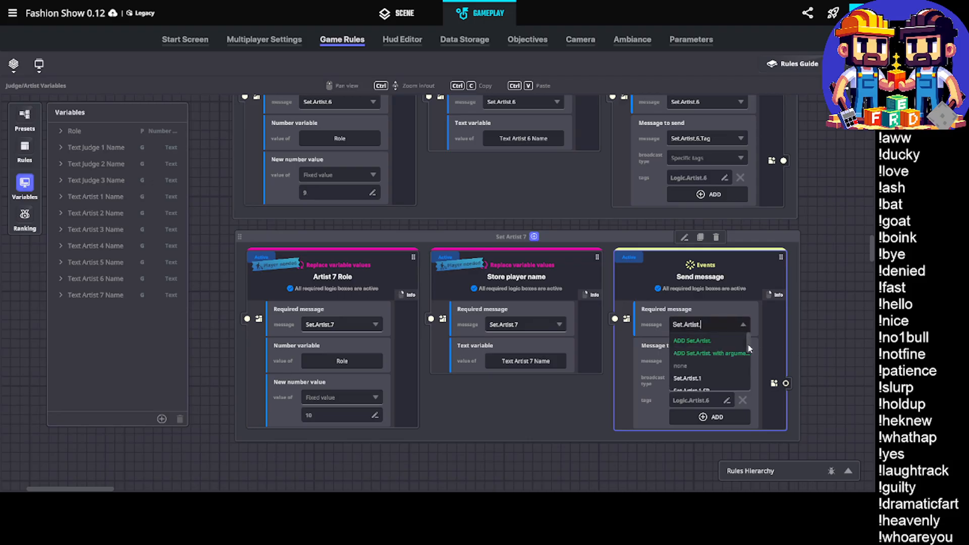
{"action": "type", "text": "7"}
{"action": "left_click", "coordinate": [711, 340]}
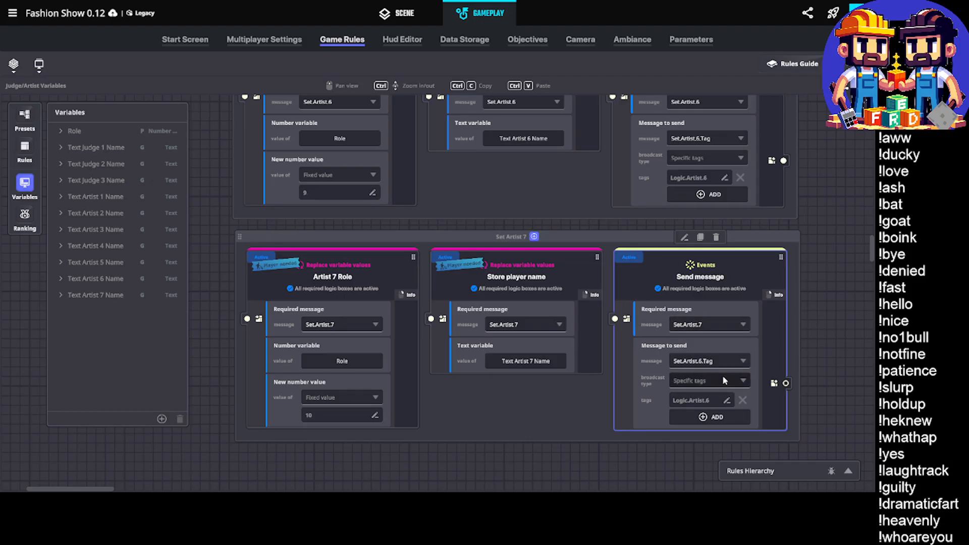
In the Set Artist 7 group's Send message rule, add Set.Artist.7.Tag as the message to send and set its tag to Logic.Artist.7
{"action": "left_click", "coordinate": [740, 361]}
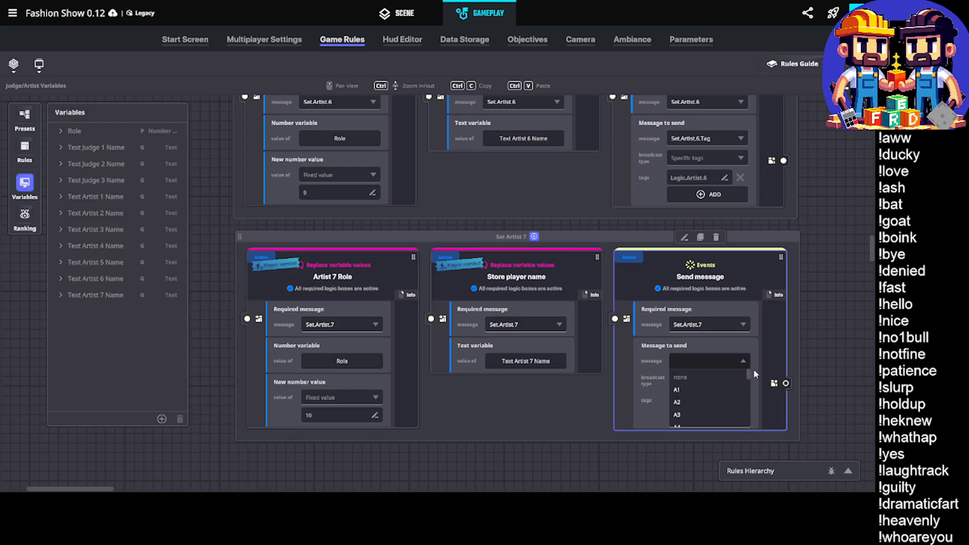
{"action": "type", "text": "Set.Artist.7."}
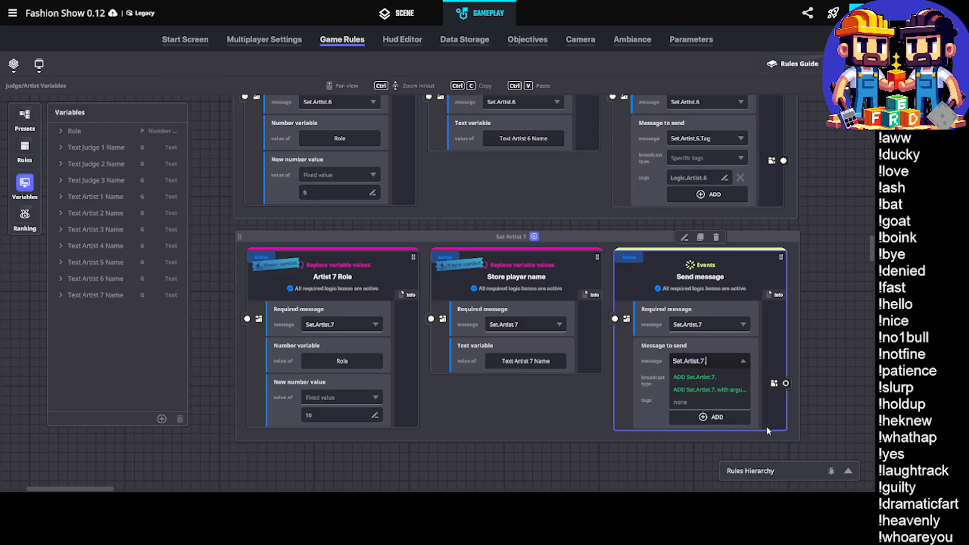
{"action": "type", "text": "Tag"}
{"action": "left_click", "coordinate": [739, 377]}
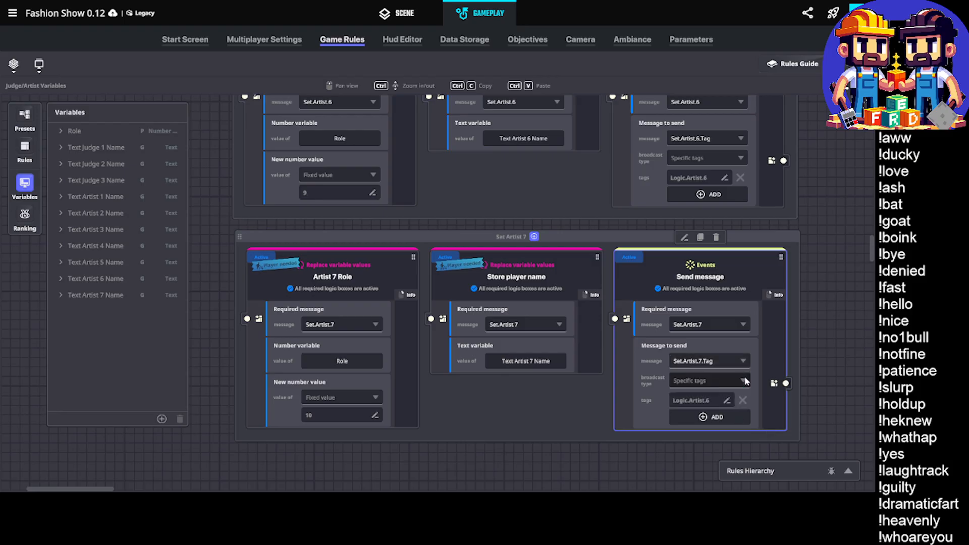
{"action": "left_click", "coordinate": [714, 403]}
{"action": "type", "text": "7"}
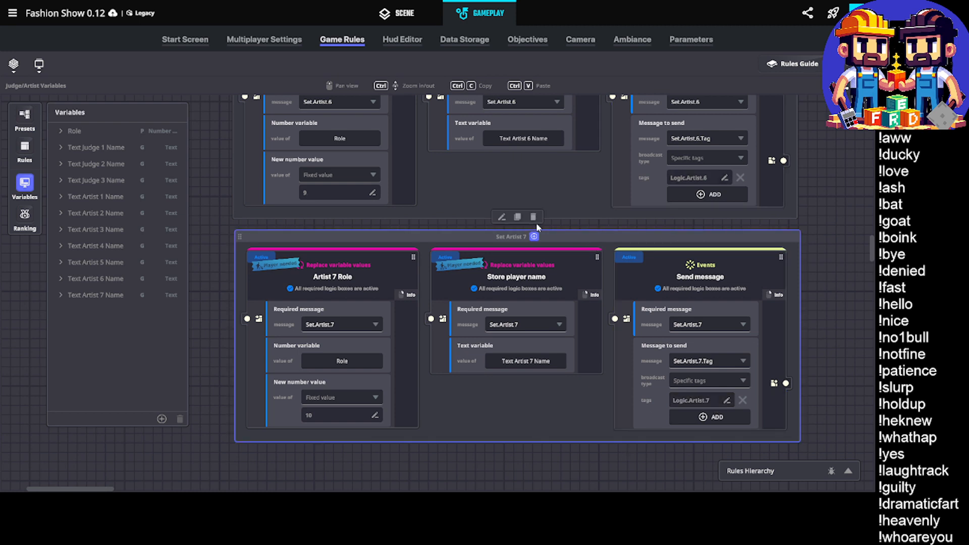
Duplicate the Set Artist 7 rule group and place the copy directly beneath the original
{"action": "left_click", "coordinate": [516, 217]}
{"action": "middle_click_drag", "start_coordinate": [164, 489], "coordinate": [248, 415]}
{"action": "left_click_drag", "start_coordinate": [249, 419], "coordinate": [404, 373]}
{"action": "middle_click_drag", "start_coordinate": [421, 380], "coordinate": [422, 298]}
{"action": "scroll", "coordinate": [422, 297], "scroll_direction": "down", "scroll_amount": 1}
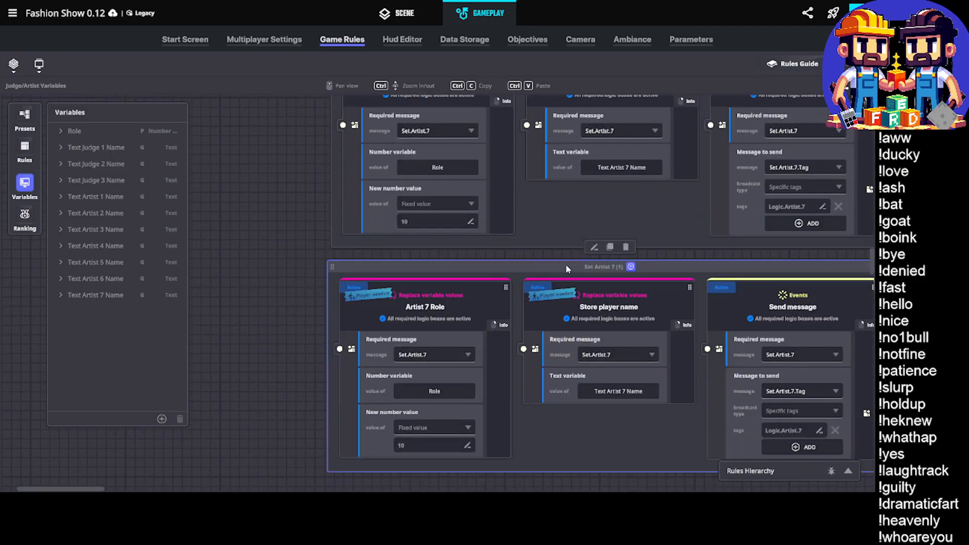
Rename the duplicated rule group as Set Artist 8 and its role rule as Artist 8 Role
{"action": "double_click", "coordinate": [601, 267]}
{"action": "left_click", "coordinate": [610, 268]}
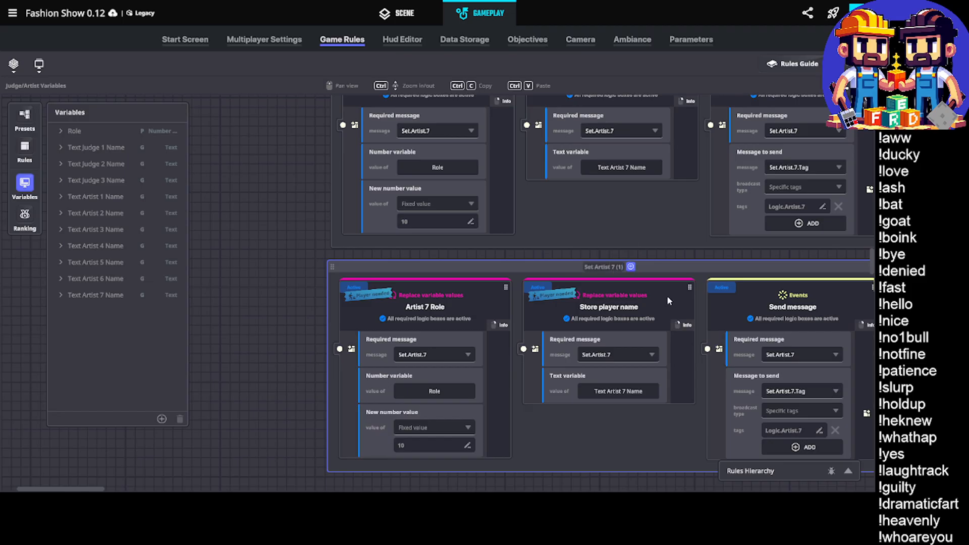
{"action": "key", "text": "BackSpace"}
{"action": "key", "text": "BackSpace"}
{"action": "key", "text": "BackSpace"}
{"action": "key", "text": "BackSpace"}
{"action": "key", "text": "BackSpace"}
{"action": "key", "text": "BackSpace"}
{"action": "type", "text": "8"}
{"action": "key", "text": "Return"}
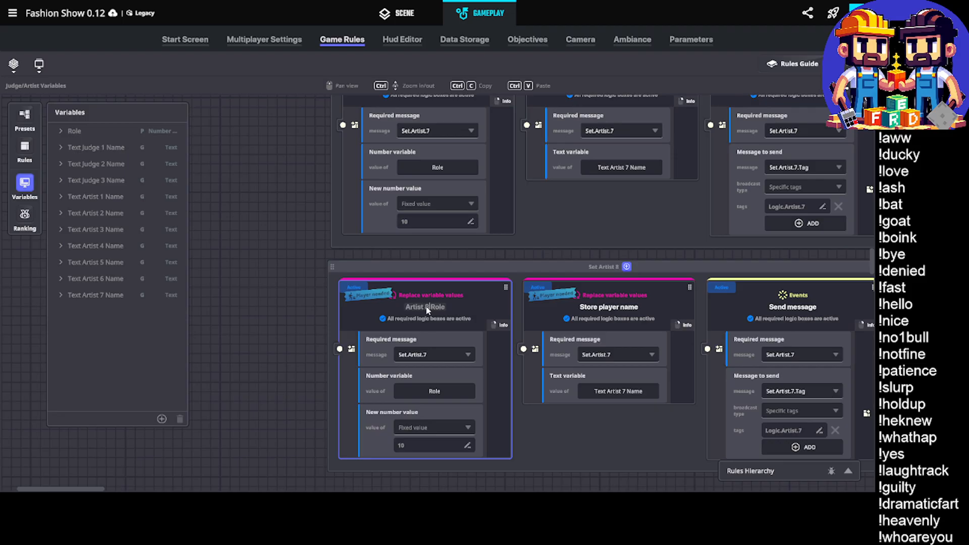
{"action": "type", "text": "8"}
{"action": "key", "text": "Return"}
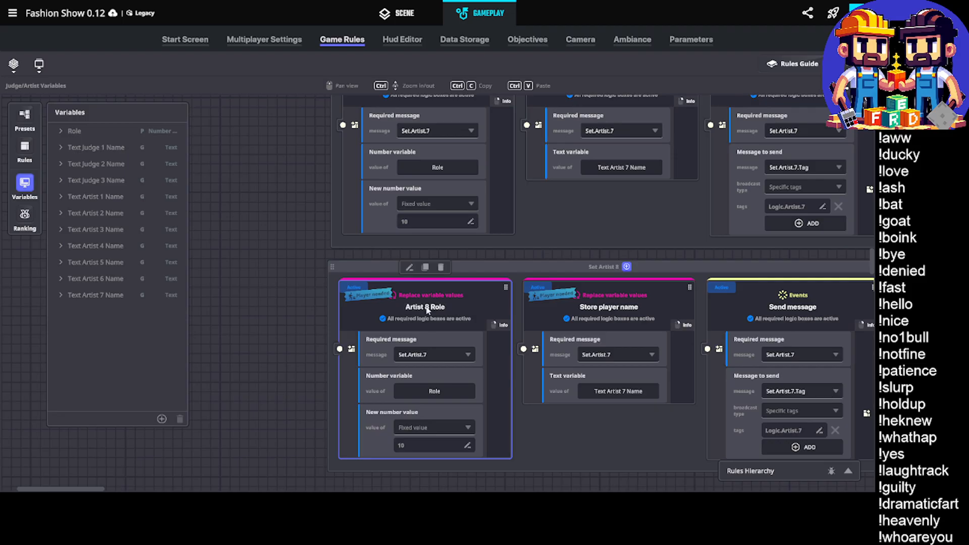
Create a global text variable named Text Artist 8 Name for the Set Artist 8 group's Store player name rule
{"action": "middle_click_drag", "start_coordinate": [594, 342], "coordinate": [531, 318]}
{"action": "left_click", "coordinate": [563, 368]}
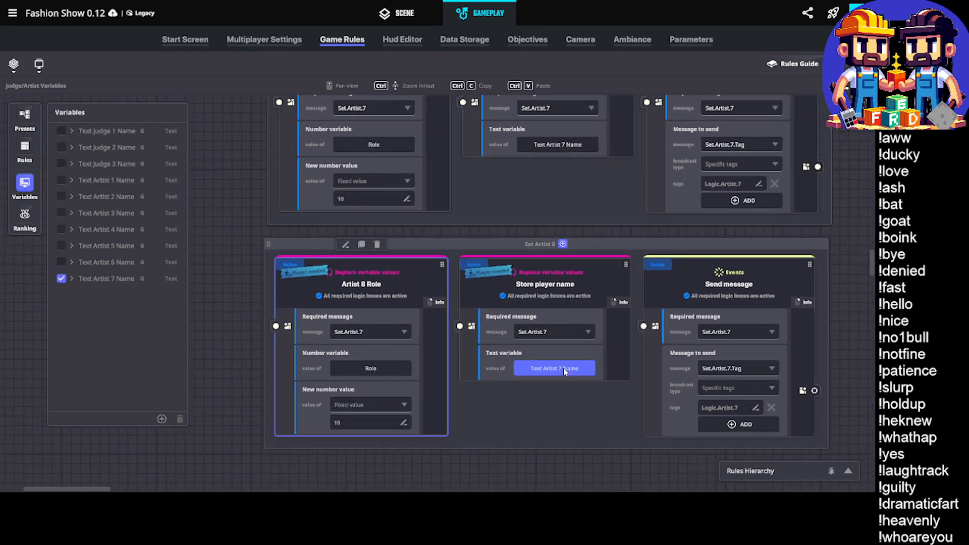
{"action": "left_click", "coordinate": [162, 419]}
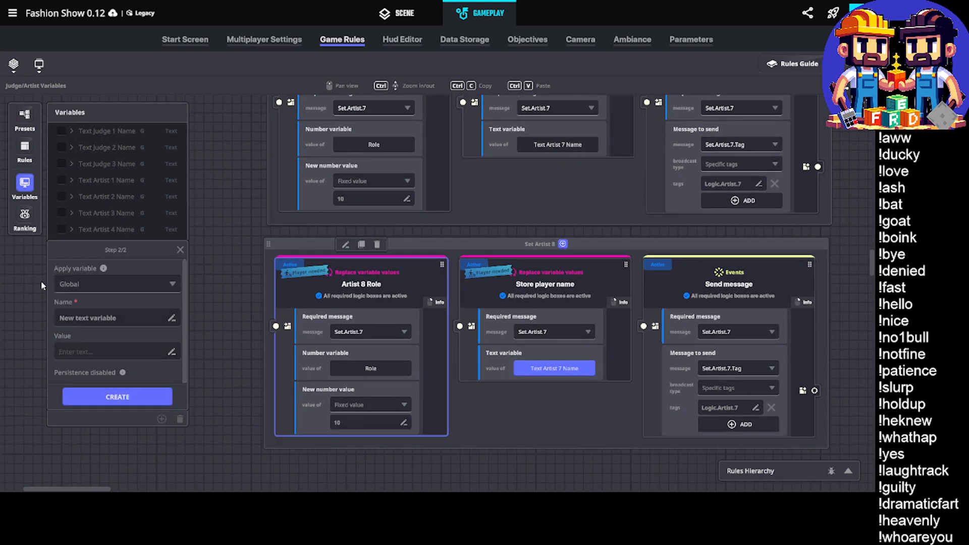
{"action": "left_click_drag", "start_coordinate": [60, 318], "coordinate": [115, 317]}
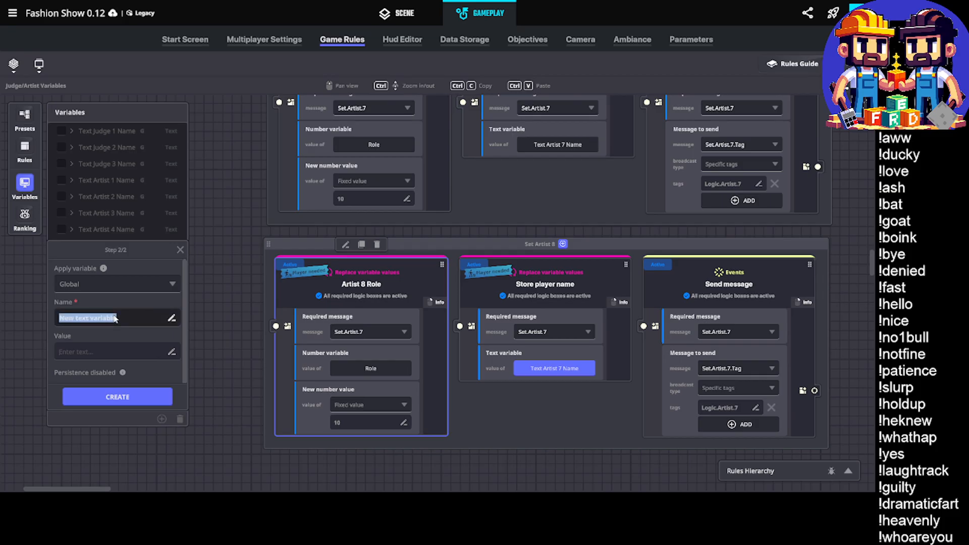
{"action": "type", "text": "Text Artist 8 Name"}
{"action": "left_click", "coordinate": [115, 397]}
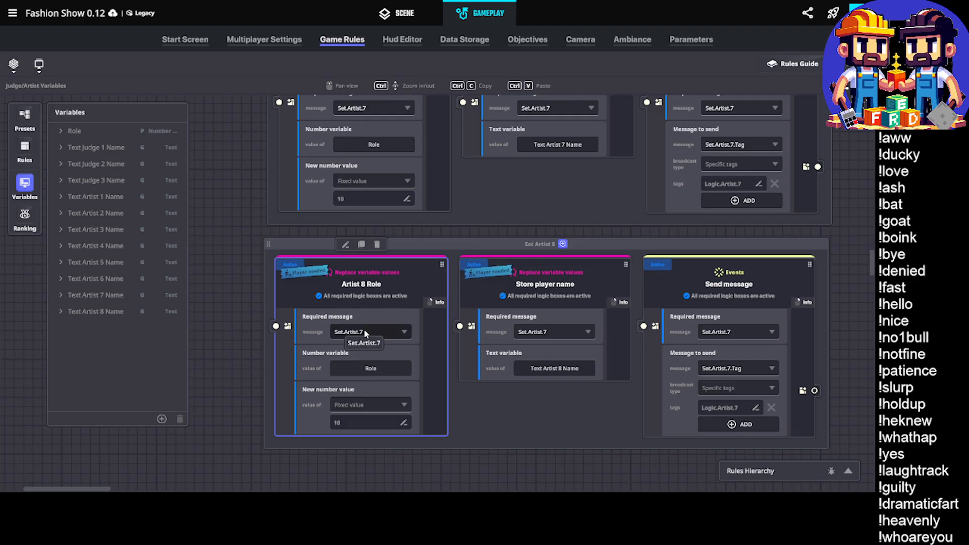
Add the message Set.Artist.8 as the Artist 8 Role rule's required message and set its new number value to 11
{"action": "left_click", "coordinate": [402, 332]}
{"action": "type", "text": "Set"}
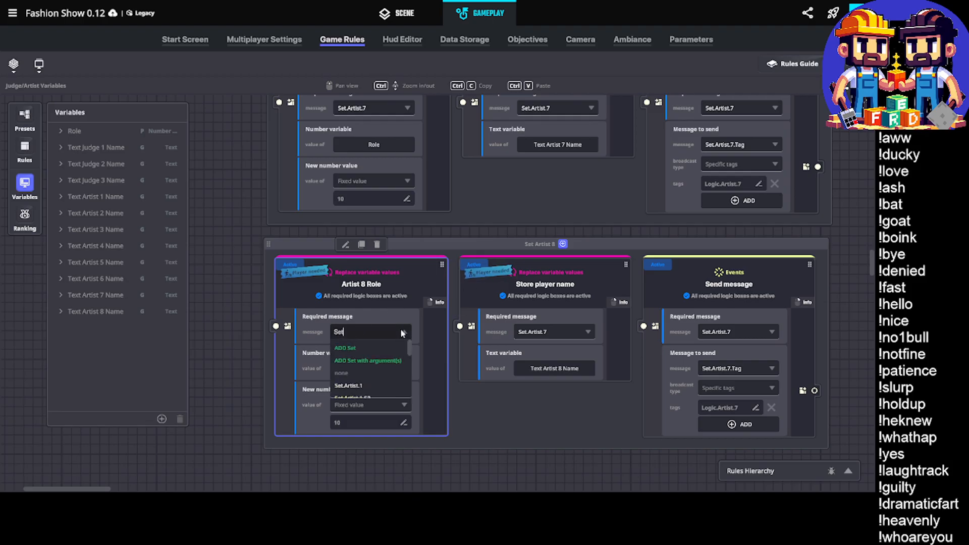
{"action": "type", "text": ".Artist.8"}
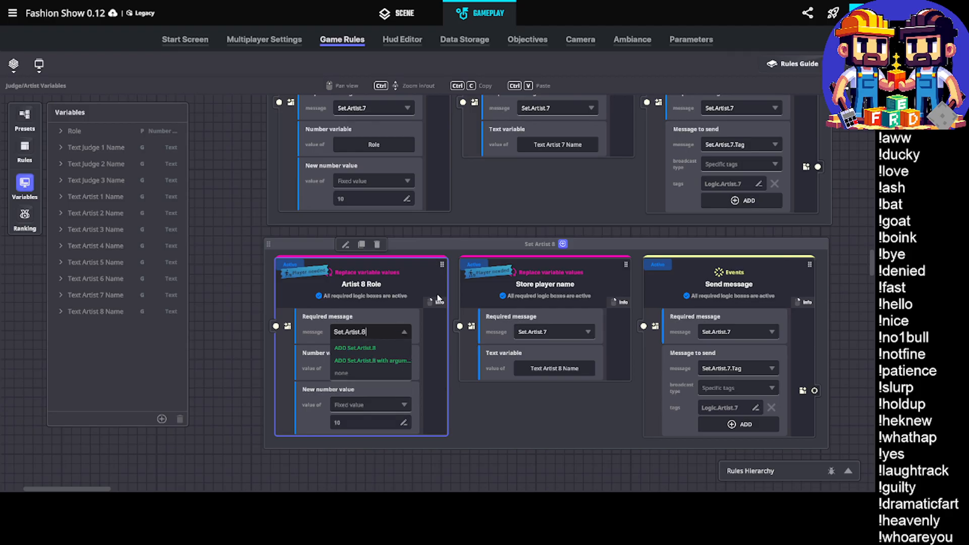
{"action": "key", "text": "BackSpace"}
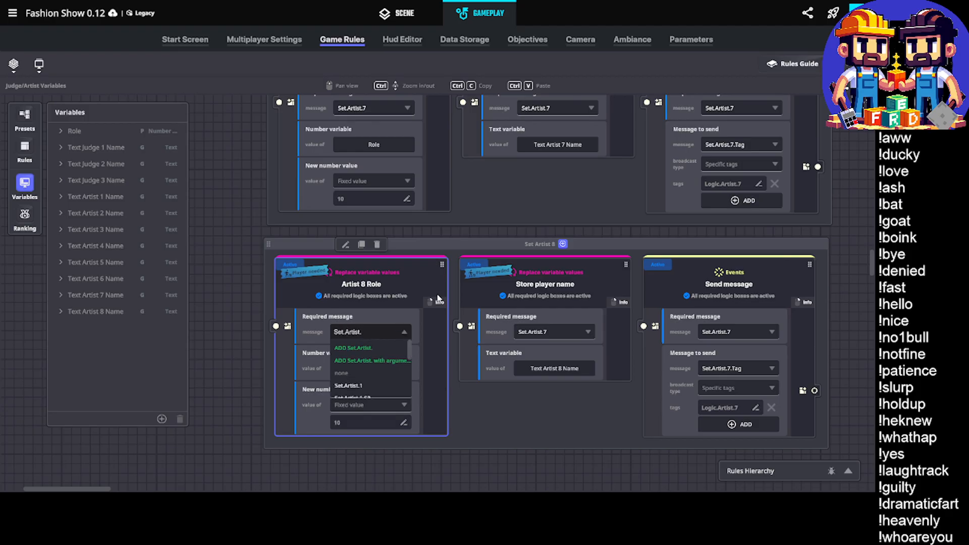
{"action": "type", "text": "8"}
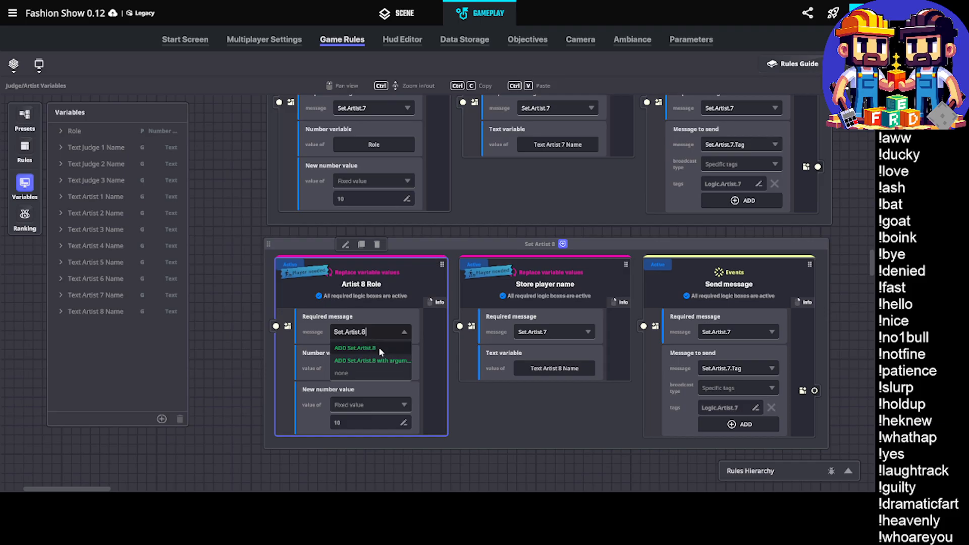
{"action": "left_click", "coordinate": [379, 347]}
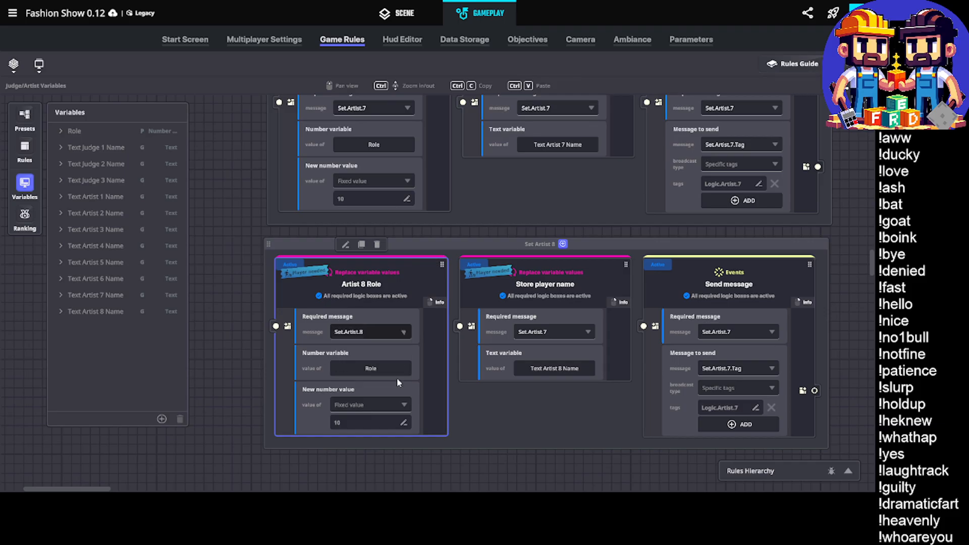
{"action": "left_click", "coordinate": [387, 422]}
{"action": "type", "text": "11"}
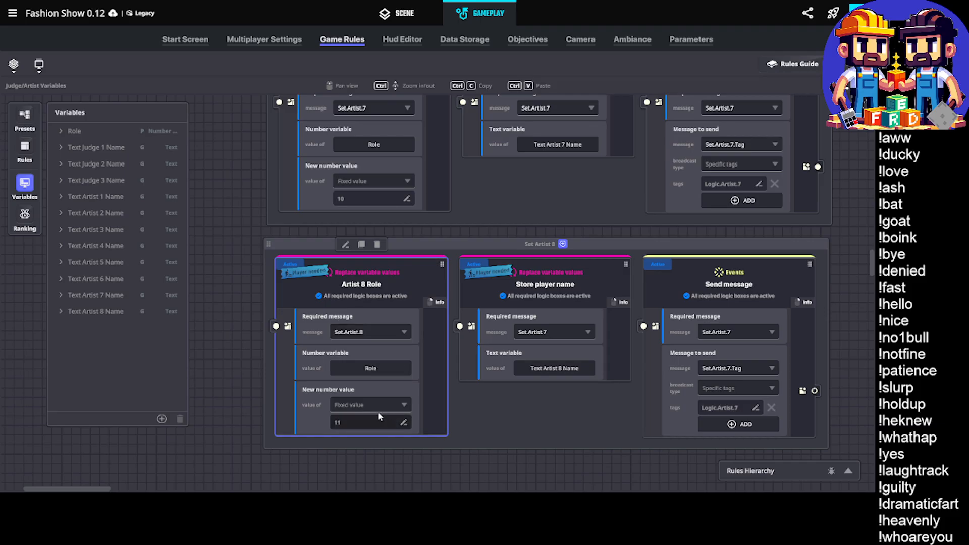
Set the required message of the Set Artist 8 group's Store player name rule to Set.Artist.8
{"action": "left_click", "coordinate": [551, 333]}
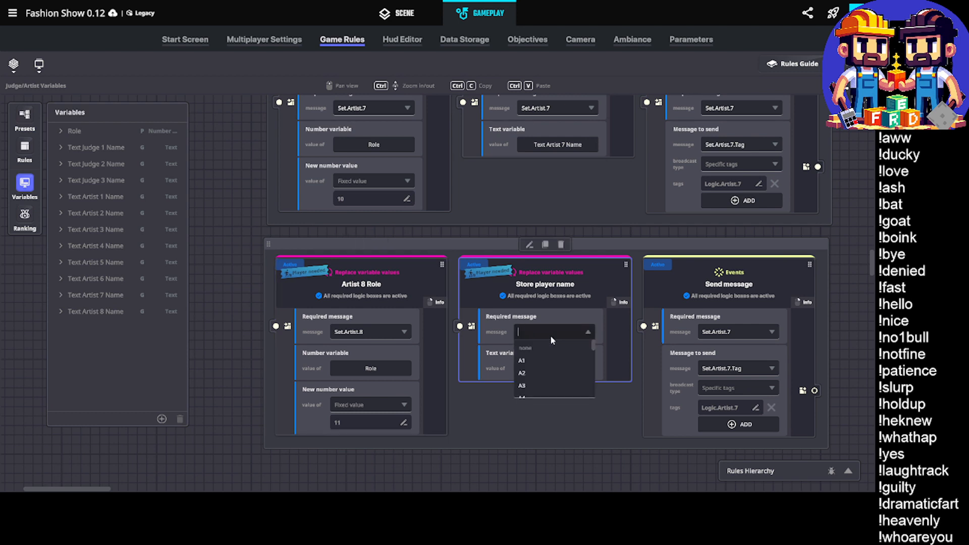
{"action": "type", "text": "Set.Artist.8"}
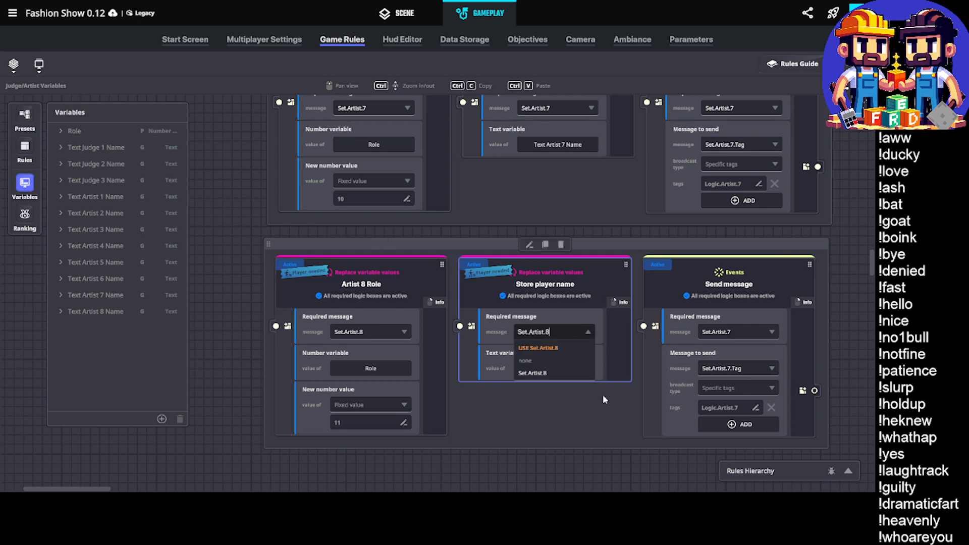
{"action": "left_click", "coordinate": [536, 347]}
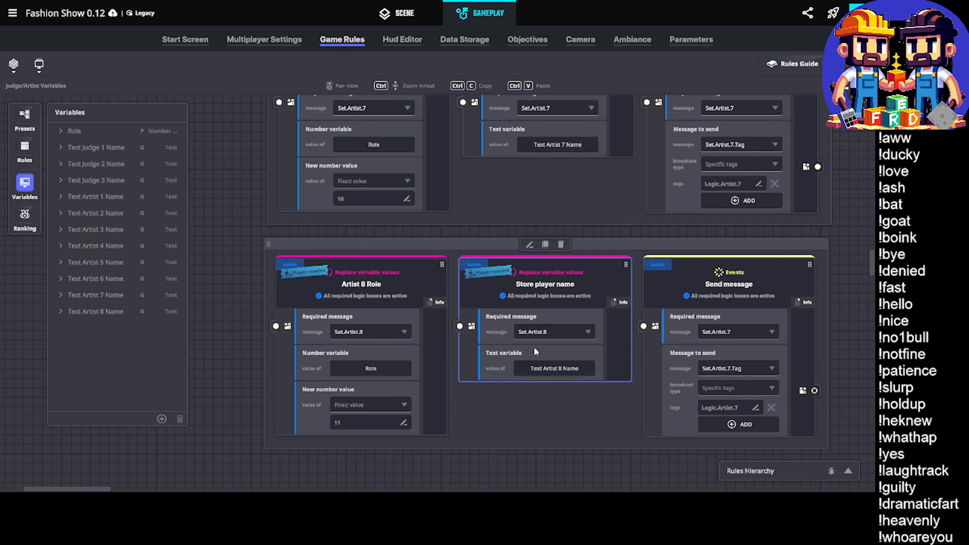
Set the required message of the Set Artist 8 group's Send message rule to Set.Artist.8
{"action": "left_click", "coordinate": [760, 330]}
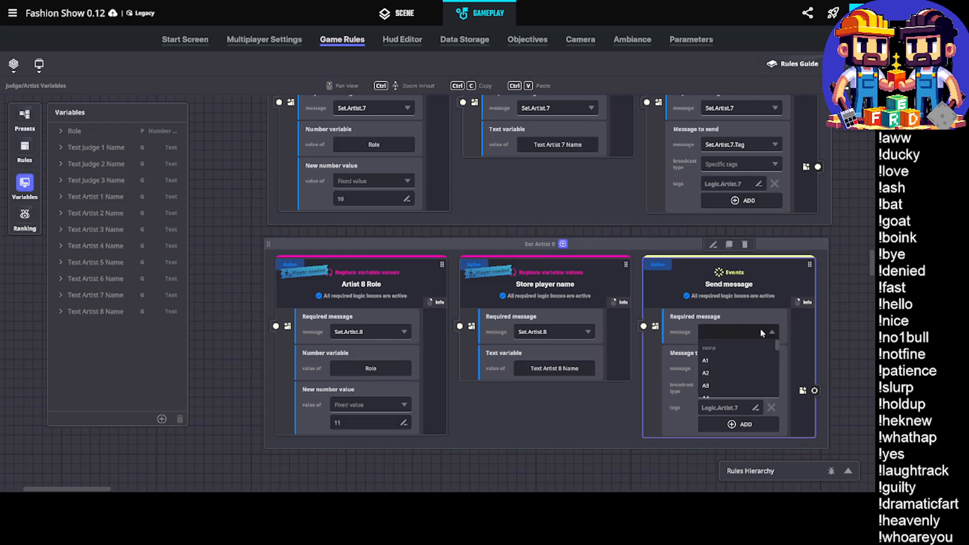
{"action": "type", "text": "Set.Artist.8"}
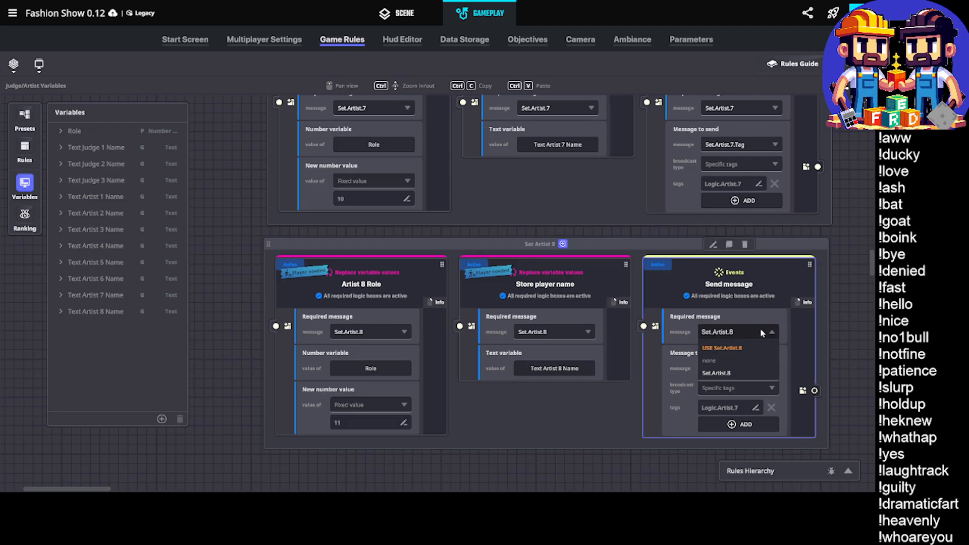
{"action": "left_click", "coordinate": [721, 348]}
Add Set.Artist.8.Tag as the message to send in the Set Artist 8 group's Send message rule
{"action": "left_click", "coordinate": [742, 364]}
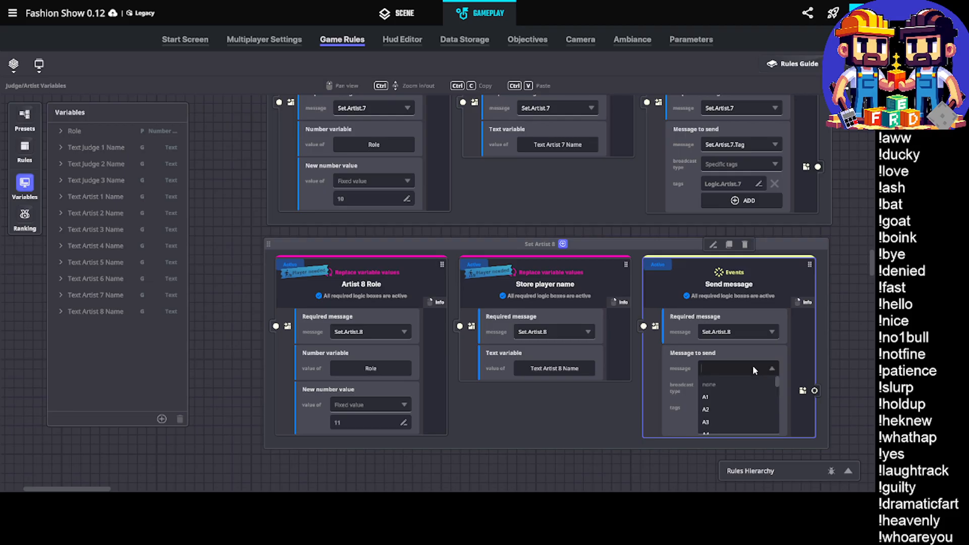
{"action": "type", "text": "Set.Artist."}
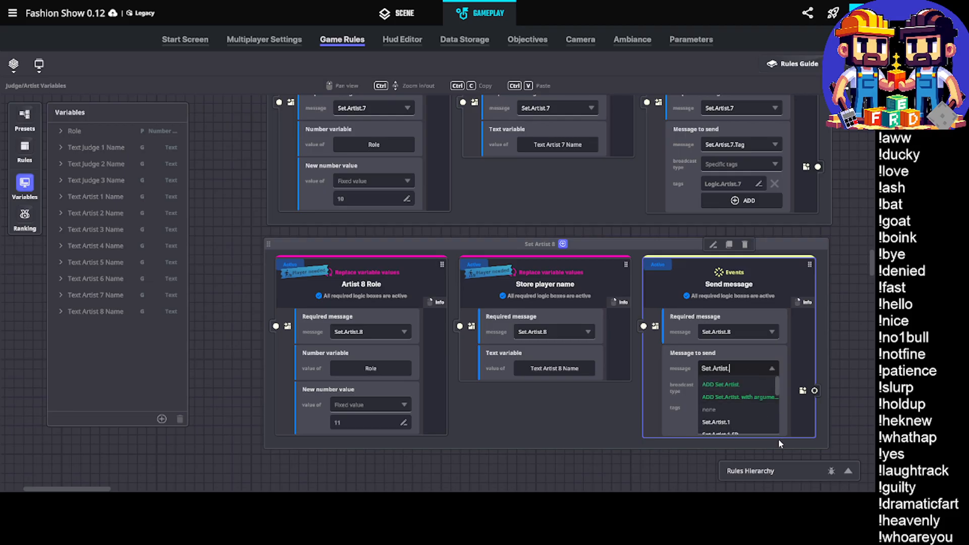
{"action": "type", "text": "8."}
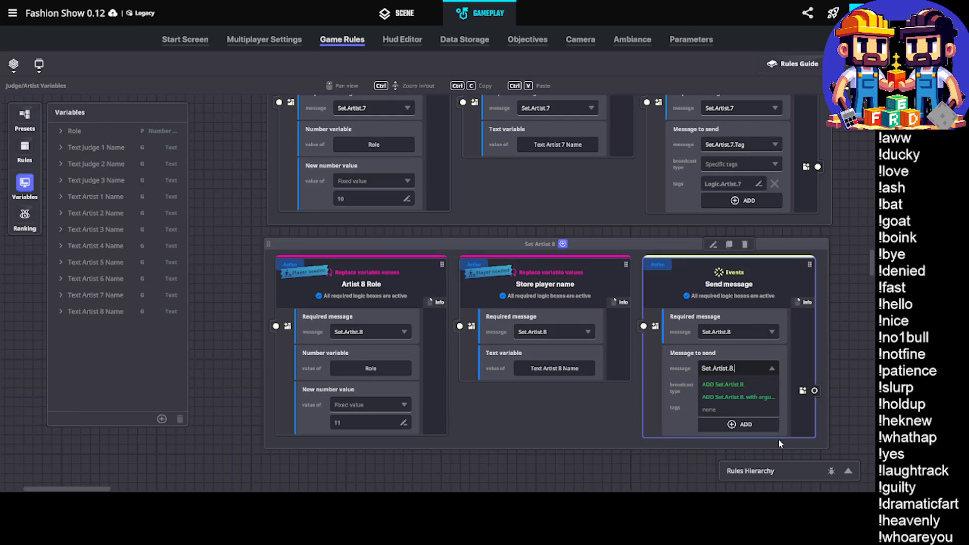
{"action": "type", "text": "Tag"}
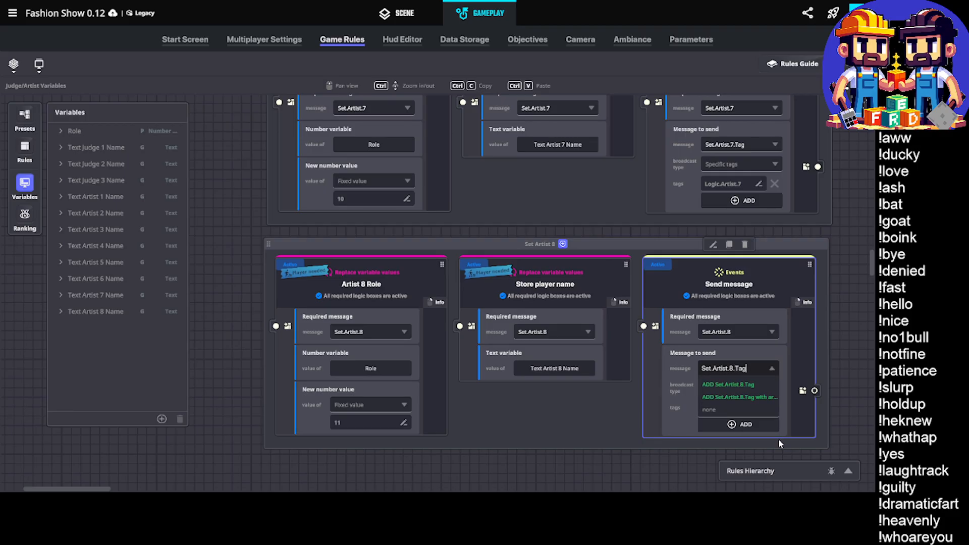
{"action": "left_click", "coordinate": [740, 379]}
Change the broadcast tag of the Set Artist 8 group's Send message rule to Logic.Artist.8
{"action": "left_click", "coordinate": [744, 408]}
{"action": "left_click", "coordinate": [741, 408]}
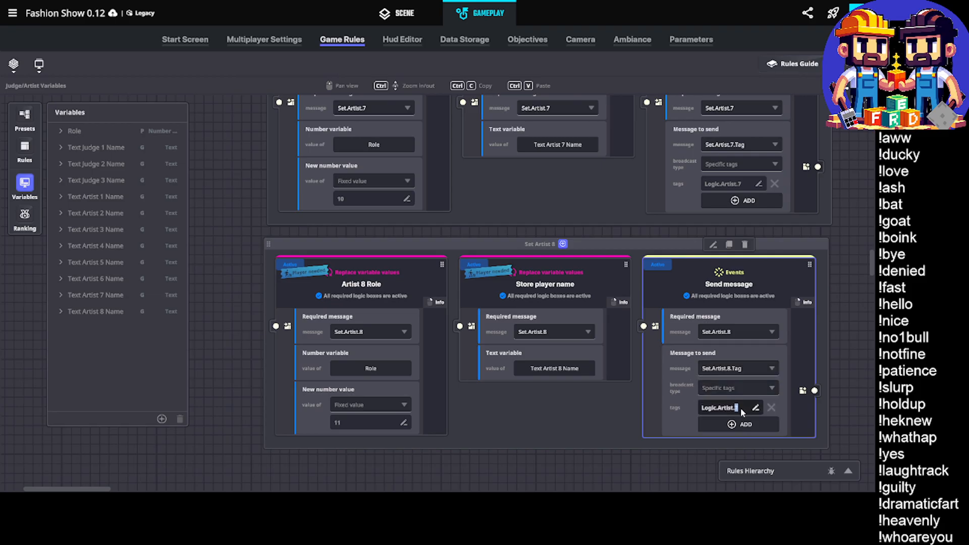
{"action": "key", "text": "BackSpace"}
{"action": "type", "text": "8"}
{"action": "key", "text": "Return"}
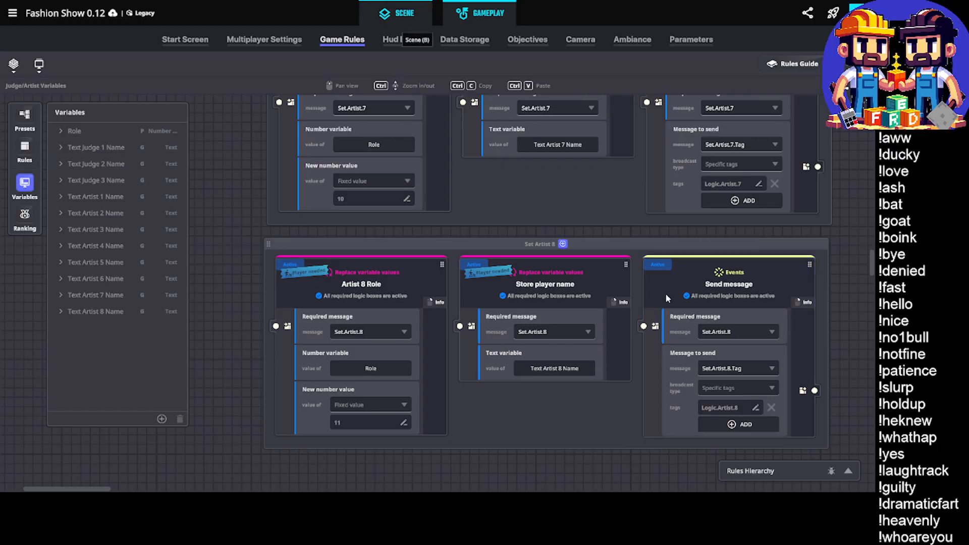
Return to the scene and save the changes to the Fashion Show experience
{"action": "left_click", "coordinate": [392, 18]}
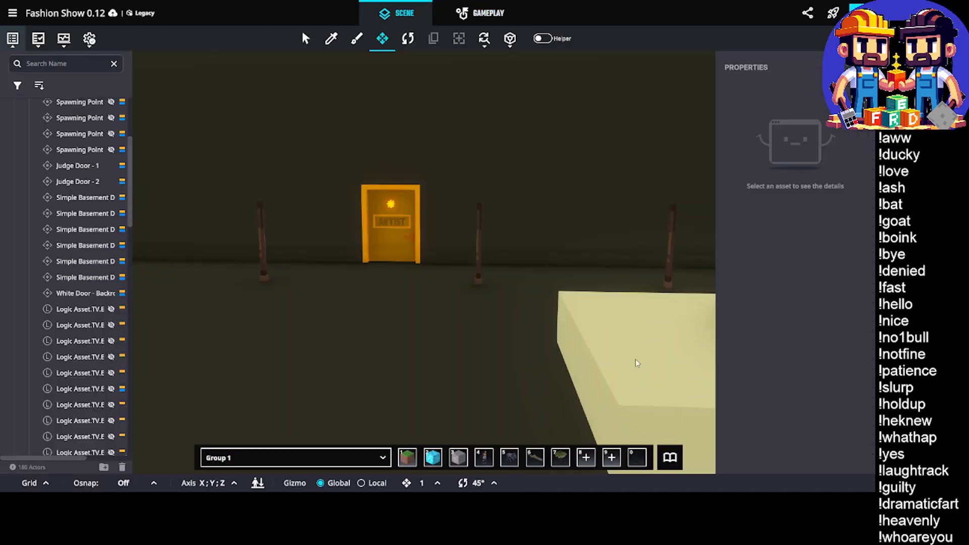
{"action": "right_click_drag", "start_coordinate": [555, 309], "coordinate": [524, 303]}
{"action": "key", "text": "ctrl+s"}
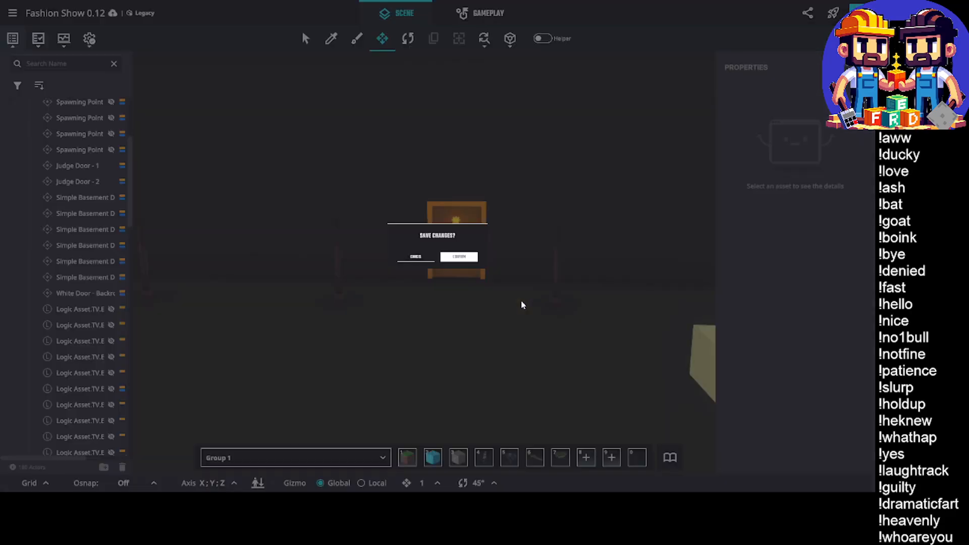
{"action": "left_click", "coordinate": [508, 280]}
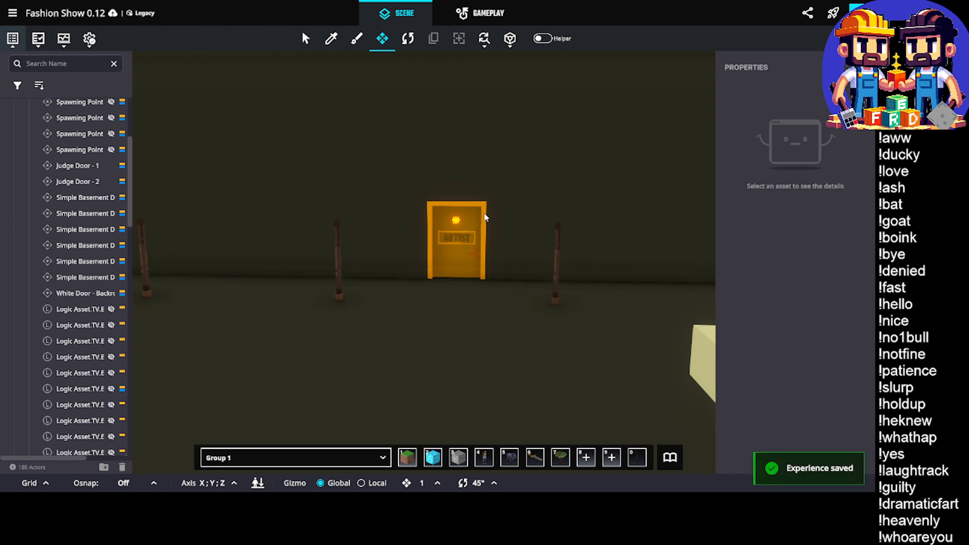
Duplicate the last artist door together with its spawning point and logic asset, and place the copies farther along the wall at X 41.50
{"action": "middle_click_drag", "start_coordinate": [516, 282], "coordinate": [426, 253]}
{"action": "right_click_drag", "start_coordinate": [392, 243], "coordinate": [445, 243]}
{"action": "scroll", "coordinate": [330, 242], "scroll_direction": "up", "scroll_amount": 3}
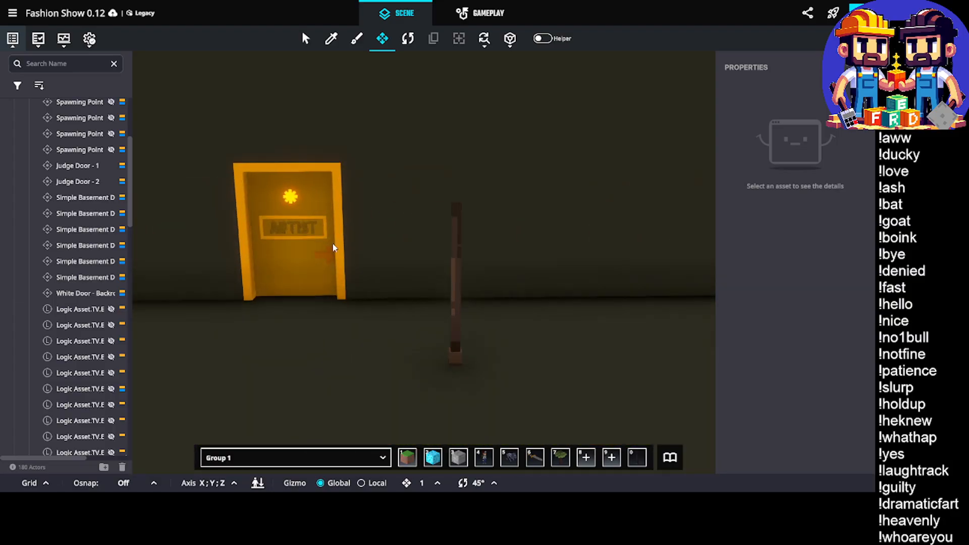
{"action": "right_click_drag", "start_coordinate": [333, 247], "coordinate": [346, 230]}
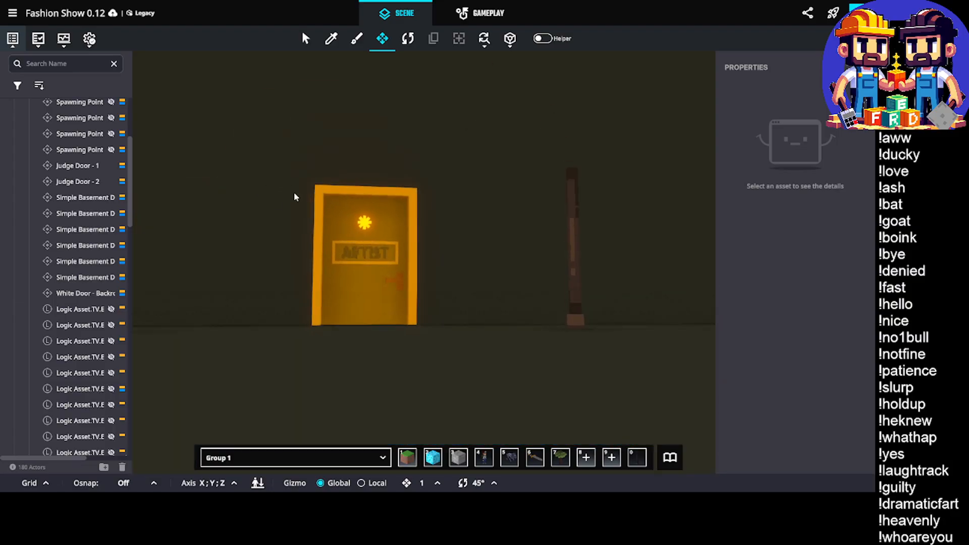
{"action": "left_click_drag", "start_coordinate": [280, 173], "coordinate": [477, 402]}
{"action": "right_click_drag", "start_coordinate": [478, 402], "coordinate": [368, 329]}
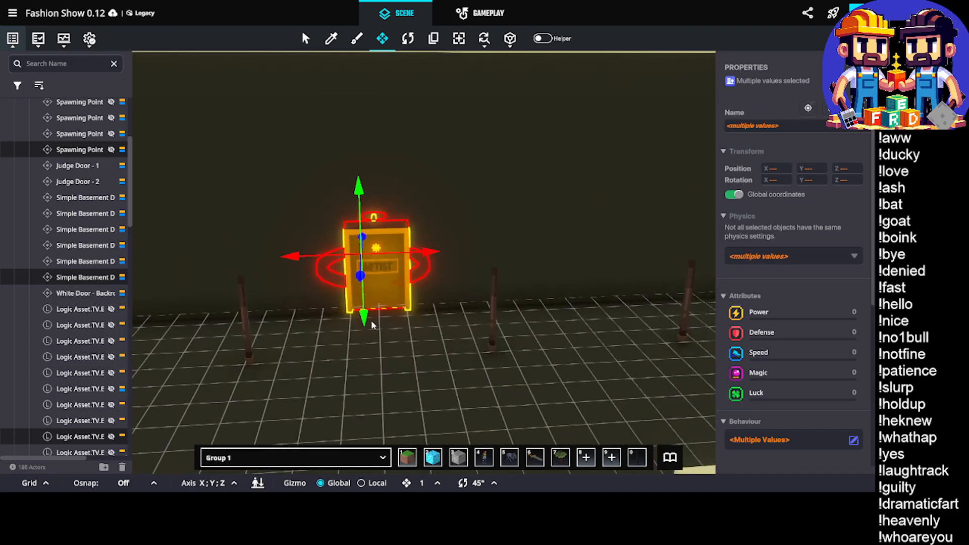
{"action": "key", "text": "ctrl+d"}
{"action": "left_click_drag", "start_coordinate": [427, 252], "coordinate": [543, 268]}
{"action": "middle_click_drag", "start_coordinate": [591, 259], "coordinate": [542, 268]}
{"action": "left_click_drag", "start_coordinate": [543, 268], "coordinate": [476, 272]}
{"action": "middle_click_drag", "start_coordinate": [542, 268], "coordinate": [475, 272]}
{"action": "left_click_drag", "start_coordinate": [476, 273], "coordinate": [456, 273]}
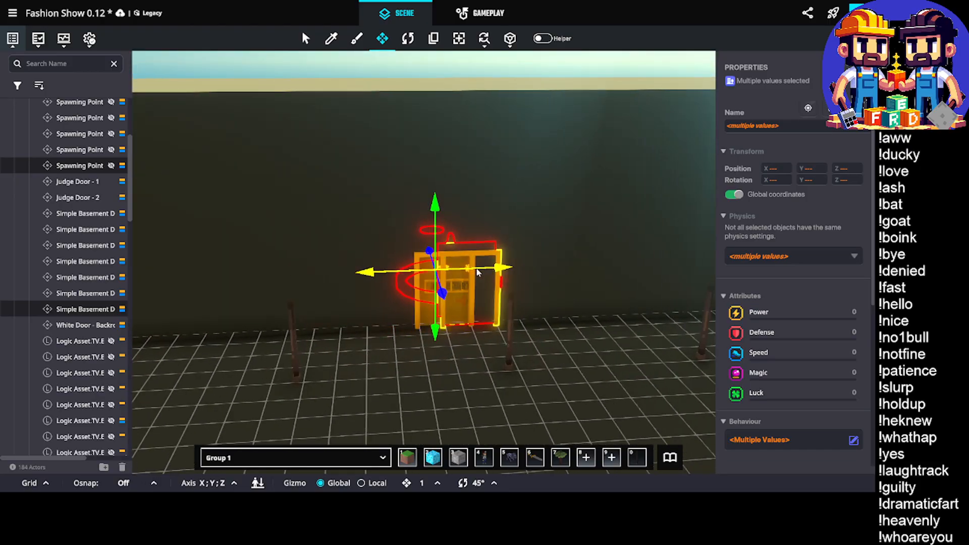
{"action": "scroll", "coordinate": [520, 285], "scroll_direction": "up", "scroll_amount": 3}
Move the Spark Door out from the wall to Z 19.00, clear of the copied artist door behind it
{"action": "left_click", "coordinate": [420, 336]}
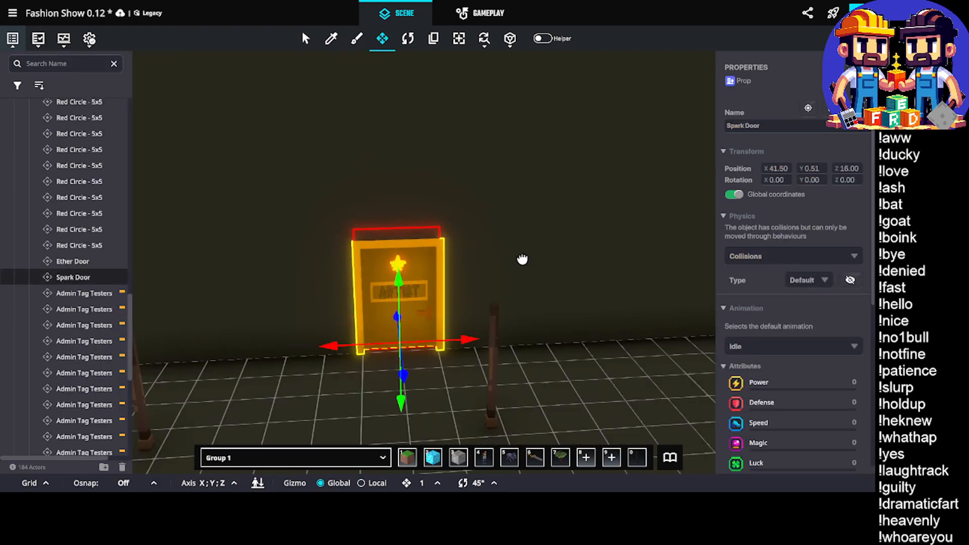
{"action": "right_click_drag", "start_coordinate": [521, 259], "coordinate": [307, 353]}
{"action": "left_click_drag", "start_coordinate": [332, 338], "coordinate": [213, 381]}
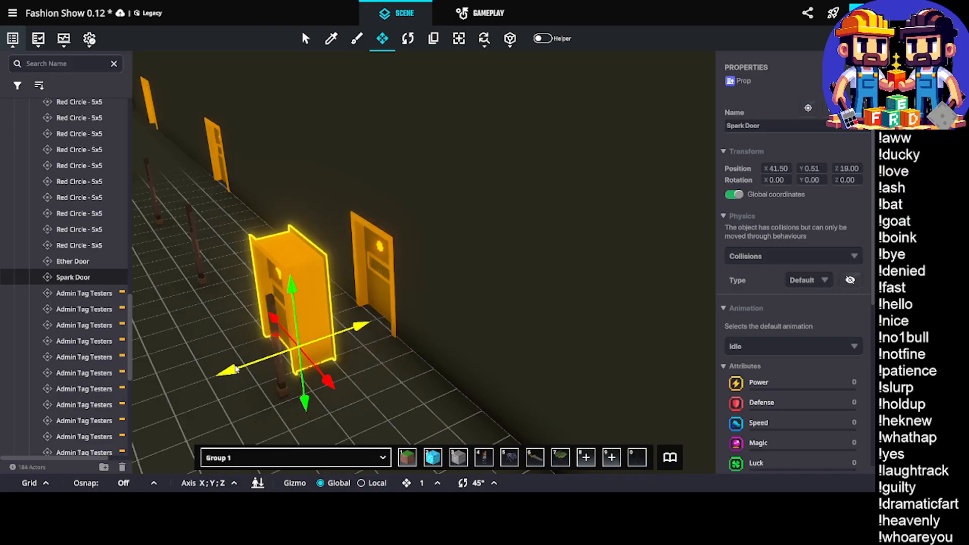
{"action": "left_click", "coordinate": [397, 258]}
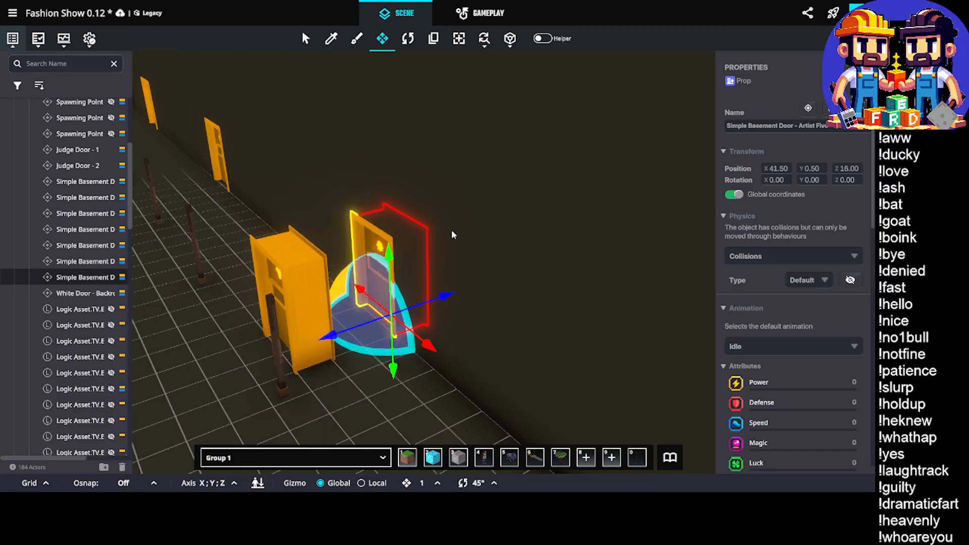
{"action": "left_click", "coordinate": [299, 277]}
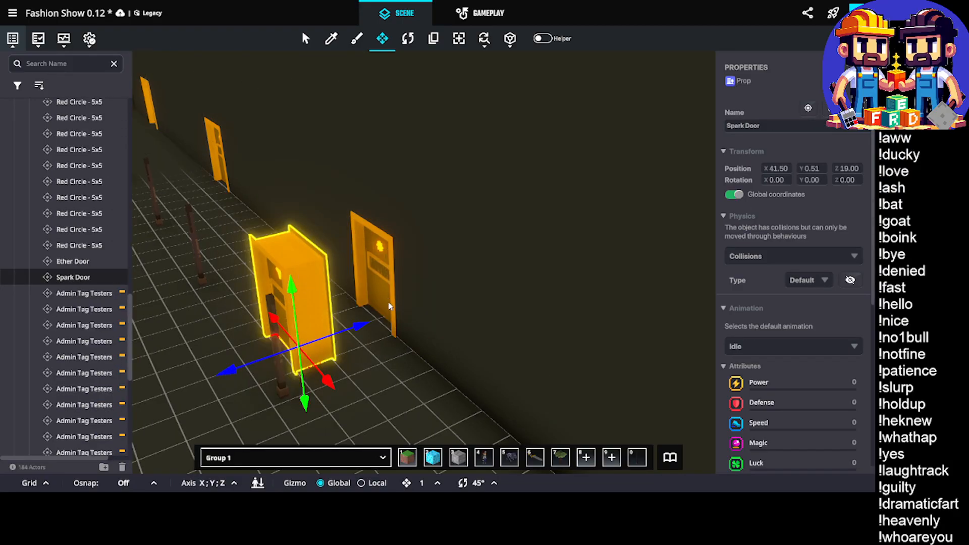
{"action": "middle_click_drag", "start_coordinate": [388, 303], "coordinate": [462, 238]}
{"action": "left_click", "coordinate": [468, 210]}
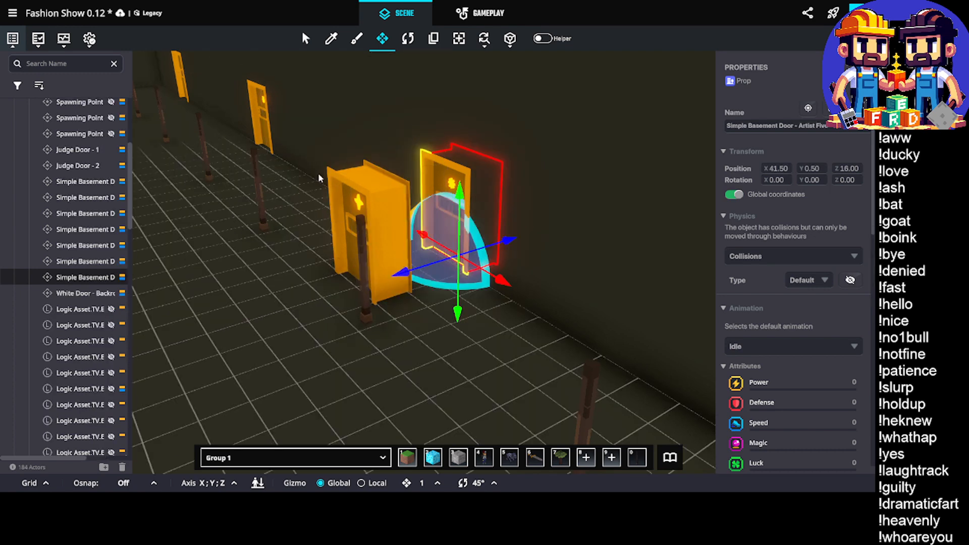
Rename the artist door at X 56.50 as Simple Basement Door - Artist Six
{"action": "middle_click_drag", "start_coordinate": [318, 176], "coordinate": [441, 211]}
{"action": "scroll", "coordinate": [538, 150], "scroll_direction": "up", "scroll_amount": 3}
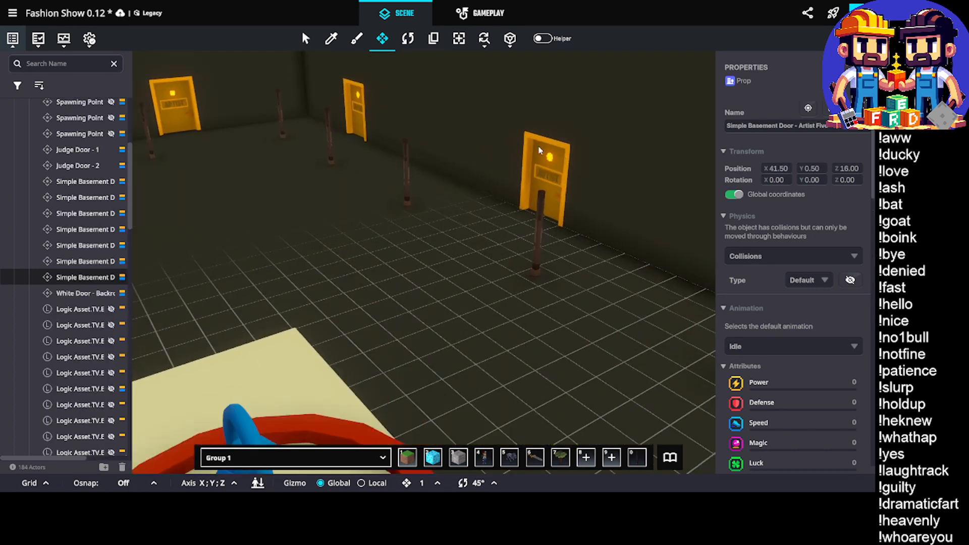
{"action": "left_click", "coordinate": [551, 157]}
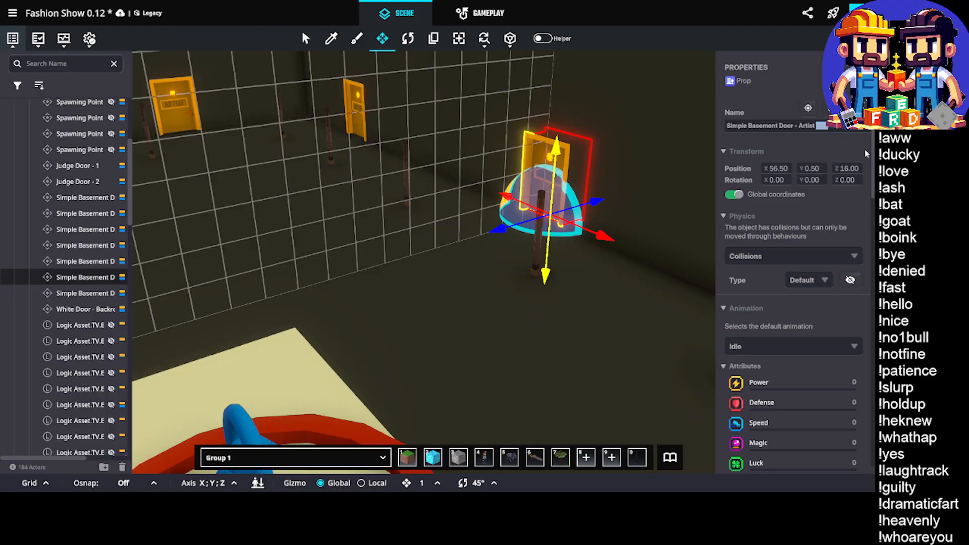
{"action": "type", "text": "Six"}
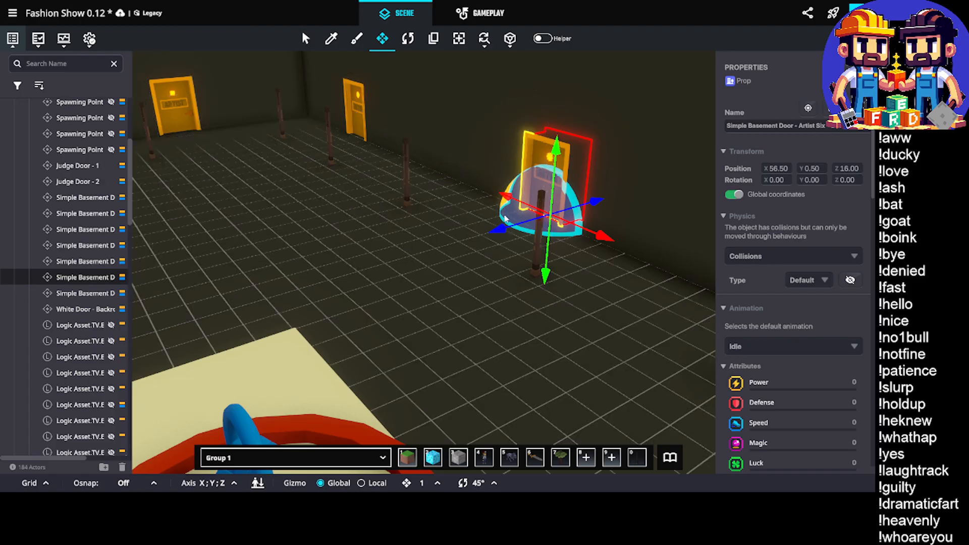
Replace only the copied Ornament Door at X 41.50 with the Spark Door - Artist asset, and delete the separate Spark Door in front of it
{"action": "middle_click_drag", "start_coordinate": [514, 304], "coordinate": [480, 233]}
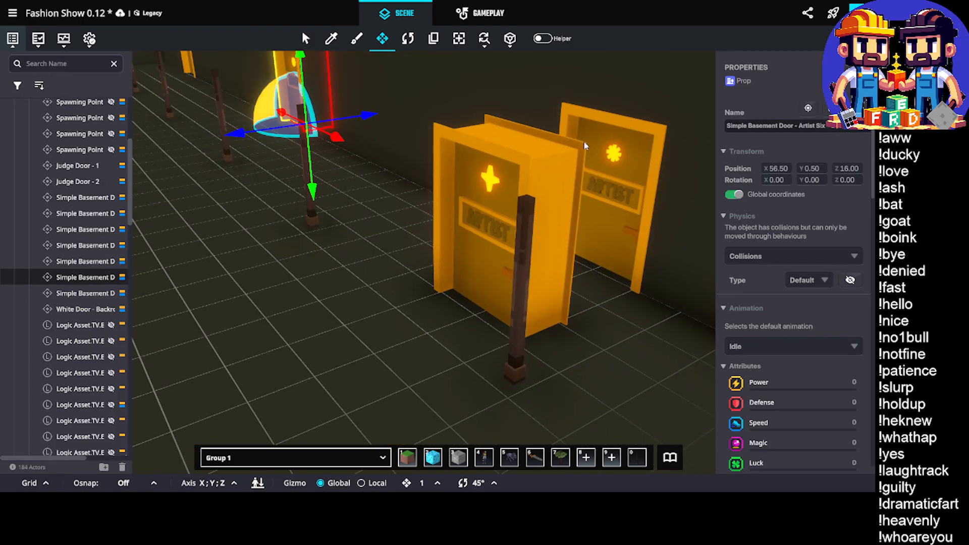
{"action": "scroll", "coordinate": [450, 201], "scroll_direction": "down", "scroll_amount": 5}
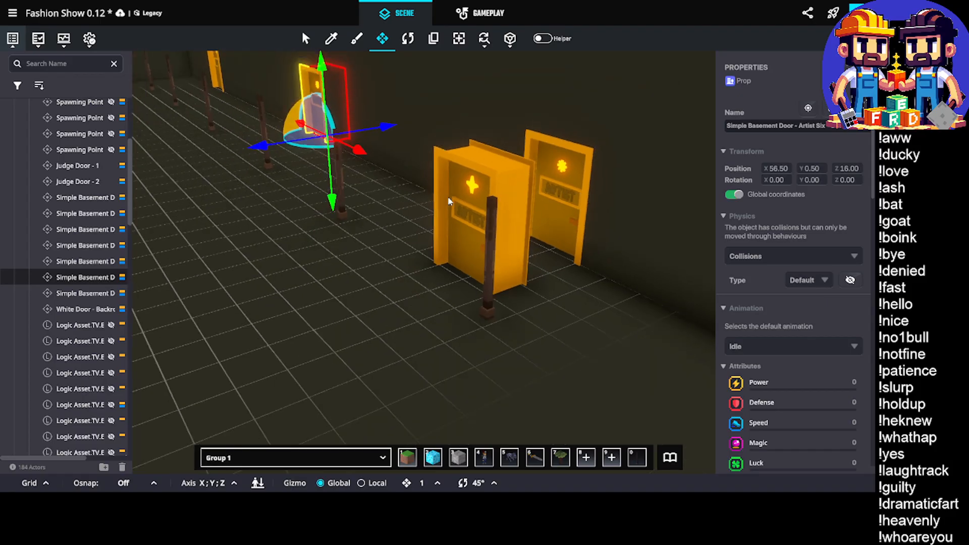
{"action": "scroll", "coordinate": [444, 202], "scroll_direction": "up", "scroll_amount": 2}
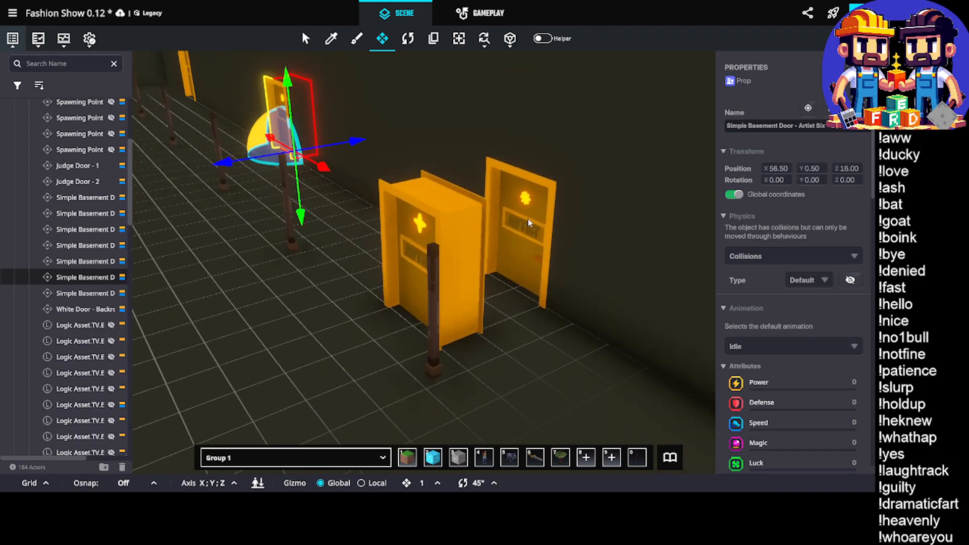
{"action": "left_click", "coordinate": [385, 234]}
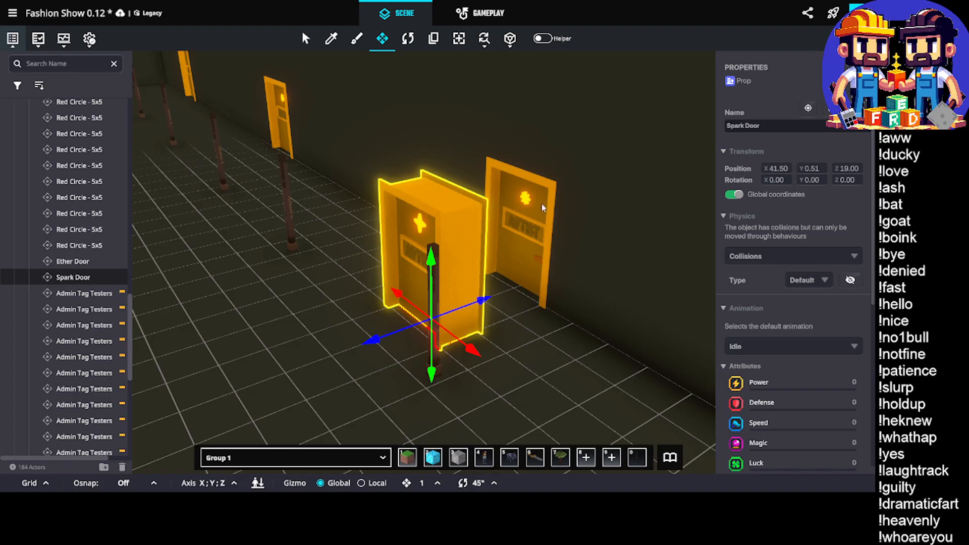
{"action": "left_click", "coordinate": [529, 209]}
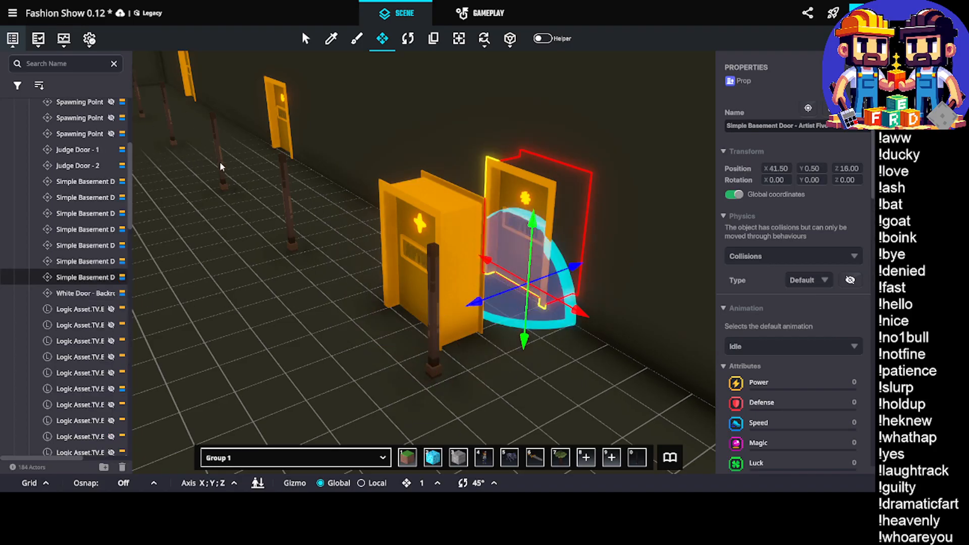
{"action": "left_click", "coordinate": [484, 39]}
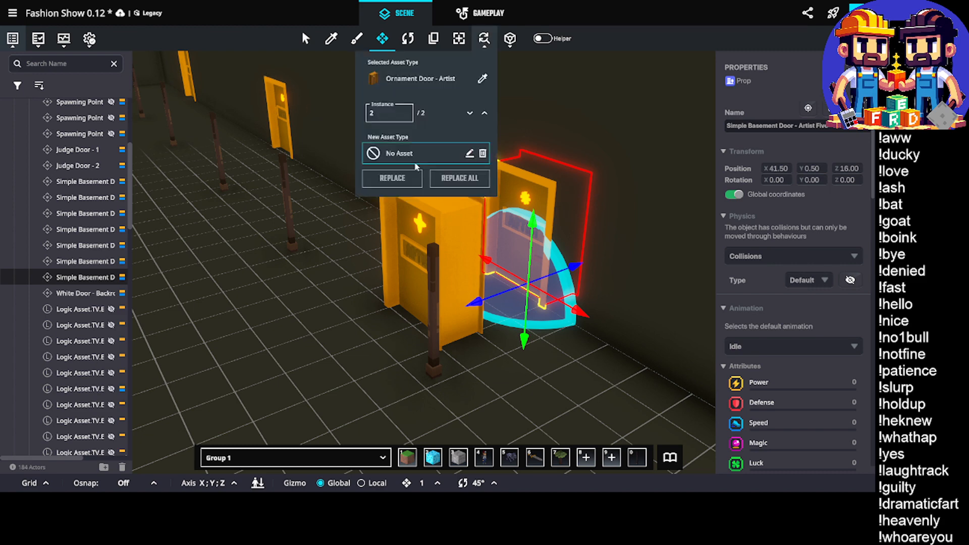
{"action": "left_click", "coordinate": [443, 154]}
{"action": "left_click", "coordinate": [603, 100]}
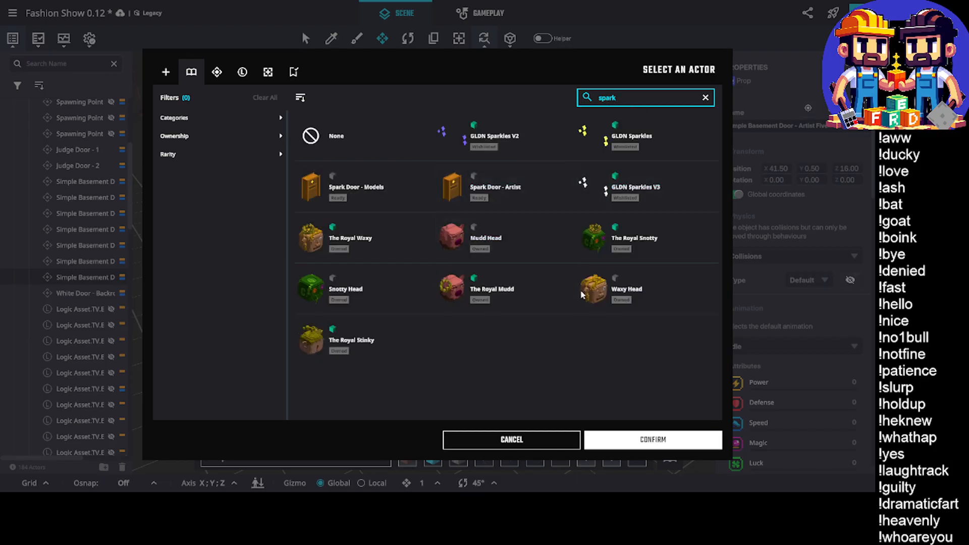
{"action": "left_click", "coordinate": [377, 192]}
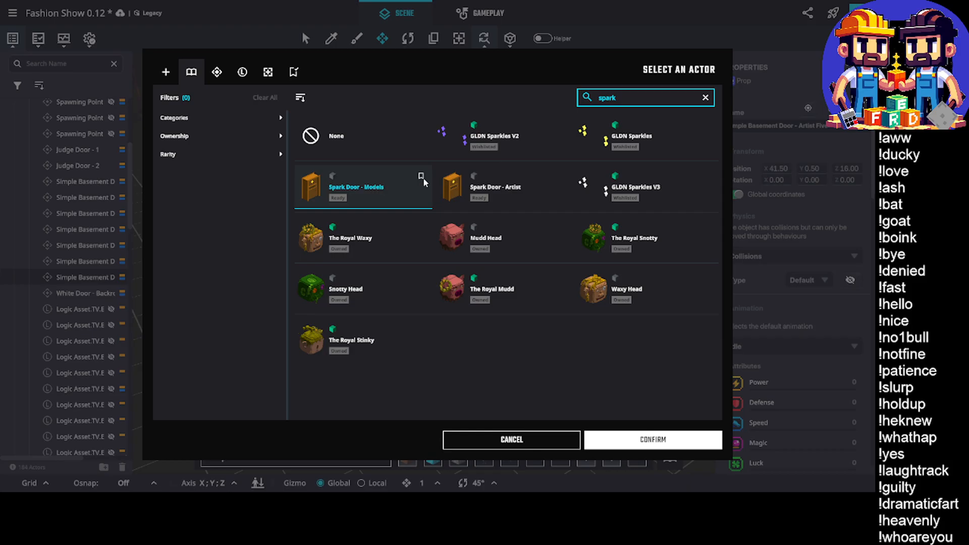
{"action": "left_click", "coordinate": [499, 189]}
{"action": "left_click", "coordinate": [649, 439]}
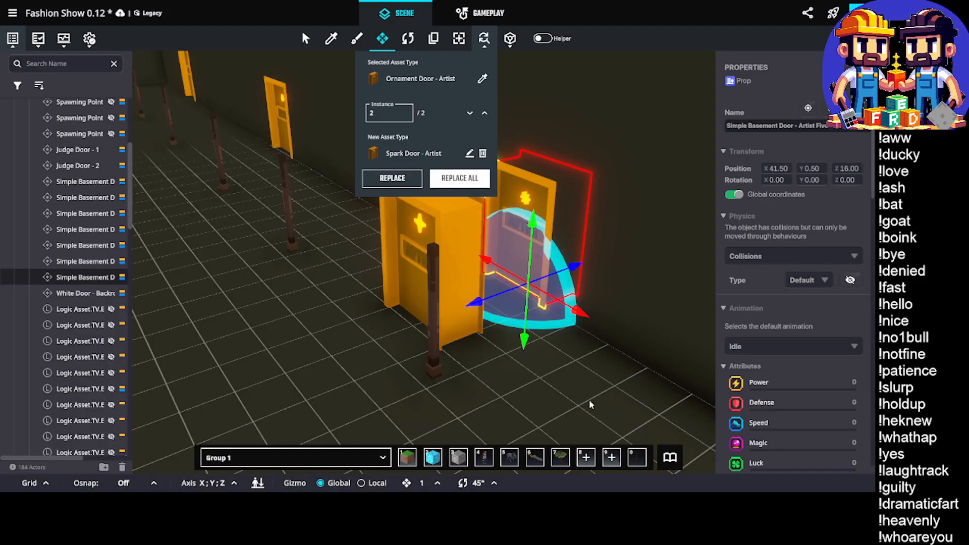
{"action": "left_click", "coordinate": [392, 176]}
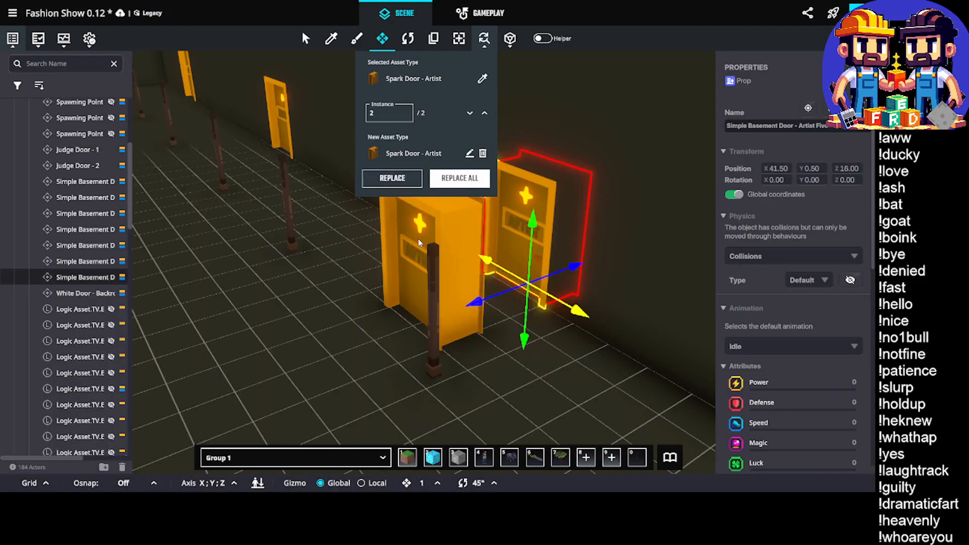
{"action": "left_click", "coordinate": [398, 236]}
{"action": "key", "text": "Delete"}
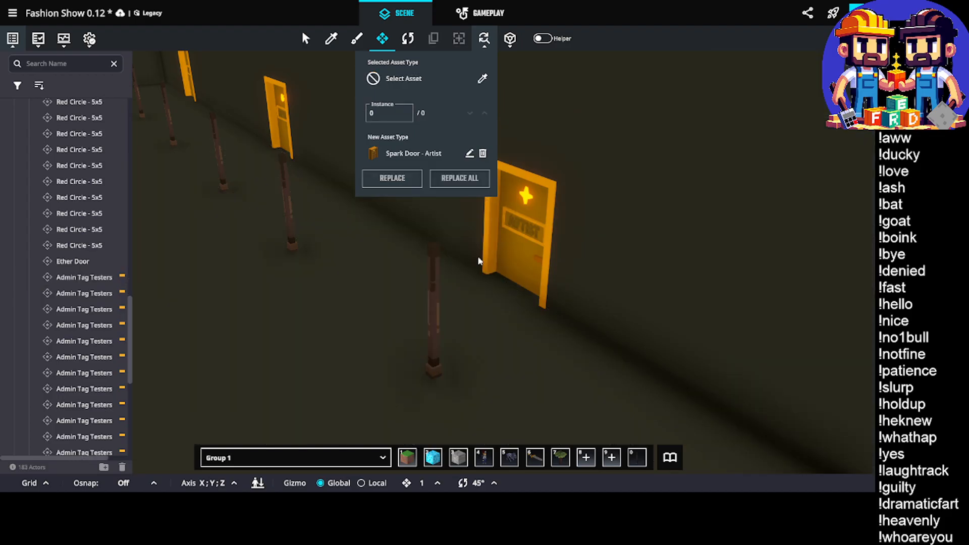
Rename the copied spawning point at X 41.62 as Spawning Point Artist 7
{"action": "left_click", "coordinate": [518, 212]}
{"action": "scroll", "coordinate": [845, 268], "scroll_direction": "down", "scroll_amount": 5}
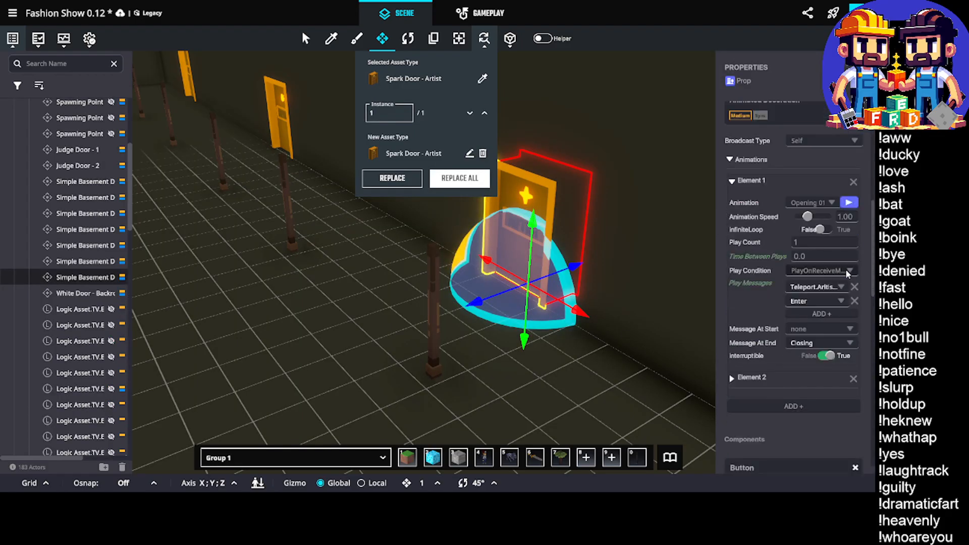
{"action": "scroll", "coordinate": [845, 268], "scroll_direction": "down", "scroll_amount": 8}
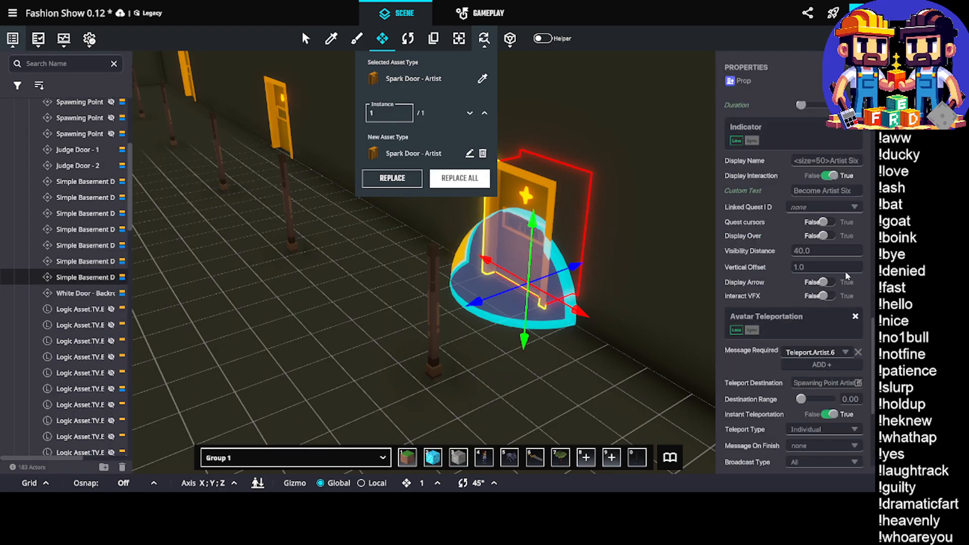
{"action": "scroll", "coordinate": [603, 219], "scroll_direction": "up", "scroll_amount": 3}
{"action": "middle_click_drag", "start_coordinate": [602, 219], "coordinate": [548, 240]}
{"action": "scroll", "coordinate": [548, 241], "scroll_direction": "up", "scroll_amount": 4}
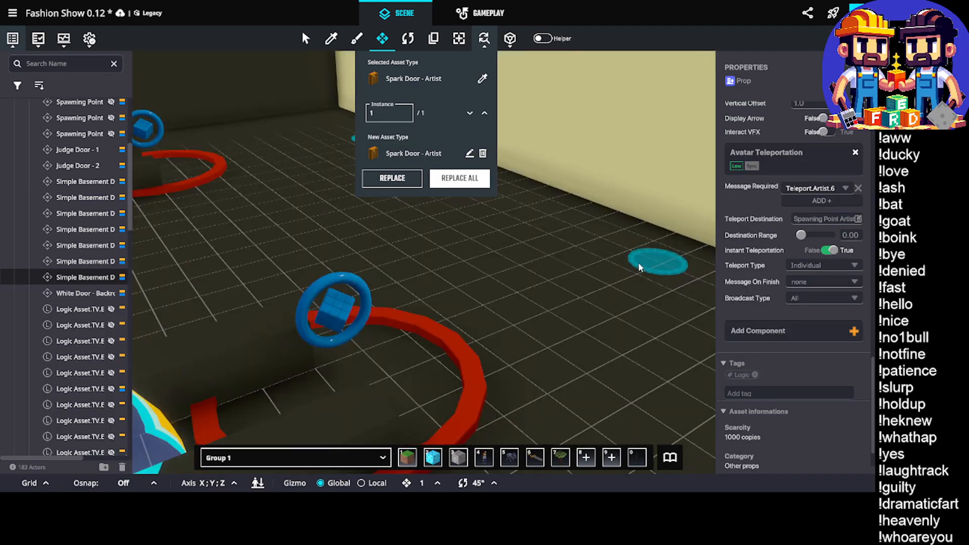
{"action": "middle_click_drag", "start_coordinate": [639, 263], "coordinate": [631, 271]}
{"action": "left_click", "coordinate": [616, 274]}
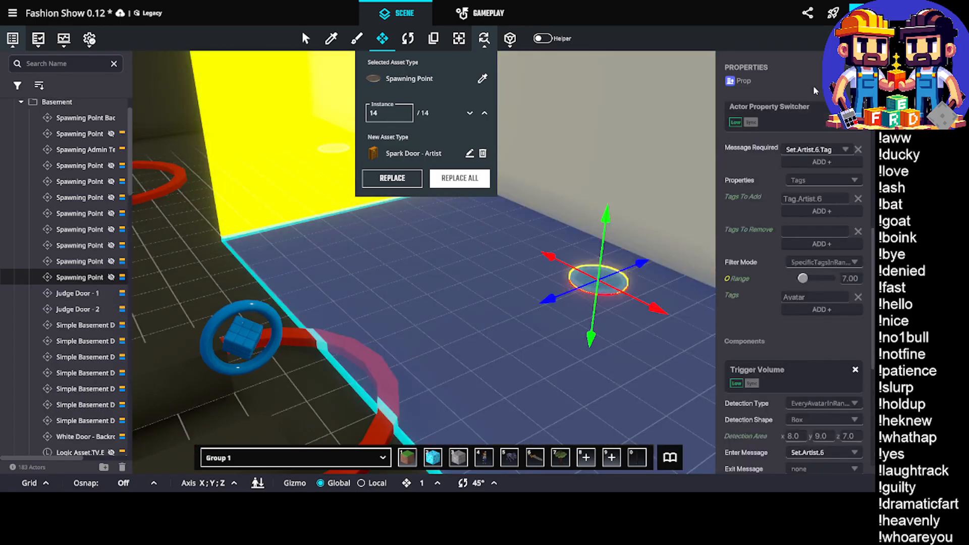
{"action": "scroll", "coordinate": [828, 204], "scroll_direction": "up", "scroll_amount": 3}
{"action": "left_click", "coordinate": [802, 126]}
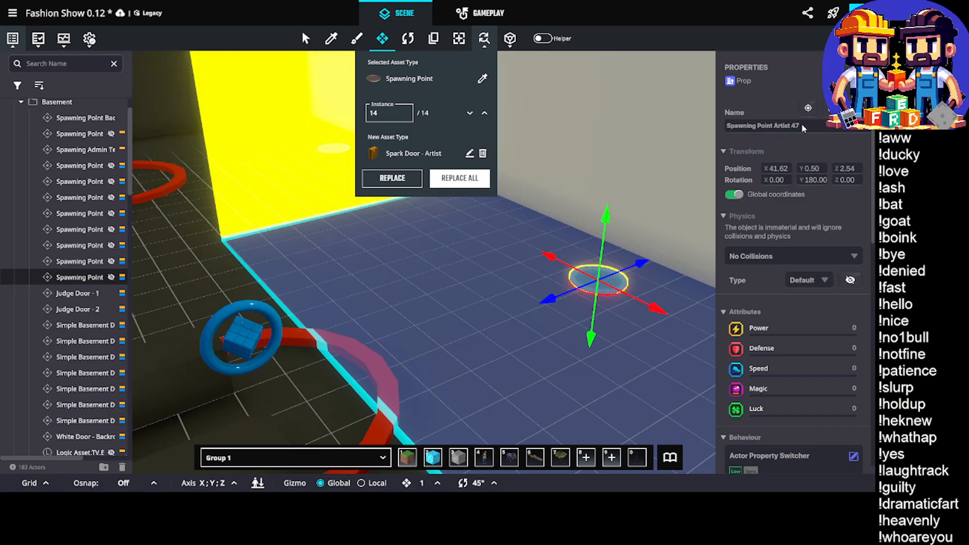
Set the spawning point's property switcher to require the message Set.Artist.7.Tag and add the tag Tag.Artist.7
{"action": "scroll", "coordinate": [832, 218], "scroll_direction": "down", "scroll_amount": 5}
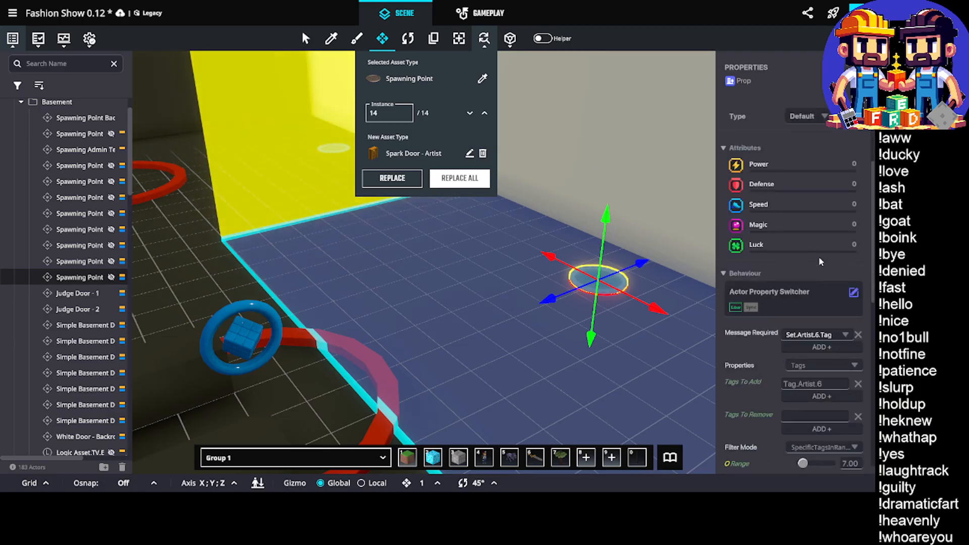
{"action": "left_click", "coordinate": [831, 212]}
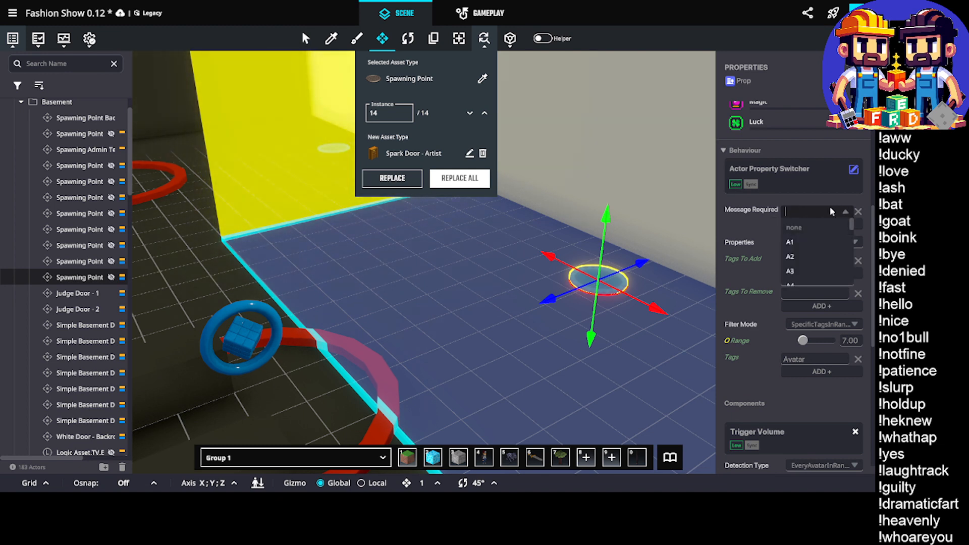
{"action": "type", "text": "Set.Artist."}
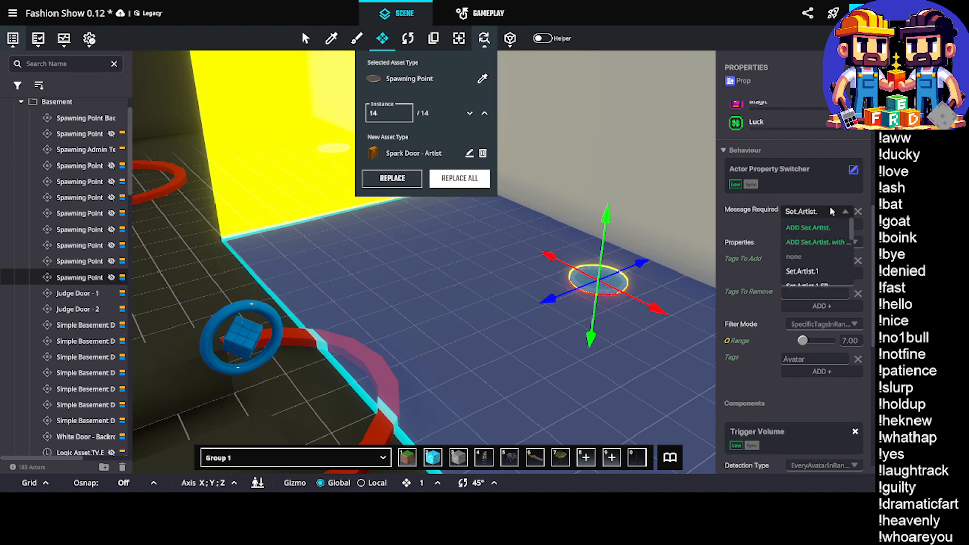
{"action": "type", "text": "7."}
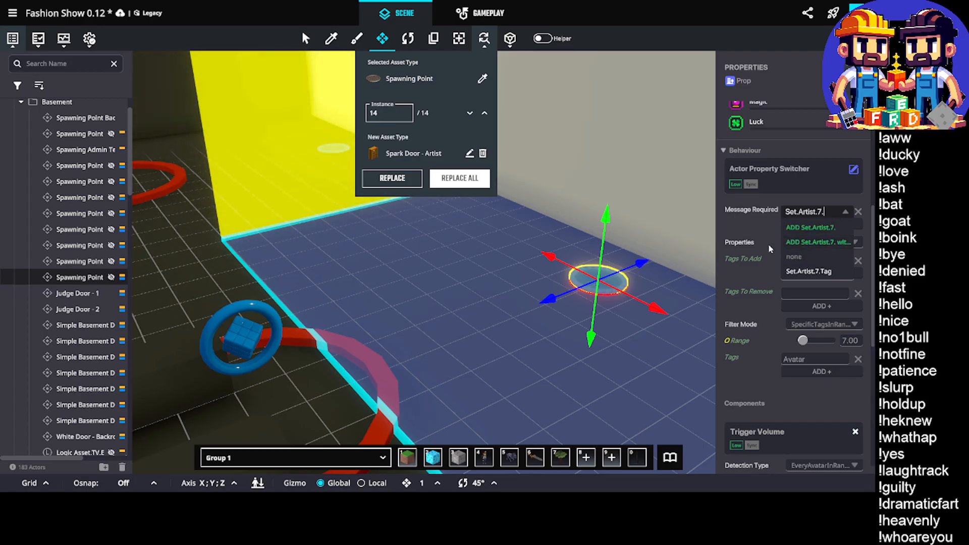
{"action": "left_click", "coordinate": [809, 270]}
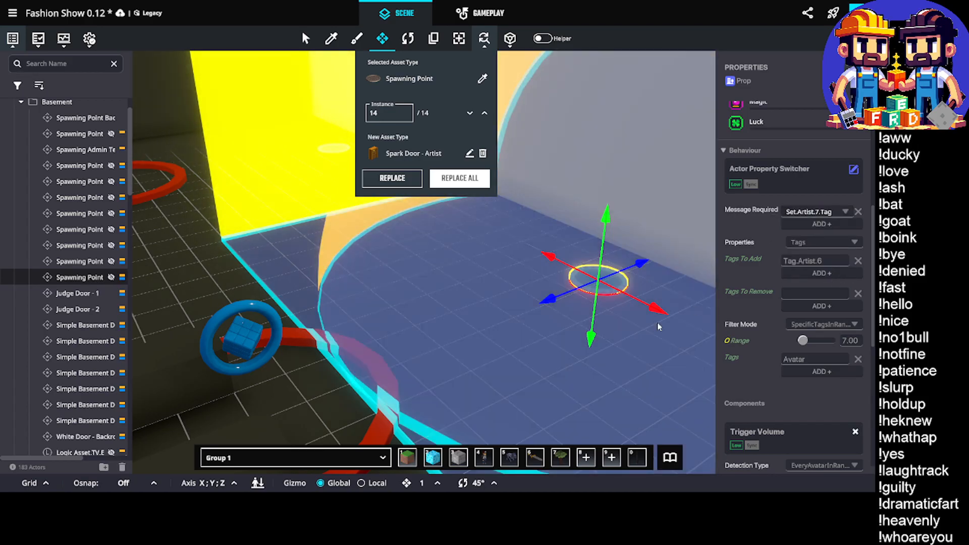
{"action": "double_click", "coordinate": [829, 261]}
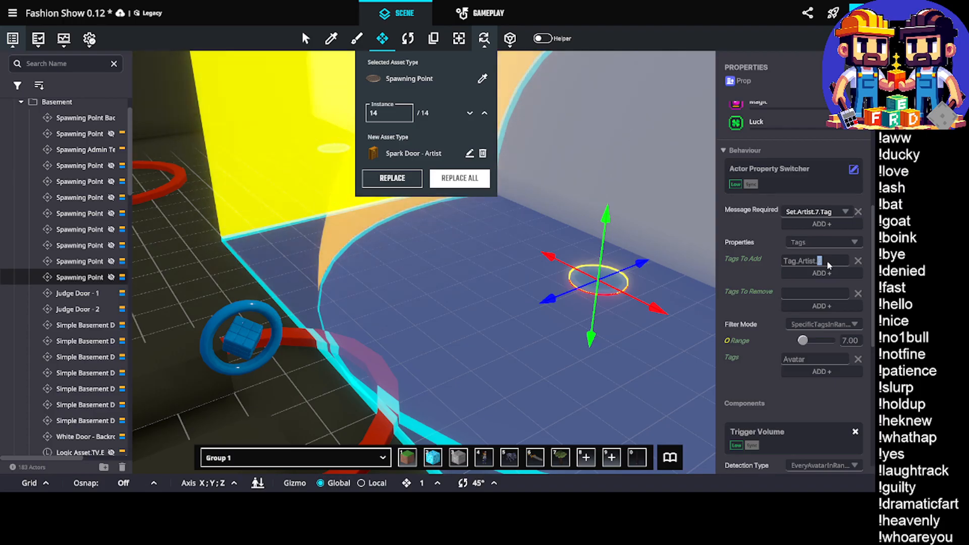
{"action": "type", "text": "7"}
Set the enter message of the spawning point's Trigger Volume to Set.Artist.7
{"action": "scroll", "coordinate": [820, 340], "scroll_direction": "down", "scroll_amount": 2}
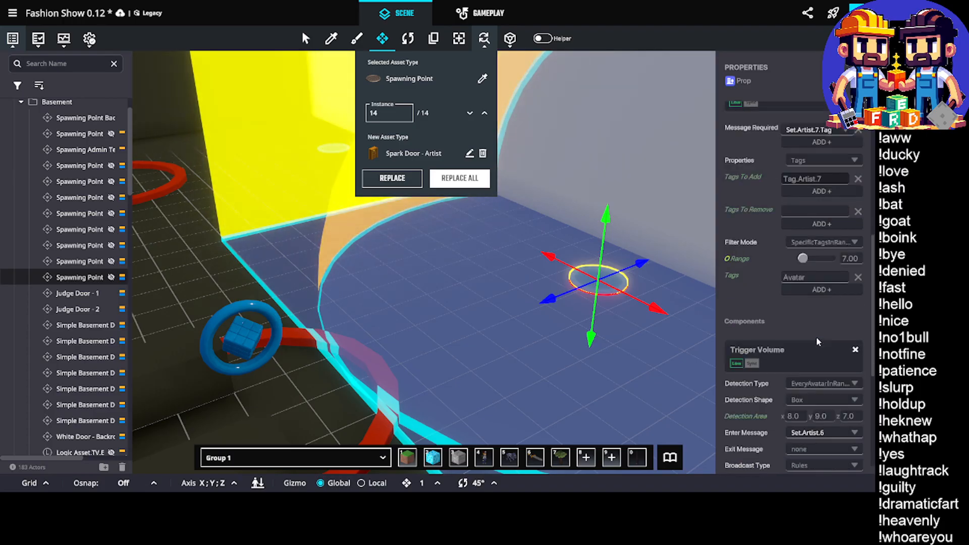
{"action": "scroll", "coordinate": [816, 337], "scroll_direction": "down", "scroll_amount": 6}
{"action": "left_click", "coordinate": [820, 186]}
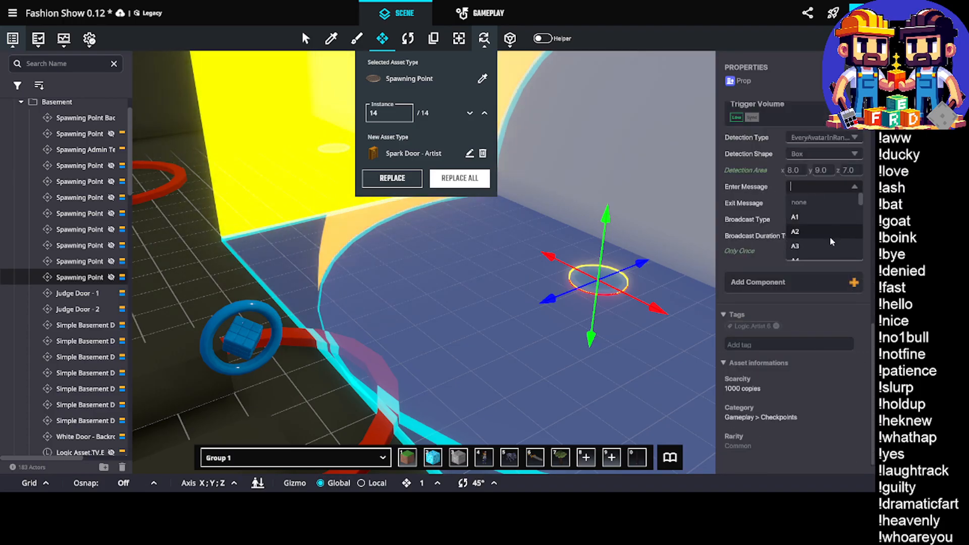
{"action": "type", "text": "Set.Artist.7"}
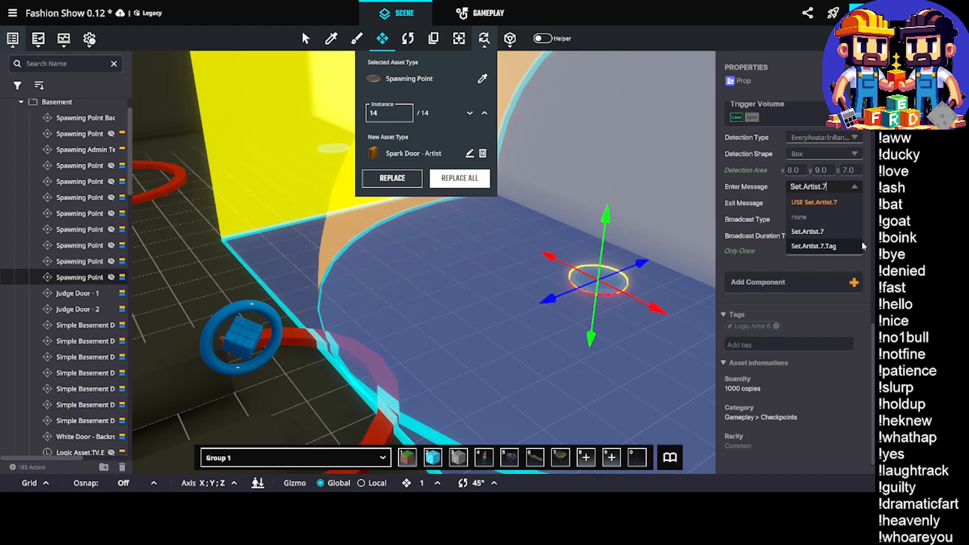
{"action": "left_click", "coordinate": [808, 231]}
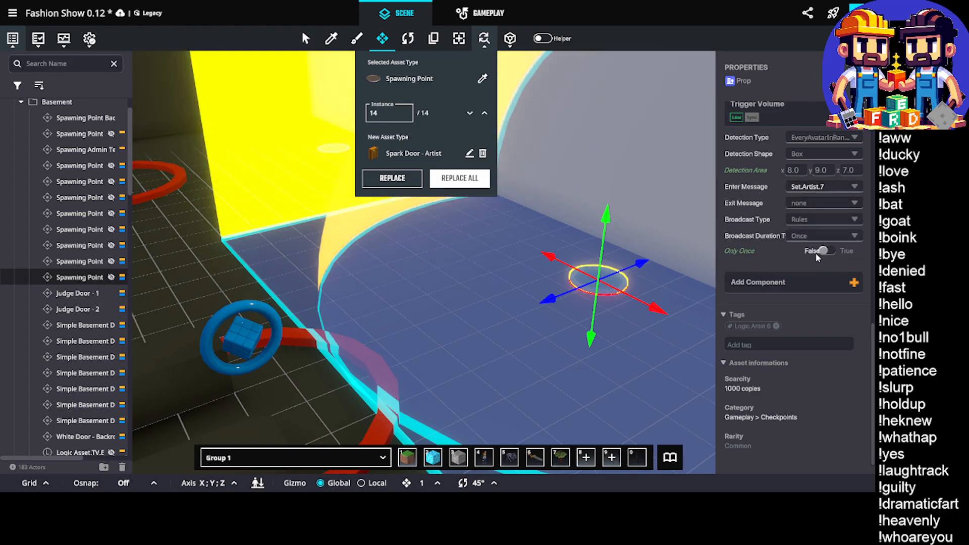
Replace the spawning point's existing asset tag with Logic.Artist.7
{"action": "left_click", "coordinate": [776, 326]}
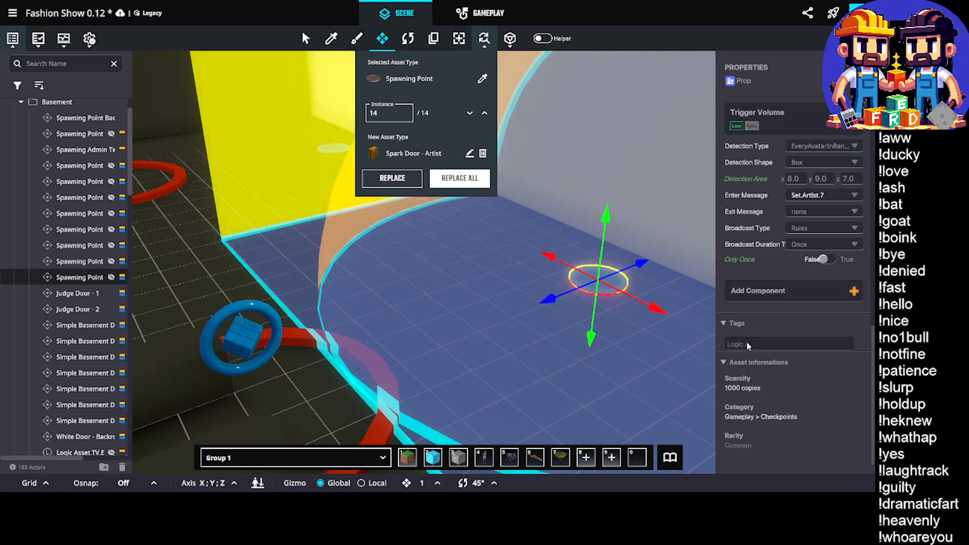
{"action": "left_click", "coordinate": [747, 345]}
{"action": "type", "text": "Logic.Artist."}
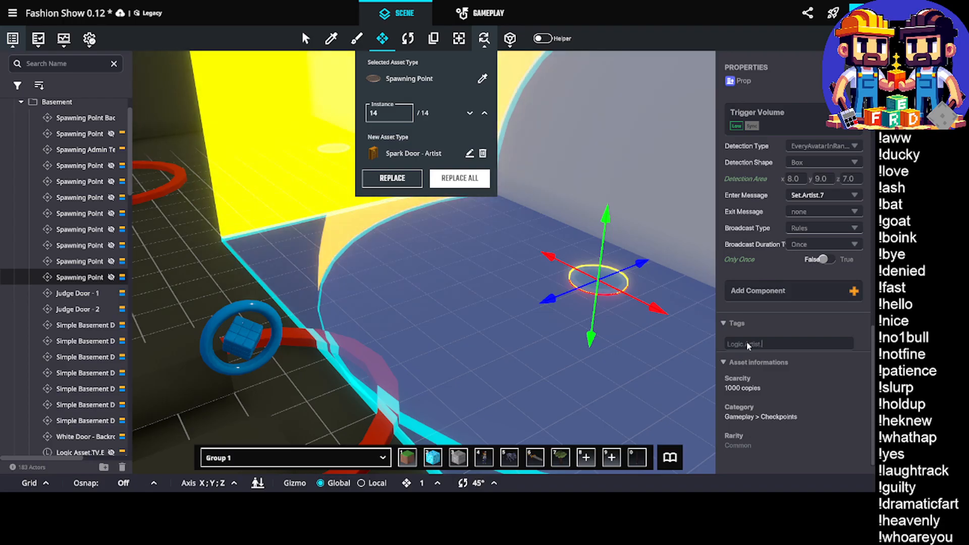
{"action": "type", "text": "7"}
{"action": "key", "text": "Return"}
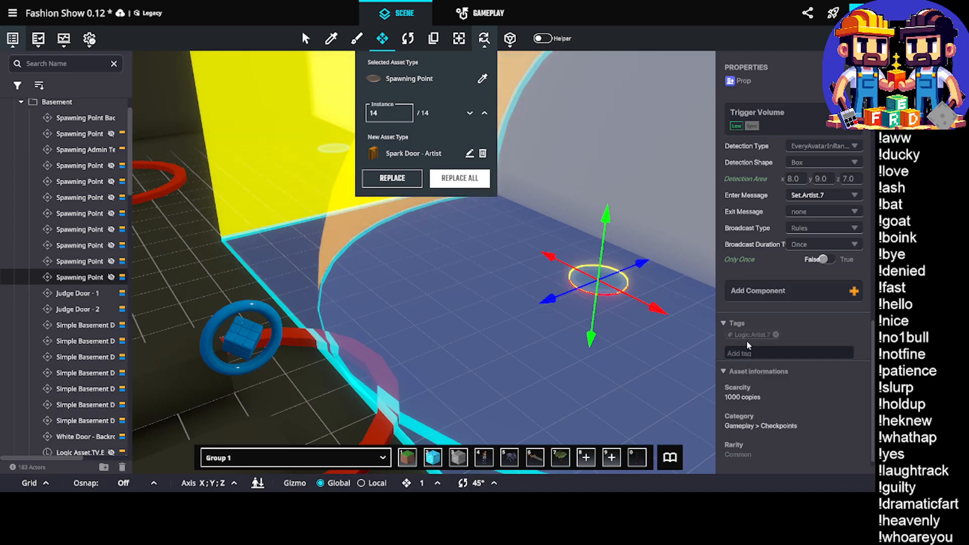
Examine the play messages of the opening animation on the artist Spark Door at X 41.50
{"action": "middle_click_drag", "start_coordinate": [402, 306], "coordinate": [410, 306]}
{"action": "scroll", "coordinate": [819, 209], "scroll_direction": "up", "scroll_amount": 12}
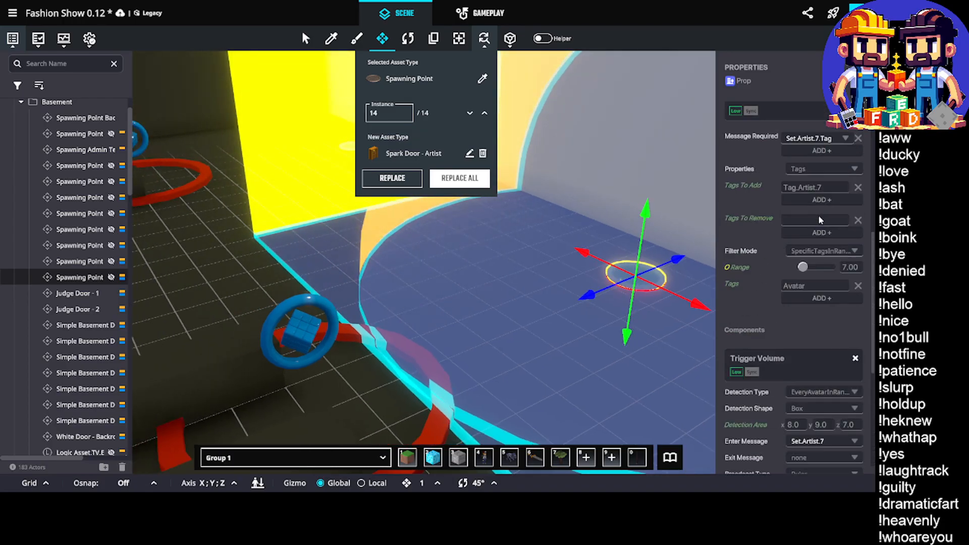
{"action": "middle_click_drag", "start_coordinate": [452, 277], "coordinate": [633, 198]}
{"action": "left_click", "coordinate": [634, 201]}
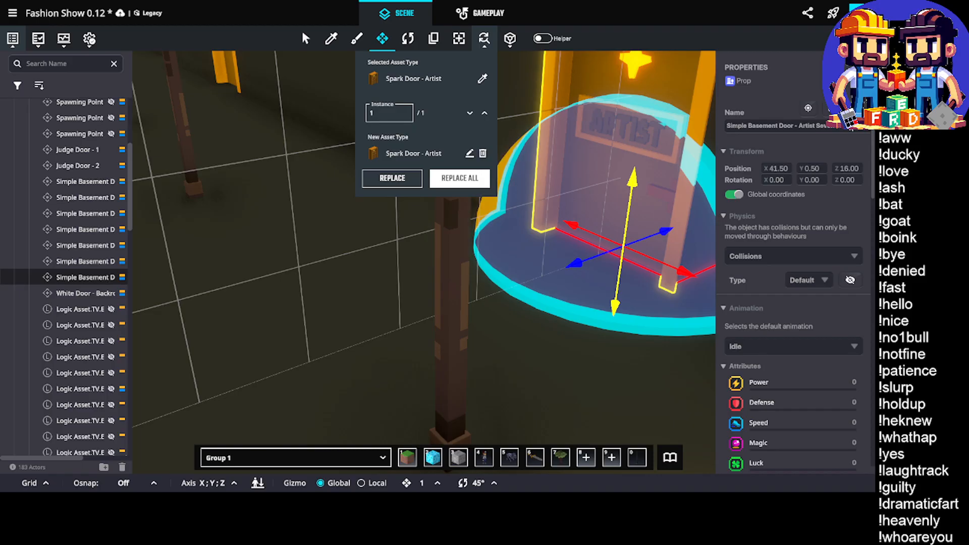
{"action": "scroll", "coordinate": [787, 273], "scroll_direction": "down", "scroll_amount": 10}
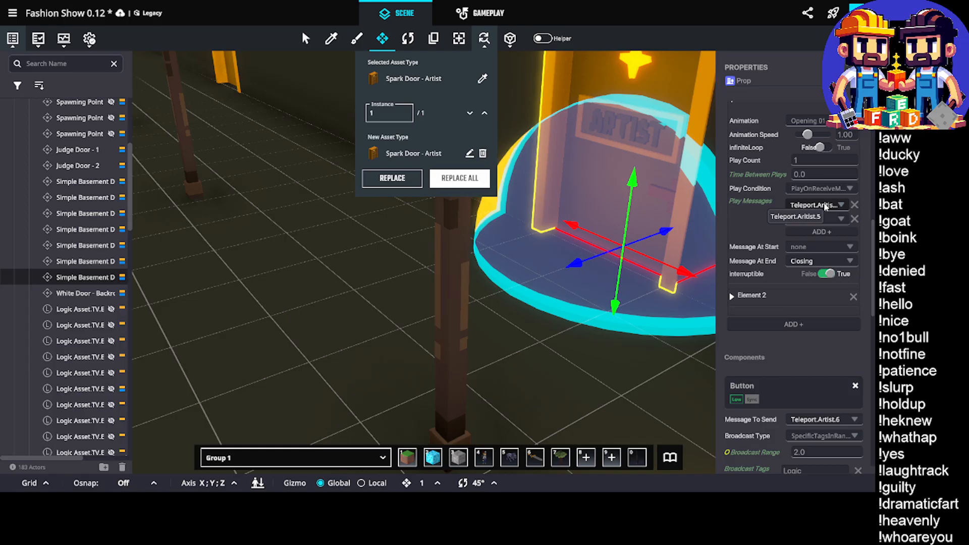
Select the artist Ornament Door and set its Avatar Teleportation destination to Spawning Point Artist 6
{"action": "middle_click_drag", "start_coordinate": [362, 235], "coordinate": [458, 279]}
{"action": "left_click", "coordinate": [551, 161]}
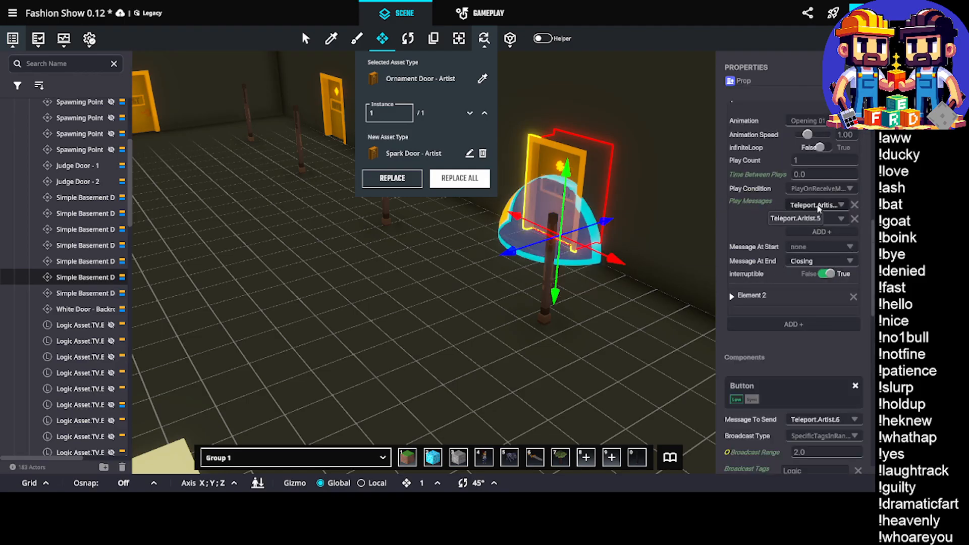
{"action": "scroll", "coordinate": [795, 252], "scroll_direction": "down", "scroll_amount": 5}
{"action": "scroll", "coordinate": [794, 259], "scroll_direction": "down", "scroll_amount": 4}
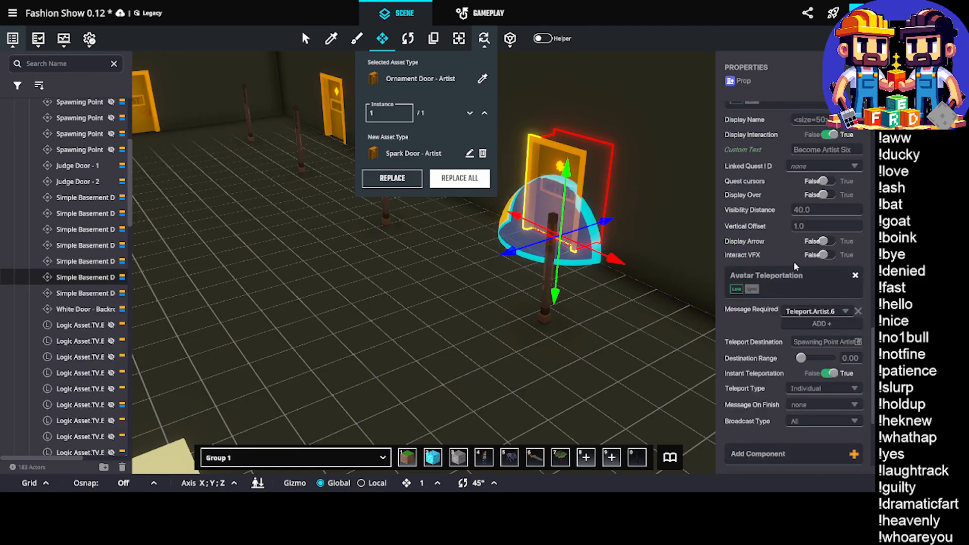
{"action": "scroll", "coordinate": [826, 310], "scroll_direction": "down", "scroll_amount": 4}
{"action": "scroll", "coordinate": [813, 233], "scroll_direction": "up", "scroll_amount": 5}
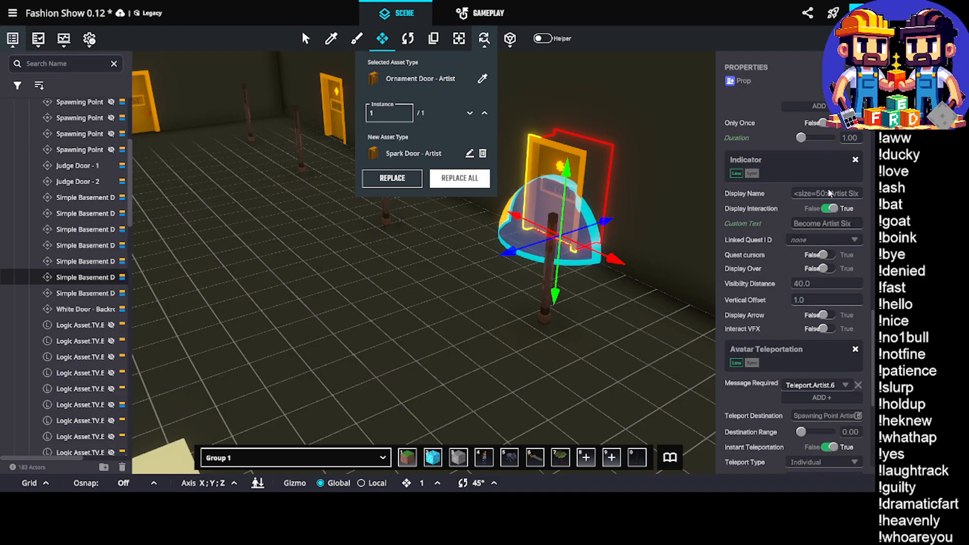
{"action": "scroll", "coordinate": [839, 323], "scroll_direction": "down", "scroll_amount": 2}
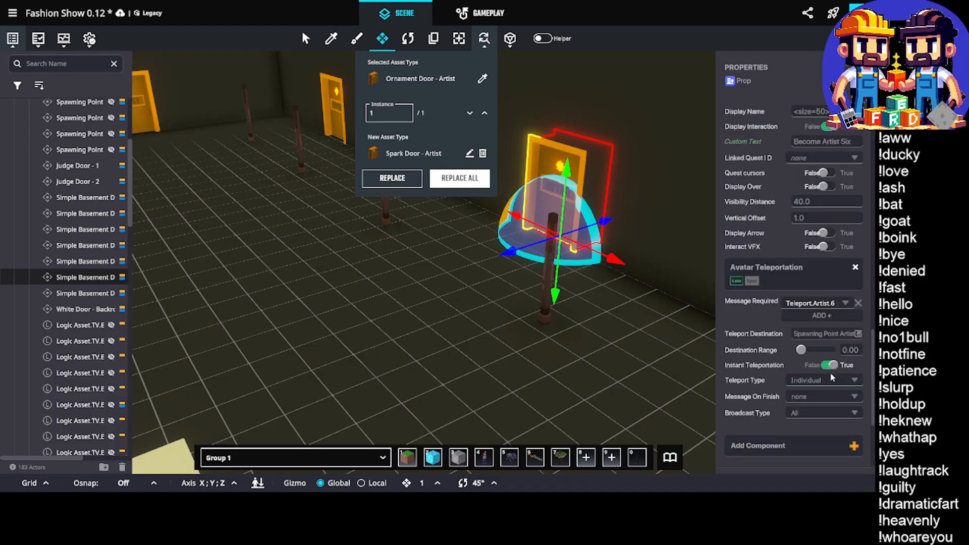
{"action": "left_click", "coordinate": [833, 335]}
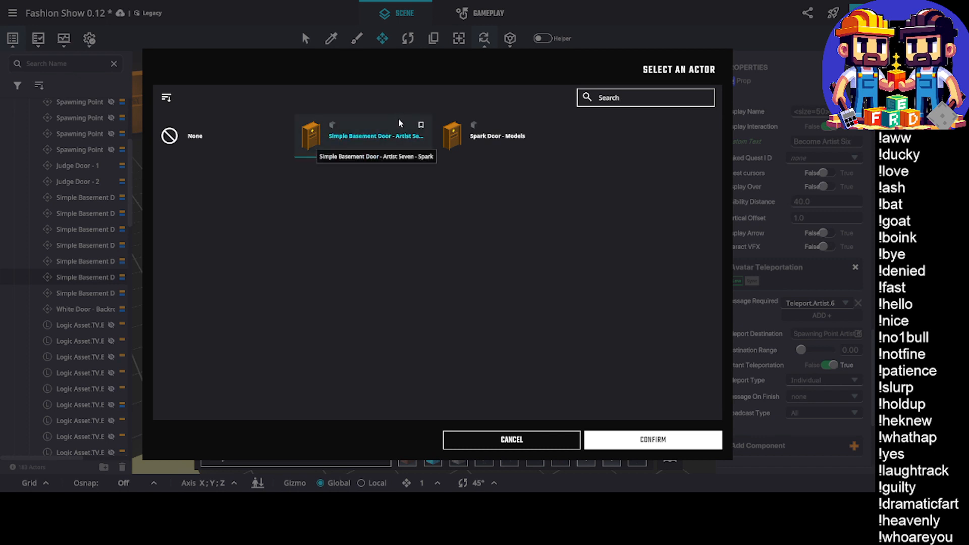
{"action": "left_click", "coordinate": [633, 97]}
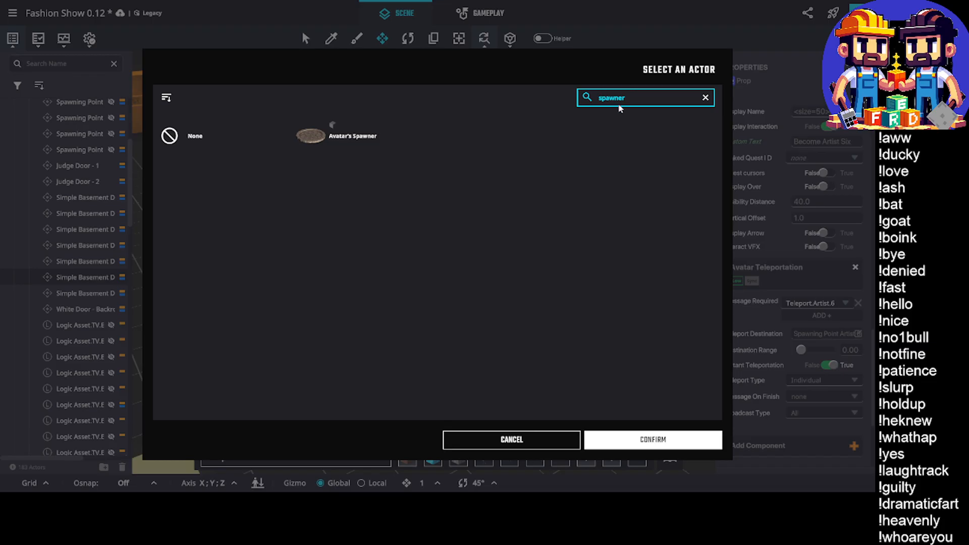
{"action": "left_click", "coordinate": [644, 104]}
{"action": "key", "text": "End"}
{"action": "key", "text": "BackSpace"}
{"action": "key", "text": "BackSpace"}
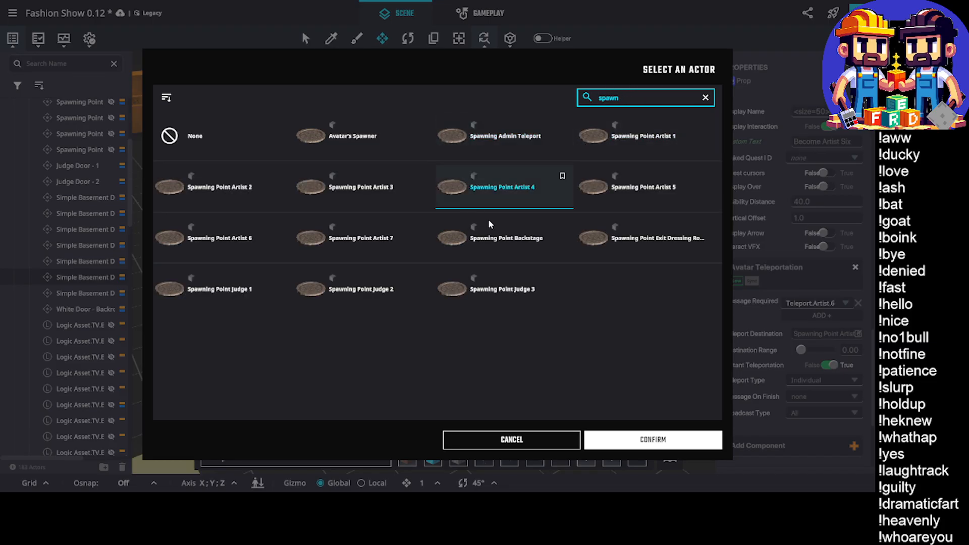
{"action": "left_click", "coordinate": [247, 241]}
{"action": "left_click", "coordinate": [652, 439]}
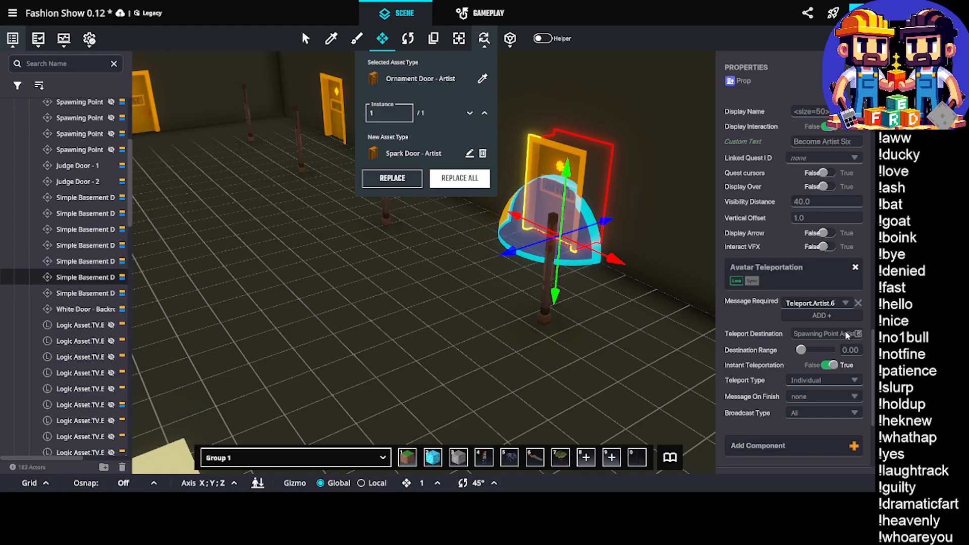
Set the first play message of the Ornament Door's opening animation to Teleport.Artist.6
{"action": "scroll", "coordinate": [845, 331], "scroll_direction": "up", "scroll_amount": 2}
{"action": "scroll", "coordinate": [844, 331], "scroll_direction": "up", "scroll_amount": 8}
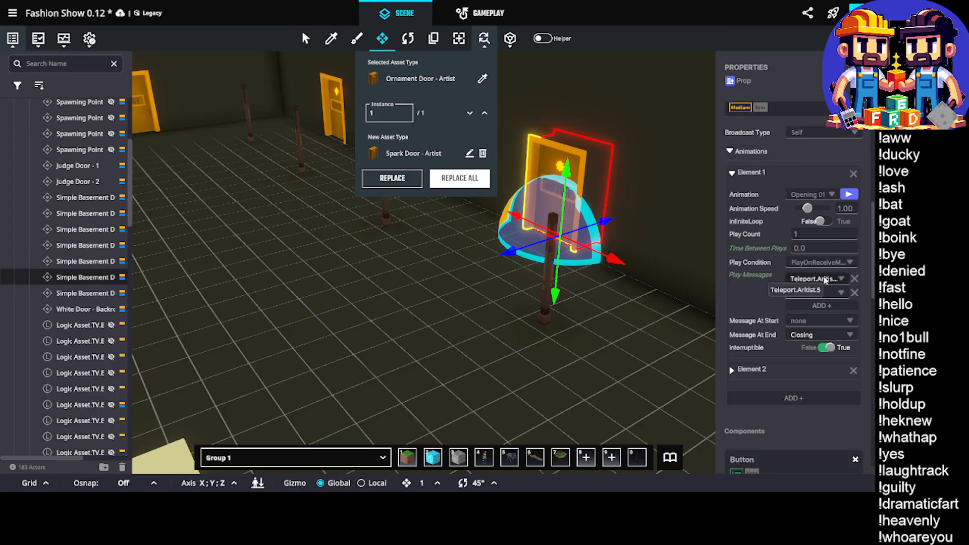
{"action": "left_click", "coordinate": [837, 279]}
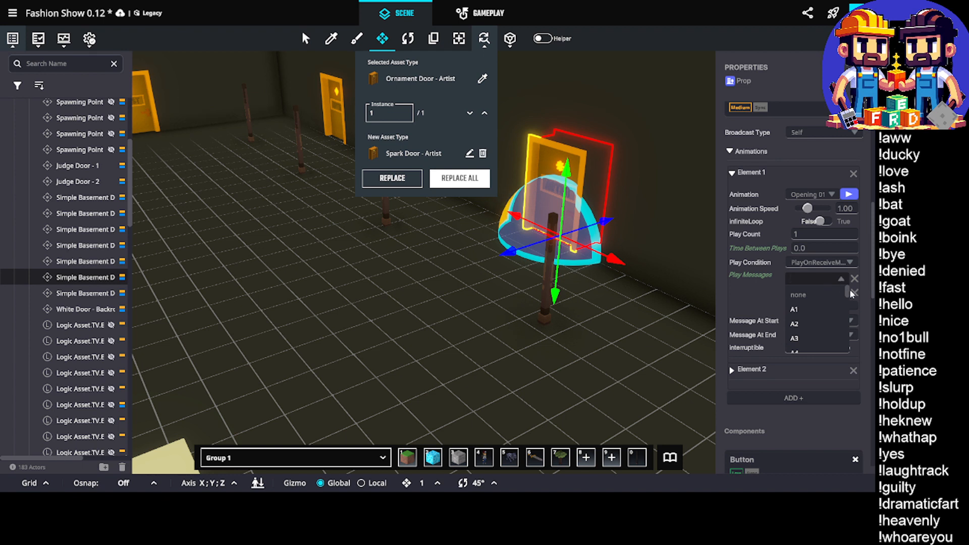
{"action": "type", "text": "Telepr"}
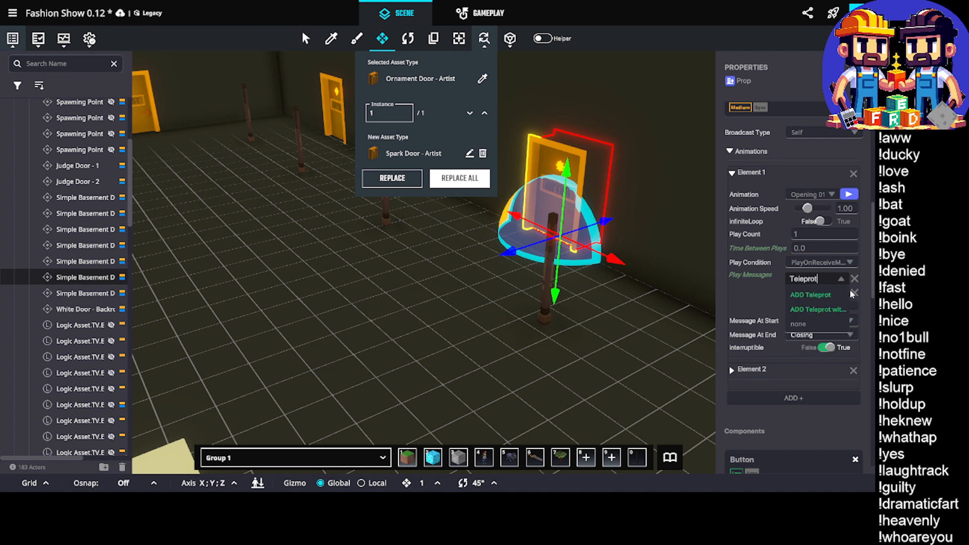
{"action": "key", "text": "BackSpace"}
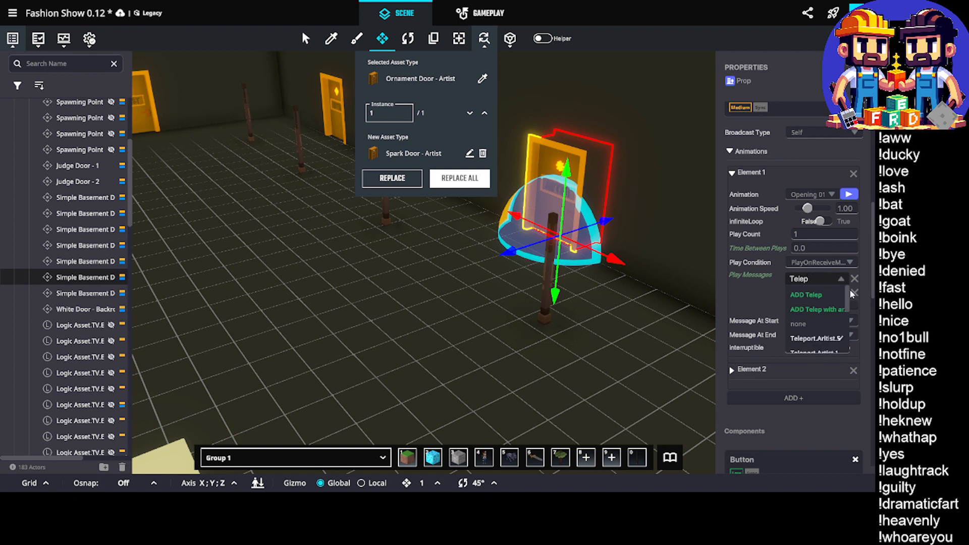
{"action": "type", "text": "ort/Ar"}
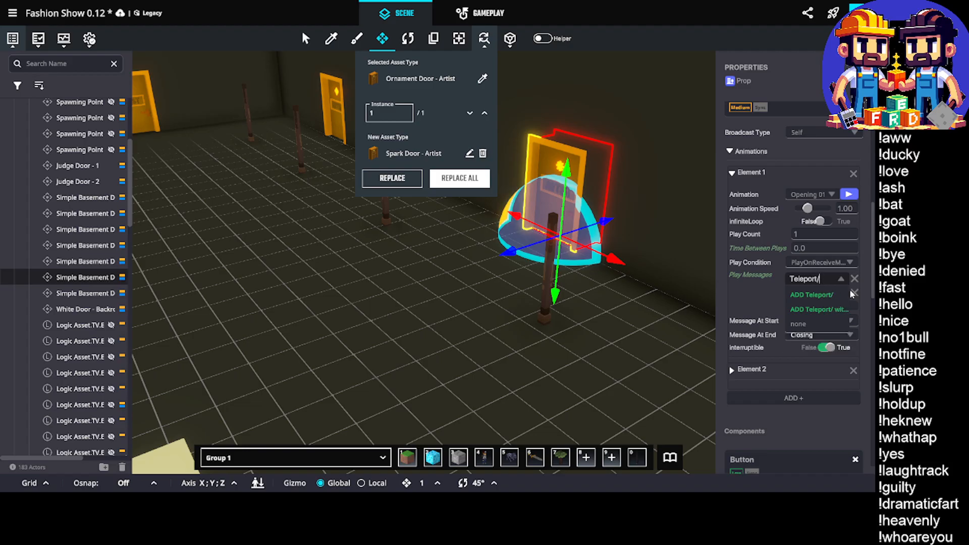
{"action": "key", "text": "BackSpace"}
{"action": "key", "text": "BackSpace"}
{"action": "key", "text": "BackSpace"}
{"action": "type", "text": ".s"}
{"action": "key", "text": "BackSpace"}
{"action": "type", "text": "a"}
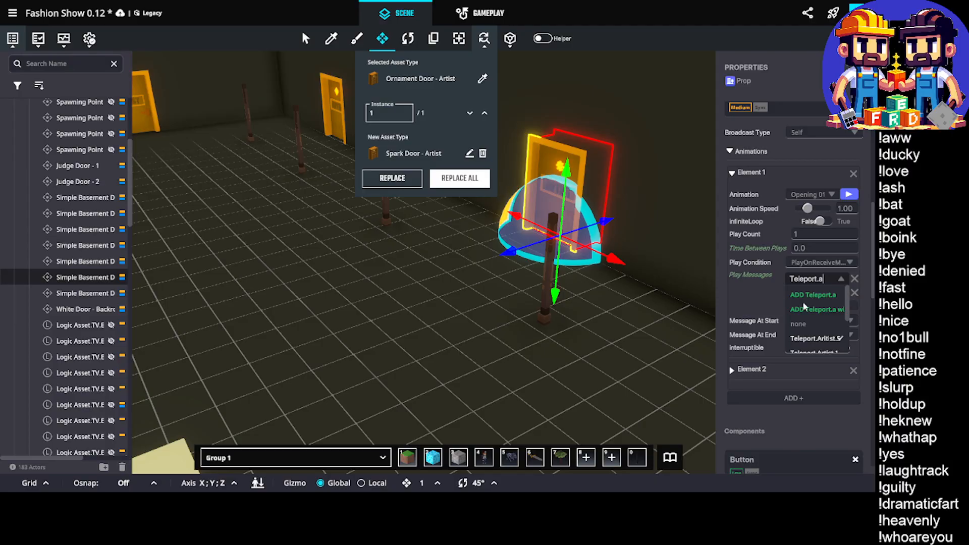
{"action": "scroll", "coordinate": [850, 292], "scroll_direction": "down", "scroll_amount": 3}
{"action": "scroll", "coordinate": [848, 325], "scroll_direction": "up", "scroll_amount": 3}
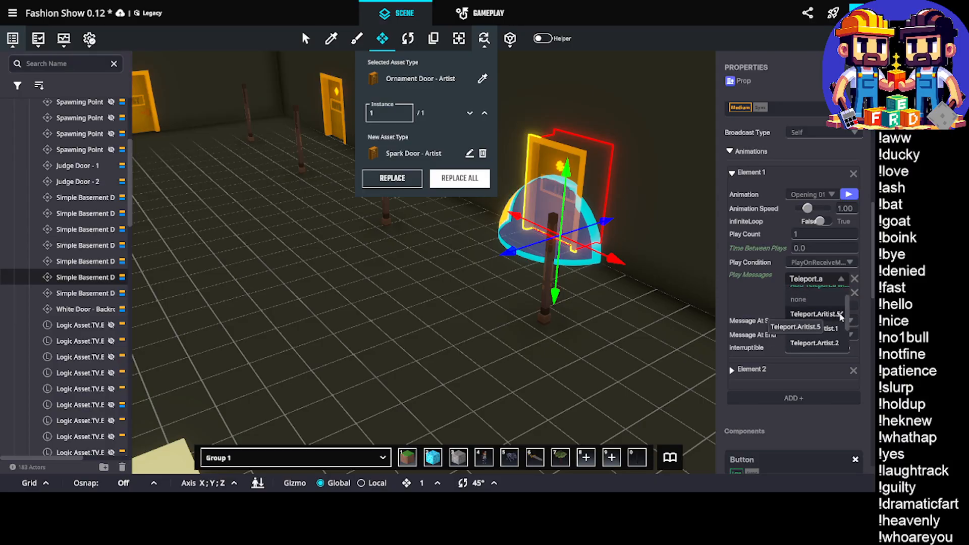
{"action": "scroll", "coordinate": [846, 313], "scroll_direction": "down", "scroll_amount": 2}
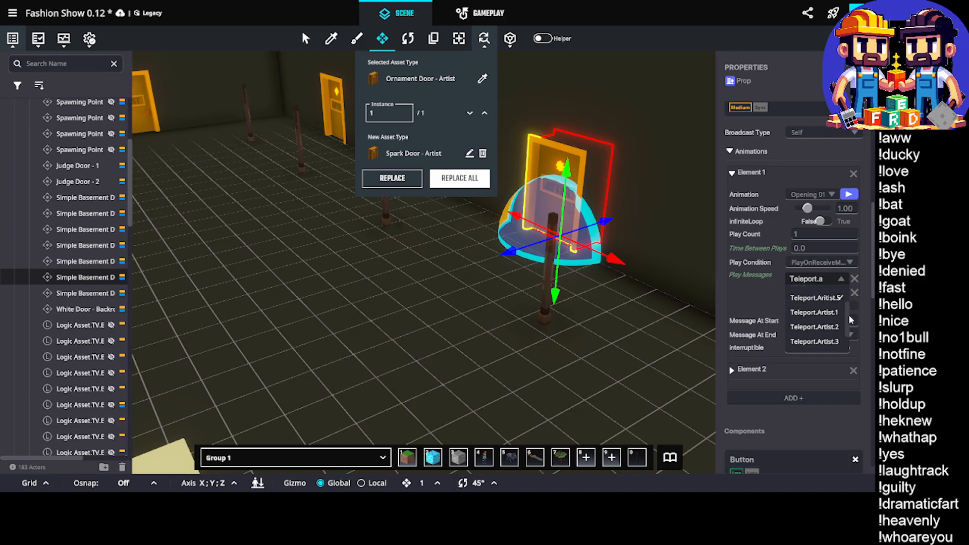
{"action": "scroll", "coordinate": [849, 307], "scroll_direction": "up", "scroll_amount": 2}
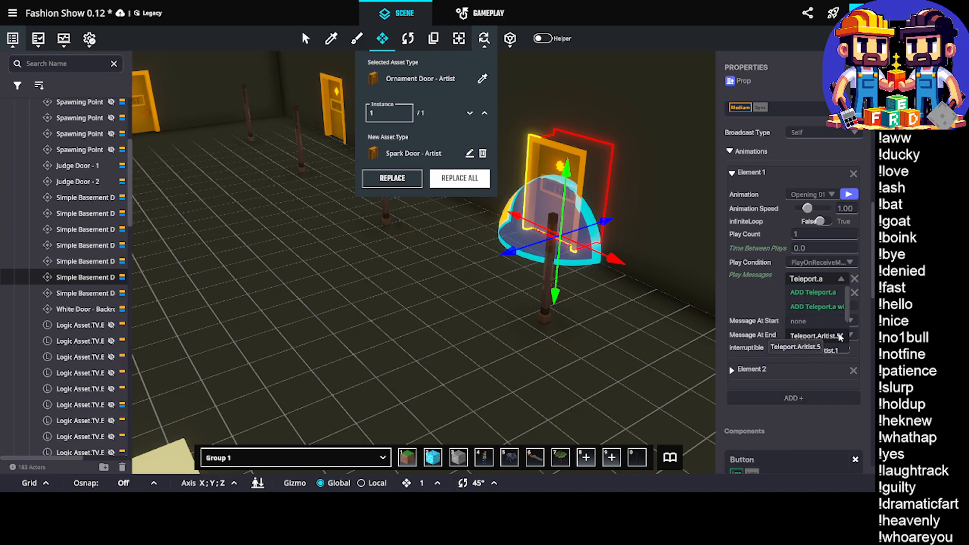
{"action": "mouse_move", "coordinate": [845, 313]}
{"action": "left_mouse_down"}
{"action": "mouse_move", "coordinate": [849, 346]}
{"action": "mouse_move", "coordinate": [845, 308]}
{"action": "mouse_move", "coordinate": [846, 319]}
{"action": "left_mouse_up"}
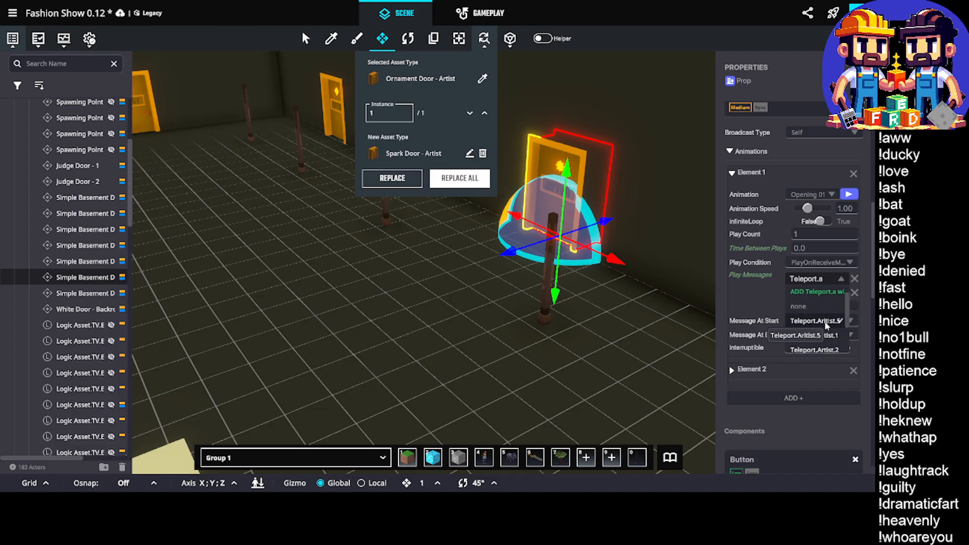
{"action": "scroll", "coordinate": [833, 325], "scroll_direction": "down", "scroll_amount": 3}
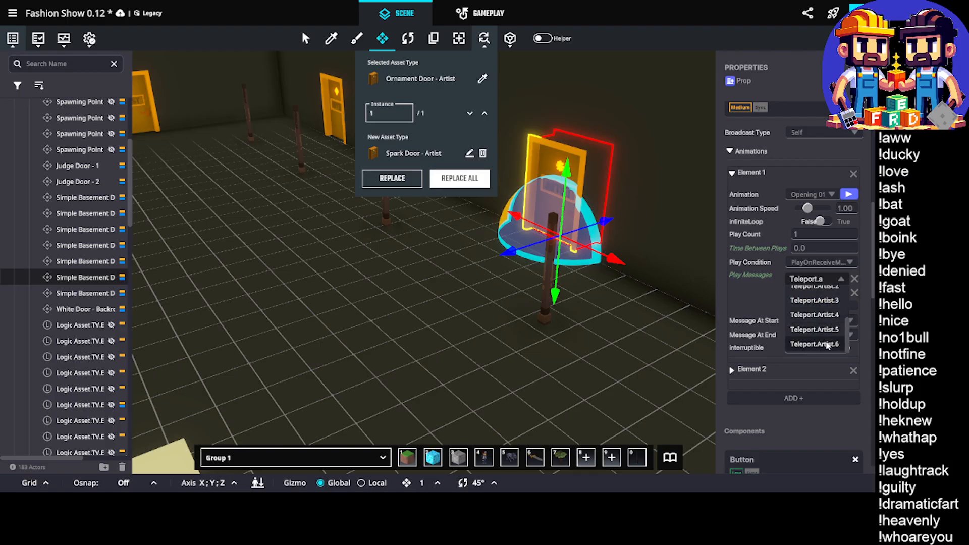
{"action": "left_click", "coordinate": [828, 344]}
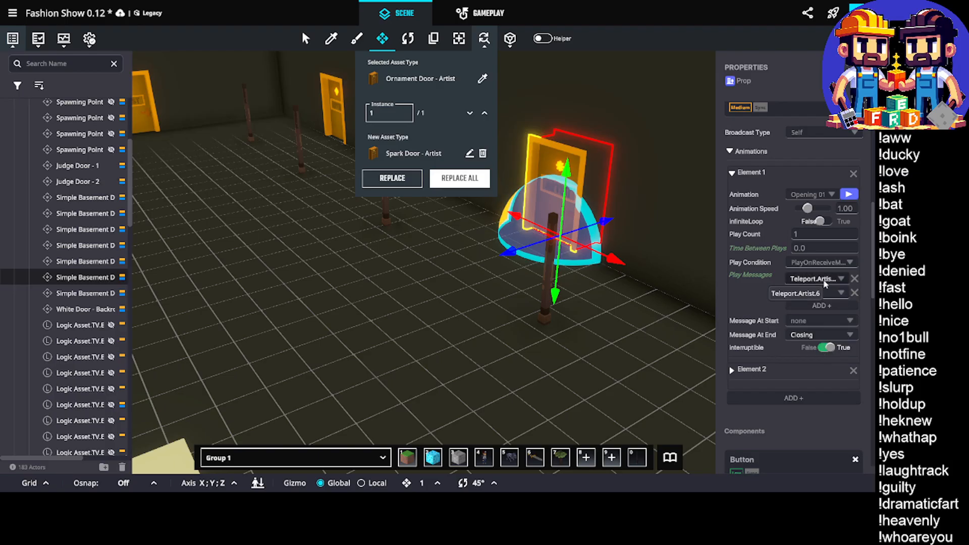
Delete the misspelled message Teleport.Aritist.5 from the project's messages list and close the asset replacement tool
{"action": "left_click", "coordinate": [40, 38]}
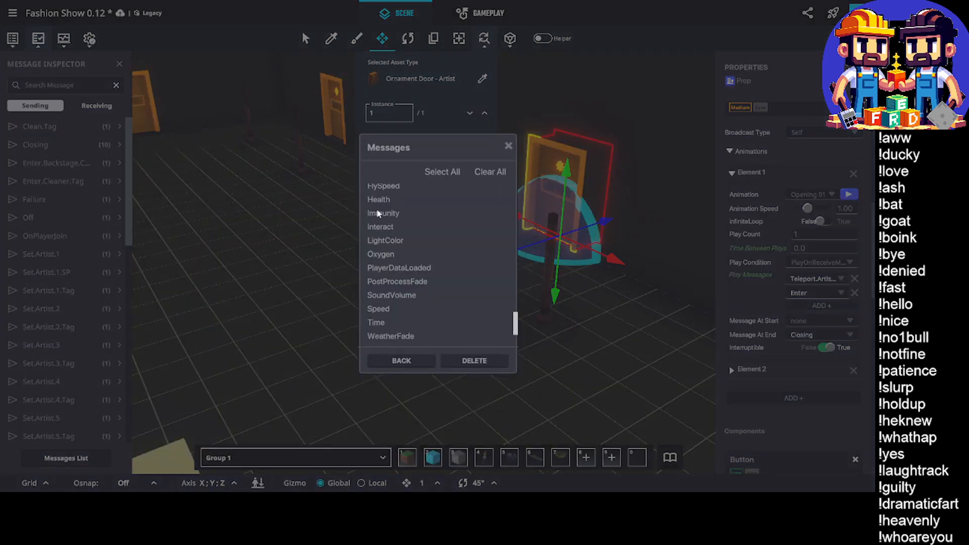
{"action": "left_click_drag", "start_coordinate": [516, 317], "coordinate": [513, 280]}
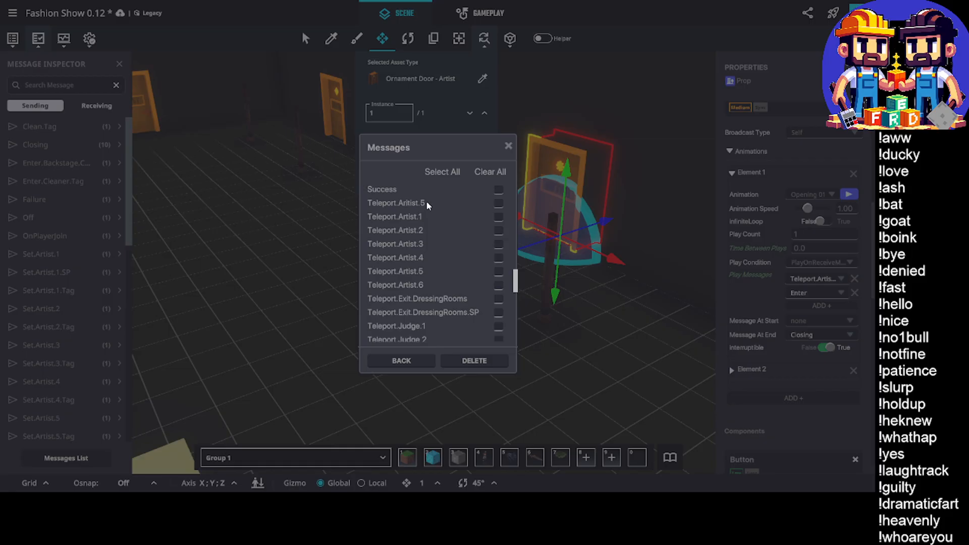
{"action": "left_click", "coordinate": [498, 204]}
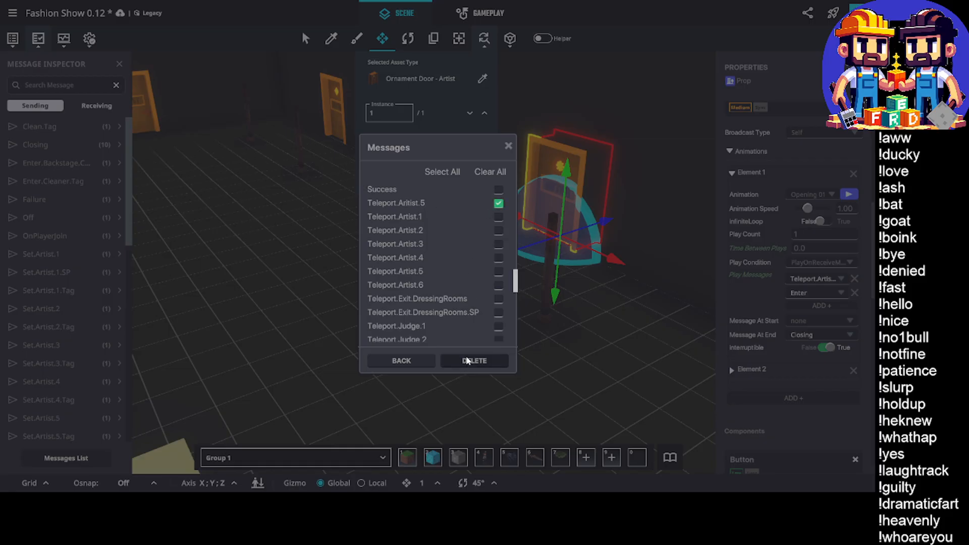
{"action": "left_click", "coordinate": [466, 361]}
{"action": "left_click", "coordinate": [475, 280]}
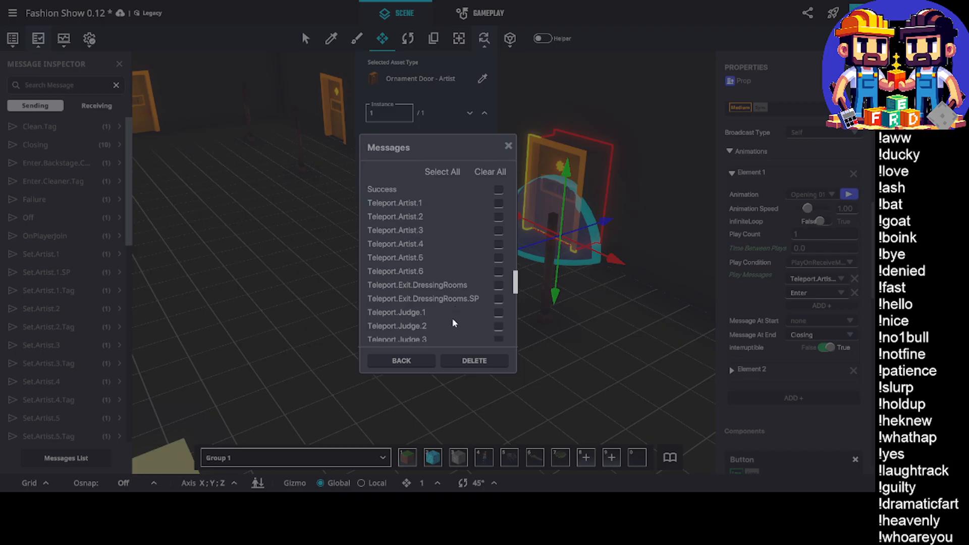
{"action": "scroll", "coordinate": [453, 323], "scroll_direction": "down", "scroll_amount": 1}
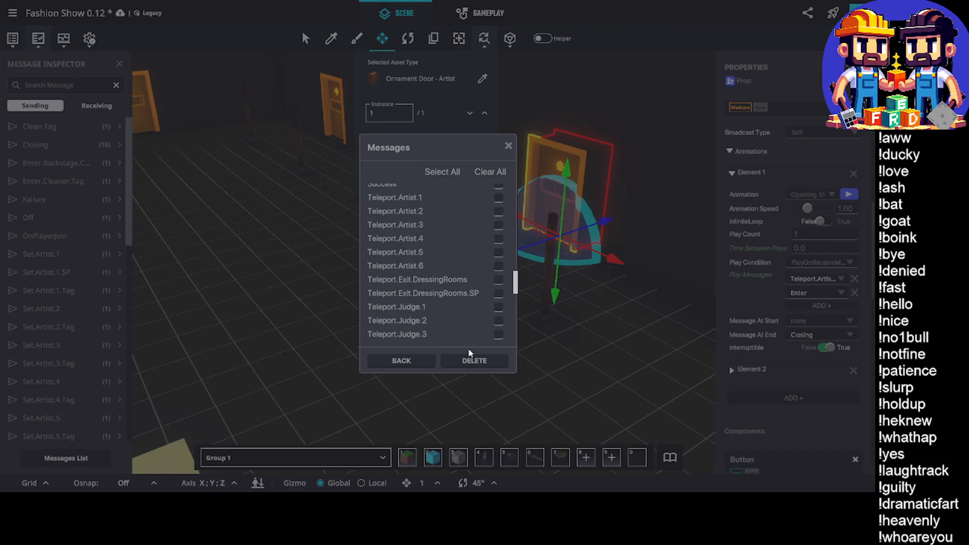
{"action": "left_click", "coordinate": [415, 361]}
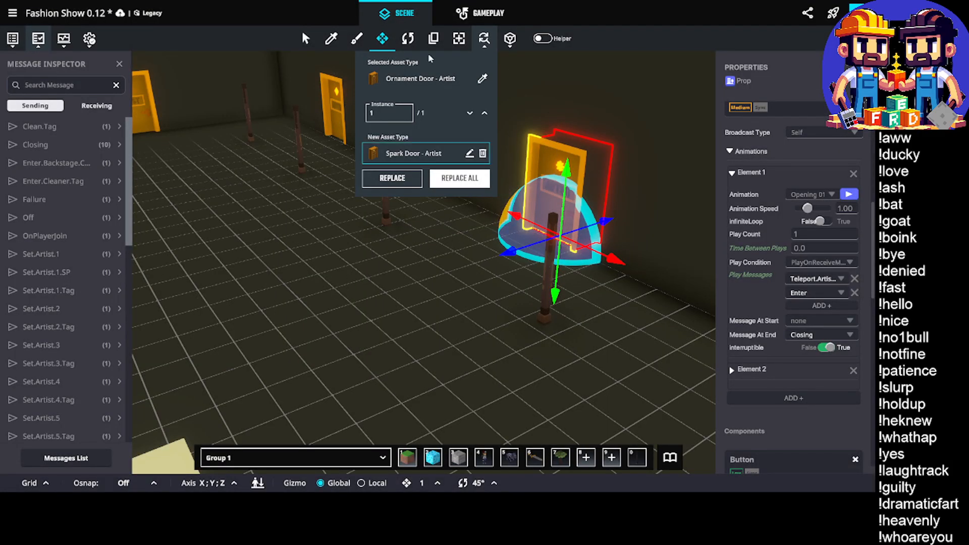
{"action": "left_click", "coordinate": [484, 38]}
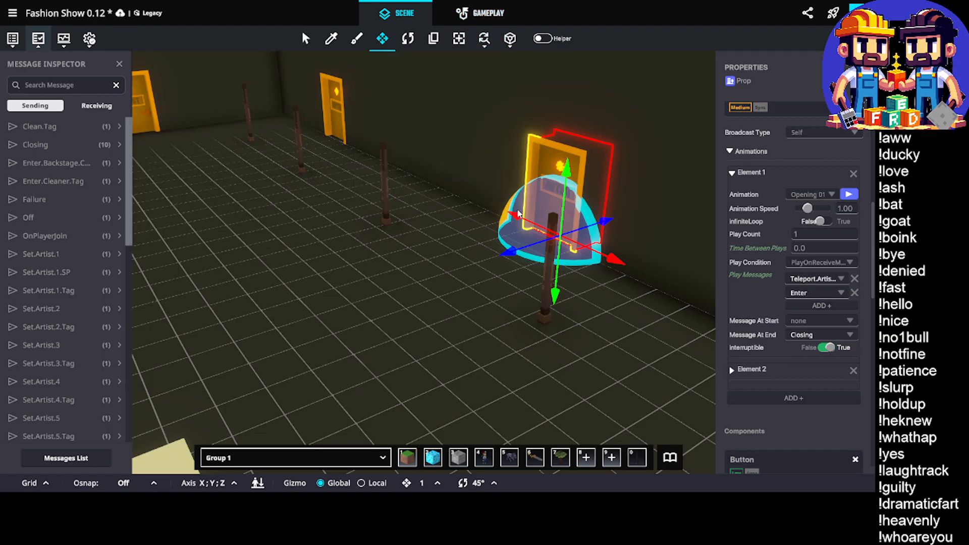
Check the Teleport messages available for the Ornament Door's opening animation and which one is assigned
{"action": "left_click", "coordinate": [841, 279]}
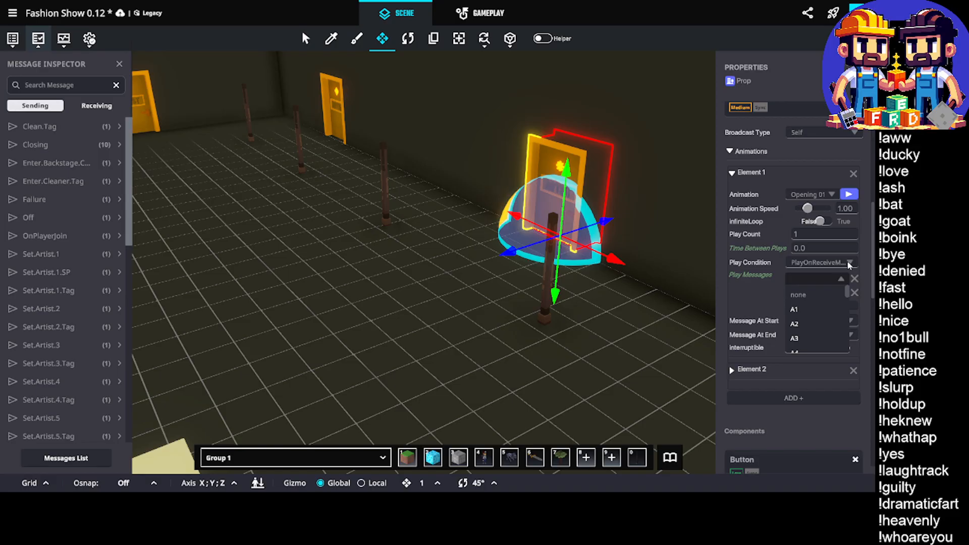
{"action": "type", "text": "teleport"}
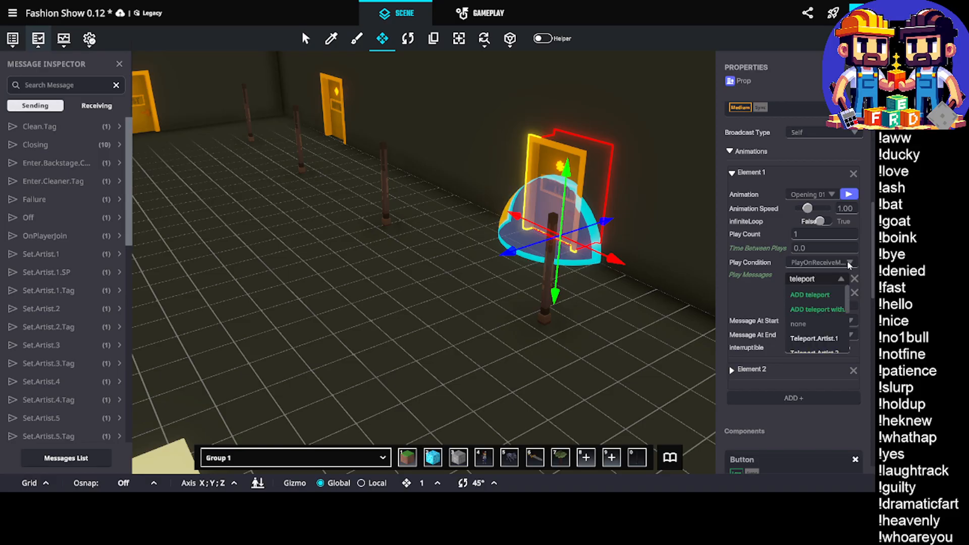
{"action": "scroll", "coordinate": [820, 349], "scroll_direction": "down", "scroll_amount": 4}
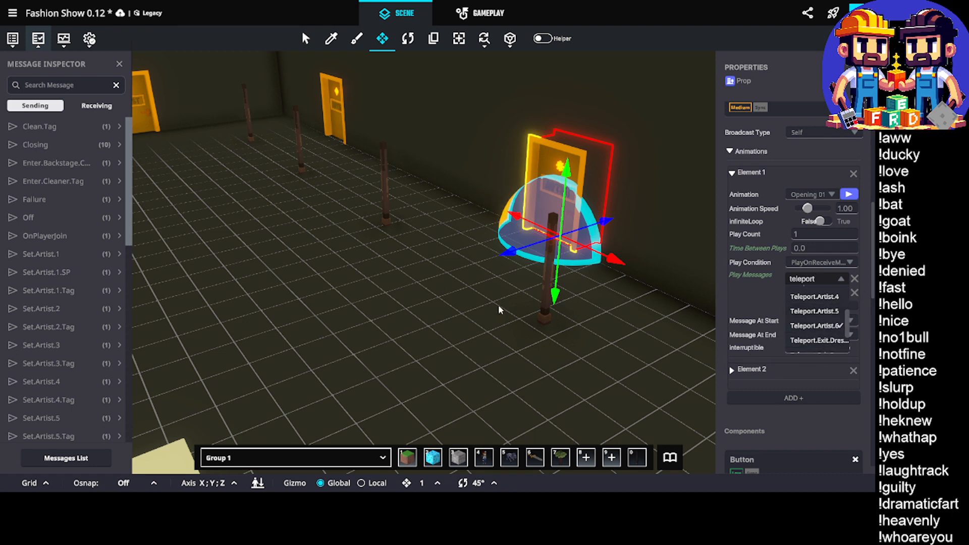
{"action": "left_click", "coordinate": [488, 342]}
Select the artist door with the four-pointed star farther along the wall and bring up its opening animation's play message settings
{"action": "scroll", "coordinate": [528, 319], "scroll_direction": "down", "scroll_amount": 3}
{"action": "scroll", "coordinate": [528, 321], "scroll_direction": "down", "scroll_amount": 3}
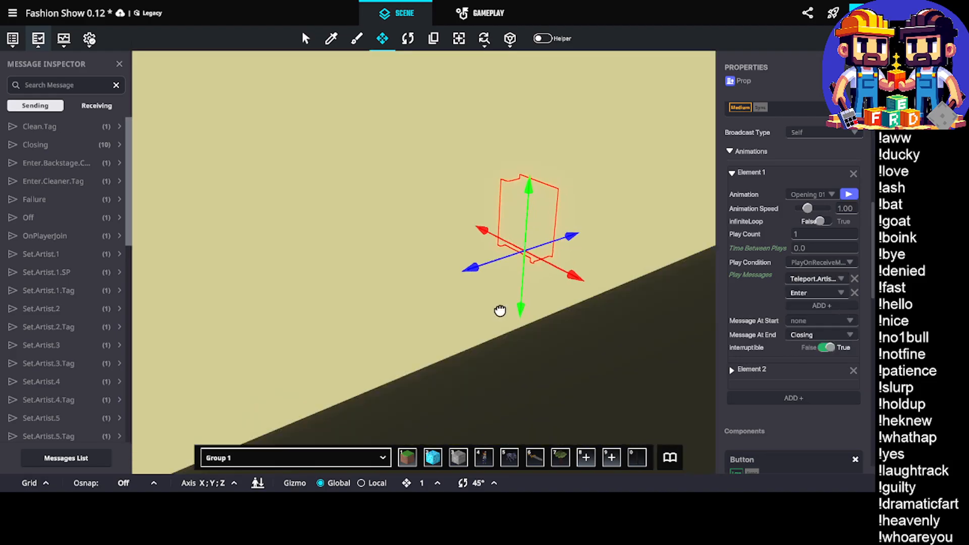
{"action": "key", "text": "f"}
{"action": "right_click_drag", "start_coordinate": [452, 298], "coordinate": [715, 287]}
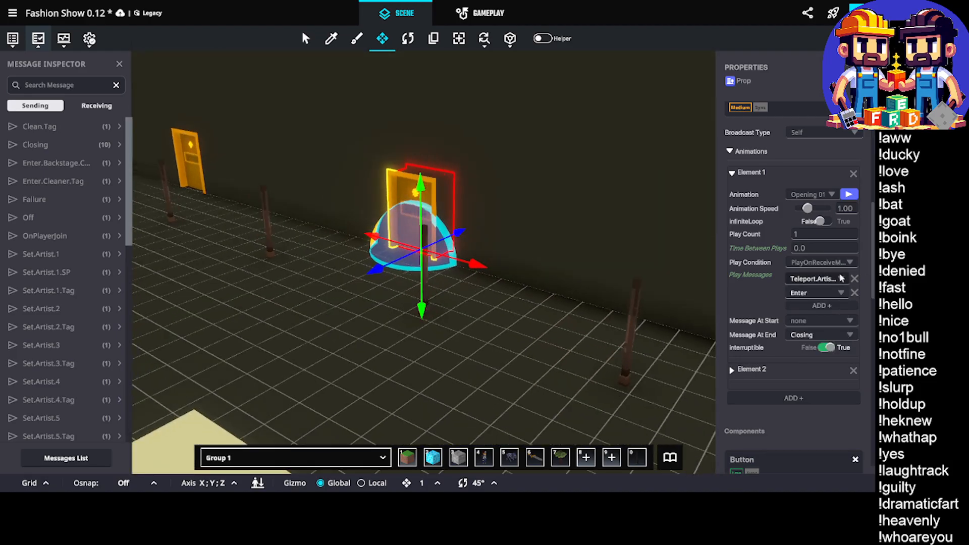
{"action": "middle_click_drag", "start_coordinate": [537, 287], "coordinate": [497, 294]}
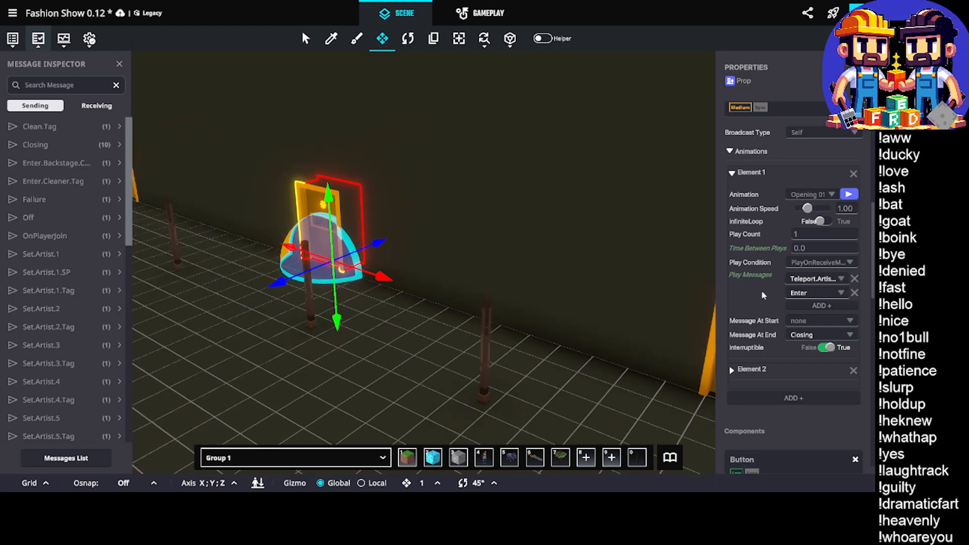
{"action": "scroll", "coordinate": [818, 314], "scroll_direction": "up", "scroll_amount": 6}
{"action": "middle_click_drag", "start_coordinate": [582, 316], "coordinate": [456, 262]}
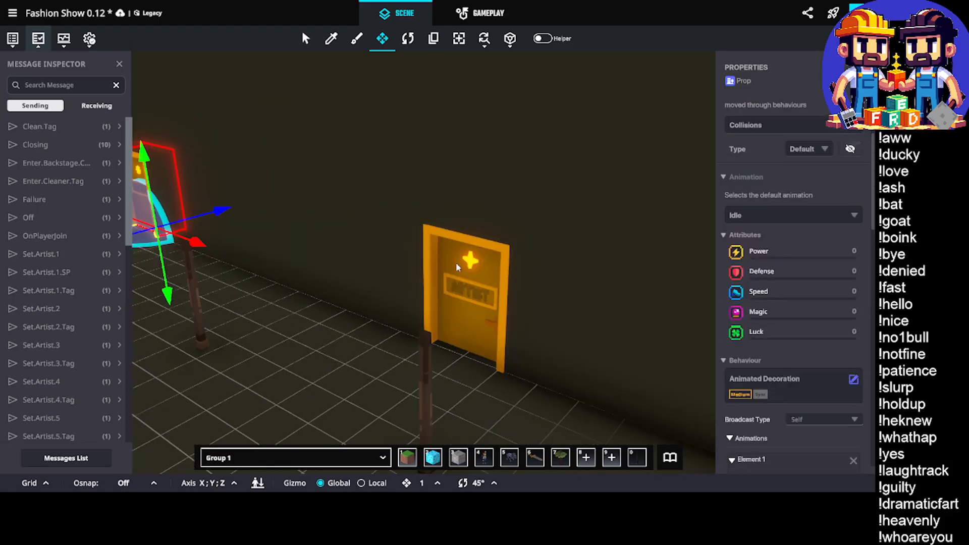
{"action": "left_click", "coordinate": [456, 262]}
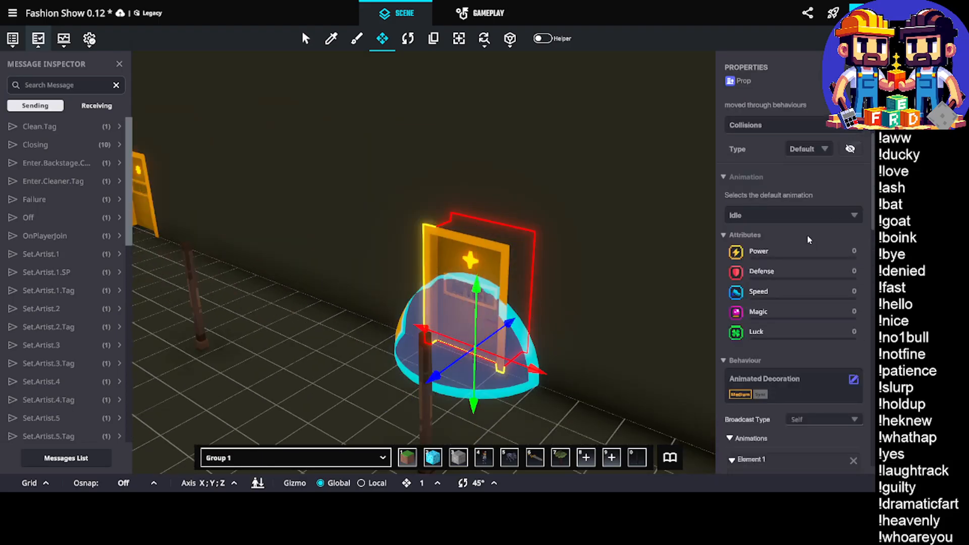
{"action": "scroll", "coordinate": [782, 262], "scroll_direction": "down", "scroll_amount": 6}
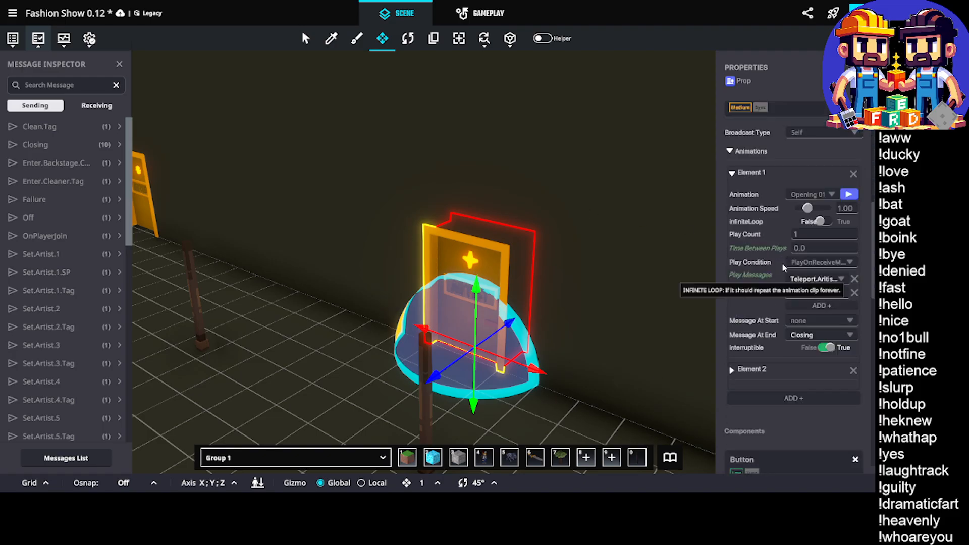
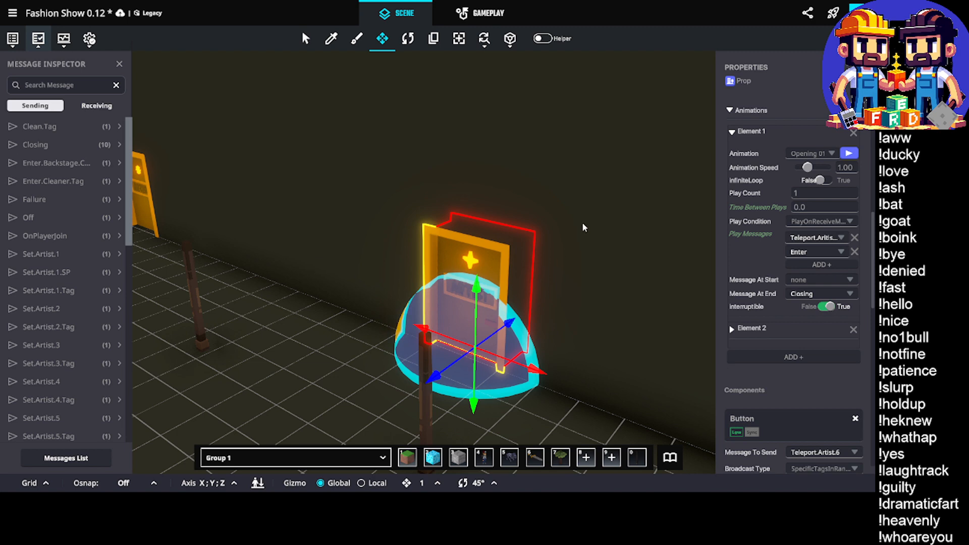
Remove the misspelled Teleport.Aritist.5 play message from the opening animation of the artist door with the four-pointed star
{"action": "middle_click_drag", "start_coordinate": [560, 225], "coordinate": [583, 221]}
{"action": "scroll", "coordinate": [570, 223], "scroll_direction": "down", "scroll_amount": 3}
{"action": "right_click_drag", "start_coordinate": [505, 273], "coordinate": [538, 263]}
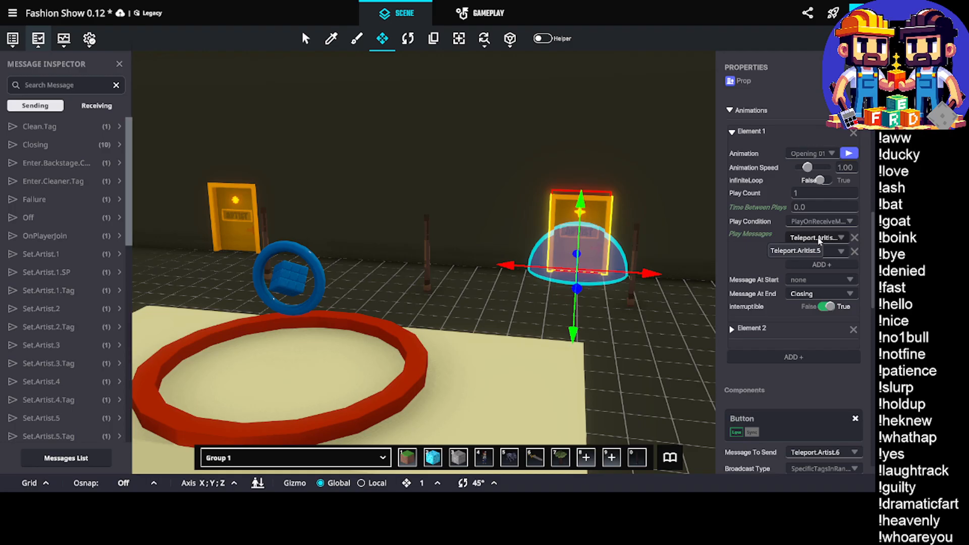
{"action": "left_click", "coordinate": [853, 237]}
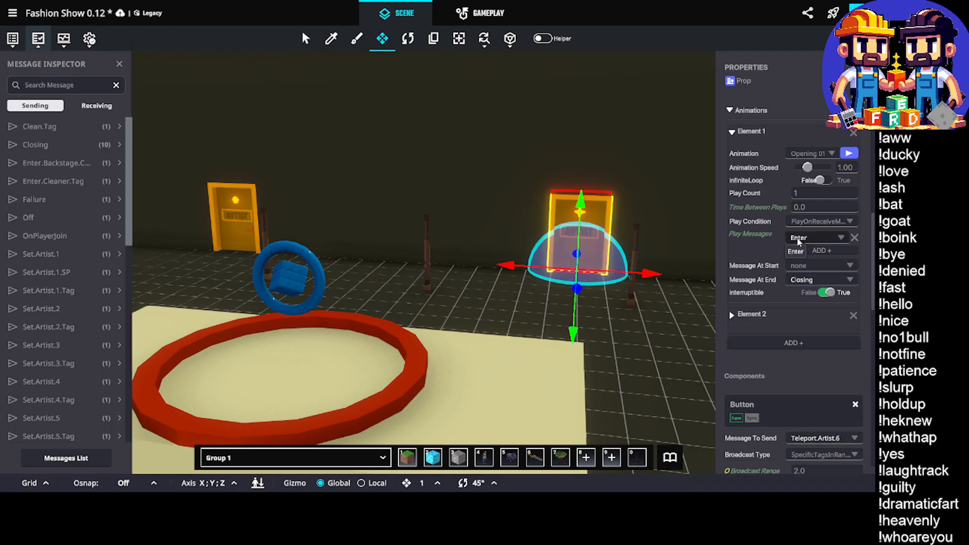
Select the Artist Five door and set the first play message of its opening animation to Teleport.Artist.5
{"action": "mouse_move", "coordinate": [530, 244]}
{"action": "middle_mouse_down"}
{"action": "mouse_move", "coordinate": [497, 260]}
{"action": "mouse_move", "coordinate": [490, 252]}
{"action": "mouse_move", "coordinate": [533, 253]}
{"action": "middle_mouse_up"}
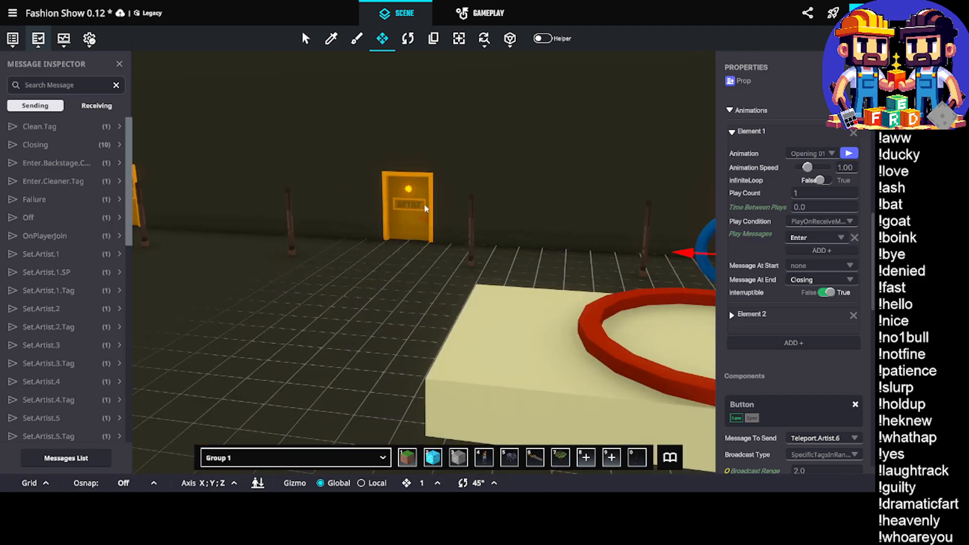
{"action": "left_click", "coordinate": [422, 207]}
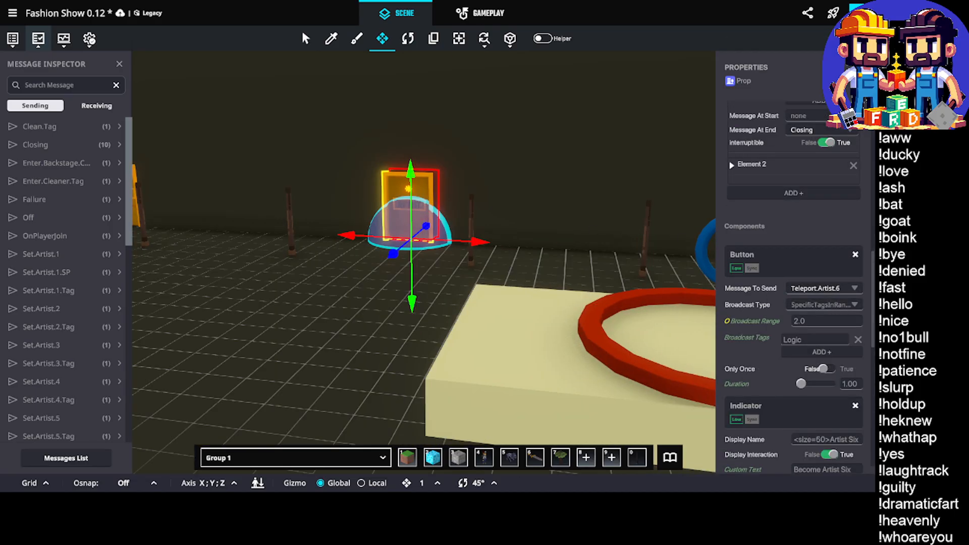
{"action": "middle_click_drag", "start_coordinate": [334, 221], "coordinate": [397, 225]}
{"action": "left_click", "coordinate": [357, 217]}
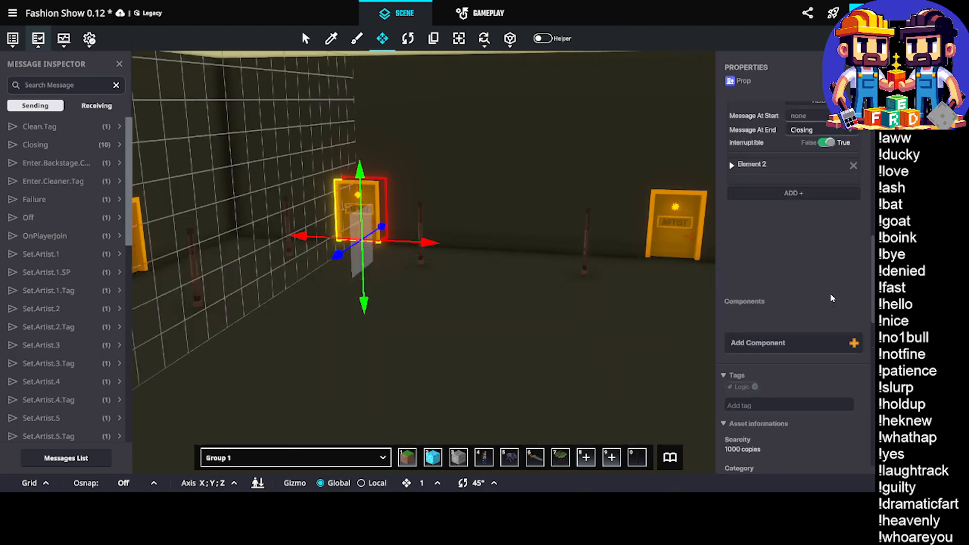
{"action": "scroll", "coordinate": [836, 333], "scroll_direction": "down", "scroll_amount": 5}
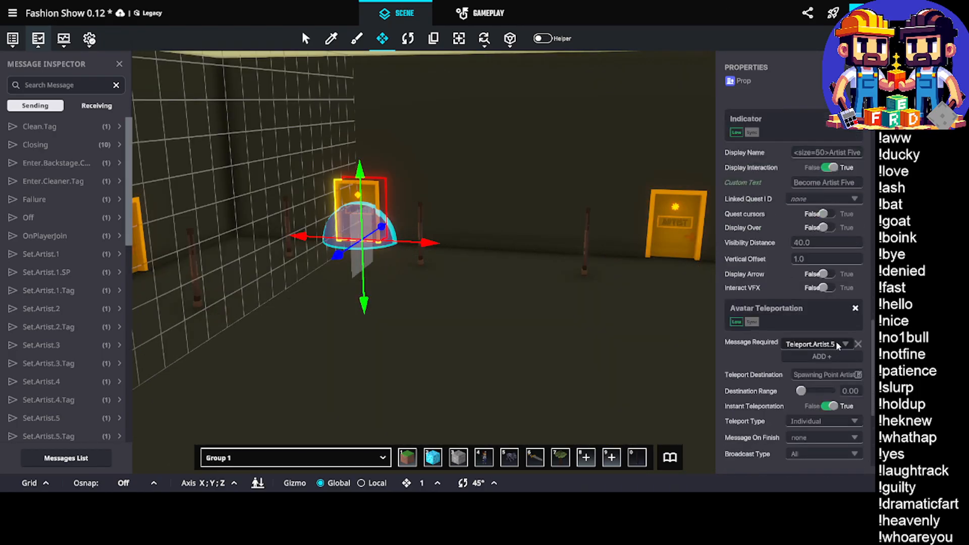
{"action": "scroll", "coordinate": [838, 348], "scroll_direction": "up", "scroll_amount": 5}
{"action": "scroll", "coordinate": [840, 353], "scroll_direction": "up", "scroll_amount": 6}
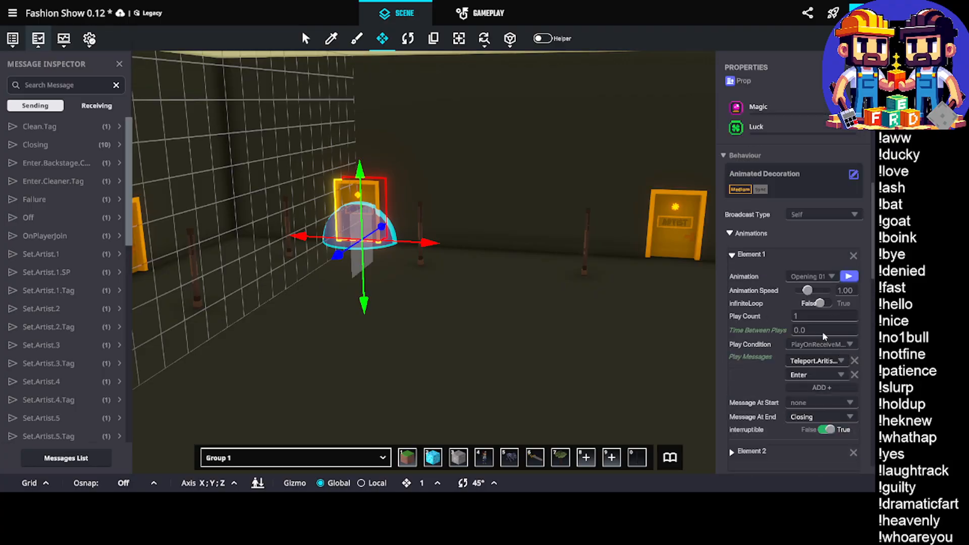
{"action": "left_click", "coordinate": [827, 362]}
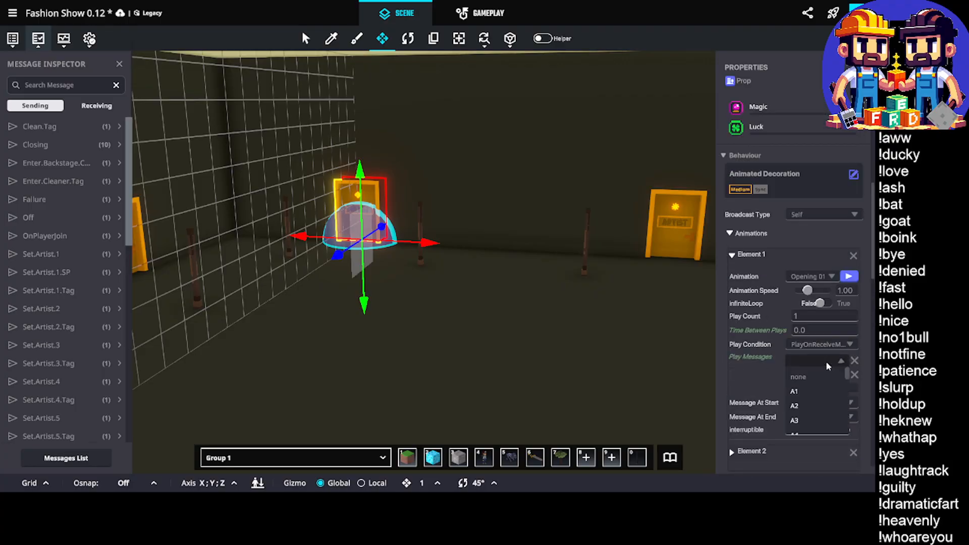
{"action": "type", "text": "Te"}
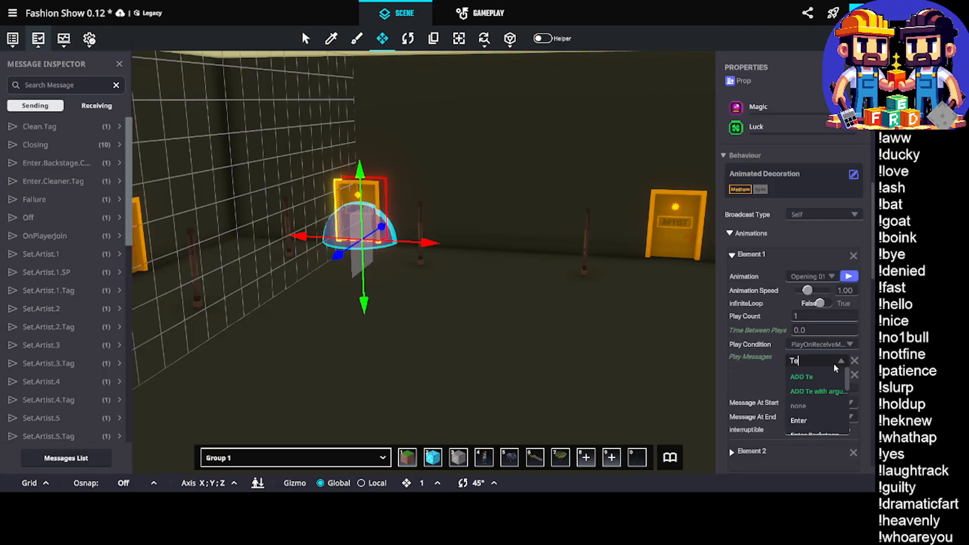
{"action": "type", "text": "leport.Ar"}
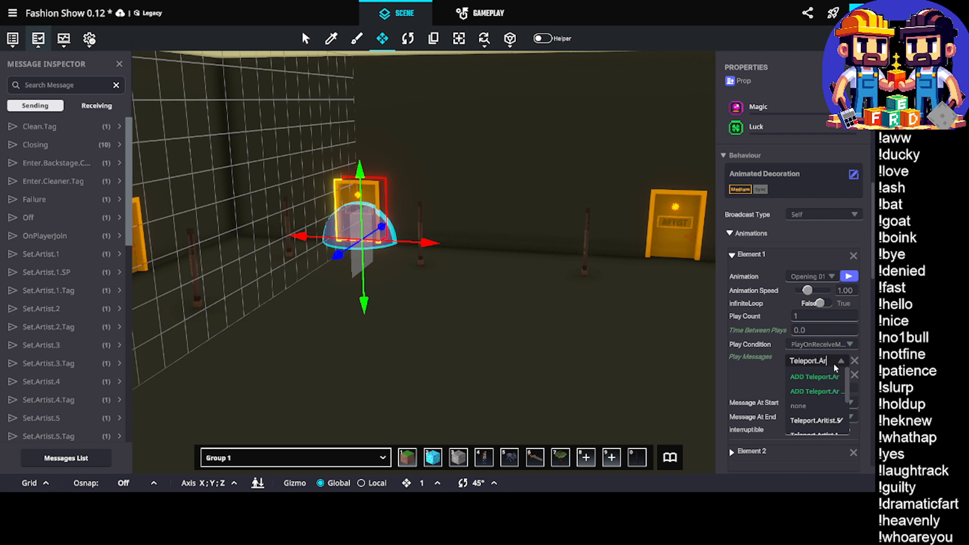
{"action": "type", "text": "tist.5"}
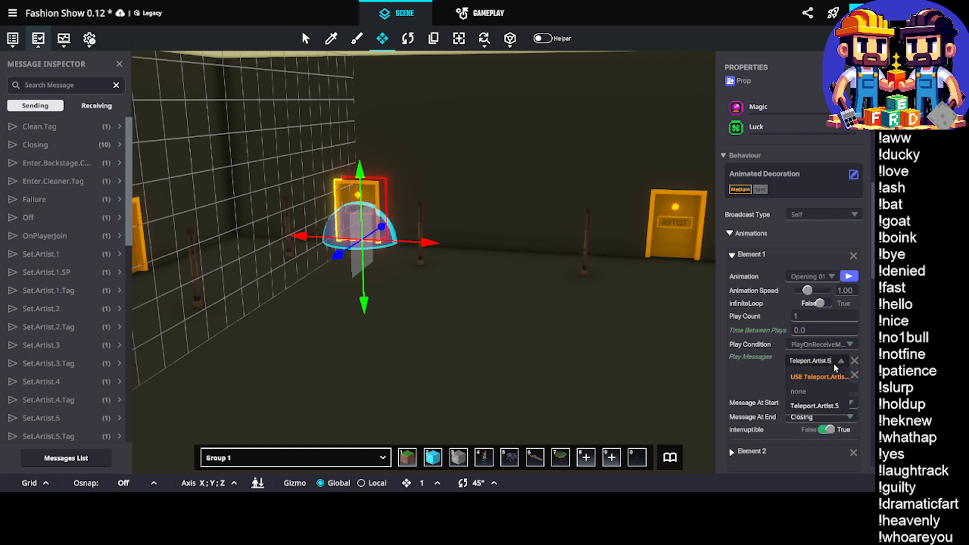
{"action": "left_click", "coordinate": [827, 408]}
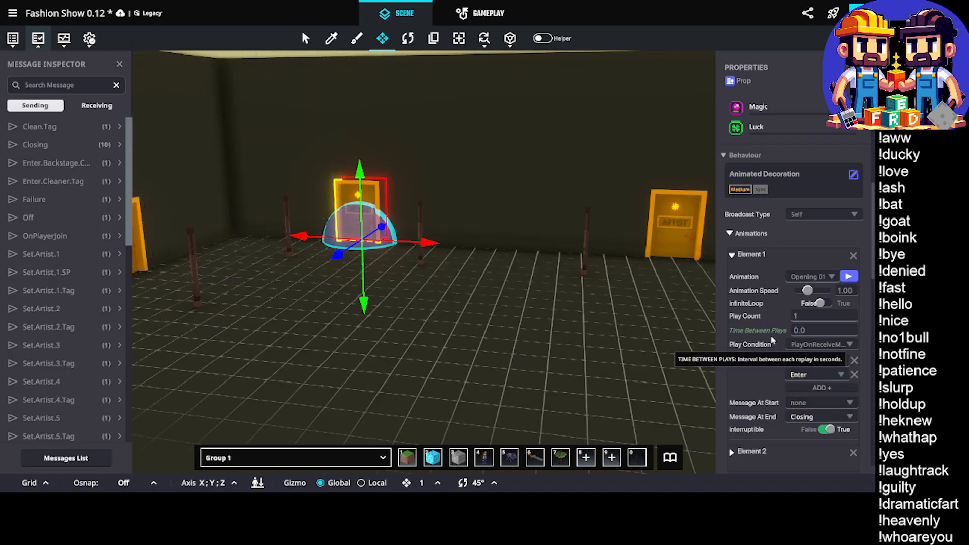
Check the messages and labels in the Artist Five door's Button, Indicator and Avatar Teleportation components
{"action": "scroll", "coordinate": [397, 182], "scroll_direction": "up", "scroll_amount": 3}
{"action": "scroll", "coordinate": [439, 193], "scroll_direction": "up", "scroll_amount": 2}
{"action": "scroll", "coordinate": [570, 227], "scroll_direction": "down", "scroll_amount": 5}
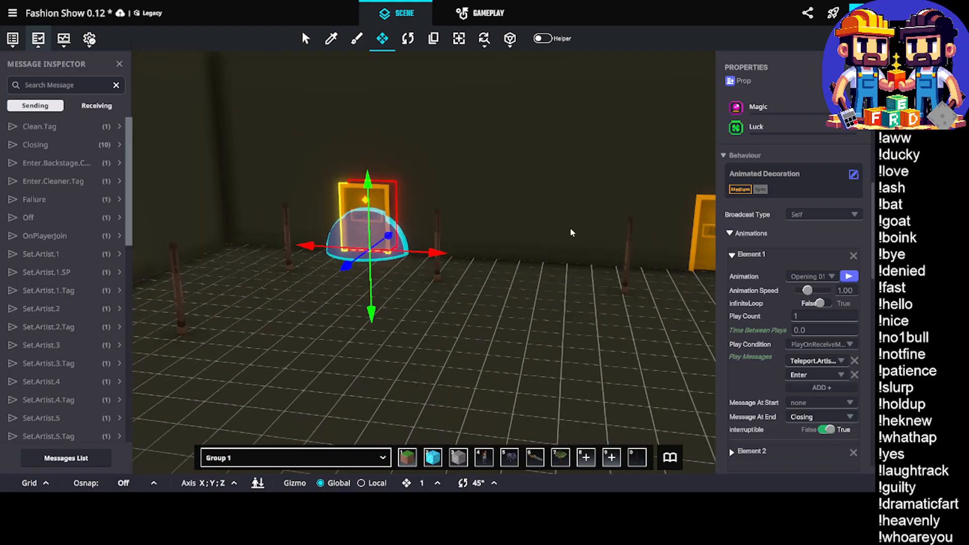
{"action": "scroll", "coordinate": [809, 340], "scroll_direction": "down", "scroll_amount": 5}
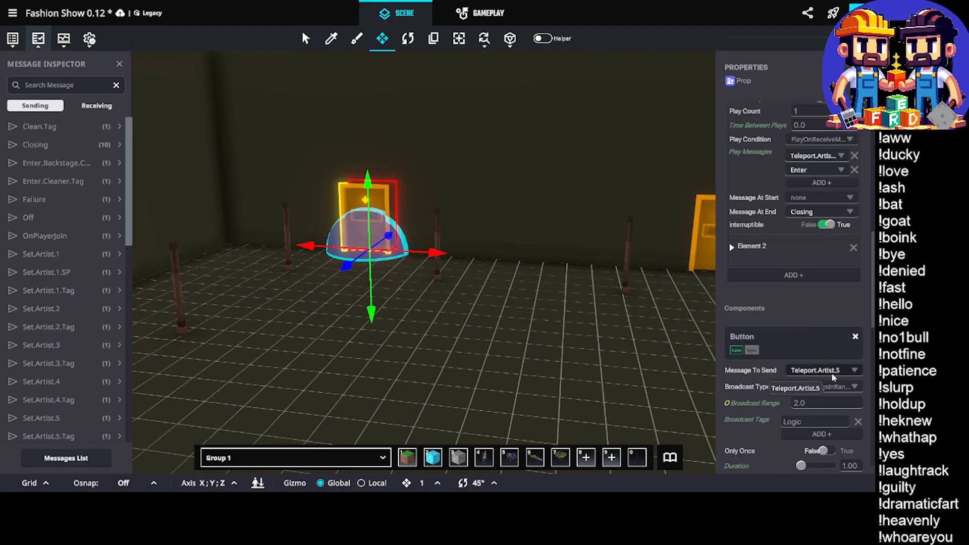
{"action": "scroll", "coordinate": [831, 375], "scroll_direction": "down", "scroll_amount": 5}
{"action": "scroll", "coordinate": [834, 355], "scroll_direction": "up", "scroll_amount": 1}
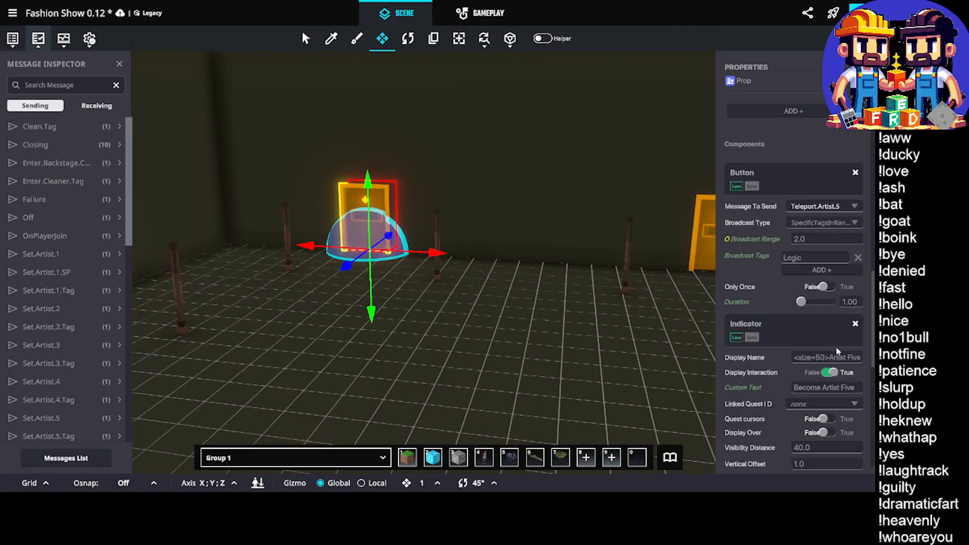
{"action": "scroll", "coordinate": [839, 367], "scroll_direction": "down", "scroll_amount": 5}
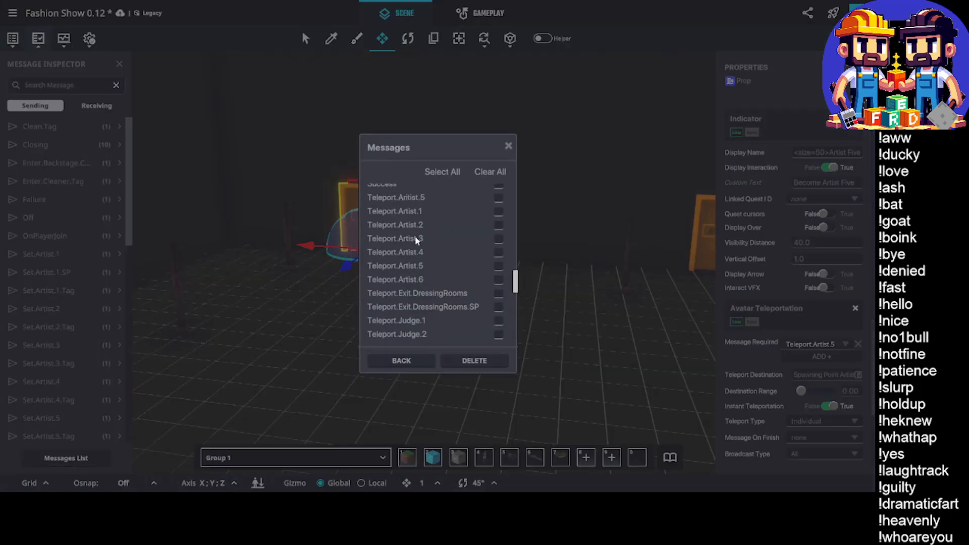
Delete the misspelled message Teleport.Aritist.5 from the project's messages list and close the list
{"action": "left_click", "coordinate": [474, 361]}
{"action": "left_click", "coordinate": [500, 281]}
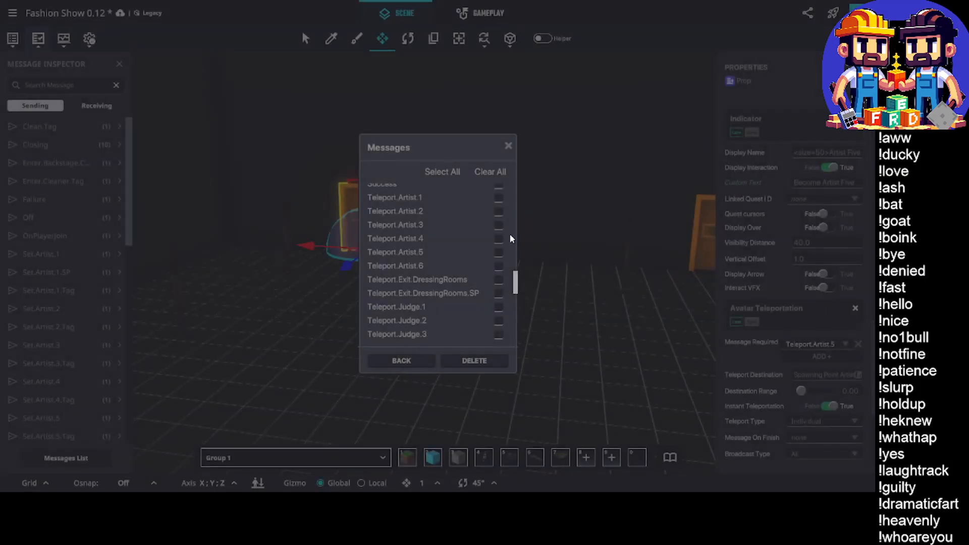
{"action": "left_click", "coordinate": [508, 147]}
Select the artist door with the four-pointed star and review its name, opening animation, button, indicator and teleportation settings
{"action": "middle_click_drag", "start_coordinate": [551, 262], "coordinate": [304, 250]}
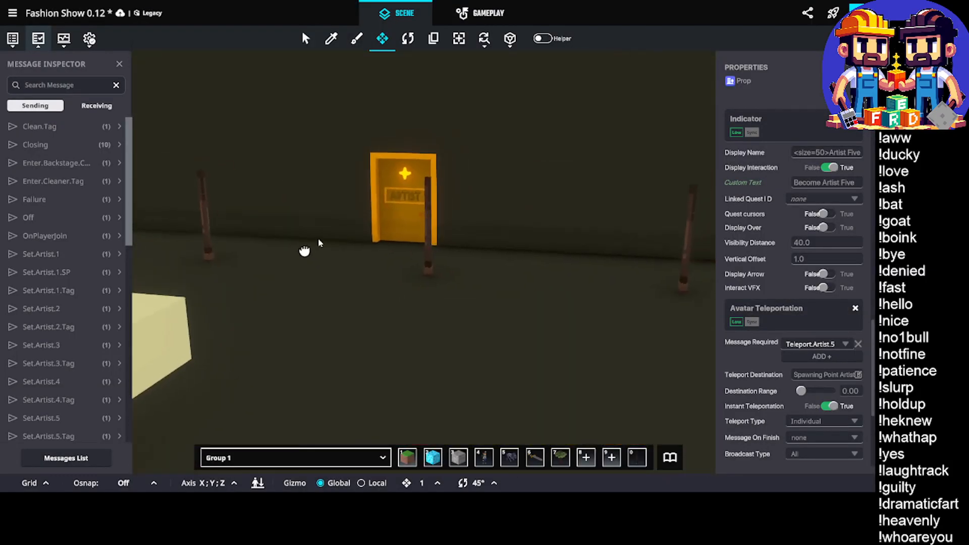
{"action": "left_click", "coordinate": [379, 163]}
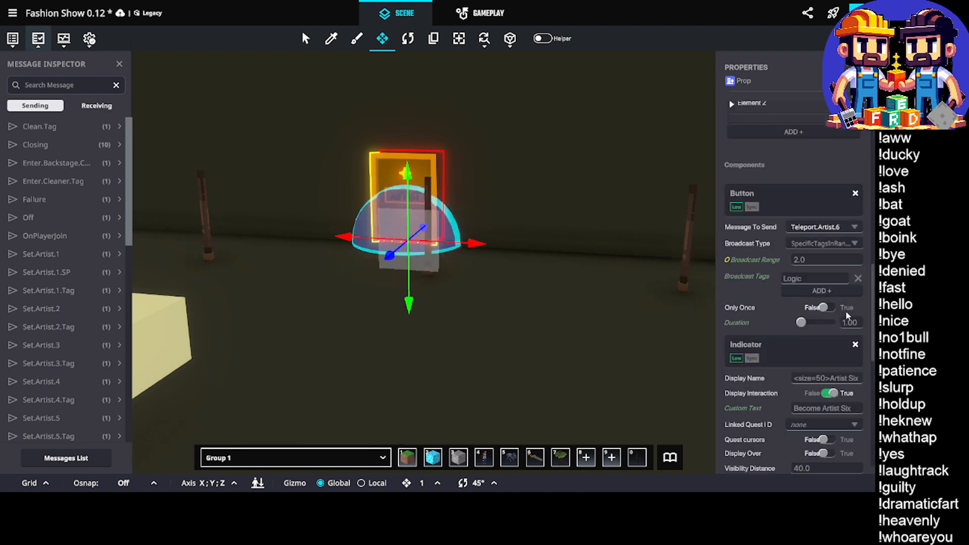
{"action": "scroll", "coordinate": [842, 328], "scroll_direction": "down", "scroll_amount": 4}
{"action": "scroll", "coordinate": [843, 363], "scroll_direction": "down", "scroll_amount": 3}
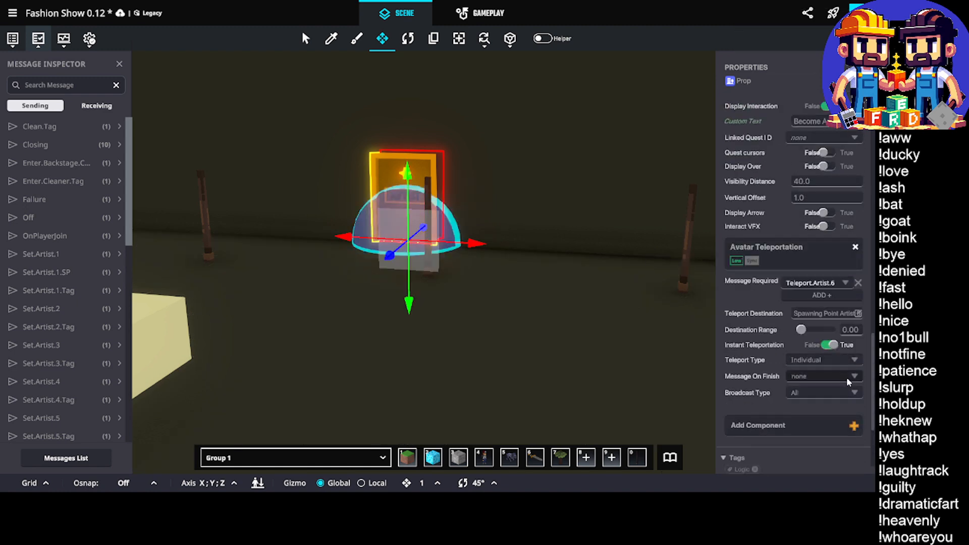
{"action": "scroll", "coordinate": [846, 377], "scroll_direction": "up", "scroll_amount": 1}
{"action": "scroll", "coordinate": [846, 388], "scroll_direction": "up", "scroll_amount": 3}
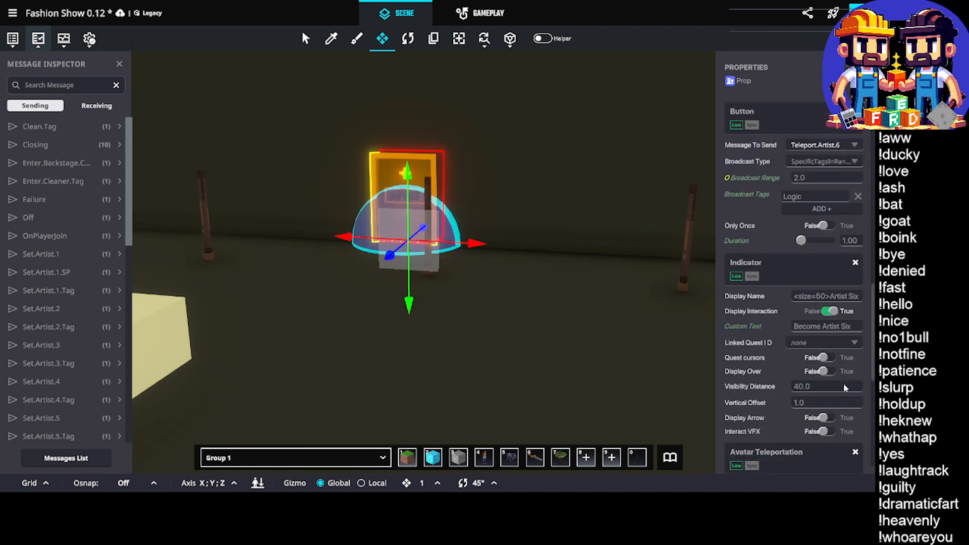
{"action": "scroll", "coordinate": [846, 387], "scroll_direction": "up", "scroll_amount": 5}
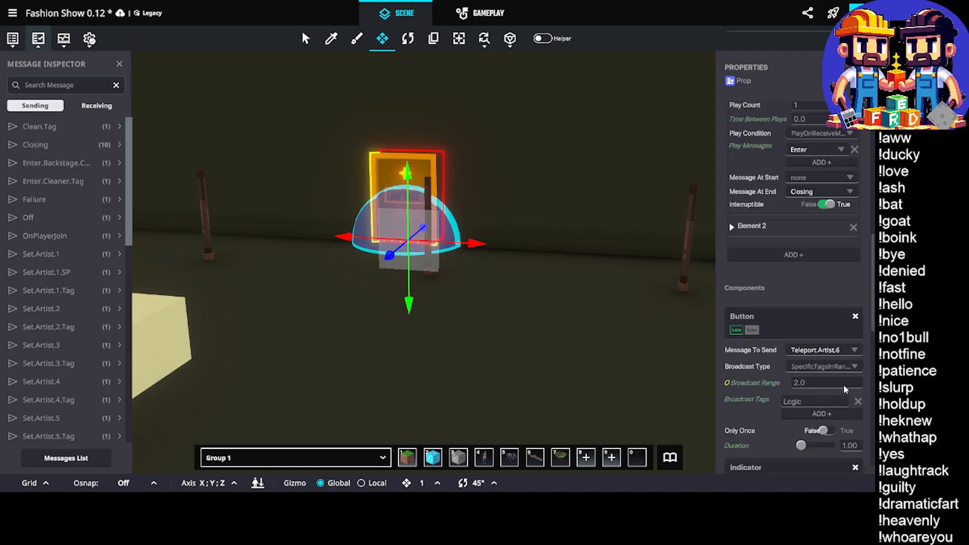
{"action": "scroll", "coordinate": [846, 390], "scroll_direction": "up", "scroll_amount": 3}
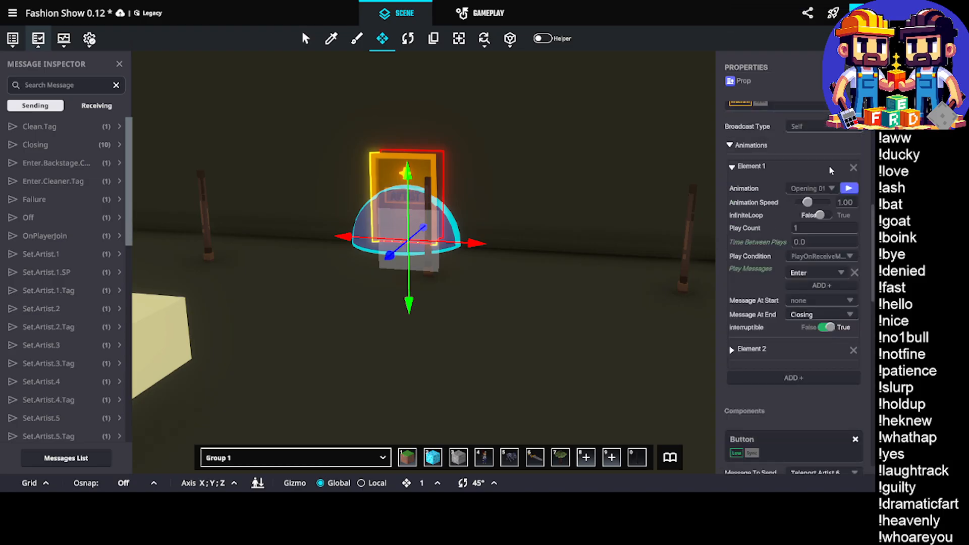
{"action": "scroll", "coordinate": [813, 203], "scroll_direction": "up", "scroll_amount": 6}
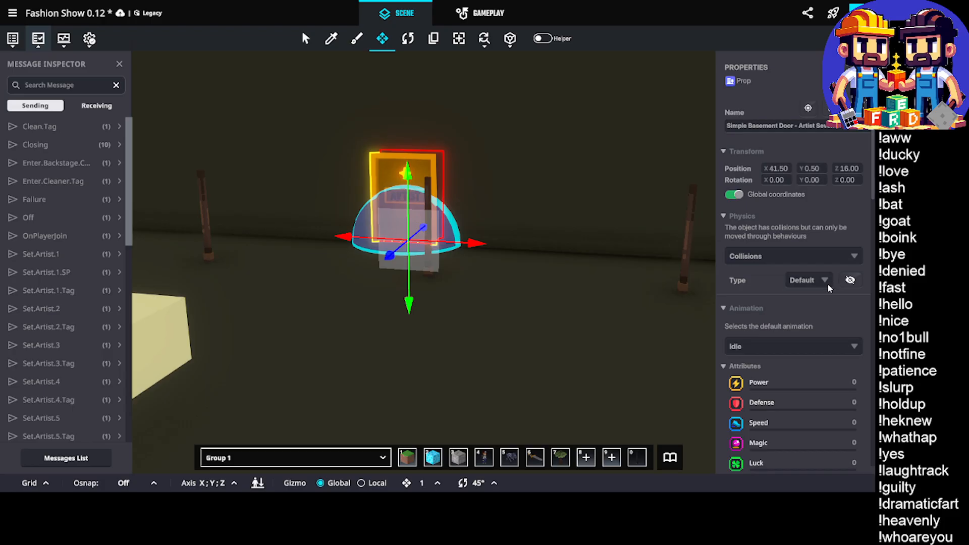
{"action": "middle_click_drag", "start_coordinate": [547, 235], "coordinate": [550, 288]}
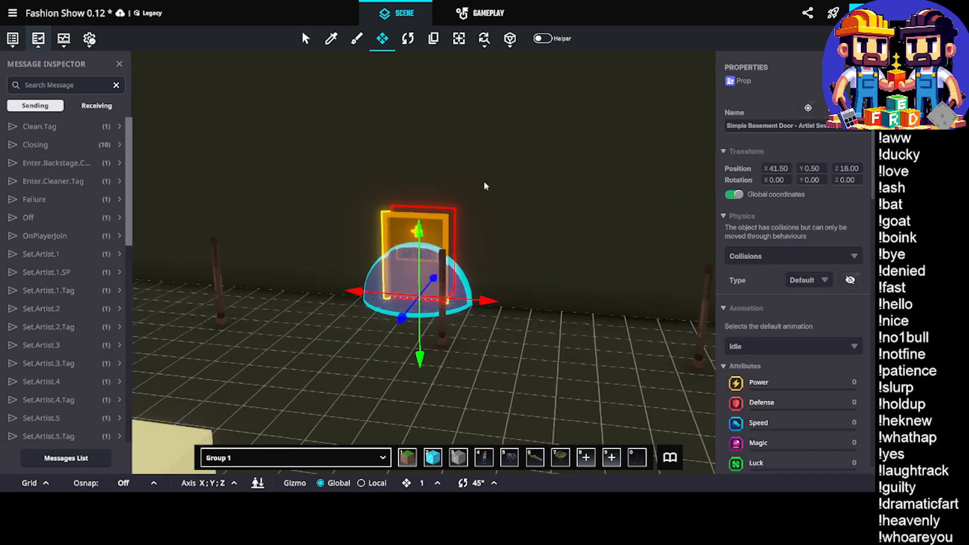
Add a second play message to the star door's opening animation and assign it the new message Teleport.Artist.7
{"action": "scroll", "coordinate": [813, 275], "scroll_direction": "down", "scroll_amount": 3}
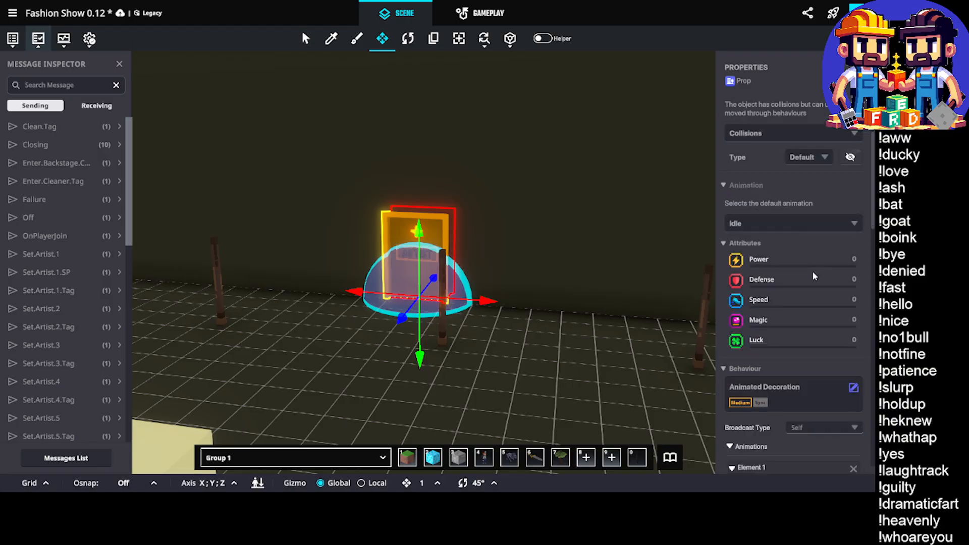
{"action": "scroll", "coordinate": [834, 223], "scroll_direction": "up", "scroll_amount": 3}
{"action": "scroll", "coordinate": [799, 163], "scroll_direction": "down", "scroll_amount": 10}
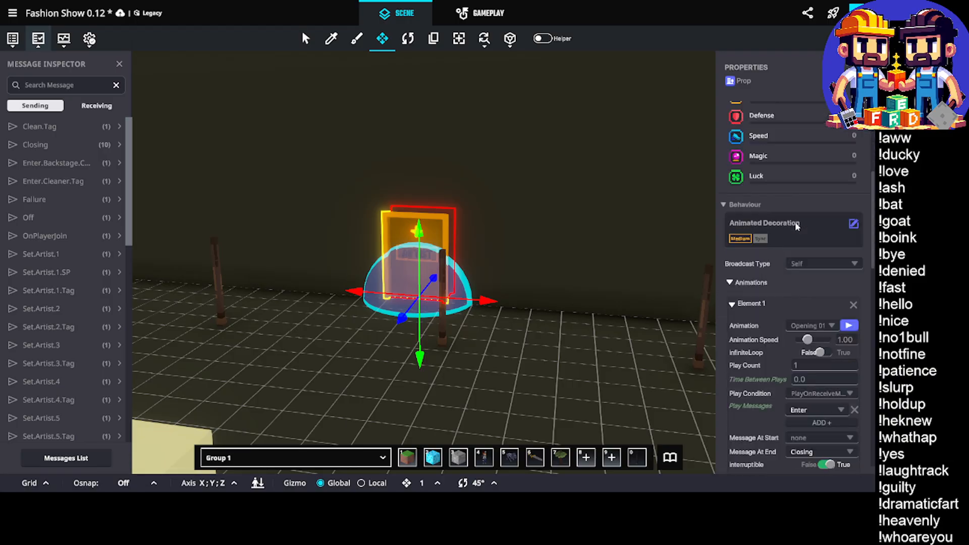
{"action": "scroll", "coordinate": [796, 233], "scroll_direction": "down", "scroll_amount": 2}
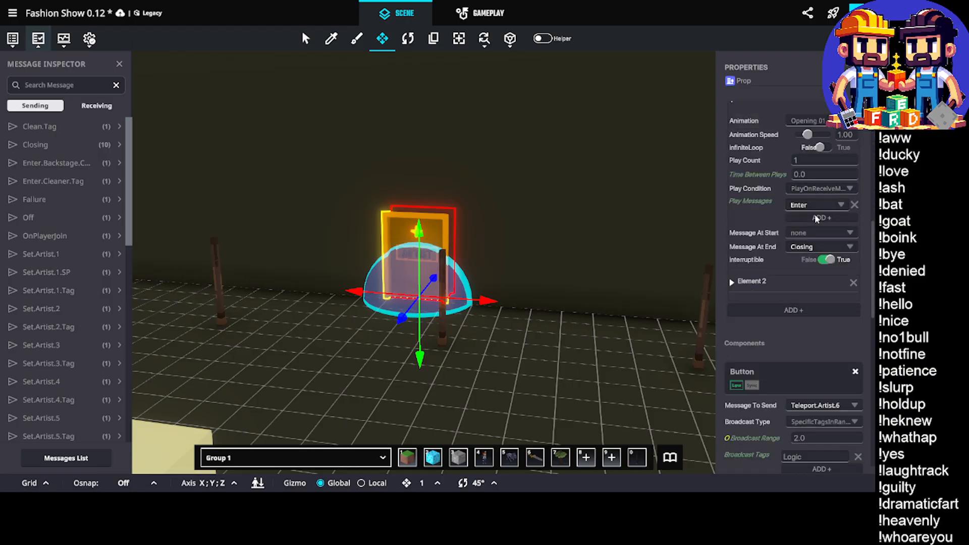
{"action": "left_click", "coordinate": [816, 218]}
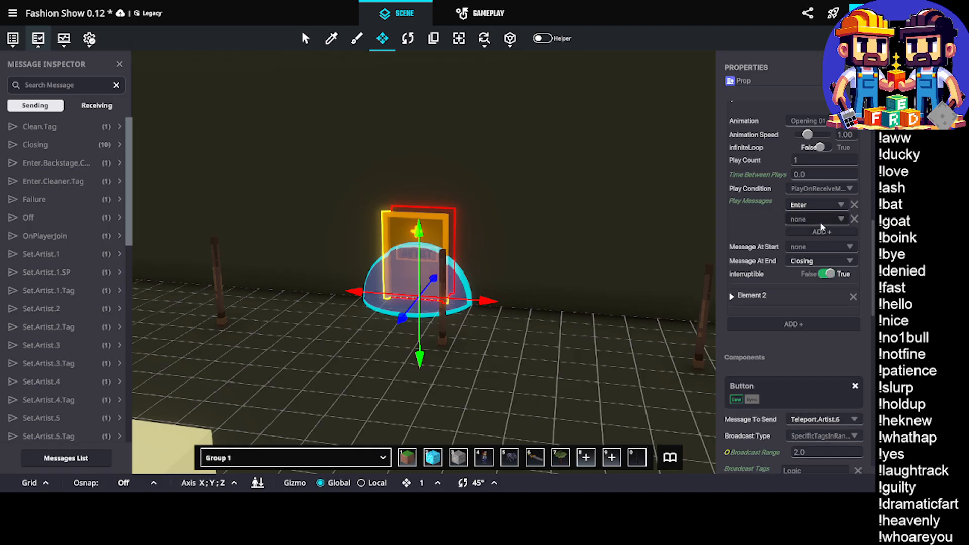
{"action": "left_click", "coordinate": [810, 219]}
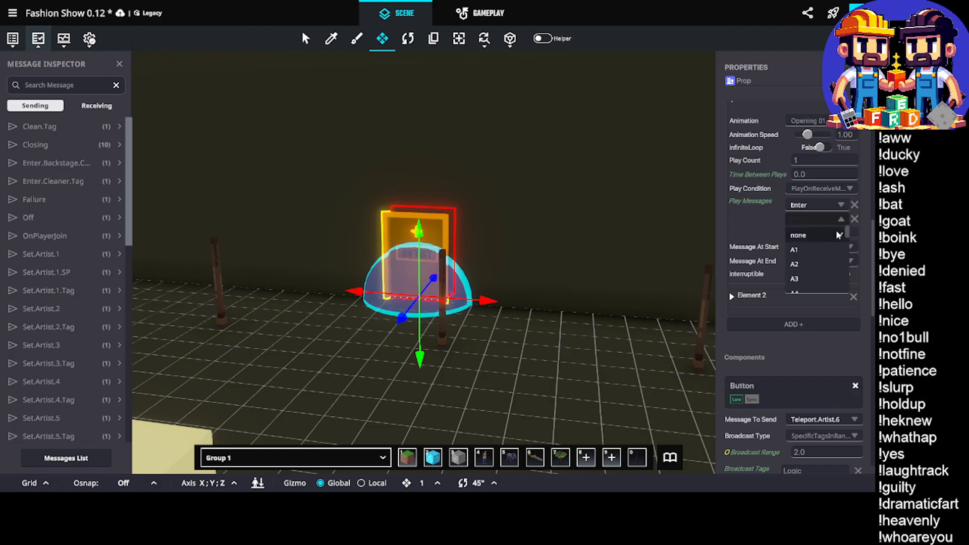
{"action": "type", "text": "Tele"}
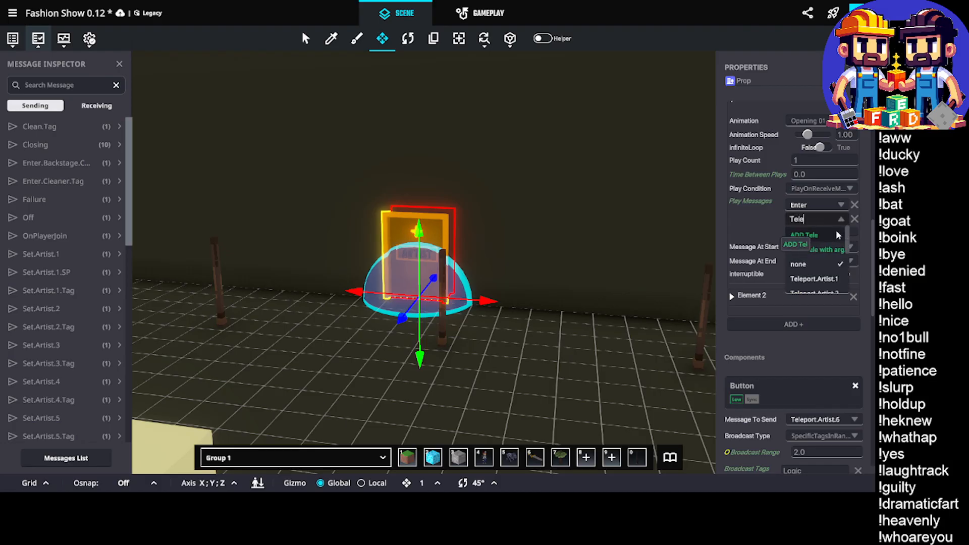
{"action": "type", "text": "port.A"}
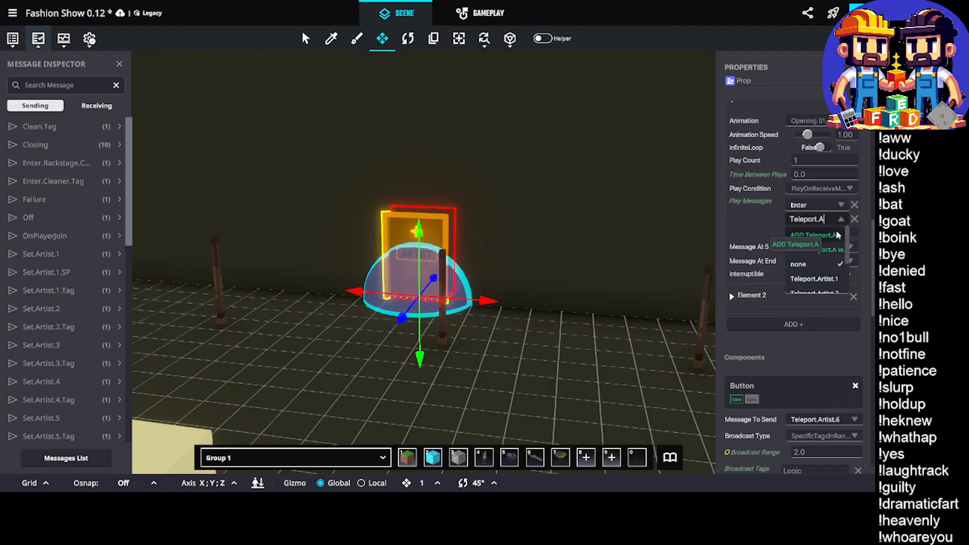
{"action": "type", "text": "rtist.7"}
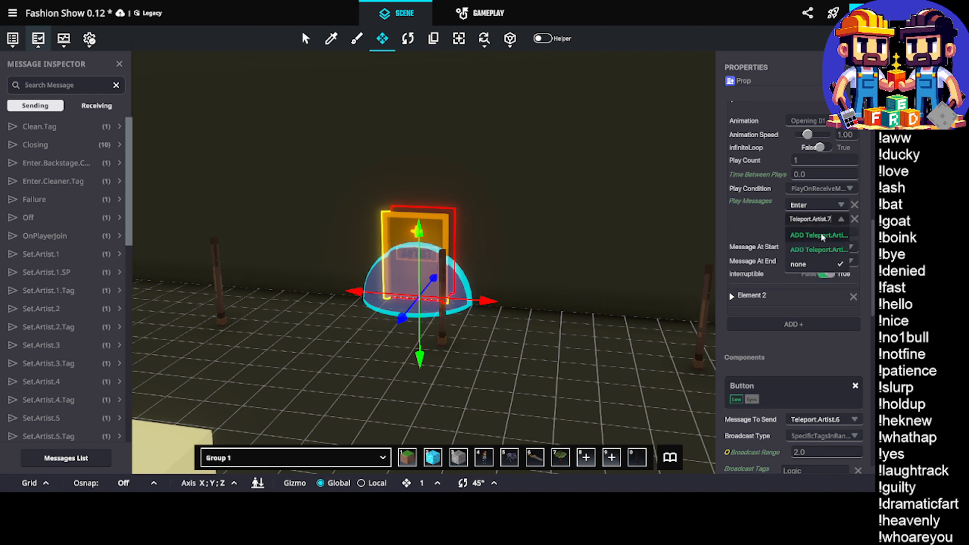
{"action": "left_click", "coordinate": [818, 235]}
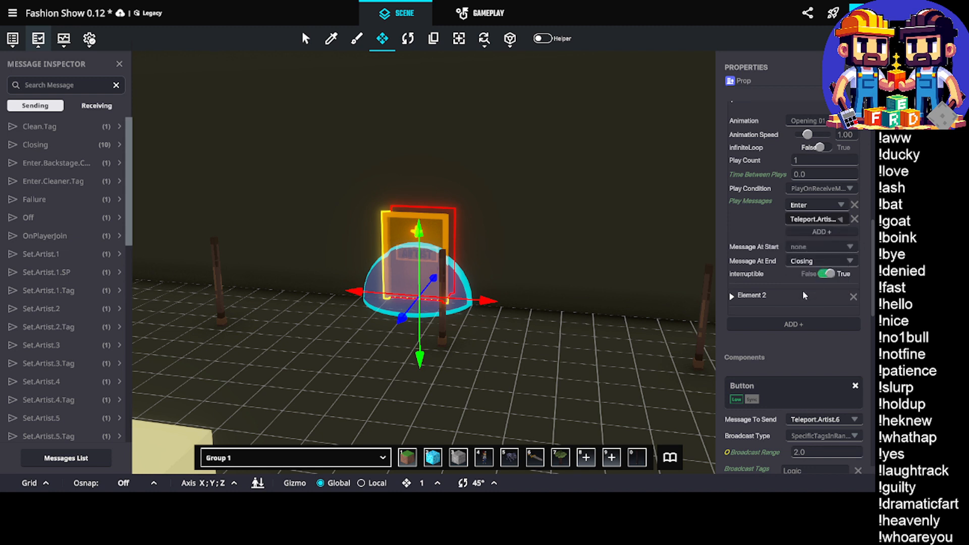
{"action": "scroll", "coordinate": [782, 307], "scroll_direction": "down", "scroll_amount": 3}
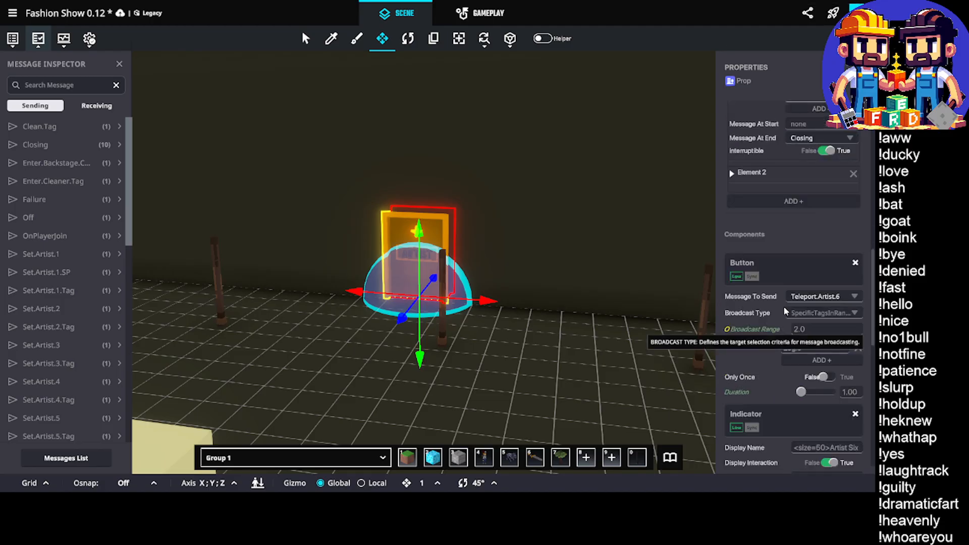
Set the star door's Button component to send the message Set.Artist.7
{"action": "left_click", "coordinate": [830, 297]}
{"action": "type", "text": "t.7"}
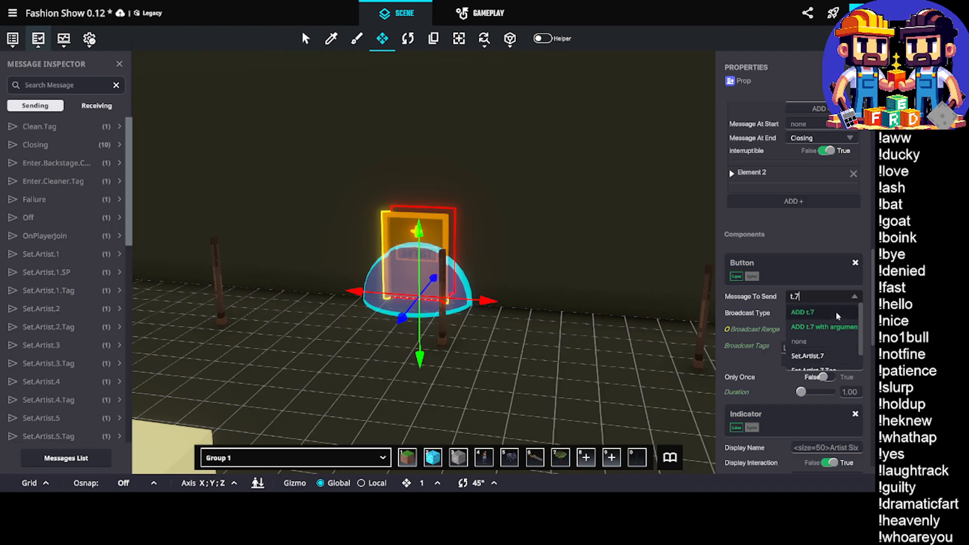
{"action": "left_click", "coordinate": [807, 356]}
Change the Indicator's display name to end in Artist Seven and its custom text to Become Artist Seven
{"action": "scroll", "coordinate": [786, 317], "scroll_direction": "down", "scroll_amount": 1}
{"action": "scroll", "coordinate": [784, 318], "scroll_direction": "down", "scroll_amount": 2}
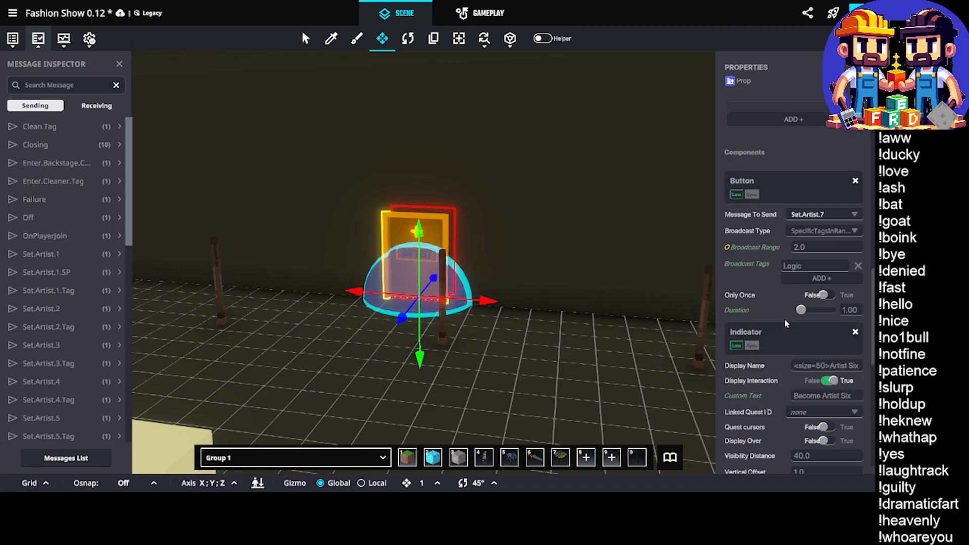
{"action": "left_click", "coordinate": [857, 326]}
{"action": "left_click", "coordinate": [852, 326]}
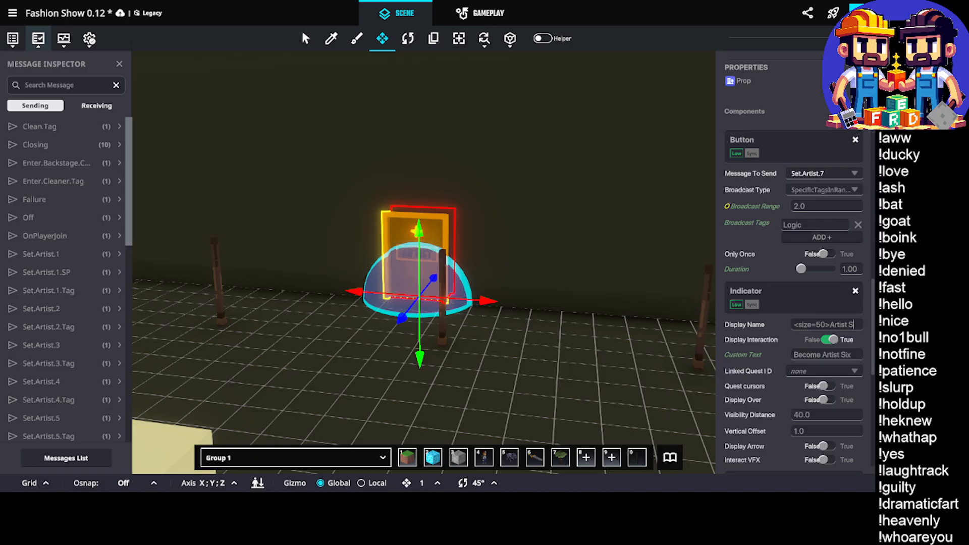
{"action": "type", "text": "Seven"}
{"action": "left_click", "coordinate": [850, 355]}
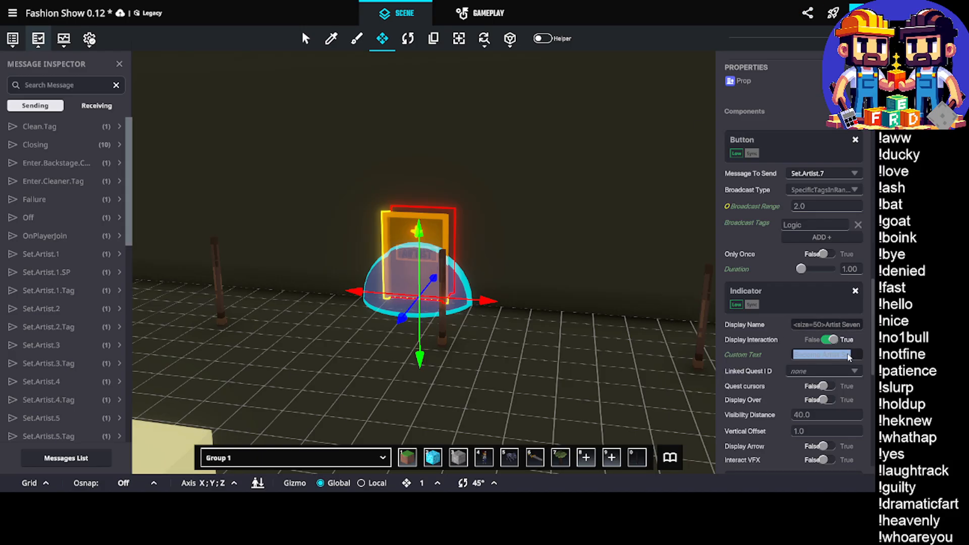
{"action": "left_click", "coordinate": [851, 356]}
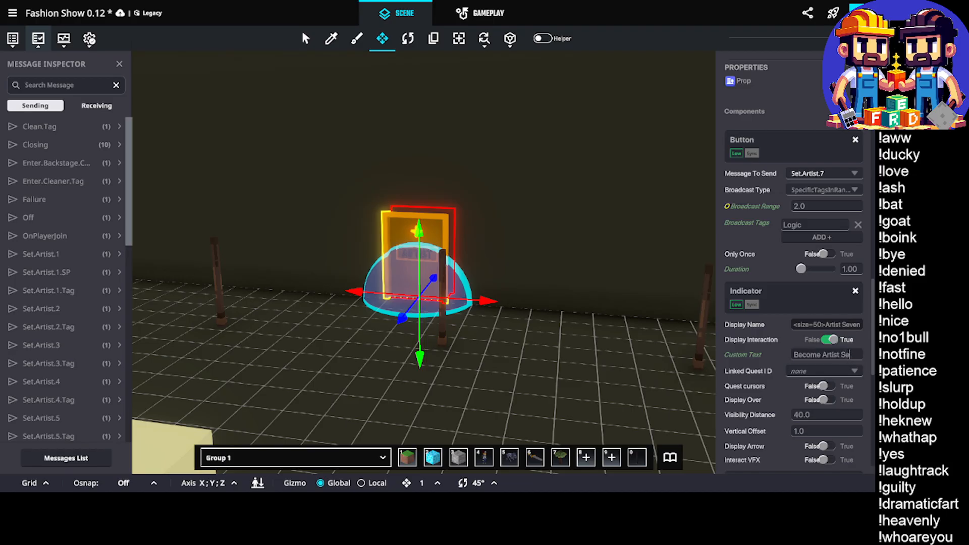
{"action": "type", "text": "Seven"}
Set the required message of the door's Avatar Teleportation component to Set.Artist.7
{"action": "scroll", "coordinate": [852, 376], "scroll_direction": "down", "scroll_amount": 3}
{"action": "left_click", "coordinate": [844, 312]}
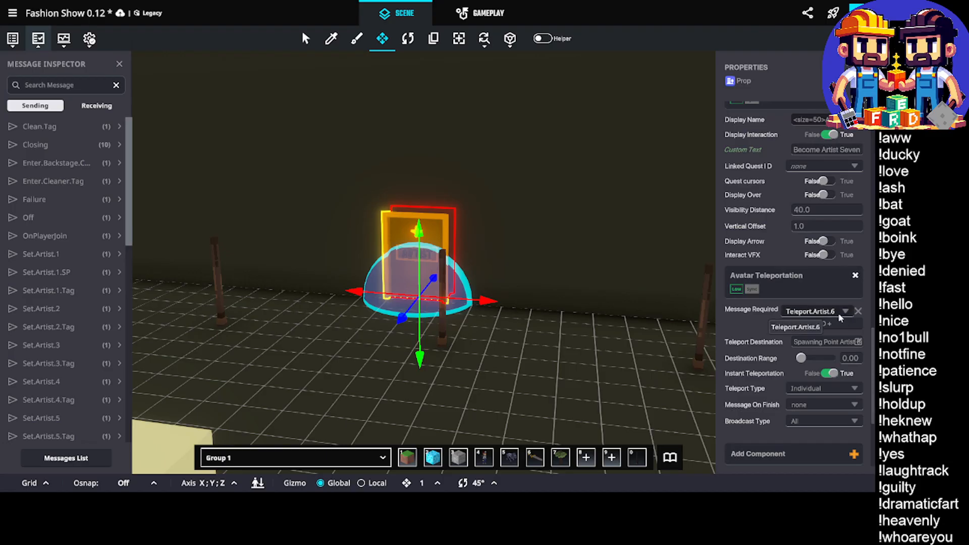
{"action": "type", "text": "t.7"}
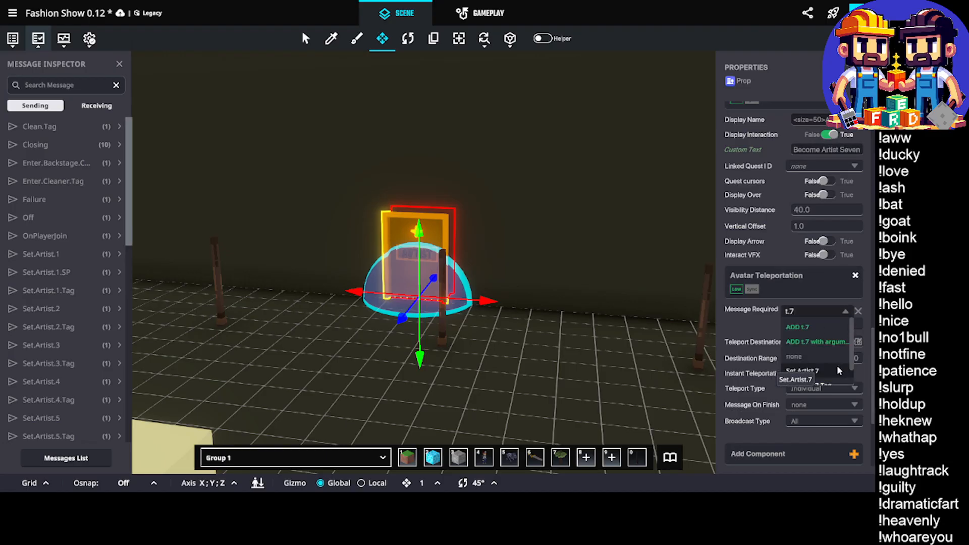
{"action": "left_click", "coordinate": [838, 370]}
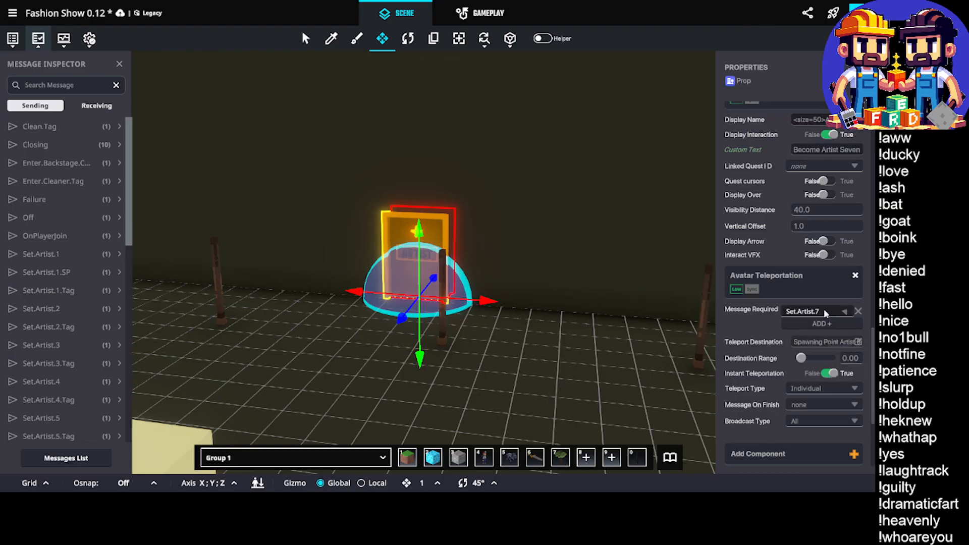
Set the door's teleport destination to Spawning Point Artist 7
{"action": "scroll", "coordinate": [846, 298], "scroll_direction": "down", "scroll_amount": 1}
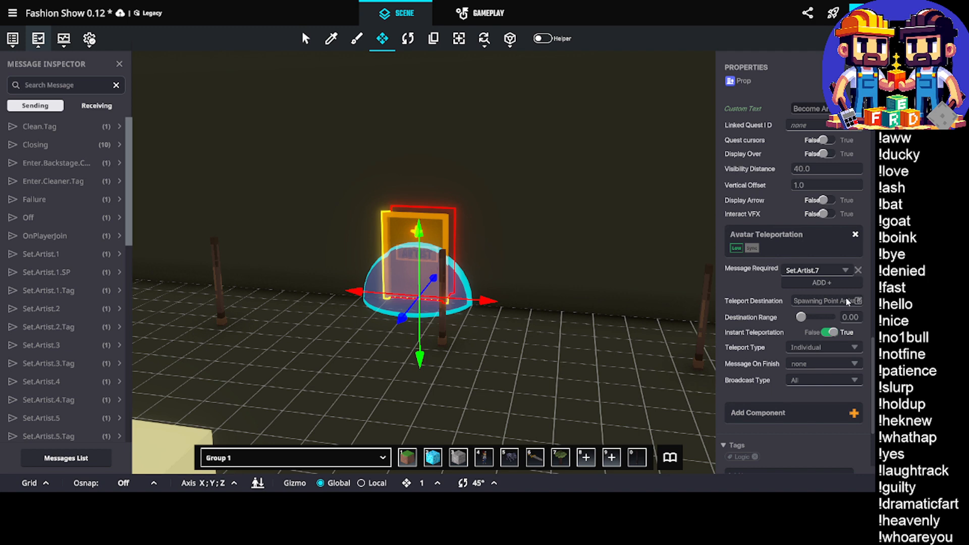
{"action": "left_click", "coordinate": [846, 301]}
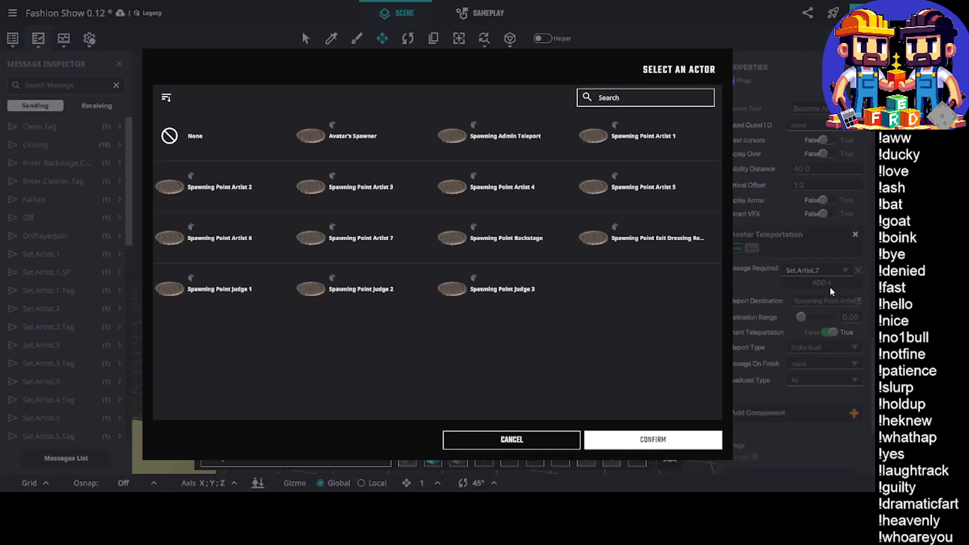
{"action": "left_click", "coordinate": [621, 102]}
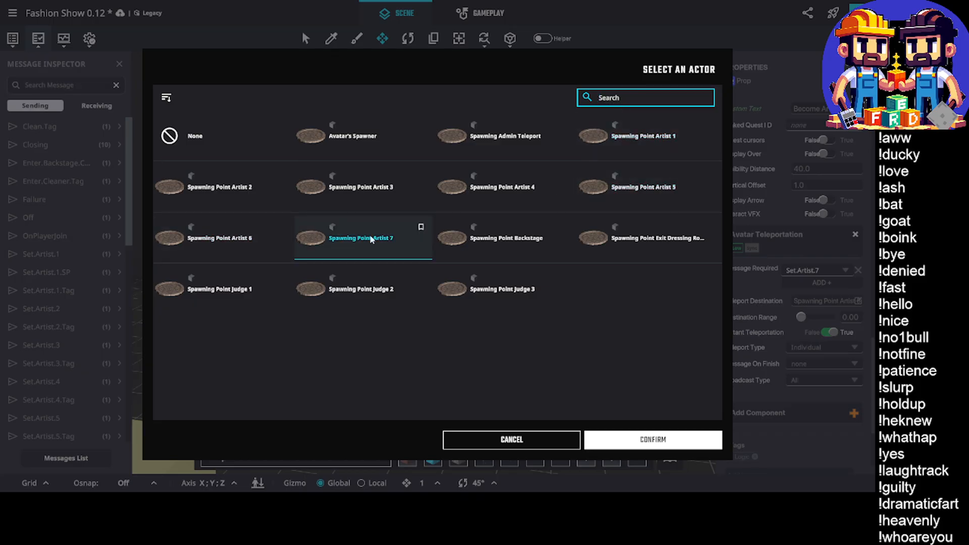
{"action": "left_click", "coordinate": [654, 436]}
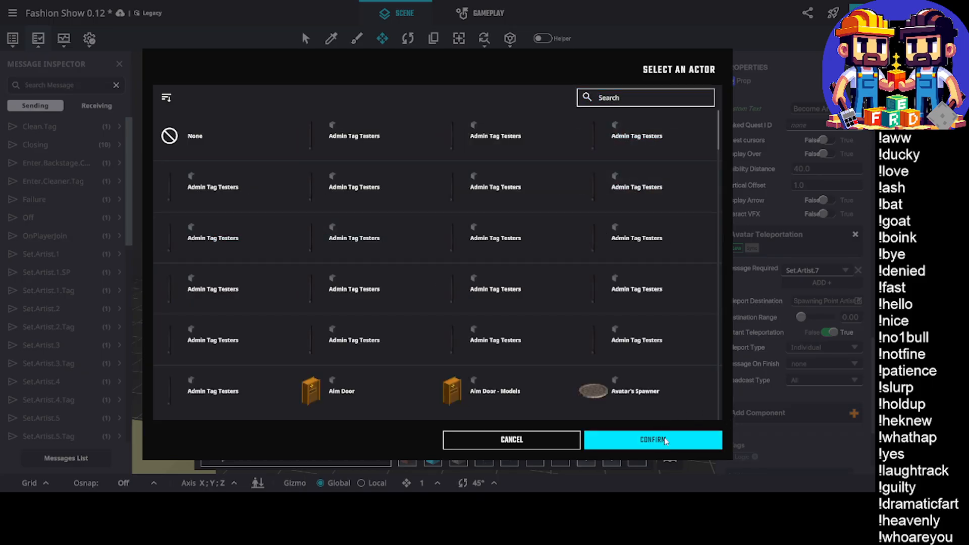
{"action": "left_click", "coordinate": [628, 97]}
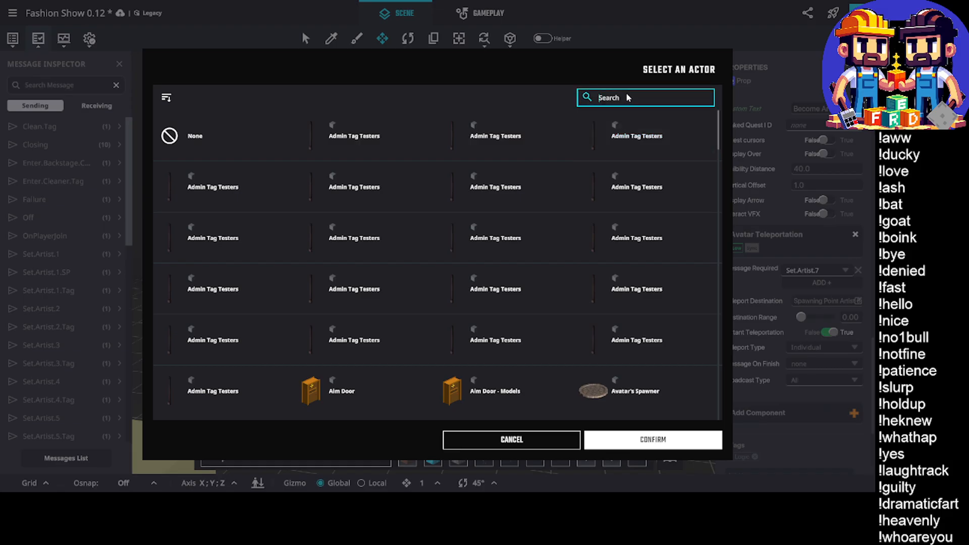
{"action": "type", "text": "spawn"}
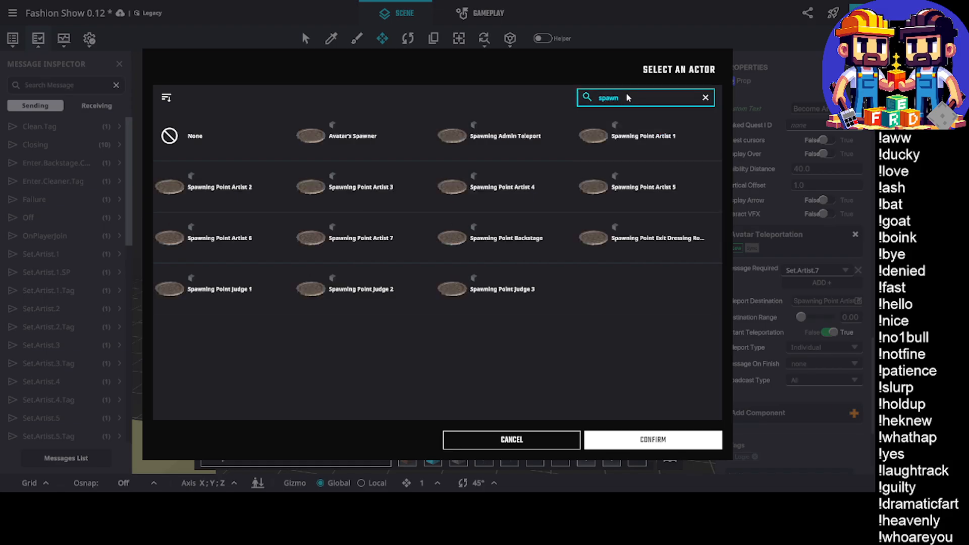
{"action": "left_click", "coordinate": [372, 246]}
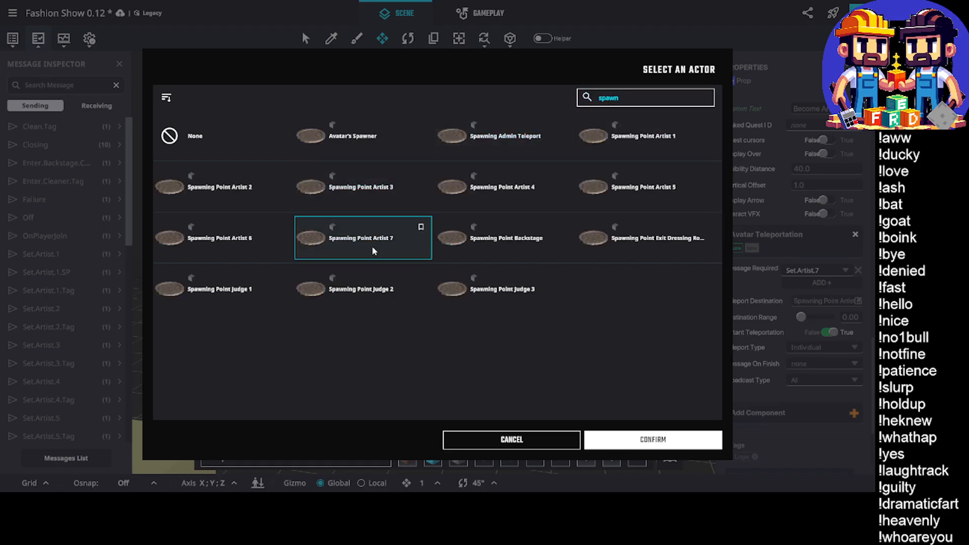
{"action": "left_click", "coordinate": [648, 440]}
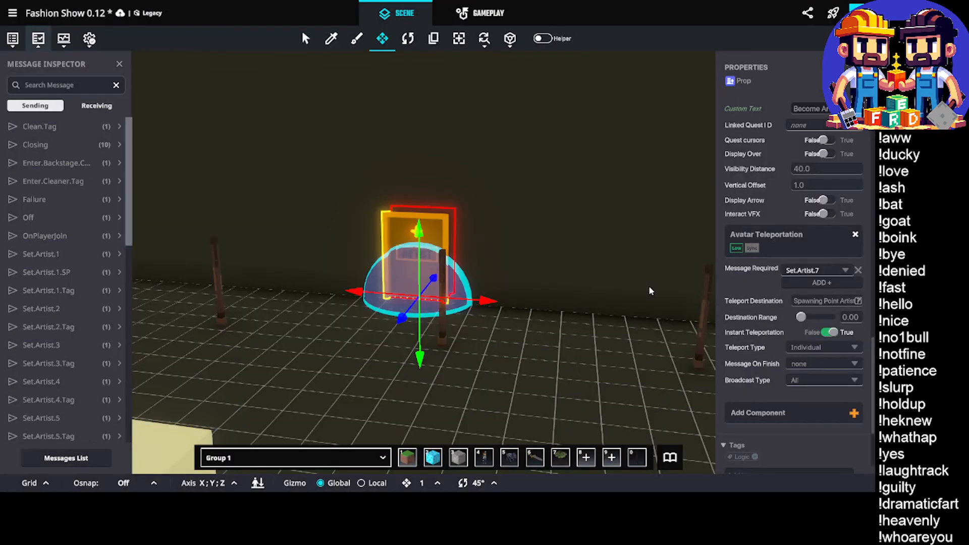
Review the Artist Seven door's teleportation, opening animation, Button and Indicator settings
{"action": "scroll", "coordinate": [765, 268], "scroll_direction": "down", "scroll_amount": 2}
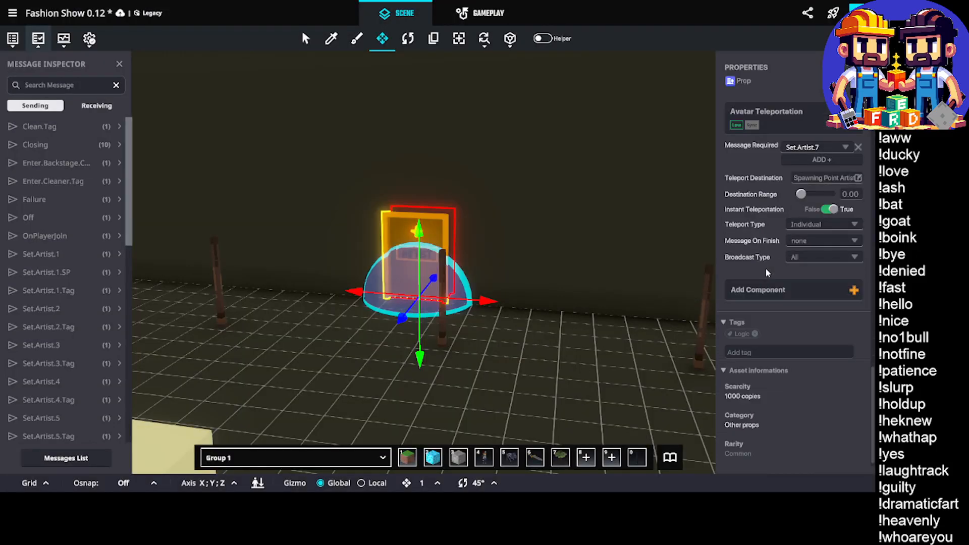
{"action": "scroll", "coordinate": [792, 292], "scroll_direction": "up", "scroll_amount": 5}
{"action": "scroll", "coordinate": [791, 294], "scroll_direction": "up", "scroll_amount": 2}
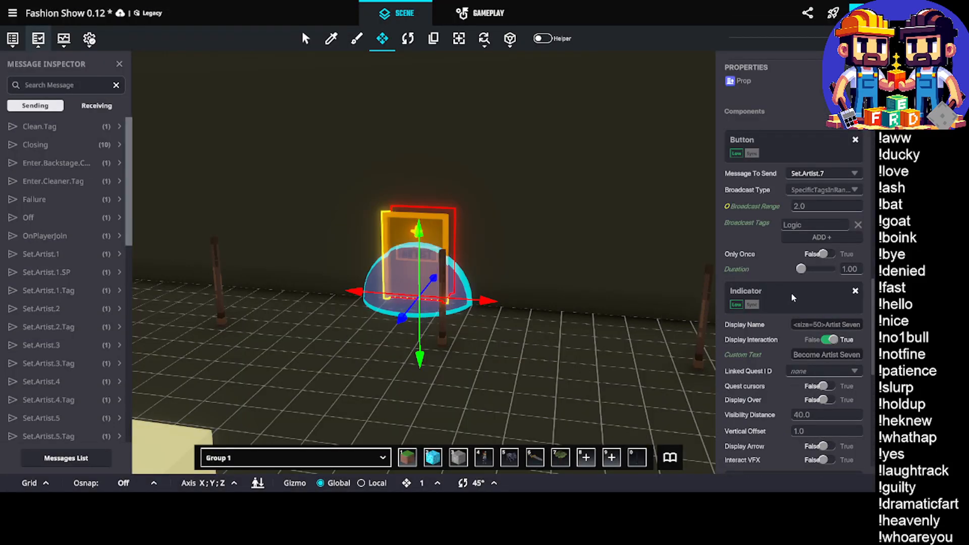
{"action": "scroll", "coordinate": [792, 294], "scroll_direction": "down", "scroll_amount": 6}
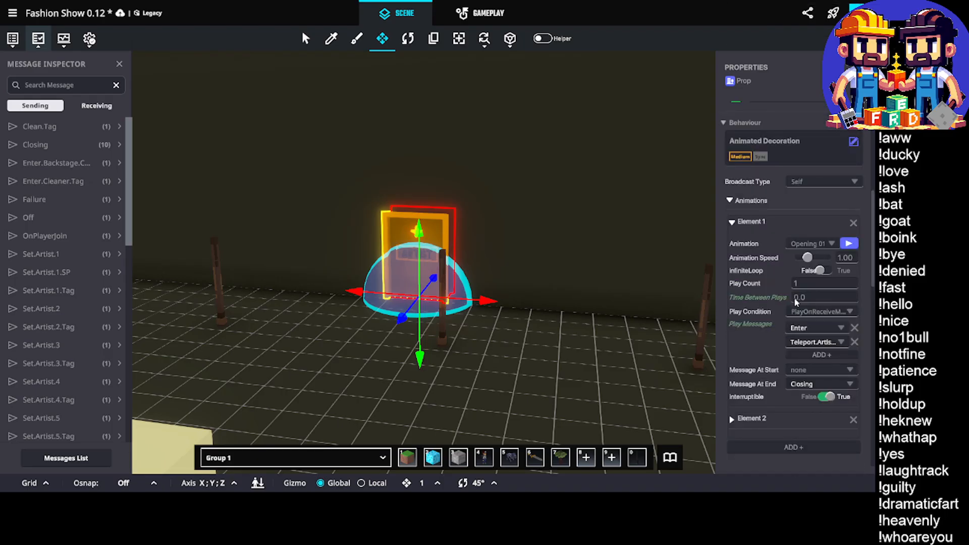
{"action": "scroll", "coordinate": [821, 335], "scroll_direction": "down", "scroll_amount": 5}
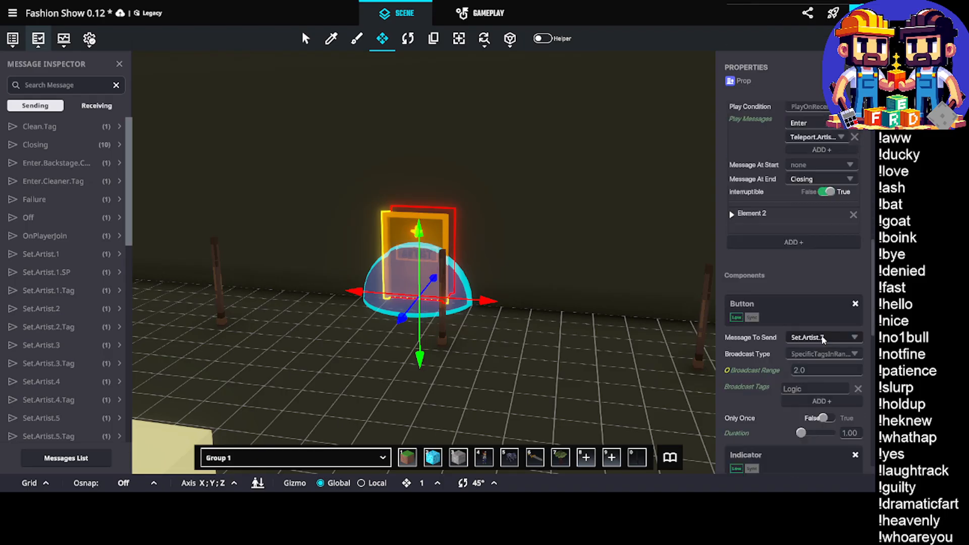
{"action": "scroll", "coordinate": [823, 338], "scroll_direction": "down", "scroll_amount": 3}
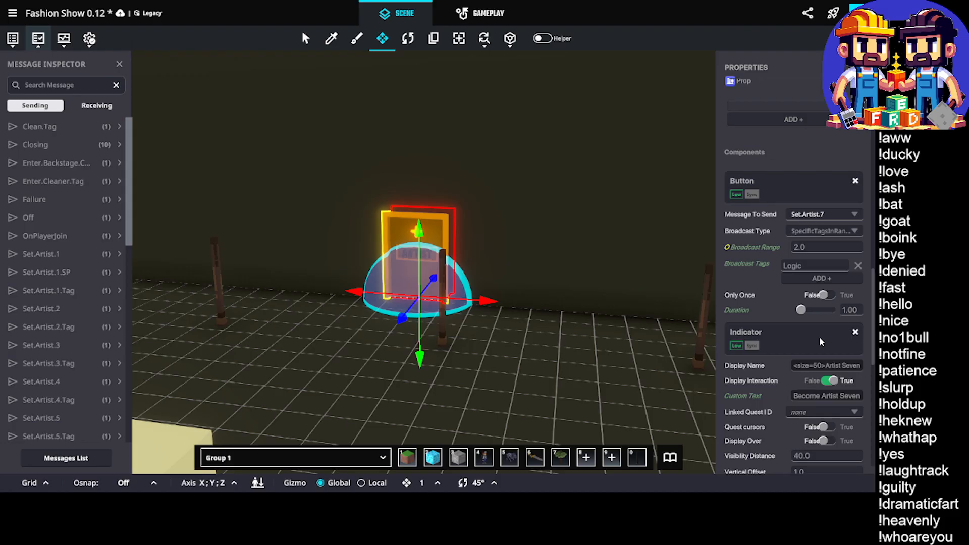
{"action": "scroll", "coordinate": [807, 288], "scroll_direction": "up", "scroll_amount": 3}
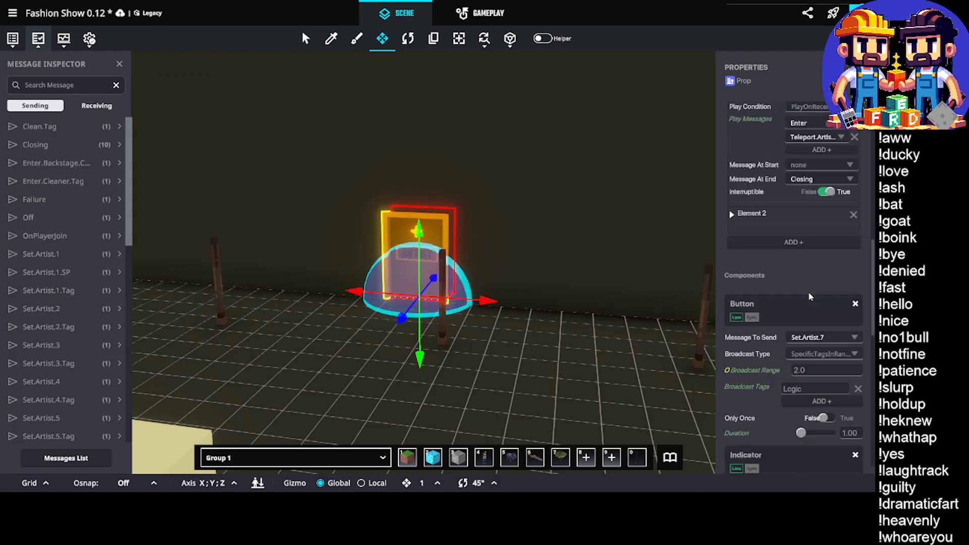
Set the Artist Seven door's Button component to send the message Teleport.Artist.7
{"action": "scroll", "coordinate": [809, 297], "scroll_direction": "down", "scroll_amount": 1}
{"action": "left_click", "coordinate": [811, 296]}
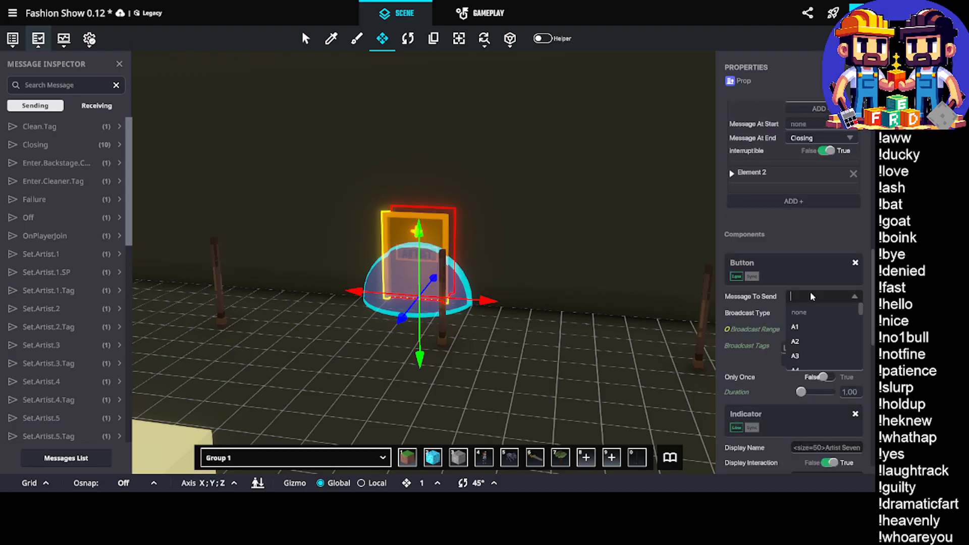
{"action": "type", "text": "telep"}
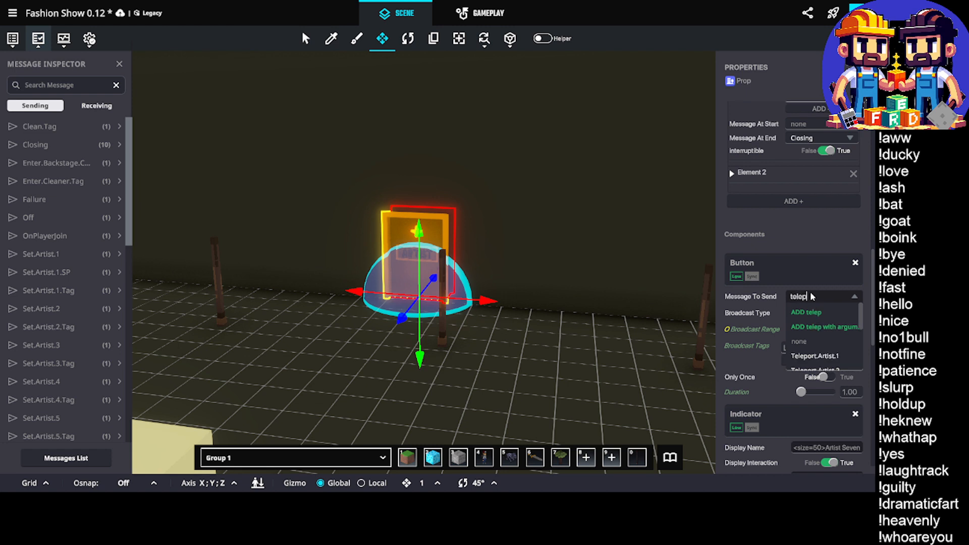
{"action": "type", "text": "ort.ar"}
{"action": "scroll", "coordinate": [845, 334], "scroll_direction": "down", "scroll_amount": 4}
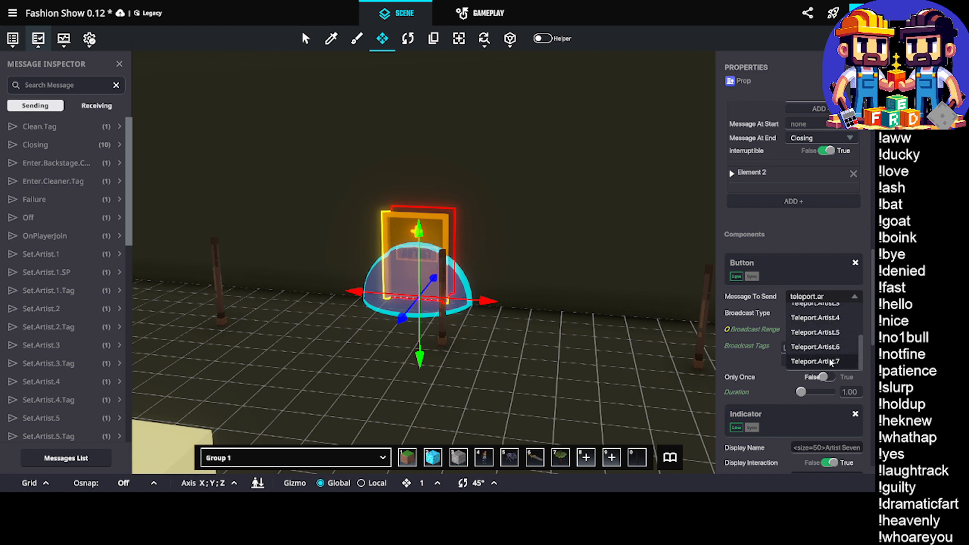
{"action": "left_click", "coordinate": [830, 361]}
{"action": "scroll", "coordinate": [827, 318], "scroll_direction": "down", "scroll_amount": 8}
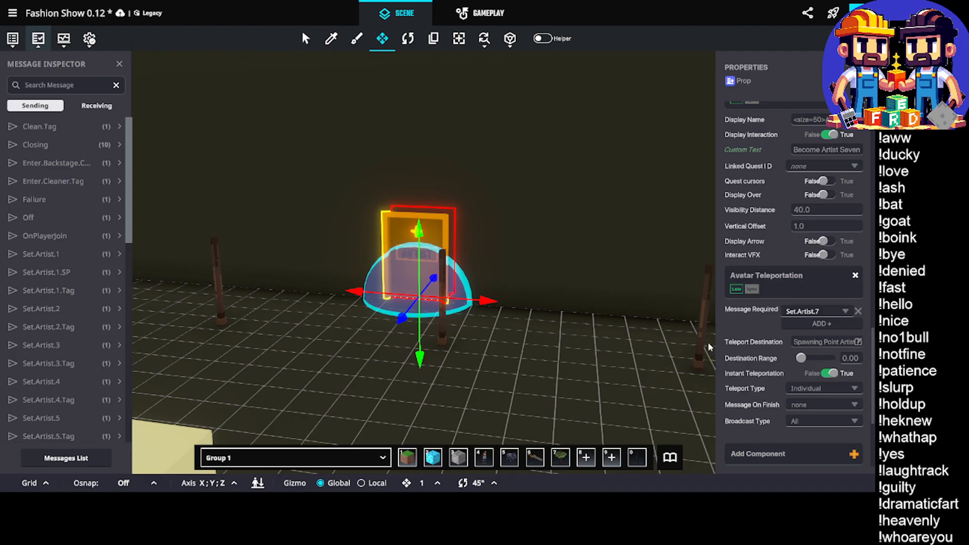
Select the Artist 7 checkpoint behind the wall and review its Actor Property Switcher, Trigger Volume and tag settings
{"action": "left_click_drag", "start_coordinate": [708, 341], "coordinate": [584, 337]}
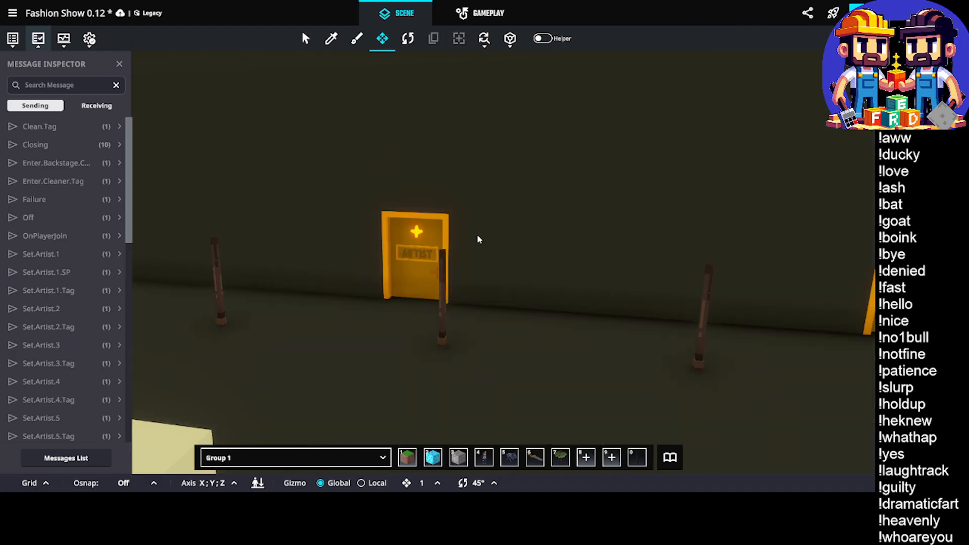
{"action": "scroll", "coordinate": [477, 234], "scroll_direction": "up", "scroll_amount": 10}
{"action": "left_click", "coordinate": [489, 208]}
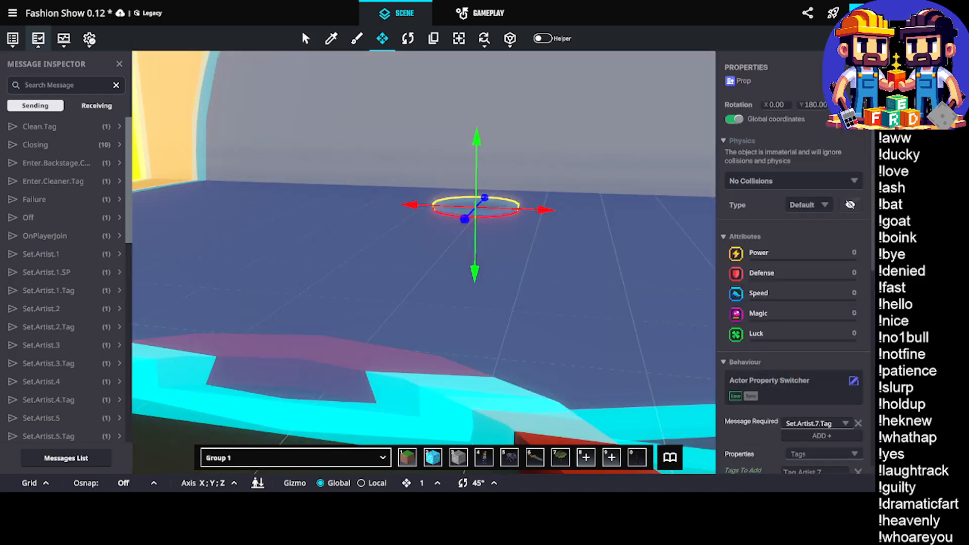
{"action": "scroll", "coordinate": [788, 385], "scroll_direction": "down", "scroll_amount": 5}
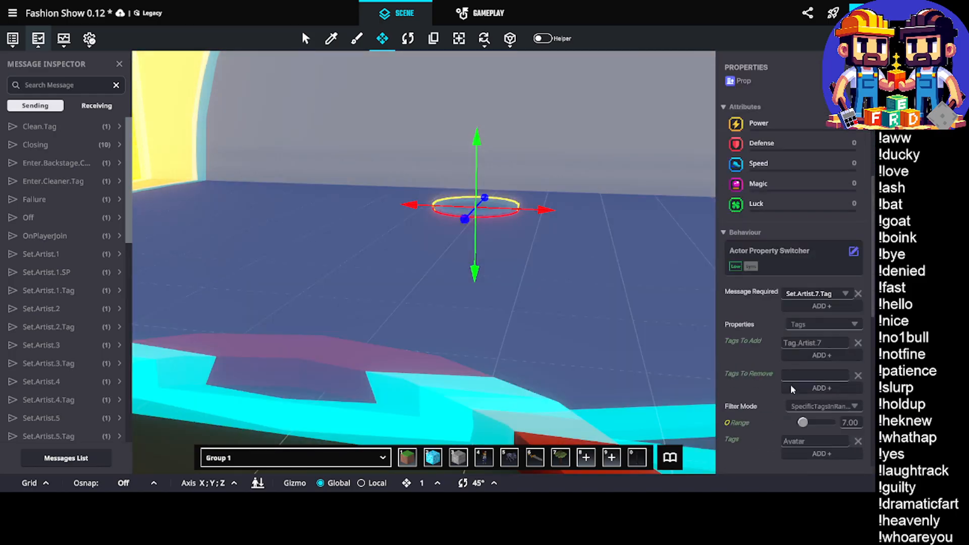
{"action": "scroll", "coordinate": [790, 387], "scroll_direction": "down", "scroll_amount": 5}
{"action": "scroll", "coordinate": [793, 386], "scroll_direction": "down", "scroll_amount": 8}
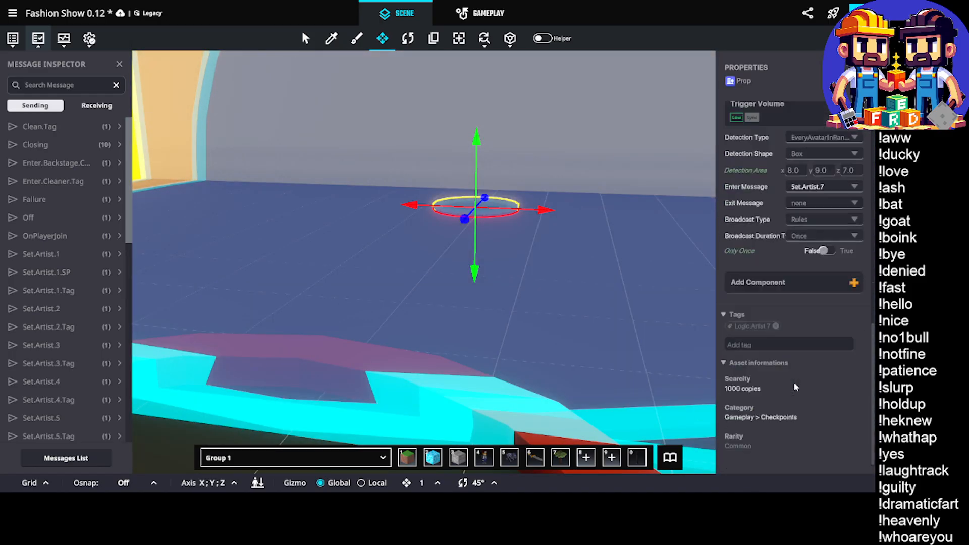
{"action": "scroll", "coordinate": [587, 301], "scroll_direction": "down", "scroll_amount": 6}
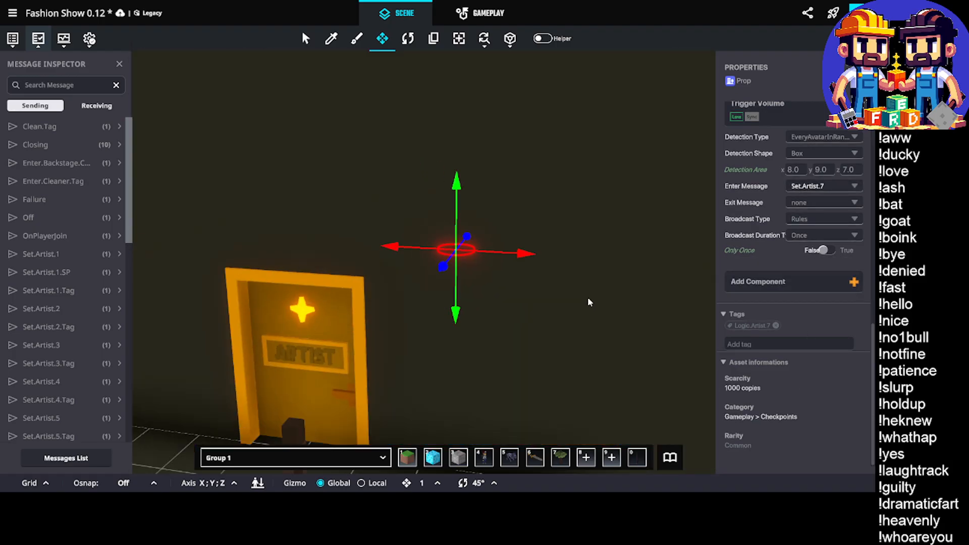
Duplicate the Artist Seven door together with its surrounding logic objects and move the copy along the wall near the next post
{"action": "scroll", "coordinate": [587, 298], "scroll_direction": "down", "scroll_amount": 3}
{"action": "middle_click_drag", "start_coordinate": [593, 282], "coordinate": [415, 255]}
{"action": "scroll", "coordinate": [454, 252], "scroll_direction": "down", "scroll_amount": 3}
{"action": "middle_click_drag", "start_coordinate": [480, 258], "coordinate": [645, 201]}
{"action": "scroll", "coordinate": [466, 238], "scroll_direction": "down", "scroll_amount": 2}
{"action": "left_click", "coordinate": [526, 229]}
{"action": "scroll", "coordinate": [555, 192], "scroll_direction": "up", "scroll_amount": 3}
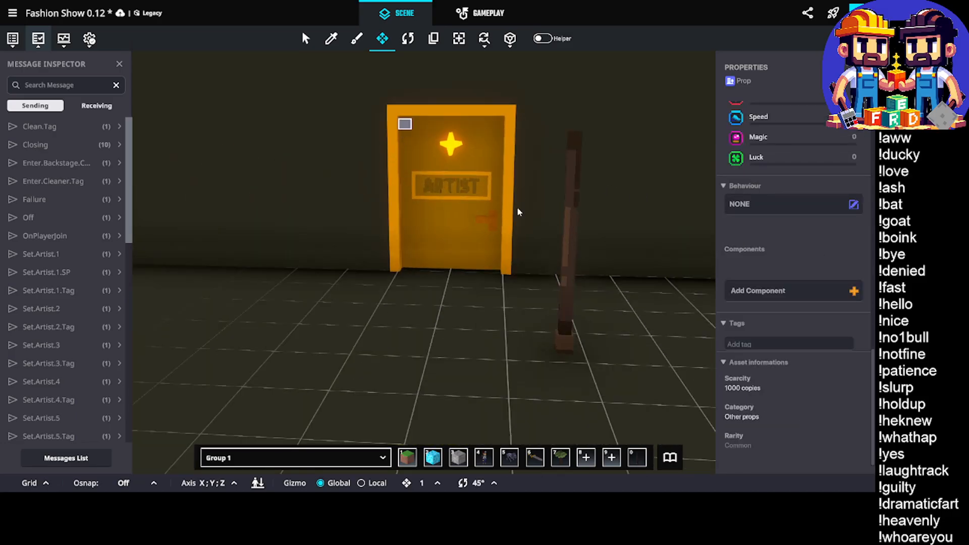
{"action": "left_click_drag", "start_coordinate": [517, 208], "coordinate": [500, 272]}
{"action": "scroll", "coordinate": [512, 233], "scroll_direction": "down", "scroll_amount": 3}
{"action": "middle_click_drag", "start_coordinate": [512, 233], "coordinate": [446, 259]}
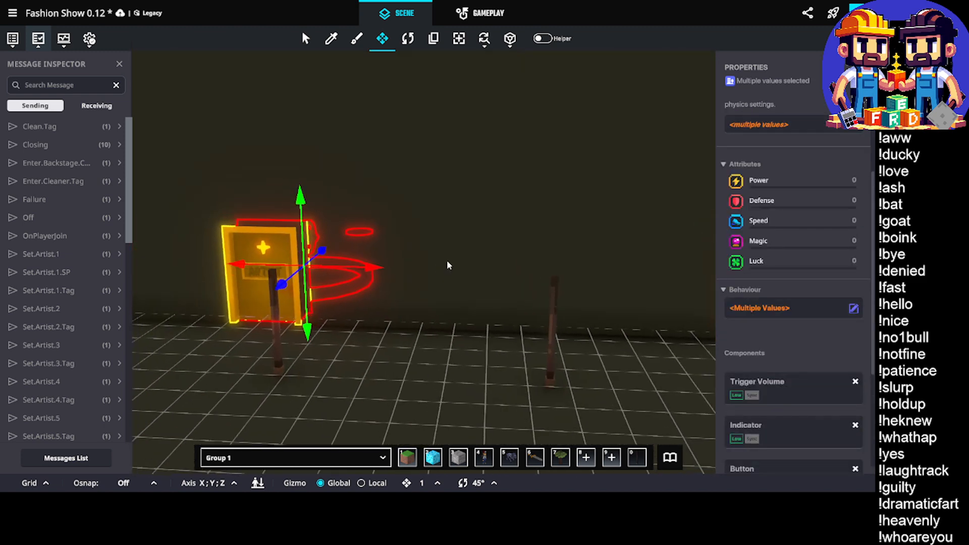
{"action": "key", "text": "ctrl+d"}
{"action": "left_click", "coordinate": [327, 266]}
{"action": "left_click_drag", "start_coordinate": [347, 265], "coordinate": [566, 332]}
{"action": "middle_click_drag", "start_coordinate": [585, 332], "coordinate": [567, 333]}
{"action": "left_click_drag", "start_coordinate": [567, 333], "coordinate": [525, 327]}
{"action": "middle_click_drag", "start_coordinate": [567, 332], "coordinate": [520, 326]}
{"action": "left_click_drag", "start_coordinate": [525, 327], "coordinate": [577, 288]}
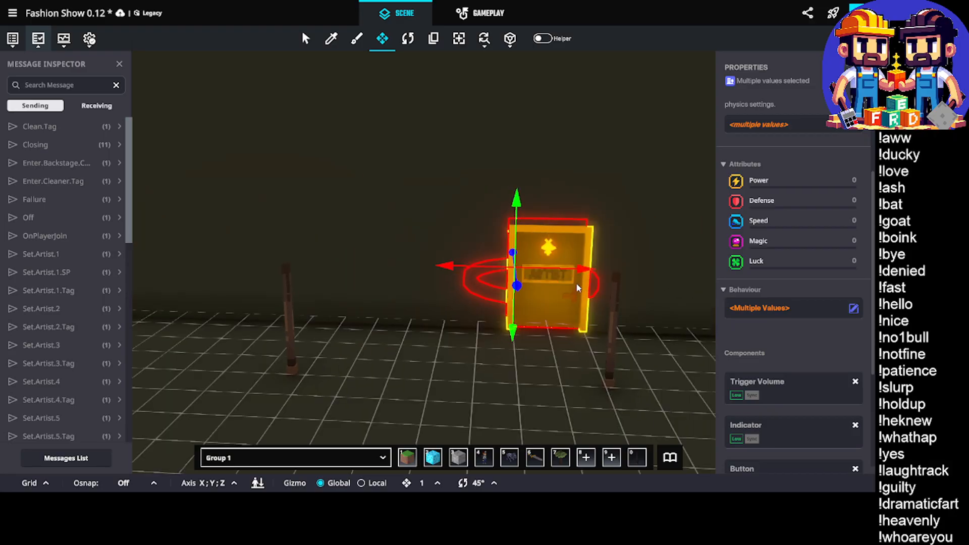
Move the duplicated Artist door forward, away from the wall, to Z 18.00
{"action": "left_click", "coordinate": [557, 323]}
{"action": "right_click_drag", "start_coordinate": [610, 303], "coordinate": [512, 328]}
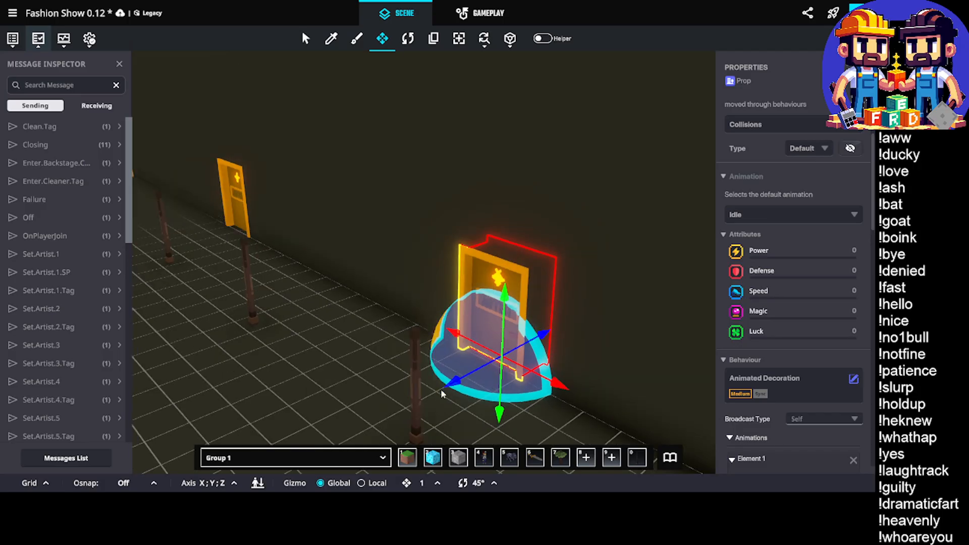
{"action": "left_click_drag", "start_coordinate": [454, 381], "coordinate": [397, 402]}
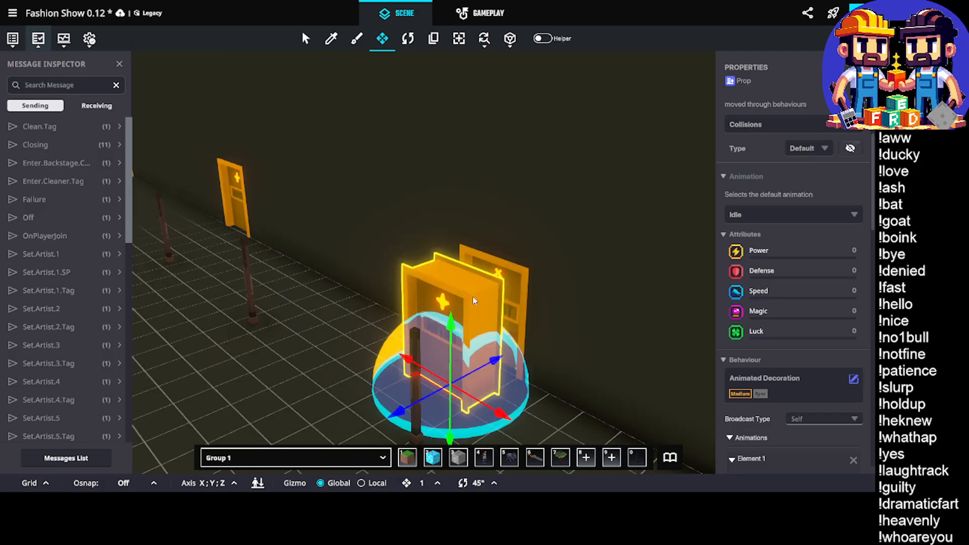
Delete the plain Ether Door standing behind the duplicated Artist door
{"action": "scroll", "coordinate": [796, 331], "scroll_direction": "down", "scroll_amount": 5}
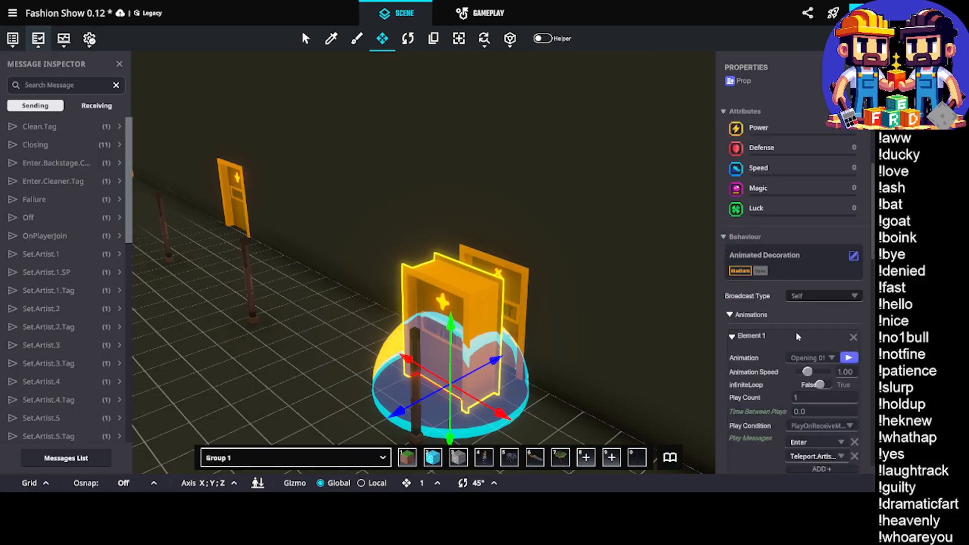
{"action": "left_click", "coordinate": [510, 306]}
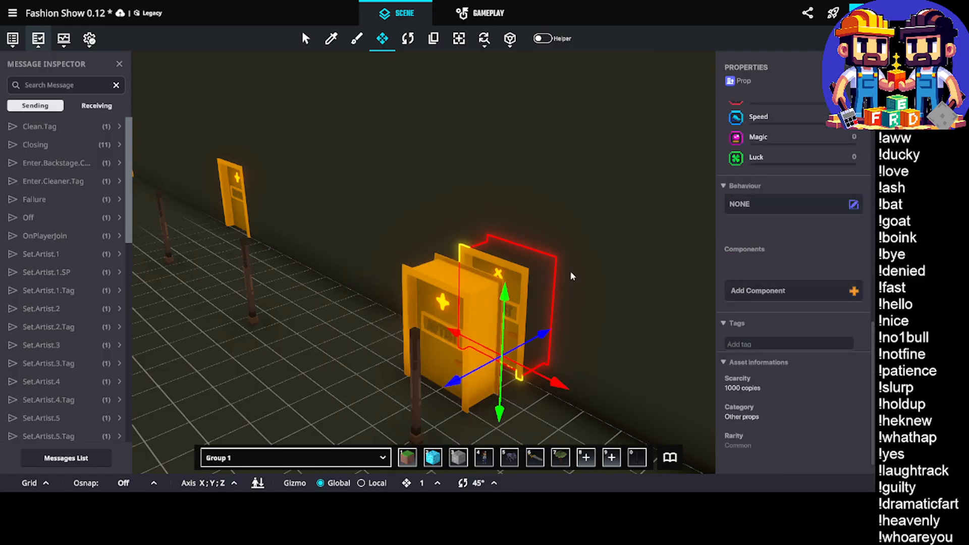
{"action": "scroll", "coordinate": [787, 280], "scroll_direction": "up", "scroll_amount": 6}
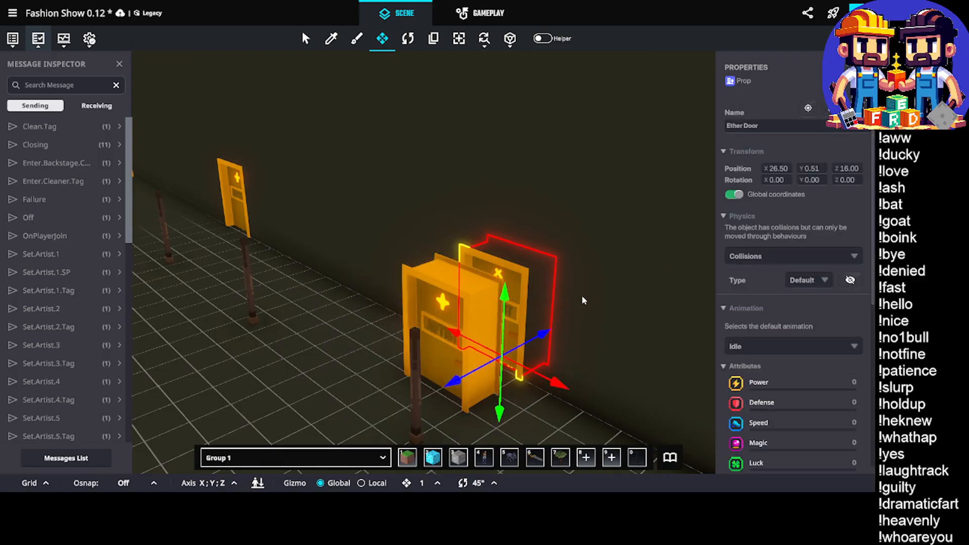
{"action": "left_click", "coordinate": [573, 362]}
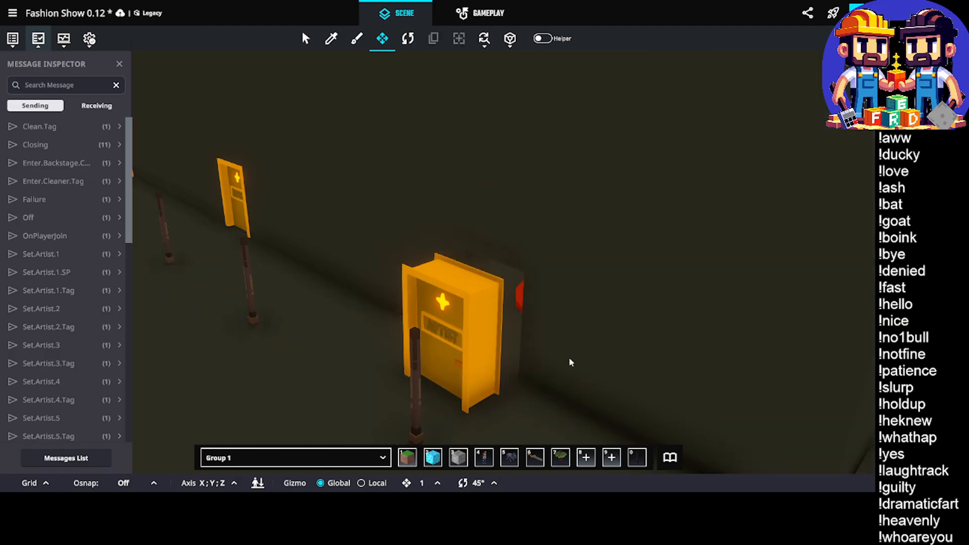
Replace only the duplicated door's Spark Door - Artist asset with Ether Door - Artist
{"action": "left_click", "coordinate": [481, 329]}
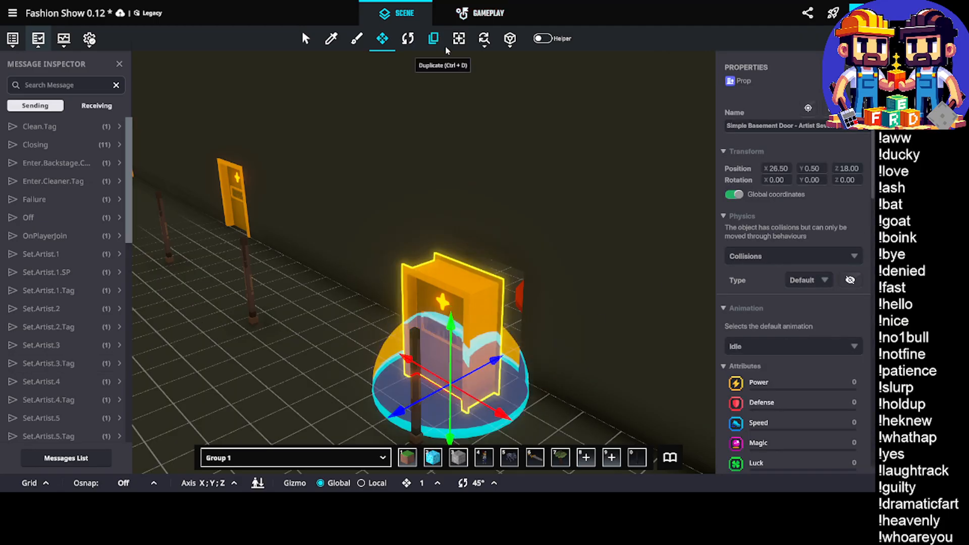
{"action": "left_click", "coordinate": [484, 39]}
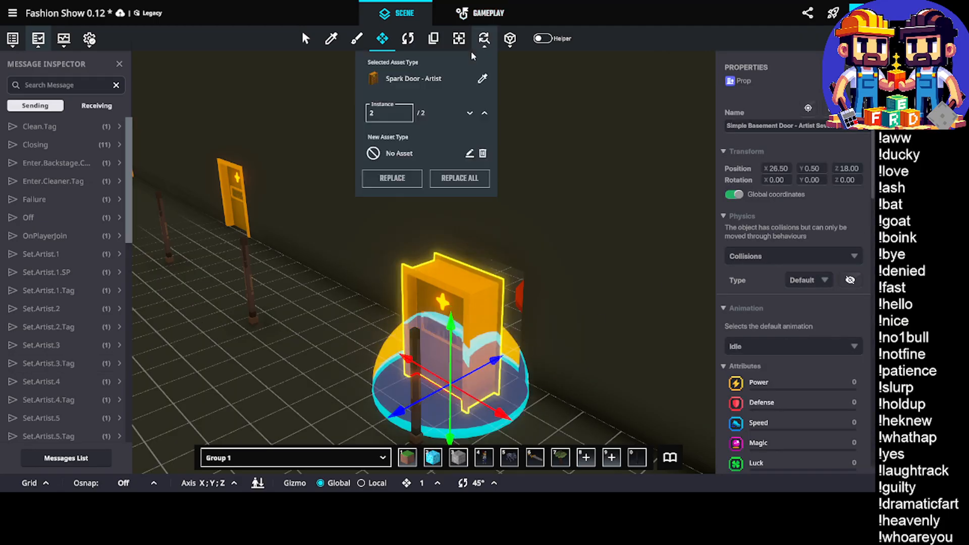
{"action": "left_click", "coordinate": [399, 143]}
{"action": "left_click", "coordinate": [627, 101]}
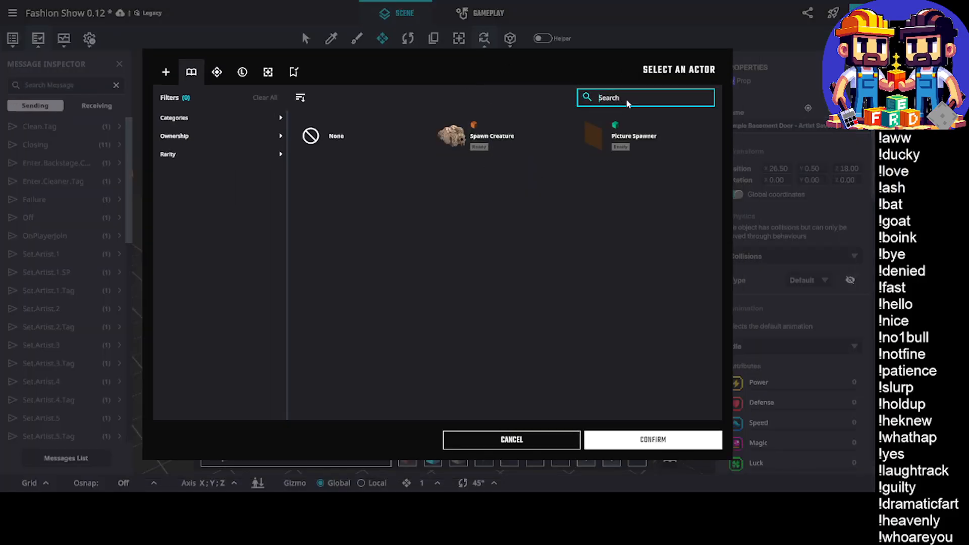
{"action": "type", "text": "ether"}
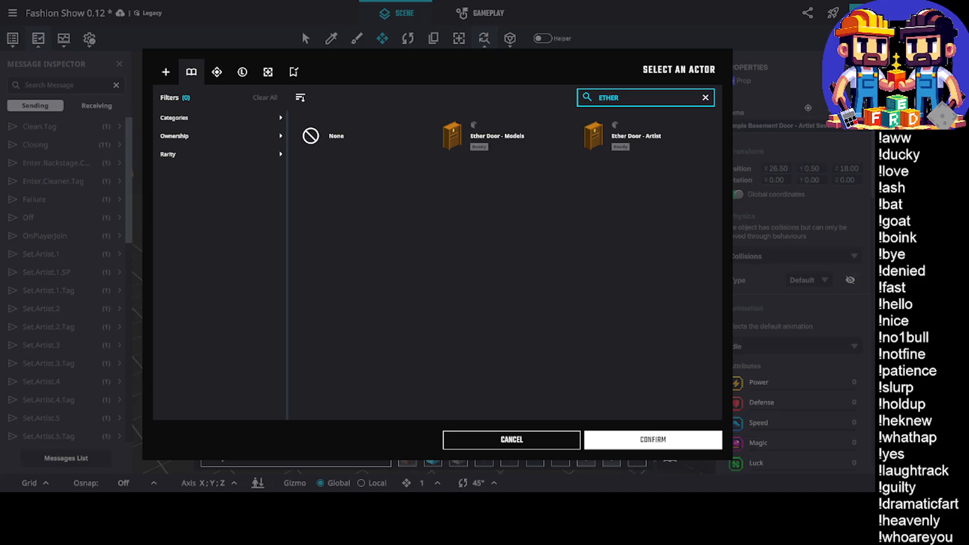
{"action": "left_click", "coordinate": [647, 135]}
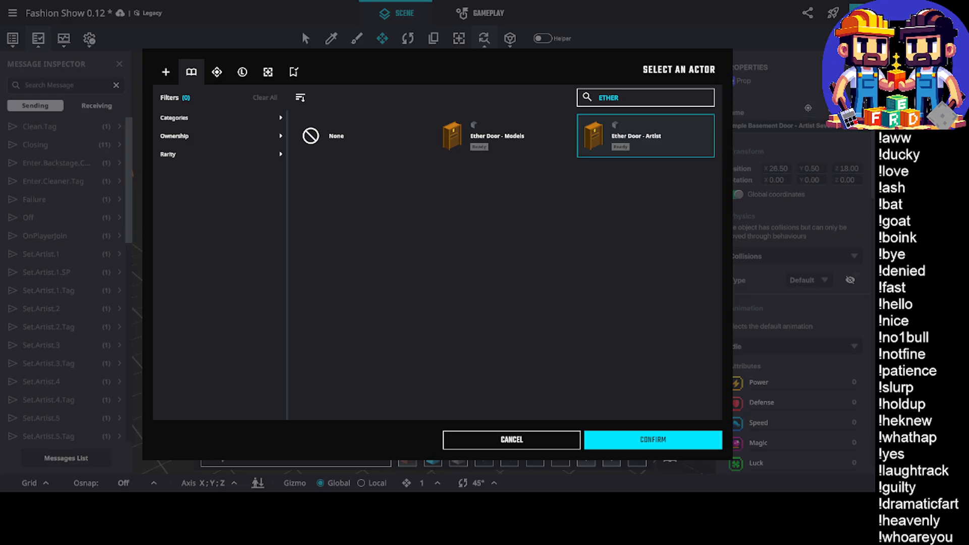
{"action": "left_click", "coordinate": [640, 444]}
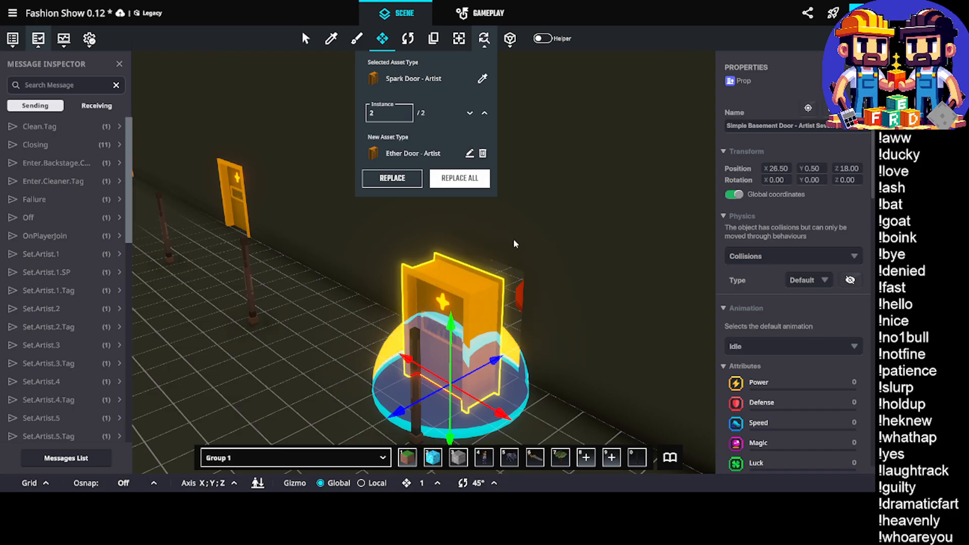
{"action": "left_click", "coordinate": [396, 185]}
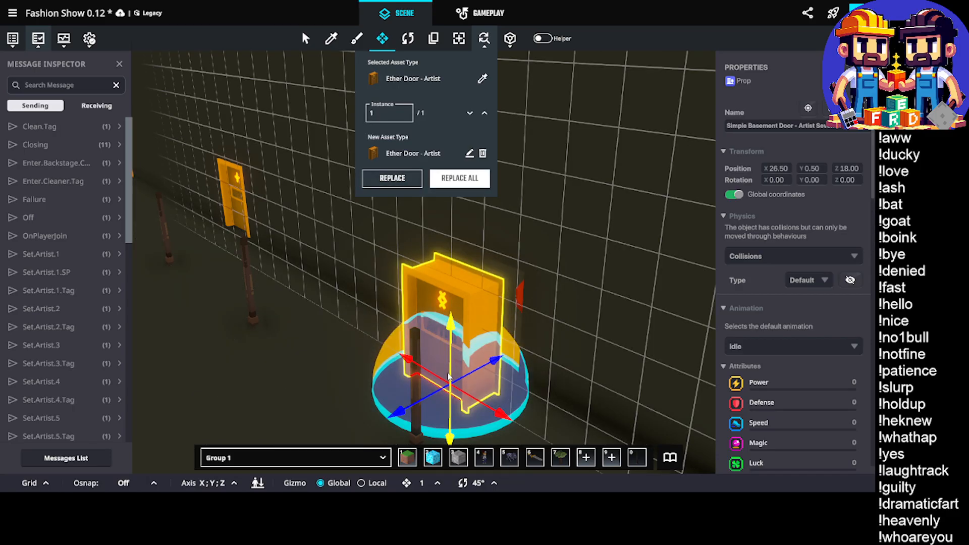
Move the replaced Artist door back against the wall to Z 16.00 and close the asset replacement settings
{"action": "right_click_drag", "start_coordinate": [448, 376], "coordinate": [411, 265]}
{"action": "scroll", "coordinate": [557, 235], "scroll_direction": "up", "scroll_amount": 5}
{"action": "left_click_drag", "start_coordinate": [441, 306], "coordinate": [515, 292]}
{"action": "scroll", "coordinate": [442, 270], "scroll_direction": "up", "scroll_amount": 5}
{"action": "right_click_drag", "start_coordinate": [454, 263], "coordinate": [571, 243]}
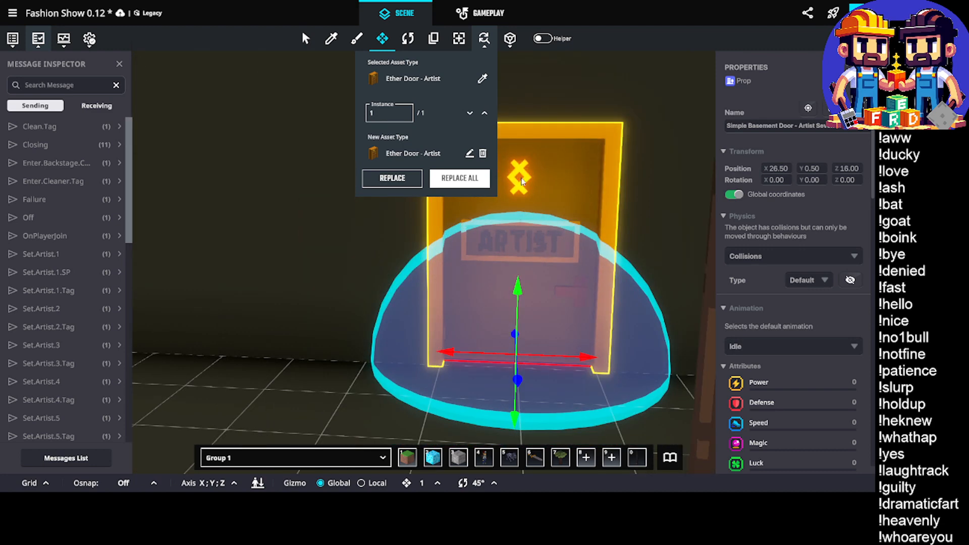
{"action": "left_click", "coordinate": [484, 40]}
{"action": "right_click_drag", "start_coordinate": [502, 282], "coordinate": [504, 235]}
{"action": "scroll", "coordinate": [503, 235], "scroll_direction": "down", "scroll_amount": 5}
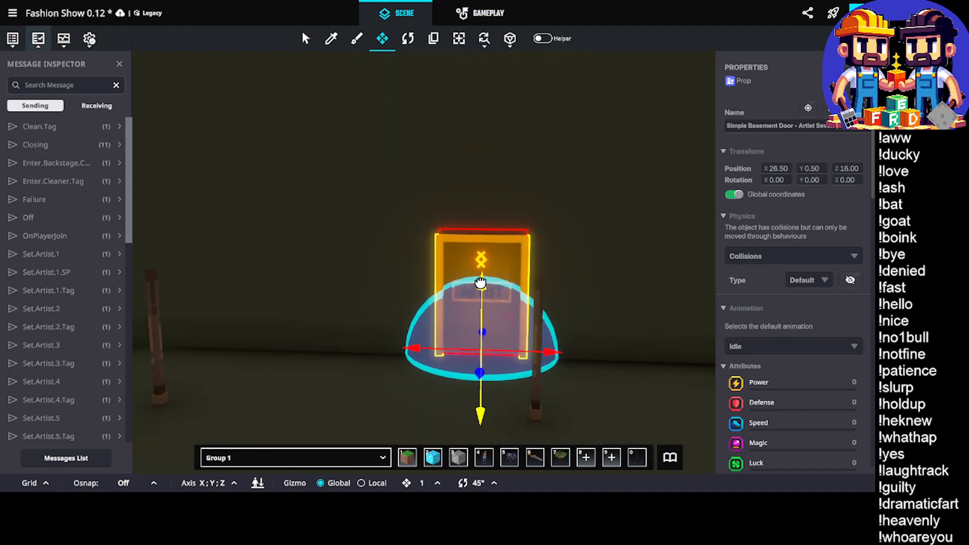
Rename the duplicated Simple Basement Door for Artist Eight
{"action": "double_click", "coordinate": [826, 130]}
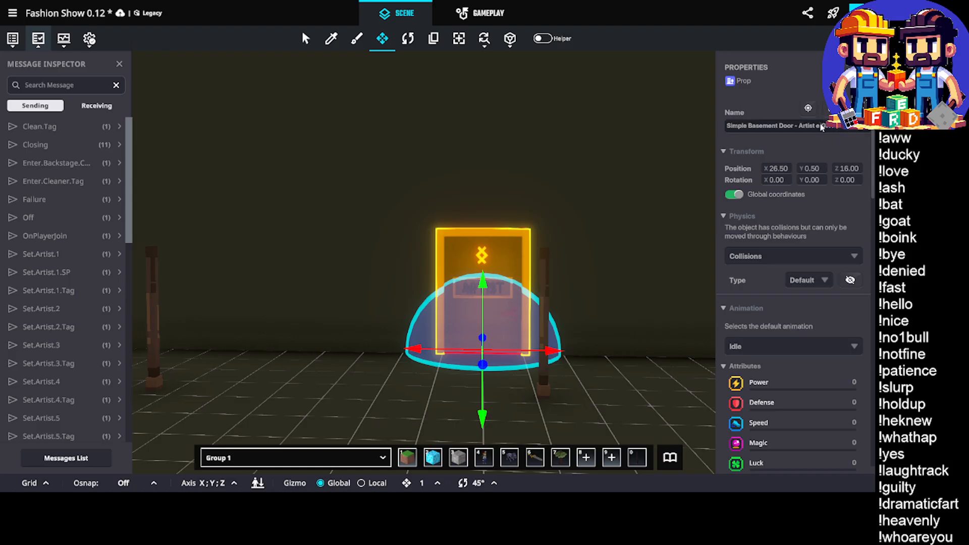
{"action": "double_click", "coordinate": [822, 127]}
{"action": "type", "text": "elG"}
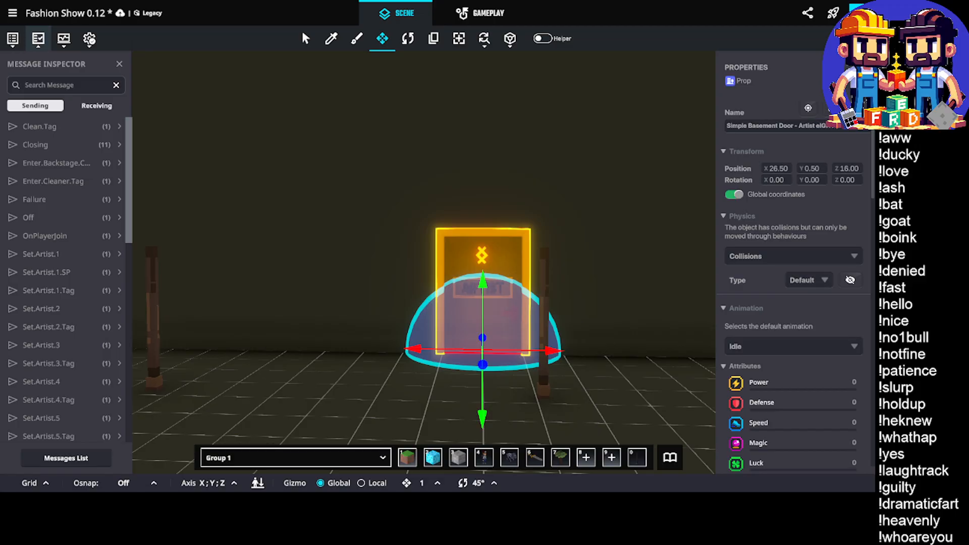
{"action": "double_click", "coordinate": [828, 127]}
{"action": "type", "text": "Eig"}
Select the duplicated checkpoint behind the wall and rename it Spawning Point Artist 8
{"action": "scroll", "coordinate": [758, 226], "scroll_direction": "down", "scroll_amount": 3}
{"action": "middle_click_drag", "start_coordinate": [619, 222], "coordinate": [437, 288]}
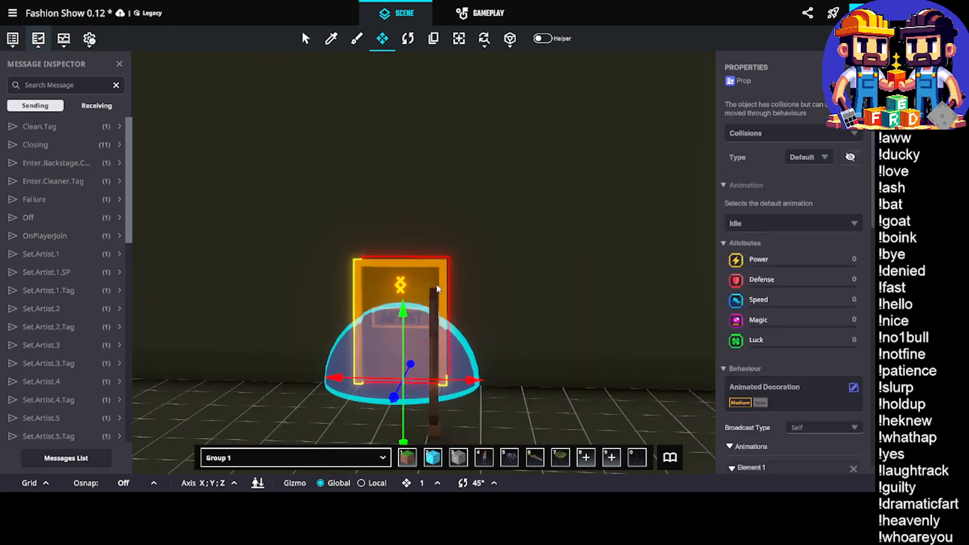
{"action": "scroll", "coordinate": [464, 281], "scroll_direction": "up", "scroll_amount": 8}
{"action": "left_click", "coordinate": [415, 358]}
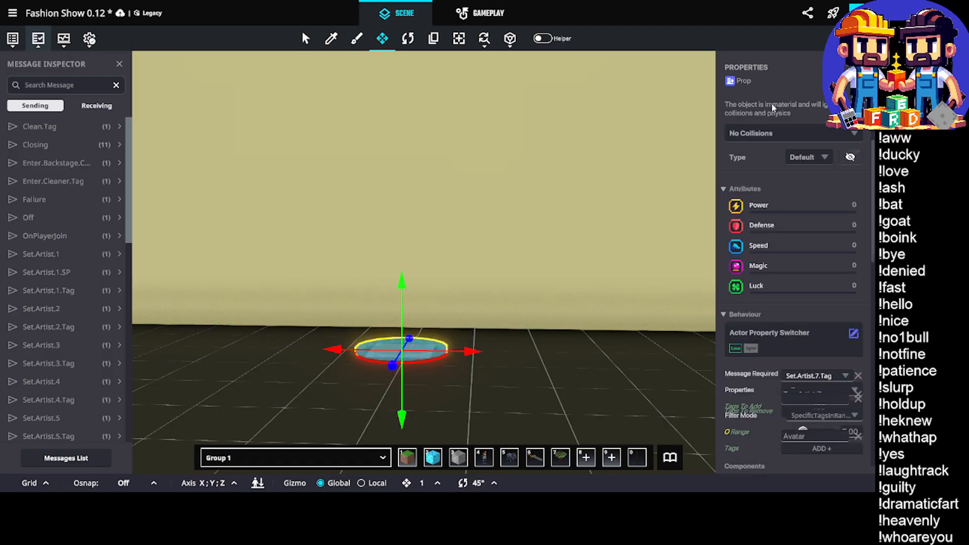
{"action": "scroll", "coordinate": [794, 250], "scroll_direction": "up", "scroll_amount": 3}
{"action": "double_click", "coordinate": [792, 126]}
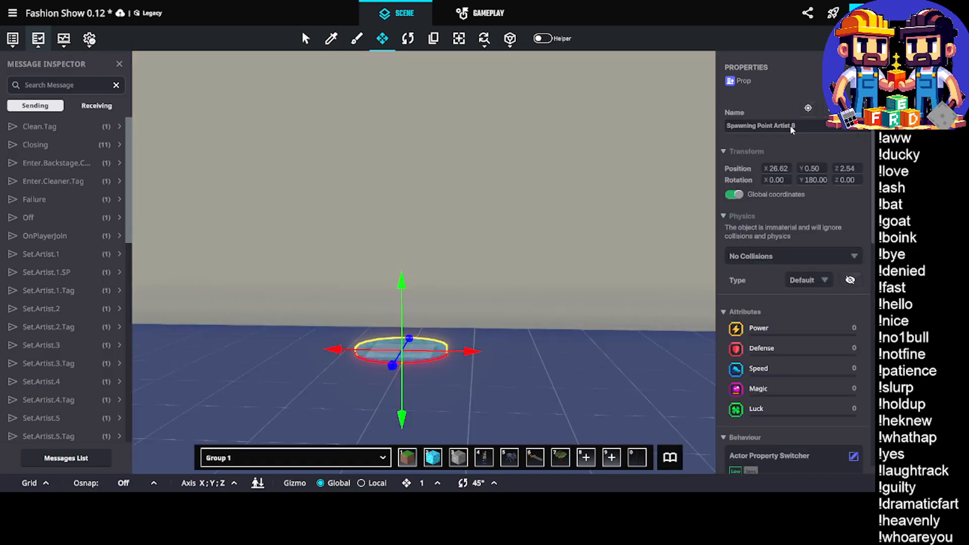
Set the checkpoint's Actor Property Switcher to require the message Set.Artist.8.Tag and add the tag Tag.Artist.8
{"action": "scroll", "coordinate": [790, 216], "scroll_direction": "down", "scroll_amount": 4}
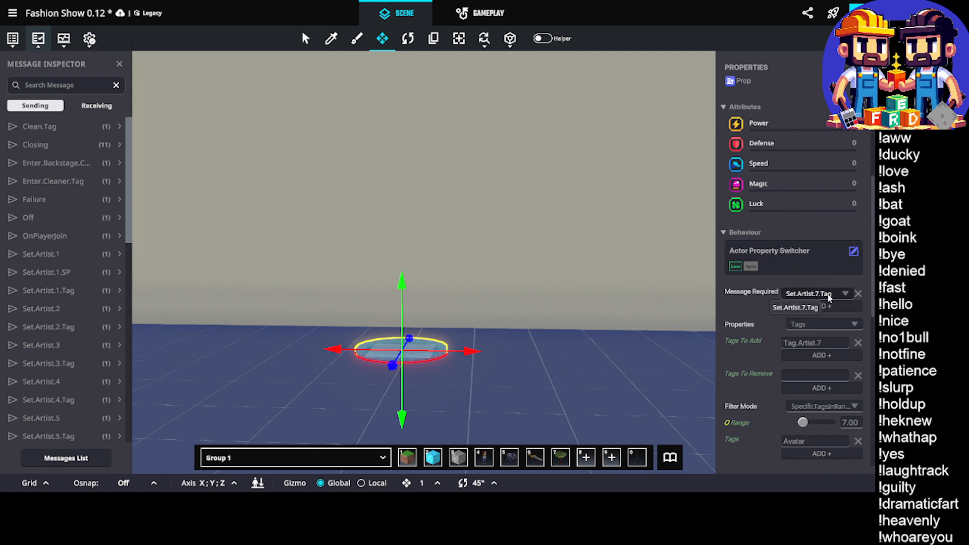
{"action": "left_click", "coordinate": [835, 296]}
{"action": "type", "text": "Set"}
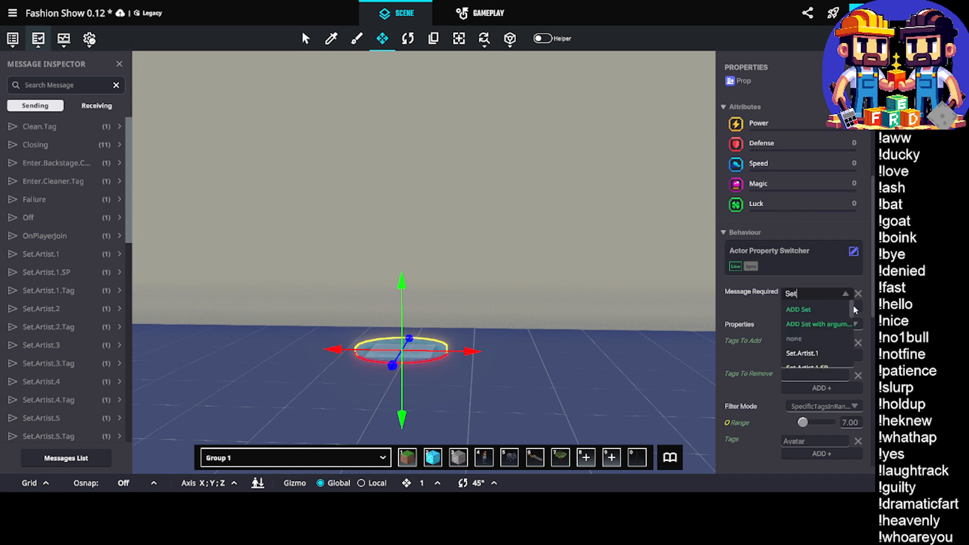
{"action": "type", "text": ".Artist.8"}
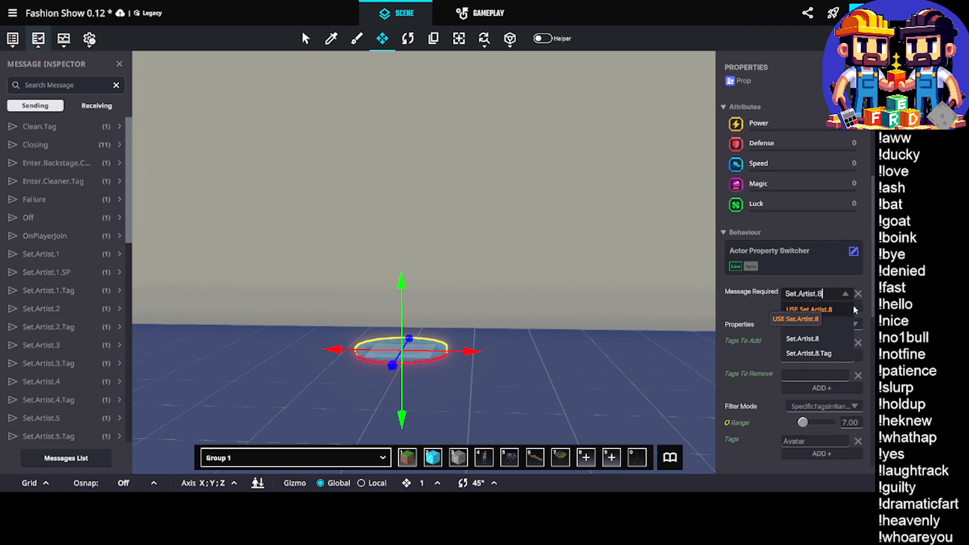
{"action": "left_click_drag", "start_coordinate": [824, 294], "coordinate": [784, 294]}
{"action": "key", "text": "ctrl+c"}
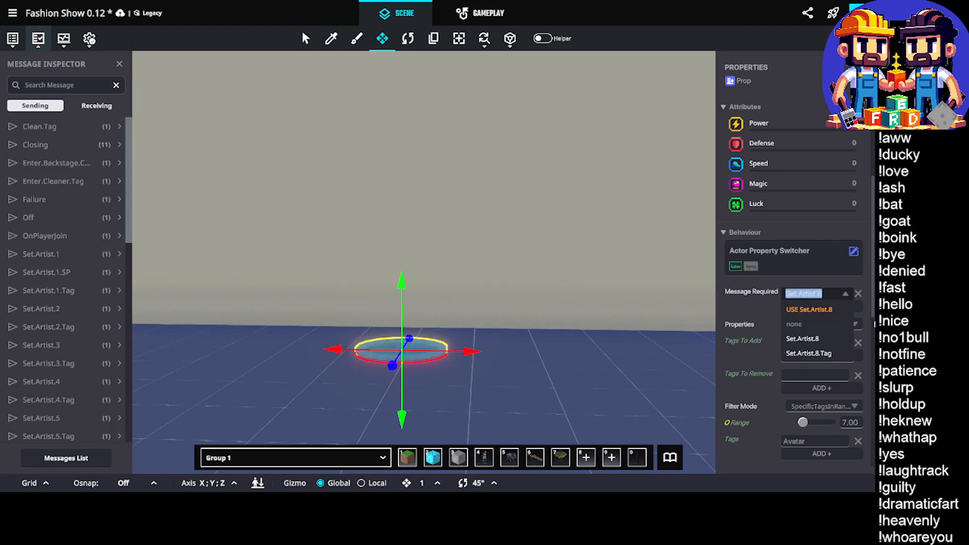
{"action": "left_click", "coordinate": [809, 354]}
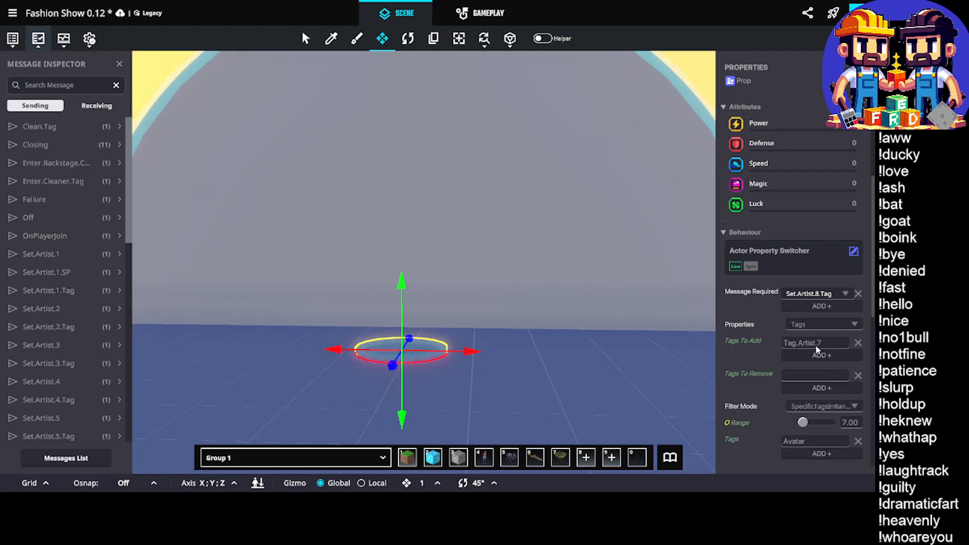
{"action": "double_click", "coordinate": [819, 343]}
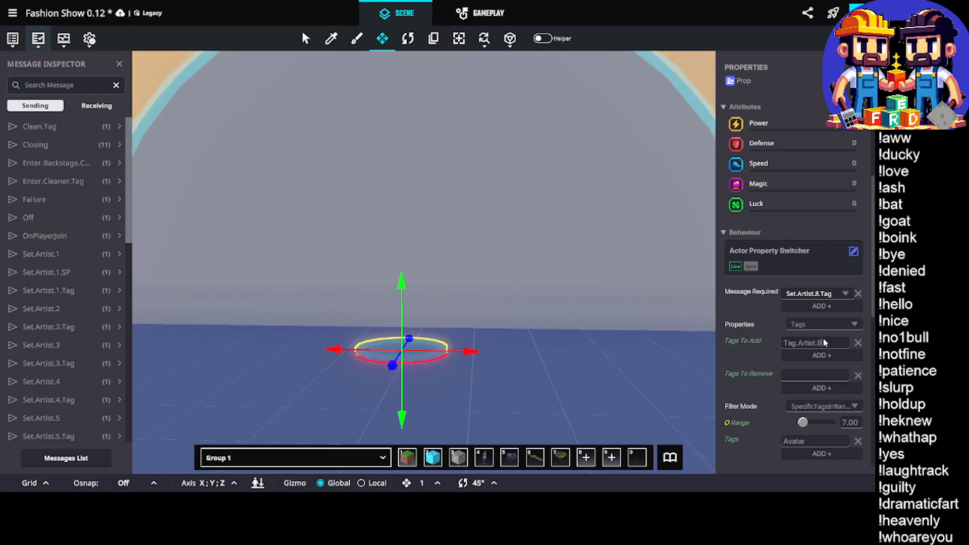
Set the enter message of the checkpoint's Trigger Volume to Set.Artist.8
{"action": "scroll", "coordinate": [814, 353], "scroll_direction": "down", "scroll_amount": 2}
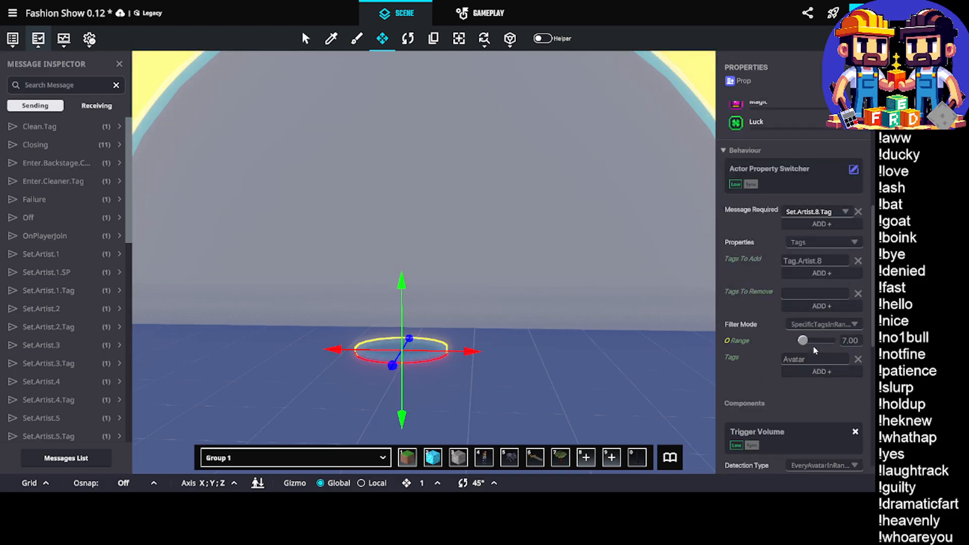
{"action": "scroll", "coordinate": [804, 355], "scroll_direction": "down", "scroll_amount": 6}
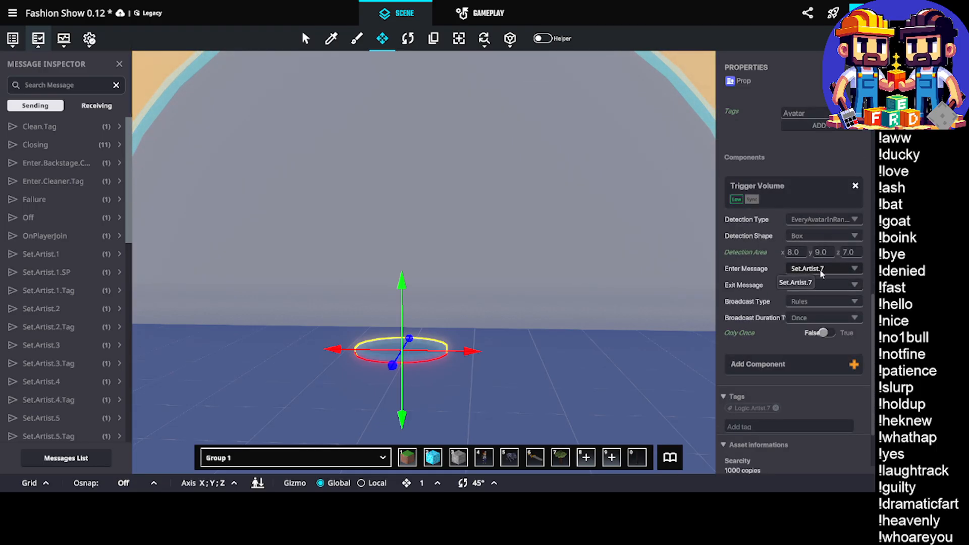
{"action": "left_click", "coordinate": [825, 266]}
{"action": "key", "text": "ctrl+v"}
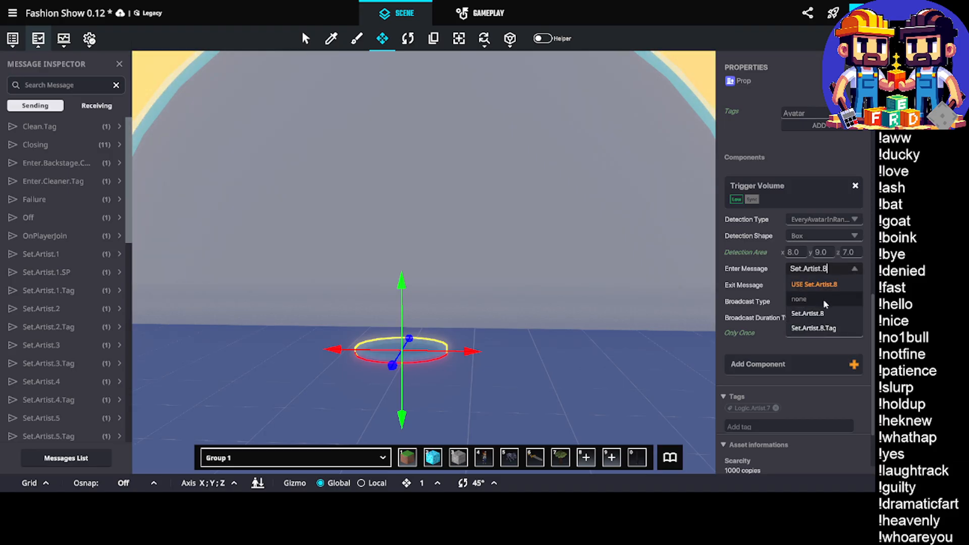
{"action": "left_click", "coordinate": [812, 285]}
Replace the checkpoint's existing logic tag with Logic.Artist.8
{"action": "scroll", "coordinate": [785, 310], "scroll_direction": "down", "scroll_amount": 2}
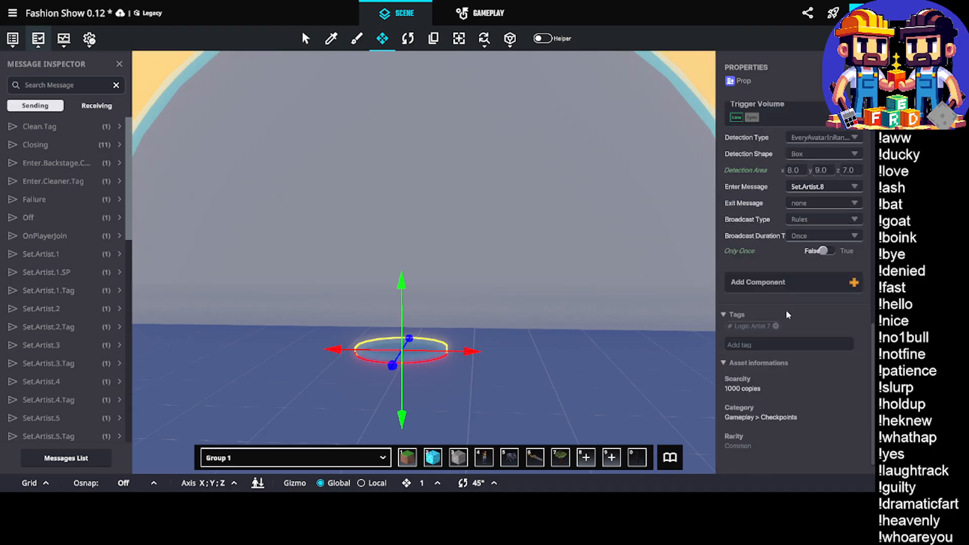
{"action": "left_click", "coordinate": [776, 327]}
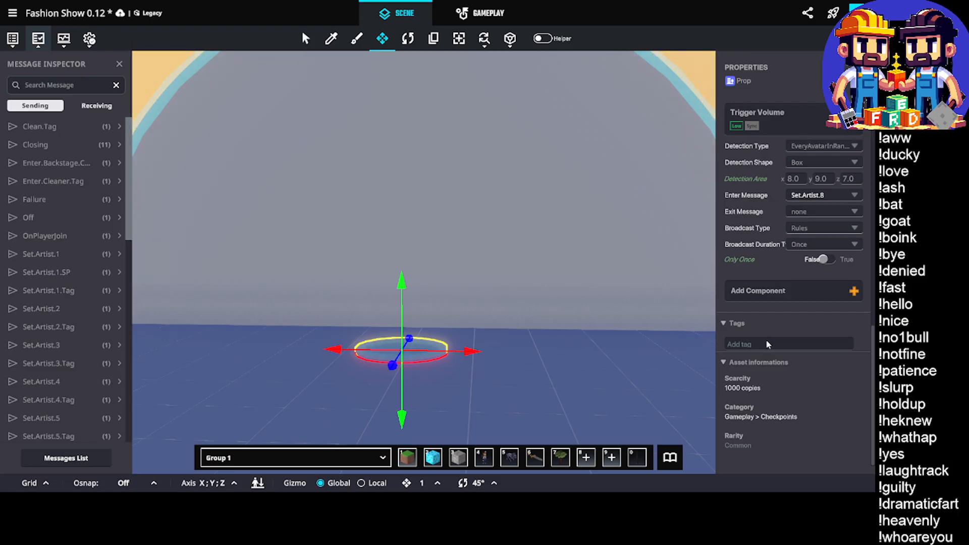
{"action": "type", "text": "Logic.Artist"}
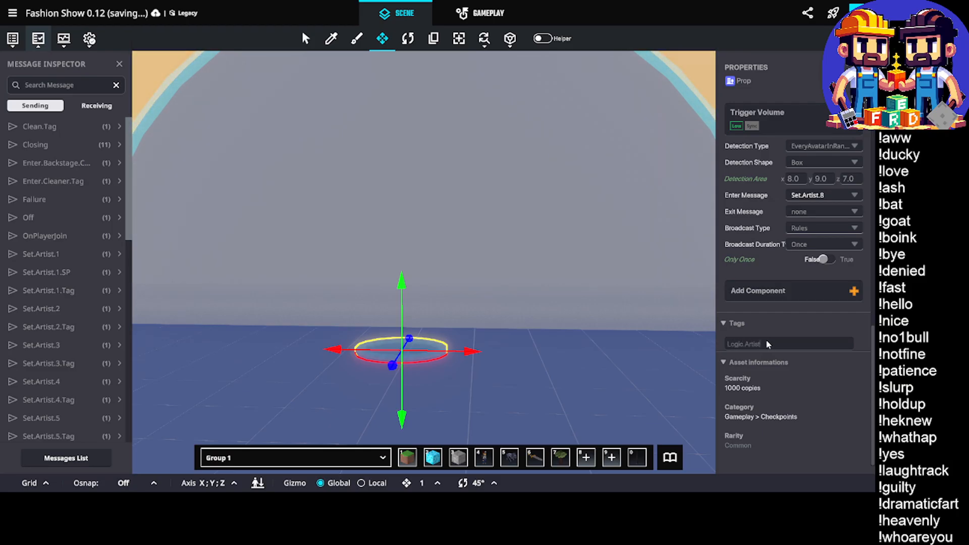
{"action": "type", "text": ".8"}
{"action": "key", "text": "Return"}
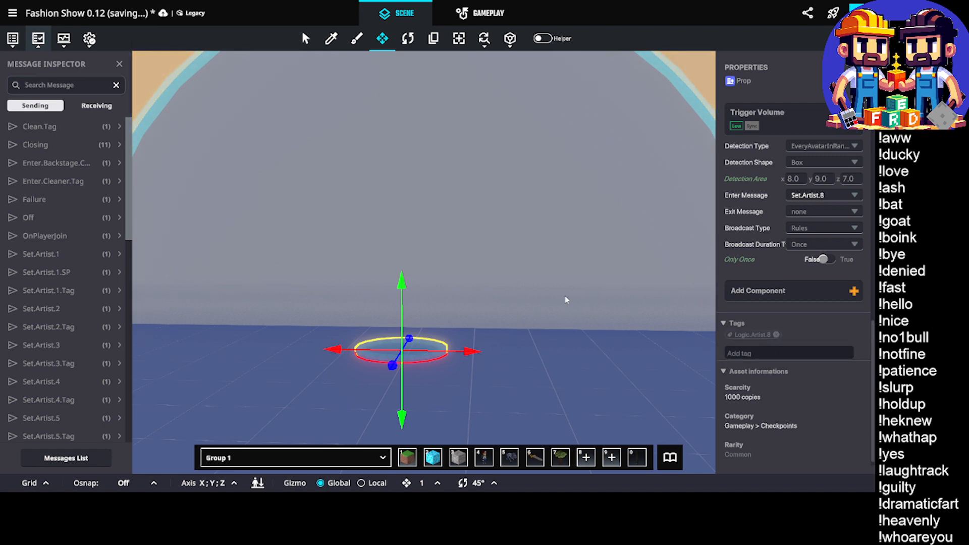
Select the Artist Eight door and set the second play message of its opening animation to a new message, Teleport.Artist.8
{"action": "scroll", "coordinate": [808, 312], "scroll_direction": "down", "scroll_amount": 1}
{"action": "scroll", "coordinate": [569, 288], "scroll_direction": "down", "scroll_amount": 1}
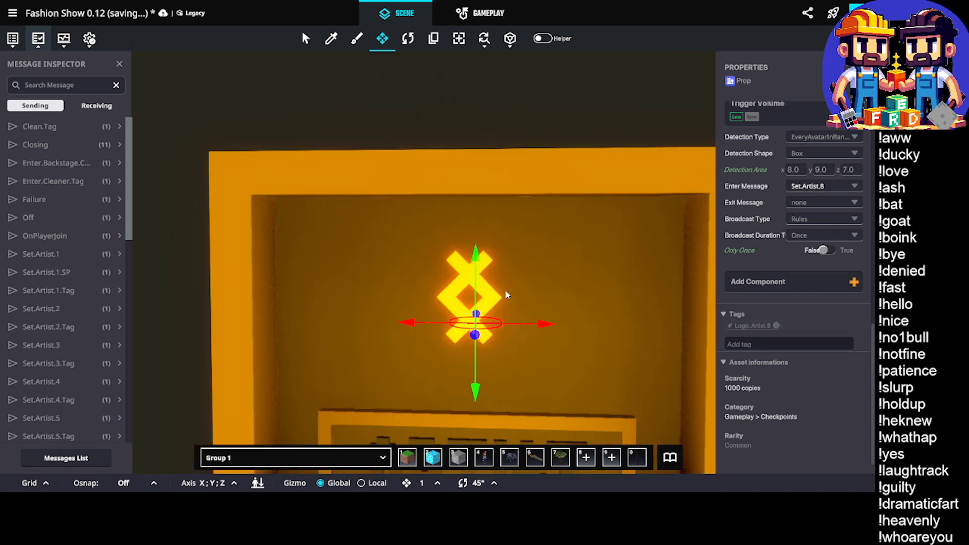
{"action": "scroll", "coordinate": [524, 374], "scroll_direction": "down", "scroll_amount": 1}
{"action": "left_click", "coordinate": [526, 389]}
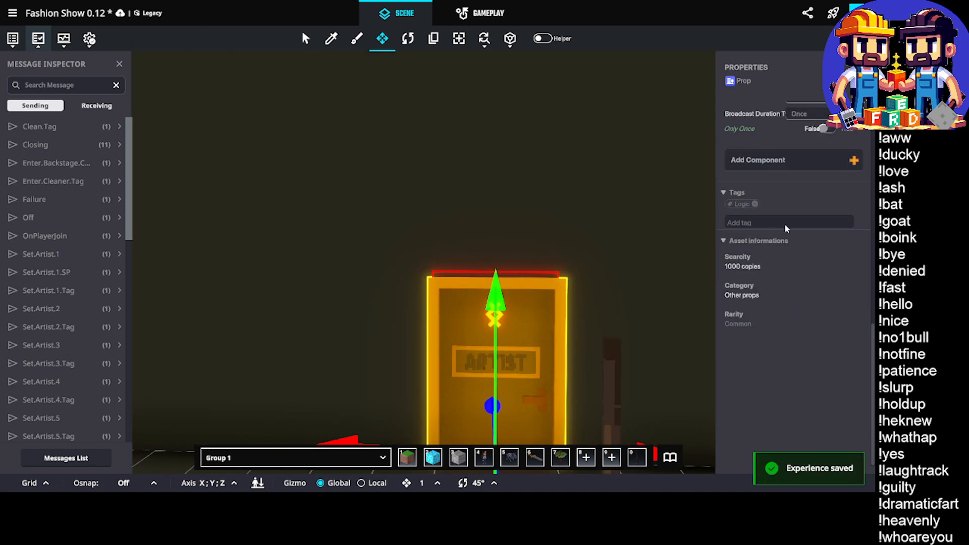
{"action": "scroll", "coordinate": [792, 242], "scroll_direction": "up", "scroll_amount": 10}
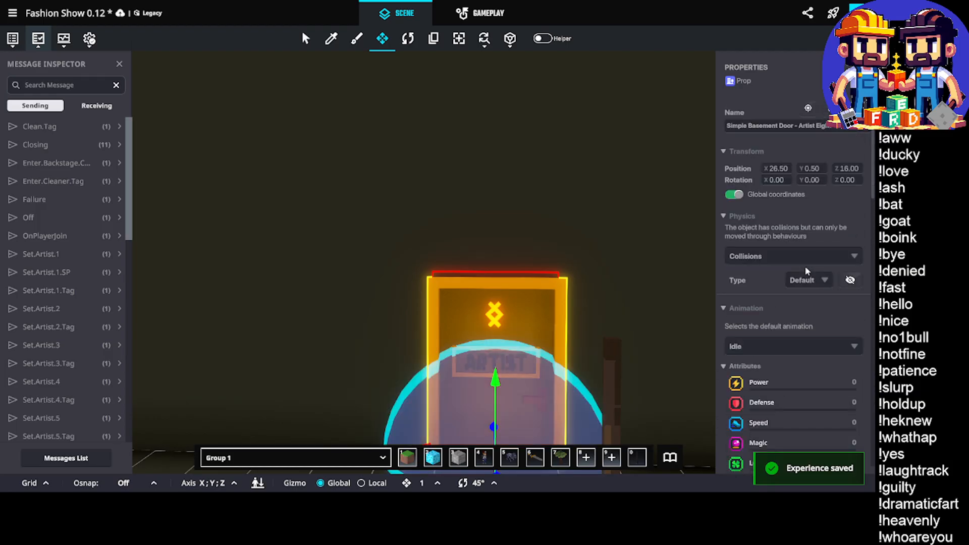
{"action": "scroll", "coordinate": [777, 284], "scroll_direction": "down", "scroll_amount": 10}
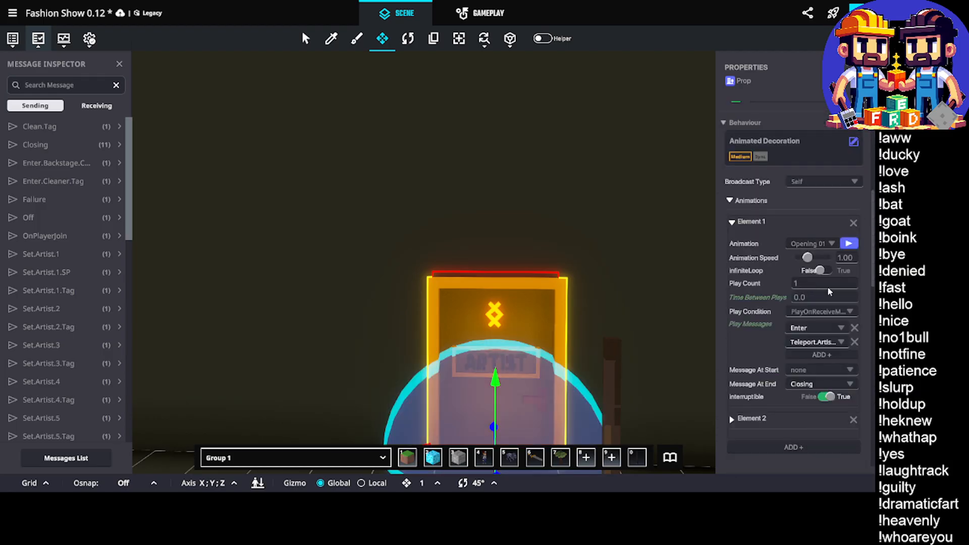
{"action": "left_click", "coordinate": [820, 260]}
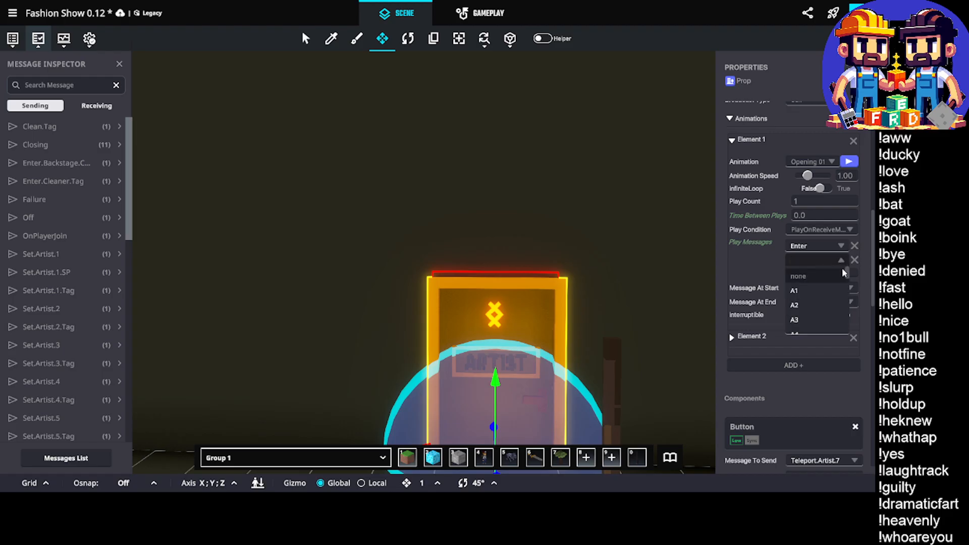
{"action": "type", "text": "Te"}
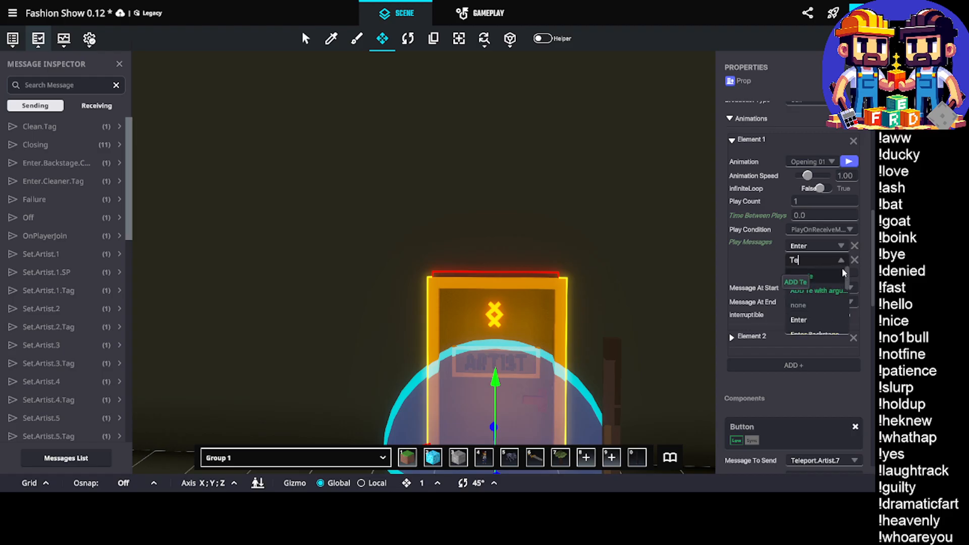
{"action": "type", "text": "leport.A"}
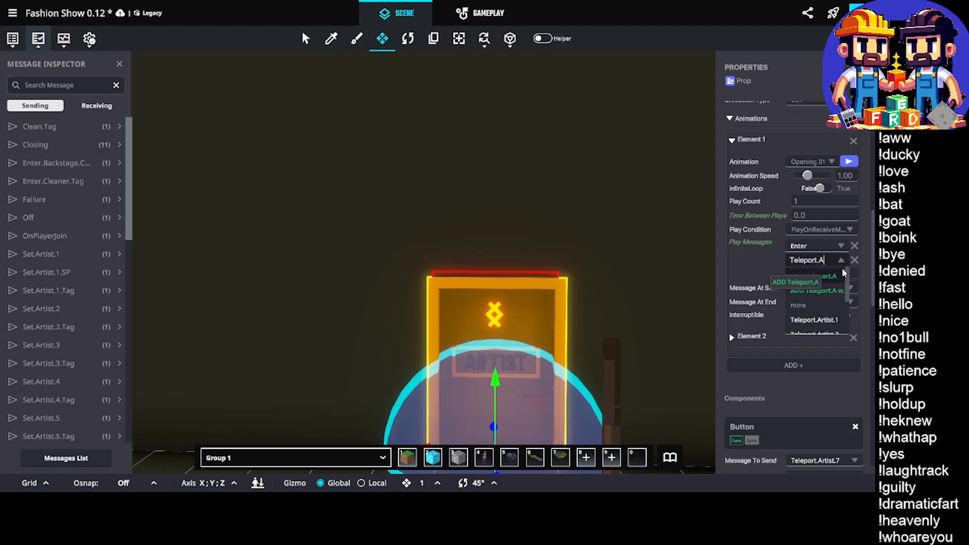
{"action": "type", "text": "rtist.8"}
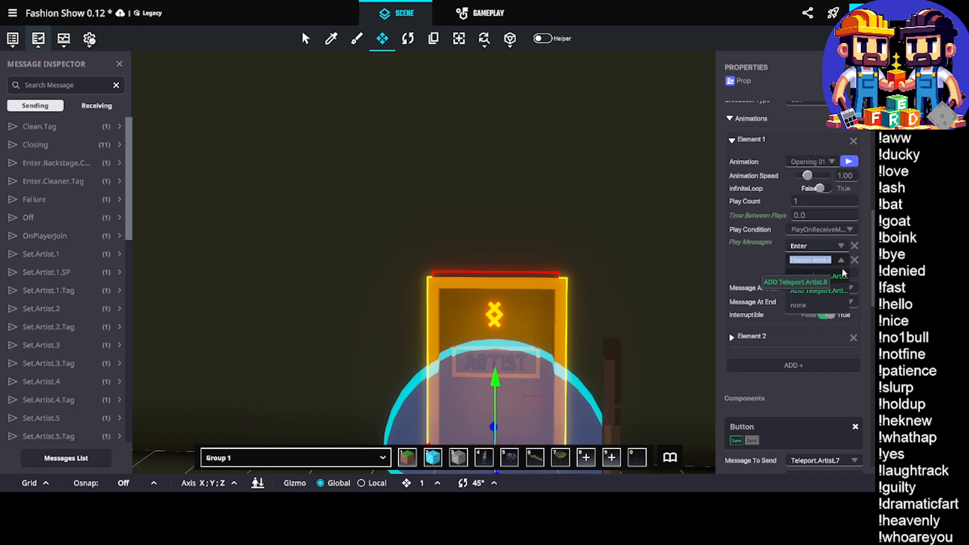
{"action": "left_click", "coordinate": [843, 273]}
Set the message sent by the Artist Eight door's Button component to Teleport.Artist.8
{"action": "scroll", "coordinate": [814, 286], "scroll_direction": "down", "scroll_amount": 3}
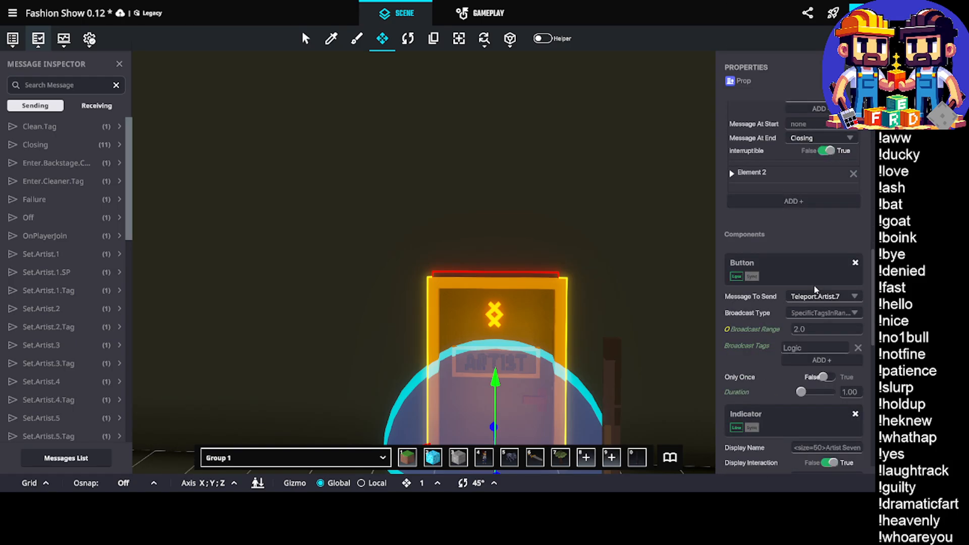
{"action": "left_click", "coordinate": [816, 296]}
{"action": "type", "text": "Teleport.Artist.8"}
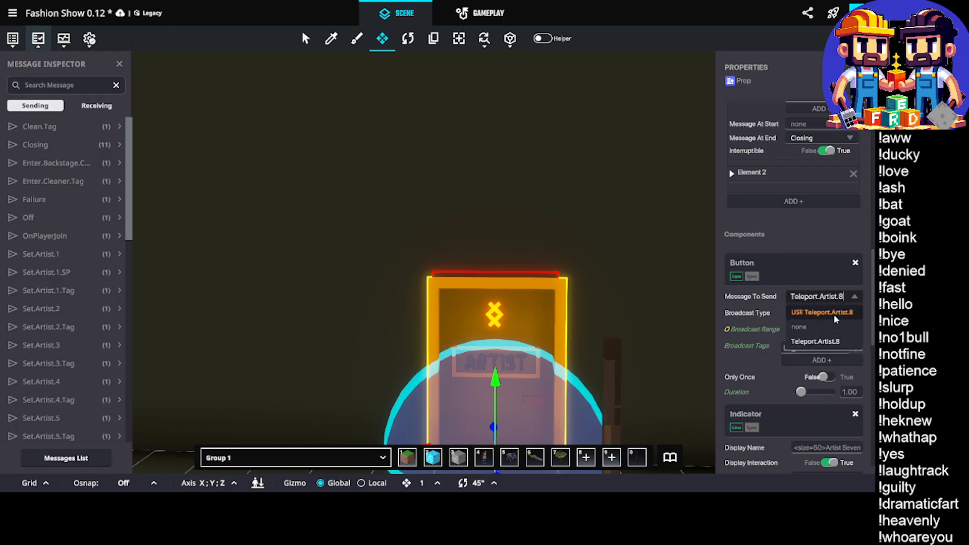
{"action": "left_click", "coordinate": [834, 316]}
Change the door's Indicator custom text to Become Artist Eight and its display name to <size=50>Artist Eight
{"action": "scroll", "coordinate": [843, 297], "scroll_direction": "down", "scroll_amount": 5}
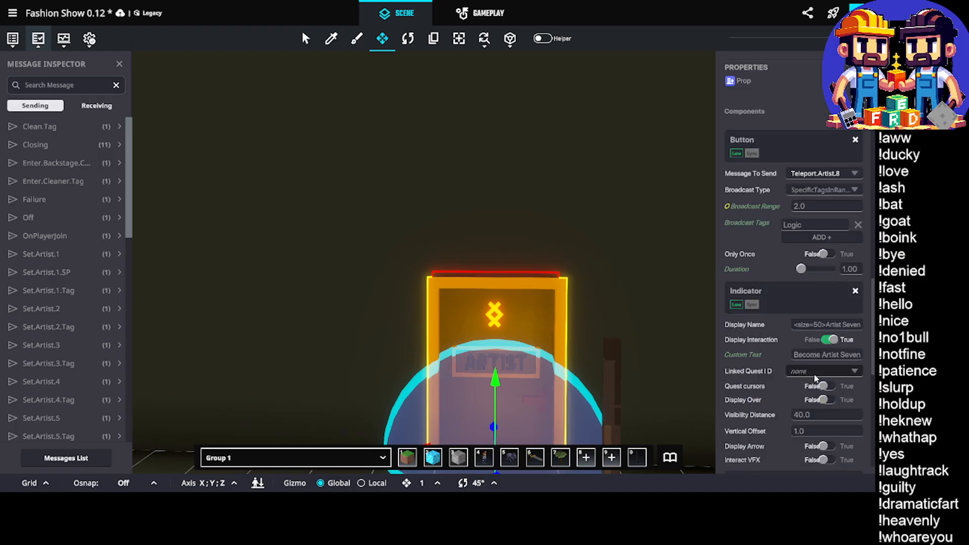
{"action": "double_click", "coordinate": [850, 273]}
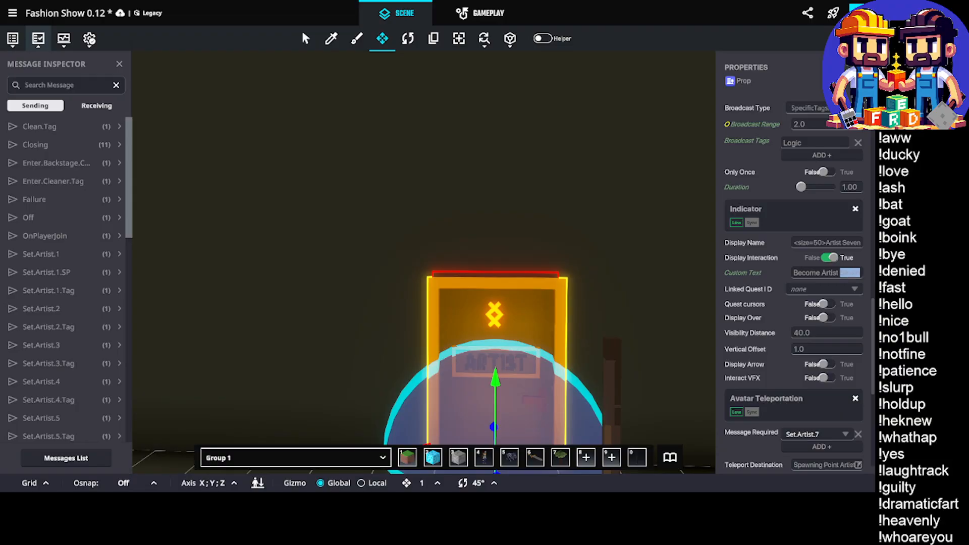
{"action": "type", "text": "Eight"}
{"action": "left_click", "coordinate": [851, 243]}
{"action": "double_click", "coordinate": [852, 243]}
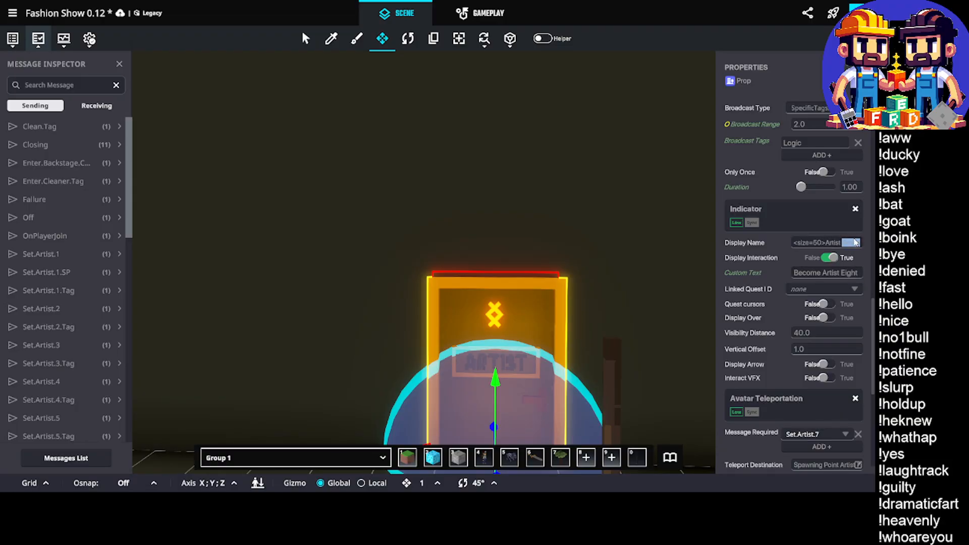
{"action": "type", "text": "Eight"}
Set the required message of the Artist Eight door's Avatar Teleportation component to Teleport.Artist.8
{"action": "scroll", "coordinate": [787, 353], "scroll_direction": "down", "scroll_amount": 3}
{"action": "left_click", "coordinate": [841, 312]}
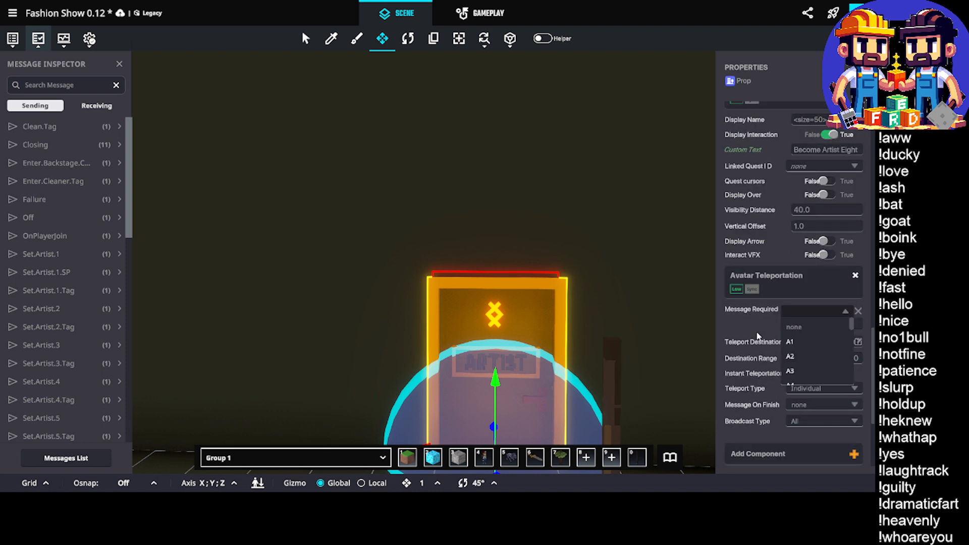
{"action": "left_click", "coordinate": [756, 333]}
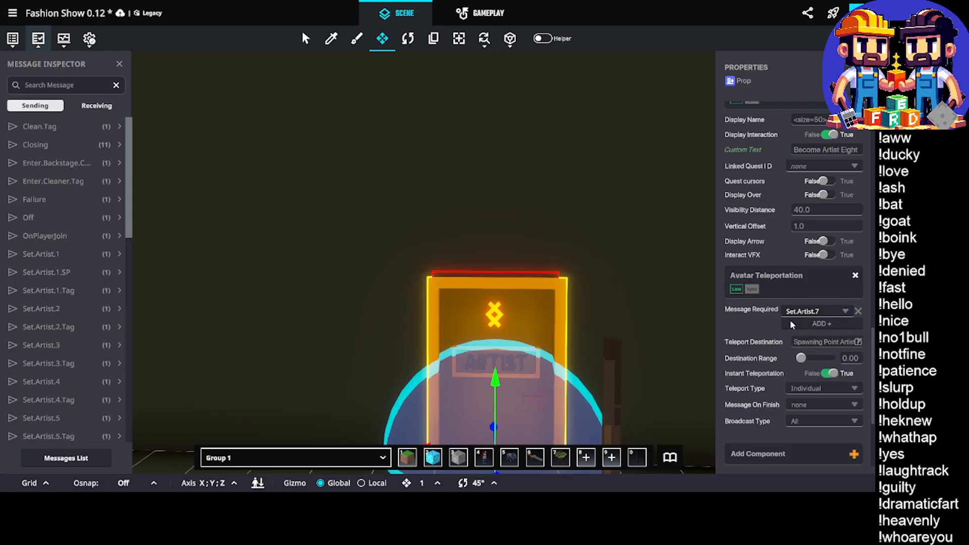
{"action": "scroll", "coordinate": [777, 338], "scroll_direction": "up", "scroll_amount": 3}
{"action": "scroll", "coordinate": [777, 338], "scroll_direction": "up", "scroll_amount": 2}
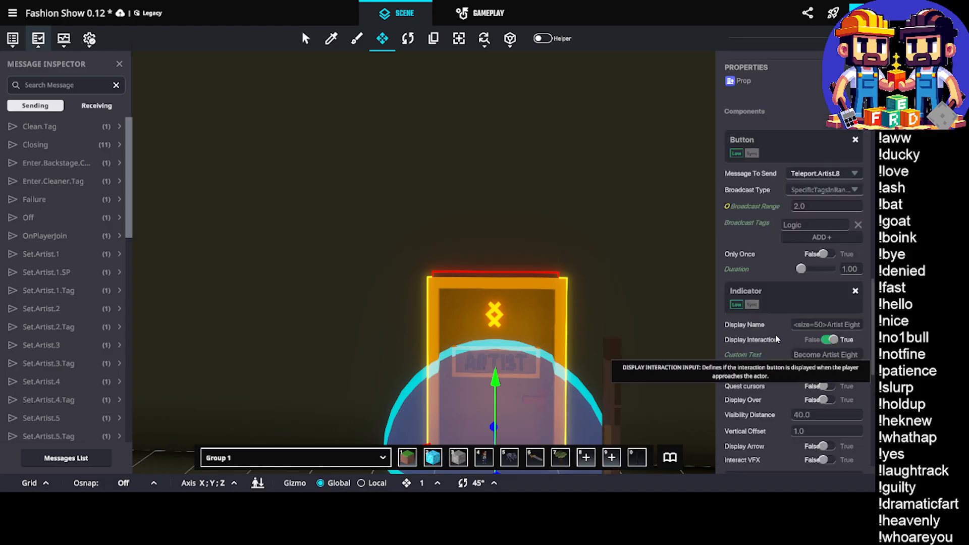
{"action": "scroll", "coordinate": [787, 313], "scroll_direction": "down", "scroll_amount": 5}
{"action": "left_click", "coordinate": [804, 271]}
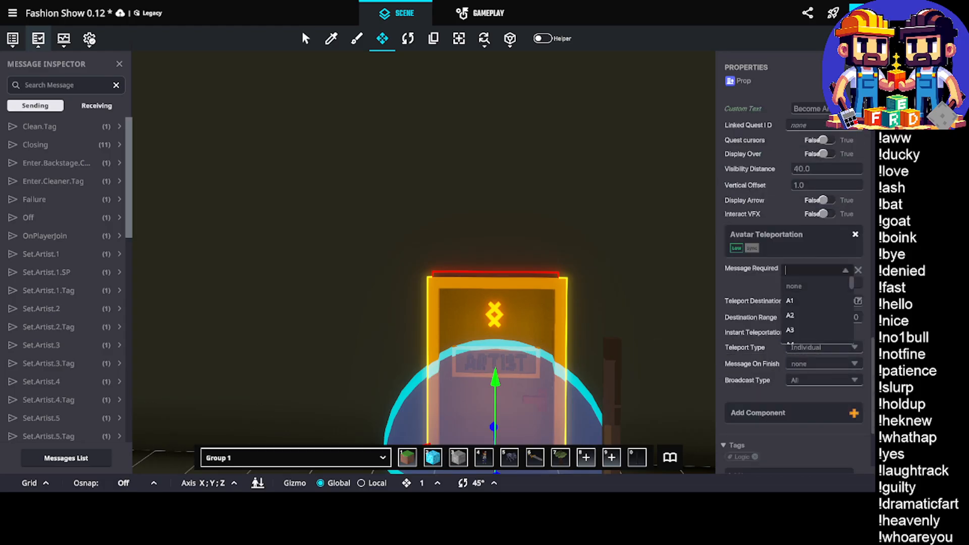
{"action": "type", "text": "Teleport.Artist.8"}
{"action": "left_click", "coordinate": [816, 285]}
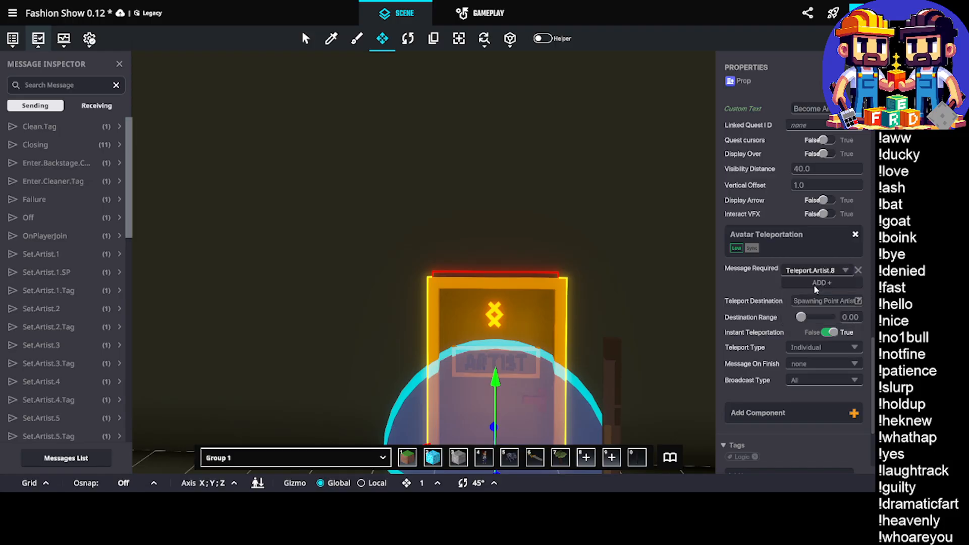
Set the Artist Eight door's teleport destination to the actor Spawning Point Artist 8
{"action": "left_click", "coordinate": [844, 302]}
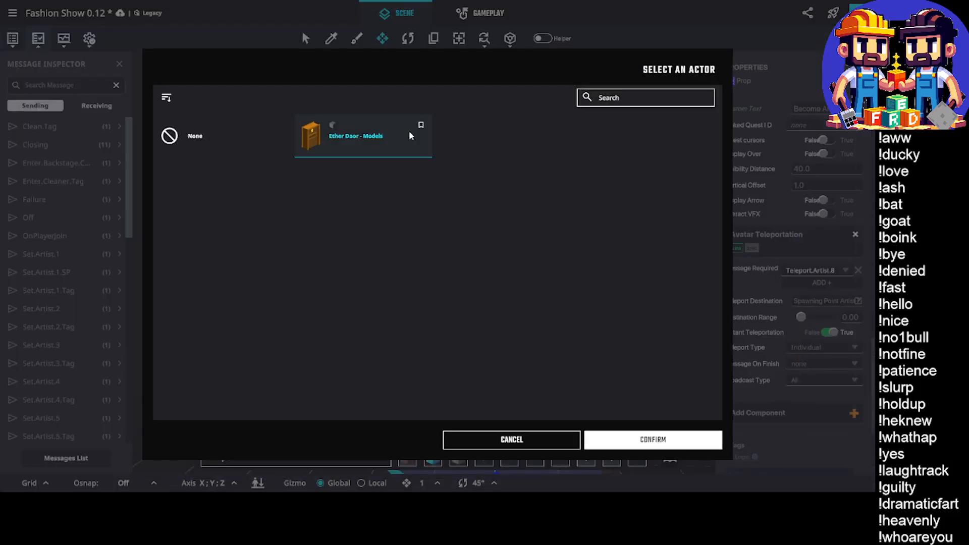
{"action": "left_click", "coordinate": [619, 101]}
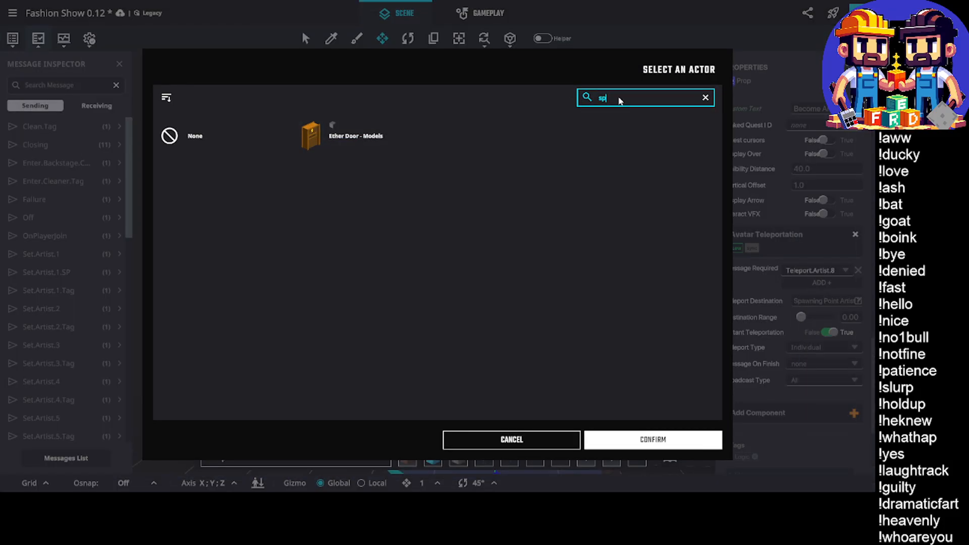
{"action": "type", "text": "spawn"}
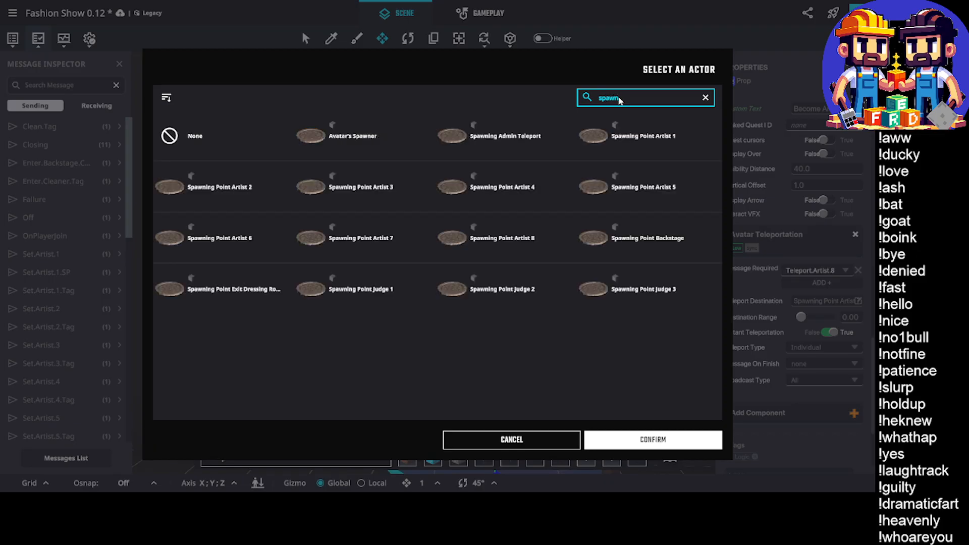
{"action": "left_click", "coordinate": [497, 240]}
{"action": "left_click", "coordinate": [656, 442]}
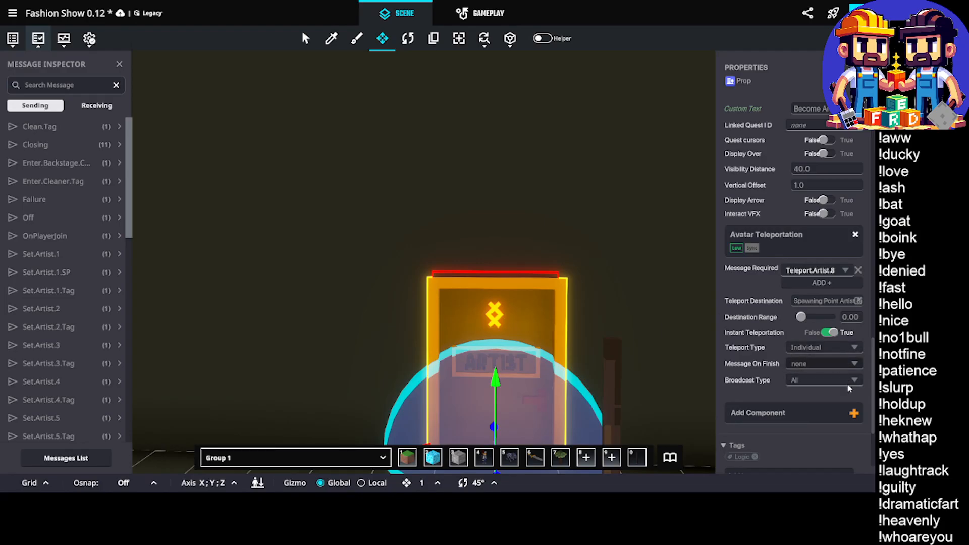
Select the Artist Seven door and set the required message of its Avatar Teleportation component to Teleport.Artist.7
{"action": "middle_click_drag", "start_coordinate": [553, 336], "coordinate": [550, 312]}
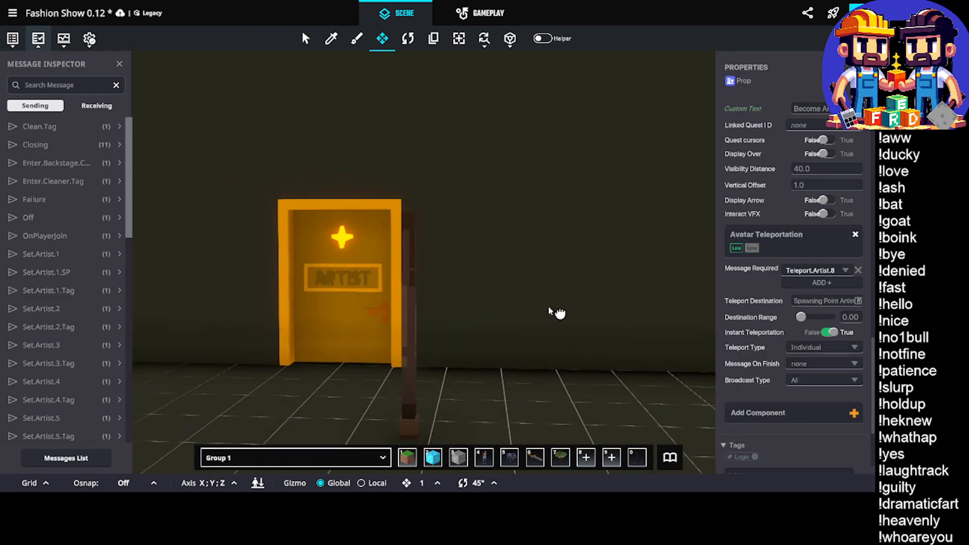
{"action": "left_click", "coordinate": [344, 269]}
{"action": "scroll", "coordinate": [800, 281], "scroll_direction": "down", "scroll_amount": 2}
{"action": "scroll", "coordinate": [782, 277], "scroll_direction": "up", "scroll_amount": 5}
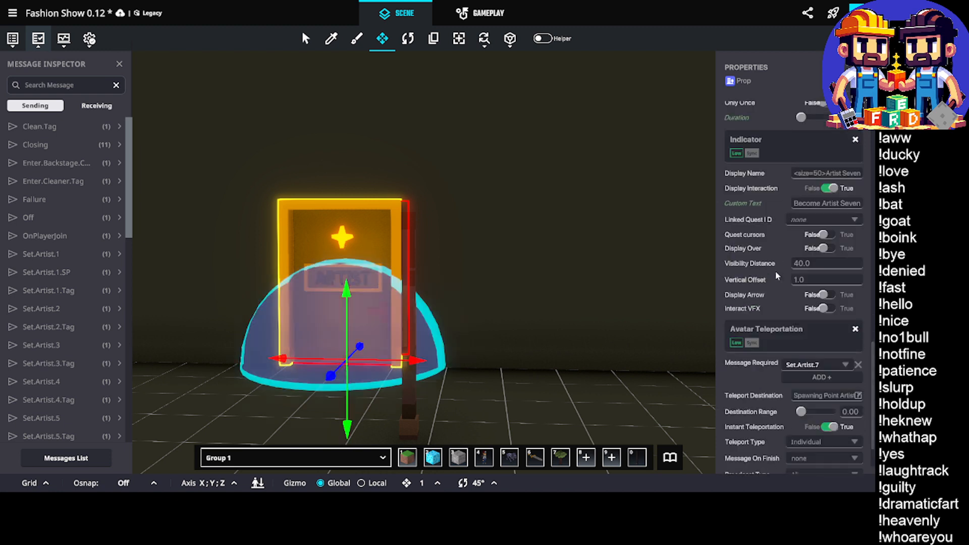
{"action": "scroll", "coordinate": [779, 275], "scroll_direction": "down", "scroll_amount": 3}
{"action": "left_click", "coordinate": [819, 140]}
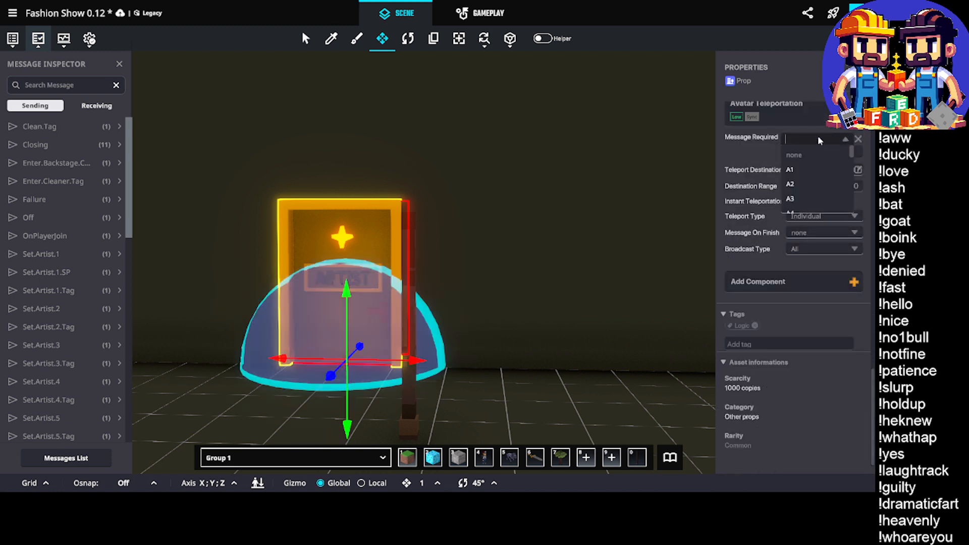
{"action": "type", "text": "Tel"}
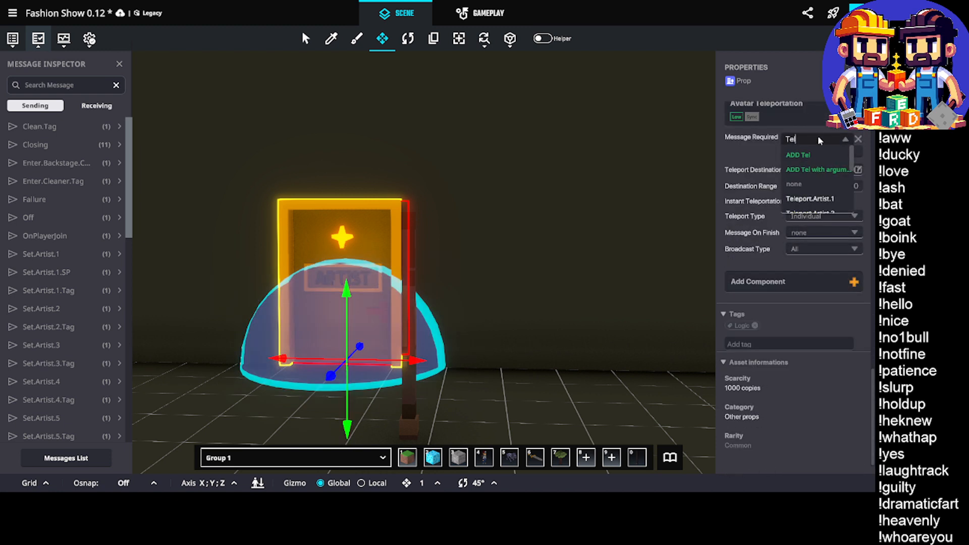
{"action": "type", "text": "eport.Artist"}
{"action": "scroll", "coordinate": [825, 171], "scroll_direction": "down", "scroll_amount": 2}
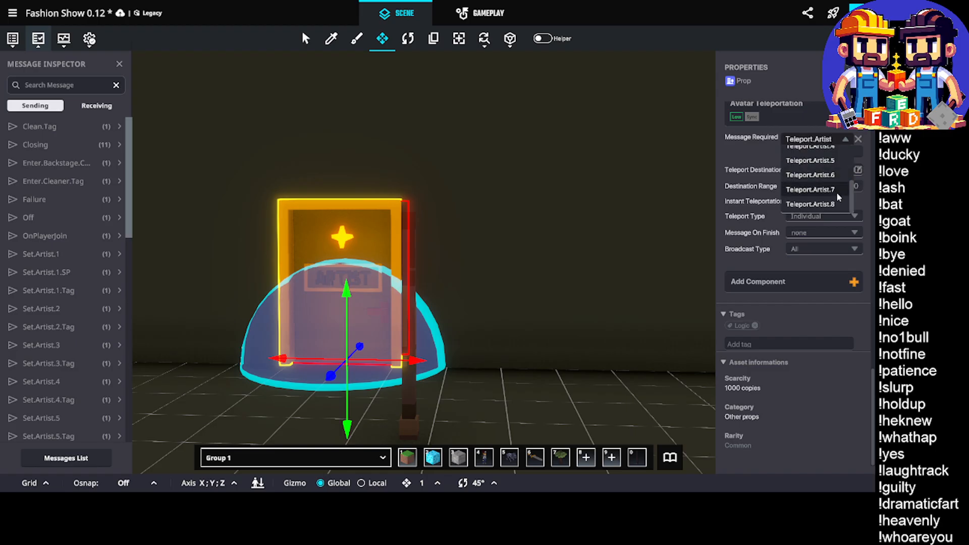
{"action": "left_click", "coordinate": [837, 192]}
{"action": "scroll", "coordinate": [523, 225], "scroll_direction": "down", "scroll_amount": 3}
{"action": "scroll", "coordinate": [524, 227], "scroll_direction": "down", "scroll_amount": 2}
Save the experience and launch it in Play mode
{"action": "middle_click_drag", "start_coordinate": [536, 242], "coordinate": [383, 272]}
{"action": "key", "text": "ctrl+s"}
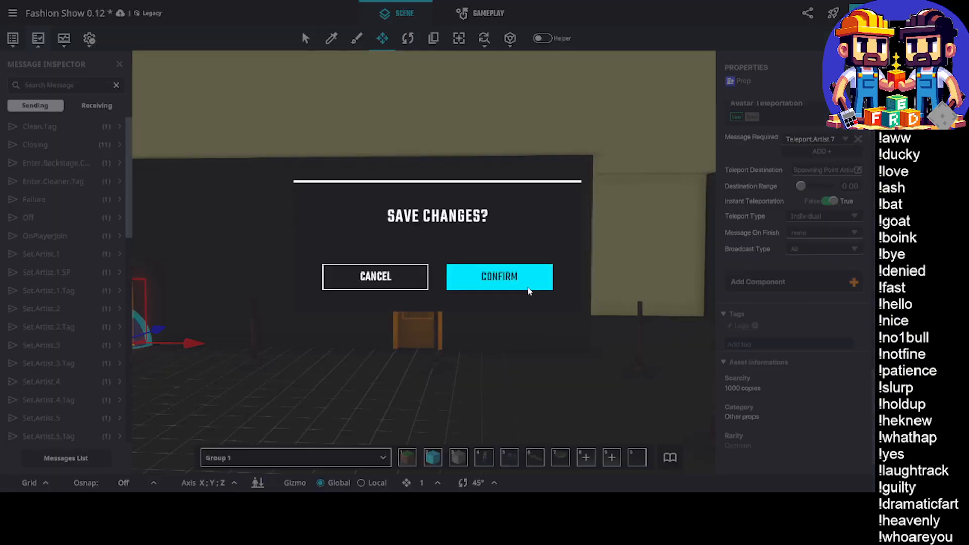
{"action": "left_click", "coordinate": [515, 292]}
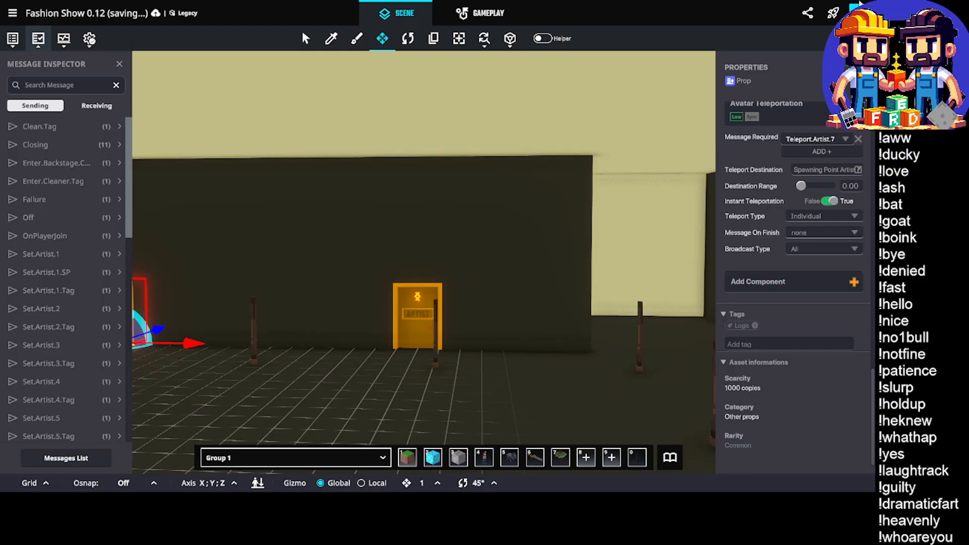
{"action": "left_click", "coordinate": [859, 9]}
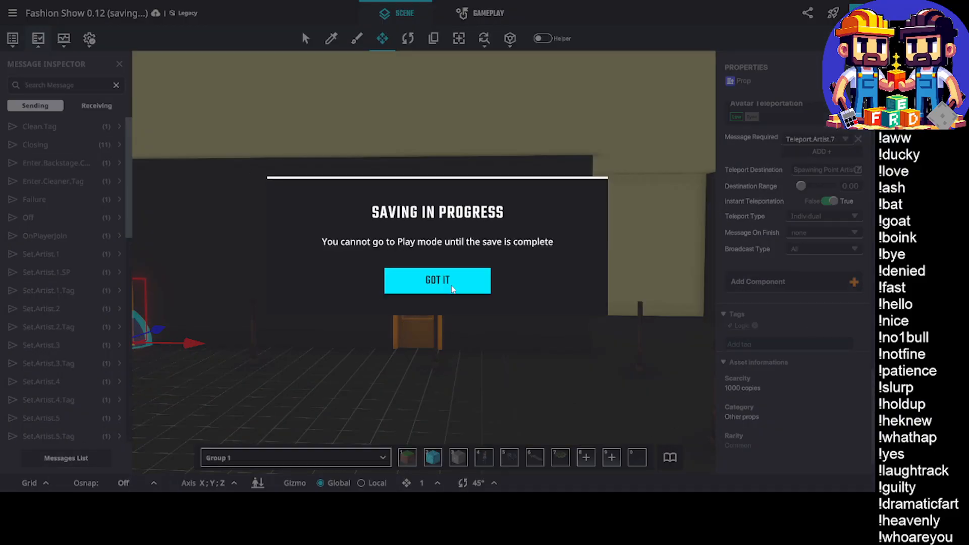
{"action": "left_click", "coordinate": [436, 280]}
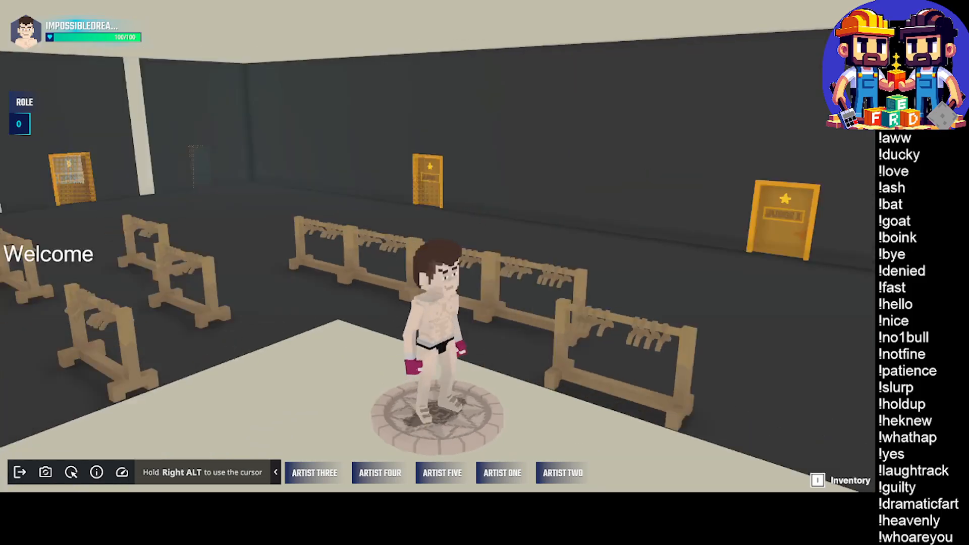
Walk the avatar across the backstage area up to the Artist Eight door to check its interaction prompt
{"action": "key", "text": "w"}
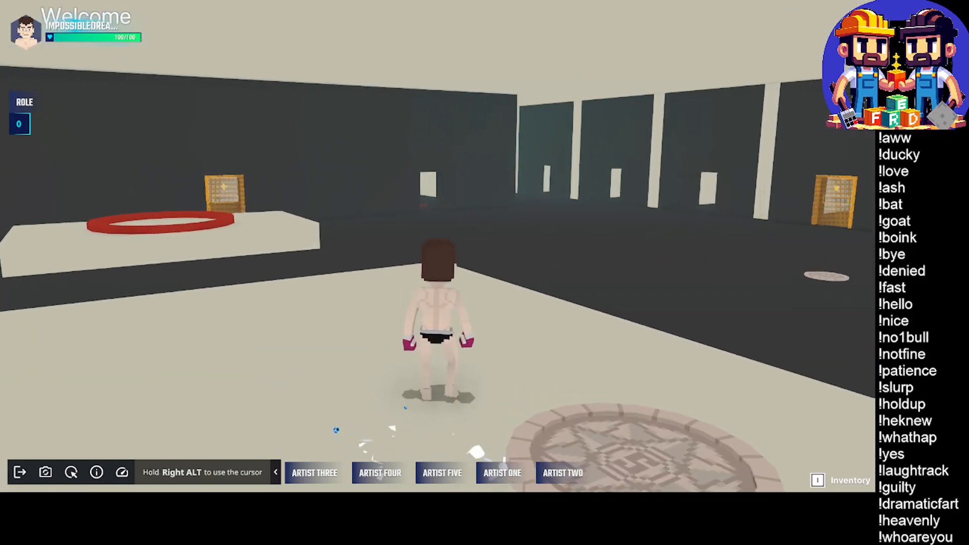
{"action": "key", "text": "shift"}
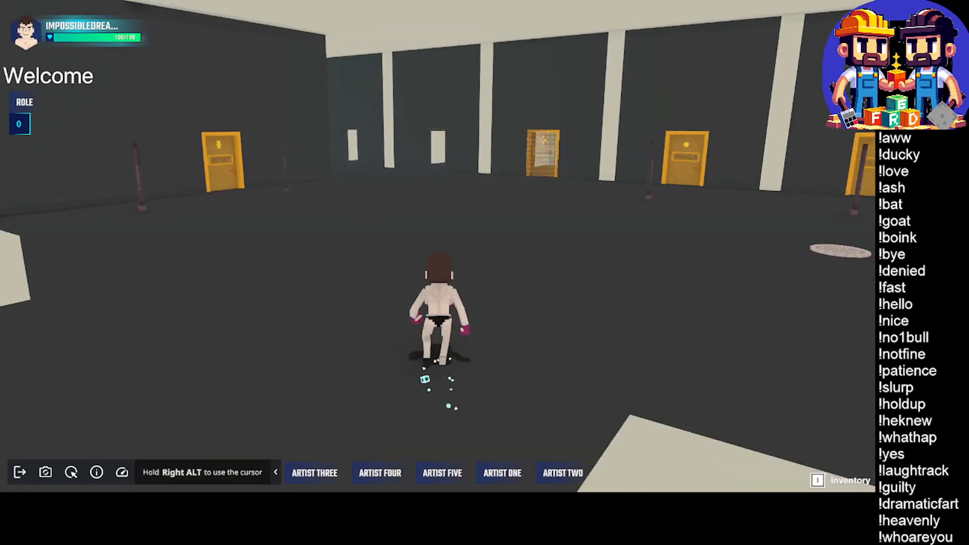
{"action": "key", "text": "w"}
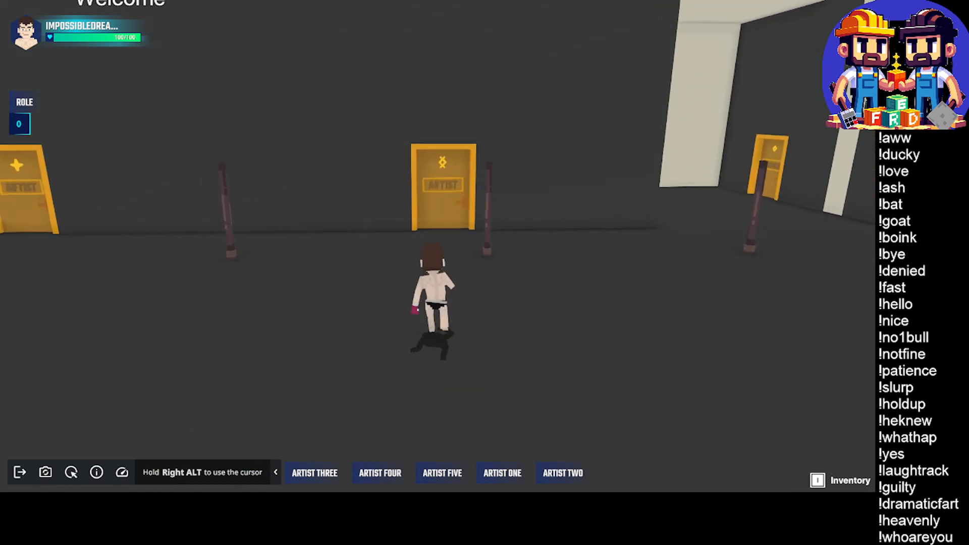
{"action": "key", "text": "w"}
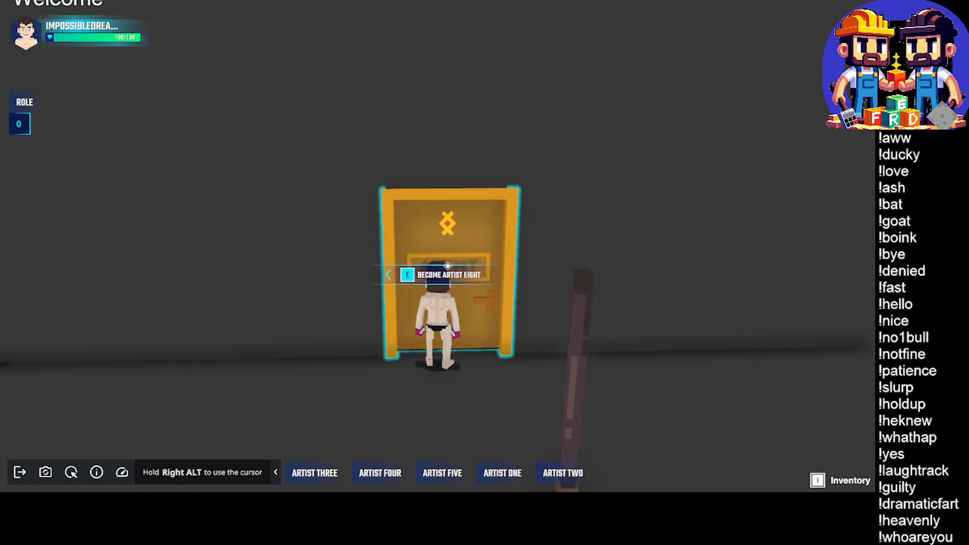
Leave Play mode and review the Artist One widget's name and size settings on the HUD Admin canvas
{"action": "key", "text": "s"}
{"action": "key", "text": "Escape"}
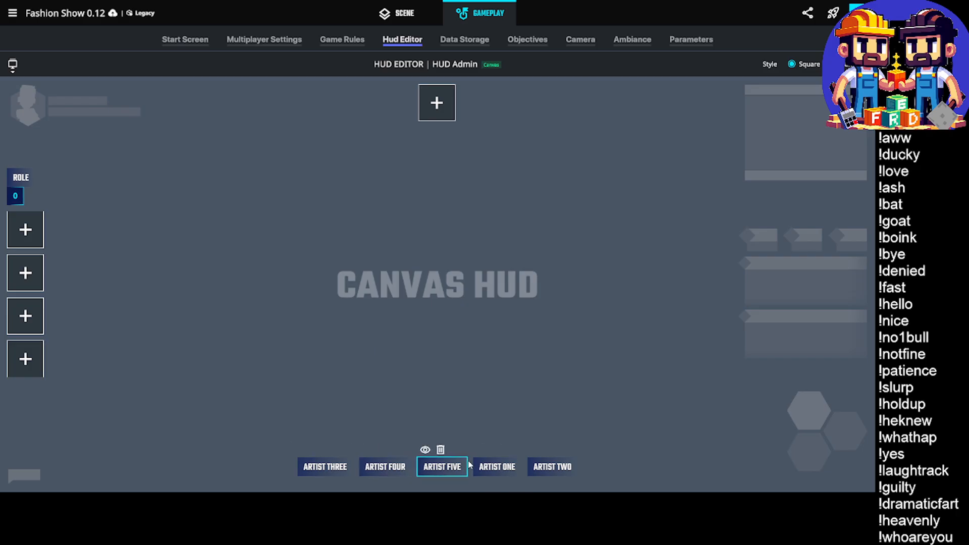
{"action": "mouse_move", "coordinate": [430, 473]}
{"action": "left_click", "coordinate": [502, 470]}
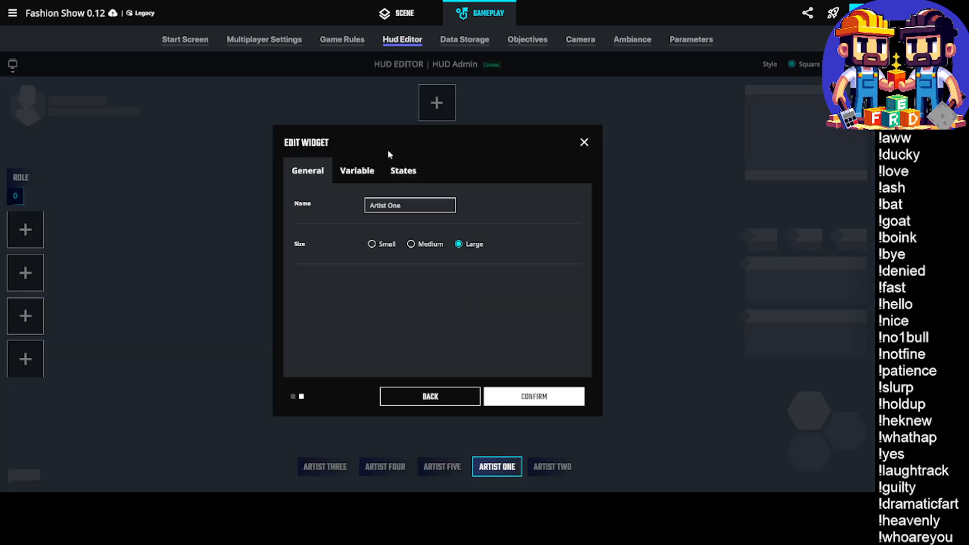
{"action": "left_click", "coordinate": [410, 209]}
{"action": "double_click", "coordinate": [409, 208]}
{"action": "left_click", "coordinate": [584, 142]}
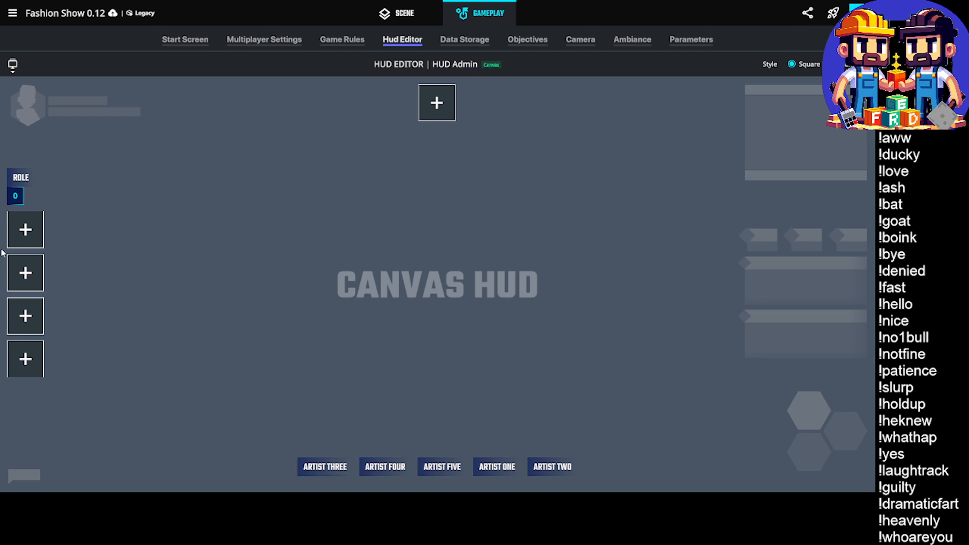
Add a Large, No Icon widget named Artist Six below the Role widget and link it to the Text Artist 6 Name variable
{"action": "left_click", "coordinate": [30, 228]}
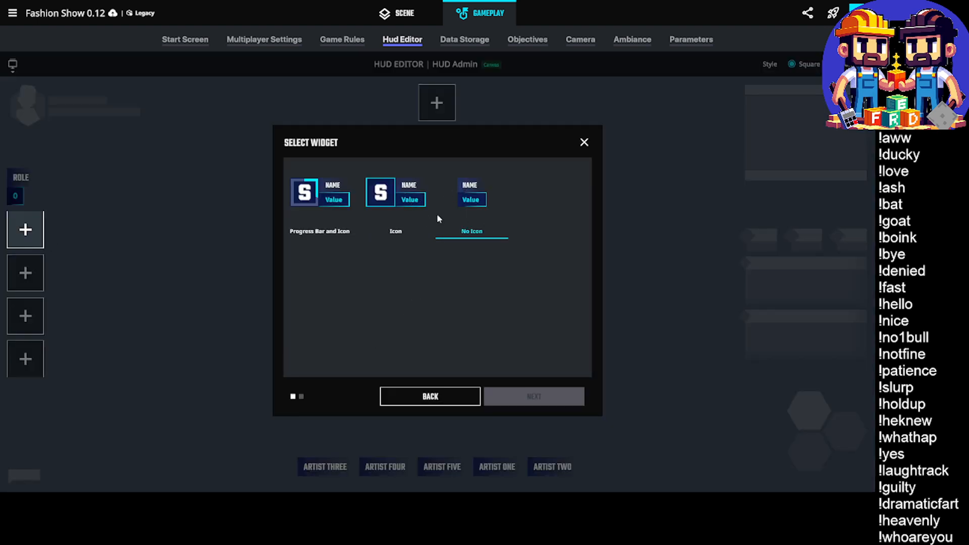
{"action": "left_click", "coordinate": [466, 201]}
{"action": "left_click", "coordinate": [525, 396]}
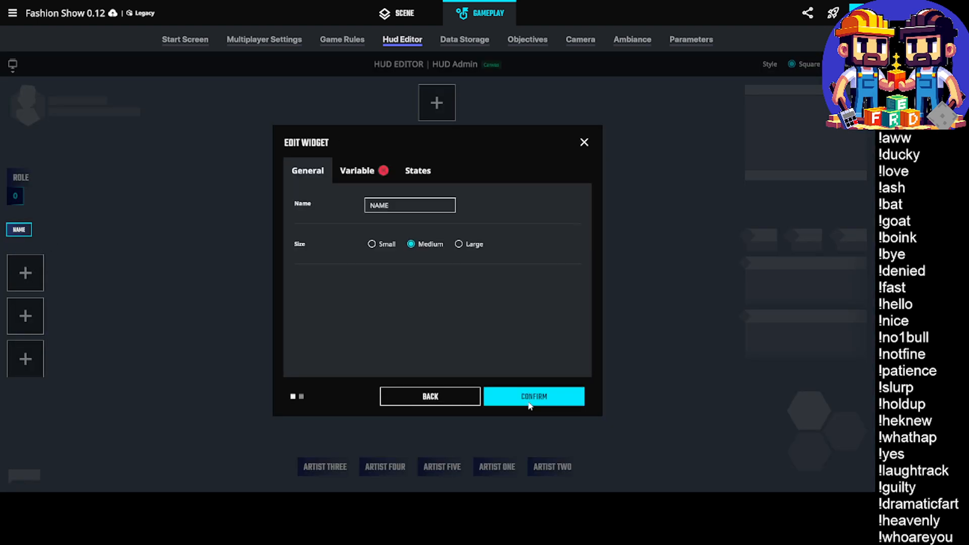
{"action": "left_click", "coordinate": [404, 209]}
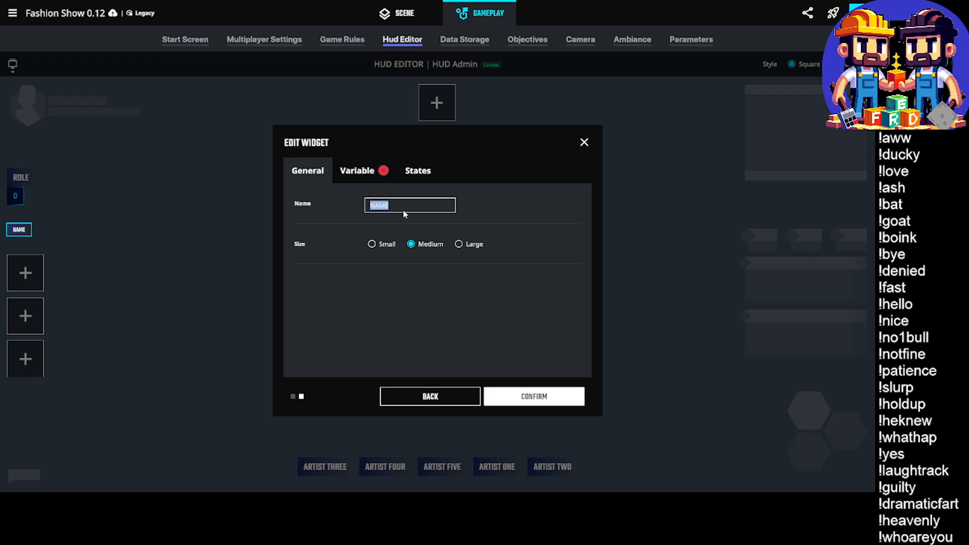
{"action": "type", "text": "Artist Six"}
{"action": "left_click", "coordinate": [459, 244]}
{"action": "left_click", "coordinate": [357, 171]}
{"action": "left_click", "coordinate": [385, 206]}
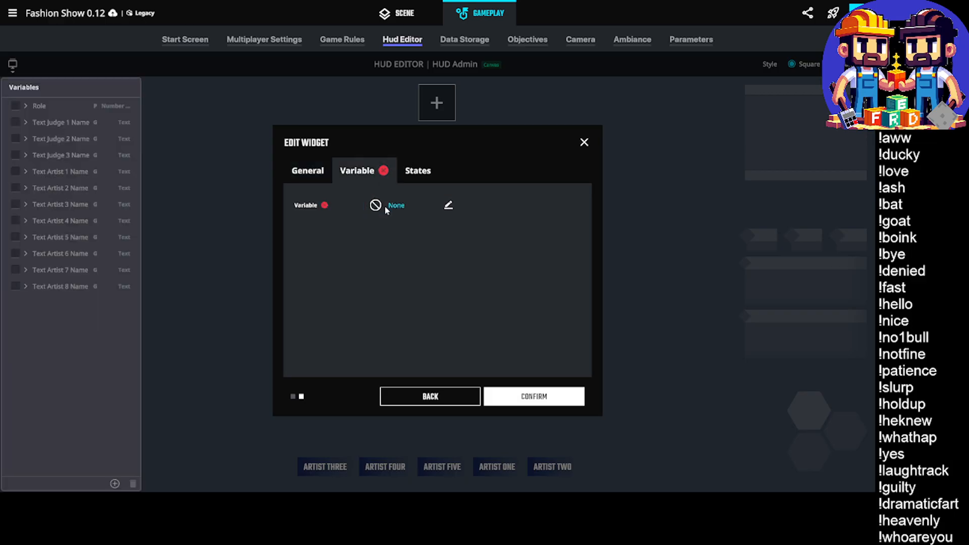
{"action": "left_click", "coordinate": [19, 253]}
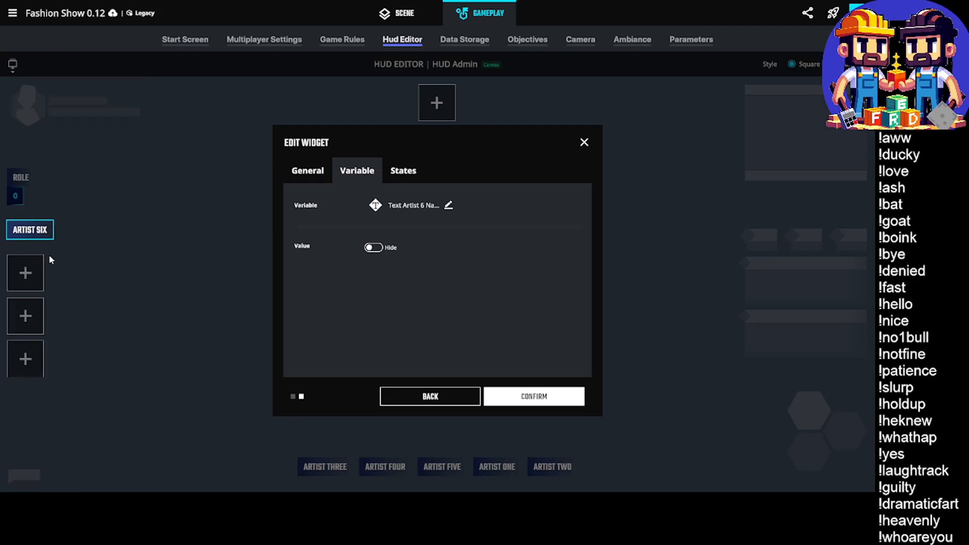
{"action": "left_click", "coordinate": [525, 396]}
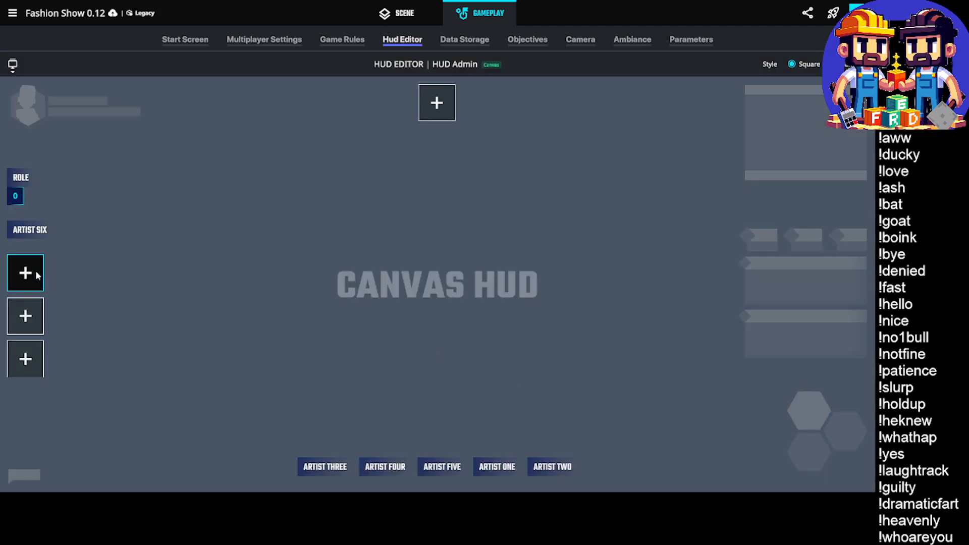
Add a Large, No Icon widget named Artist Seven below Artist Six and link it to the Text Artist 7 Name variable
{"action": "left_click", "coordinate": [25, 272]}
{"action": "left_click", "coordinate": [472, 202]}
{"action": "left_click", "coordinate": [517, 393]}
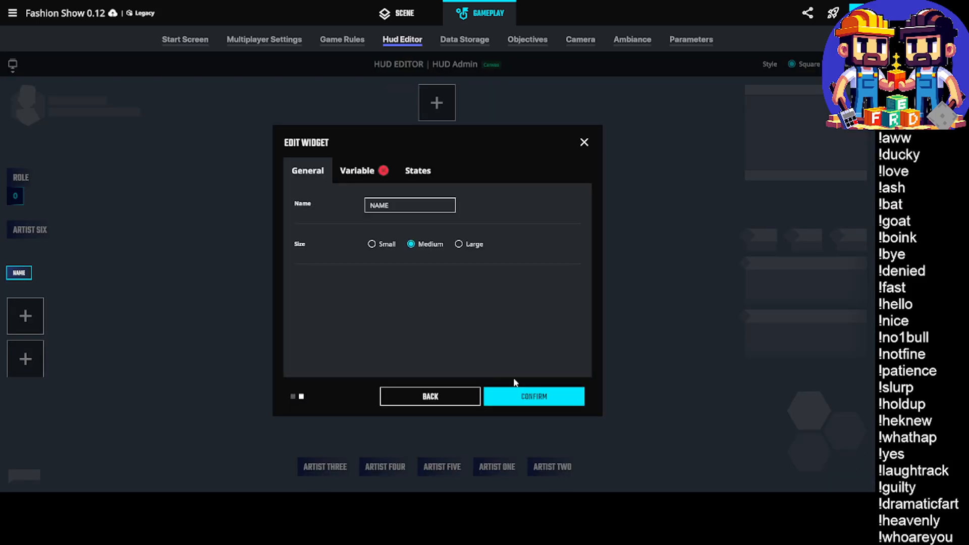
{"action": "double_click", "coordinate": [380, 209]}
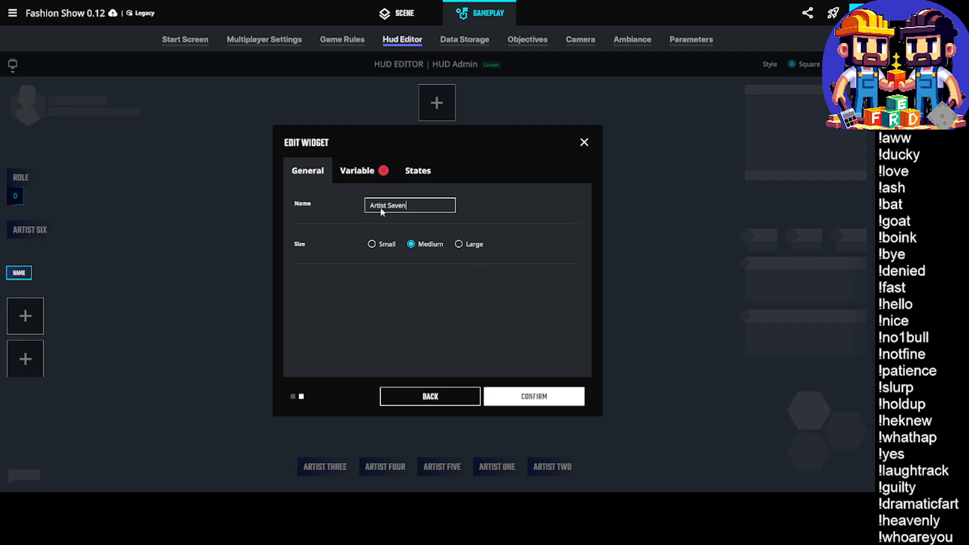
{"action": "left_click", "coordinate": [458, 244]}
{"action": "left_click", "coordinate": [372, 171]}
{"action": "left_click", "coordinate": [399, 217]}
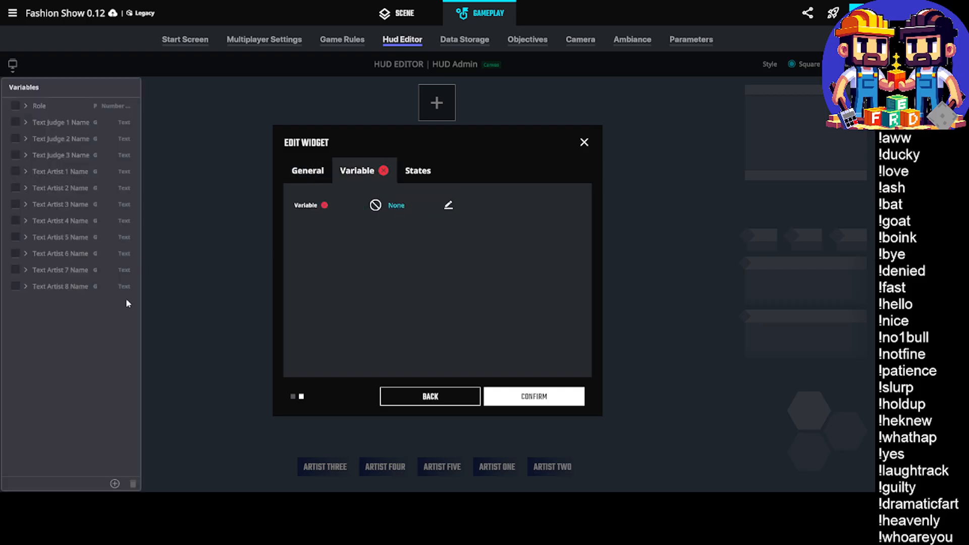
{"action": "left_click", "coordinate": [26, 271]}
{"action": "left_click", "coordinate": [529, 393]}
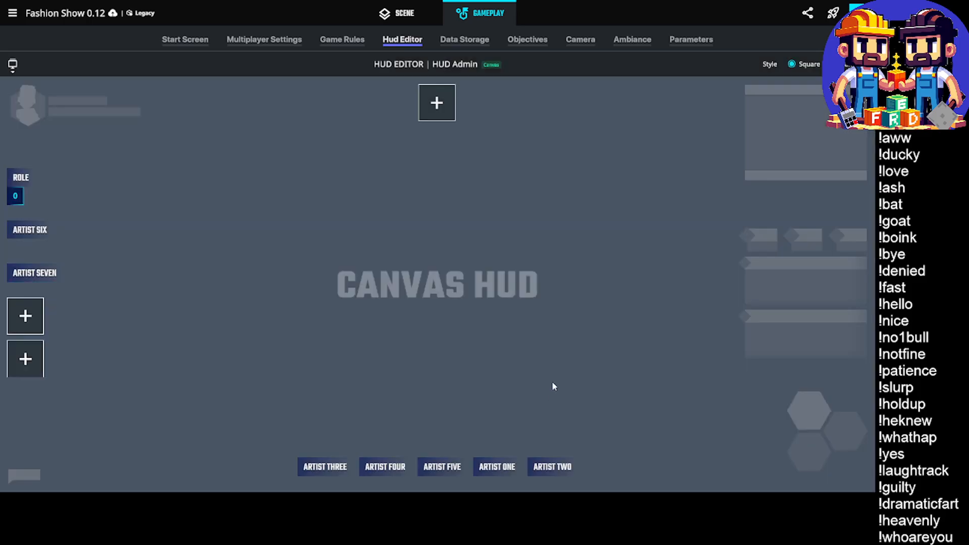
Add a Large, No Icon widget named Artist Eight linked to the Text Artist 8 Name variable, and try to return to the scene
{"action": "left_click", "coordinate": [26, 316]}
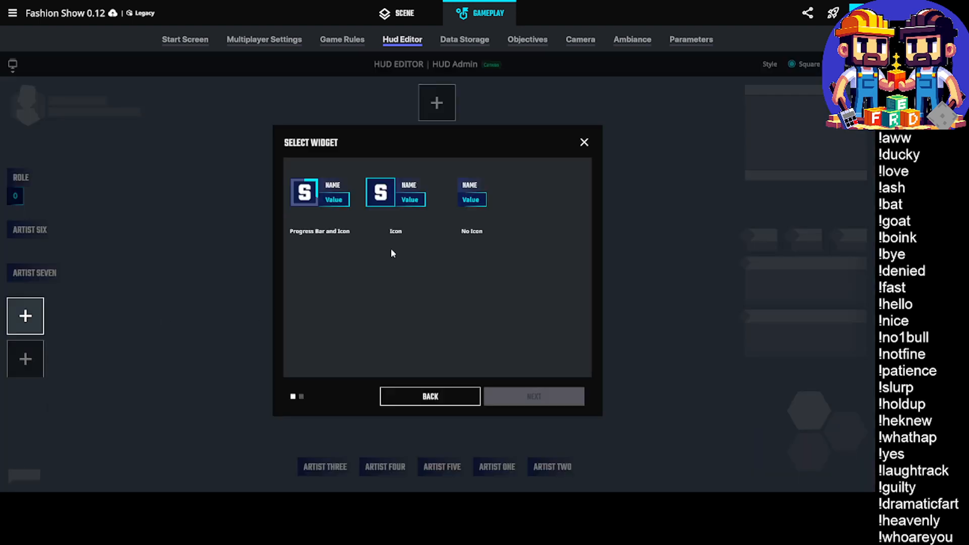
{"action": "left_click", "coordinate": [475, 203]}
{"action": "left_click", "coordinate": [534, 396]}
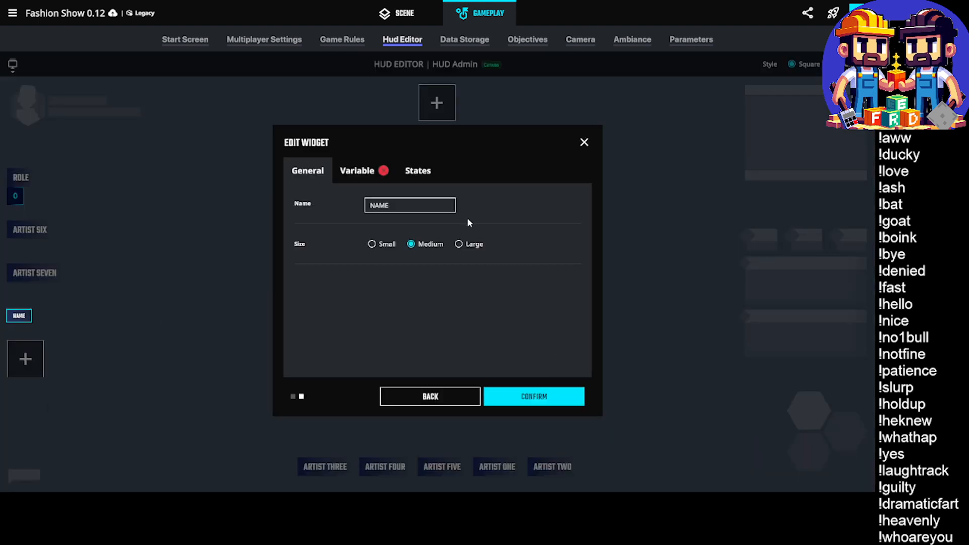
{"action": "left_click", "coordinate": [407, 204]}
{"action": "type", "text": "Artist Eight"}
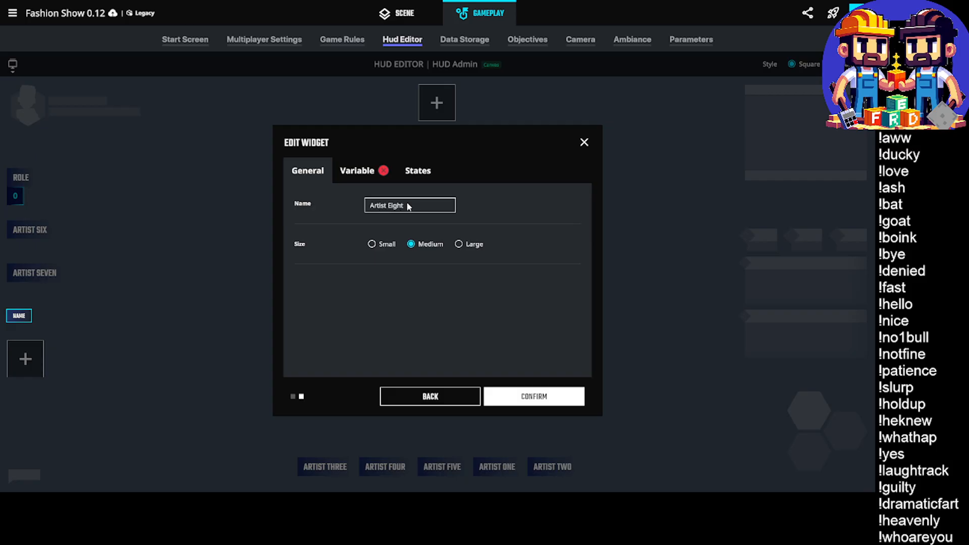
{"action": "left_click", "coordinate": [459, 245]}
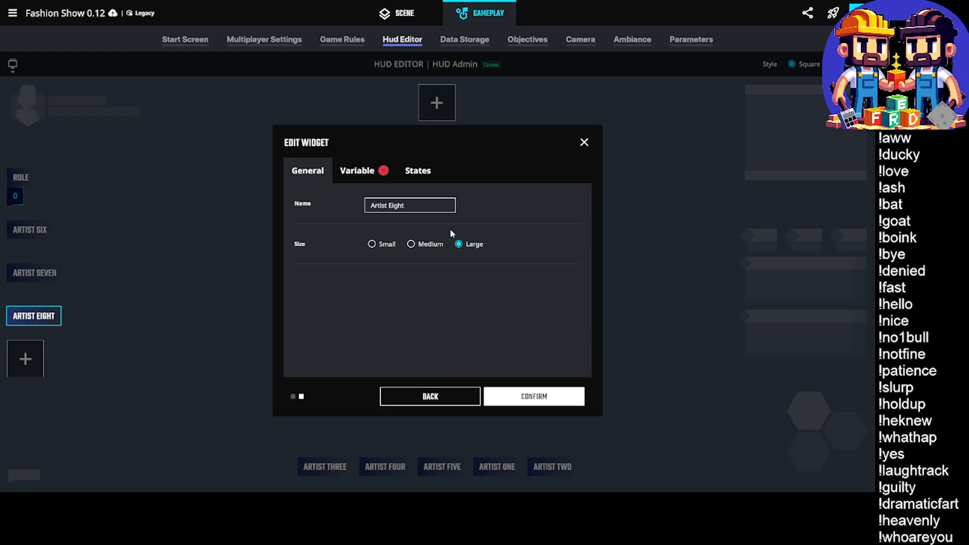
{"action": "left_click", "coordinate": [356, 170]}
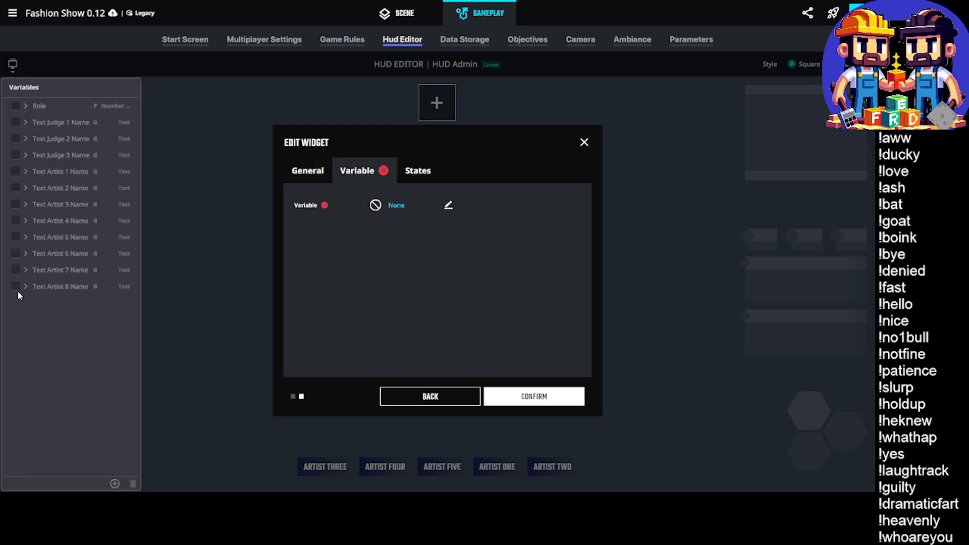
{"action": "left_click", "coordinate": [16, 286]}
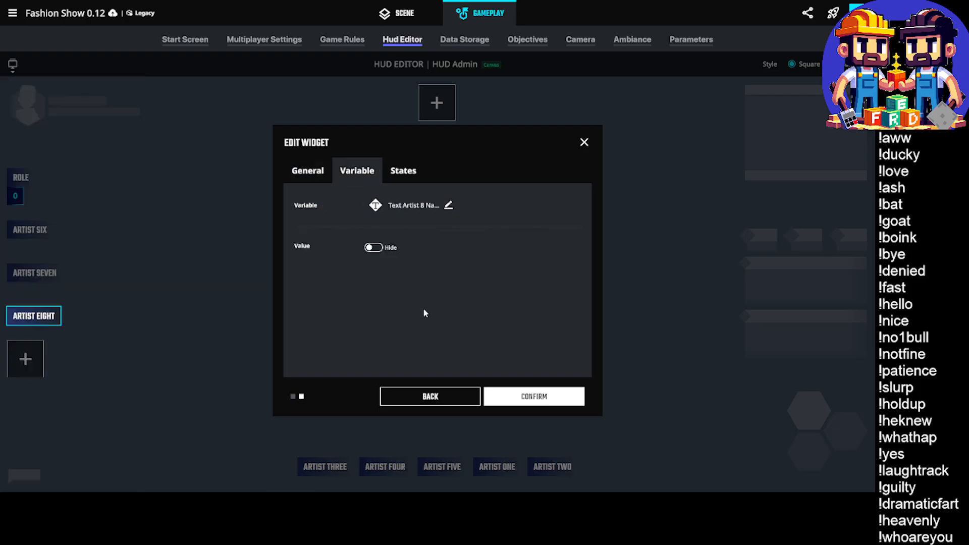
{"action": "left_click", "coordinate": [536, 396]}
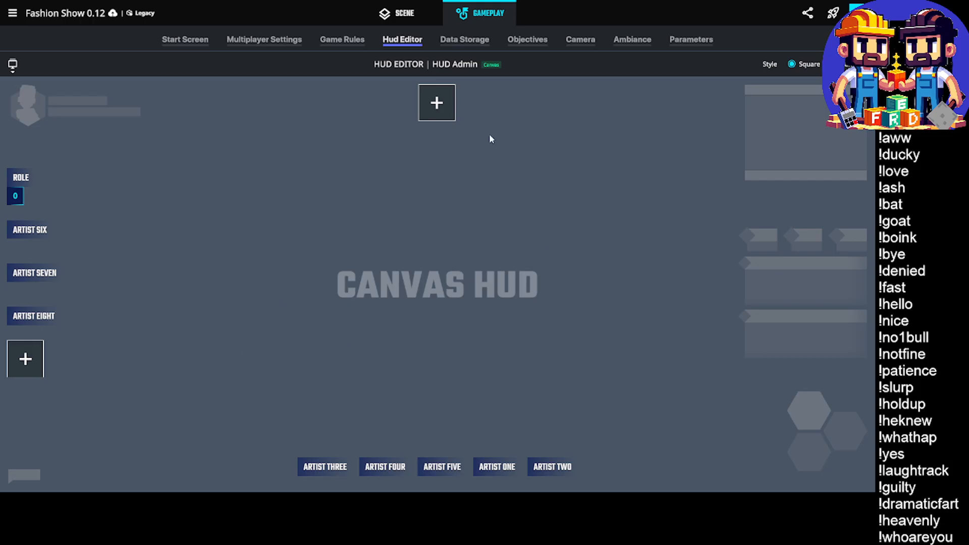
{"action": "left_click", "coordinate": [404, 14]}
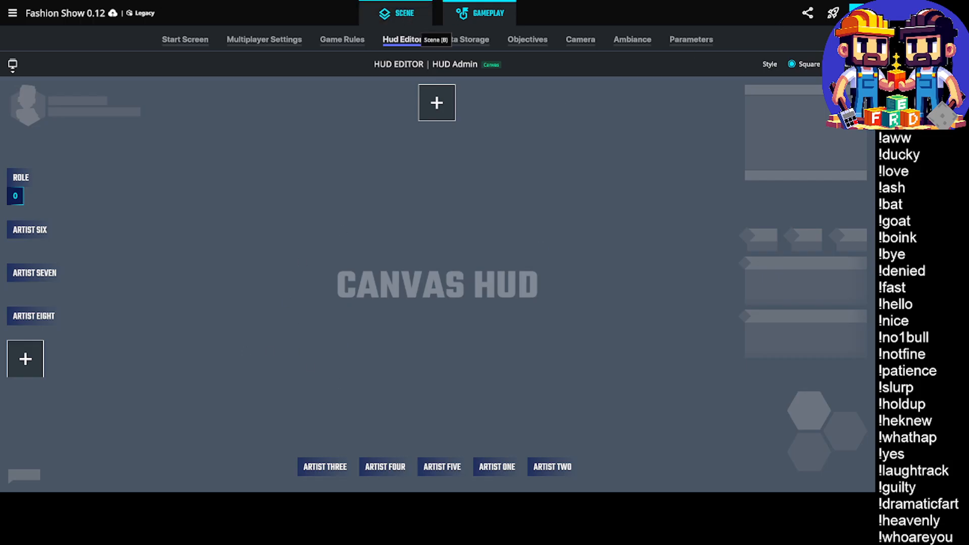
Switch to File Explorer, relaunch Game Maker from C:\Program Files (x86)\The Sandbox\Maker, and close the folder window
{"action": "key", "text": "alt+Tab"}
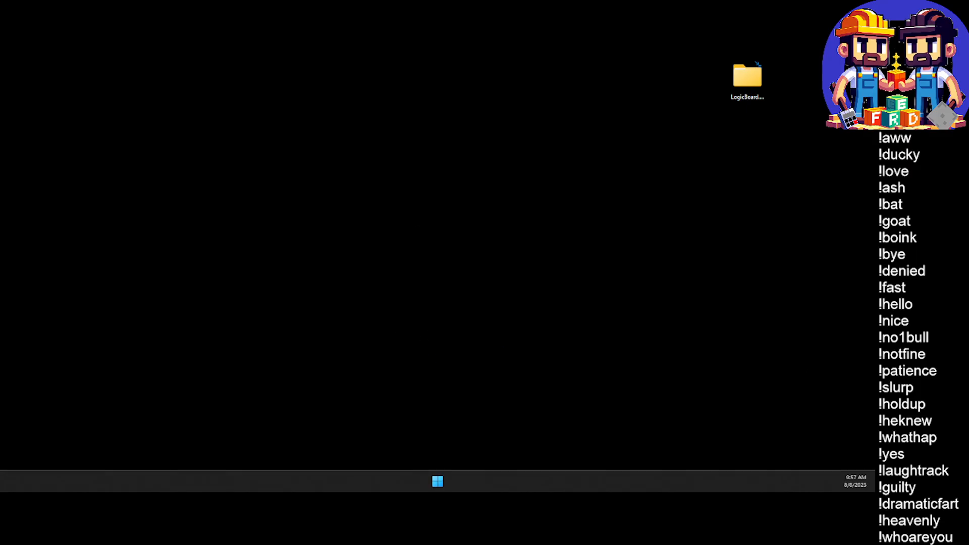
{"action": "key", "text": "super+e"}
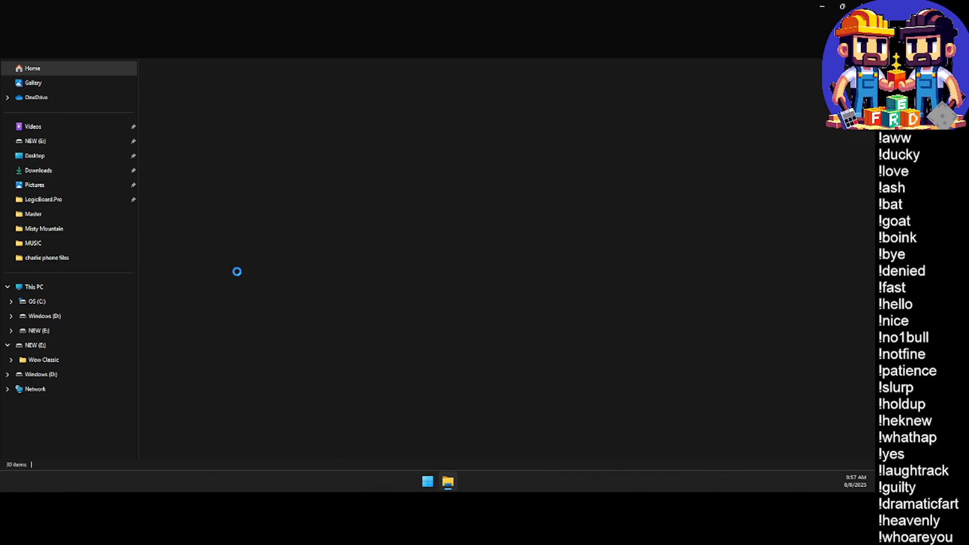
{"action": "left_click", "coordinate": [49, 301]}
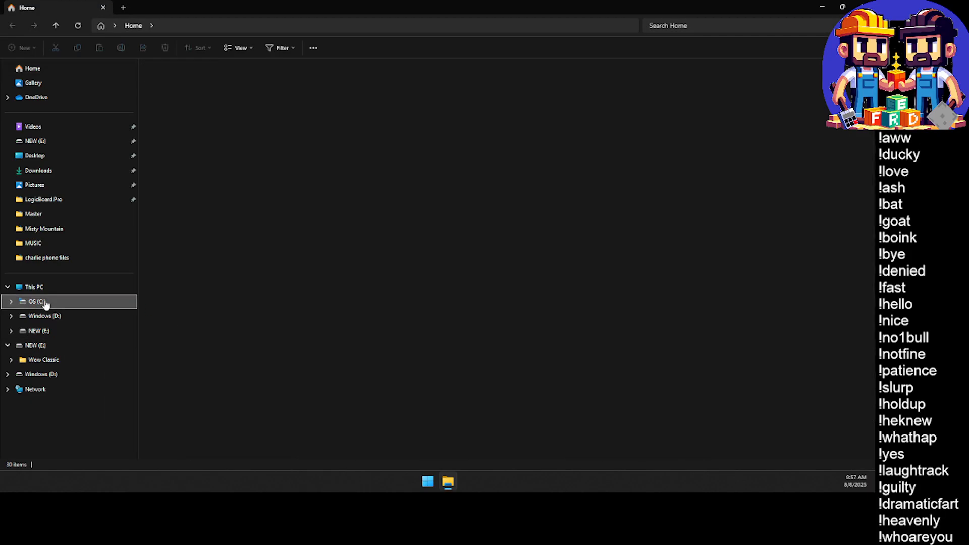
{"action": "double_click", "coordinate": [197, 244]}
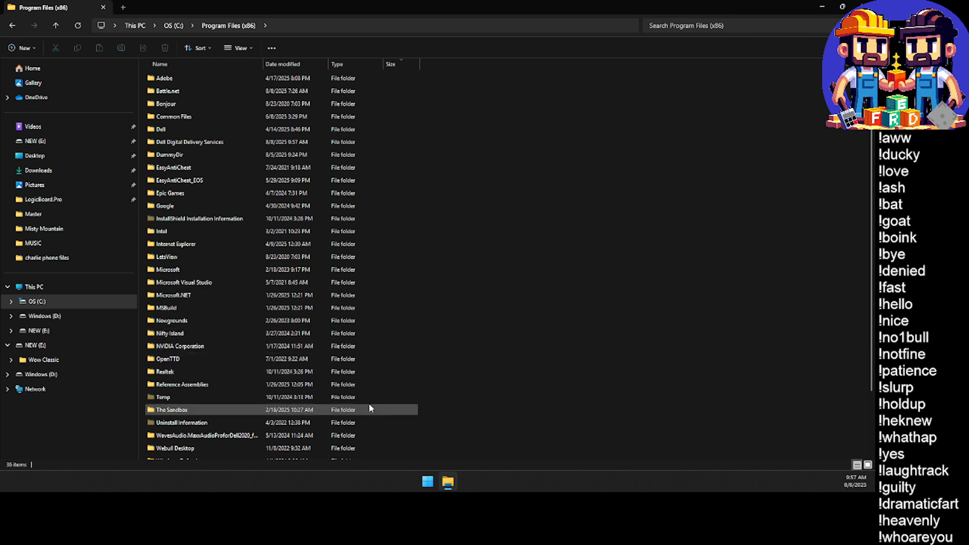
{"action": "double_click", "coordinate": [230, 410]}
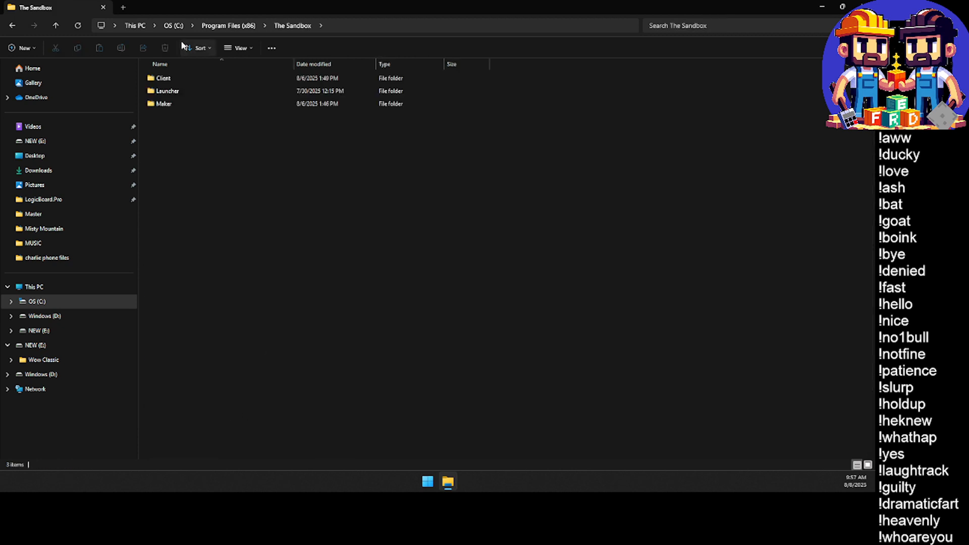
{"action": "double_click", "coordinate": [168, 104]}
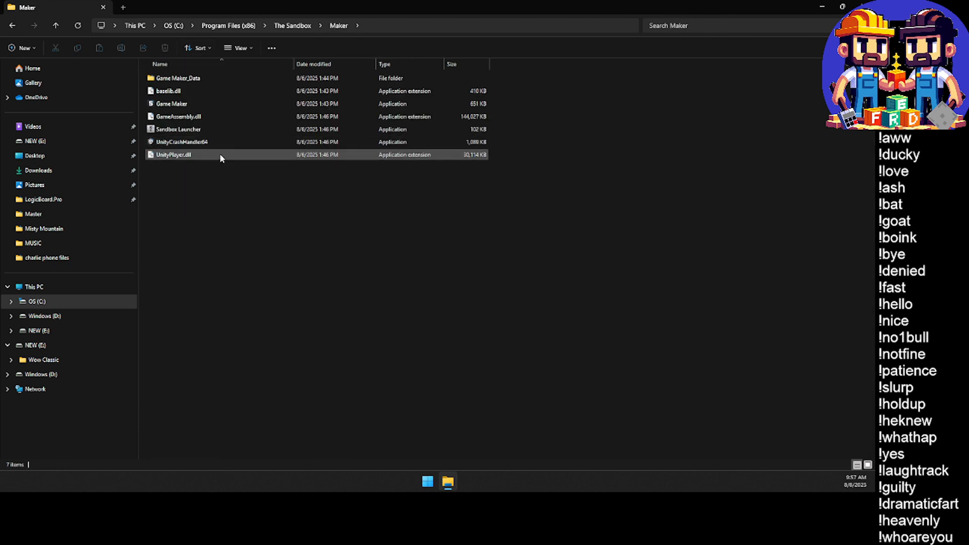
{"action": "double_click", "coordinate": [179, 105]}
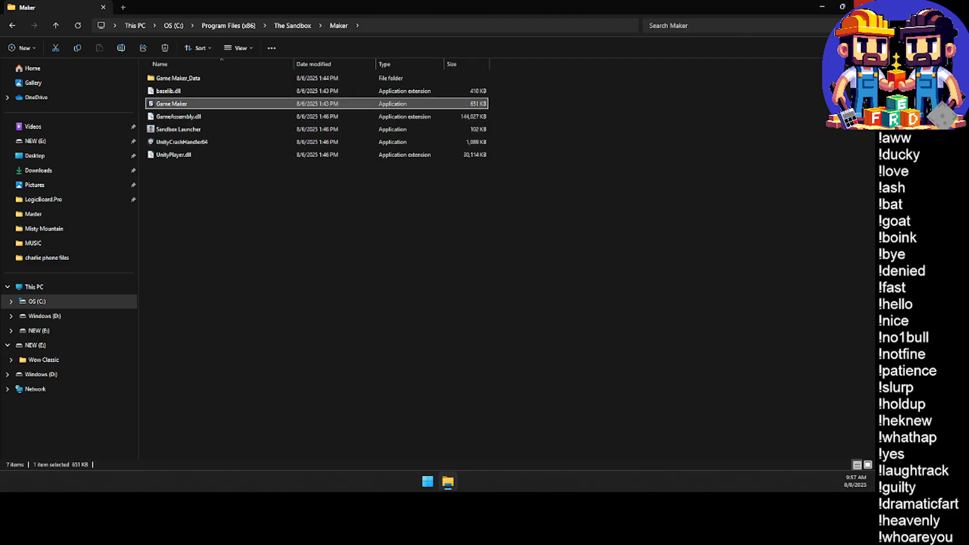
{"action": "left_click", "coordinate": [862, 7]}
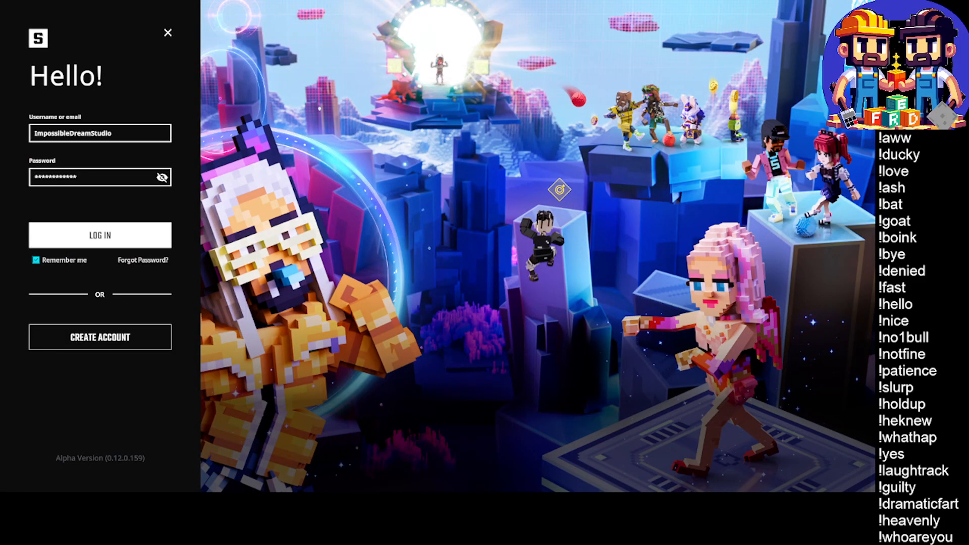
Log in with the saved account and open the Fashion Show 0.12 experience from the workspace
{"action": "left_click", "coordinate": [96, 238]}
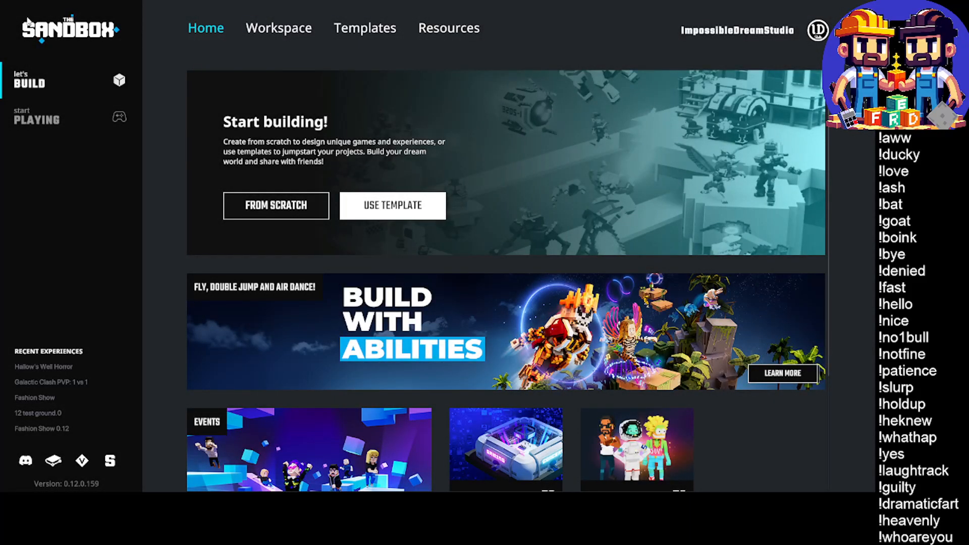
{"action": "left_click", "coordinate": [267, 28]}
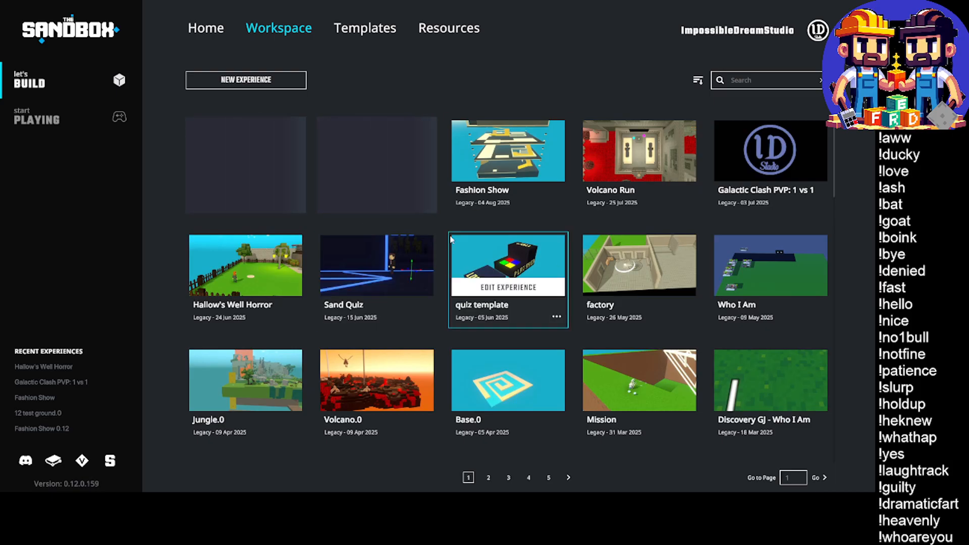
{"action": "left_click", "coordinate": [251, 142]}
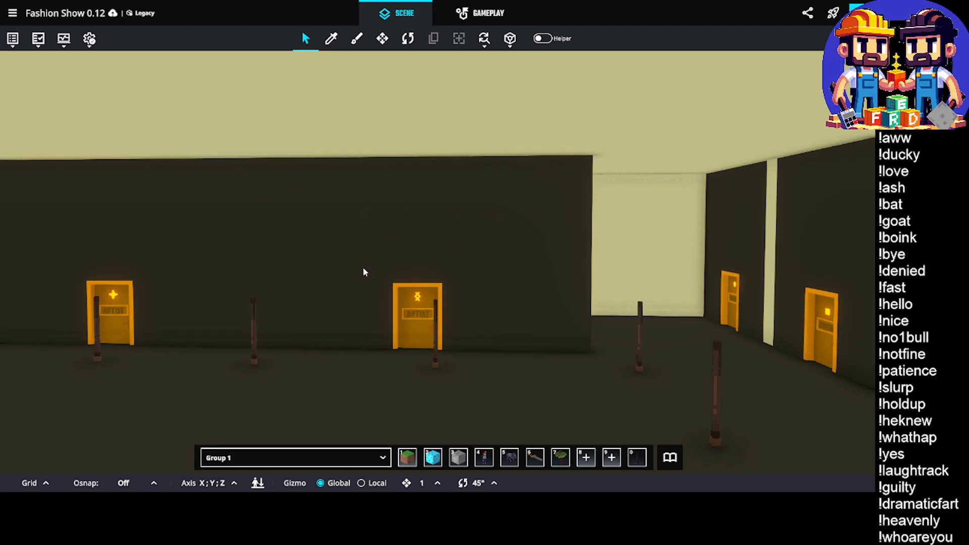
Look along the artist doors in the scene and open the HUD Admin canvas in the HUD Editor
{"action": "middle_click_drag", "start_coordinate": [262, 302], "coordinate": [460, 270]}
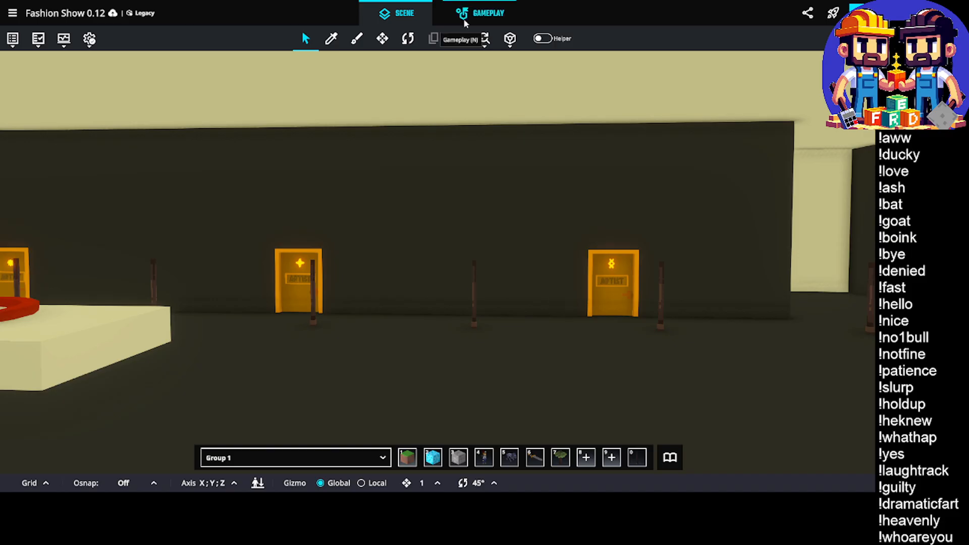
{"action": "left_click", "coordinate": [487, 20]}
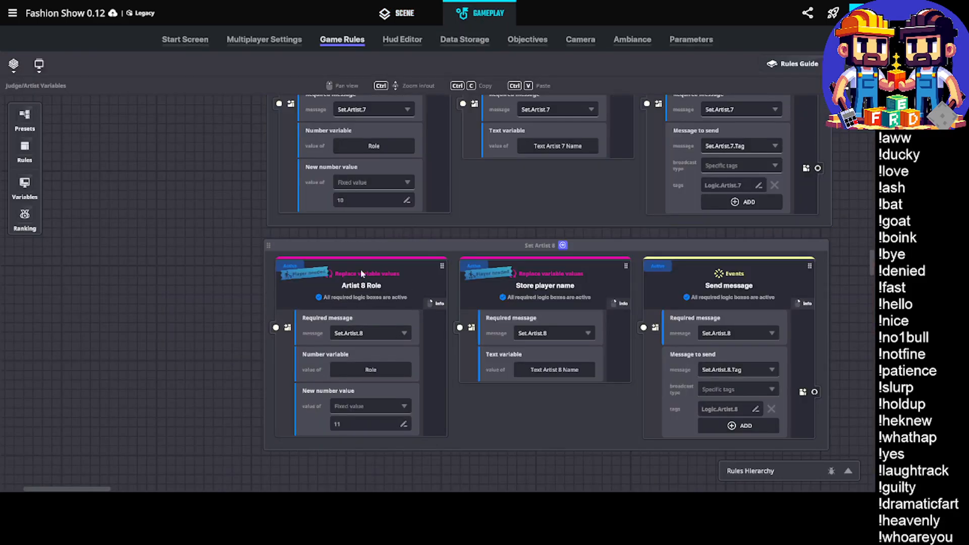
{"action": "left_click", "coordinate": [406, 40]}
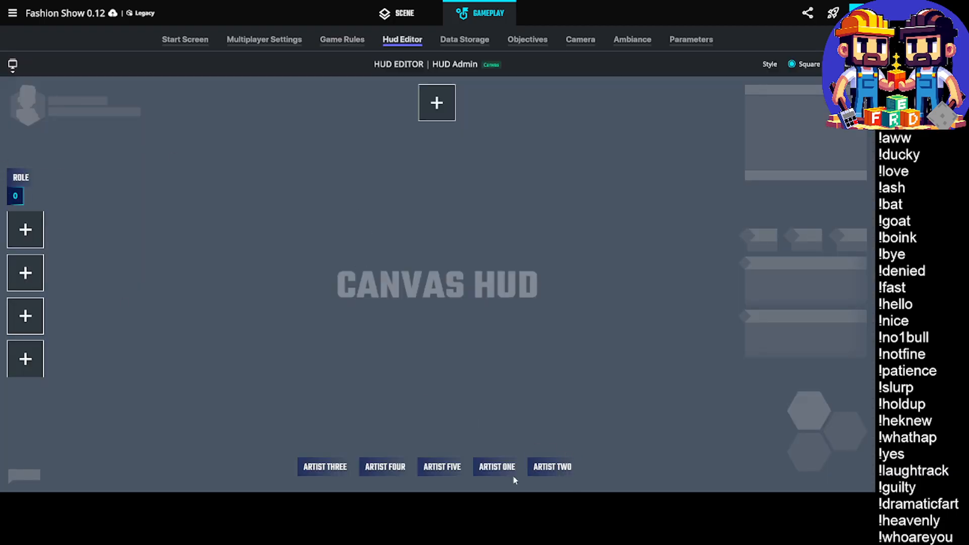
Add a No Icon widget named Artist Six below the Role widget, linked to the Text Artist 6 Name variable
{"action": "left_click", "coordinate": [25, 230]}
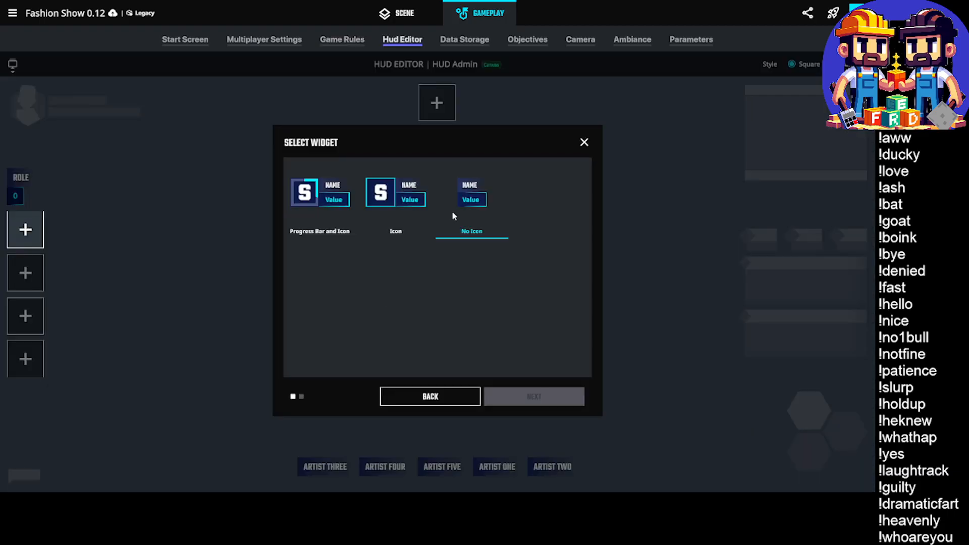
{"action": "left_click", "coordinate": [467, 196]}
{"action": "left_click", "coordinate": [534, 396]}
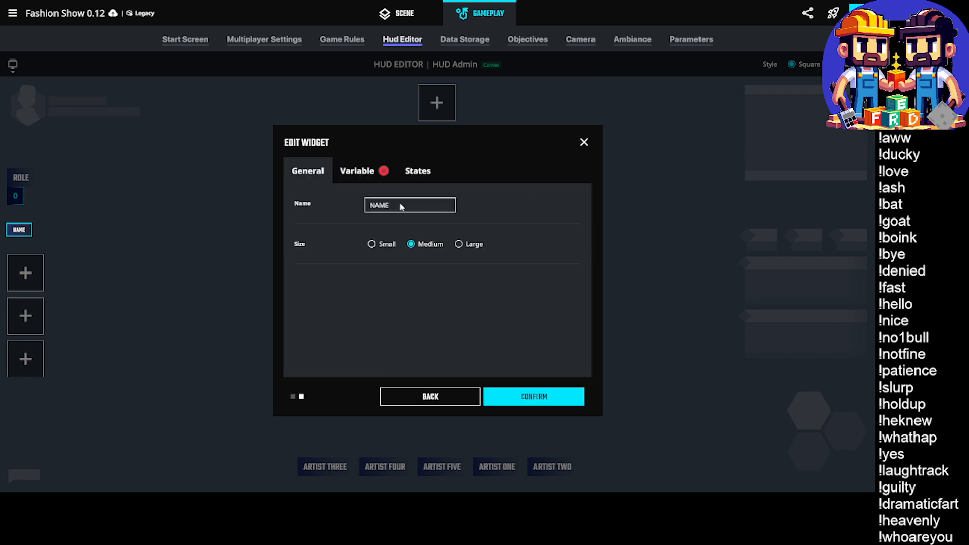
{"action": "left_click", "coordinate": [374, 181]}
{"action": "left_click", "coordinate": [391, 212]}
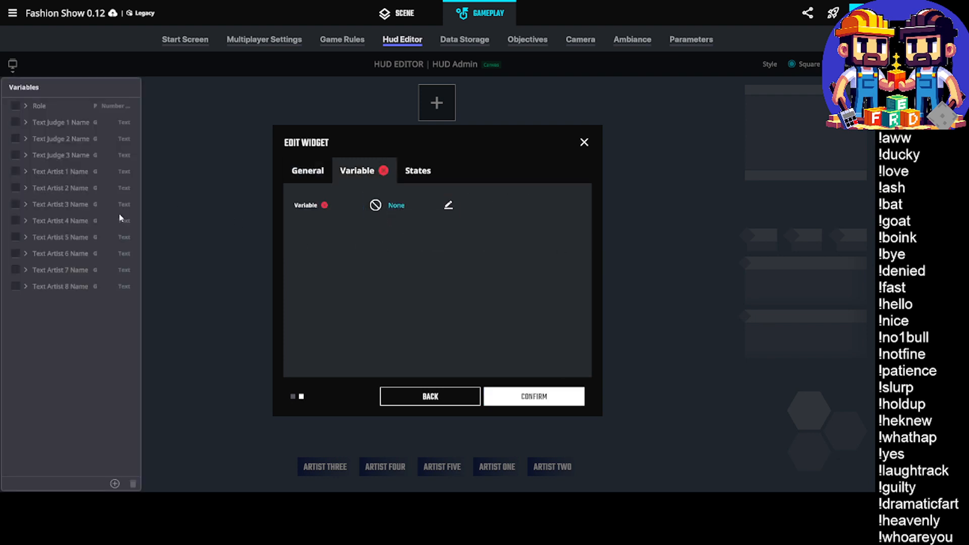
{"action": "left_click", "coordinate": [15, 255]}
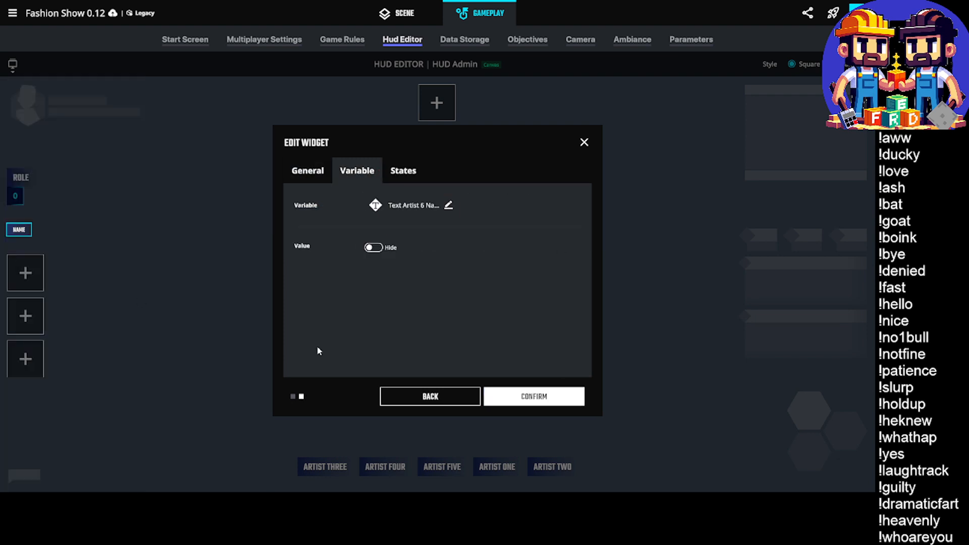
{"action": "left_click", "coordinate": [538, 401]}
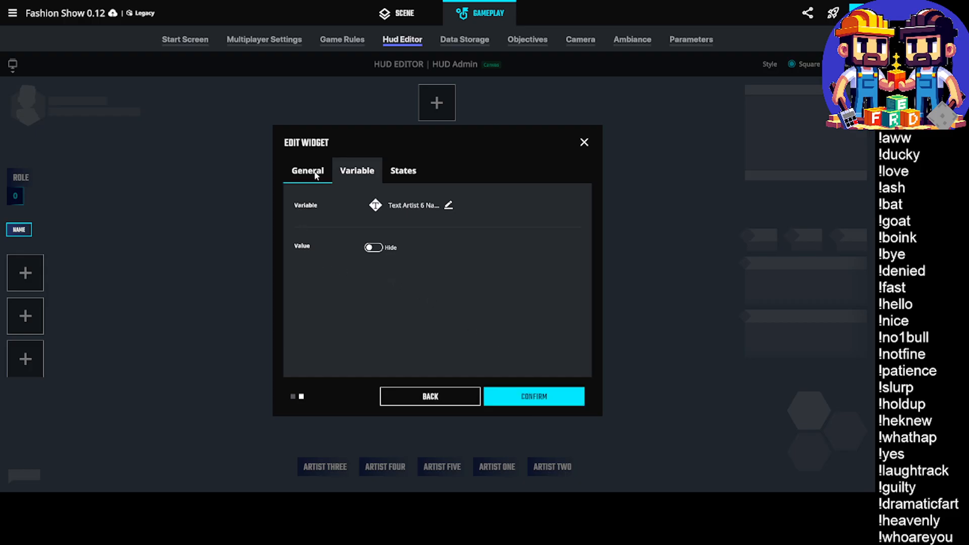
{"action": "double_click", "coordinate": [408, 205]}
{"action": "type", "text": "Artist"}
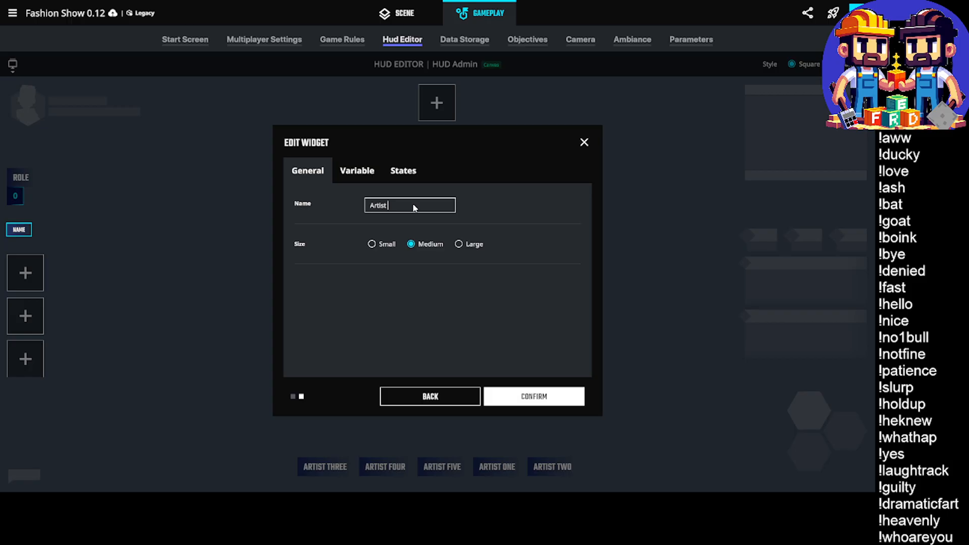
{"action": "type", "text": " Six"}
{"action": "left_click", "coordinate": [533, 403]}
Add a Large, No Icon widget named Artist Seven below Artist Six, linked to the Text Artist 7 Name variable
{"action": "left_click", "coordinate": [24, 272]}
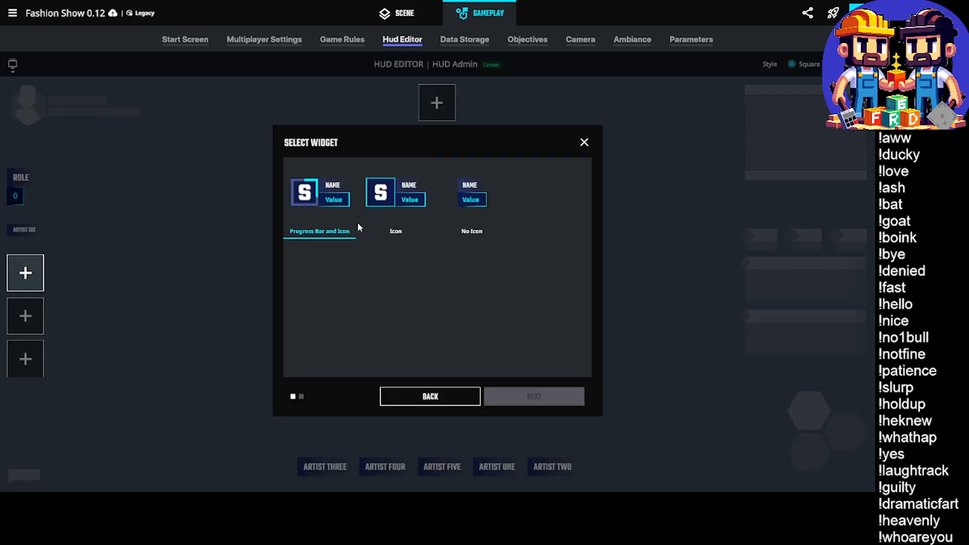
{"action": "left_click", "coordinate": [469, 203]}
{"action": "left_click", "coordinate": [511, 395]}
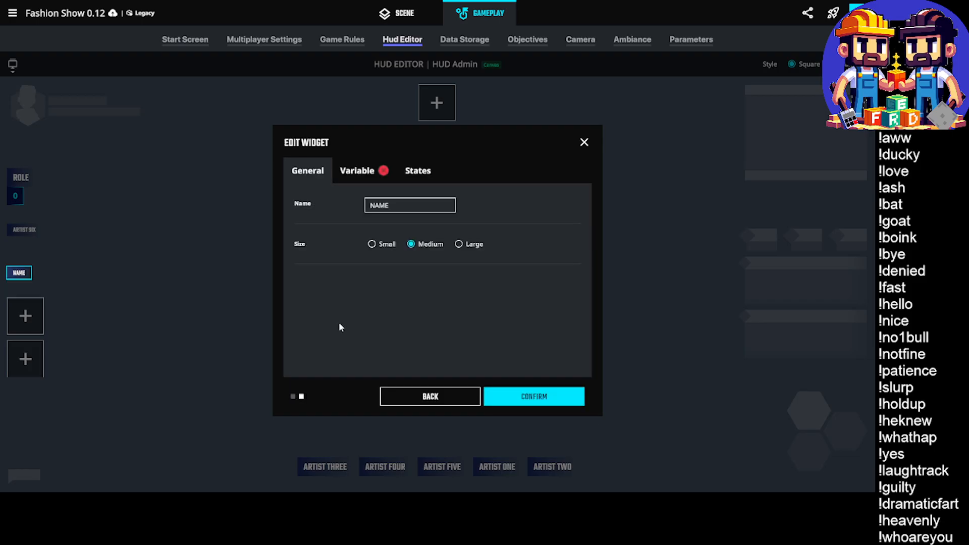
{"action": "type", "text": "A"}
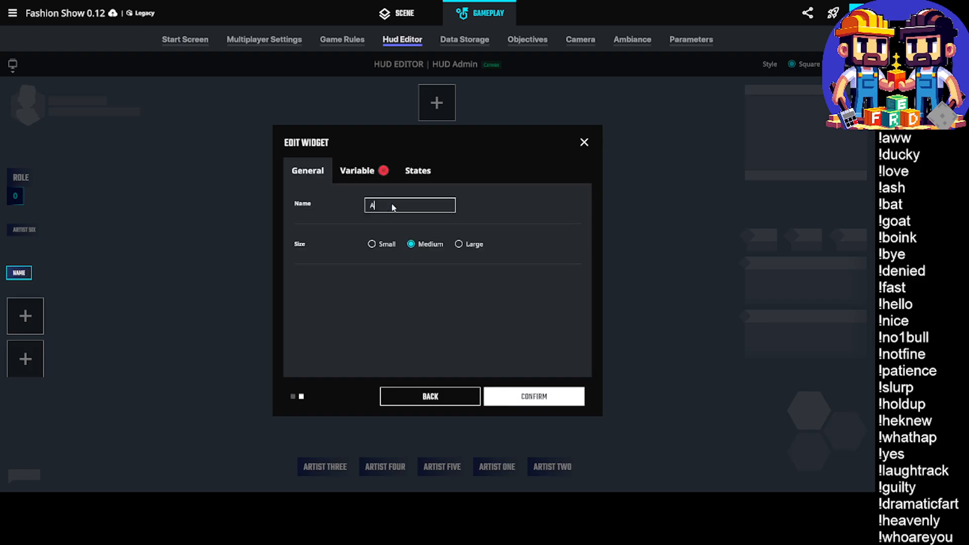
{"action": "type", "text": "rtist Seven"}
{"action": "left_click", "coordinate": [460, 244]}
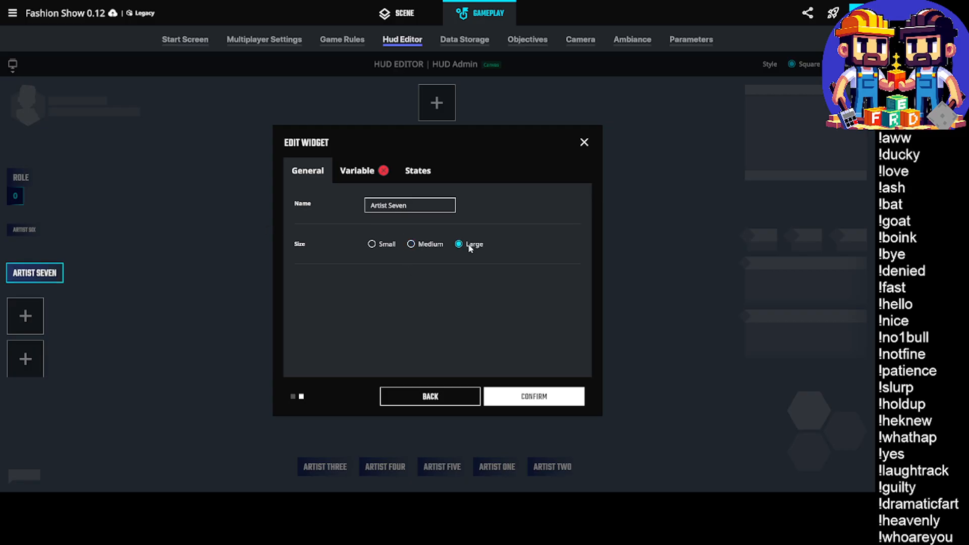
{"action": "left_click", "coordinate": [356, 170]}
{"action": "left_click", "coordinate": [410, 212]}
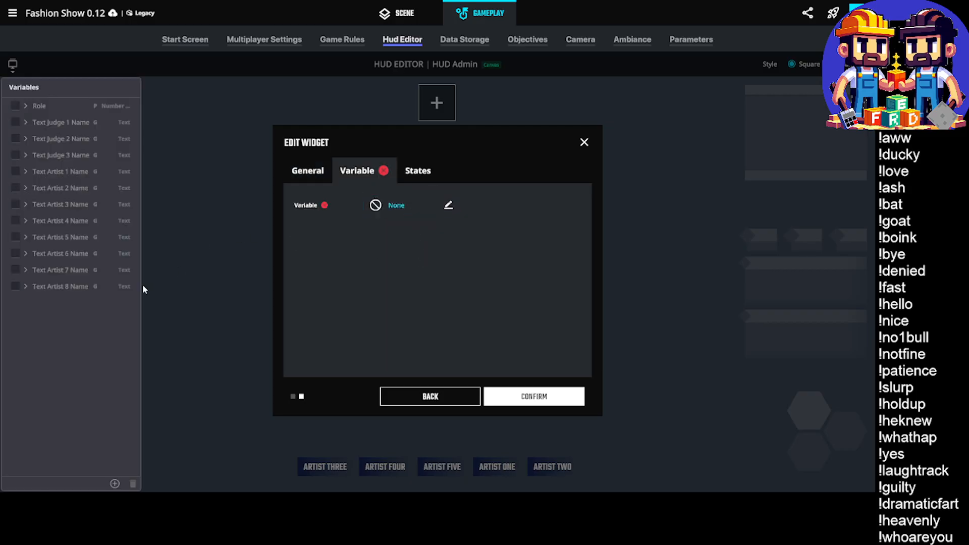
{"action": "left_click", "coordinate": [15, 271]}
{"action": "left_click", "coordinate": [525, 401]}
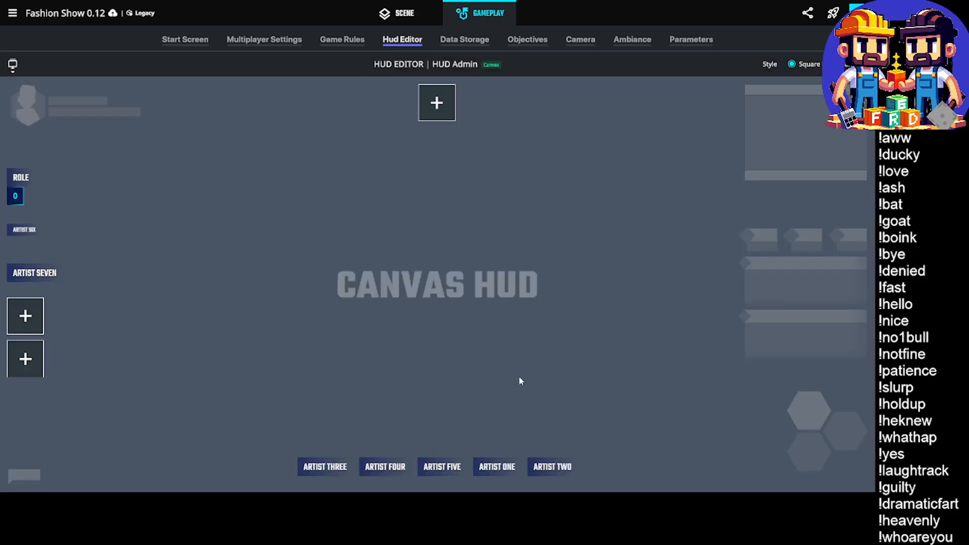
Add a Large, No Icon widget named Artist Eight below Artist Seven, linked to the Text Artist 8 Name variable
{"action": "left_click", "coordinate": [32, 305]}
{"action": "left_click", "coordinate": [480, 197]}
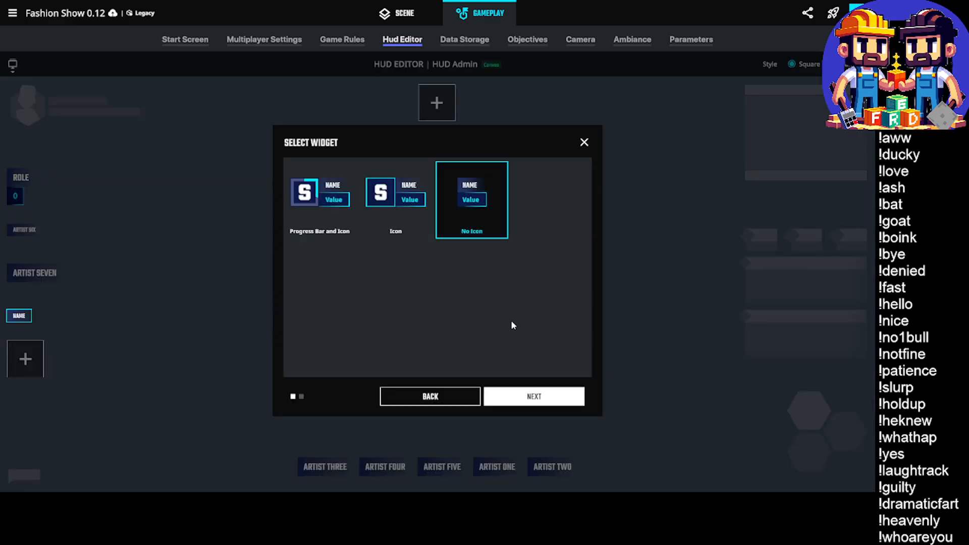
{"action": "left_click", "coordinate": [533, 396]}
{"action": "double_click", "coordinate": [406, 206]}
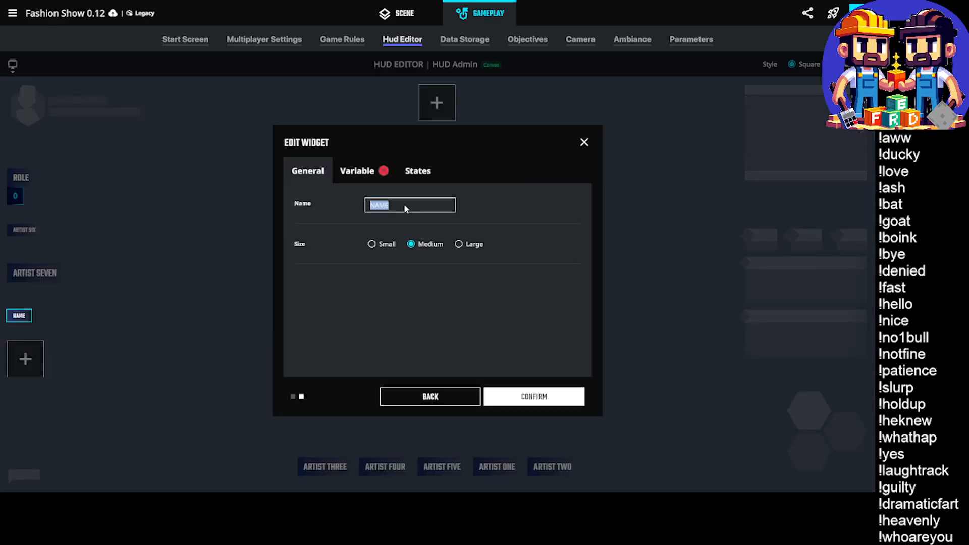
{"action": "type", "text": "Artist Eight"}
{"action": "left_click", "coordinate": [461, 244]}
{"action": "left_click", "coordinate": [358, 173]}
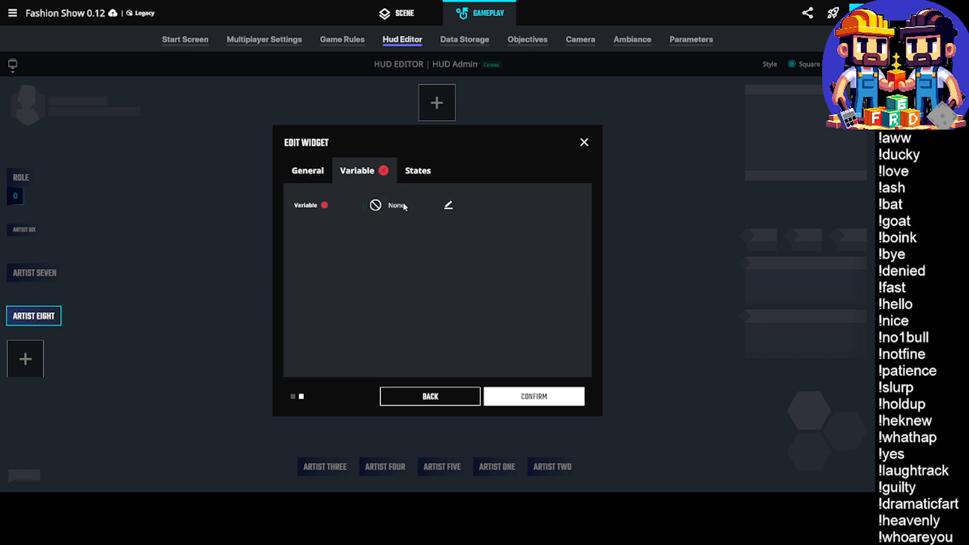
{"action": "left_click", "coordinate": [399, 205]}
{"action": "left_click", "coordinate": [20, 286]}
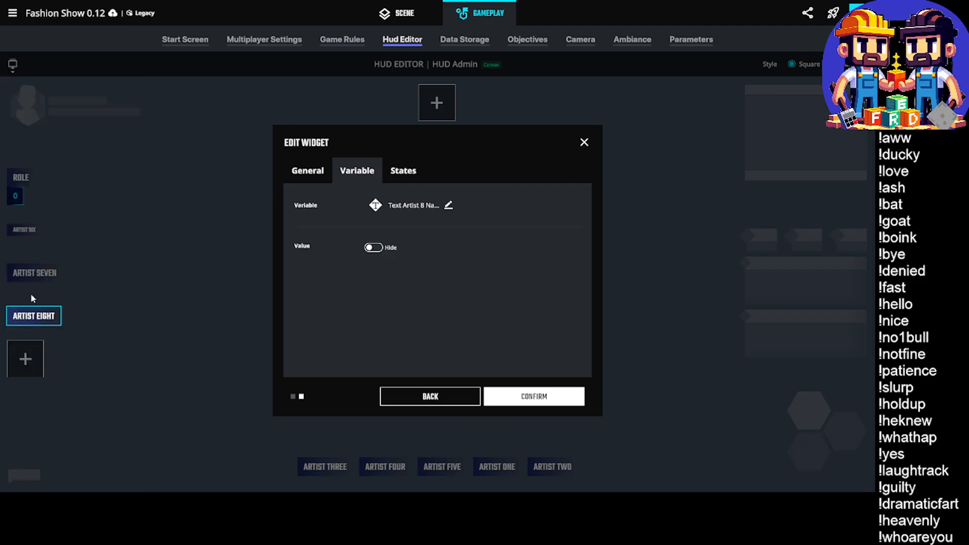
{"action": "left_click", "coordinate": [550, 398]}
Set the Artist Six widget's size to Large
{"action": "left_click", "coordinate": [20, 230]}
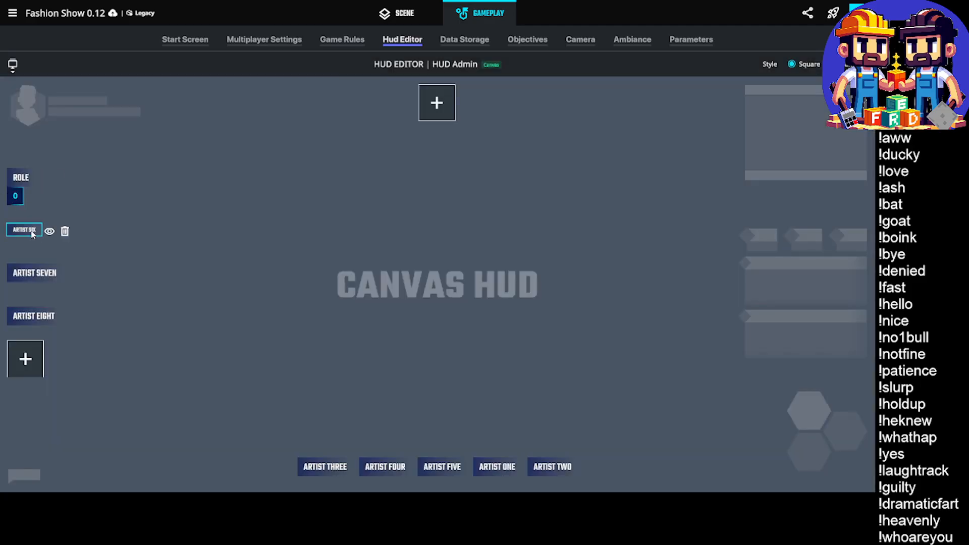
{"action": "left_click", "coordinate": [20, 229]}
{"action": "left_click", "coordinate": [459, 245]}
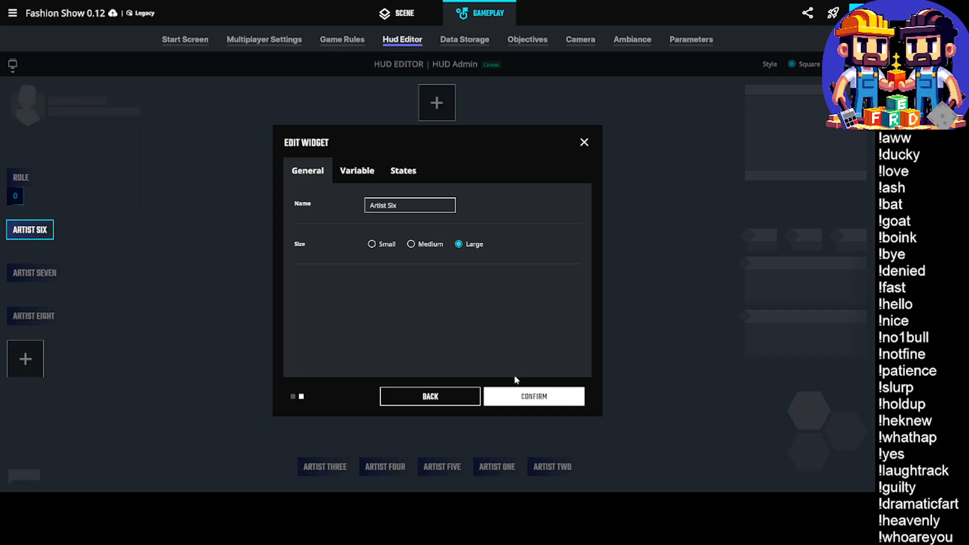
{"action": "left_click", "coordinate": [517, 394]}
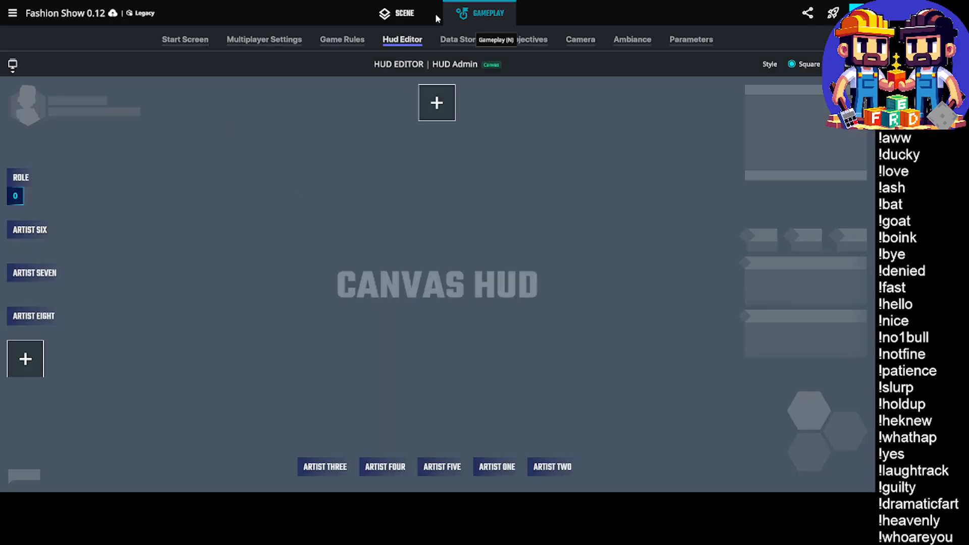
Return to the scene and save the experience
{"action": "left_click", "coordinate": [399, 13]}
{"action": "middle_click_drag", "start_coordinate": [379, 269], "coordinate": [384, 261]}
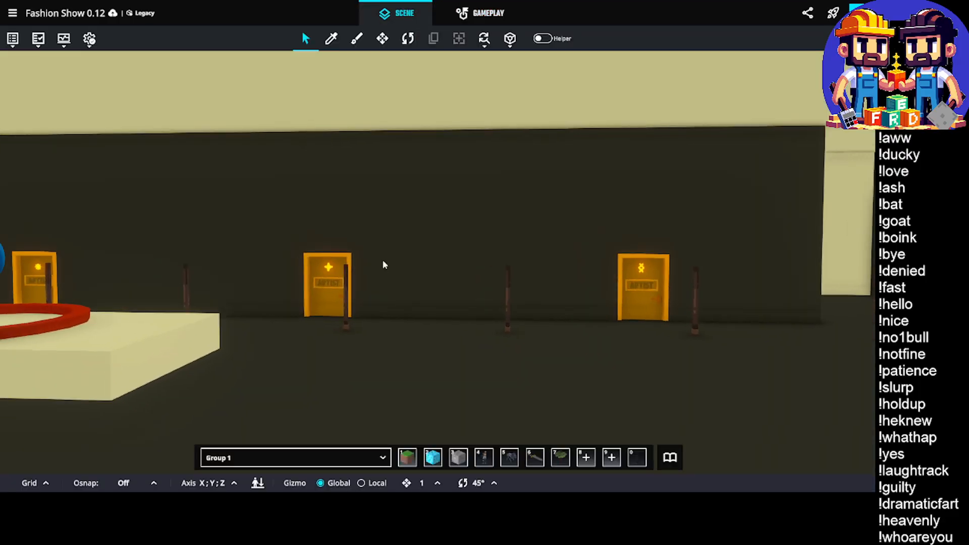
{"action": "key", "text": "ctrl+s"}
{"action": "left_click", "coordinate": [535, 278]}
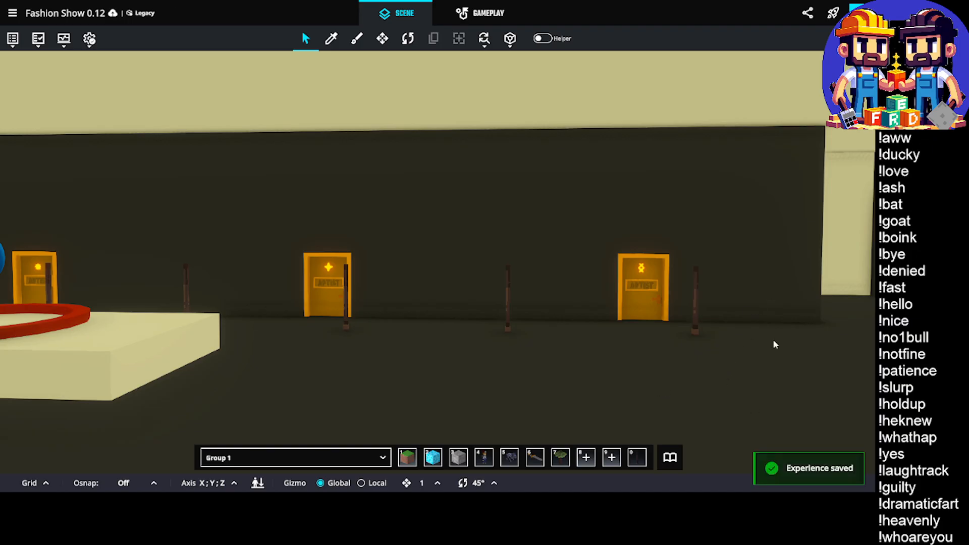
Start a playtest, walk to the Artist Eight door and take the Artist Eight role
{"action": "left_click", "coordinate": [859, 13]}
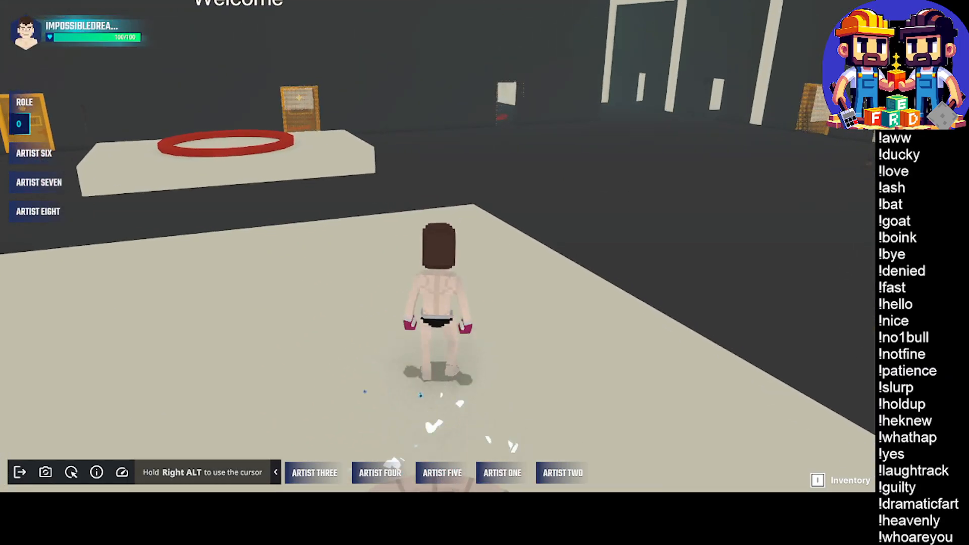
{"action": "key", "text": "w"}
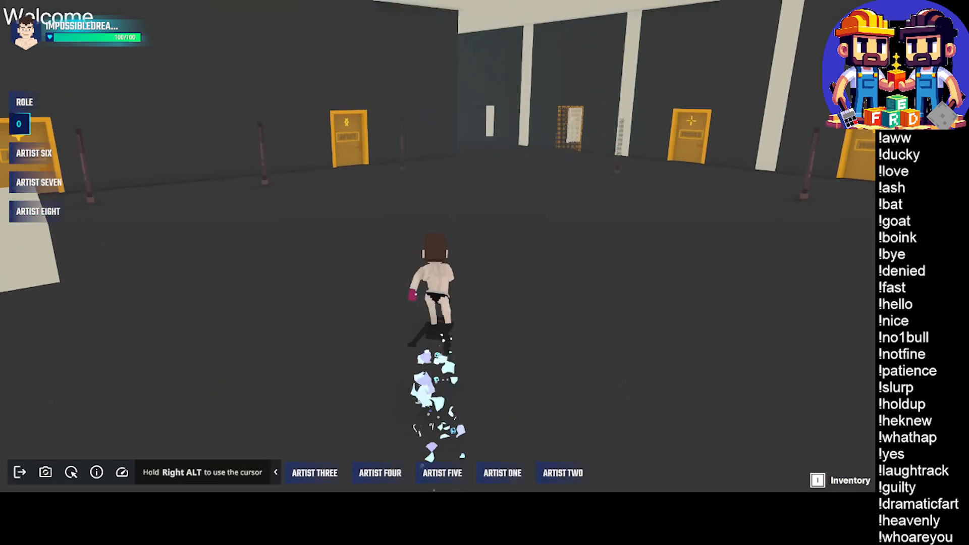
{"action": "key", "text": "w"}
{"action": "key", "text": "d"}
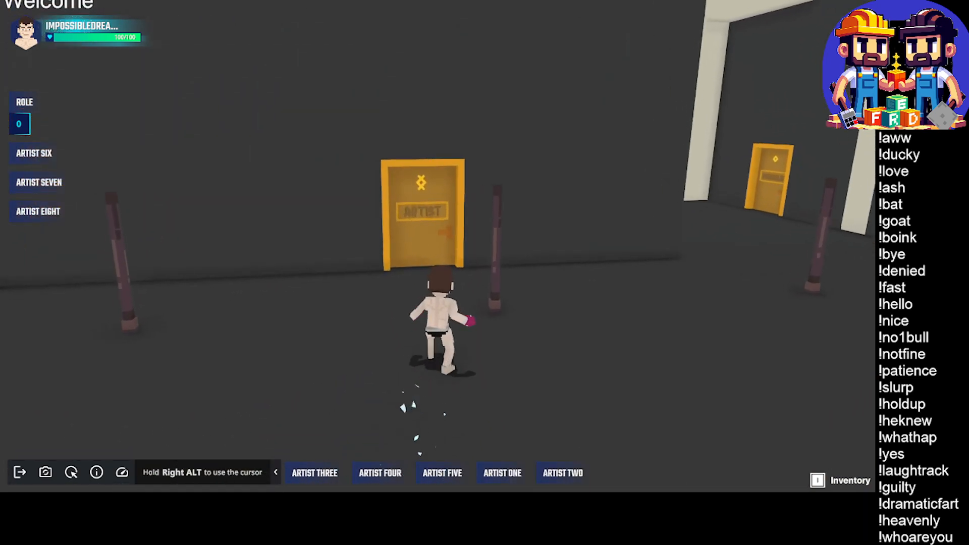
{"action": "key", "text": "w"}
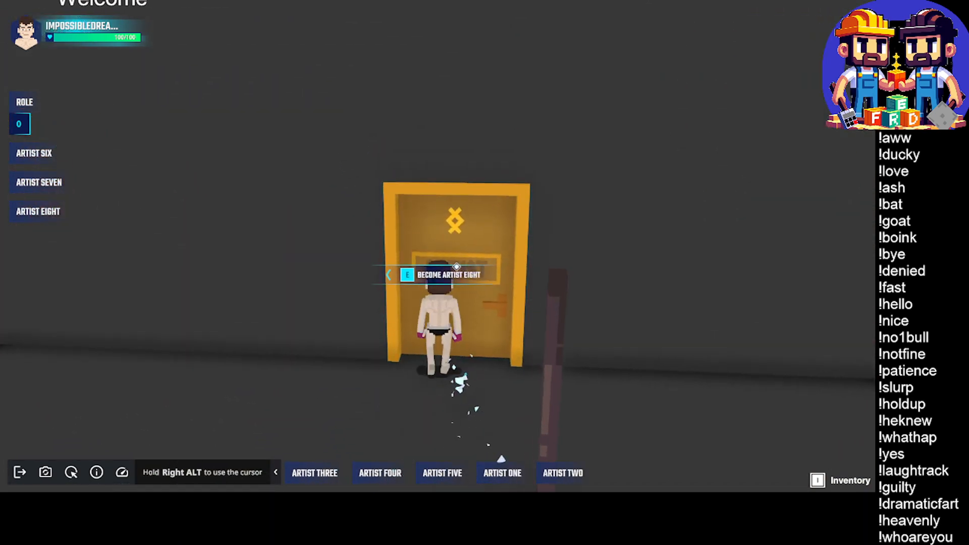
{"action": "key", "text": "e"}
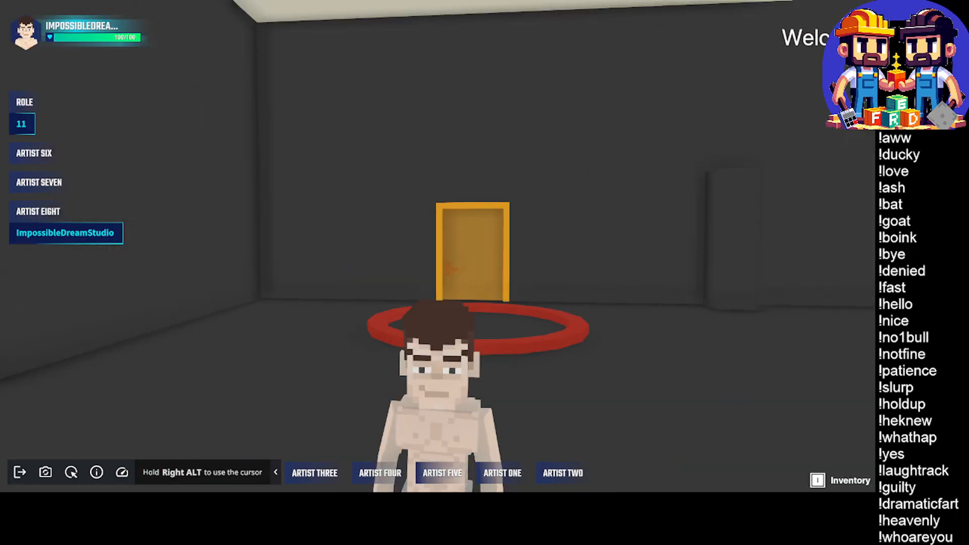
Leave the artist room for the main hall and reset the role in the Tag Cleaner ring
{"action": "key", "text": "w"}
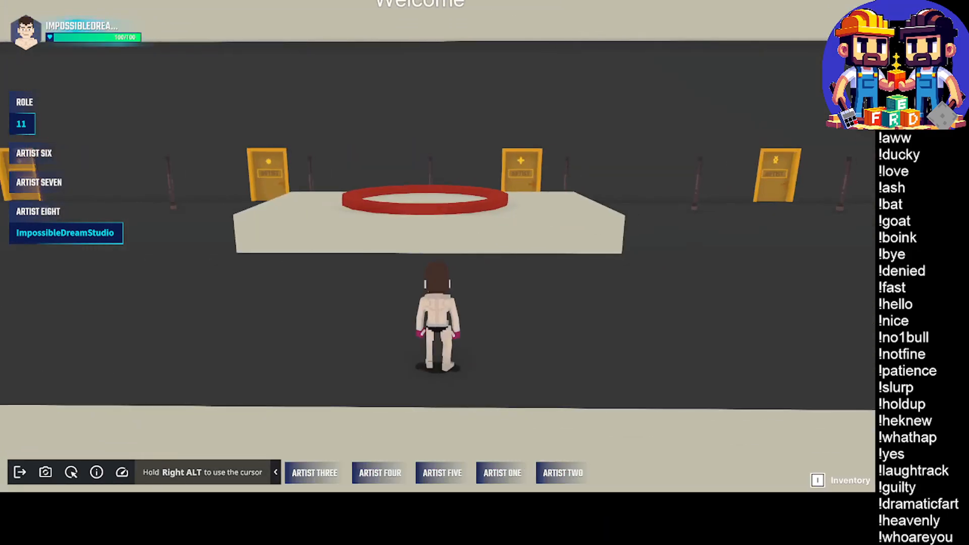
{"action": "key", "text": "w"}
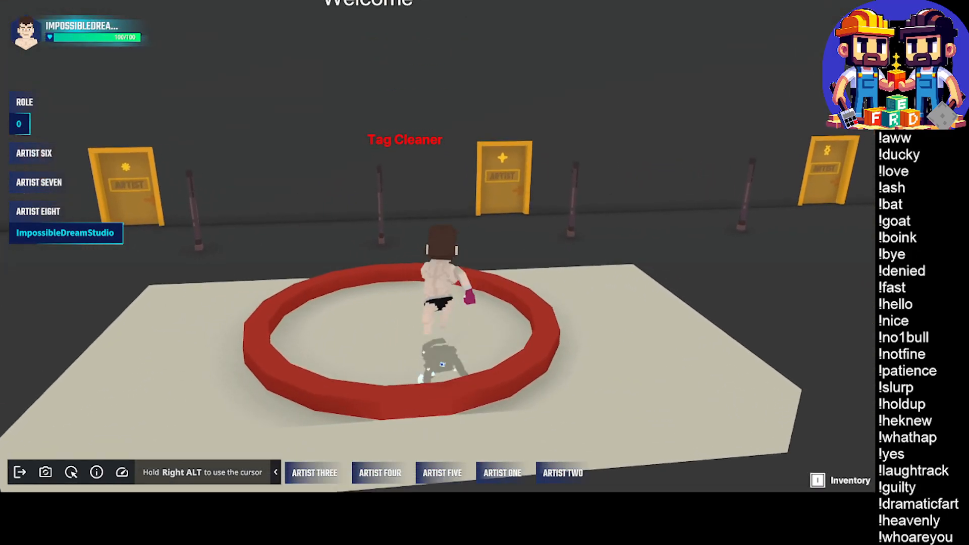
{"action": "key", "text": "a"}
{"action": "key", "text": "s"}
Walk to the Artist Seven door with the four-pointed star and take that role
{"action": "key", "text": "w"}
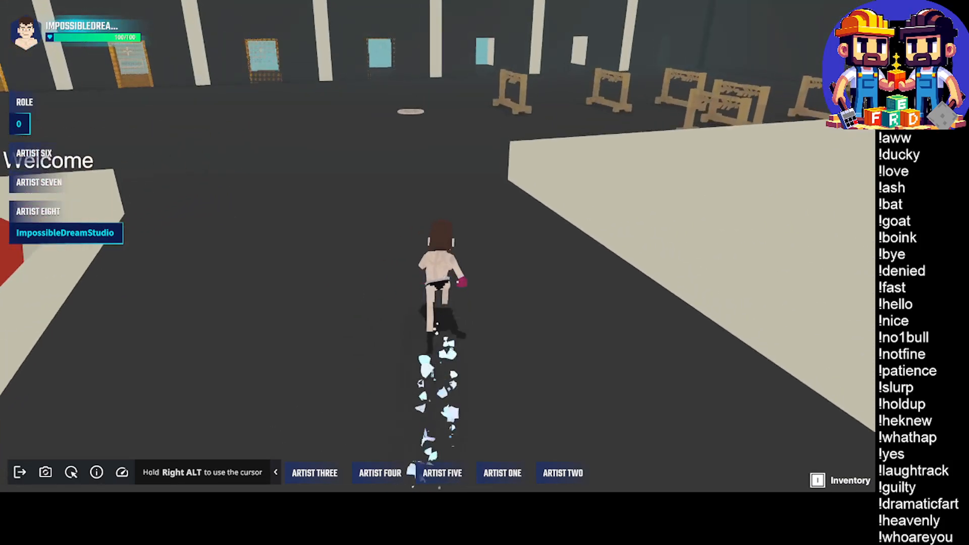
{"action": "key", "text": "w"}
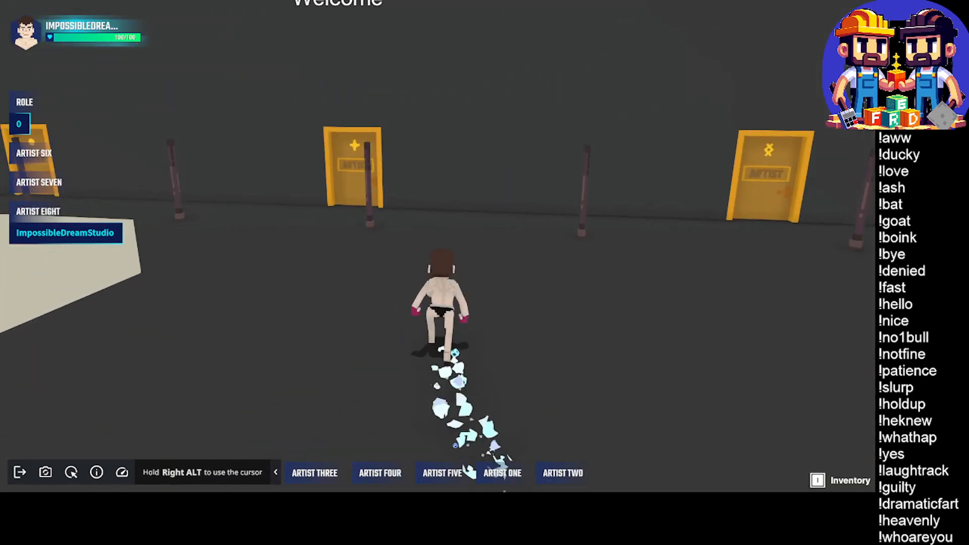
{"action": "key", "text": "w"}
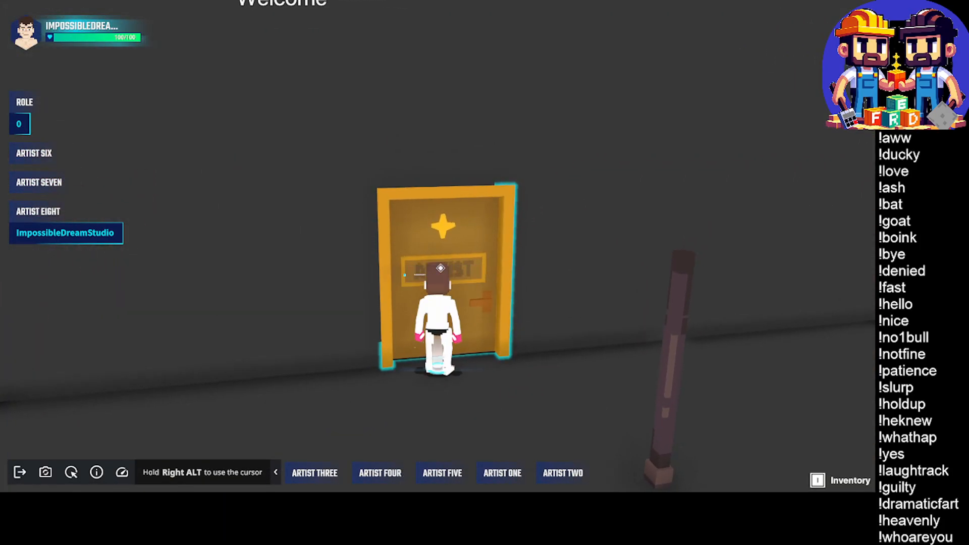
{"action": "key", "text": "e"}
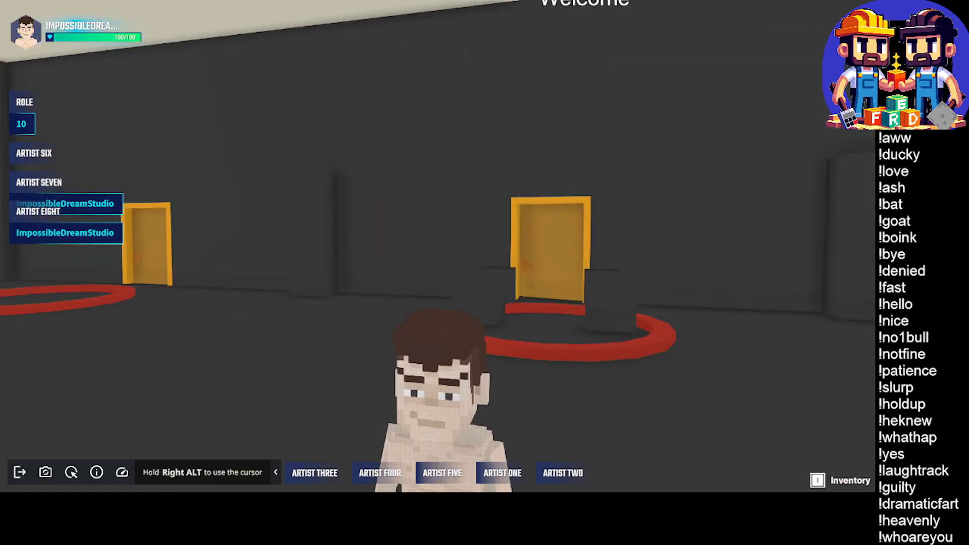
Leave the artist room, walk to the Artist Six door with the asterisk symbol and take that role
{"action": "key", "text": "w"}
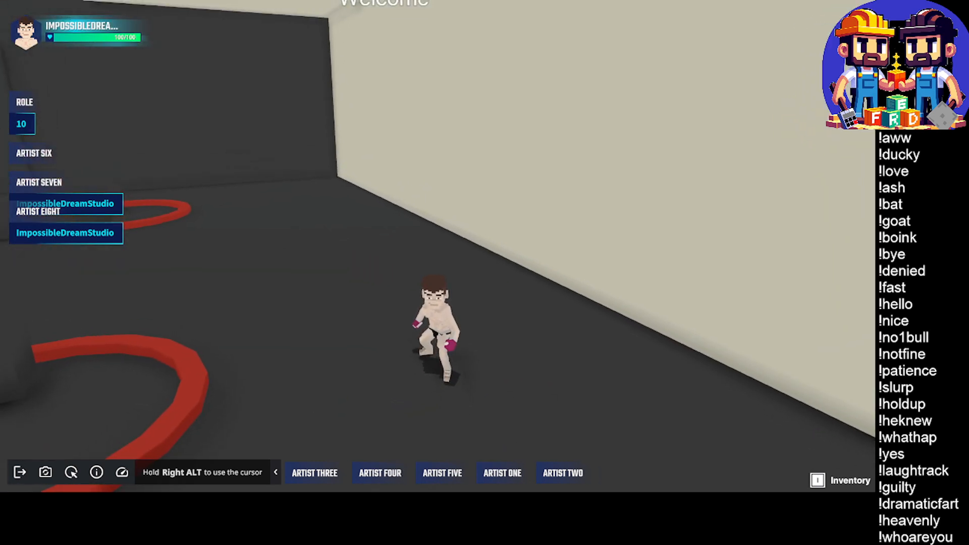
{"action": "key", "text": "w"}
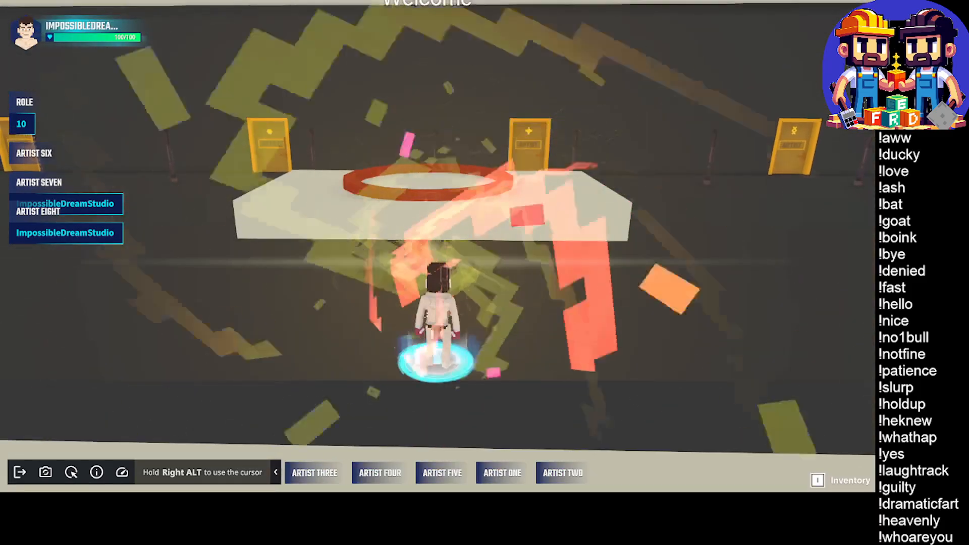
{"action": "key", "text": "a"}
{"action": "key", "text": "w"}
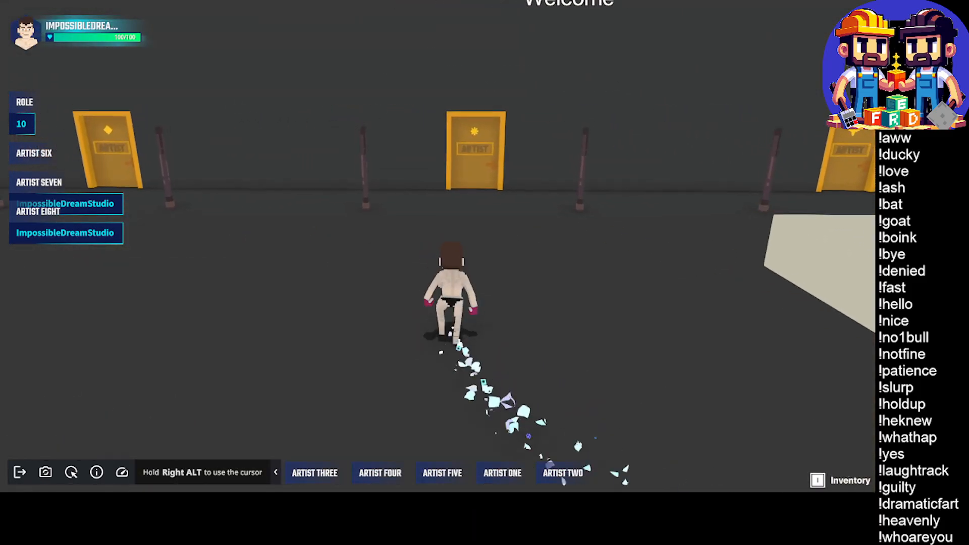
{"action": "key", "text": "w"}
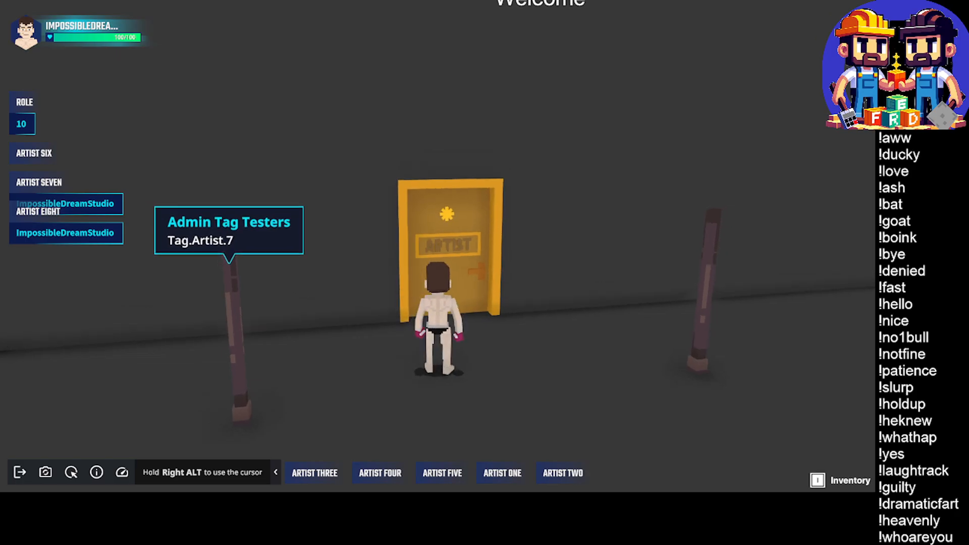
{"action": "key", "text": "w"}
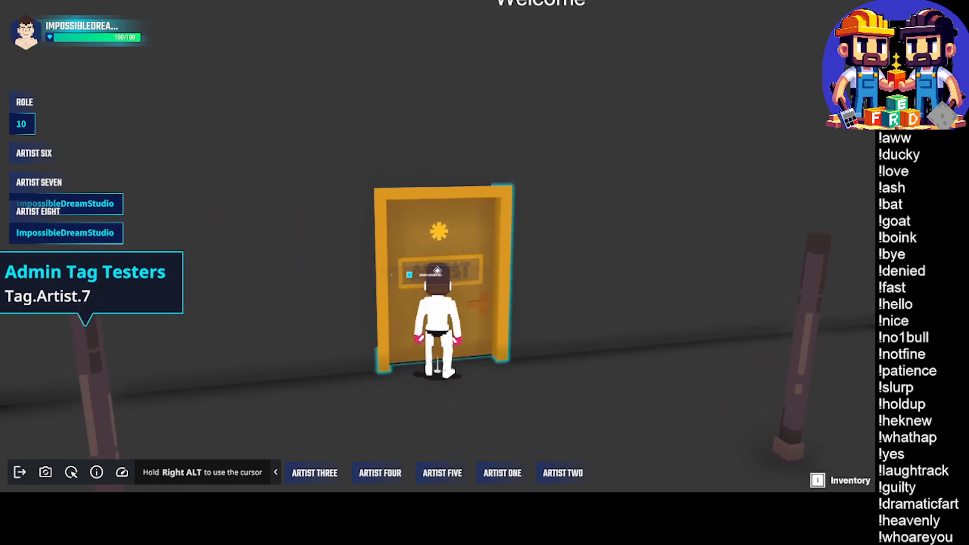
{"action": "key", "text": "e"}
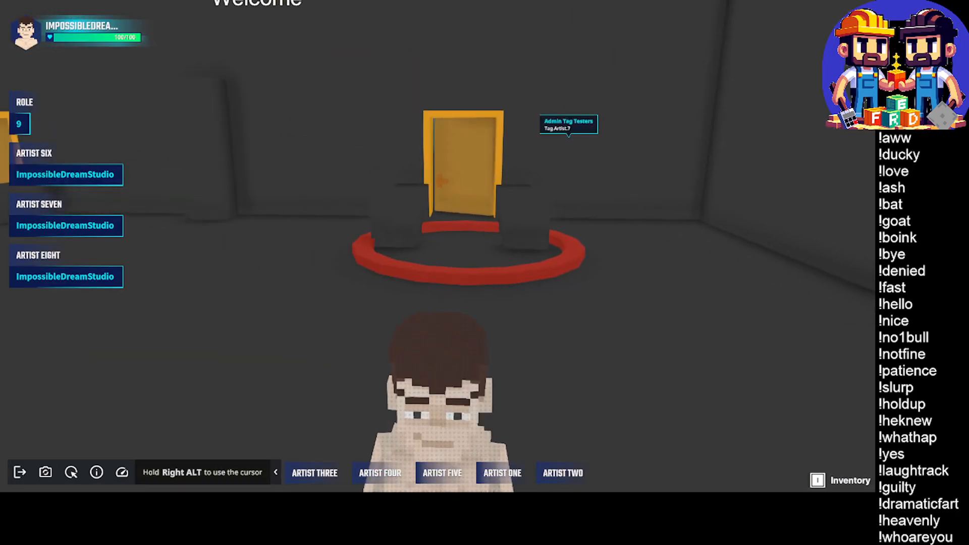
Exit to the main hall, walk to the Artist Eight door with the crossed-diamond symbol and take that role
{"action": "key", "text": "w"}
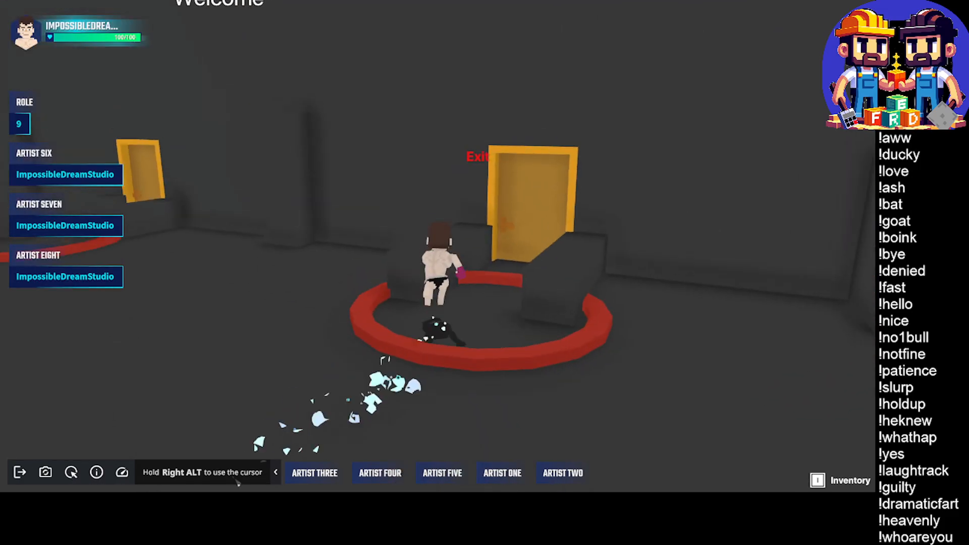
{"action": "key", "text": "e"}
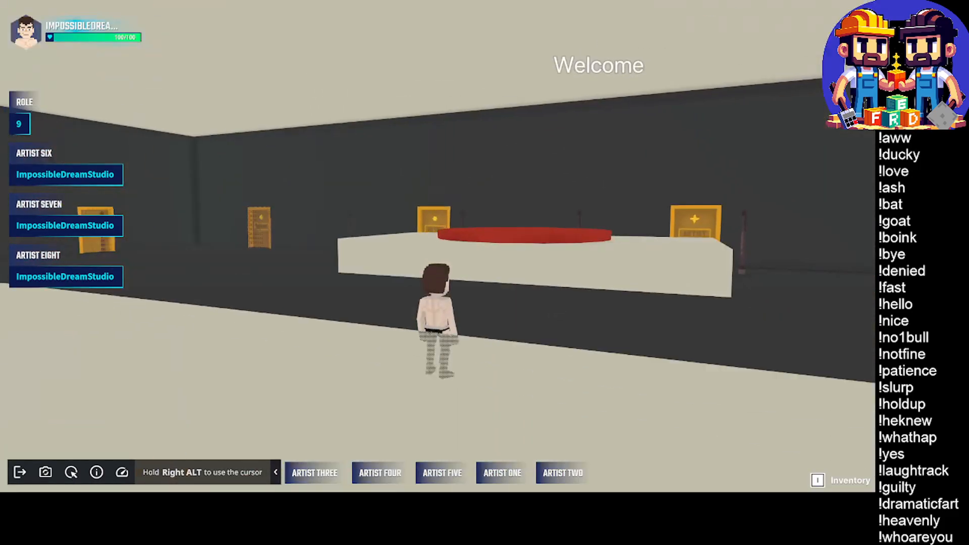
{"action": "key", "text": "w"}
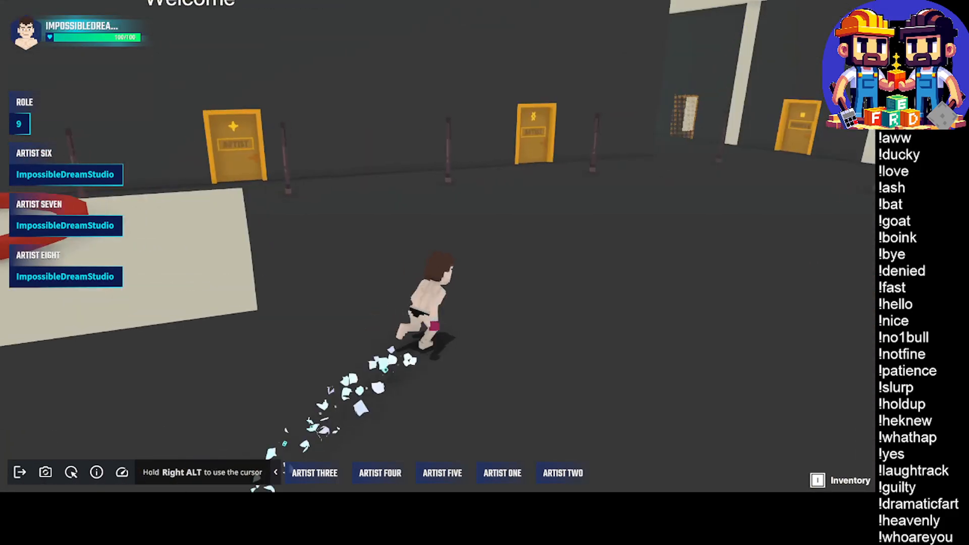
{"action": "key", "text": "w"}
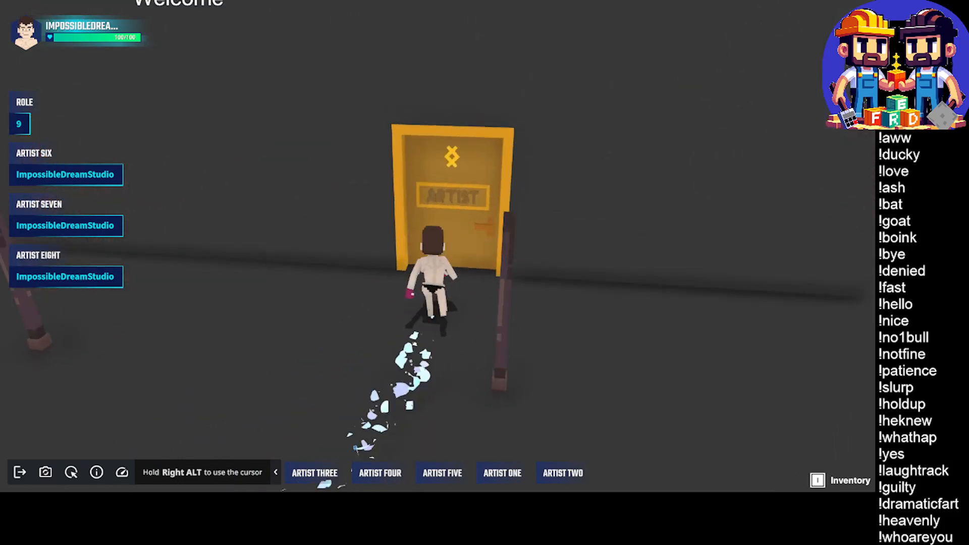
{"action": "key", "text": "e"}
Leave the artist room, walk past the doors and tag tester posts, and reset the role in the Tag Cleaner ring
{"action": "key", "text": "w"}
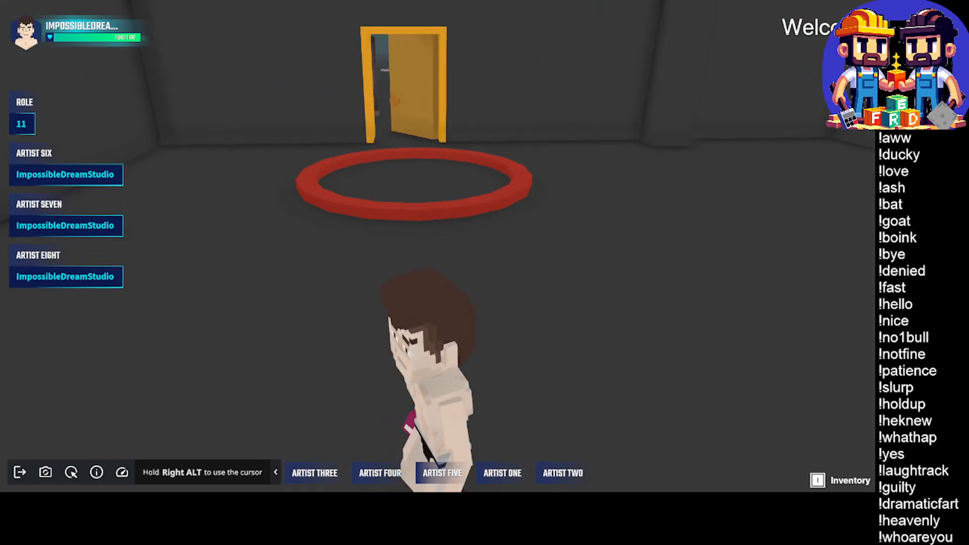
{"action": "key", "text": "w"}
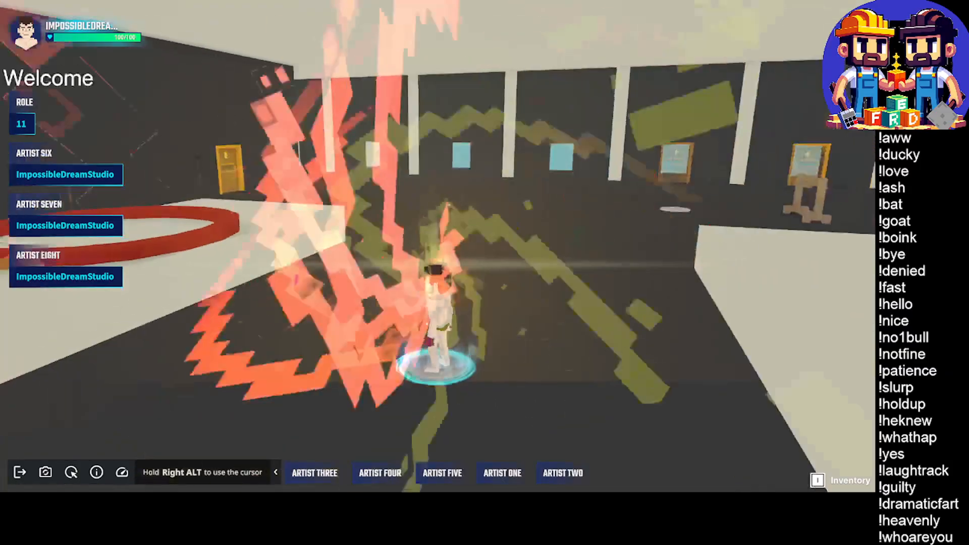
{"action": "key", "text": "w"}
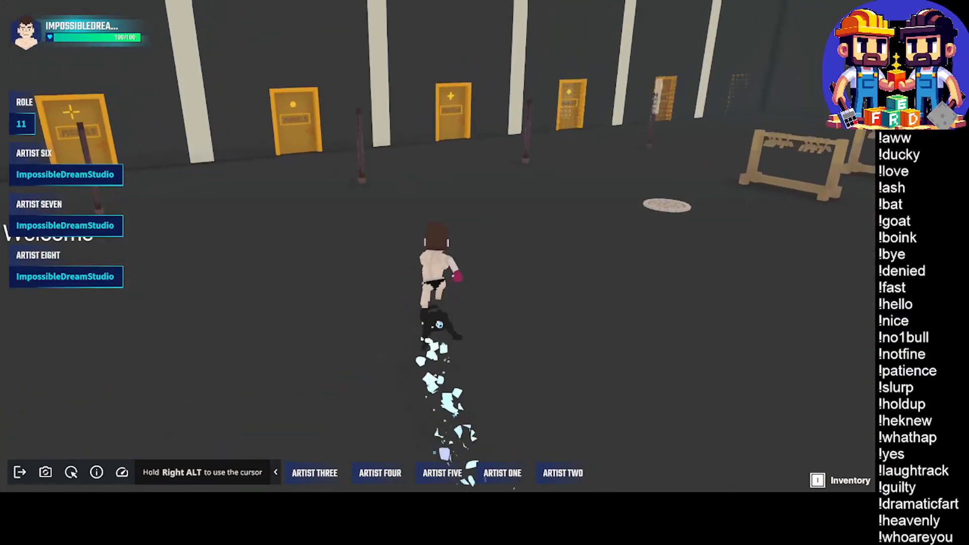
{"action": "key", "text": "w"}
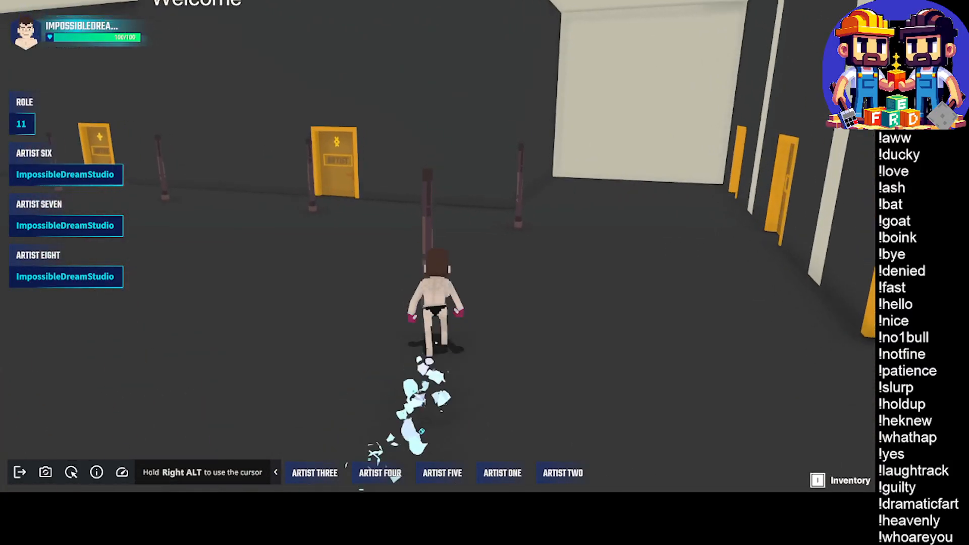
{"action": "key", "text": "w"}
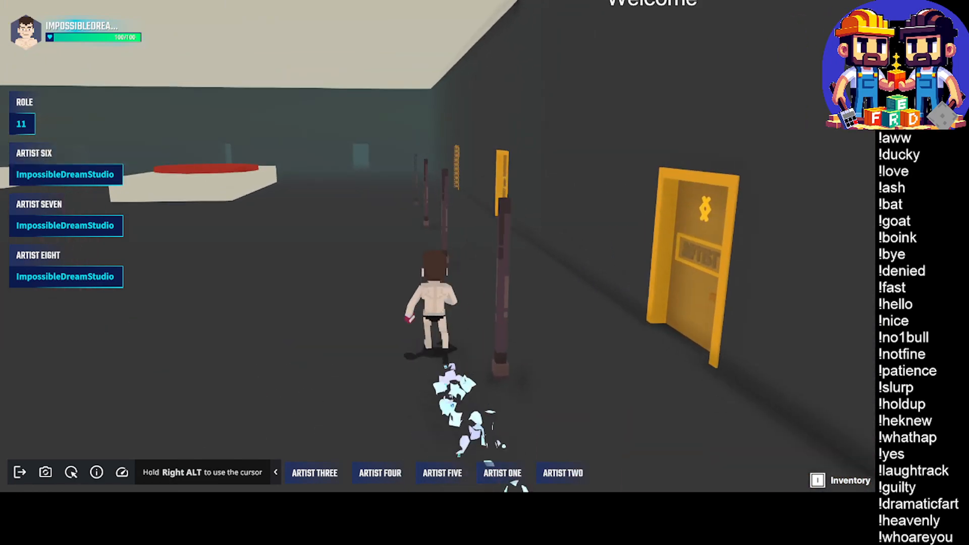
{"action": "key", "text": "w"}
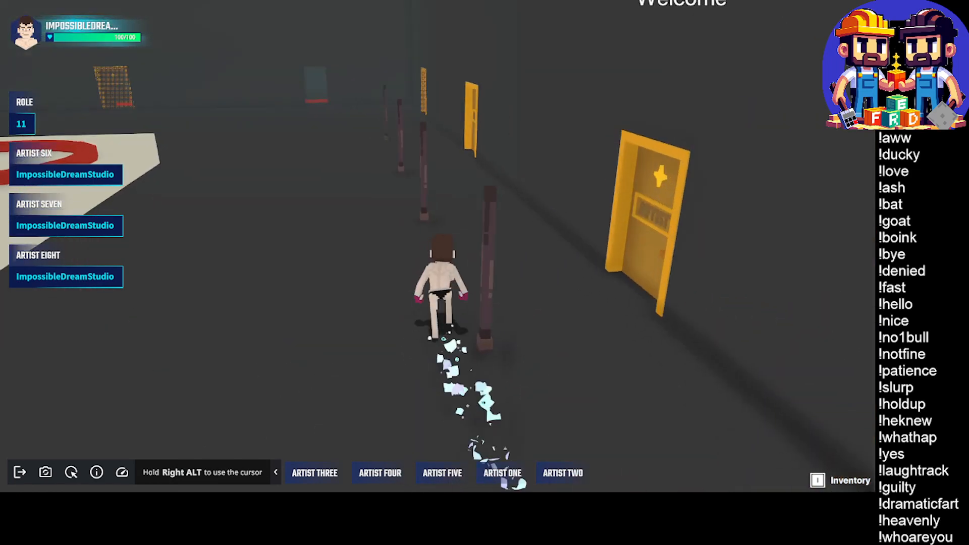
{"action": "key", "text": "w"}
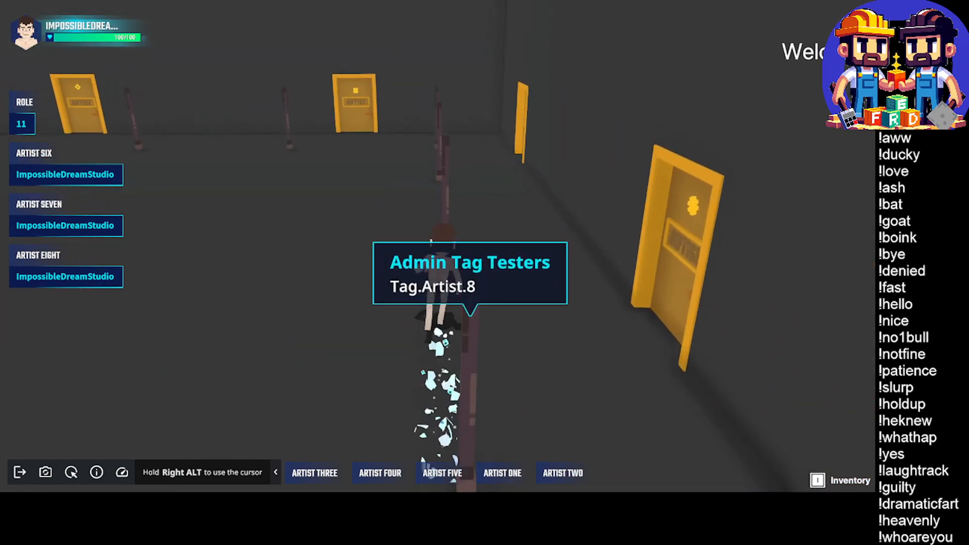
{"action": "key", "text": "w"}
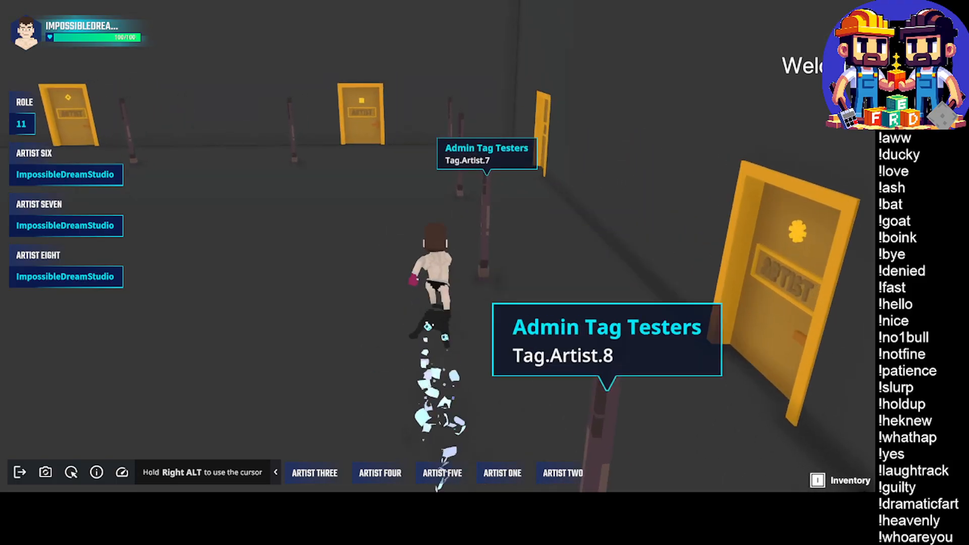
{"action": "key", "text": "w"}
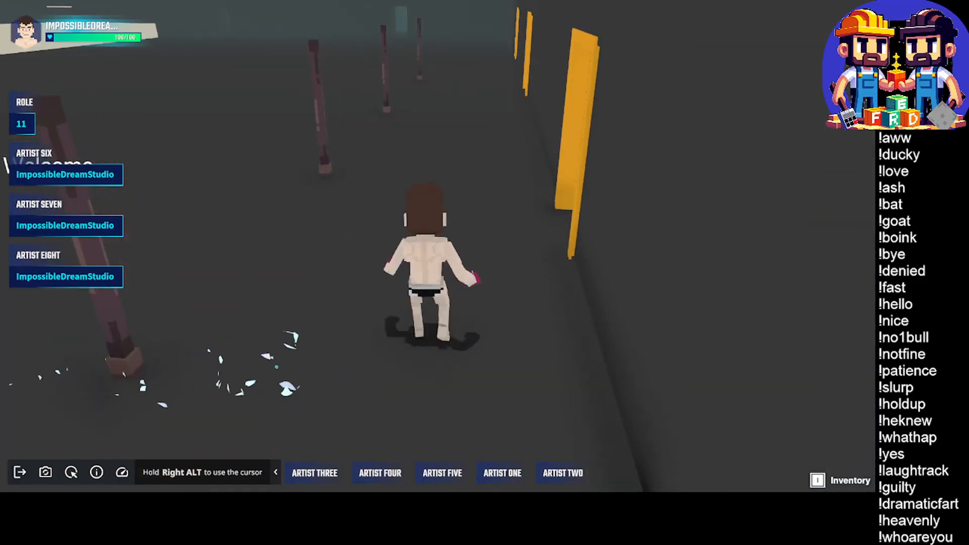
{"action": "key", "text": "w"}
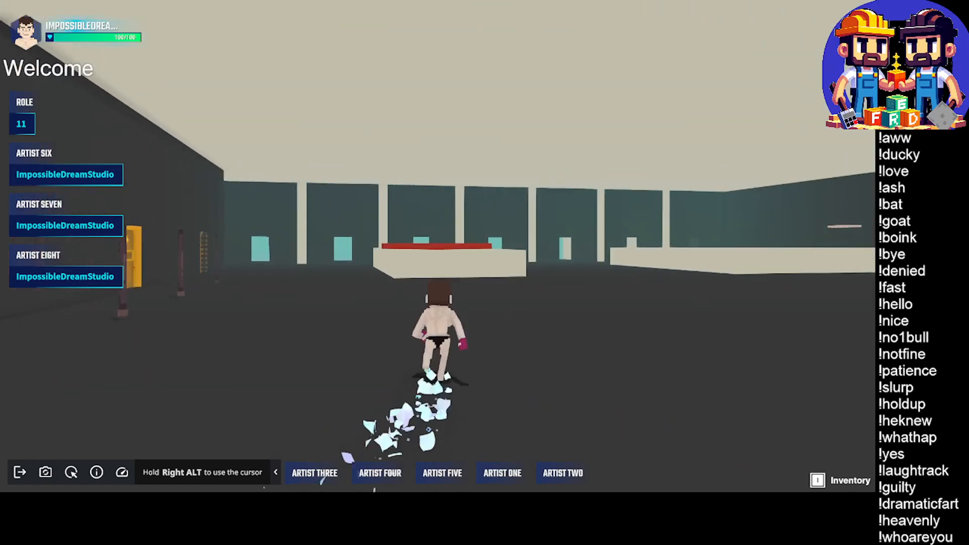
{"action": "key", "text": "w"}
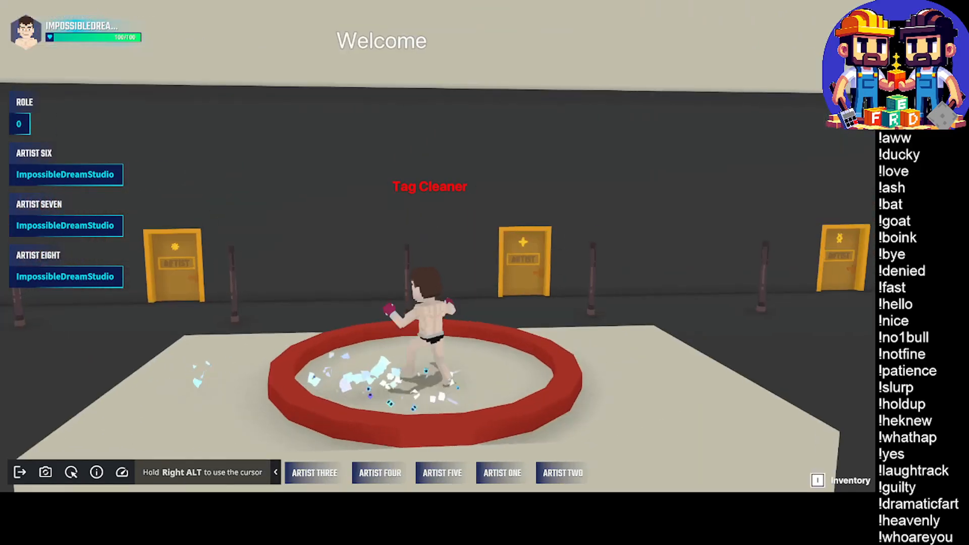
Walk back along the posts to the Artist Eight door, take its role again and end the playtest
{"action": "key", "text": "w"}
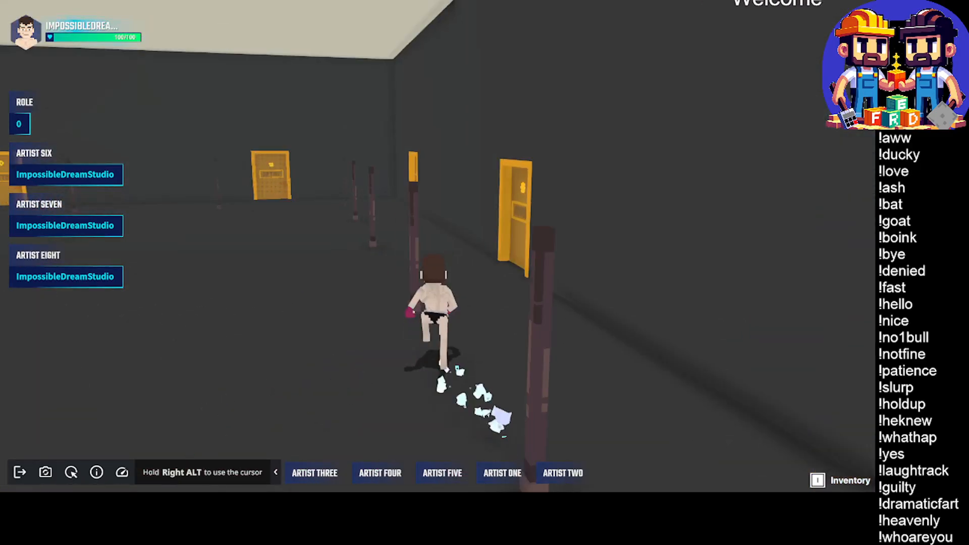
{"action": "key", "text": "w"}
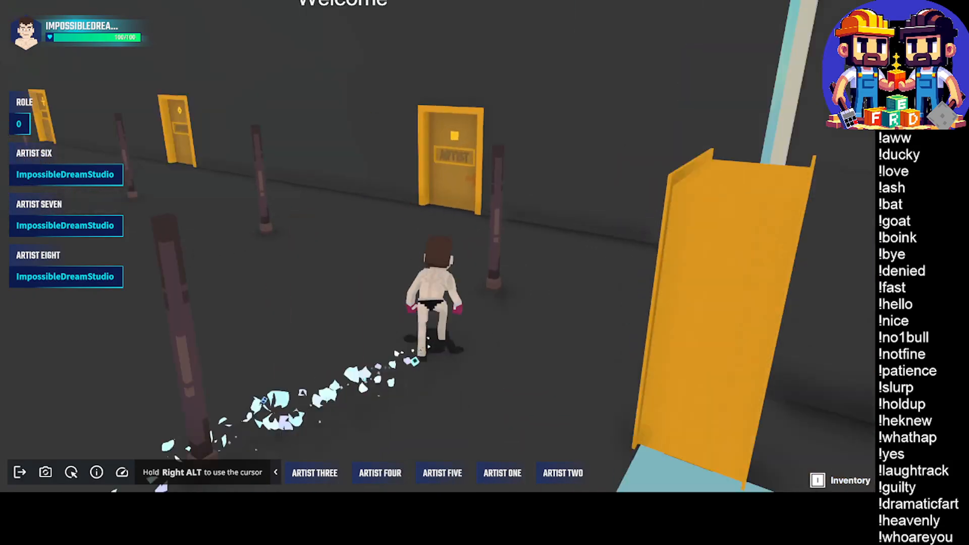
{"action": "key", "text": "w"}
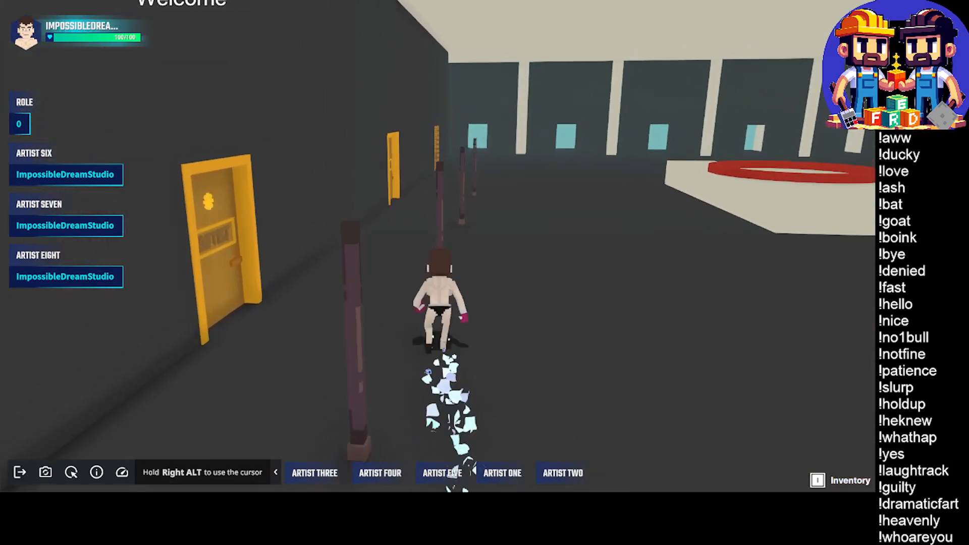
{"action": "key", "text": "w"}
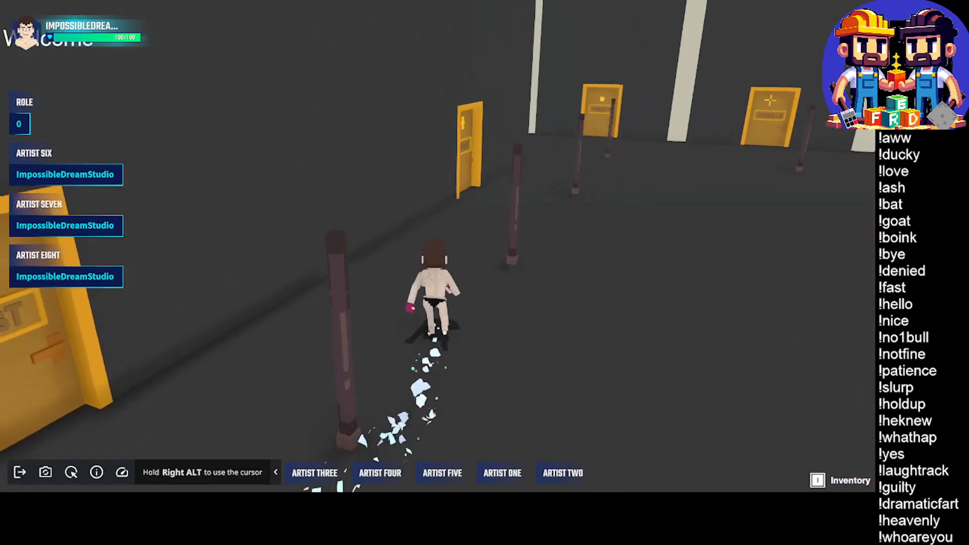
{"action": "key", "text": "w"}
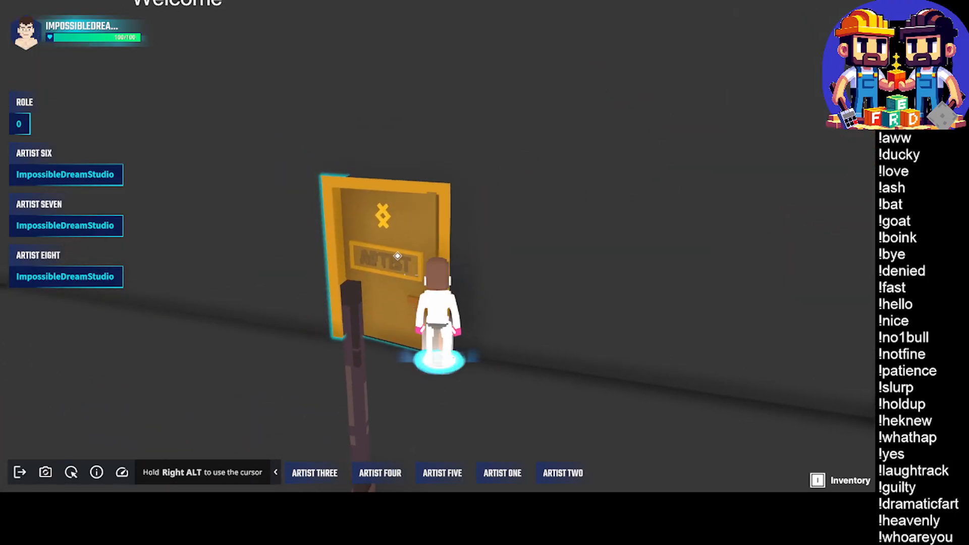
{"action": "key", "text": "w"}
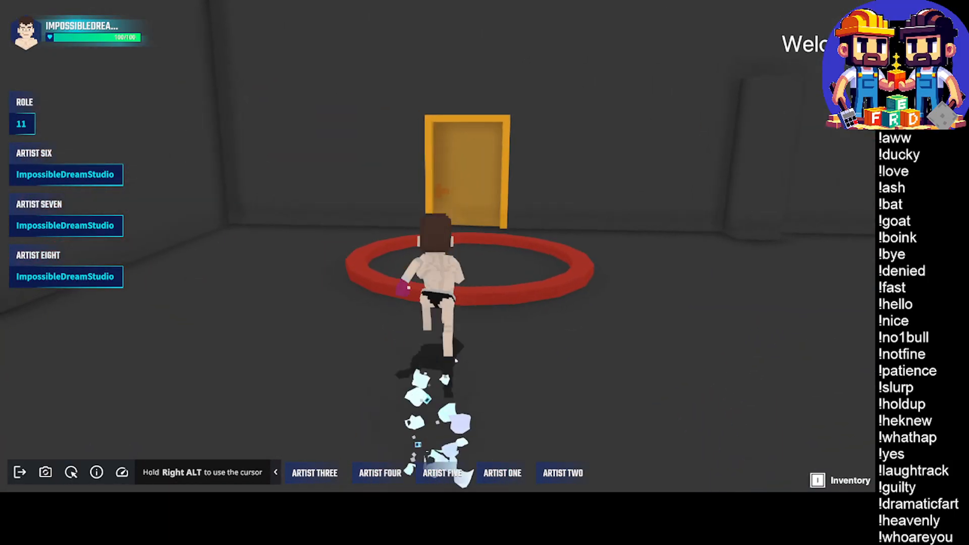
{"action": "key", "text": "w"}
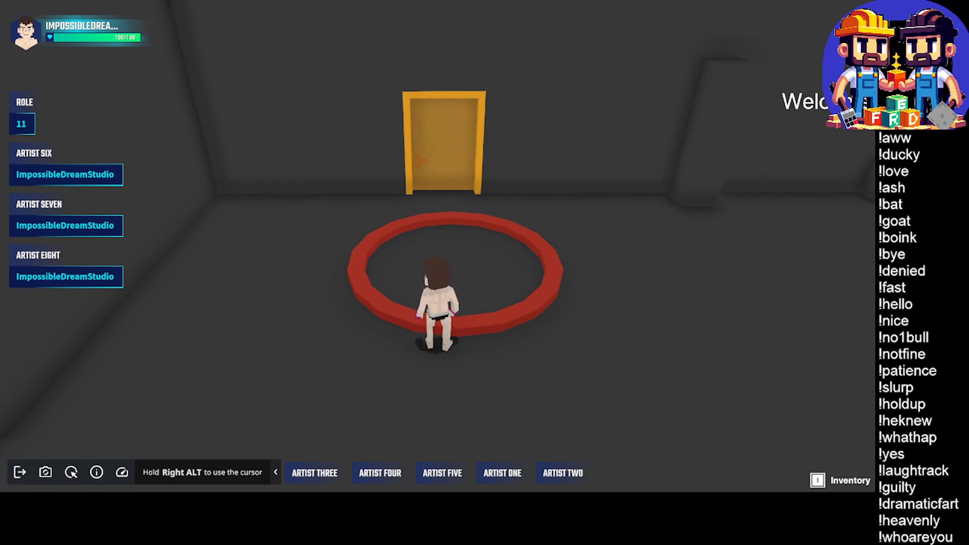
{"action": "key", "text": "w"}
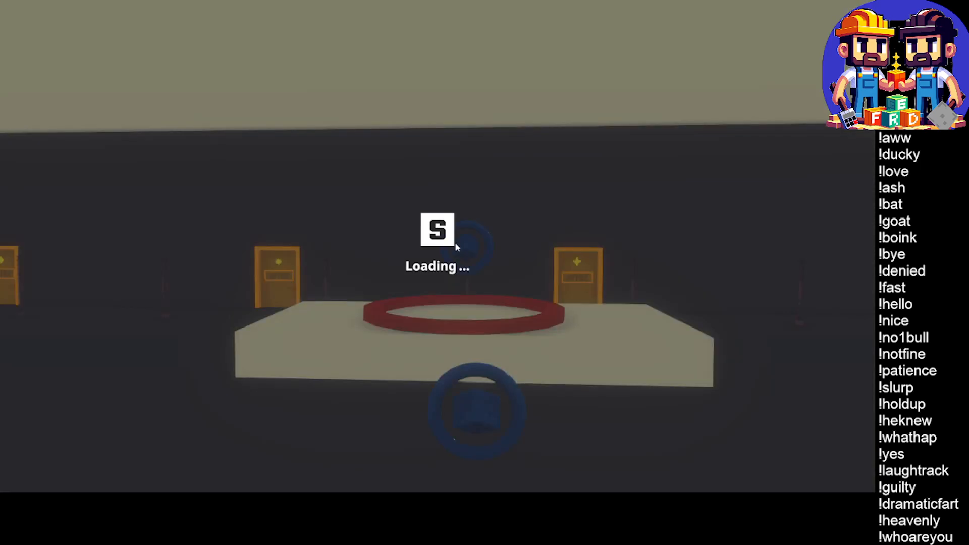
Go to the artist room and pick the Grey G block from its wall as the painting block
{"action": "middle_click_drag", "start_coordinate": [536, 293], "coordinate": [569, 322]}
{"action": "scroll", "coordinate": [554, 288], "scroll_direction": "up", "scroll_amount": 5}
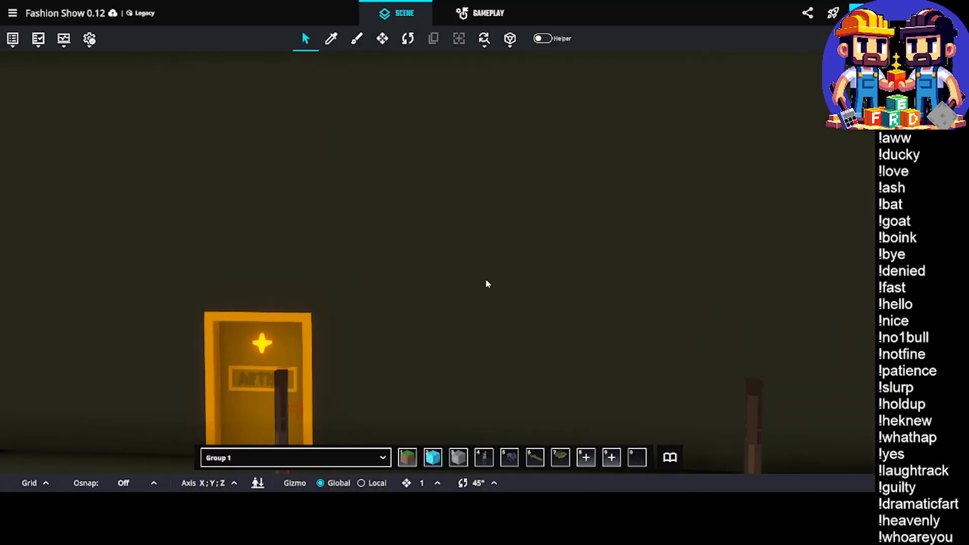
{"action": "right_click_drag", "start_coordinate": [487, 284], "coordinate": [269, 285]}
{"action": "scroll", "coordinate": [592, 284], "scroll_direction": "down", "scroll_amount": 5}
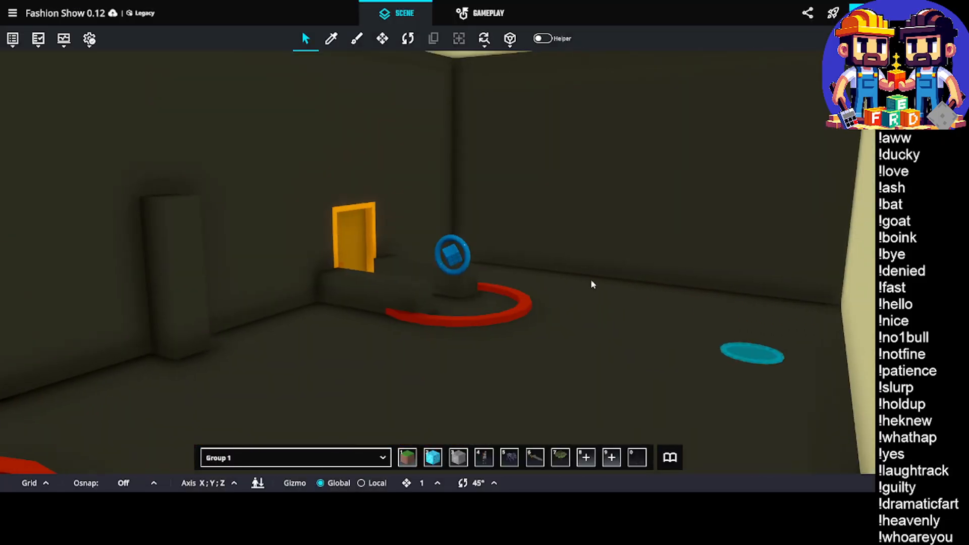
{"action": "scroll", "coordinate": [592, 284], "scroll_direction": "up", "scroll_amount": 2}
{"action": "key", "text": "i"}
{"action": "left_click", "coordinate": [633, 240]}
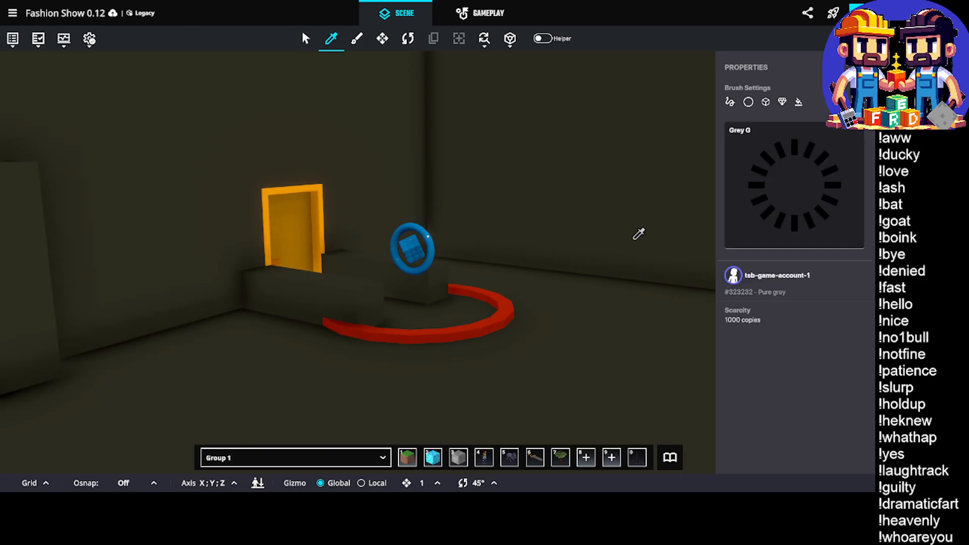
{"action": "key", "text": "b"}
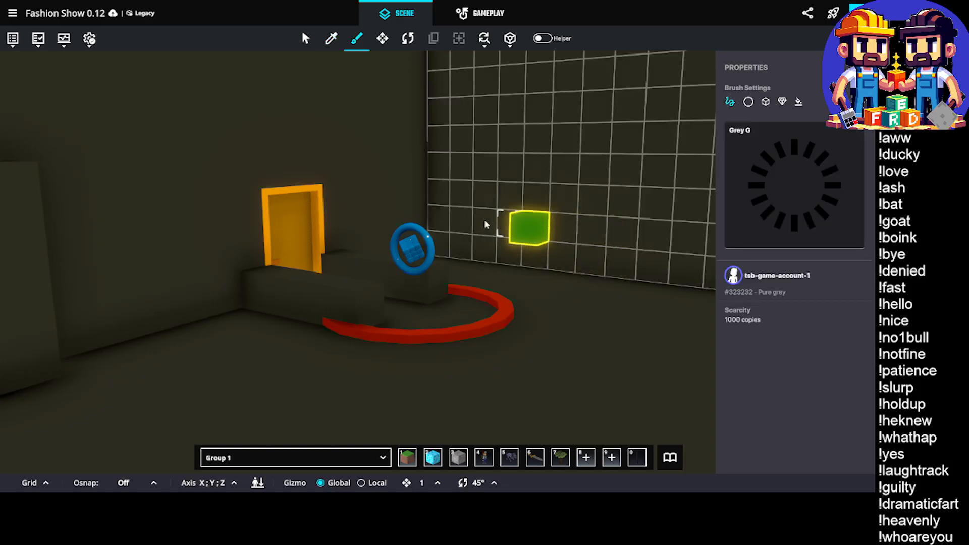
Fill the space to the right of the orange artist room door with Grey G blocks, starting beside the red ring
{"action": "scroll", "coordinate": [423, 237], "scroll_direction": "up", "scroll_amount": 3}
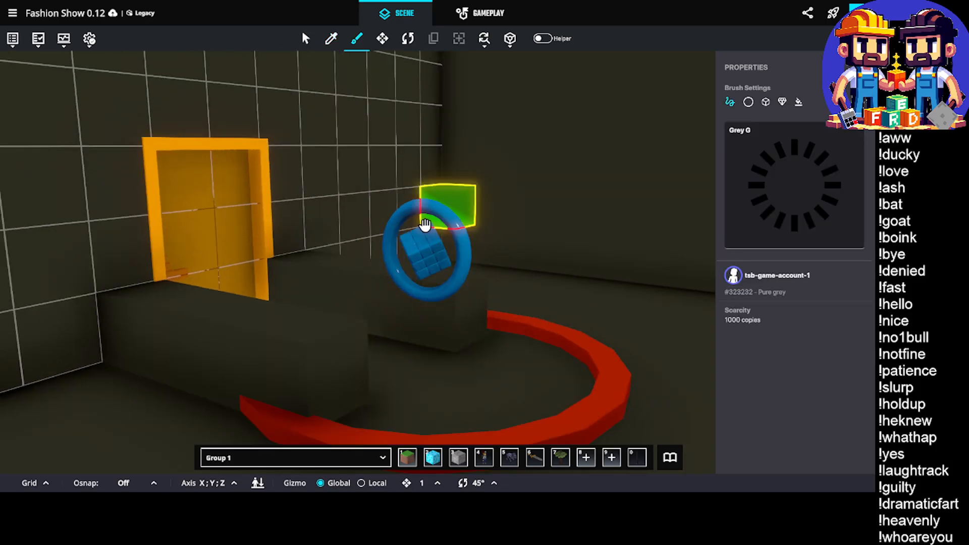
{"action": "right_click_drag", "start_coordinate": [425, 222], "coordinate": [383, 236]}
{"action": "left_click", "coordinate": [340, 333], "text": "shift"}
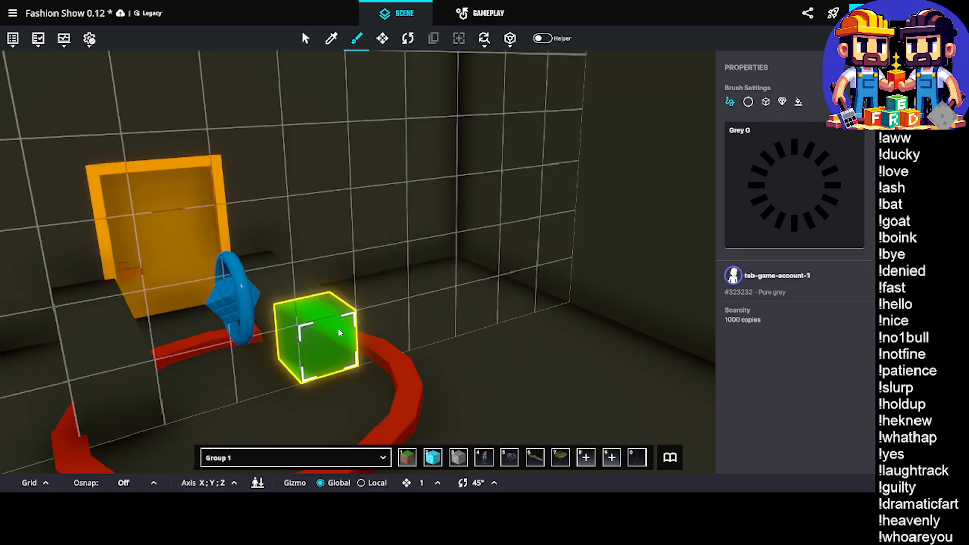
{"action": "left_click_drag", "start_coordinate": [338, 344], "coordinate": [459, 126]}
{"action": "right_click_drag", "start_coordinate": [327, 324], "coordinate": [330, 360]}
Fill the space to the left of the same artist room door with Grey G blocks, from the floor up the wall
{"action": "right_click_drag", "start_coordinate": [256, 360], "coordinate": [184, 331]}
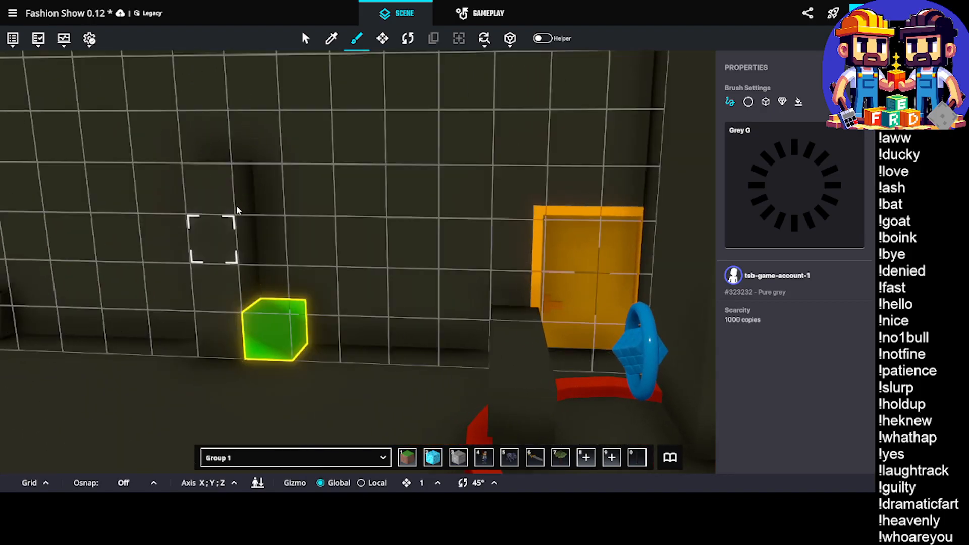
{"action": "right_click_drag", "start_coordinate": [284, 177], "coordinate": [305, 167]}
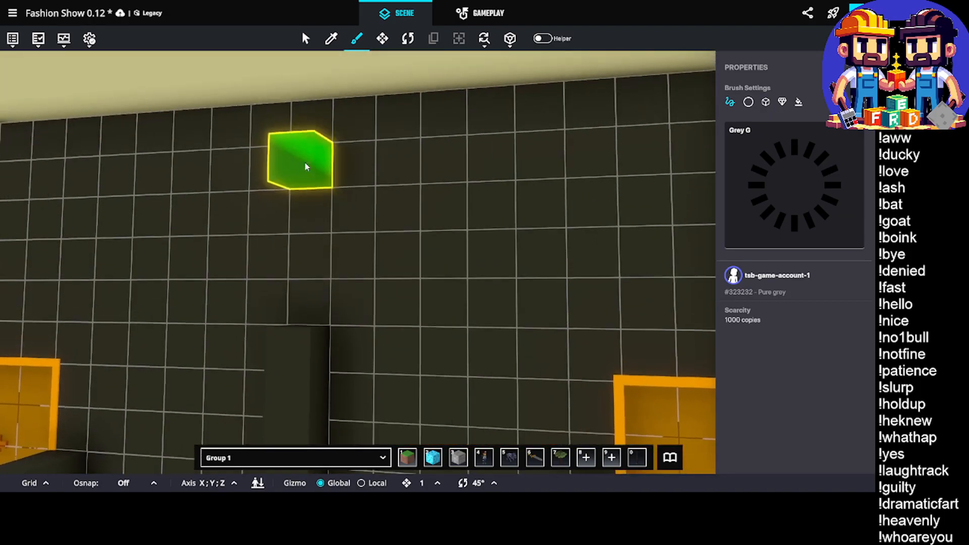
{"action": "left_click_drag", "start_coordinate": [301, 130], "coordinate": [137, 220]}
{"action": "right_click_drag", "start_coordinate": [312, 210], "coordinate": [449, 240]}
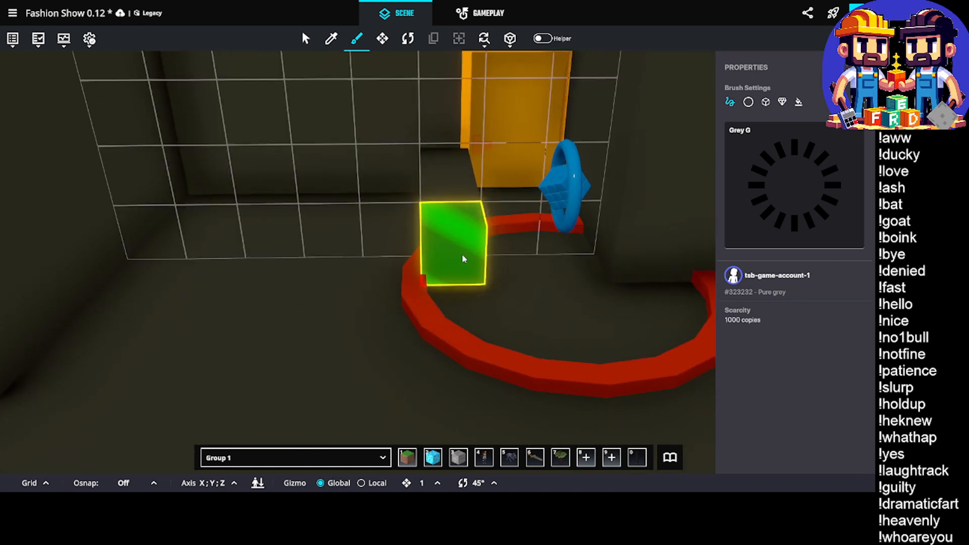
{"action": "left_click_drag", "start_coordinate": [462, 258], "coordinate": [372, 84]}
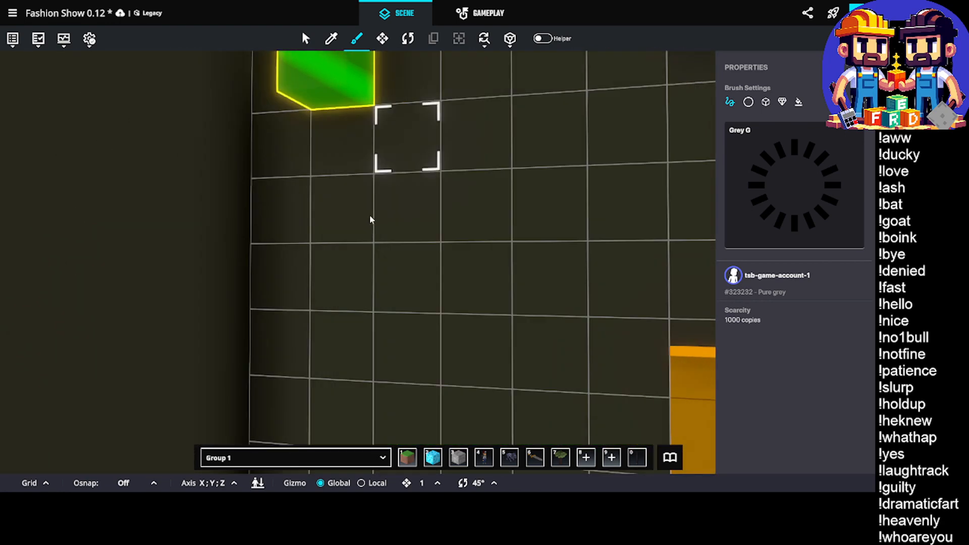
{"action": "right_click_drag", "start_coordinate": [417, 279], "coordinate": [514, 290]}
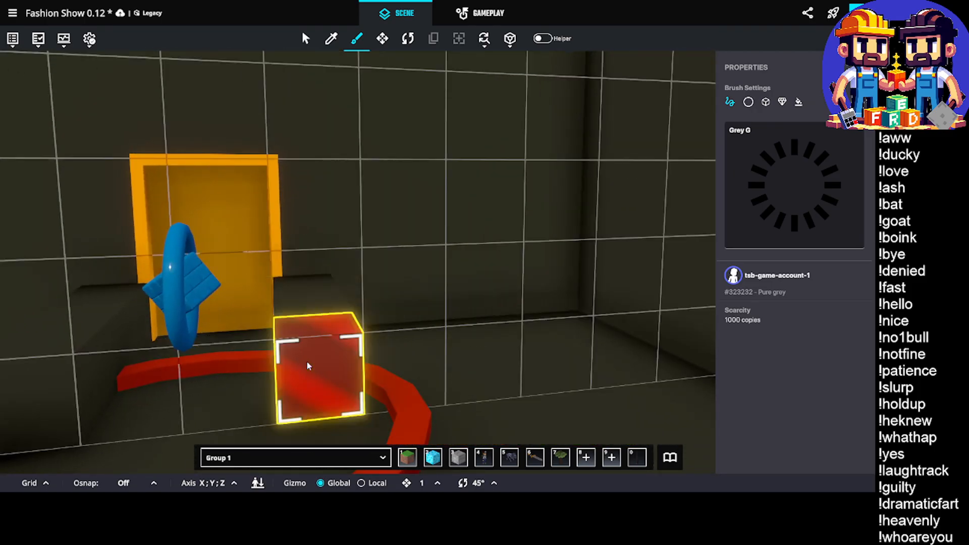
Fill both sides of the next artist room door with Grey G blocks, painting a 6x5x4 volume on the left
{"action": "left_click_drag", "start_coordinate": [309, 364], "coordinate": [404, 152]}
{"action": "right_click_drag", "start_coordinate": [403, 183], "coordinate": [340, 260]}
{"action": "left_click_drag", "start_coordinate": [340, 259], "coordinate": [320, 210]}
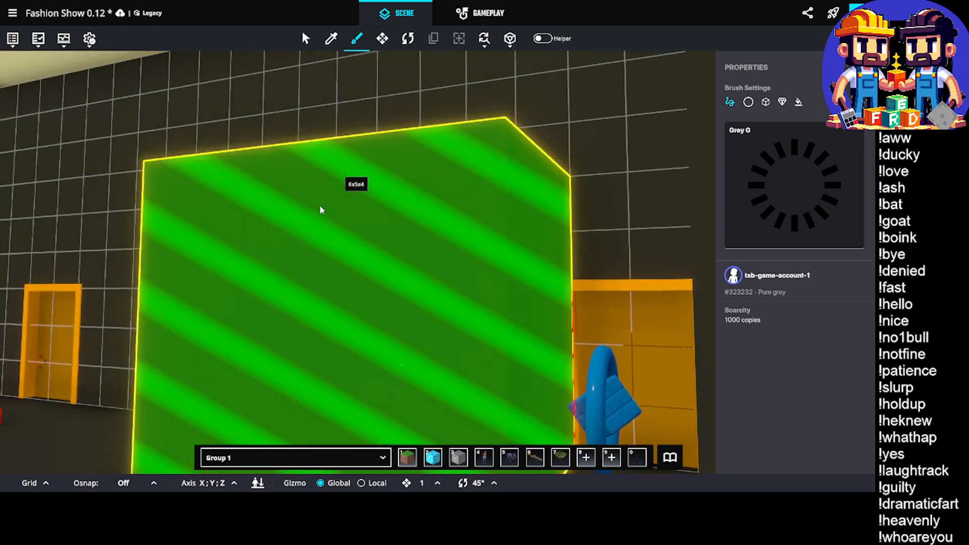
{"action": "left_click_drag", "start_coordinate": [430, 266], "coordinate": [235, 77]}
{"action": "right_click_drag", "start_coordinate": [431, 259], "coordinate": [352, 340]}
{"action": "left_click_drag", "start_coordinate": [314, 346], "coordinate": [241, 94]}
Go to the following artist room and build the Grey G wall to the right of its door
{"action": "scroll", "coordinate": [537, 296], "scroll_direction": "up", "scroll_amount": 5}
{"action": "middle_click_drag", "start_coordinate": [536, 296], "coordinate": [519, 310]}
{"action": "right_click_drag", "start_coordinate": [520, 310], "coordinate": [460, 269]}
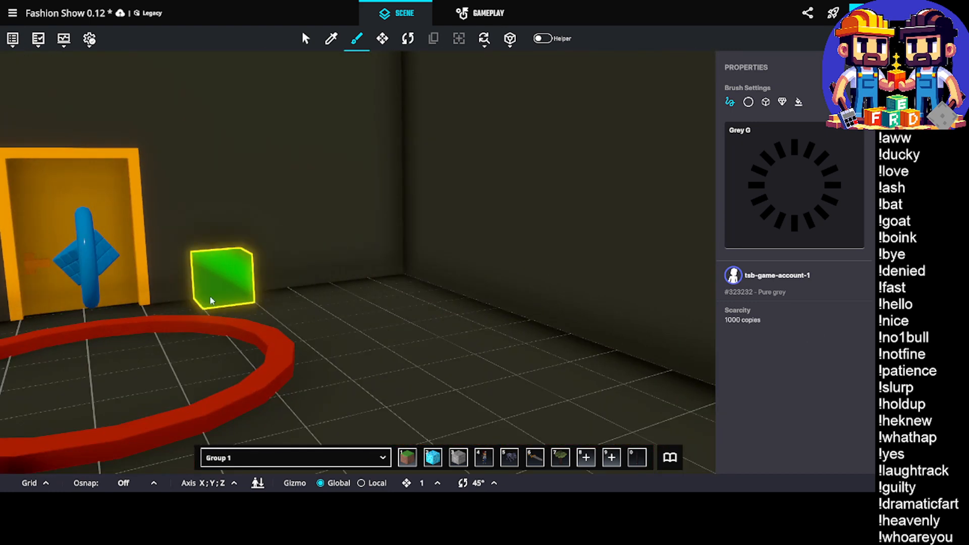
{"action": "left_click", "coordinate": [171, 298]}
{"action": "left_click", "coordinate": [179, 303]}
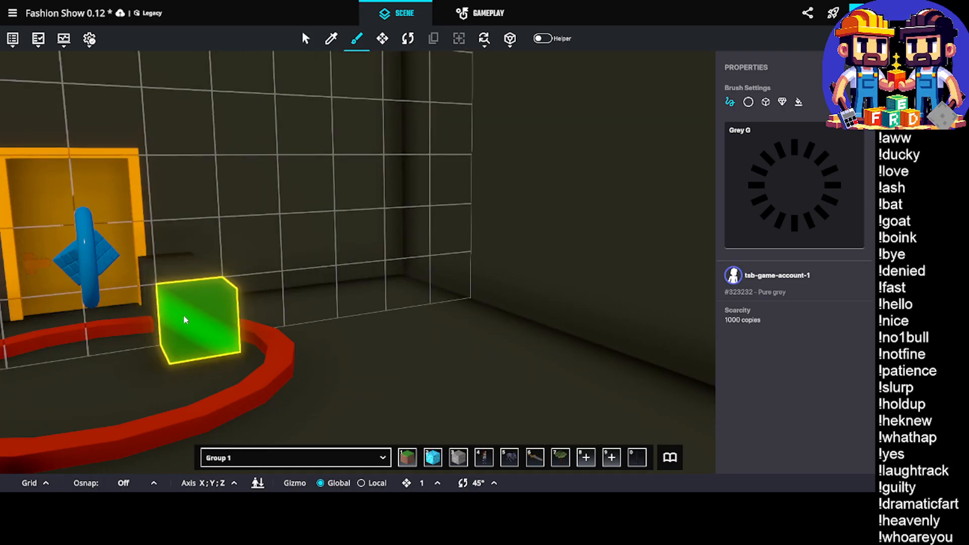
{"action": "left_click_drag", "start_coordinate": [186, 319], "coordinate": [253, 232]}
Fill the left side of this door with Grey G blocks up the wall, leaving a two-block-wide door recess
{"action": "right_click_drag", "start_coordinate": [247, 195], "coordinate": [320, 184]}
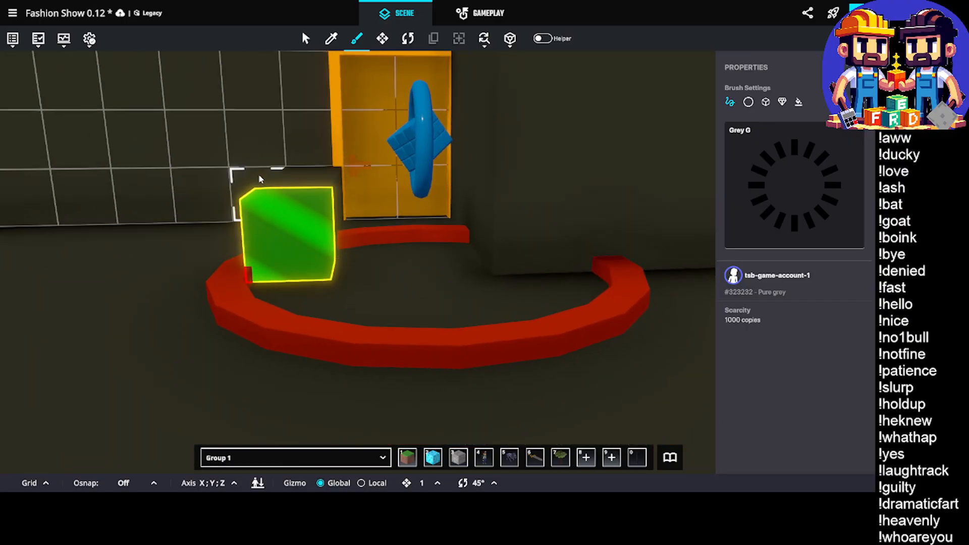
{"action": "mouse_move", "coordinate": [261, 180]}
{"action": "left_mouse_down"}
{"action": "mouse_move", "coordinate": [212, 184]}
{"action": "mouse_move", "coordinate": [239, 268]}
{"action": "mouse_move", "coordinate": [262, 139]}
{"action": "left_mouse_up"}
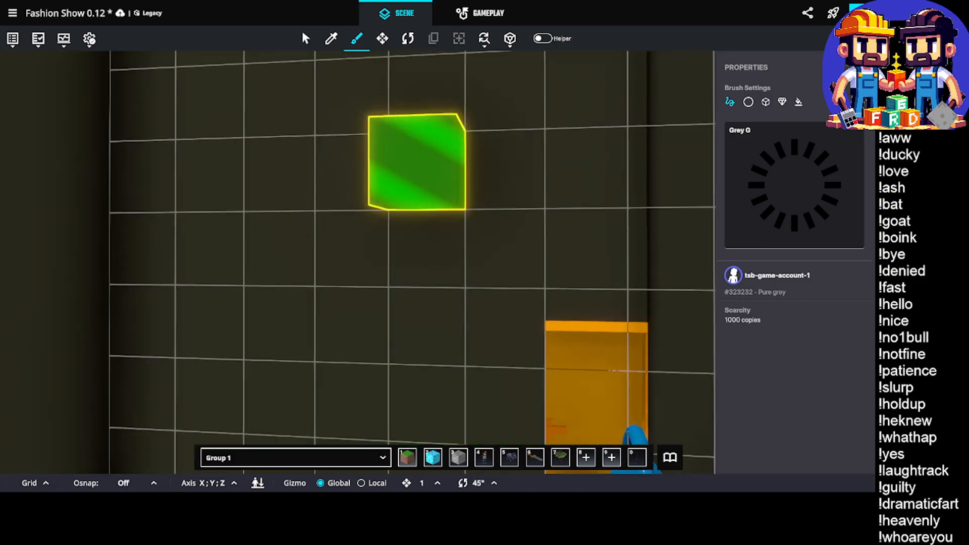
{"action": "mouse_move", "coordinate": [474, 242]}
{"action": "right_mouse_down"}
{"action": "mouse_move", "coordinate": [392, 205]}
{"action": "mouse_move", "coordinate": [398, 190]}
{"action": "mouse_move", "coordinate": [408, 201]}
{"action": "mouse_move", "coordinate": [453, 205]}
{"action": "right_mouse_up"}
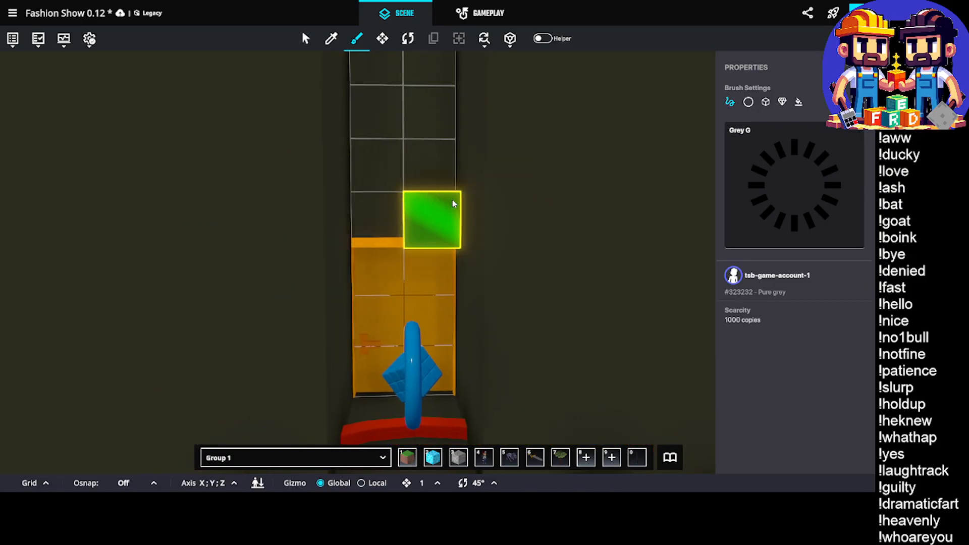
Go to another artist room door and block in the wall beside it with Grey G, keeping the doorway open
{"action": "key", "text": "a"}
{"action": "key", "text": "w"}
{"action": "mouse_move", "coordinate": [449, 208]}
{"action": "left_mouse_down"}
{"action": "mouse_move", "coordinate": [529, 214]}
{"action": "mouse_move", "coordinate": [508, 215]}
{"action": "left_mouse_up"}
{"action": "mouse_move", "coordinate": [508, 215]}
{"action": "right_mouse_down"}
{"action": "mouse_move", "coordinate": [457, 229]}
{"action": "mouse_move", "coordinate": [471, 234]}
{"action": "right_mouse_up"}
{"action": "mouse_move", "coordinate": [471, 233]}
{"action": "left_mouse_down"}
{"action": "mouse_move", "coordinate": [358, 214]}
{"action": "mouse_move", "coordinate": [318, 244]}
{"action": "mouse_move", "coordinate": [278, 138]}
{"action": "left_mouse_up"}
{"action": "key", "text": "w"}
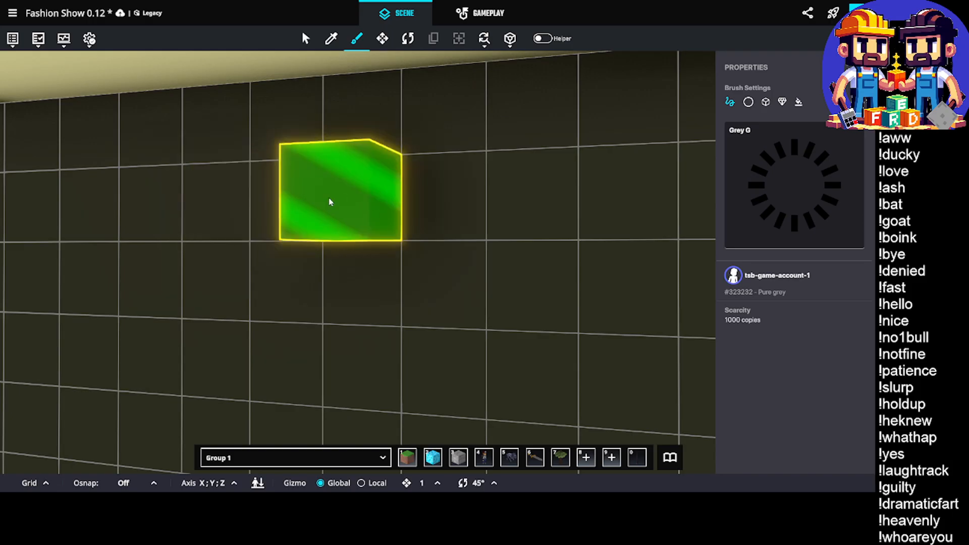
{"action": "key", "text": "q"}
{"action": "middle_click_drag", "start_coordinate": [335, 205], "coordinate": [296, 197]}
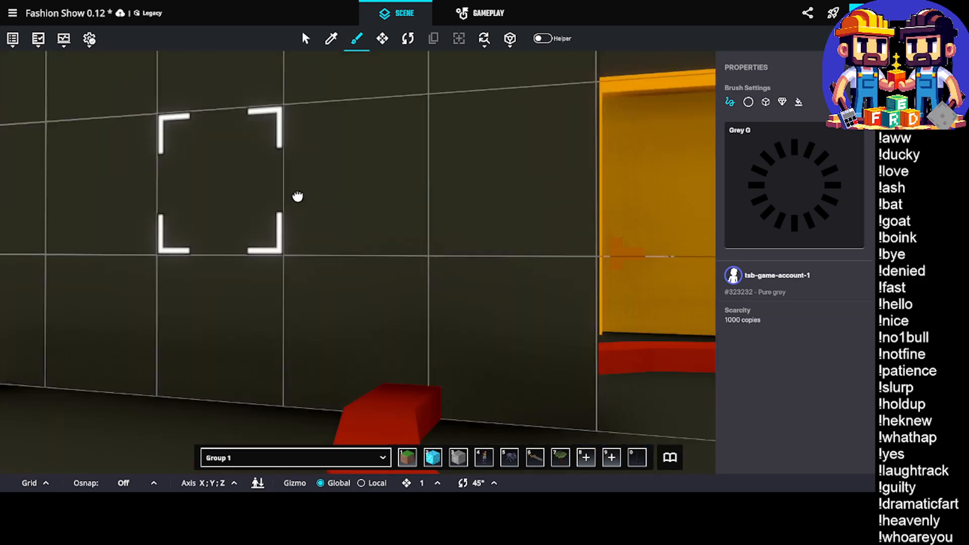
{"action": "scroll", "coordinate": [311, 205], "scroll_direction": "down", "scroll_amount": 5}
{"action": "scroll", "coordinate": [418, 205], "scroll_direction": "up", "scroll_amount": 10}
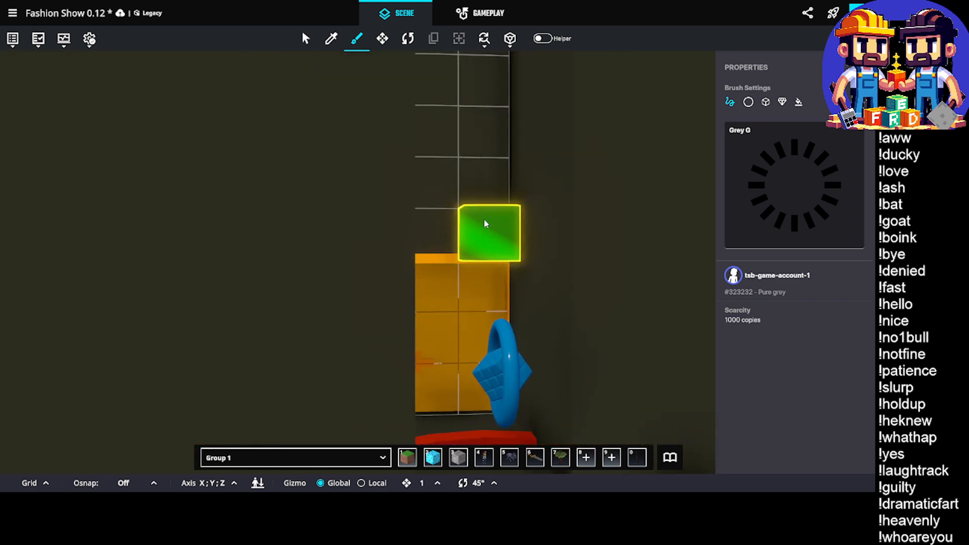
Extend the Grey G wall blocks around the artist room doorway up towards the ceiling
{"action": "left_click_drag", "start_coordinate": [486, 222], "coordinate": [391, 150]}
{"action": "right_click_drag", "start_coordinate": [399, 147], "coordinate": [403, 144]}
{"action": "middle_click_drag", "start_coordinate": [404, 144], "coordinate": [235, 145]}
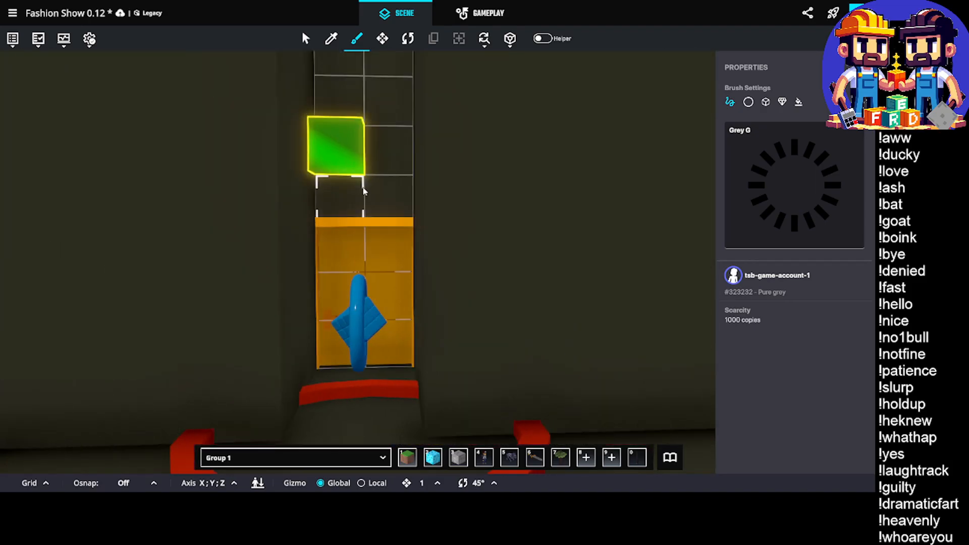
{"action": "middle_click_drag", "start_coordinate": [382, 180], "coordinate": [484, 182]}
{"action": "left_click_drag", "start_coordinate": [483, 188], "coordinate": [410, 124]}
{"action": "scroll", "coordinate": [341, 141], "scroll_direction": "up", "scroll_amount": 5}
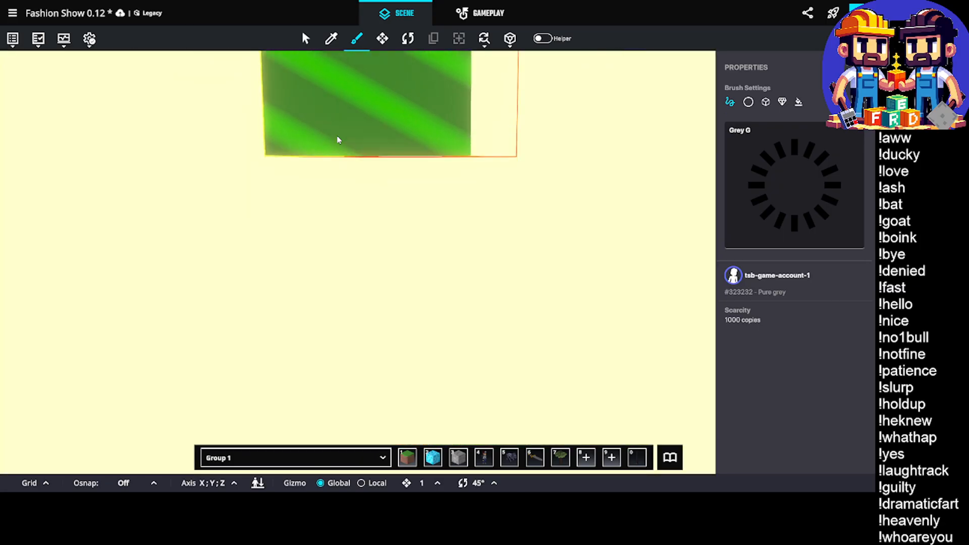
Inspect the main hall, its pillars and the row of artist doors, including the wall beyond the platforms
{"action": "scroll", "coordinate": [337, 132], "scroll_direction": "down", "scroll_amount": 7}
{"action": "right_click_drag", "start_coordinate": [338, 121], "coordinate": [427, 147]}
{"action": "scroll", "coordinate": [431, 150], "scroll_direction": "down", "scroll_amount": 5}
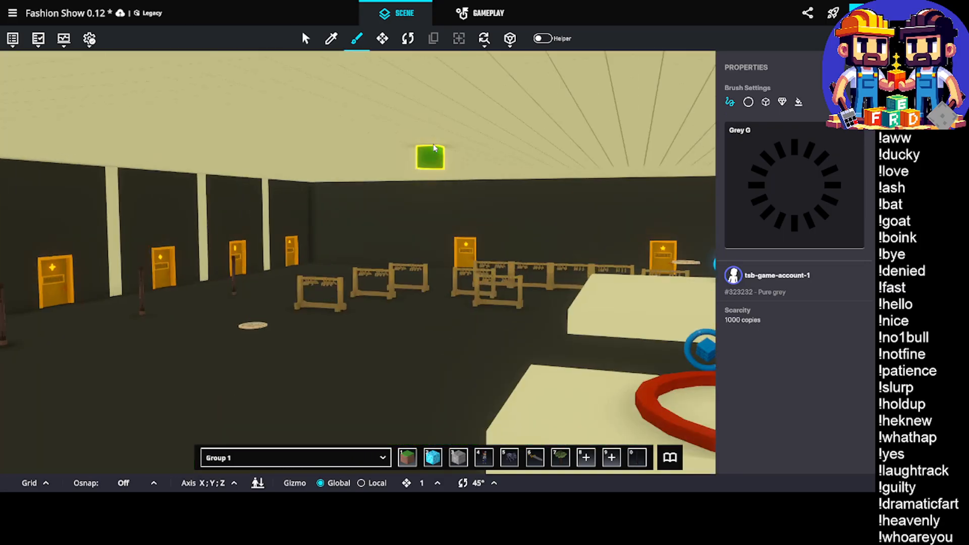
{"action": "scroll", "coordinate": [465, 294], "scroll_direction": "up", "scroll_amount": 3}
{"action": "right_click_drag", "start_coordinate": [465, 294], "coordinate": [32, 292]}
{"action": "scroll", "coordinate": [449, 277], "scroll_direction": "up", "scroll_amount": 4}
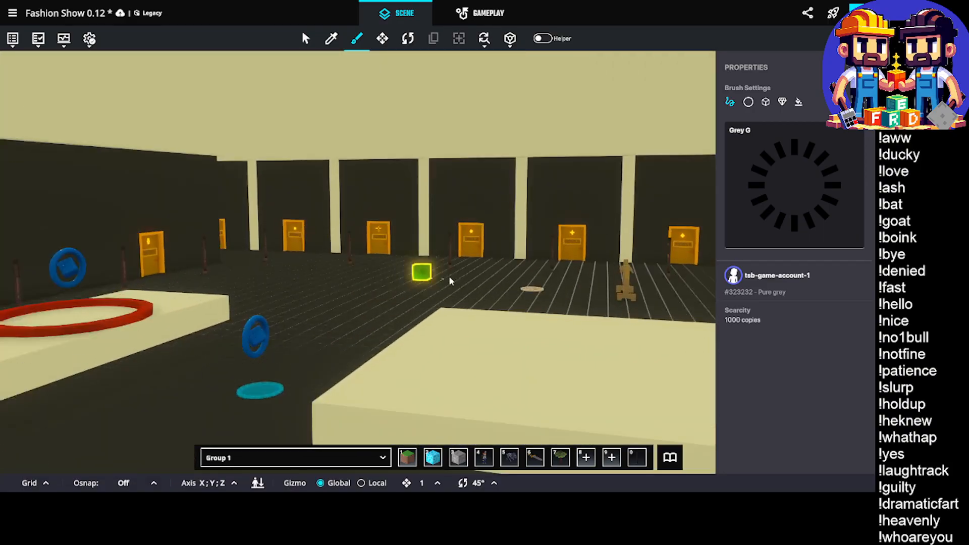
{"action": "right_click_drag", "start_coordinate": [449, 276], "coordinate": [257, 245]}
{"action": "scroll", "coordinate": [160, 190], "scroll_direction": "up", "scroll_amount": 5}
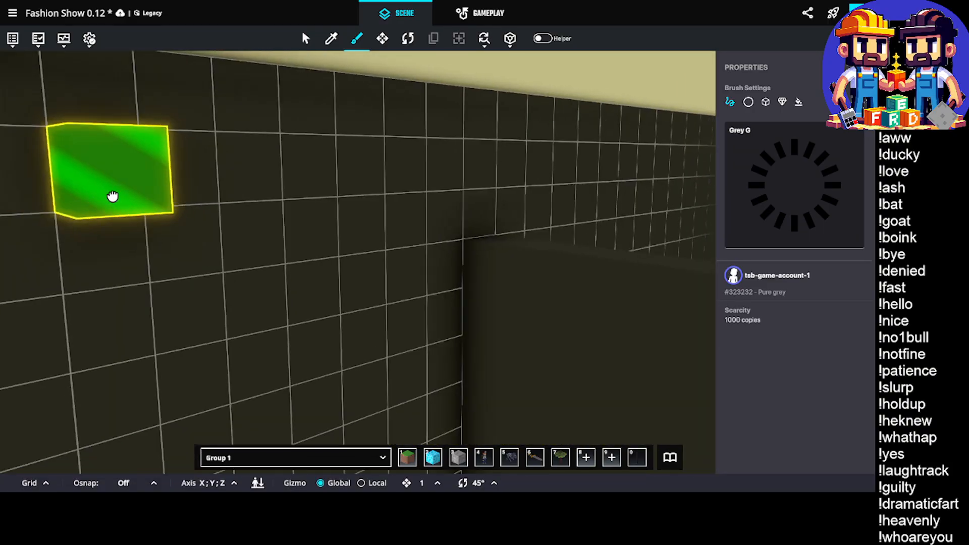
{"action": "scroll", "coordinate": [112, 197], "scroll_direction": "down", "scroll_amount": 6}
{"action": "scroll", "coordinate": [434, 167], "scroll_direction": "up", "scroll_amount": 2}
{"action": "right_click_drag", "start_coordinate": [222, 214], "coordinate": [318, 219]}
{"action": "middle_click_drag", "start_coordinate": [318, 220], "coordinate": [361, 218]}
{"action": "scroll", "coordinate": [493, 209], "scroll_direction": "down", "scroll_amount": 3}
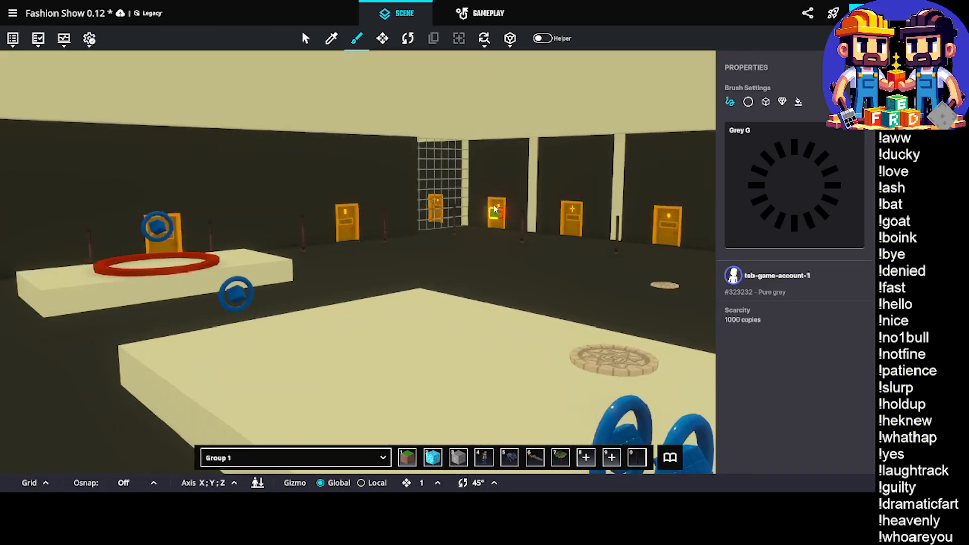
{"action": "middle_click_drag", "start_coordinate": [493, 209], "coordinate": [398, 205]}
{"action": "scroll", "coordinate": [399, 205], "scroll_direction": "up", "scroll_amount": 3}
{"action": "mouse_move", "coordinate": [382, 192]}
{"action": "right_mouse_down"}
{"action": "mouse_move", "coordinate": [467, 214]}
{"action": "mouse_move", "coordinate": [616, 227]}
{"action": "mouse_move", "coordinate": [247, 222]}
{"action": "mouse_move", "coordinate": [200, 239]}
{"action": "mouse_move", "coordinate": [422, 234]}
{"action": "mouse_move", "coordinate": [251, 175]}
{"action": "mouse_move", "coordinate": [309, 227]}
{"action": "mouse_move", "coordinate": [499, 290]}
{"action": "mouse_move", "coordinate": [277, 301]}
{"action": "mouse_move", "coordinate": [415, 311]}
{"action": "mouse_move", "coordinate": [353, 302]}
{"action": "mouse_move", "coordinate": [447, 275]}
{"action": "mouse_move", "coordinate": [227, 197]}
{"action": "right_mouse_up"}
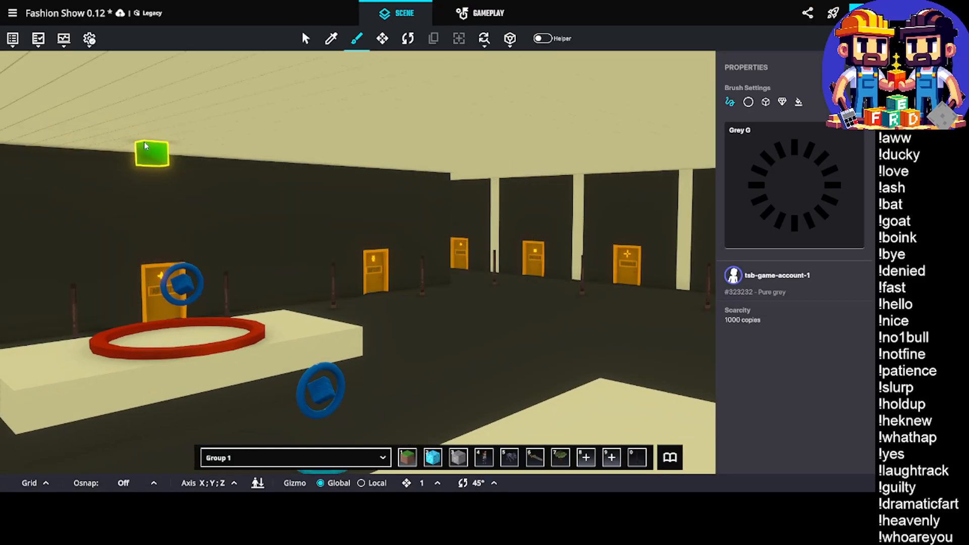
Save the changes to the Fashion Show 0.12 experience
{"action": "key", "text": "ctrl+s"}
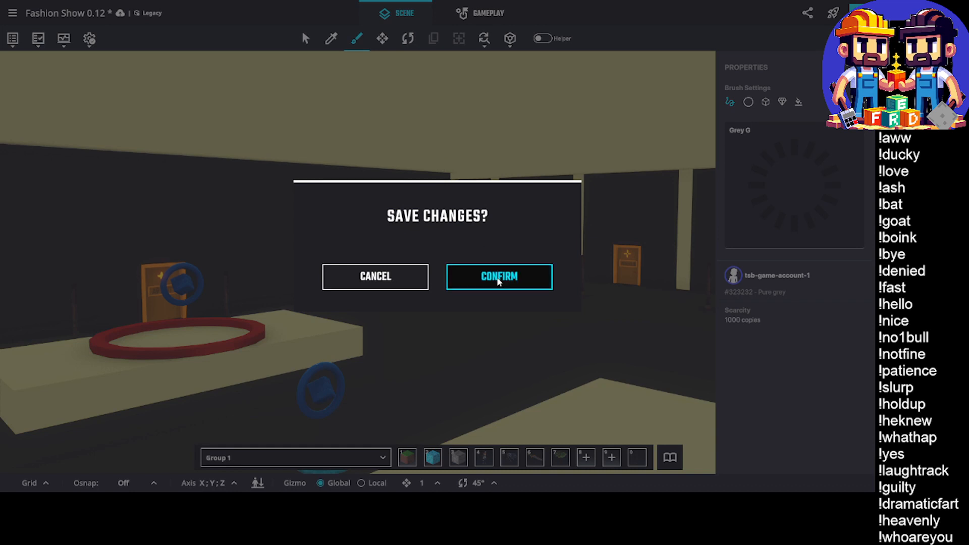
{"action": "left_click", "coordinate": [498, 279]}
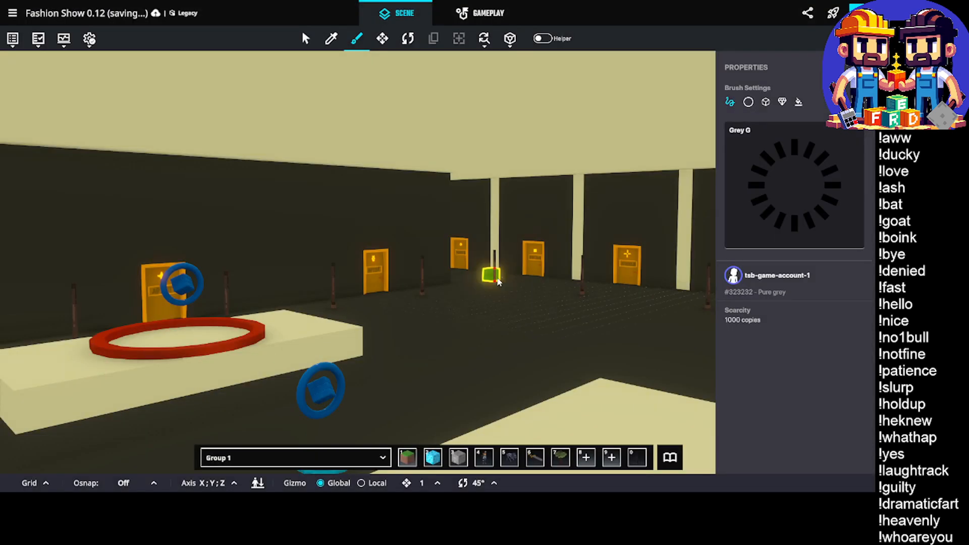
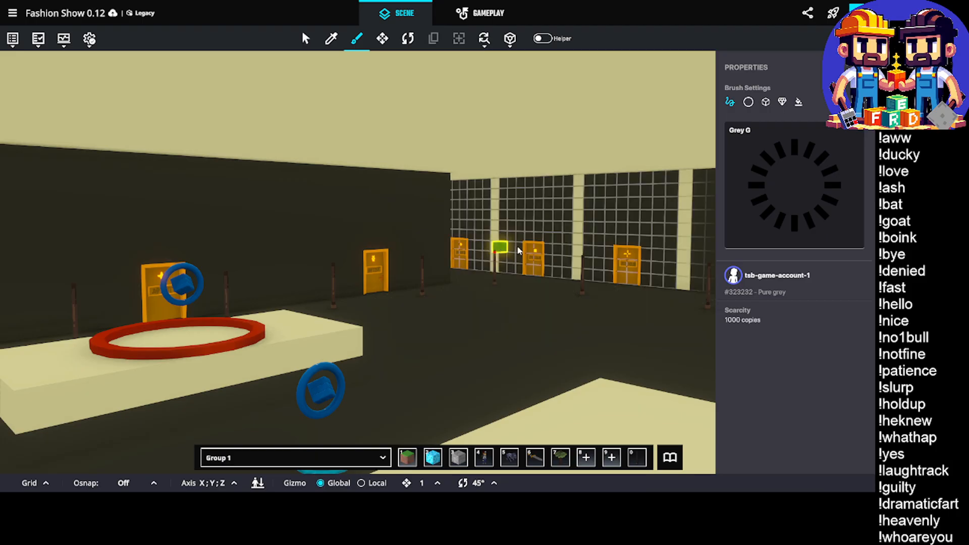
Inspect the Models doors between the pillars and the artist doors around the main hall
{"action": "scroll", "coordinate": [522, 266], "scroll_direction": "up", "scroll_amount": 3}
{"action": "right_click_drag", "start_coordinate": [537, 286], "coordinate": [867, 238]}
{"action": "right_click_drag", "start_coordinate": [541, 211], "coordinate": [247, 252]}
{"action": "scroll", "coordinate": [378, 263], "scroll_direction": "up", "scroll_amount": 5}
{"action": "right_click_drag", "start_coordinate": [318, 268], "coordinate": [383, 276]}
{"action": "right_click_drag", "start_coordinate": [326, 217], "coordinate": [866, 249]}
{"action": "scroll", "coordinate": [429, 222], "scroll_direction": "up", "scroll_amount": 4}
{"action": "scroll", "coordinate": [394, 242], "scroll_direction": "up", "scroll_amount": 8}
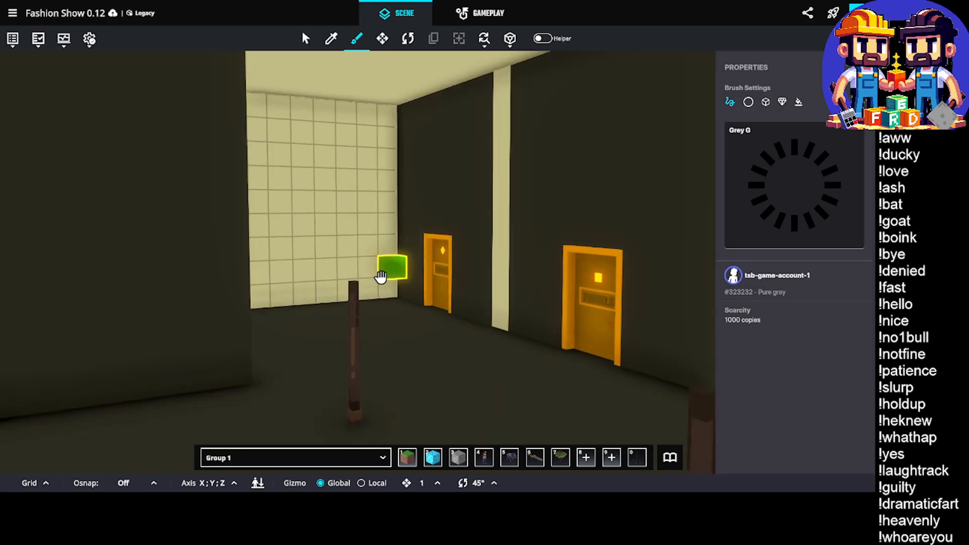
{"action": "right_click_drag", "start_coordinate": [385, 281], "coordinate": [706, 303]}
{"action": "right_click_drag", "start_coordinate": [293, 275], "coordinate": [385, 280]}
{"action": "middle_click_drag", "start_coordinate": [385, 280], "coordinate": [302, 296]}
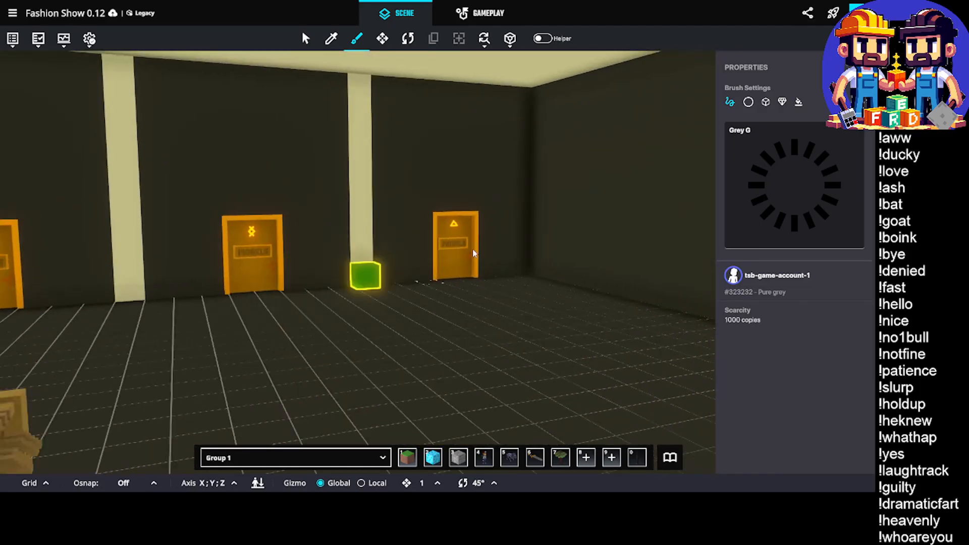
{"action": "middle_click_drag", "start_coordinate": [458, 245], "coordinate": [445, 252]}
{"action": "right_click_drag", "start_coordinate": [445, 252], "coordinate": [303, 275]}
{"action": "scroll", "coordinate": [434, 269], "scroll_direction": "up", "scroll_amount": 5}
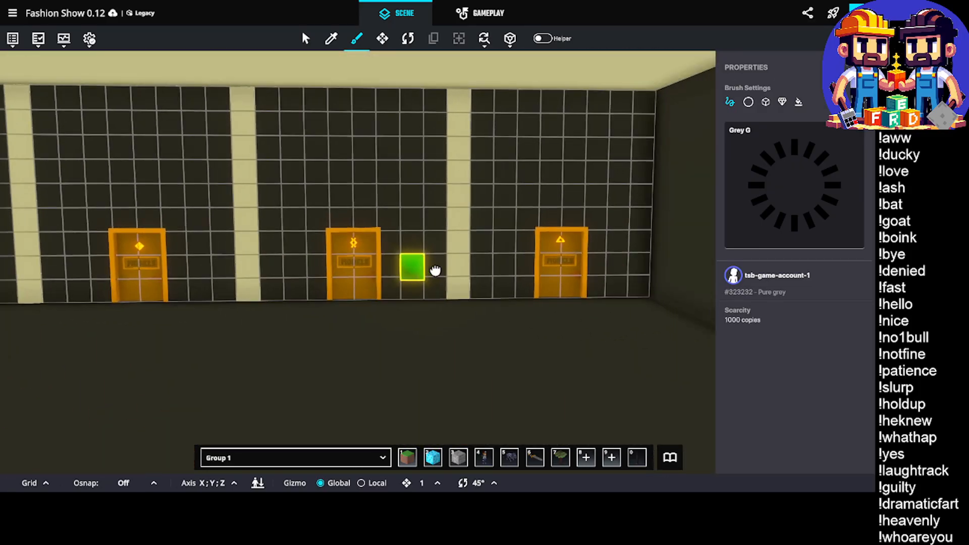
{"action": "right_click_drag", "start_coordinate": [504, 255], "coordinate": [230, 233]}
{"action": "scroll", "coordinate": [346, 229], "scroll_direction": "up", "scroll_amount": 3}
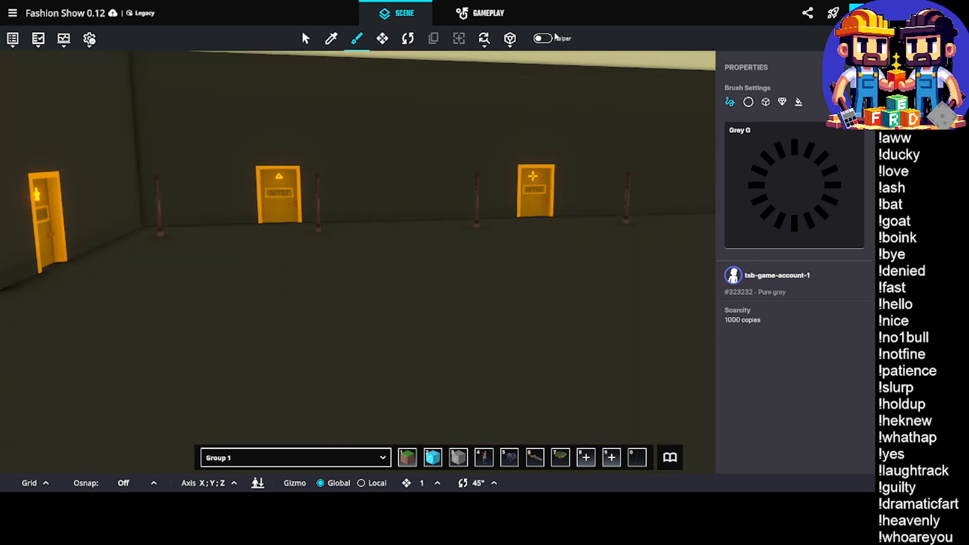
Show the object hierarchy and stop painting Grey G blocks
{"action": "left_click", "coordinate": [11, 42]}
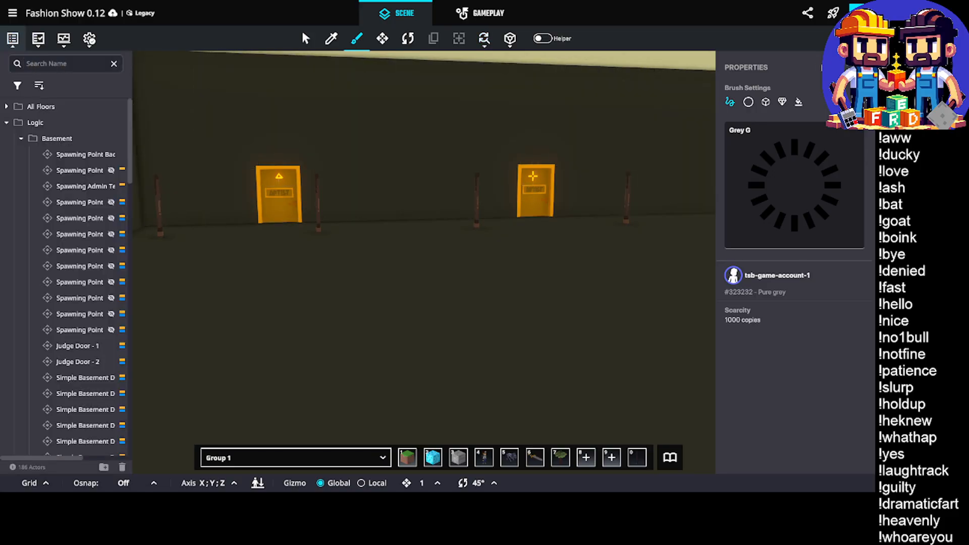
{"action": "left_click", "coordinate": [861, 39]}
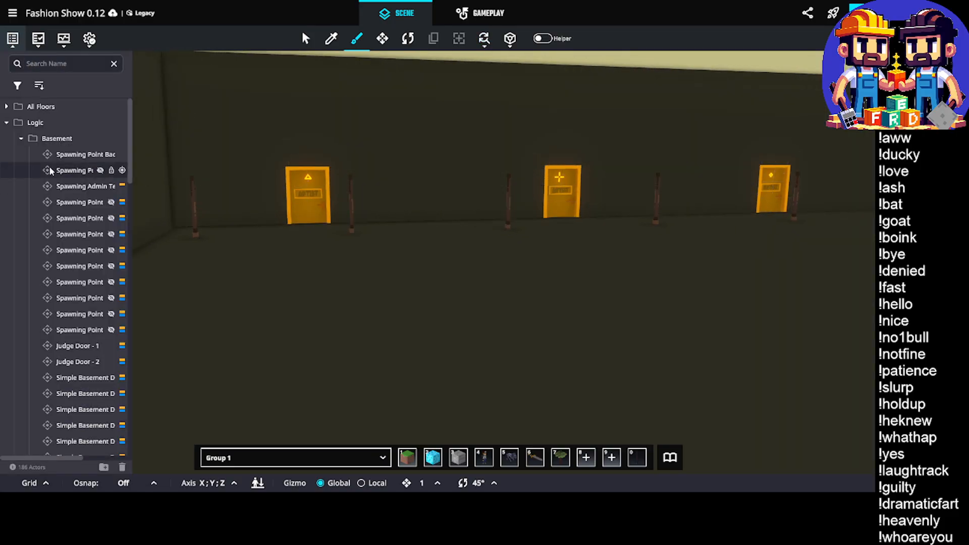
{"action": "key", "text": "Escape"}
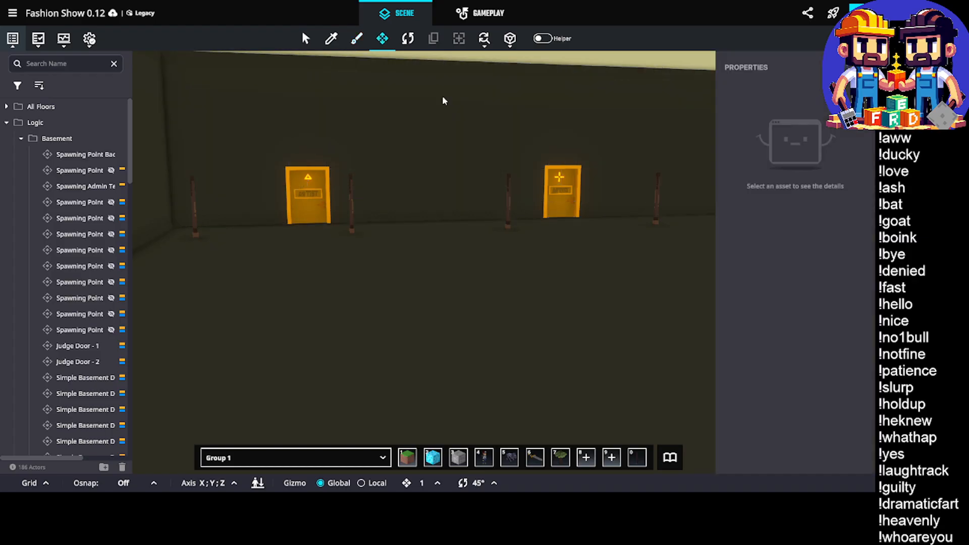
Duplicate an artist room's door together with its spawning point and red ring, and move the copies into the main hall
{"action": "mouse_move", "coordinate": [442, 95]}
{"action": "right_mouse_down"}
{"action": "mouse_move", "coordinate": [487, 151]}
{"action": "mouse_move", "coordinate": [480, 190]}
{"action": "mouse_move", "coordinate": [628, 223]}
{"action": "mouse_move", "coordinate": [616, 231]}
{"action": "right_mouse_up"}
{"action": "scroll", "coordinate": [624, 223], "scroll_direction": "up", "scroll_amount": 3}
{"action": "scroll", "coordinate": [624, 222], "scroll_direction": "down", "scroll_amount": 2}
{"action": "left_click_drag", "start_coordinate": [484, 150], "coordinate": [601, 302]}
{"action": "right_click_drag", "start_coordinate": [647, 266], "coordinate": [207, 252]}
{"action": "right_click_drag", "start_coordinate": [472, 237], "coordinate": [515, 218]}
{"action": "left_click_drag", "start_coordinate": [374, 171], "coordinate": [425, 289]}
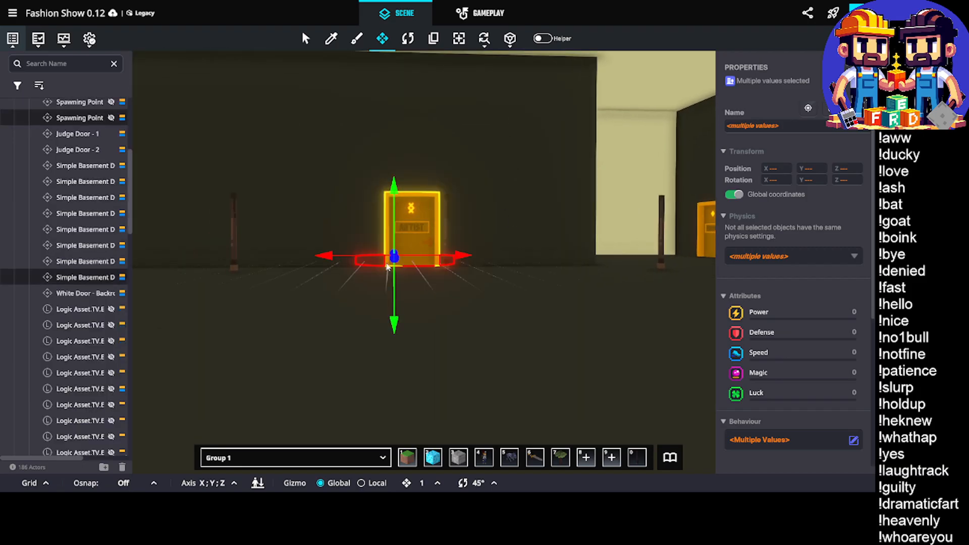
{"action": "right_click_drag", "start_coordinate": [425, 289], "coordinate": [483, 286]}
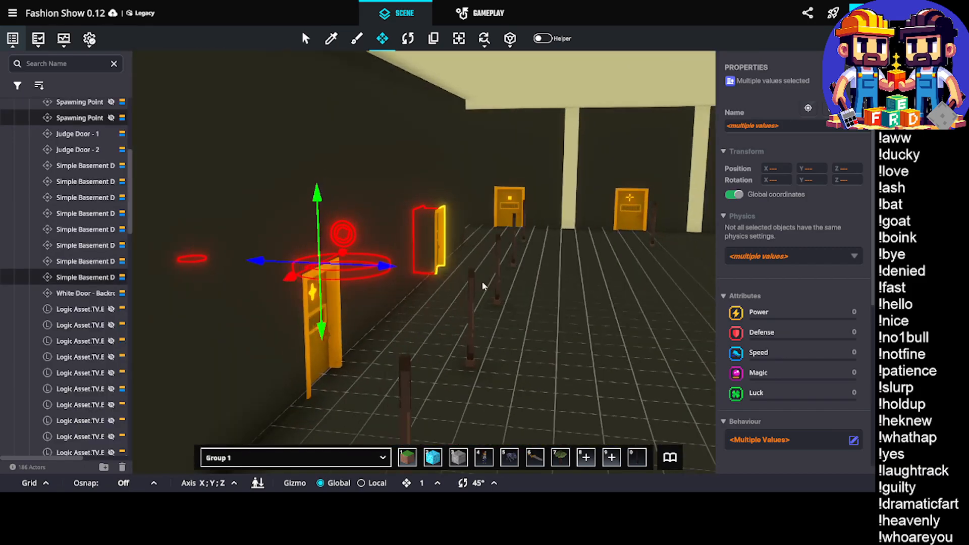
{"action": "key", "text": "ctrl+d"}
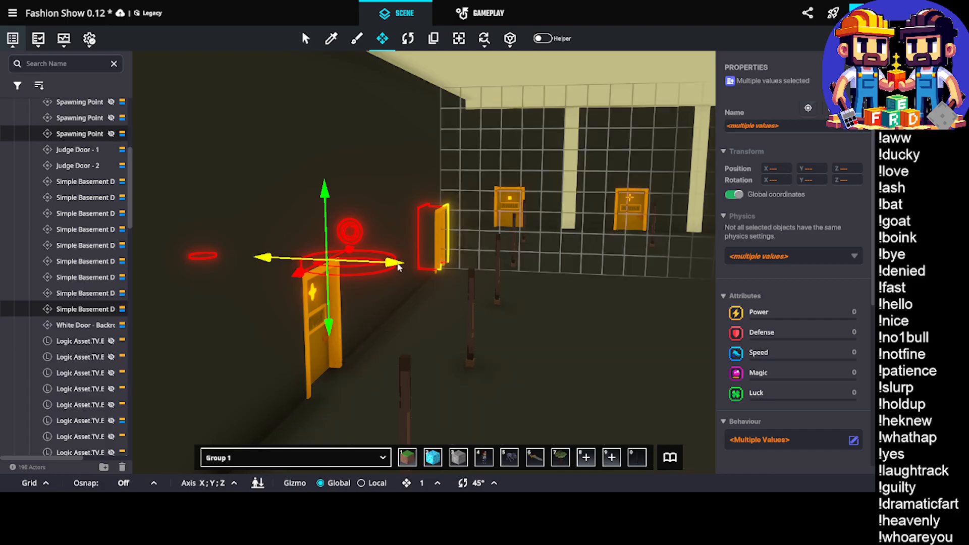
{"action": "left_click_drag", "start_coordinate": [384, 269], "coordinate": [543, 280]}
{"action": "right_click_drag", "start_coordinate": [543, 280], "coordinate": [102, 279]}
{"action": "left_click_drag", "start_coordinate": [101, 279], "coordinate": [455, 332]}
Rotate the copied door set to line up with the Models wall and move it to the Models door with the triangle symbol
{"action": "key", "text": "e"}
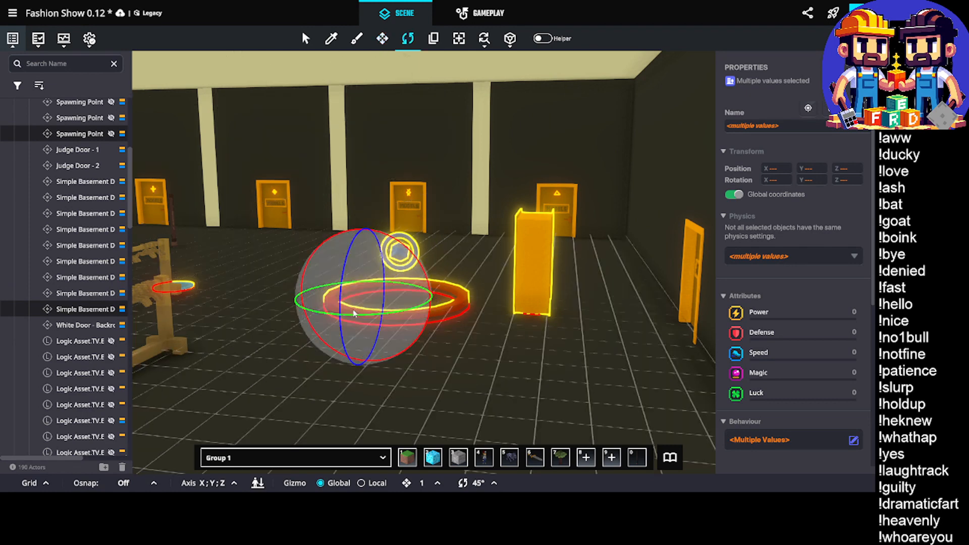
{"action": "left_click_drag", "start_coordinate": [345, 326], "coordinate": [185, 344]}
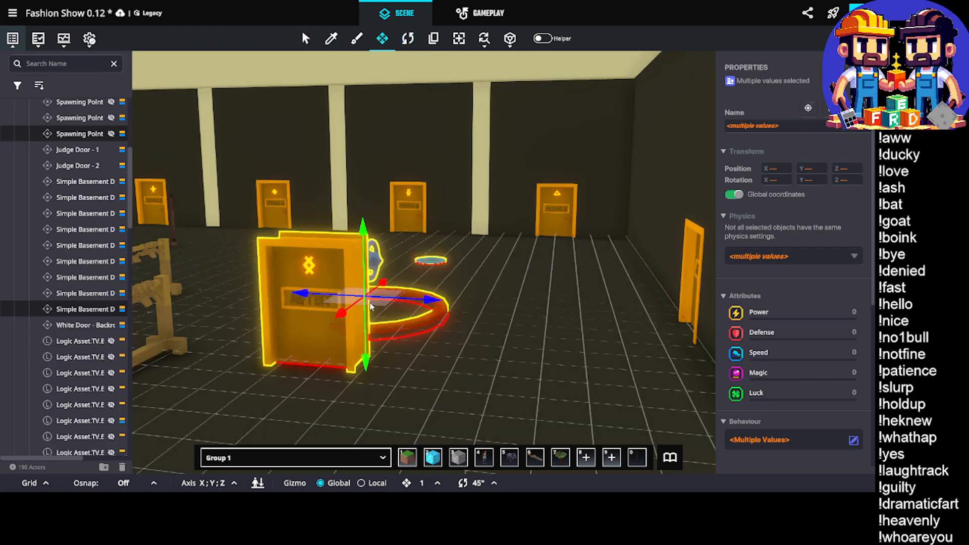
{"action": "left_click_drag", "start_coordinate": [378, 334], "coordinate": [564, 221]}
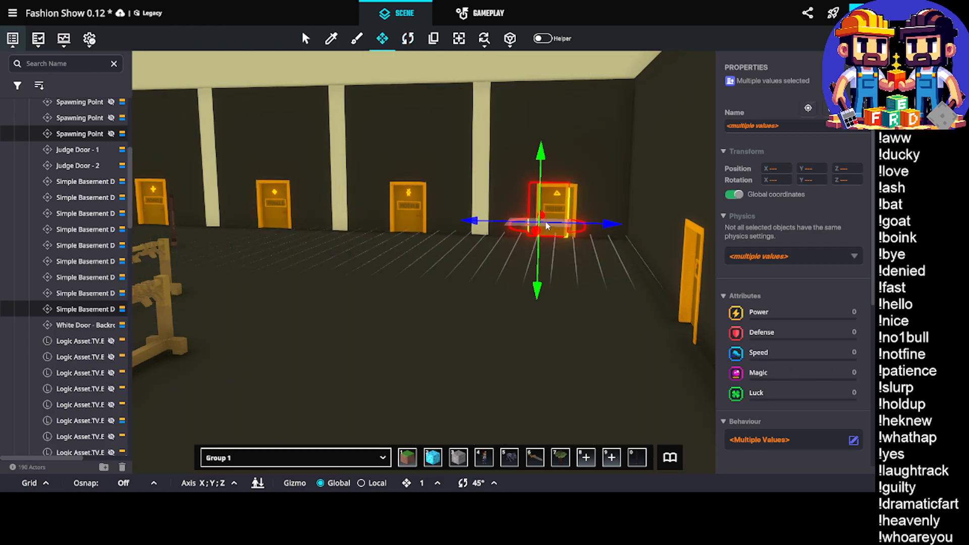
Align the copied door with the triangle Models door, both sideways and in depth
{"action": "scroll", "coordinate": [555, 211], "scroll_direction": "up", "scroll_amount": 5}
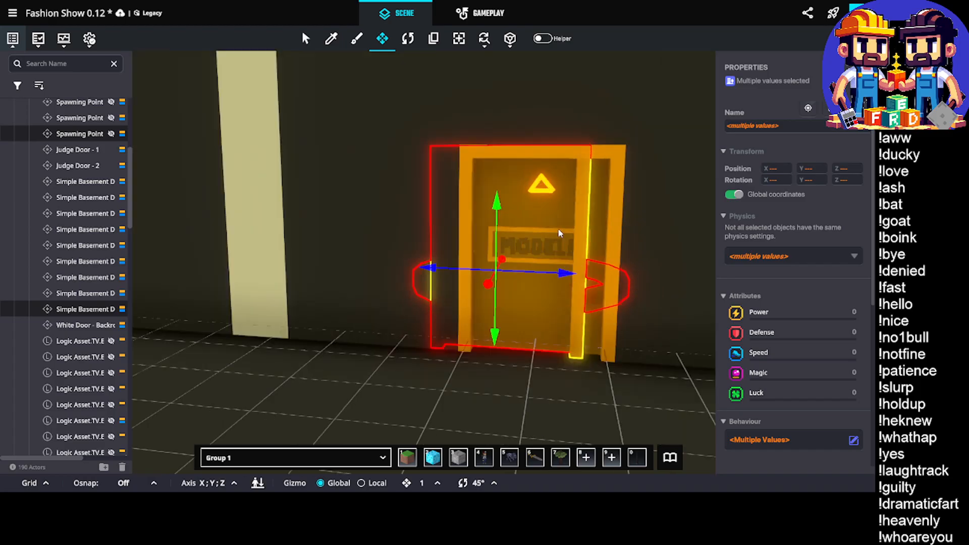
{"action": "mouse_move", "coordinate": [568, 278]}
{"action": "left_mouse_down"}
{"action": "mouse_move", "coordinate": [590, 286]}
{"action": "mouse_move", "coordinate": [596, 276]}
{"action": "mouse_move", "coordinate": [587, 276]}
{"action": "left_mouse_up"}
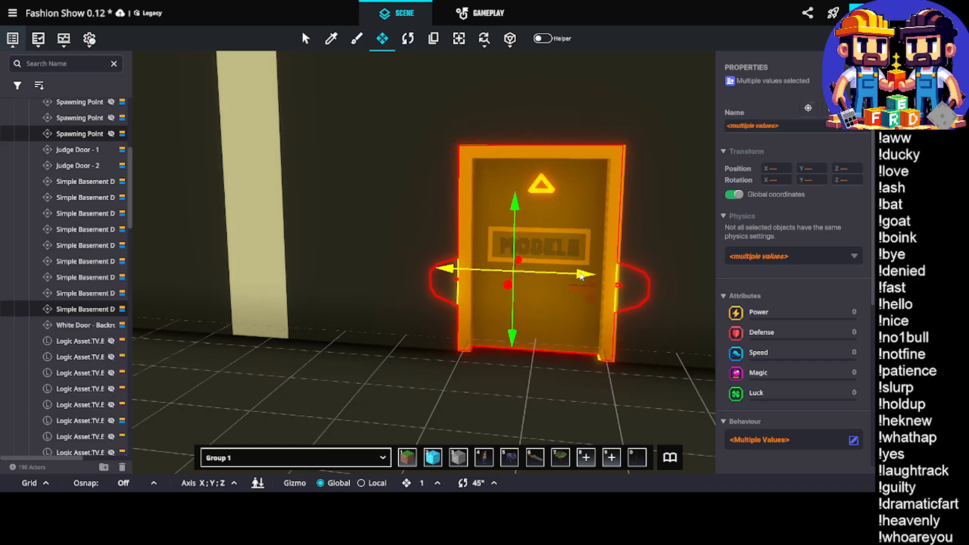
{"action": "scroll", "coordinate": [585, 244], "scroll_direction": "up", "scroll_amount": 3}
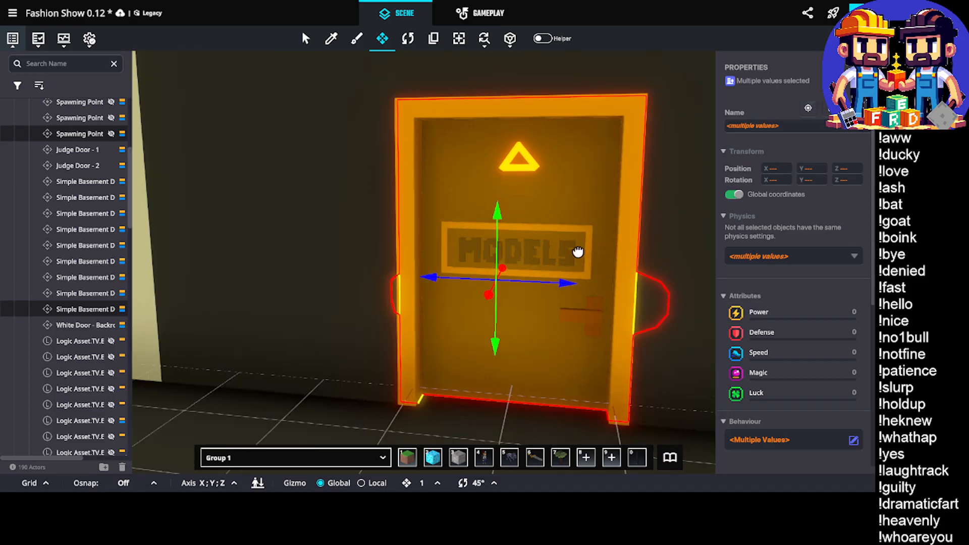
{"action": "right_click_drag", "start_coordinate": [577, 253], "coordinate": [548, 245]}
{"action": "scroll", "coordinate": [548, 246], "scroll_direction": "up", "scroll_amount": 3}
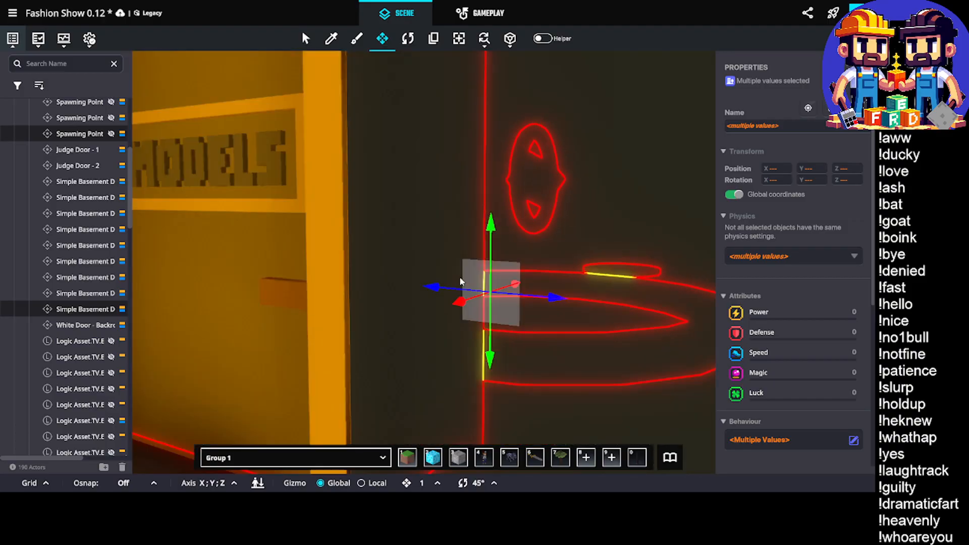
{"action": "scroll", "coordinate": [458, 312], "scroll_direction": "down", "scroll_amount": 3}
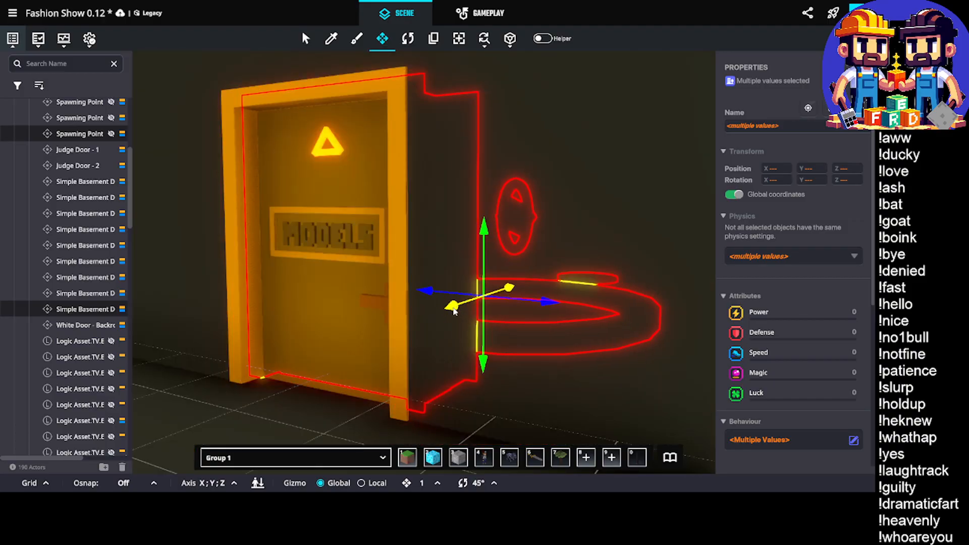
{"action": "right_click_drag", "start_coordinate": [381, 316], "coordinate": [472, 274]}
Examine the placed copy from behind the Models wall, along with the neighbouring room bay and solid end wall
{"action": "scroll", "coordinate": [506, 253], "scroll_direction": "up", "scroll_amount": 3}
{"action": "scroll", "coordinate": [372, 266], "scroll_direction": "down", "scroll_amount": 3}
{"action": "scroll", "coordinate": [478, 270], "scroll_direction": "down", "scroll_amount": 2}
{"action": "right_click_drag", "start_coordinate": [631, 282], "coordinate": [458, 266]}
{"action": "scroll", "coordinate": [462, 254], "scroll_direction": "up", "scroll_amount": 3}
{"action": "scroll", "coordinate": [363, 242], "scroll_direction": "down", "scroll_amount": 3}
{"action": "scroll", "coordinate": [464, 265], "scroll_direction": "down", "scroll_amount": 5}
{"action": "scroll", "coordinate": [554, 277], "scroll_direction": "down", "scroll_amount": 3}
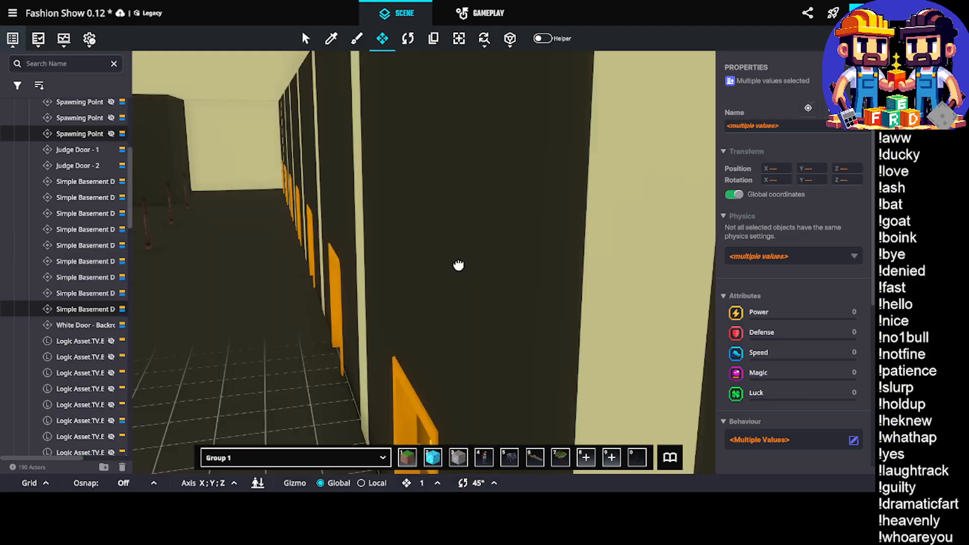
{"action": "scroll", "coordinate": [458, 266], "scroll_direction": "down", "scroll_amount": 4}
{"action": "scroll", "coordinate": [284, 166], "scroll_direction": "up", "scroll_amount": 5}
{"action": "right_click_drag", "start_coordinate": [299, 171], "coordinate": [422, 253]}
{"action": "scroll", "coordinate": [422, 253], "scroll_direction": "down", "scroll_amount": 4}
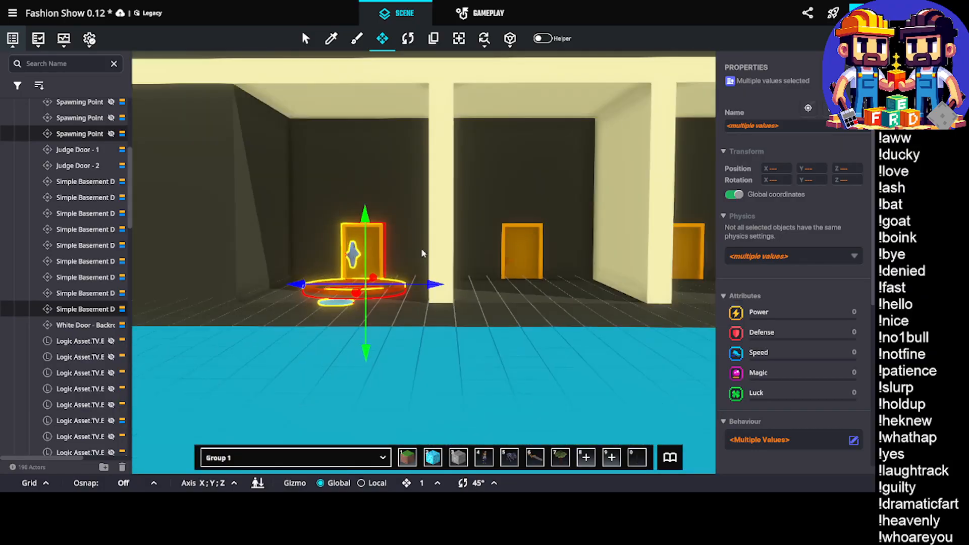
{"action": "middle_click_drag", "start_coordinate": [434, 254], "coordinate": [134, 316]}
{"action": "middle_click_drag", "start_coordinate": [630, 354], "coordinate": [686, 303]}
{"action": "scroll", "coordinate": [364, 274], "scroll_direction": "up", "scroll_amount": 10}
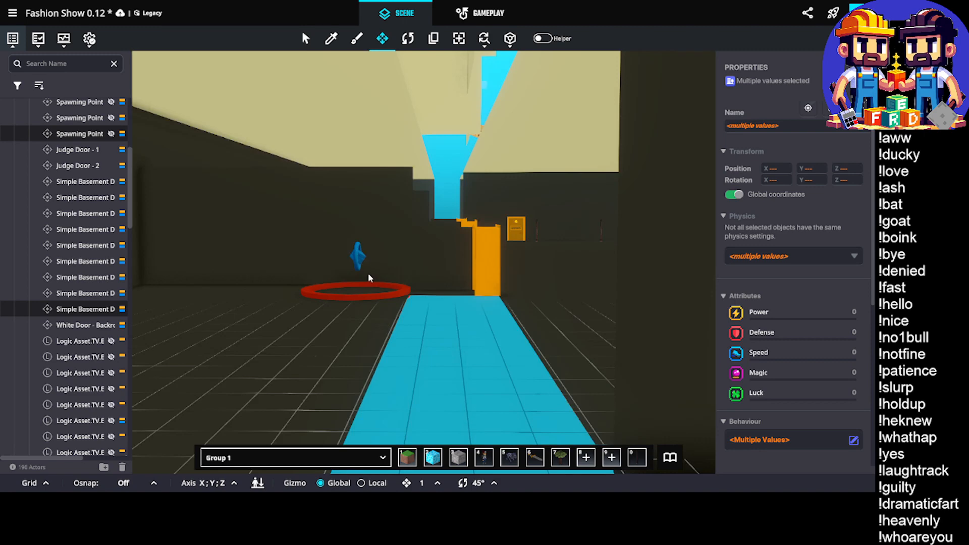
{"action": "middle_click_drag", "start_coordinate": [368, 273], "coordinate": [239, 294]}
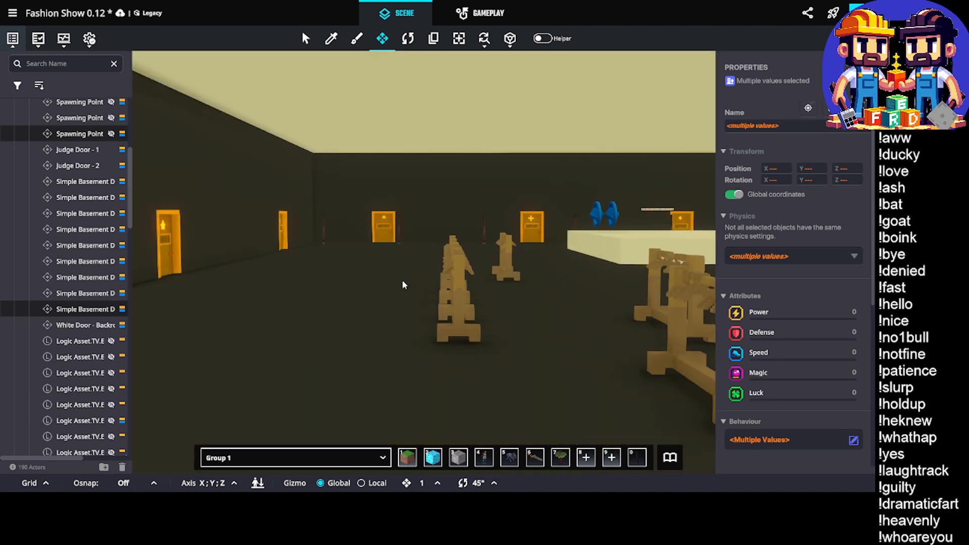
Compare the bay holding the copied set with the other open Models room bays from outside the building
{"action": "right_click_drag", "start_coordinate": [403, 284], "coordinate": [487, 288]}
{"action": "key", "text": "s"}
{"action": "scroll", "coordinate": [486, 288], "scroll_direction": "down", "scroll_amount": 3}
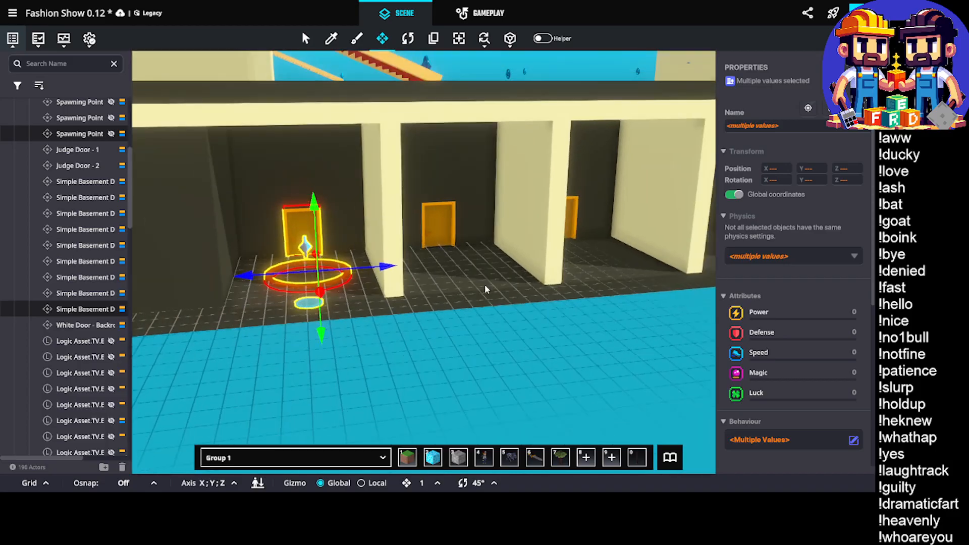
{"action": "middle_click_drag", "start_coordinate": [497, 276], "coordinate": [417, 305]}
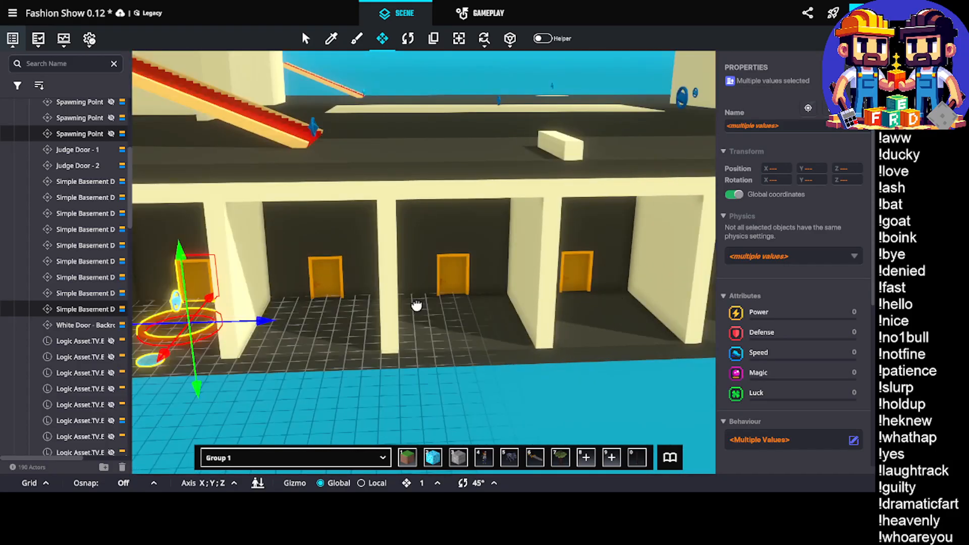
{"action": "right_click_drag", "start_coordinate": [417, 304], "coordinate": [398, 295]}
{"action": "scroll", "coordinate": [398, 295], "scroll_direction": "down", "scroll_amount": 2}
{"action": "right_click_drag", "start_coordinate": [485, 265], "coordinate": [514, 225]}
{"action": "middle_click_drag", "start_coordinate": [514, 226], "coordinate": [643, 327]}
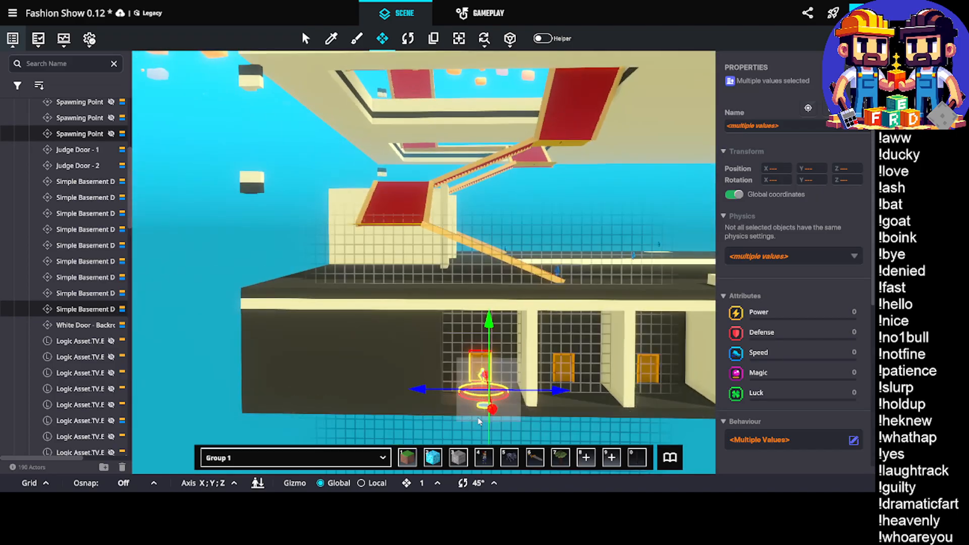
{"action": "scroll", "coordinate": [556, 360], "scroll_direction": "up", "scroll_amount": 4}
{"action": "middle_click_drag", "start_coordinate": [564, 356], "coordinate": [499, 336]}
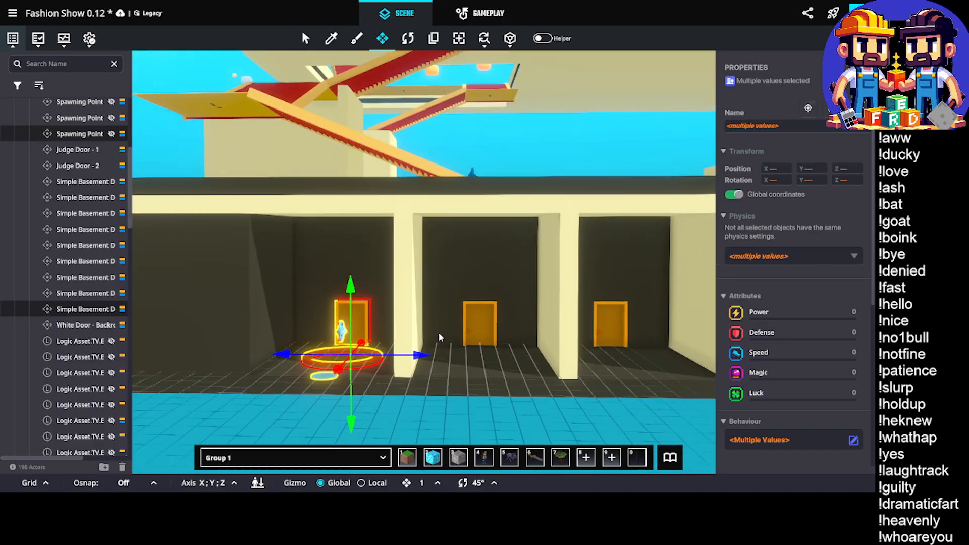
{"action": "scroll", "coordinate": [418, 248], "scroll_direction": "up", "scroll_amount": 10}
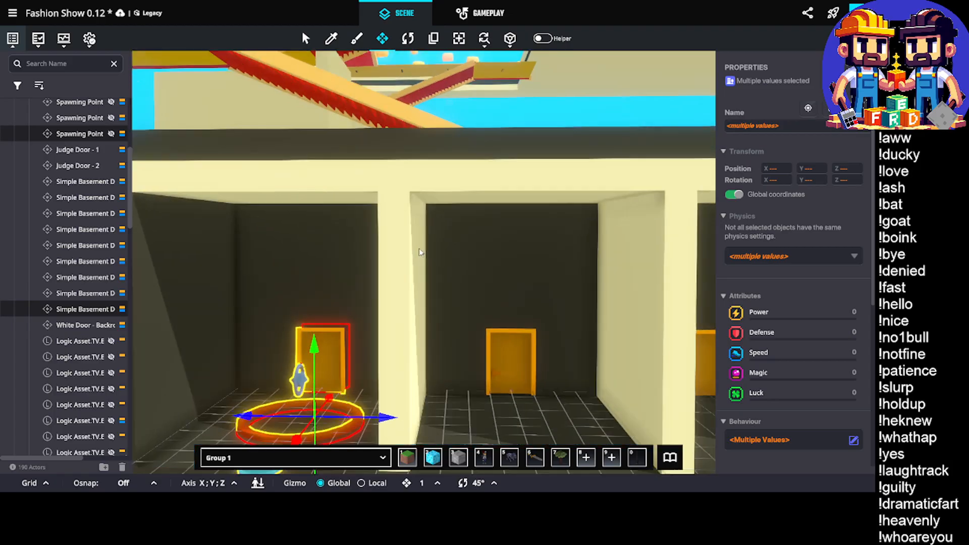
Check the artist side of the hall against the copied spawning point and ring behind the triangle Models door
{"action": "middle_click_drag", "start_coordinate": [600, 273], "coordinate": [319, 275]}
{"action": "scroll", "coordinate": [319, 274], "scroll_direction": "up", "scroll_amount": 5}
{"action": "scroll", "coordinate": [483, 280], "scroll_direction": "up", "scroll_amount": 5}
{"action": "middle_click_drag", "start_coordinate": [482, 280], "coordinate": [511, 313]}
{"action": "middle_click_drag", "start_coordinate": [480, 279], "coordinate": [412, 286]}
{"action": "middle_click_drag", "start_coordinate": [359, 378], "coordinate": [482, 362]}
{"action": "scroll", "coordinate": [471, 352], "scroll_direction": "down", "scroll_amount": 10}
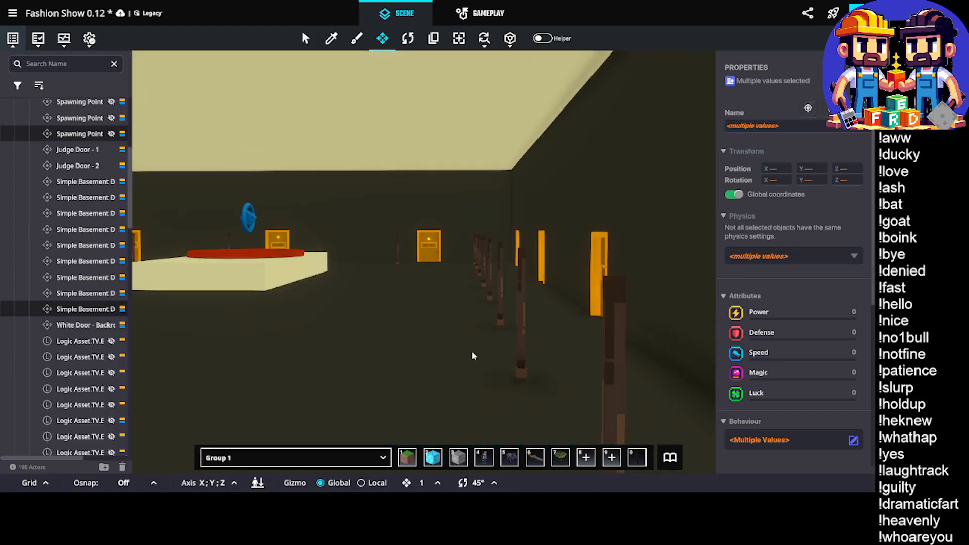
{"action": "scroll", "coordinate": [470, 351], "scroll_direction": "down", "scroll_amount": 6}
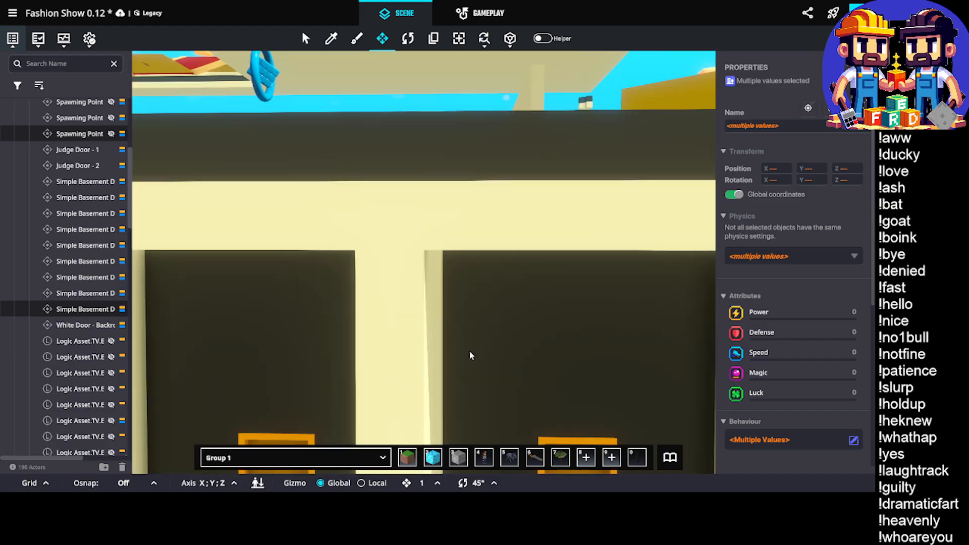
{"action": "middle_click_drag", "start_coordinate": [468, 350], "coordinate": [744, 298]}
{"action": "middle_click_drag", "start_coordinate": [477, 323], "coordinate": [620, 315]}
{"action": "middle_click_drag", "start_coordinate": [358, 323], "coordinate": [432, 323]}
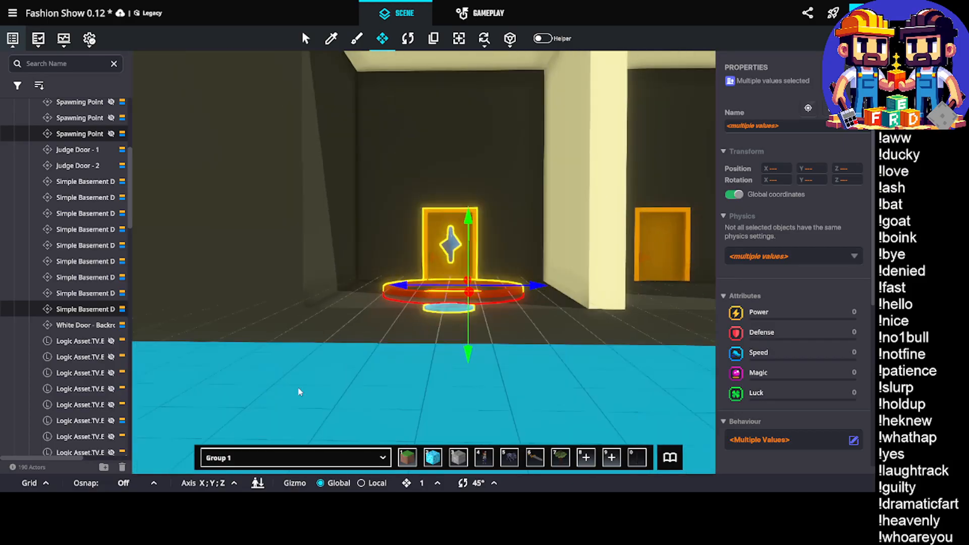
Deselect the copied door set and survey the hall and the whole row of Models room bays
{"action": "left_click", "coordinate": [353, 363]}
{"action": "scroll", "coordinate": [427, 259], "scroll_direction": "up", "scroll_amount": 10}
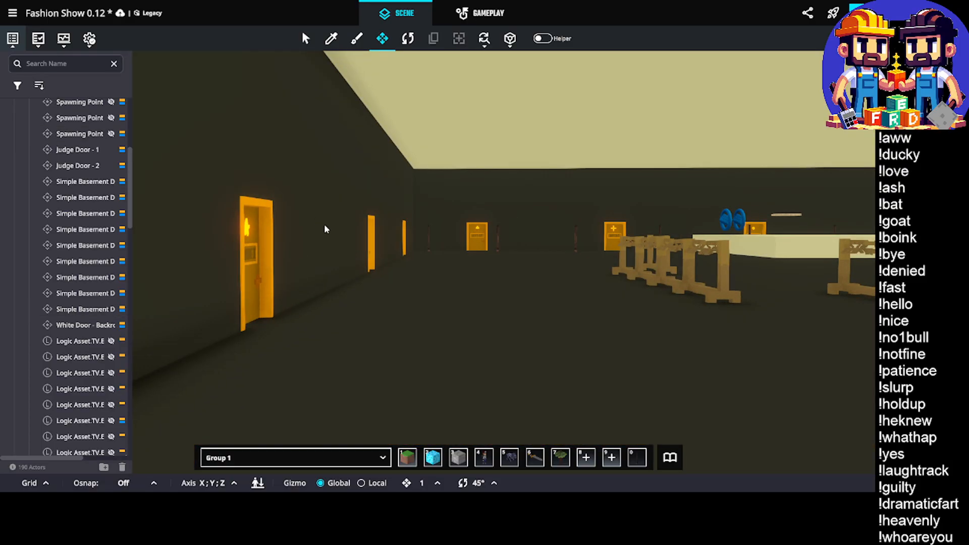
{"action": "middle_click_drag", "start_coordinate": [379, 256], "coordinate": [332, 265]}
{"action": "middle_click_drag", "start_coordinate": [473, 219], "coordinate": [303, 247]}
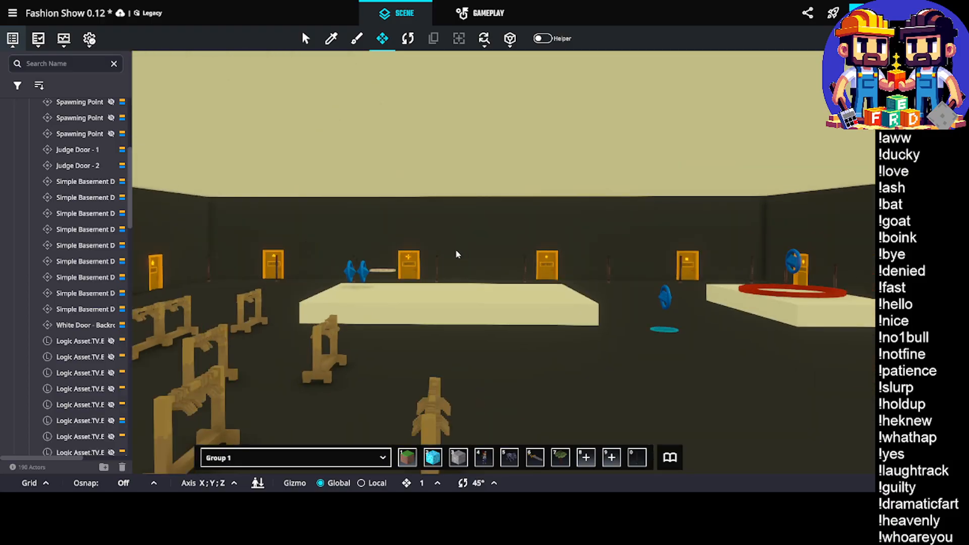
{"action": "middle_click_drag", "start_coordinate": [456, 253], "coordinate": [314, 248]}
{"action": "scroll", "coordinate": [417, 255], "scroll_direction": "up", "scroll_amount": 5}
{"action": "scroll", "coordinate": [424, 255], "scroll_direction": "down", "scroll_amount": 8}
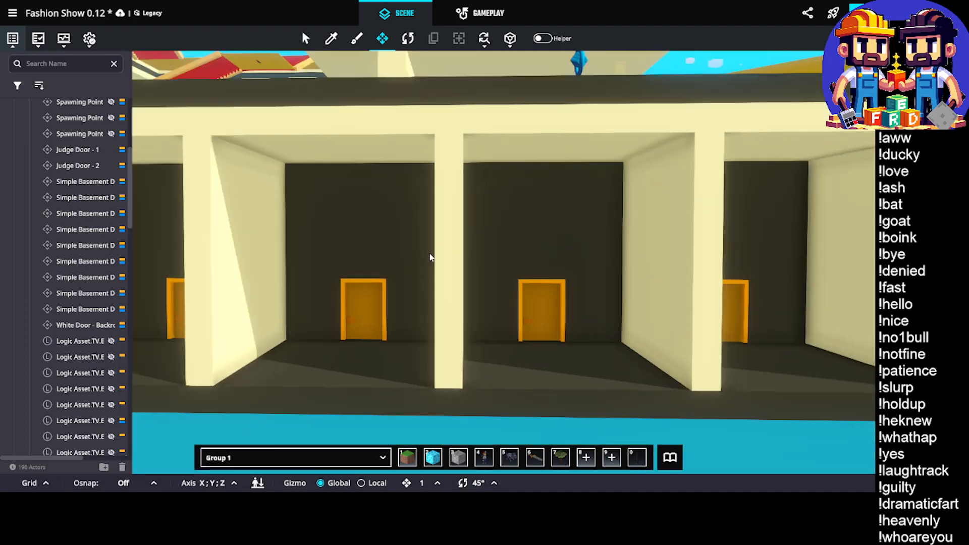
{"action": "scroll", "coordinate": [534, 315], "scroll_direction": "down", "scroll_amount": 6}
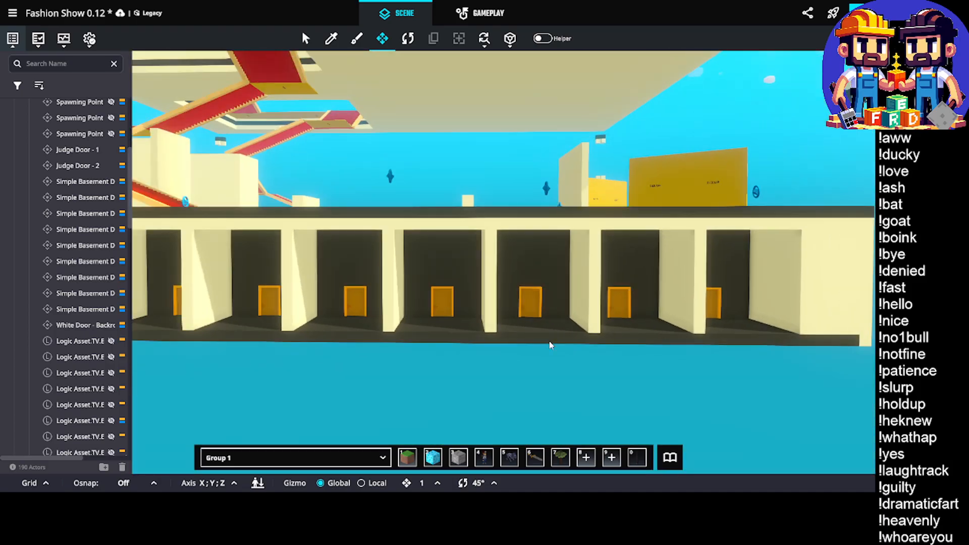
{"action": "middle_click_drag", "start_coordinate": [555, 348], "coordinate": [702, 293]}
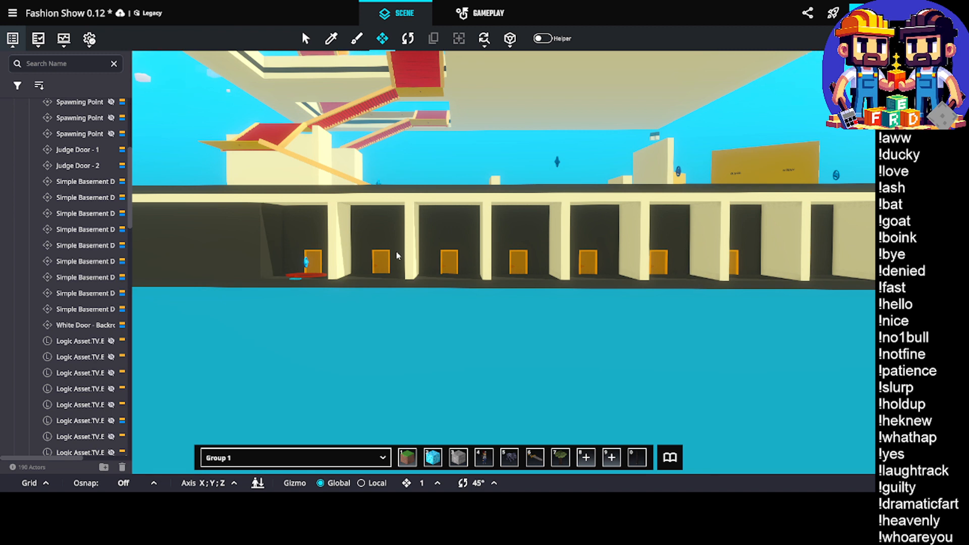
Move the red ring and blue marker in the end Models bay closer to the bay's door
{"action": "middle_click_drag", "start_coordinate": [367, 233], "coordinate": [622, 319]}
{"action": "scroll", "coordinate": [629, 328], "scroll_direction": "up", "scroll_amount": 4}
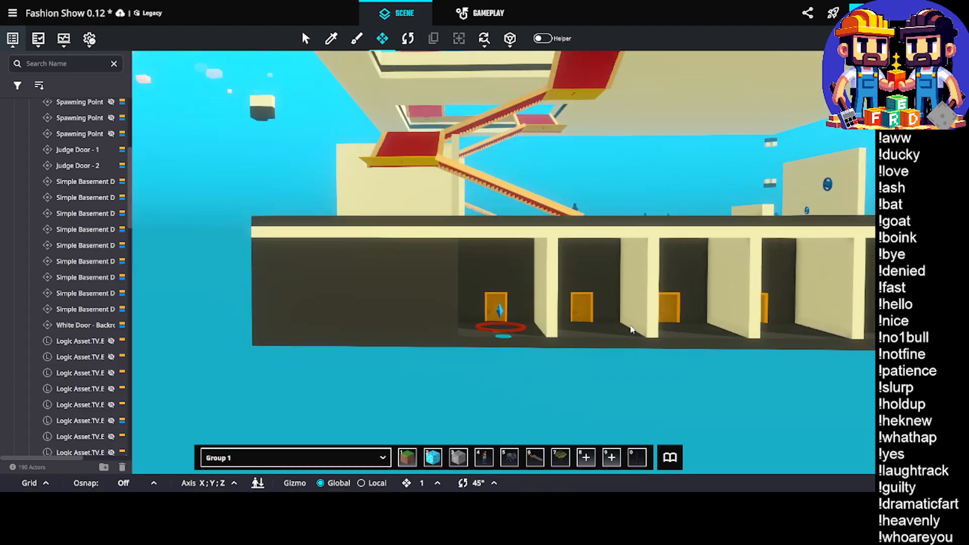
{"action": "scroll", "coordinate": [555, 313], "scroll_direction": "up", "scroll_amount": 5}
{"action": "right_click_drag", "start_coordinate": [478, 311], "coordinate": [475, 336]}
{"action": "scroll", "coordinate": [403, 328], "scroll_direction": "up", "scroll_amount": 4}
{"action": "scroll", "coordinate": [420, 328], "scroll_direction": "down", "scroll_amount": 2}
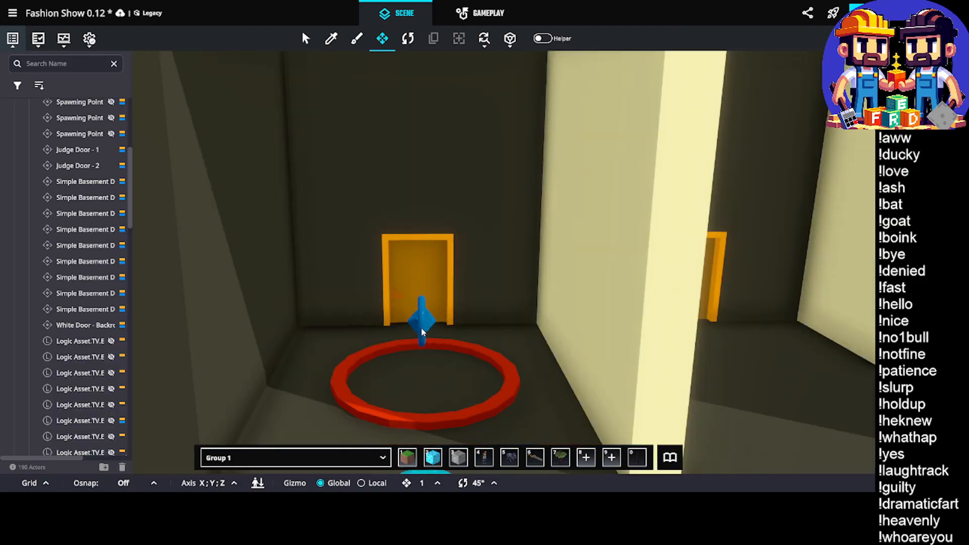
{"action": "left_click", "coordinate": [458, 415]}
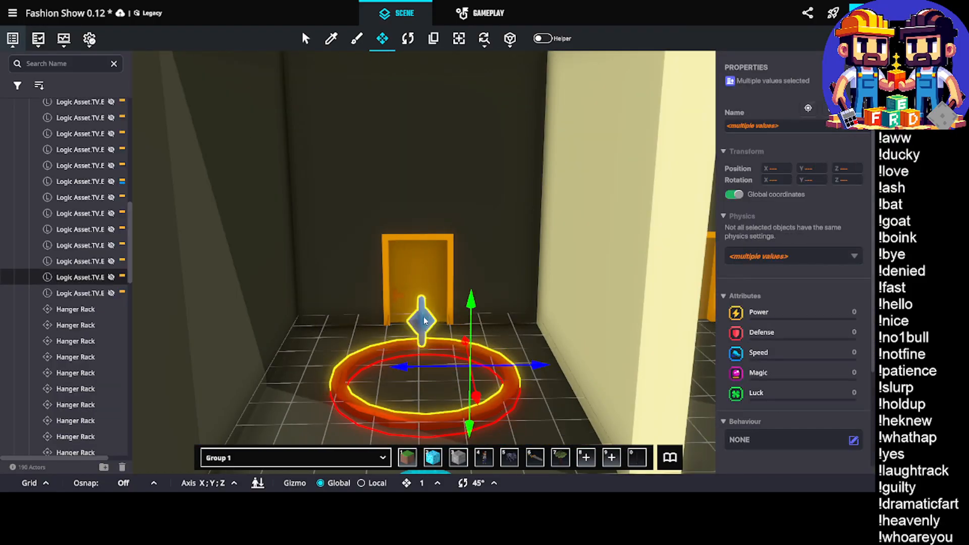
{"action": "left_click_drag", "start_coordinate": [477, 398], "coordinate": [480, 365]}
{"action": "left_click_drag", "start_coordinate": [527, 341], "coordinate": [511, 347]}
Slide Spawning Point Artist 8 along the X axis to 0.72, deeper into the end bay
{"action": "scroll", "coordinate": [509, 343], "scroll_direction": "down", "scroll_amount": 3}
{"action": "middle_click_drag", "start_coordinate": [507, 343], "coordinate": [514, 324]}
{"action": "left_click", "coordinate": [466, 339]}
{"action": "right_click_drag", "start_coordinate": [452, 348], "coordinate": [522, 365]}
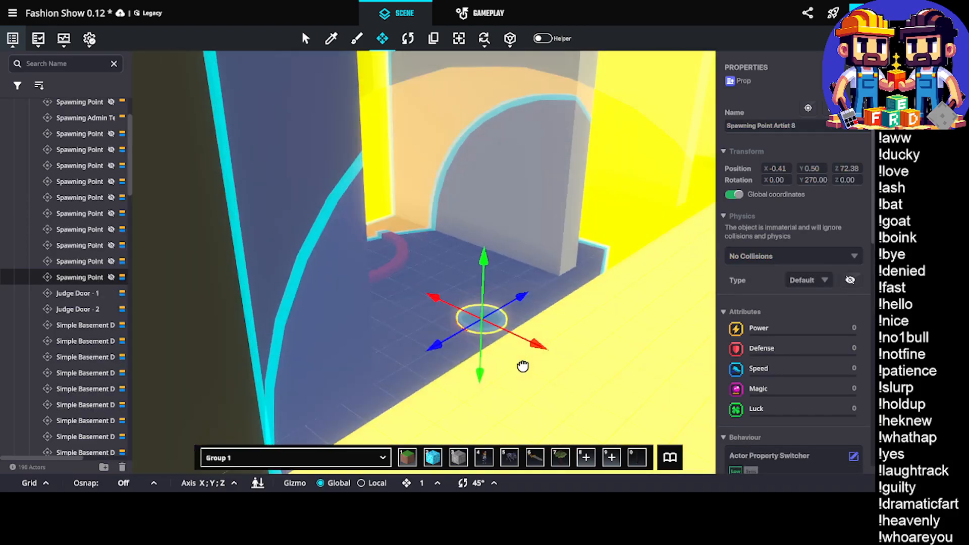
{"action": "left_click_drag", "start_coordinate": [522, 345], "coordinate": [485, 341]}
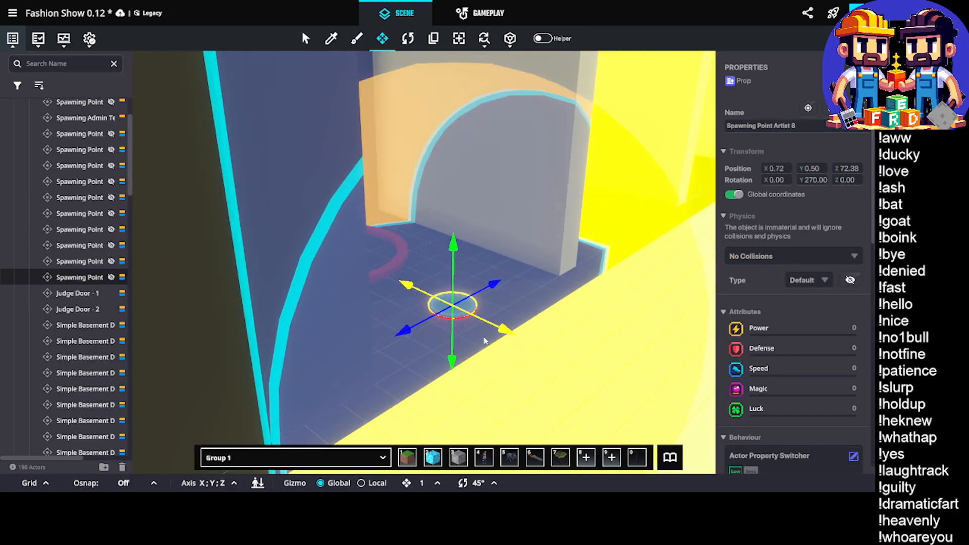
{"action": "right_click_drag", "start_coordinate": [485, 341], "coordinate": [376, 275]}
{"action": "middle_click_drag", "start_coordinate": [629, 331], "coordinate": [573, 340]}
{"action": "right_click_drag", "start_coordinate": [573, 339], "coordinate": [592, 344]}
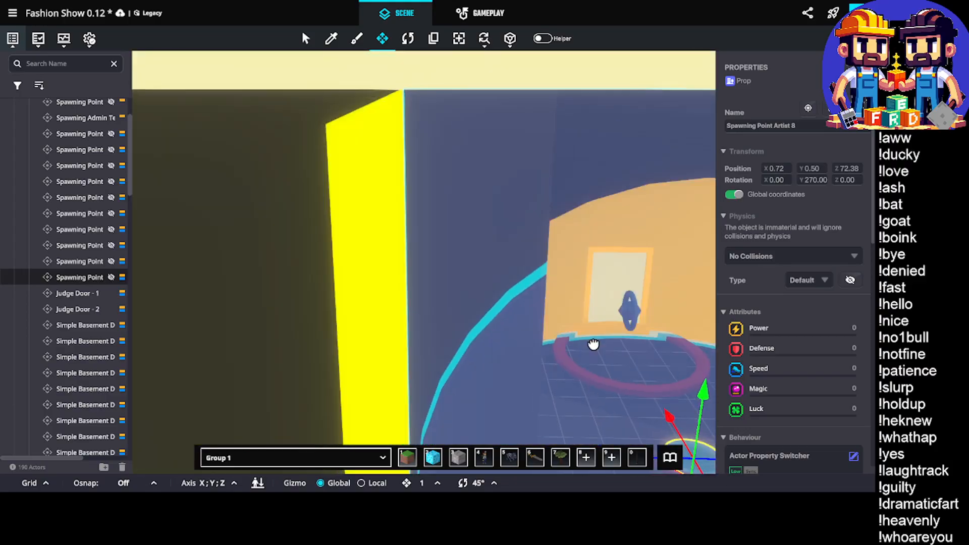
{"action": "middle_click_drag", "start_coordinate": [592, 343], "coordinate": [521, 317]}
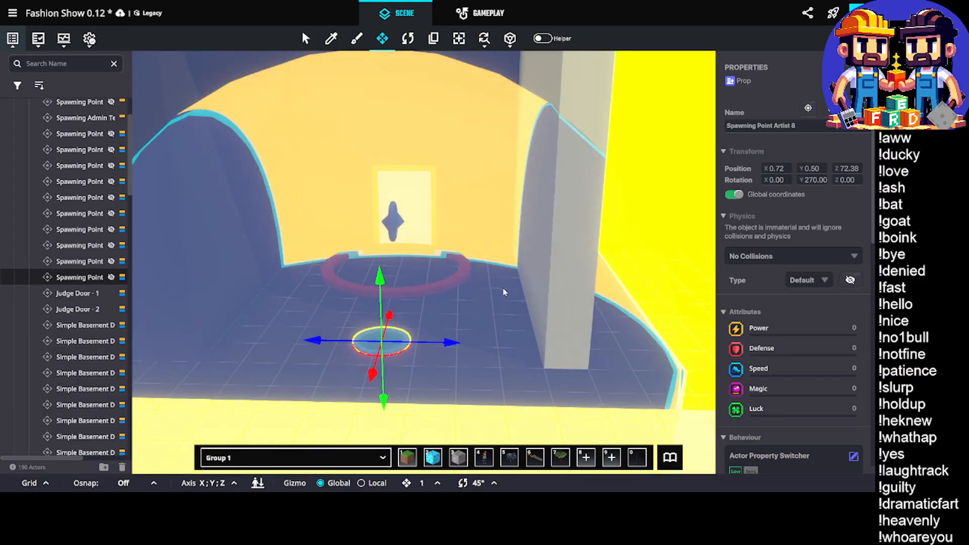
{"action": "key", "text": "i"}
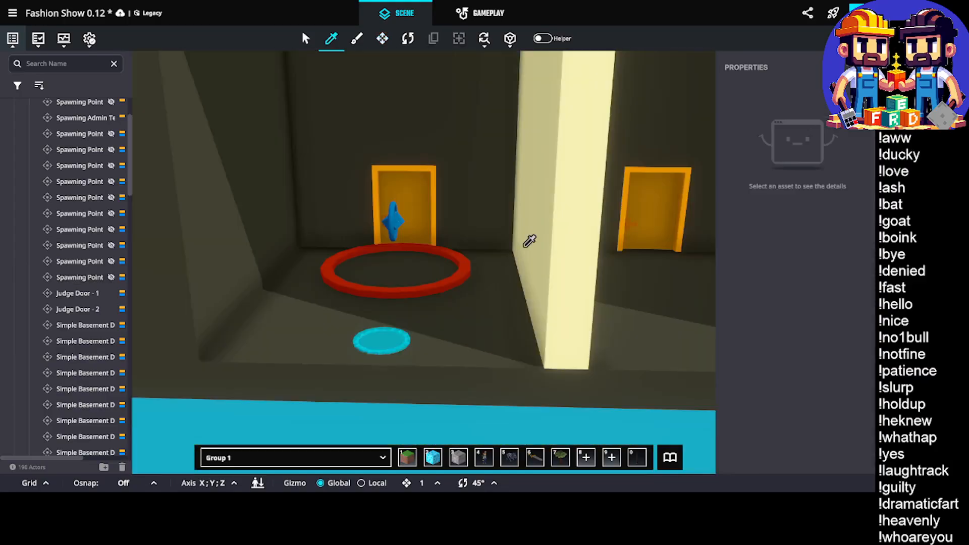
{"action": "left_click", "coordinate": [542, 245]}
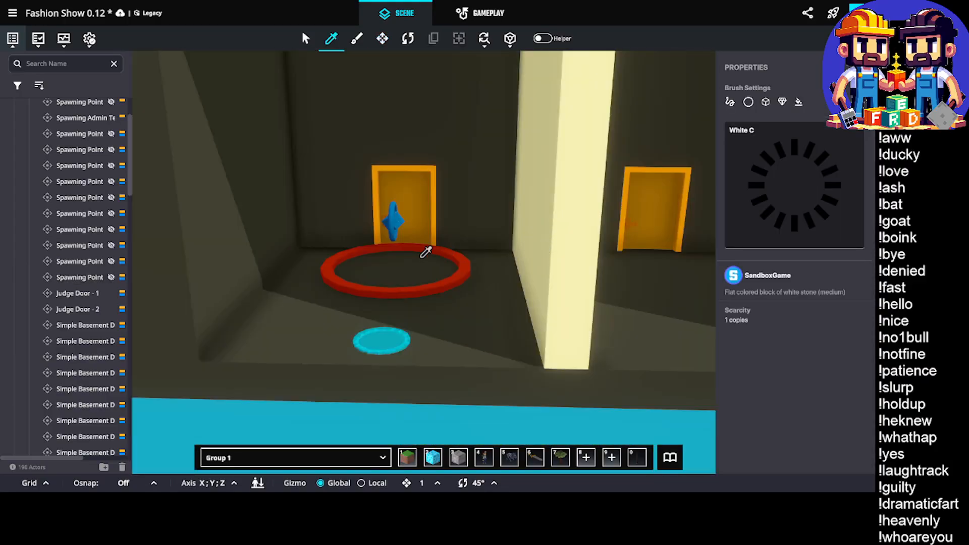
{"action": "left_click", "coordinate": [462, 243]}
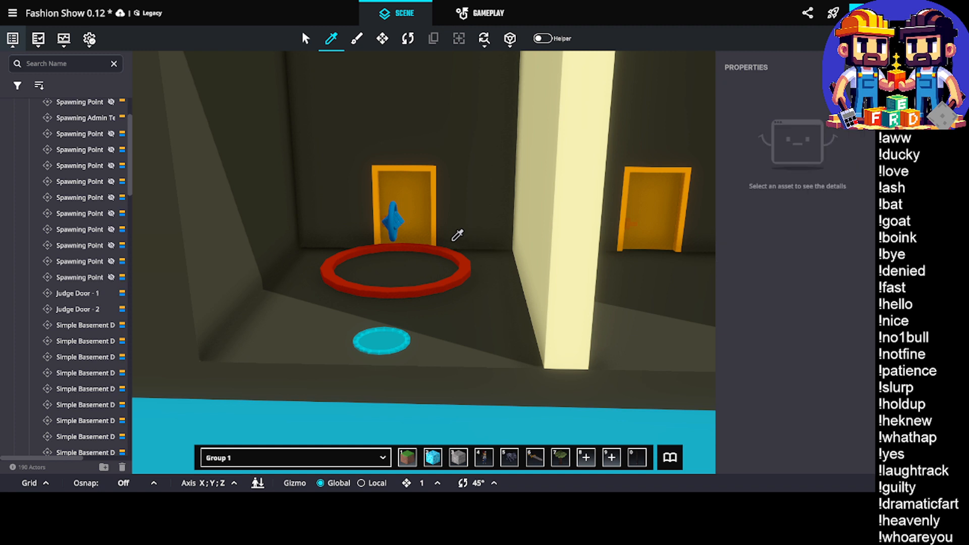
{"action": "key", "text": "Escape"}
Sample the White C block and cover the end bay's back wall between the door and the divider, floor to ceiling
{"action": "middle_click_drag", "start_coordinate": [455, 290], "coordinate": [489, 284]}
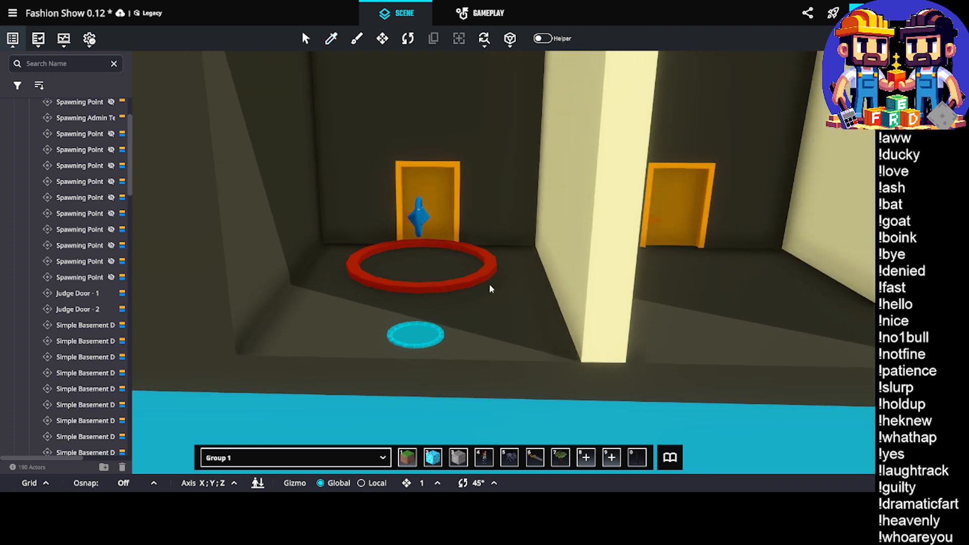
{"action": "scroll", "coordinate": [502, 311], "scroll_direction": "up", "scroll_amount": 3}
{"action": "key", "text": "i"}
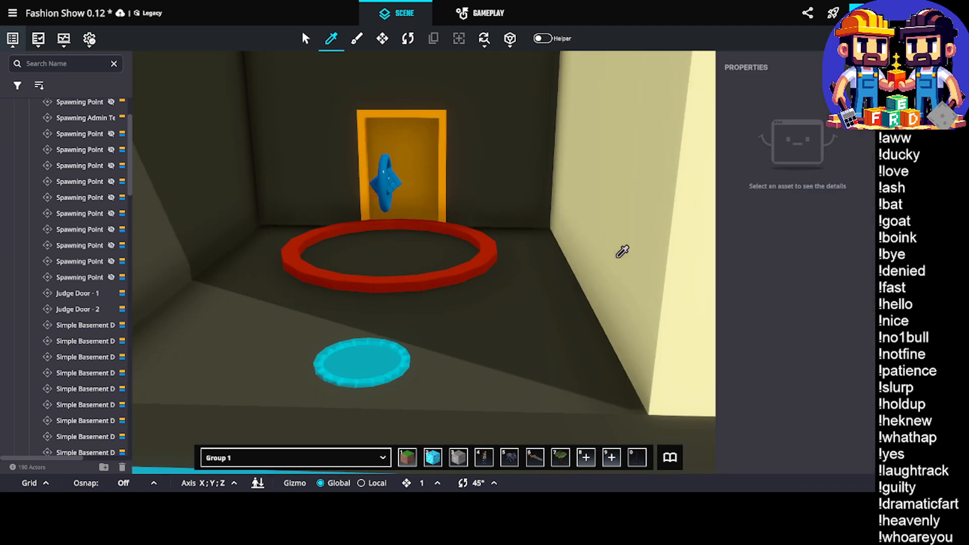
{"action": "left_click", "coordinate": [617, 257]}
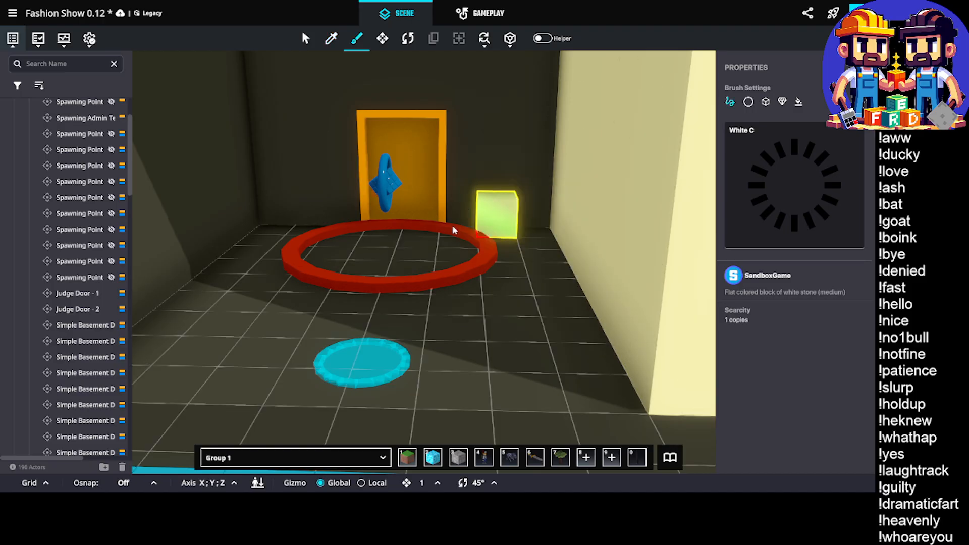
{"action": "key", "text": "w"}
{"action": "mouse_move", "coordinate": [454, 229]}
{"action": "left_mouse_down"}
{"action": "mouse_move", "coordinate": [466, 219]}
{"action": "mouse_move", "coordinate": [459, 171]}
{"action": "mouse_move", "coordinate": [480, 176]}
{"action": "mouse_move", "coordinate": [494, 111]}
{"action": "mouse_move", "coordinate": [441, 222]}
{"action": "mouse_move", "coordinate": [409, 411]}
{"action": "mouse_move", "coordinate": [489, 193]}
{"action": "mouse_move", "coordinate": [475, 146]}
{"action": "left_mouse_up"}
{"action": "key", "text": "d"}
{"action": "key", "text": "s"}
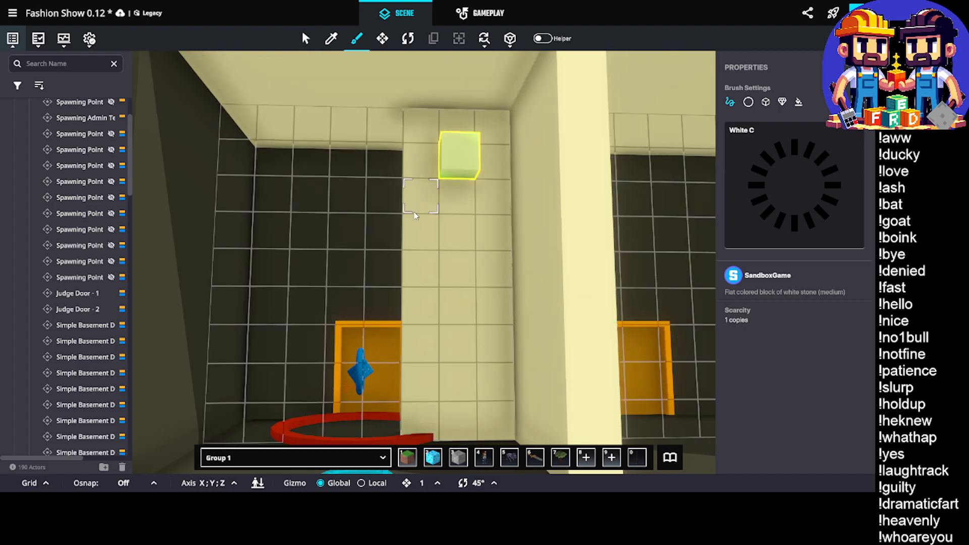
Cover the rest of the end bay's back wall with White C blocks, leaving the doorway open
{"action": "middle_click_drag", "start_coordinate": [404, 239], "coordinate": [474, 199]}
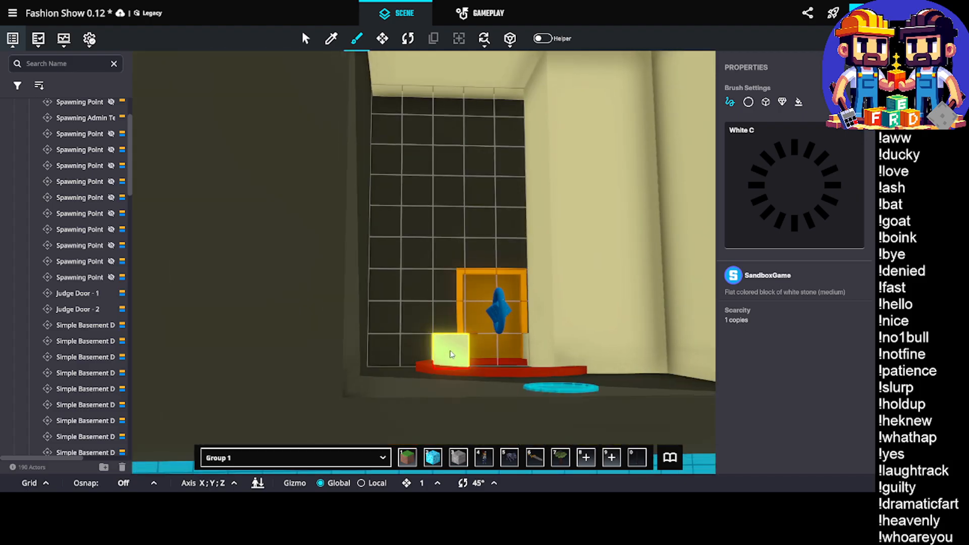
{"action": "left_click_drag", "start_coordinate": [382, 214], "coordinate": [384, 92]}
{"action": "middle_click_drag", "start_coordinate": [519, 101], "coordinate": [431, 283]}
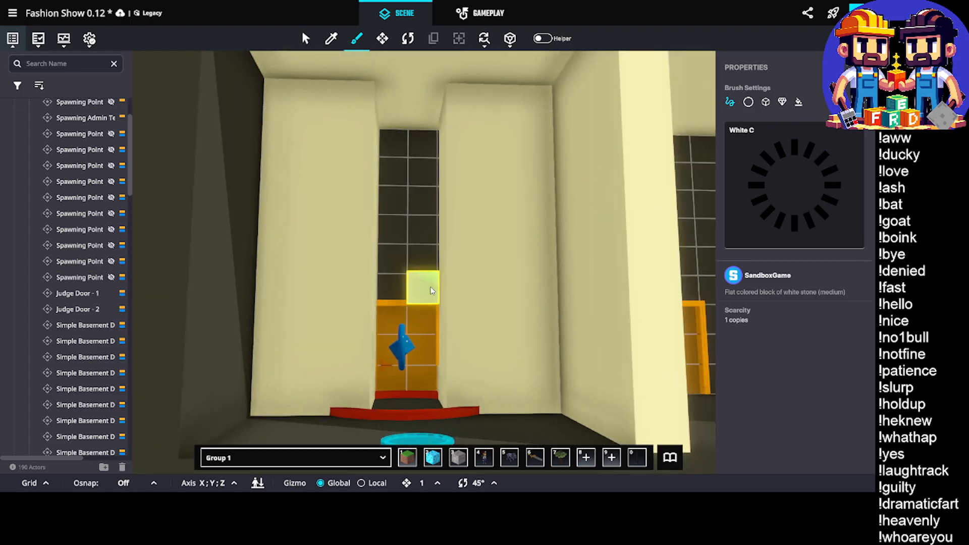
{"action": "left_click_drag", "start_coordinate": [385, 94], "coordinate": [385, 95]}
{"action": "scroll", "coordinate": [450, 153], "scroll_direction": "down", "scroll_amount": 5}
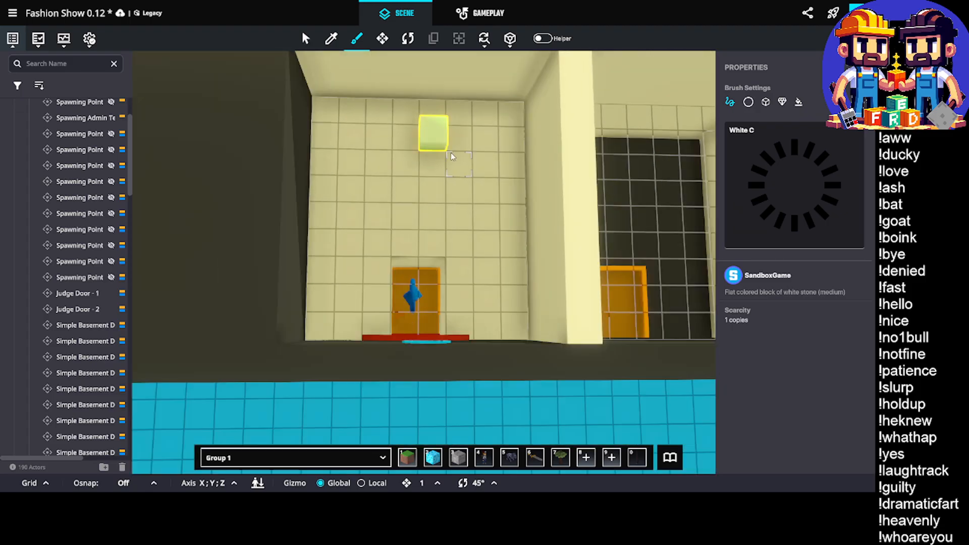
Slide Spawning Point Artist 8 further into the end bay to X 1.79
{"action": "right_click_drag", "start_coordinate": [443, 227], "coordinate": [326, 298]}
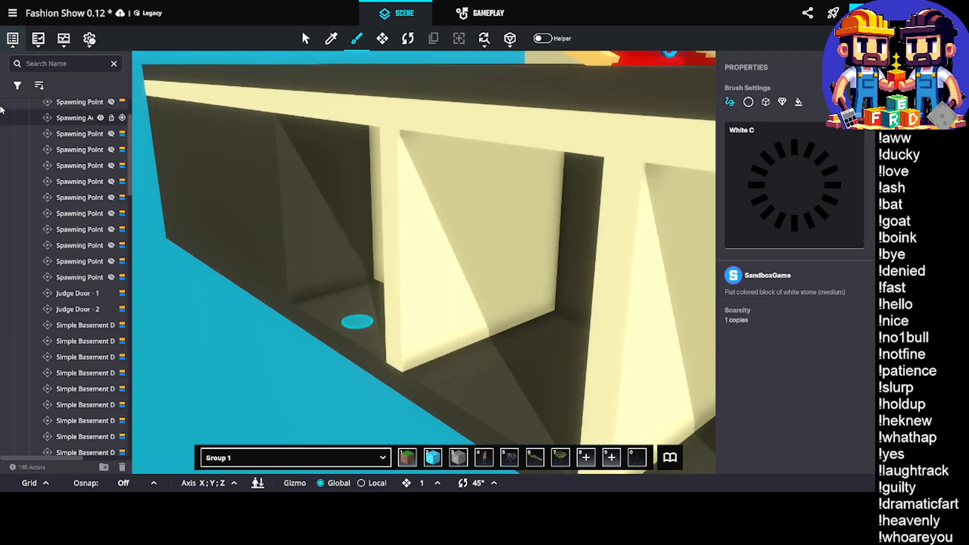
{"action": "left_click", "coordinate": [384, 39]}
{"action": "left_click", "coordinate": [360, 324]}
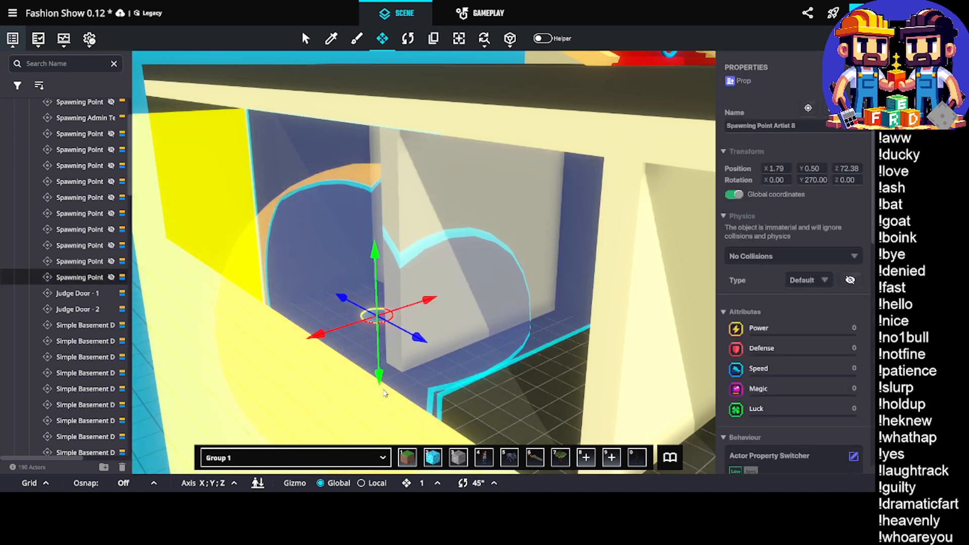
Sample the Grey G block and close off the open outer side of the Models room bays with a long wall
{"action": "key", "text": "i"}
{"action": "left_click", "coordinate": [323, 259]}
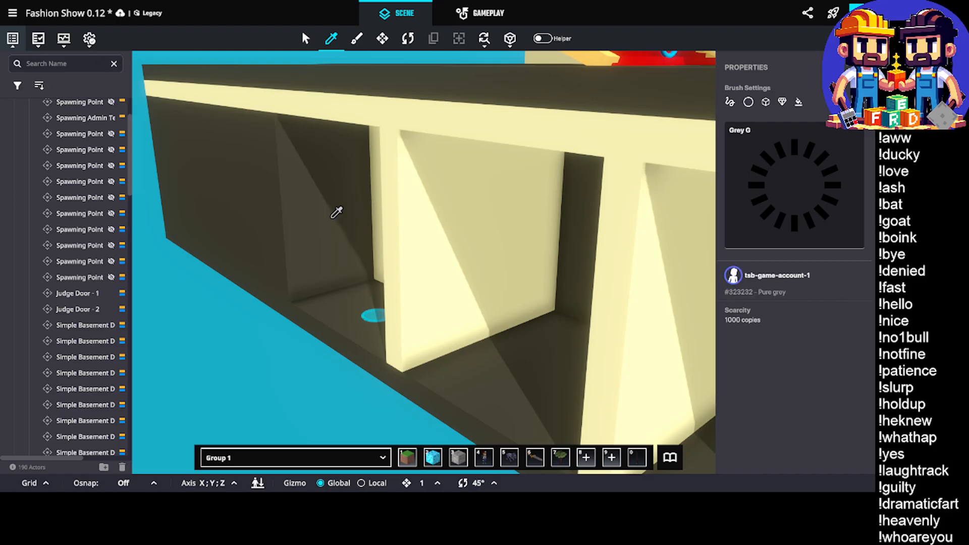
{"action": "key", "text": "b"}
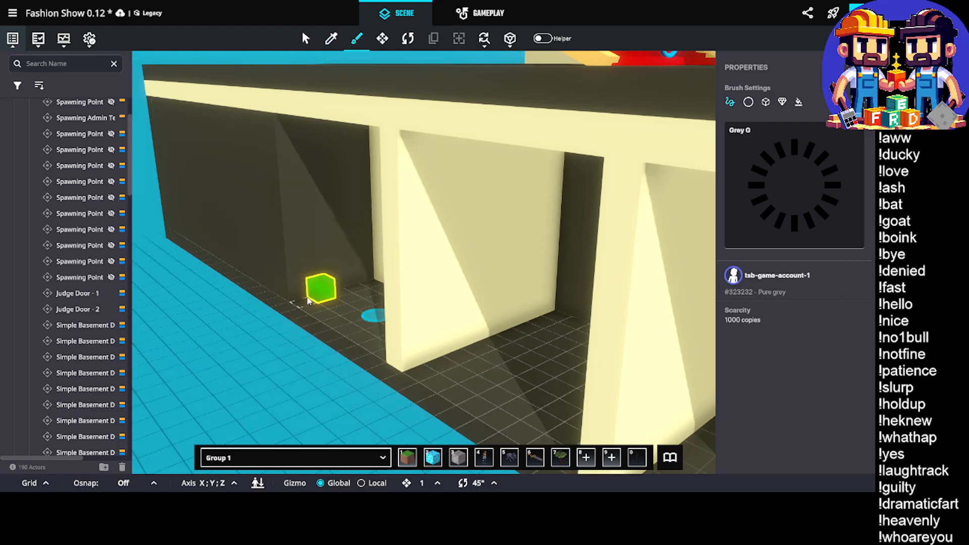
{"action": "key", "text": "d"}
{"action": "mouse_move", "coordinate": [304, 299]}
{"action": "left_mouse_down"}
{"action": "mouse_move", "coordinate": [405, 353]}
{"action": "mouse_move", "coordinate": [489, 378]}
{"action": "left_mouse_up"}
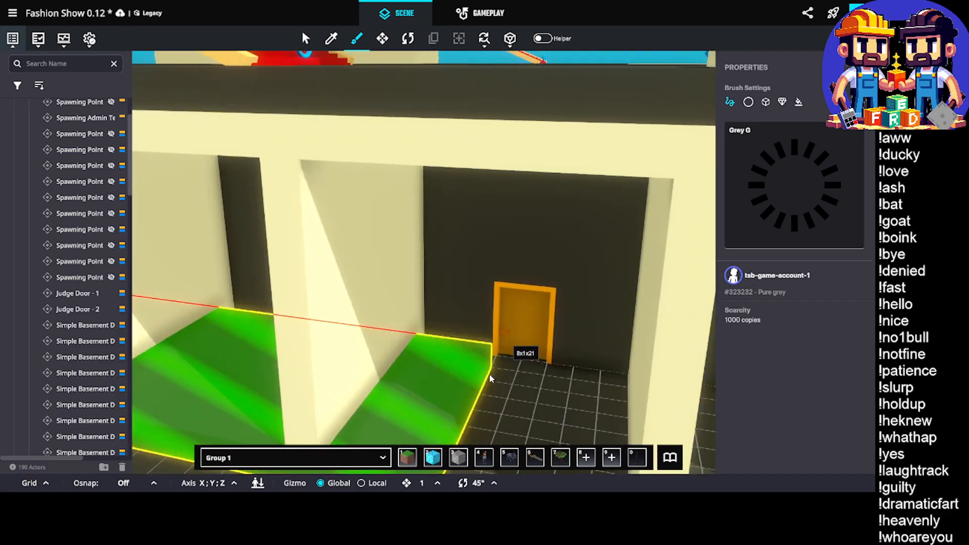
{"action": "right_click_drag", "start_coordinate": [490, 378], "coordinate": [28, 331]}
{"action": "middle_click_drag", "start_coordinate": [134, 326], "coordinate": [205, 325]}
{"action": "mouse_move", "coordinate": [206, 325]}
{"action": "left_mouse_down"}
{"action": "mouse_move", "coordinate": [581, 348]}
{"action": "mouse_move", "coordinate": [556, 335]}
{"action": "mouse_move", "coordinate": [554, 216]}
{"action": "left_mouse_up"}
{"action": "middle_click_drag", "start_coordinate": [554, 217], "coordinate": [551, 283]}
{"action": "left_click_drag", "start_coordinate": [551, 283], "coordinate": [549, 115]}
{"action": "scroll", "coordinate": [539, 319], "scroll_direction": "down", "scroll_amount": 4}
{"action": "scroll", "coordinate": [339, 300], "scroll_direction": "down", "scroll_amount": 2}
{"action": "middle_click_drag", "start_coordinate": [340, 298], "coordinate": [521, 273]}
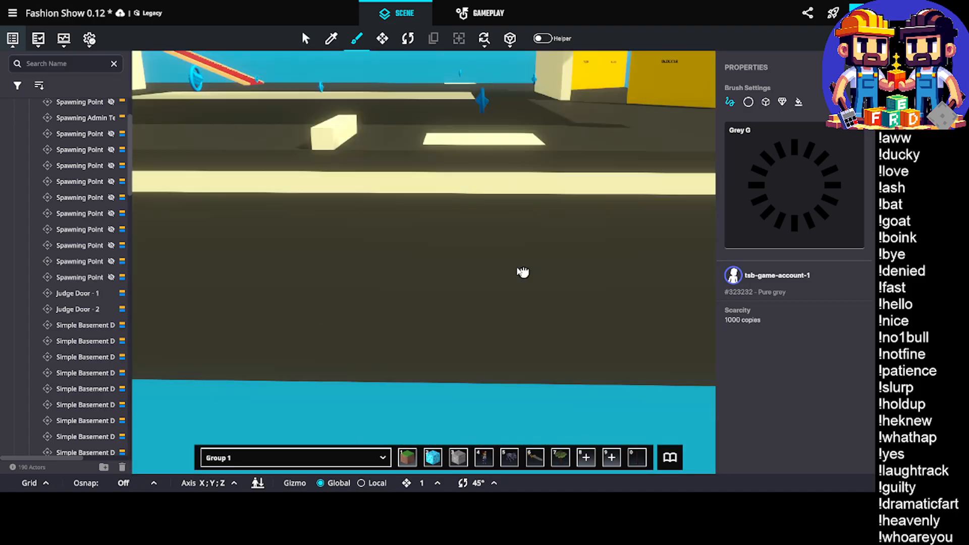
Select Spawning Point Artist 8 inside the enclosed end bay and slide it along the X axis to 2.50
{"action": "right_click_drag", "start_coordinate": [502, 267], "coordinate": [368, 281]}
{"action": "scroll", "coordinate": [408, 196], "scroll_direction": "up", "scroll_amount": 5}
{"action": "scroll", "coordinate": [421, 193], "scroll_direction": "up", "scroll_amount": 3}
{"action": "middle_click_drag", "start_coordinate": [421, 194], "coordinate": [315, 180]}
{"action": "middle_click_drag", "start_coordinate": [691, 229], "coordinate": [488, 250]}
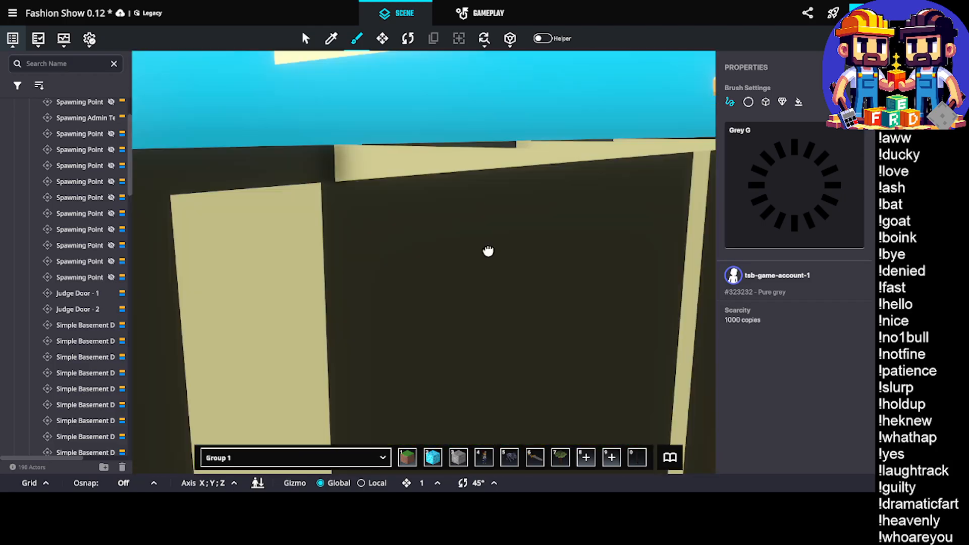
{"action": "scroll", "coordinate": [487, 250], "scroll_direction": "down", "scroll_amount": 5}
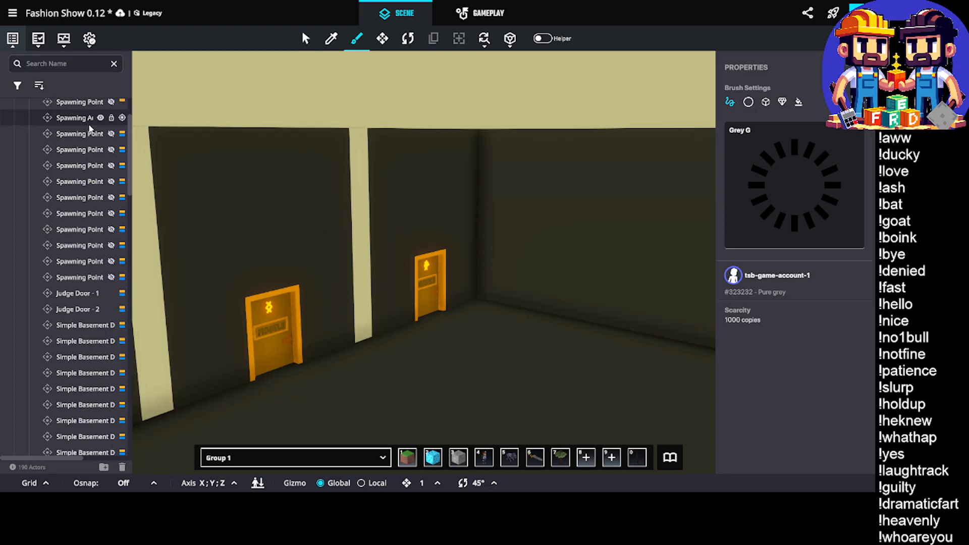
{"action": "key", "text": "e"}
{"action": "scroll", "coordinate": [364, 237], "scroll_direction": "up", "scroll_amount": 6}
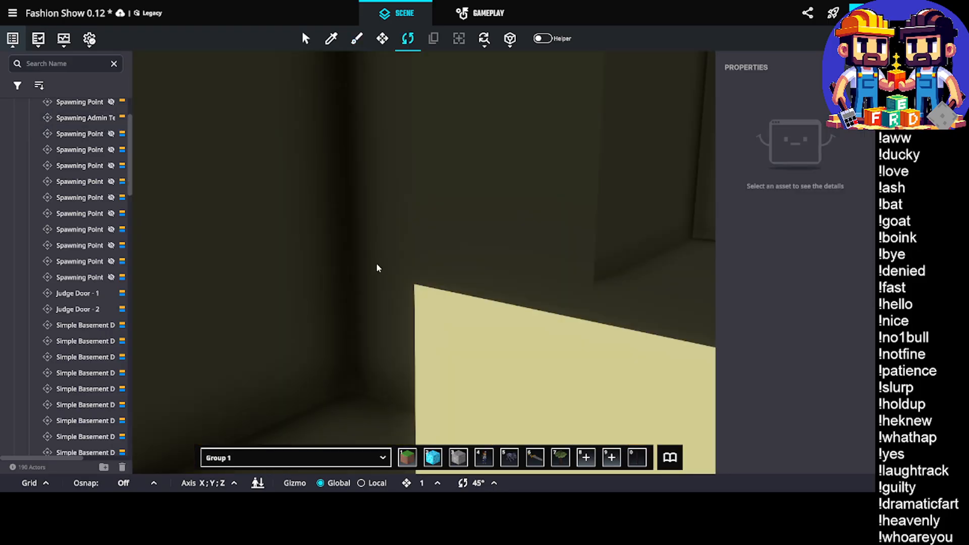
{"action": "right_click_drag", "start_coordinate": [344, 296], "coordinate": [381, 297]}
{"action": "left_click", "coordinate": [381, 297]}
{"action": "right_click_drag", "start_coordinate": [428, 326], "coordinate": [429, 304]}
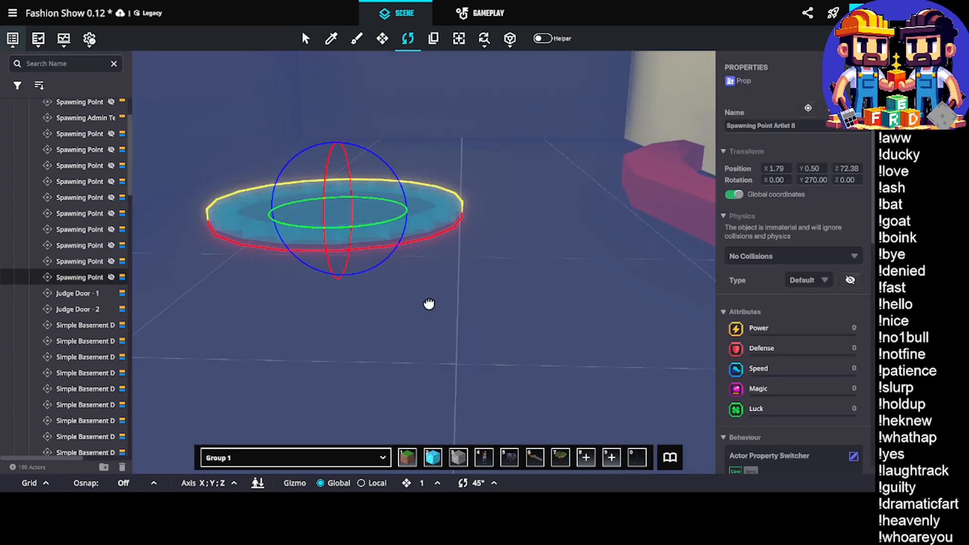
{"action": "left_click_drag", "start_coordinate": [398, 213], "coordinate": [461, 221]}
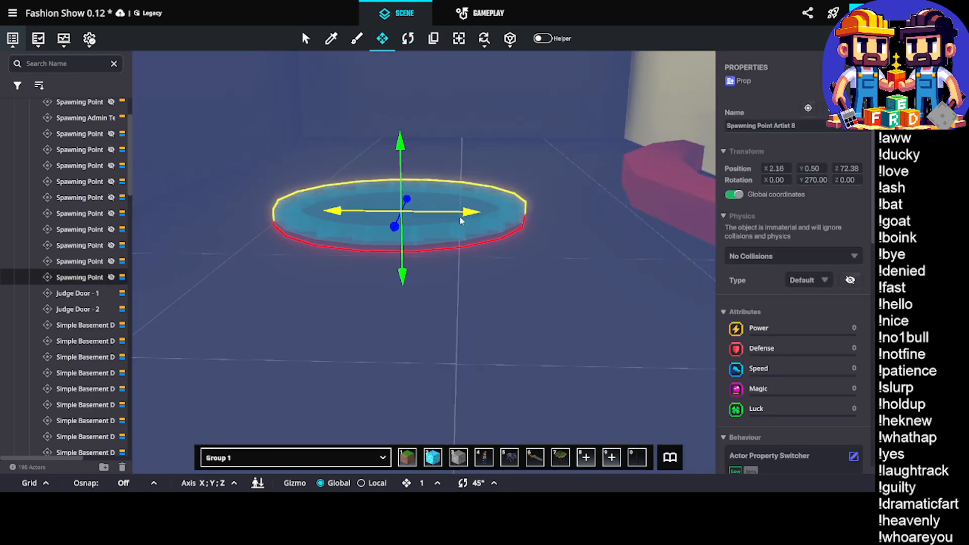
{"action": "right_click_drag", "start_coordinate": [474, 218], "coordinate": [468, 268]}
{"action": "left_click_drag", "start_coordinate": [442, 292], "coordinate": [496, 291]}
{"action": "mouse_move", "coordinate": [492, 290]}
{"action": "right_mouse_down"}
{"action": "mouse_move", "coordinate": [370, 288]}
{"action": "mouse_move", "coordinate": [431, 281]}
{"action": "mouse_move", "coordinate": [482, 303]}
{"action": "right_mouse_up"}
Slide Spawning Point Artist 8 along the Z axis to 72.50
{"action": "scroll", "coordinate": [495, 309], "scroll_direction": "up", "scroll_amount": 3}
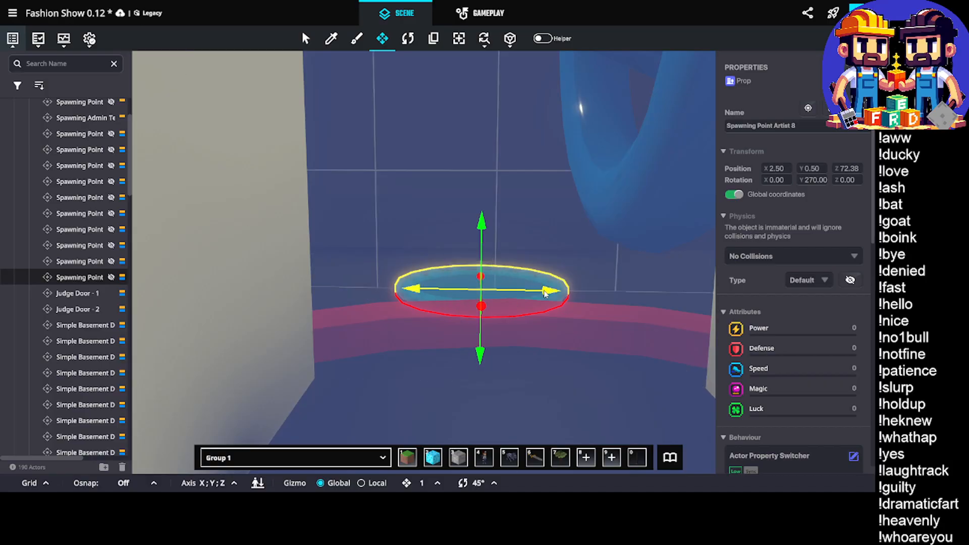
{"action": "left_click_drag", "start_coordinate": [544, 293], "coordinate": [557, 298]}
{"action": "scroll", "coordinate": [492, 244], "scroll_direction": "up", "scroll_amount": 3}
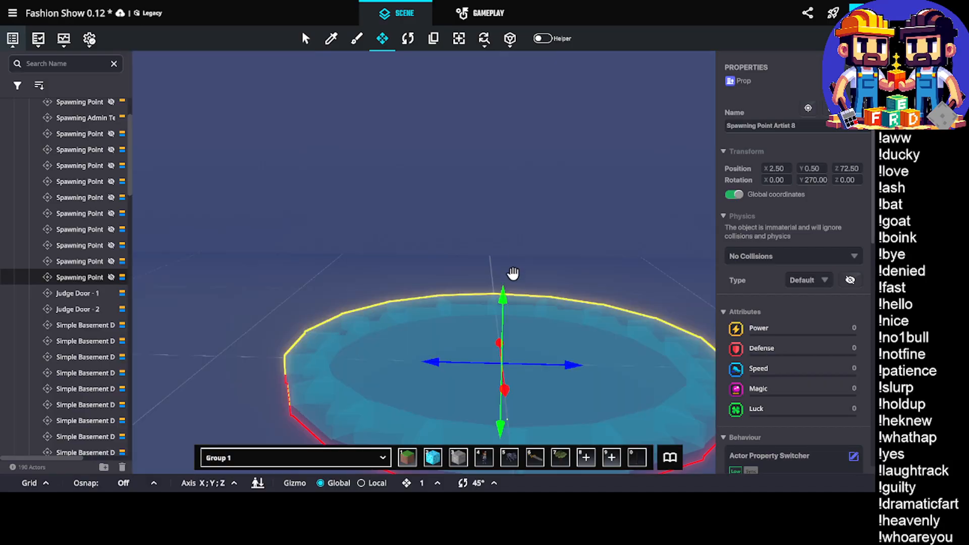
Sample the Grey G block in the hall and build a full-height pillar in front of the white end wall
{"action": "right_click_drag", "start_coordinate": [512, 274], "coordinate": [668, 295]}
{"action": "right_click_drag", "start_coordinate": [510, 312], "coordinate": [103, 301]}
{"action": "scroll", "coordinate": [394, 299], "scroll_direction": "down", "scroll_amount": 5}
{"action": "scroll", "coordinate": [391, 300], "scroll_direction": "down", "scroll_amount": 5}
{"action": "right_click_drag", "start_coordinate": [360, 215], "coordinate": [403, 222]}
{"action": "scroll", "coordinate": [394, 208], "scroll_direction": "up", "scroll_amount": 5}
{"action": "scroll", "coordinate": [416, 190], "scroll_direction": "up", "scroll_amount": 4}
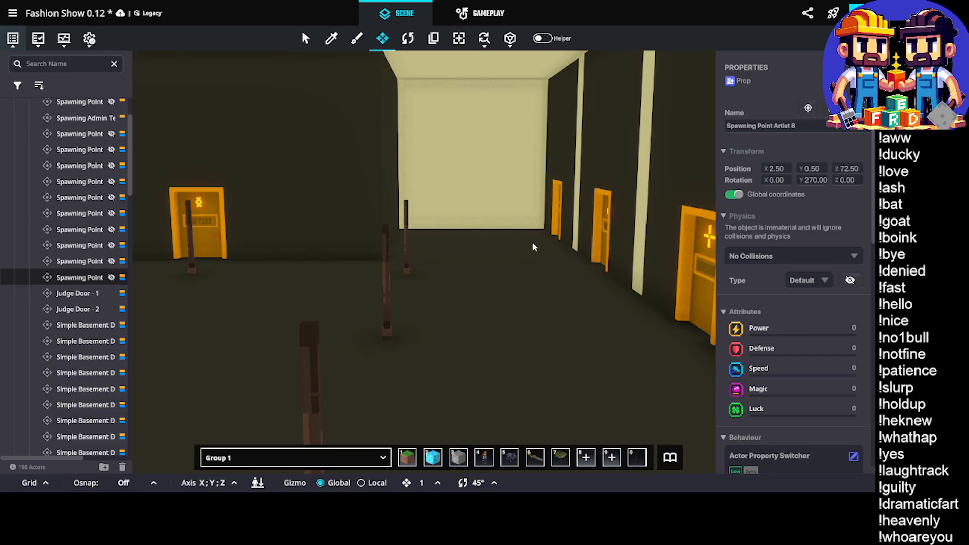
{"action": "key", "text": "i"}
{"action": "left_click", "coordinate": [566, 145]}
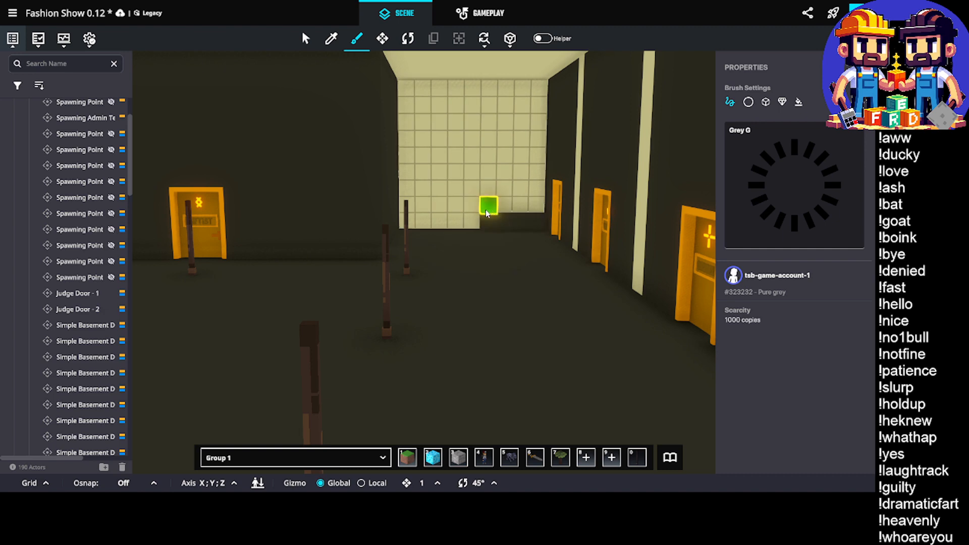
{"action": "mouse_move", "coordinate": [486, 106]}
{"action": "left_mouse_down"}
{"action": "mouse_move", "coordinate": [486, 228]}
{"action": "mouse_move", "coordinate": [497, 249]}
{"action": "left_mouse_up"}
Try a 3x1x1 strip of Grey G blocks along the base of the white end wall beside the pillar
{"action": "mouse_move", "coordinate": [462, 239]}
{"action": "middle_mouse_down"}
{"action": "mouse_move", "coordinate": [482, 243]}
{"action": "mouse_move", "coordinate": [439, 258]}
{"action": "middle_mouse_up"}
{"action": "scroll", "coordinate": [482, 242], "scroll_direction": "up", "scroll_amount": 5}
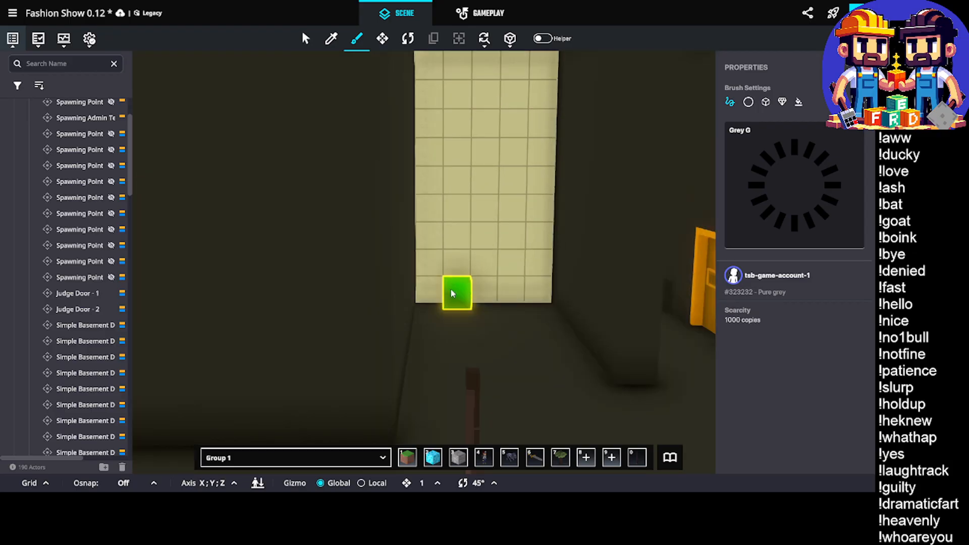
{"action": "mouse_move", "coordinate": [454, 290]}
{"action": "left_mouse_down"}
{"action": "mouse_move", "coordinate": [538, 314]}
{"action": "mouse_move", "coordinate": [504, 306]}
{"action": "left_mouse_up"}
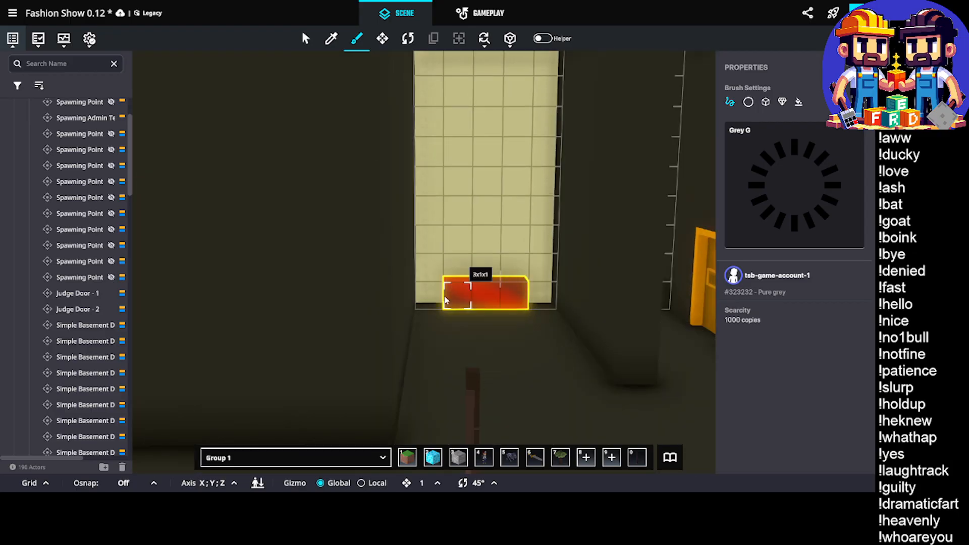
{"action": "left_click_drag", "start_coordinate": [445, 300], "coordinate": [446, 300], "text": "shift"}
{"action": "scroll", "coordinate": [457, 296], "scroll_direction": "down", "scroll_amount": 5}
{"action": "middle_click_drag", "start_coordinate": [500, 276], "coordinate": [477, 236]}
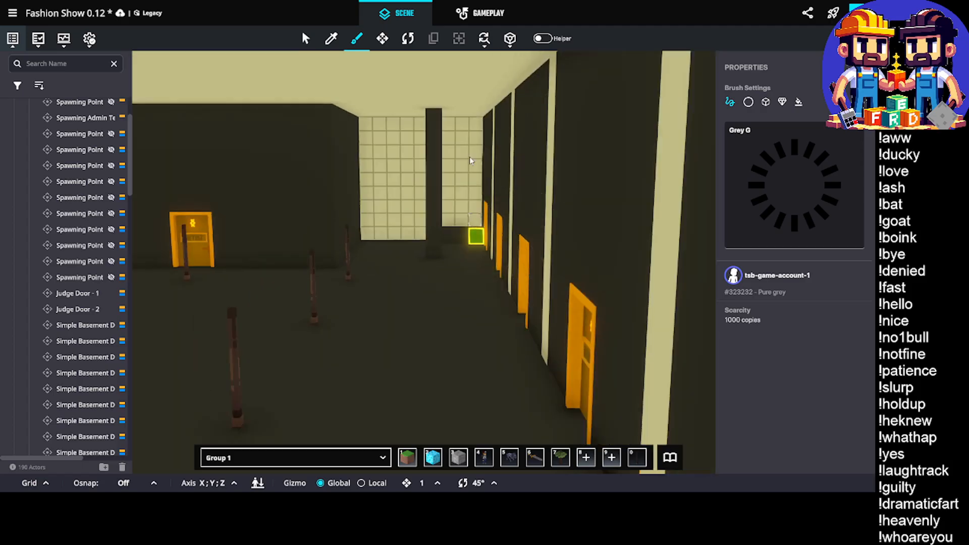
{"action": "mouse_move", "coordinate": [439, 170]}
{"action": "middle_mouse_down"}
{"action": "mouse_move", "coordinate": [541, 206]}
{"action": "mouse_move", "coordinate": [524, 207]}
{"action": "middle_mouse_up"}
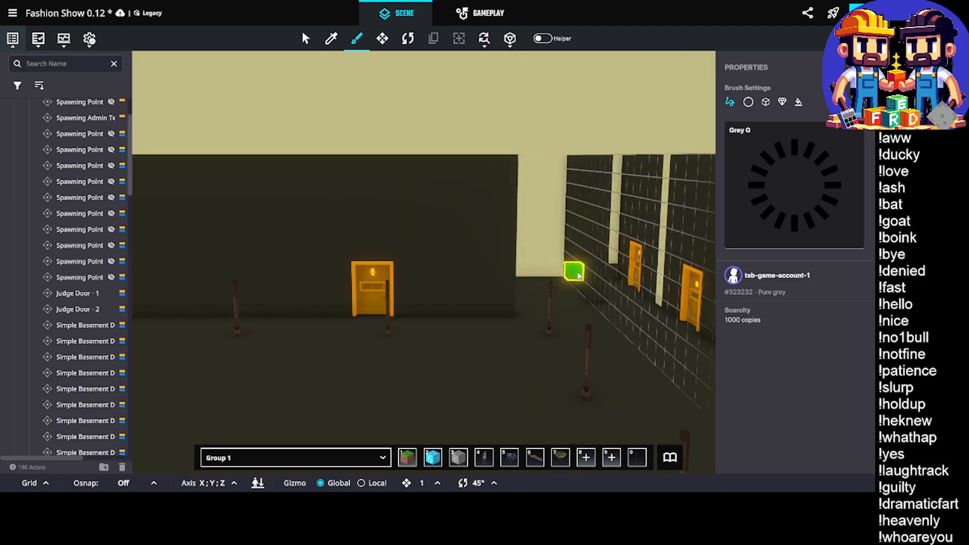
{"action": "middle_click_drag", "start_coordinate": [579, 277], "coordinate": [510, 276]}
{"action": "scroll", "coordinate": [474, 276], "scroll_direction": "up", "scroll_amount": 3}
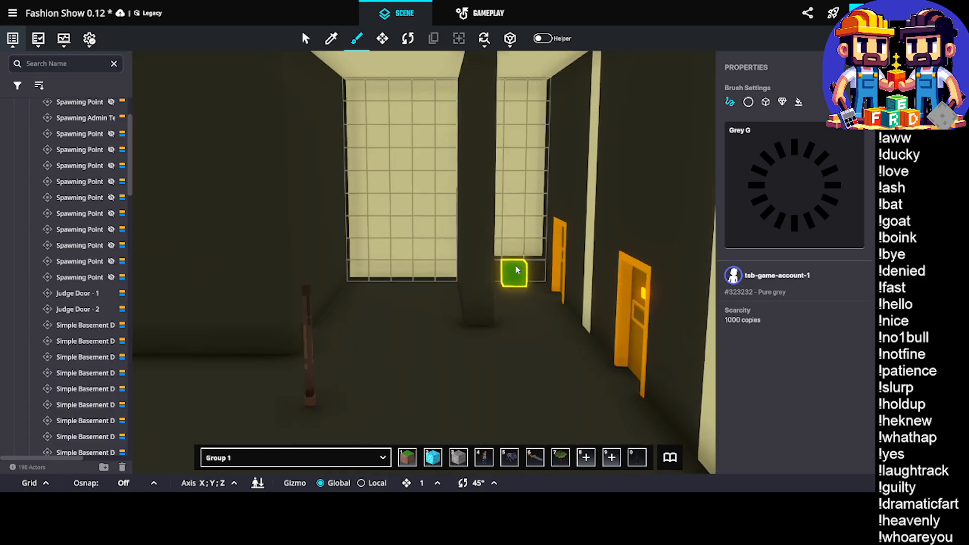
Cover the white end wall beside the pillar with Grey G blocks up to the ceiling
{"action": "left_click_drag", "start_coordinate": [538, 263], "coordinate": [494, 141], "text": "shift"}
{"action": "key", "text": "e"}
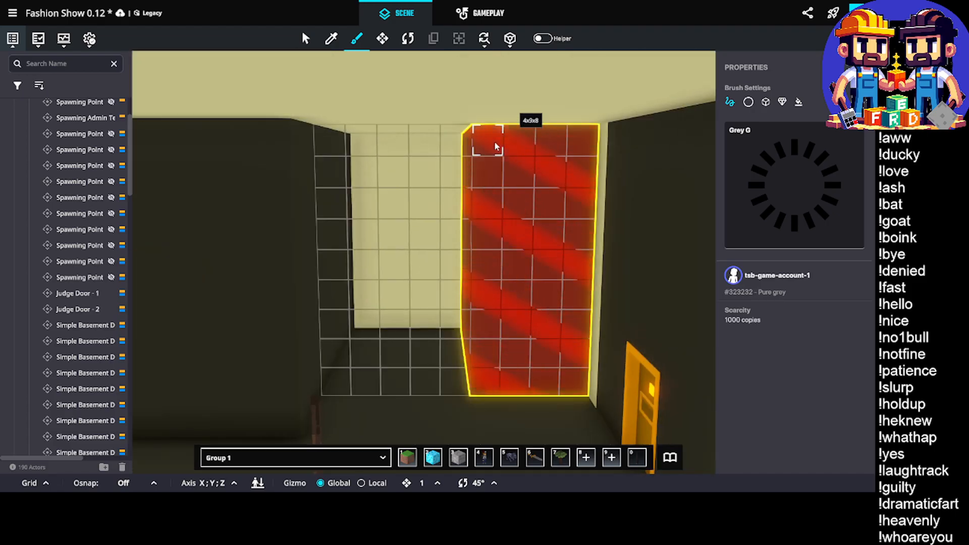
{"action": "scroll", "coordinate": [335, 303], "scroll_direction": "down", "scroll_amount": 3}
{"action": "right_click_drag", "start_coordinate": [336, 303], "coordinate": [487, 299]}
{"action": "scroll", "coordinate": [516, 294], "scroll_direction": "up", "scroll_amount": 3}
{"action": "middle_click_drag", "start_coordinate": [554, 289], "coordinate": [456, 283]}
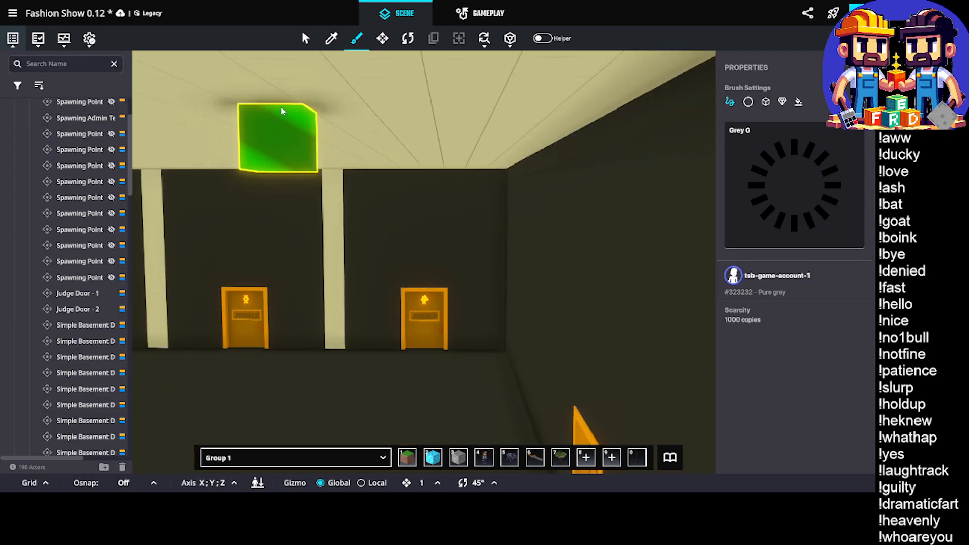
Select Delta Door - Models beside the end wall and move it out along the X axis to 12.00
{"action": "key", "text": "m"}
{"action": "scroll", "coordinate": [423, 284], "scroll_direction": "up", "scroll_amount": 6}
{"action": "scroll", "coordinate": [461, 327], "scroll_direction": "down", "scroll_amount": 5}
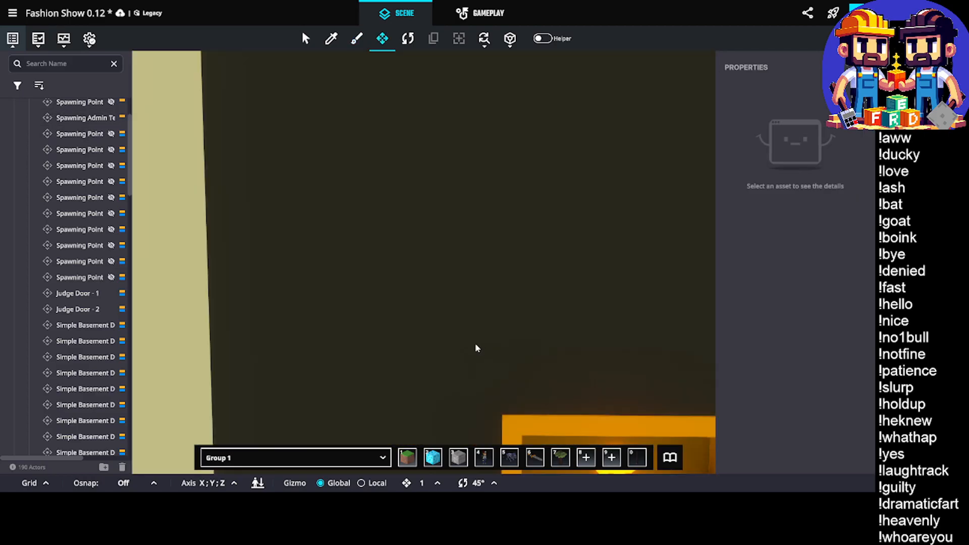
{"action": "left_click", "coordinate": [527, 305]}
{"action": "scroll", "coordinate": [451, 302], "scroll_direction": "down", "scroll_amount": 3}
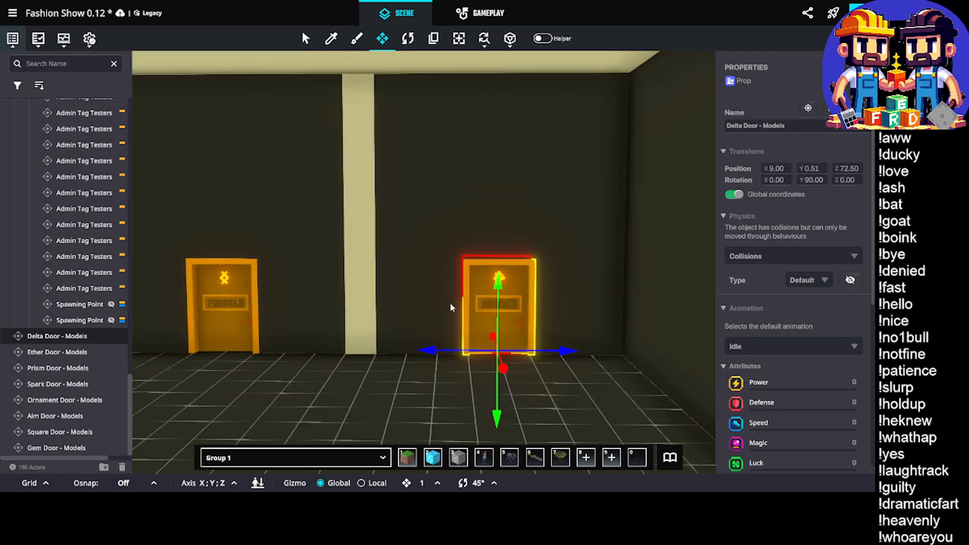
{"action": "right_click_drag", "start_coordinate": [380, 321], "coordinate": [478, 331]}
{"action": "middle_click_drag", "start_coordinate": [561, 338], "coordinate": [475, 317]}
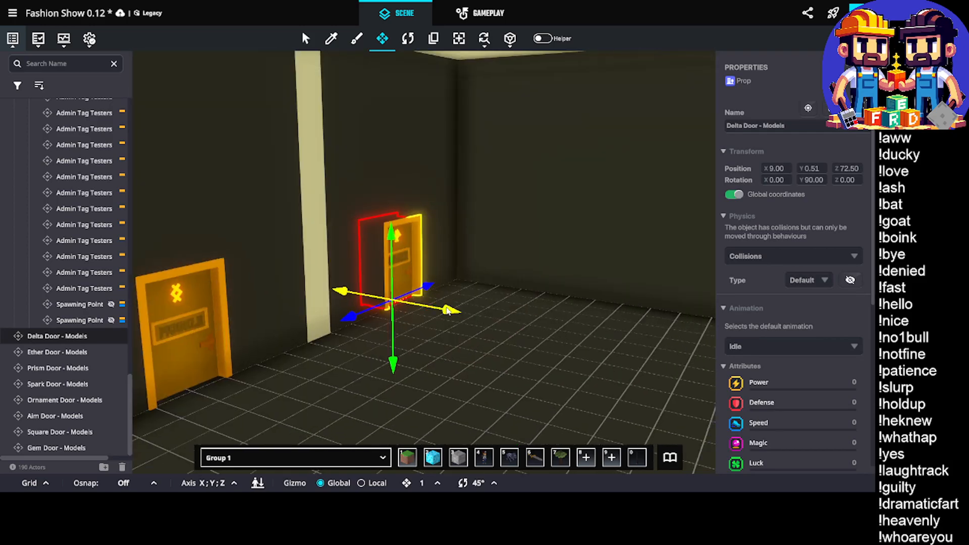
{"action": "left_click_drag", "start_coordinate": [447, 310], "coordinate": [512, 337]}
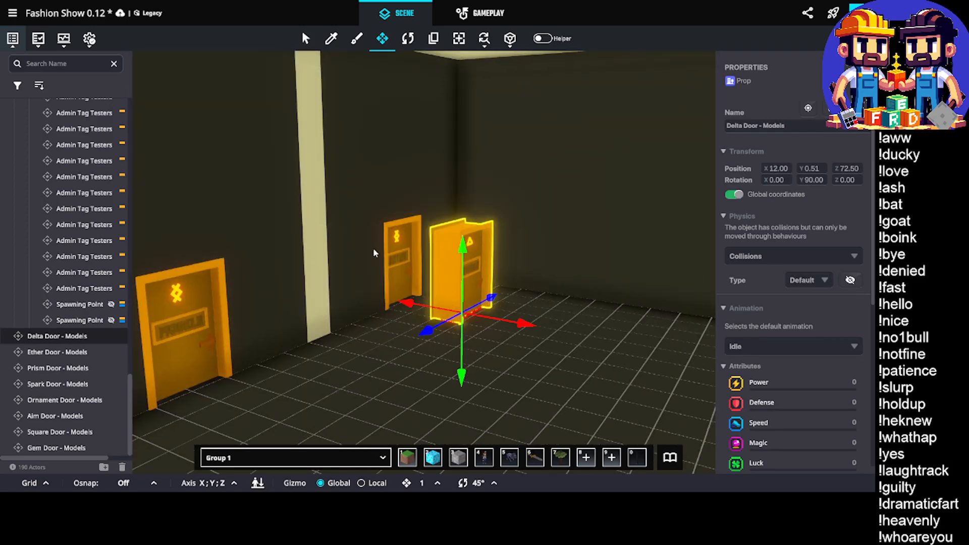
Compare the names and positions of Delta Door - Models and the Artist Eight door in the wall behind it
{"action": "scroll", "coordinate": [423, 278], "scroll_direction": "up", "scroll_amount": 2}
{"action": "scroll", "coordinate": [423, 278], "scroll_direction": "up", "scroll_amount": 2}
{"action": "middle_click_drag", "start_coordinate": [372, 253], "coordinate": [356, 253]}
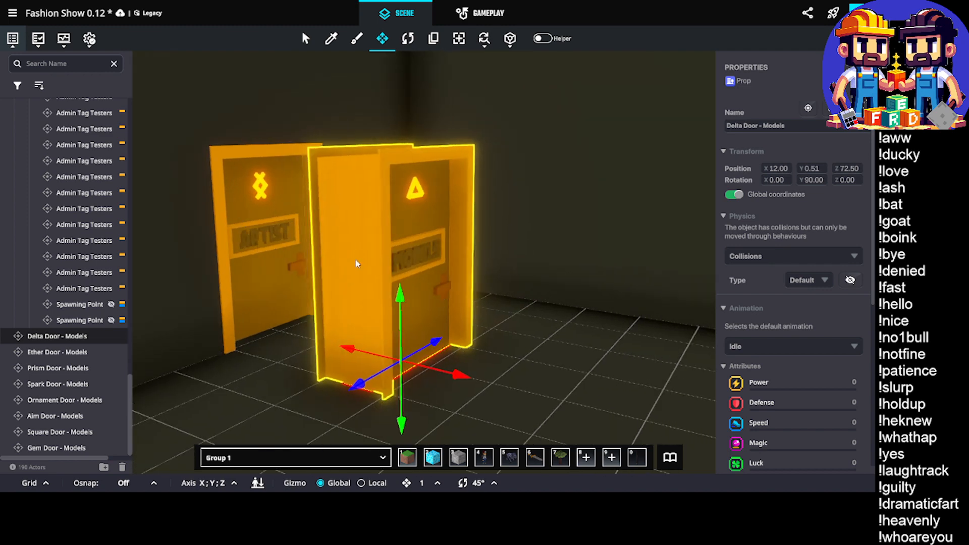
{"action": "left_click", "coordinate": [258, 215]}
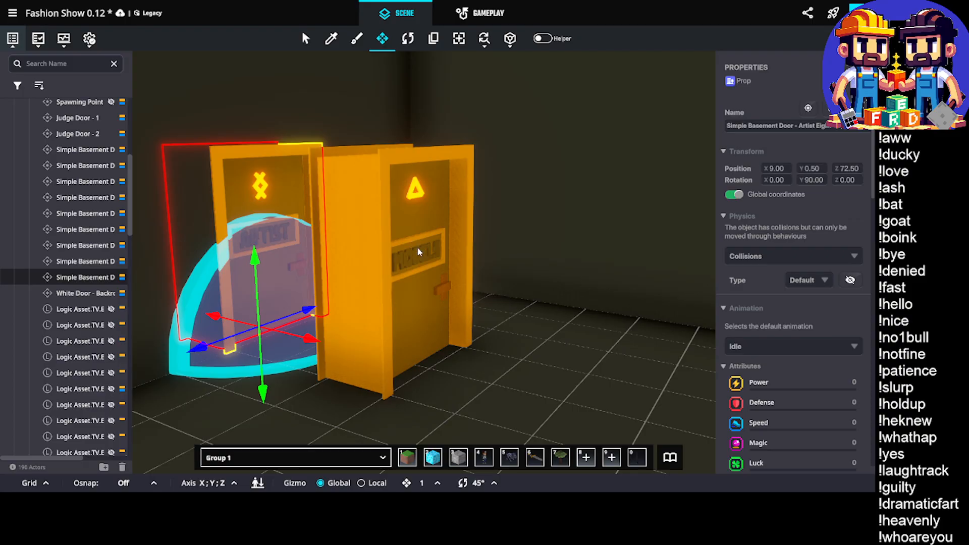
{"action": "left_click", "coordinate": [417, 249]}
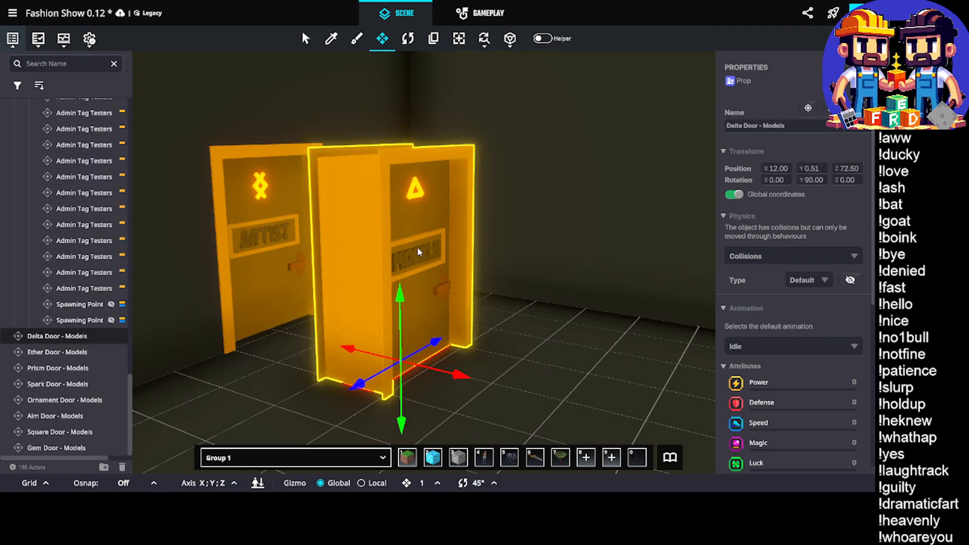
{"action": "left_click", "coordinate": [244, 196]}
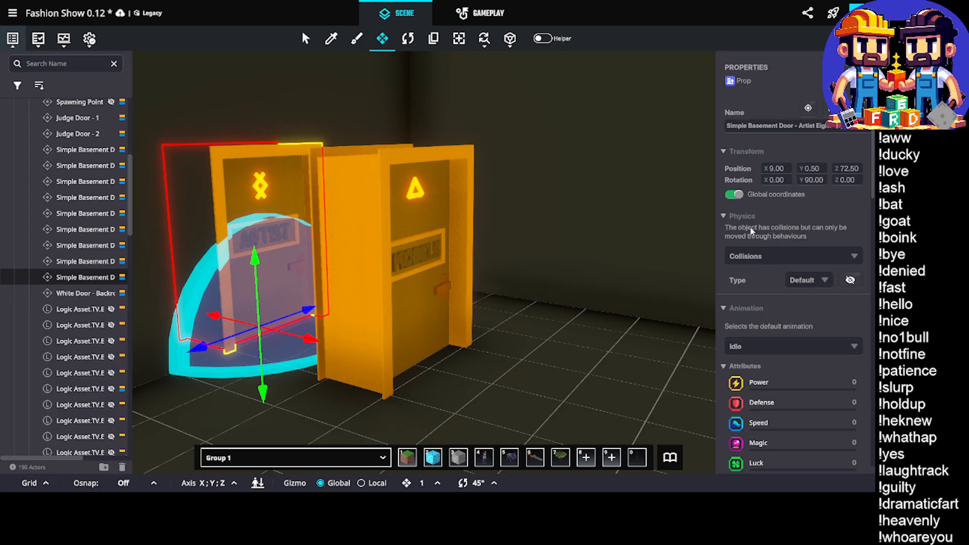
{"action": "left_click", "coordinate": [394, 239]}
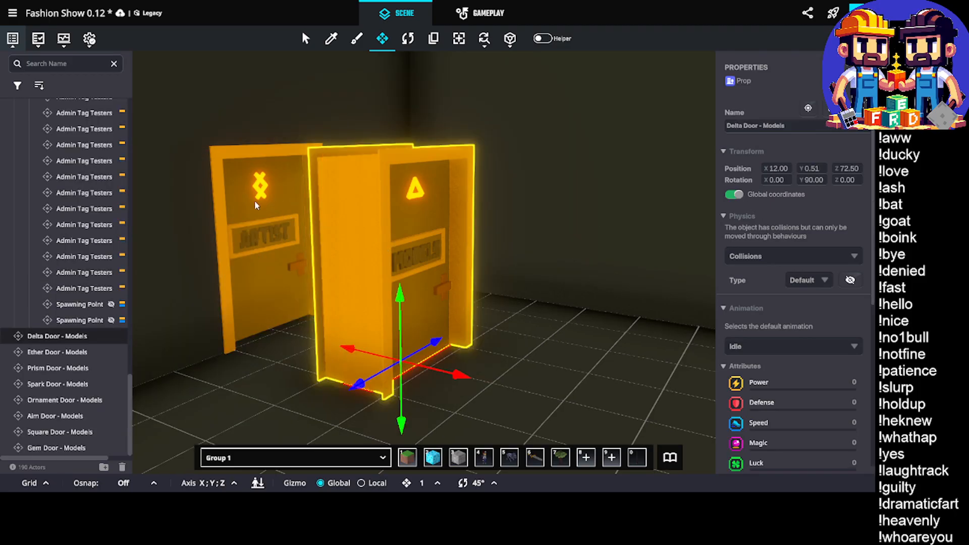
Replace the Artist Eight door's Ether Door - Artist asset with Delta Door - Models, for this instance only
{"action": "left_click", "coordinate": [254, 201]}
{"action": "key", "text": "ctrl+f"}
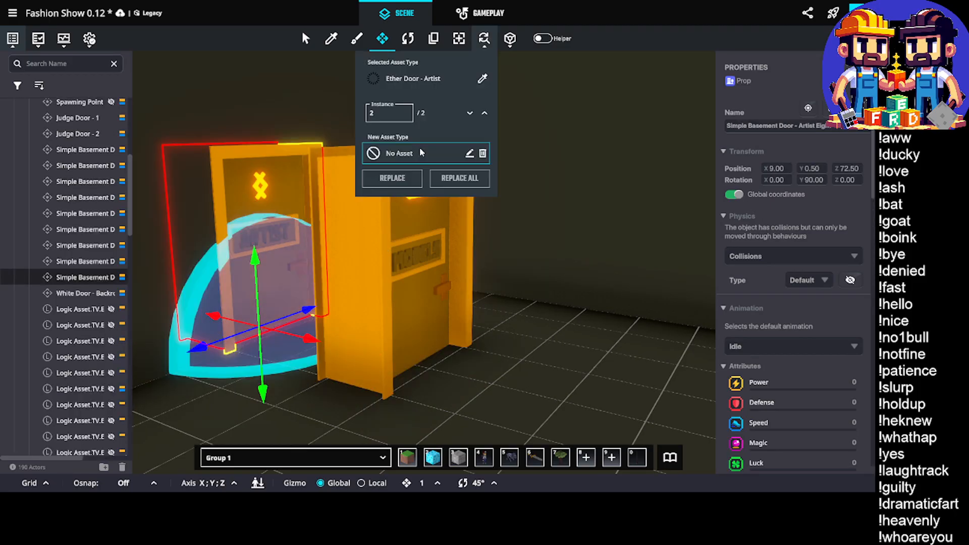
{"action": "left_click", "coordinate": [401, 155]}
{"action": "type", "text": "delta"}
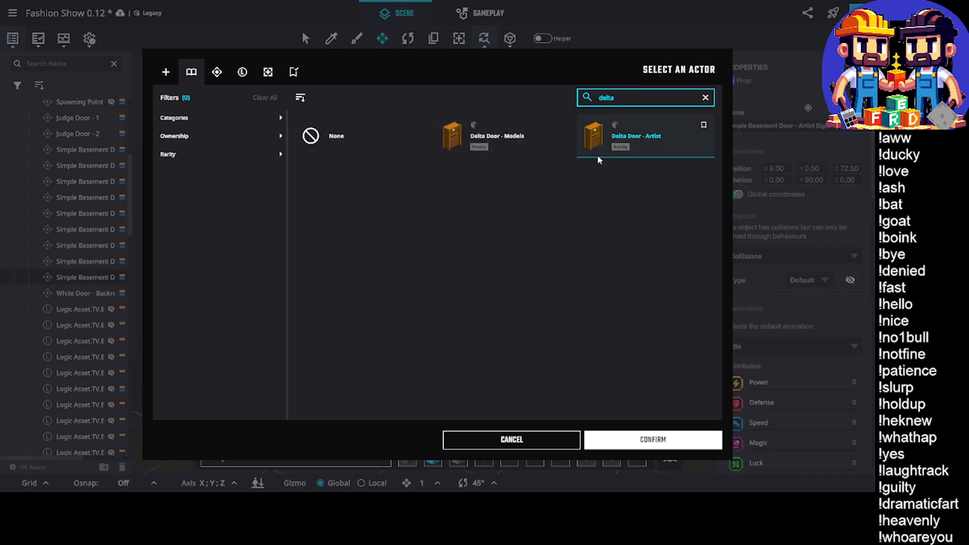
{"action": "left_click", "coordinate": [562, 148]}
{"action": "left_click", "coordinate": [625, 439]}
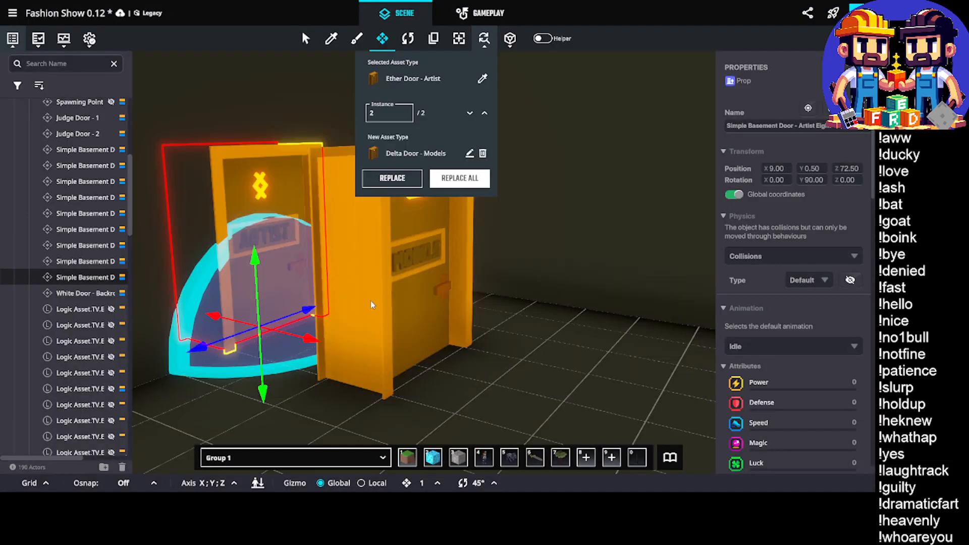
{"action": "left_click", "coordinate": [391, 178]}
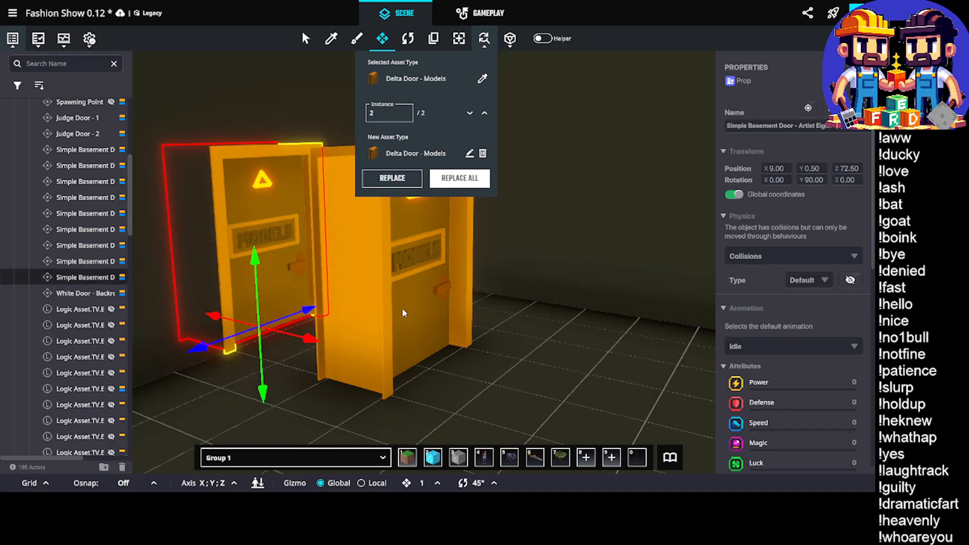
Delete the spare Delta Door - Models standing out from the wall and close the replace tool
{"action": "left_click", "coordinate": [471, 335]}
{"action": "key", "text": "Delete"}
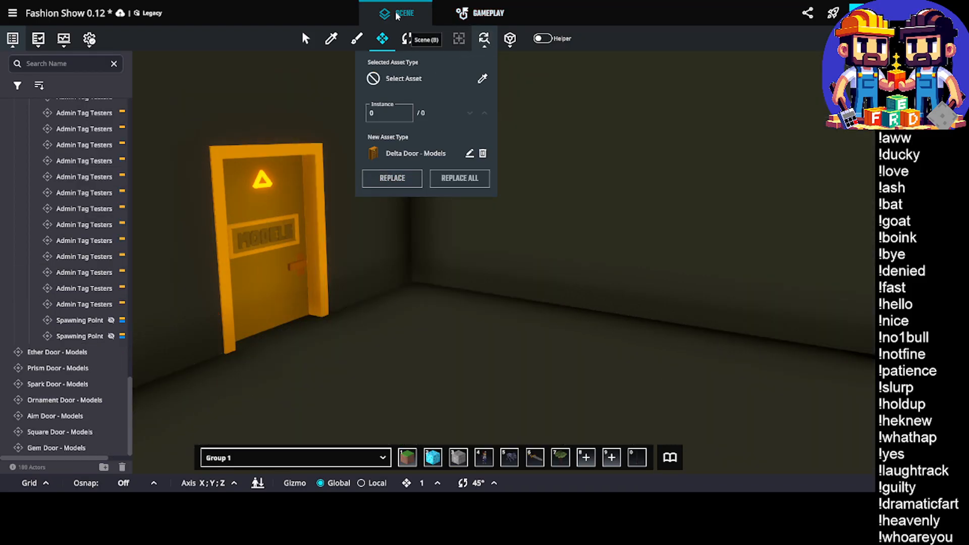
{"action": "key", "text": "w"}
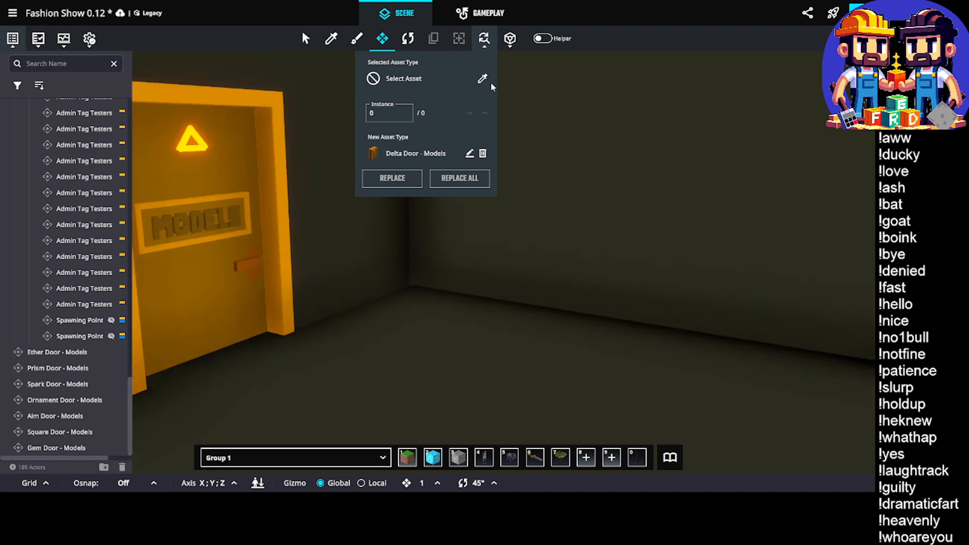
{"action": "left_click", "coordinate": [485, 39]}
{"action": "right_click_drag", "start_coordinate": [510, 217], "coordinate": [441, 242]}
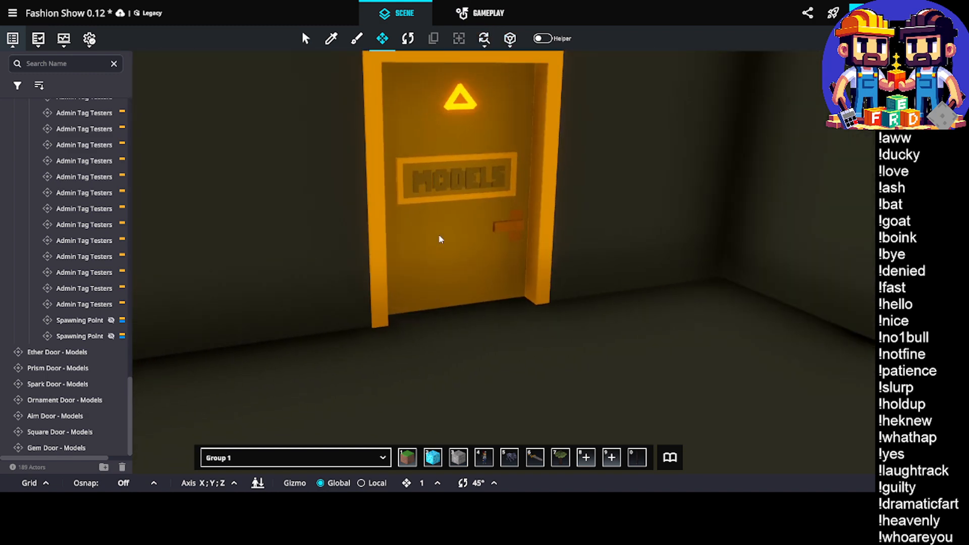
Inspect the replaced Models door in the wall, then the spawning point and Red Circle - 5x5 in the end bay
{"action": "left_click", "coordinate": [441, 241]}
{"action": "scroll", "coordinate": [446, 182], "scroll_direction": "up", "scroll_amount": 5}
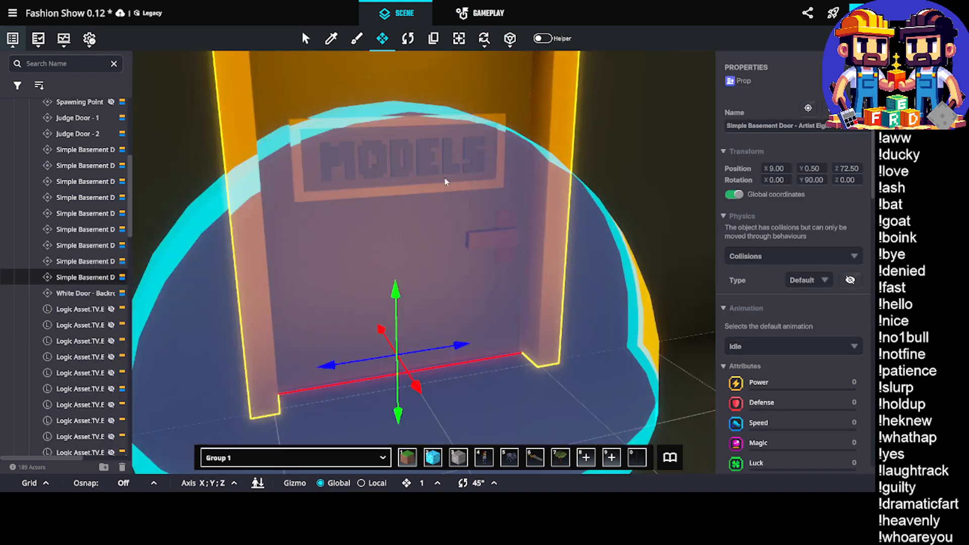
{"action": "middle_click_drag", "start_coordinate": [427, 166], "coordinate": [353, 315]}
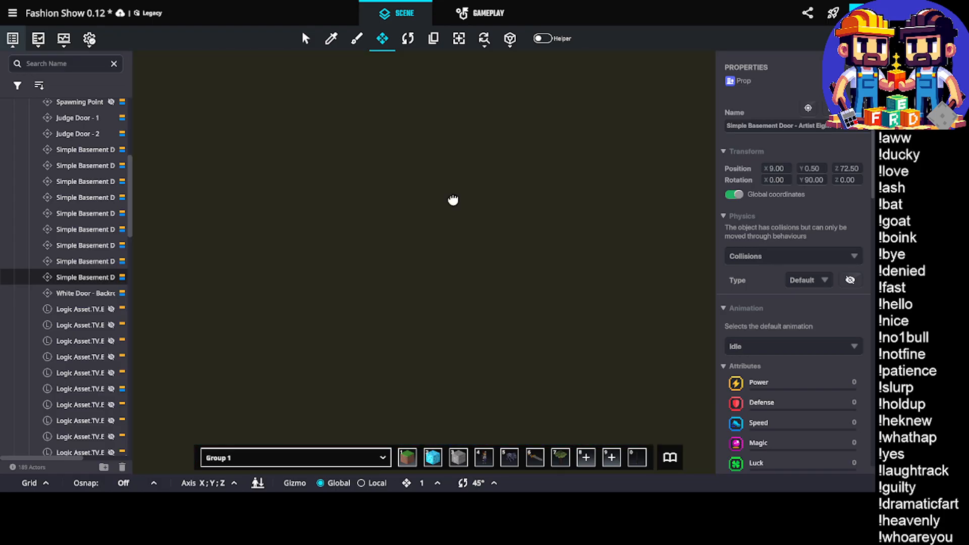
{"action": "left_click", "coordinate": [373, 273]}
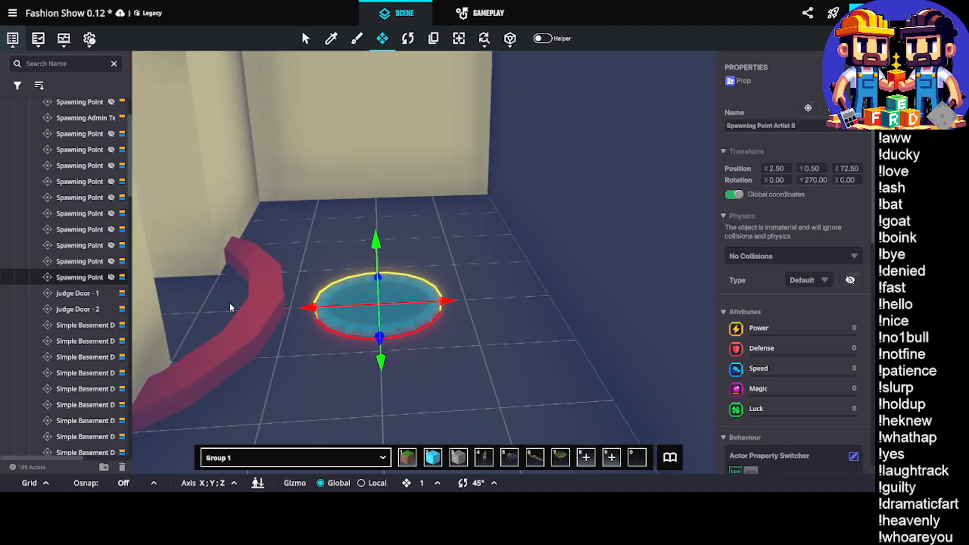
{"action": "left_click", "coordinate": [236, 290]}
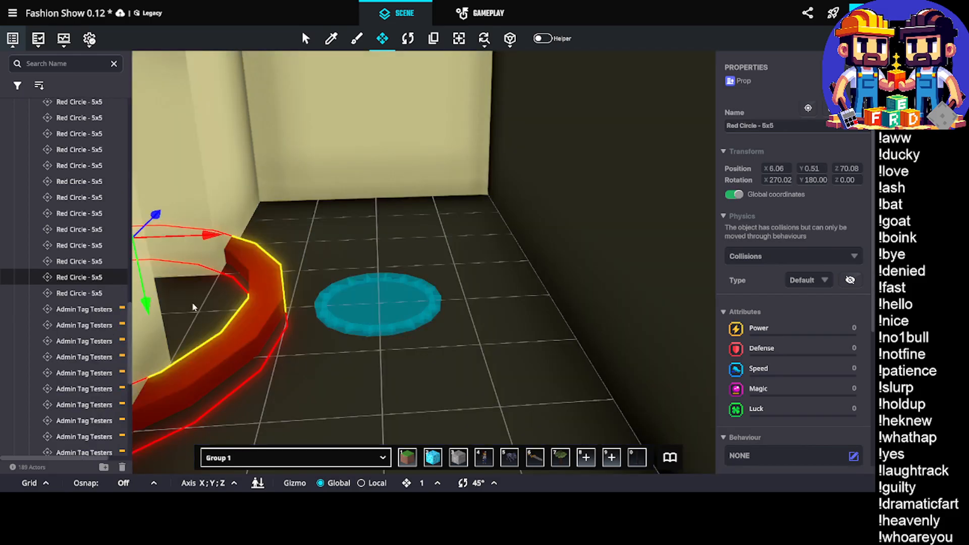
Select Spawning Point Artist 8, review its behaviour settings and open its name for editing
{"action": "left_click", "coordinate": [376, 303]}
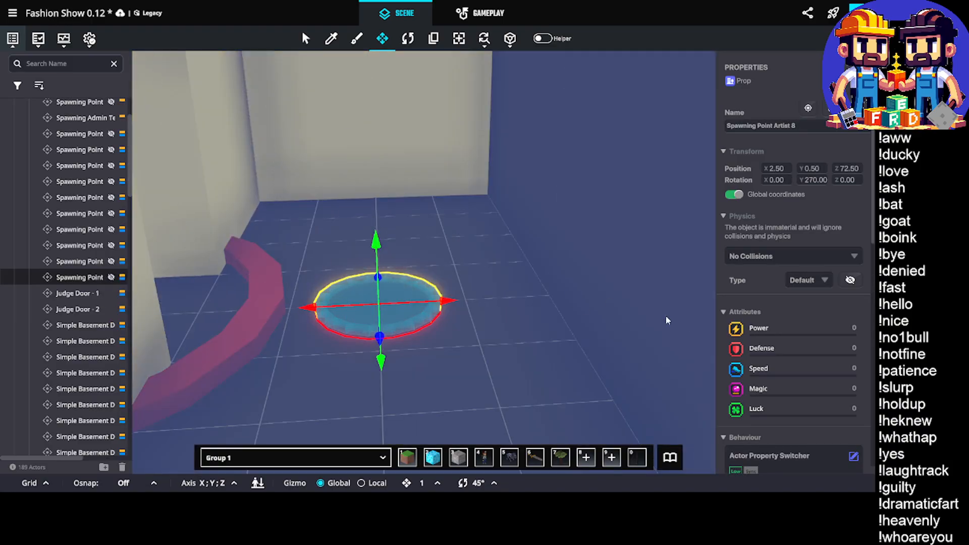
{"action": "scroll", "coordinate": [774, 316], "scroll_direction": "down", "scroll_amount": 5}
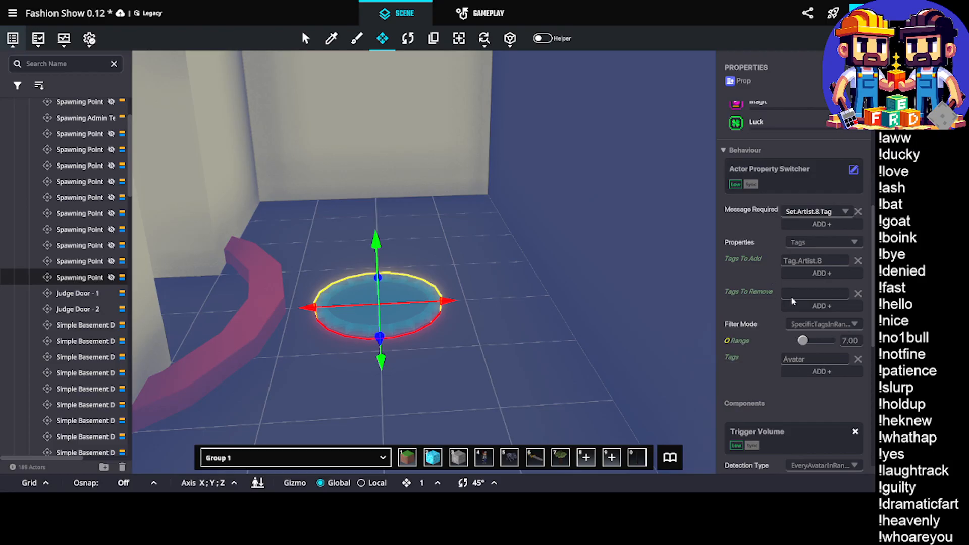
{"action": "scroll", "coordinate": [804, 253], "scroll_direction": "up", "scroll_amount": 5}
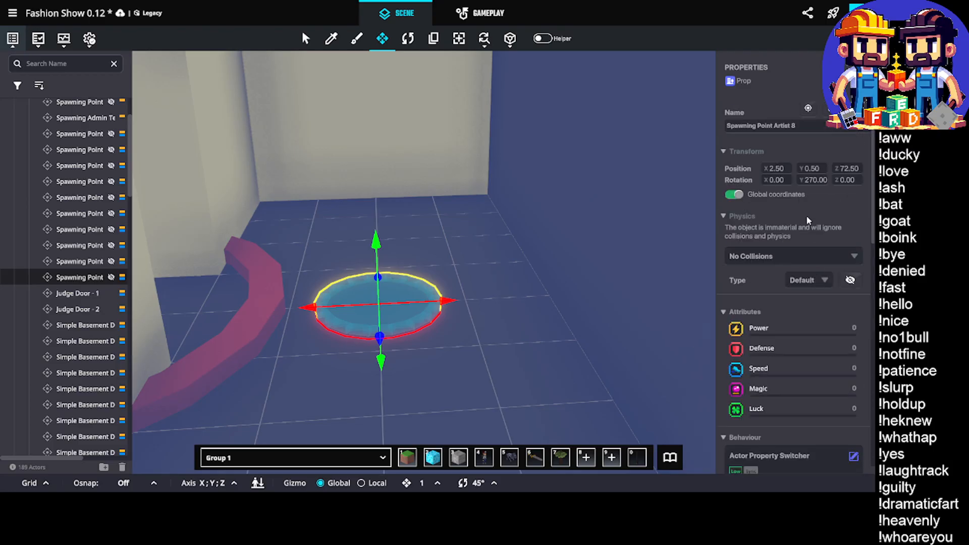
{"action": "double_click", "coordinate": [780, 125]}
Set the spawning point's Actor Property Switcher to require message Set.Model.1.Tag and add the tag Tag.Model.1
{"action": "scroll", "coordinate": [791, 201], "scroll_direction": "down", "scroll_amount": 2}
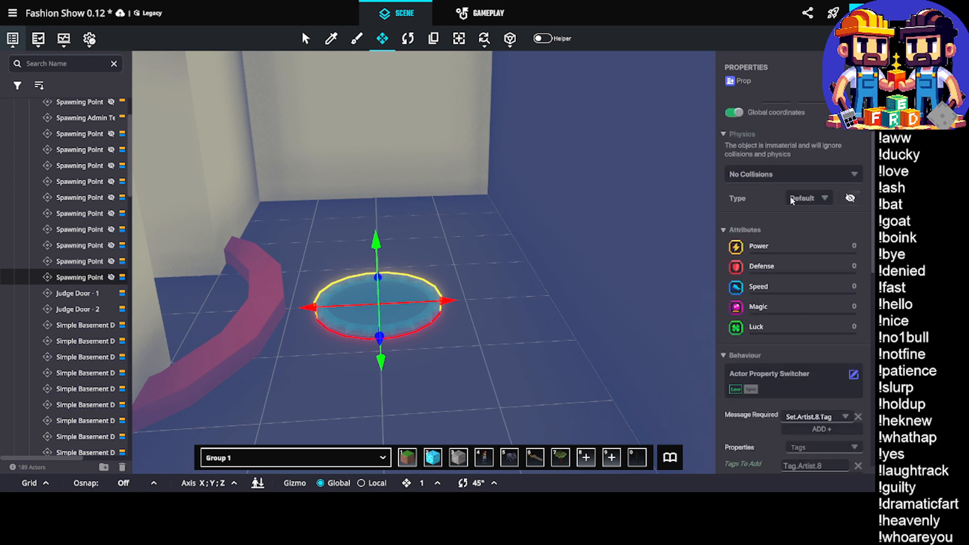
{"action": "scroll", "coordinate": [791, 201], "scroll_direction": "down", "scroll_amount": 2}
{"action": "scroll", "coordinate": [834, 353], "scroll_direction": "up", "scroll_amount": 4}
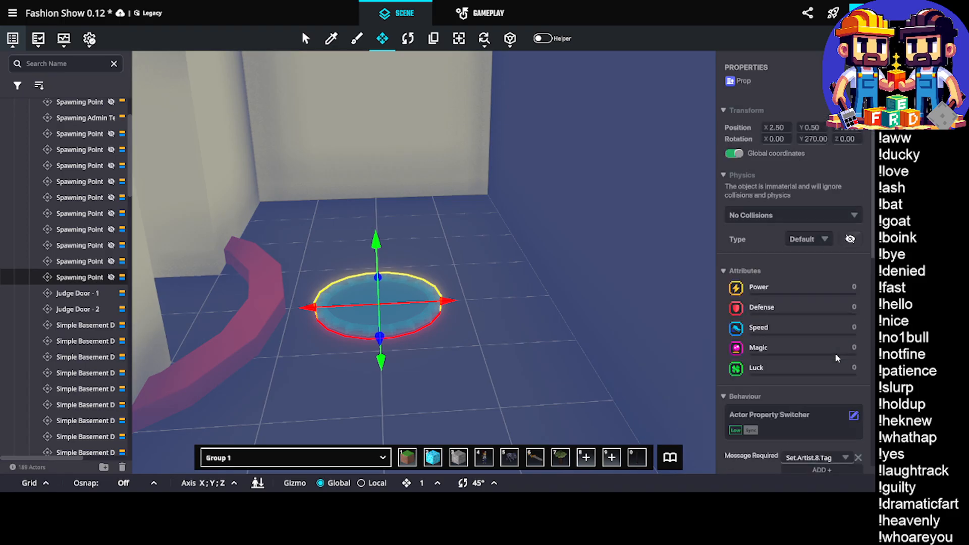
{"action": "scroll", "coordinate": [835, 352], "scroll_direction": "down", "scroll_amount": 5}
{"action": "left_click", "coordinate": [845, 293]}
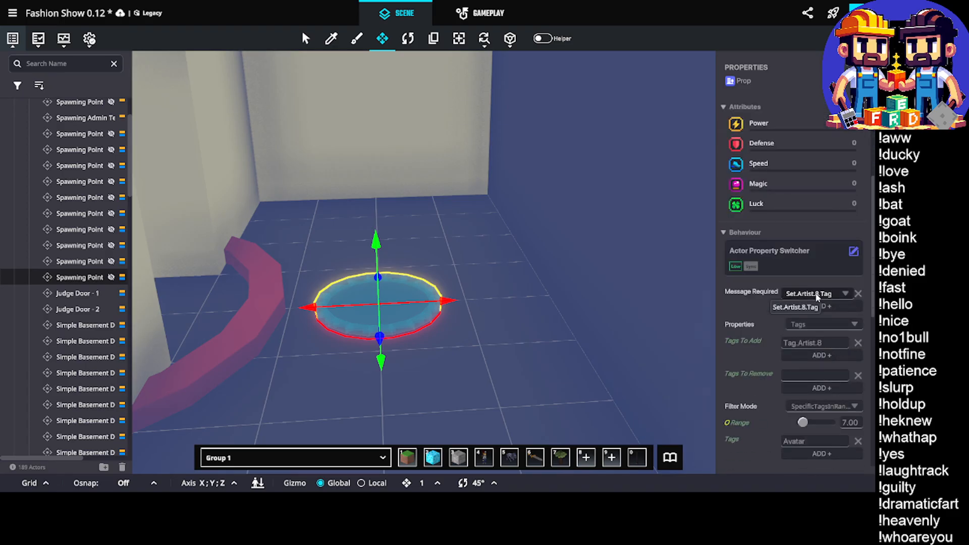
{"action": "type", "text": "Set"}
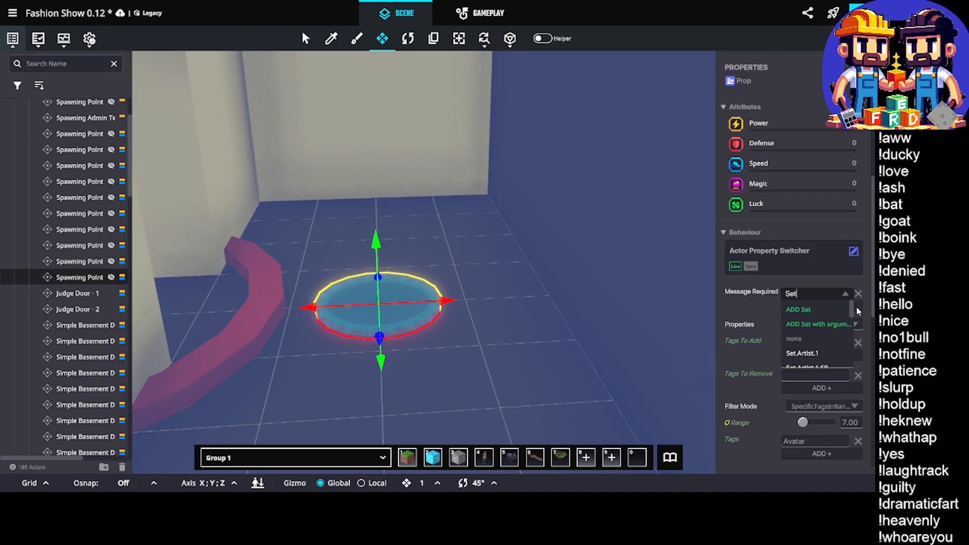
{"action": "type", "text": ".Model.1"}
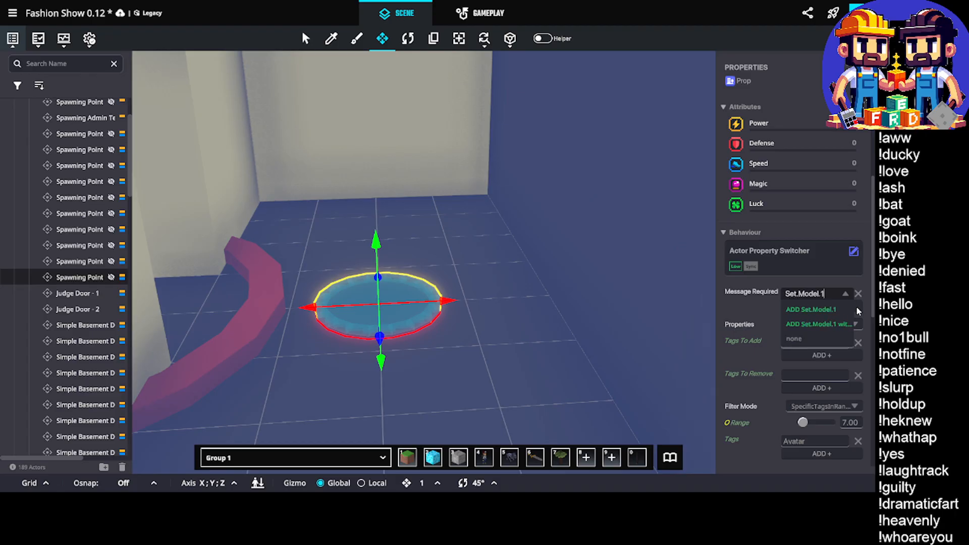
{"action": "type", "text": ".Tag"}
{"action": "left_click", "coordinate": [824, 307]}
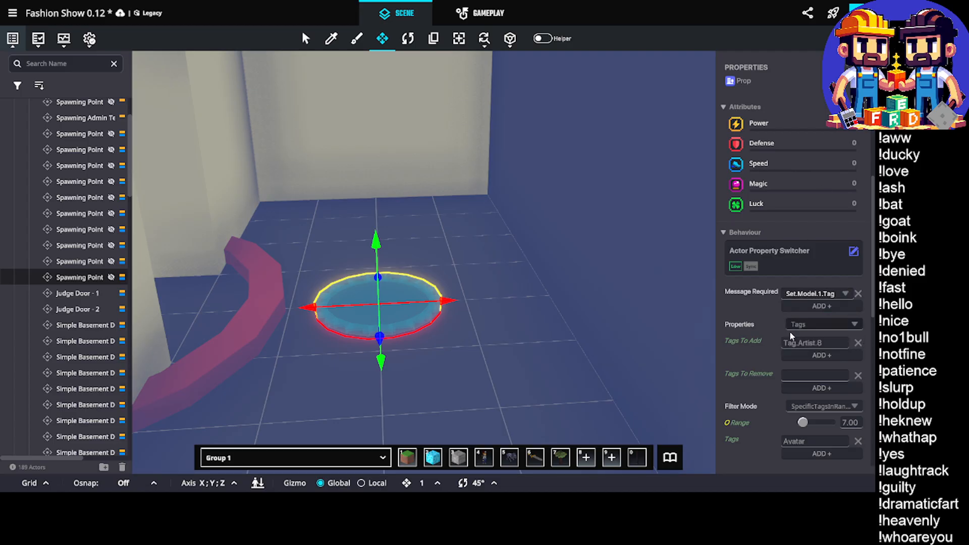
{"action": "double_click", "coordinate": [809, 346]}
Set the Trigger Volume's enter message to Set.Model.1 and replace the Logic.Artist.8 tag with Logic.Model.1
{"action": "scroll", "coordinate": [814, 360], "scroll_direction": "down", "scroll_amount": 8}
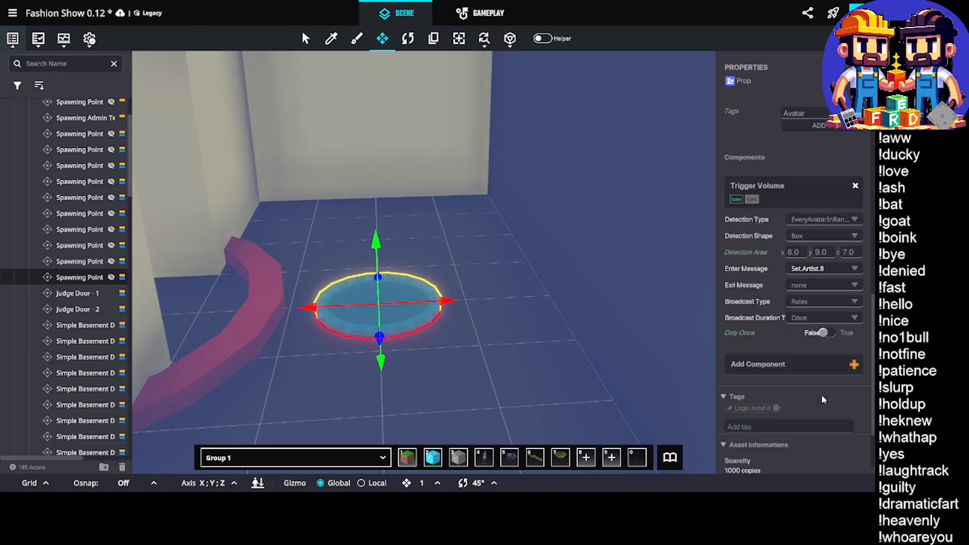
{"action": "left_click", "coordinate": [820, 270]}
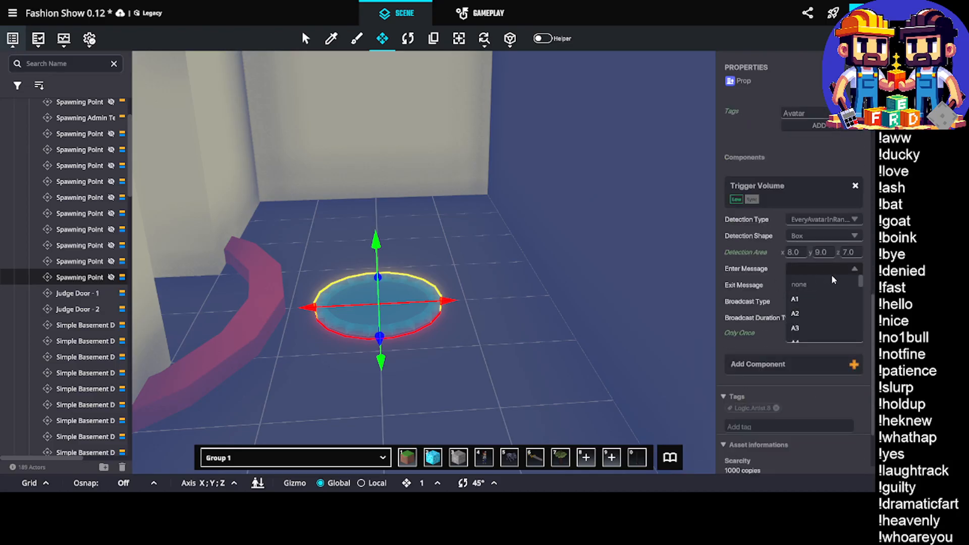
{"action": "type", "text": "Set.Model.1"}
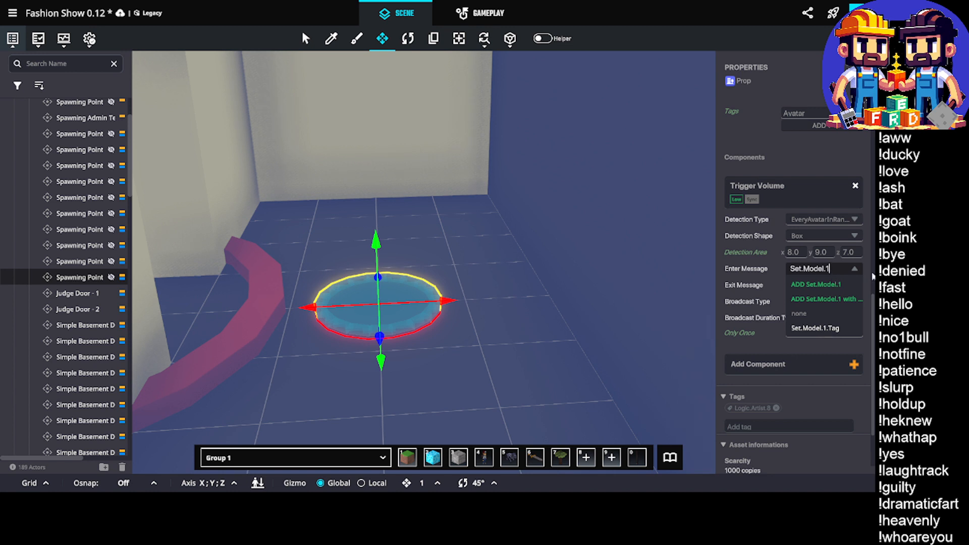
{"action": "left_click", "coordinate": [828, 284]}
{"action": "left_click", "coordinate": [773, 408]}
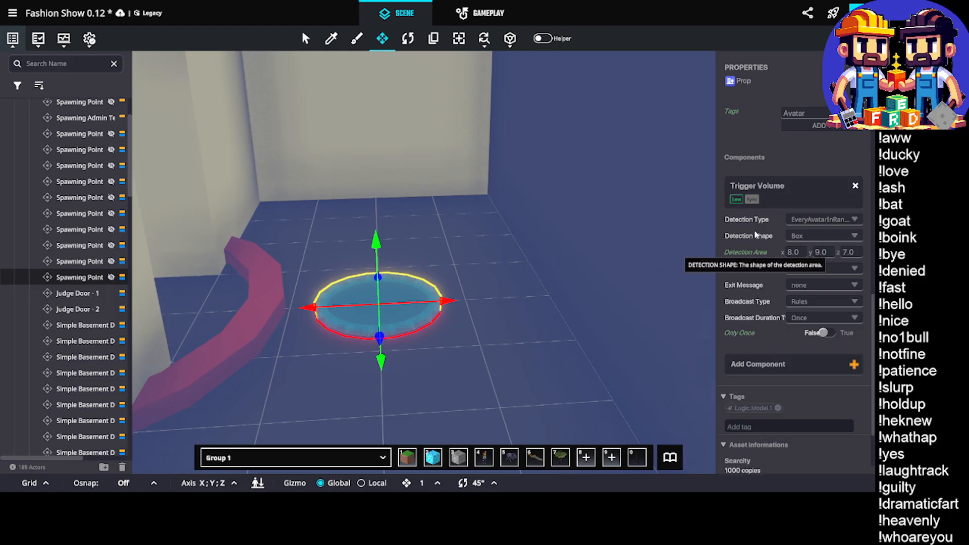
Set the range of the spawning point's Actor Property Switcher to 3.5
{"action": "scroll", "coordinate": [766, 258], "scroll_direction": "up", "scroll_amount": 5}
{"action": "scroll", "coordinate": [785, 264], "scroll_direction": "up", "scroll_amount": 5}
{"action": "scroll", "coordinate": [788, 268], "scroll_direction": "down", "scroll_amount": 5}
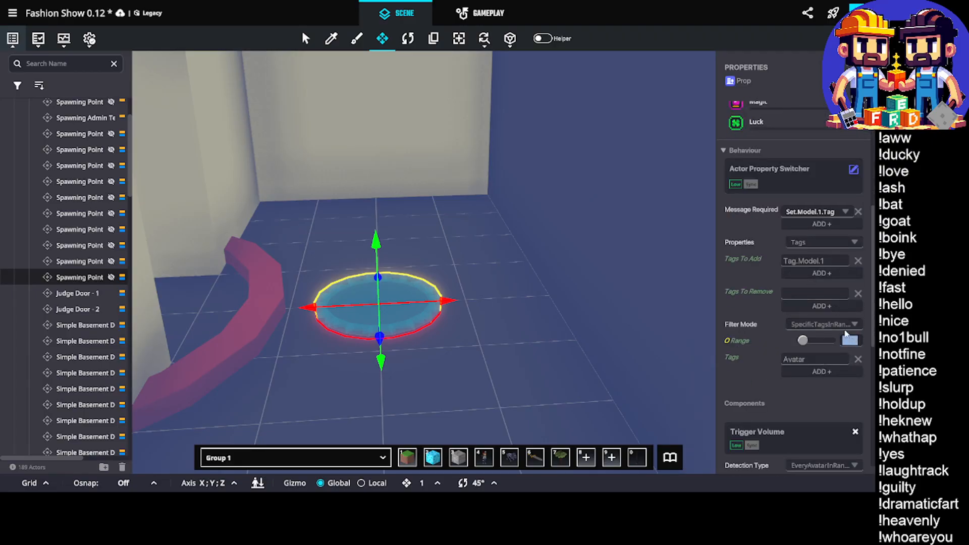
{"action": "type", "text": "3"}
{"action": "mouse_move", "coordinate": [439, 230]}
{"action": "middle_mouse_down"}
{"action": "mouse_move", "coordinate": [464, 245]}
{"action": "mouse_move", "coordinate": [473, 238]}
{"action": "mouse_move", "coordinate": [448, 251]}
{"action": "mouse_move", "coordinate": [443, 238]}
{"action": "mouse_move", "coordinate": [461, 234]}
{"action": "mouse_move", "coordinate": [453, 242]}
{"action": "middle_mouse_up"}
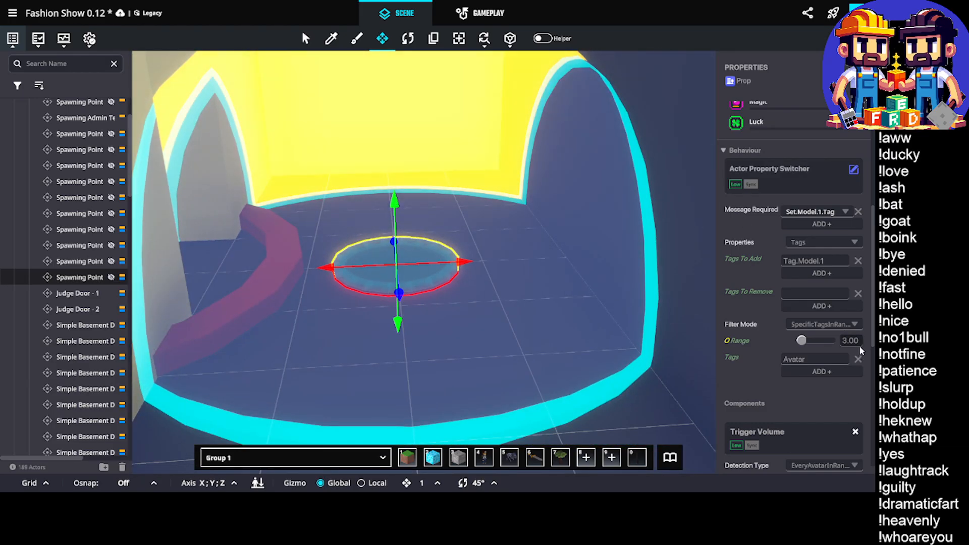
{"action": "left_click", "coordinate": [852, 341]}
{"action": "type", "text": "3.5"}
{"action": "key", "text": "Return"}
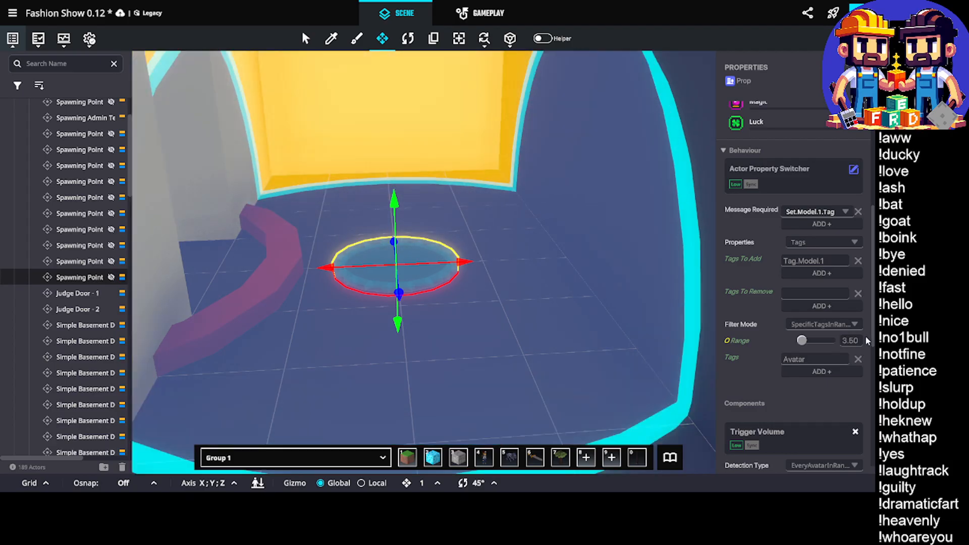
{"action": "middle_click_drag", "start_coordinate": [279, 78], "coordinate": [234, 84]}
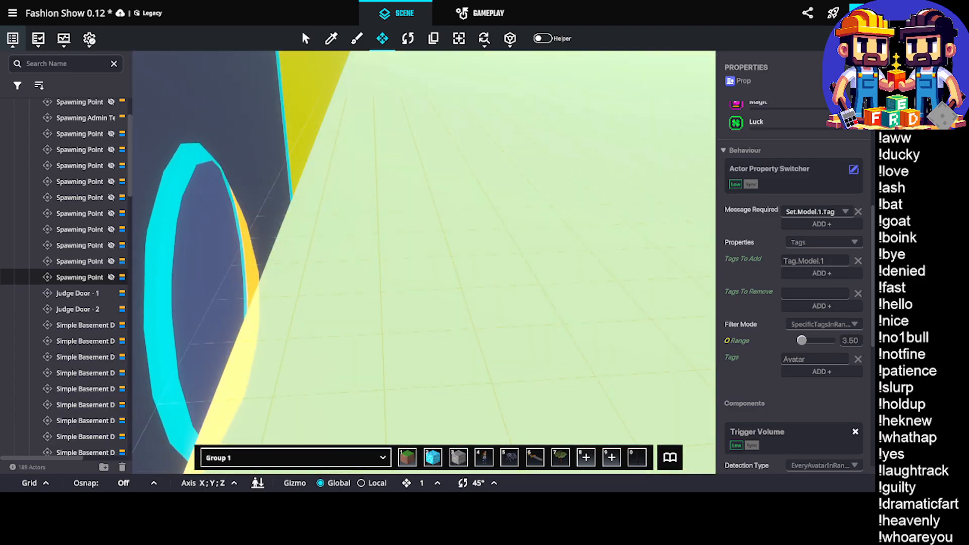
{"action": "middle_click_drag", "start_coordinate": [344, 222], "coordinate": [358, 263]}
Set the Trigger Volume's detection area to 3 along x and 4 along z
{"action": "scroll", "coordinate": [760, 272], "scroll_direction": "down", "scroll_amount": 6}
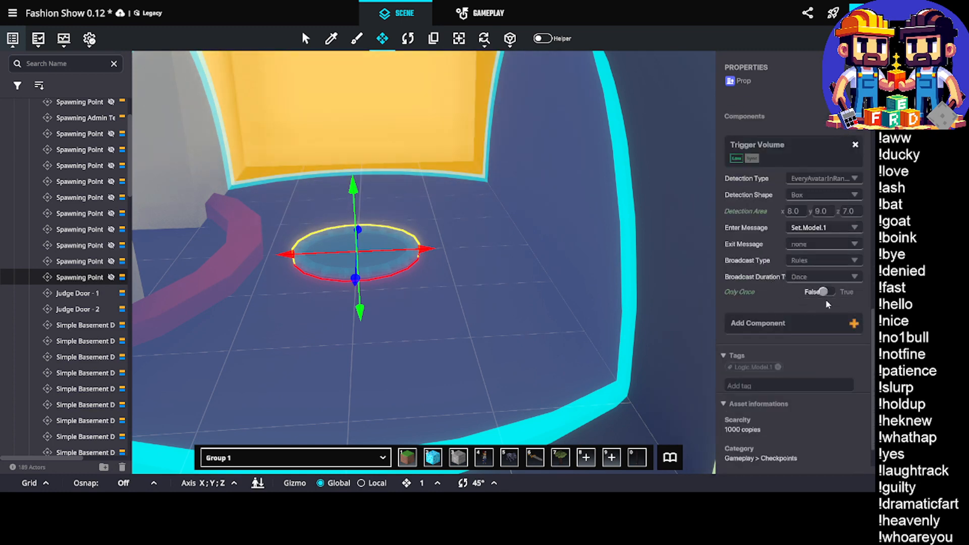
{"action": "left_click", "coordinate": [803, 211]}
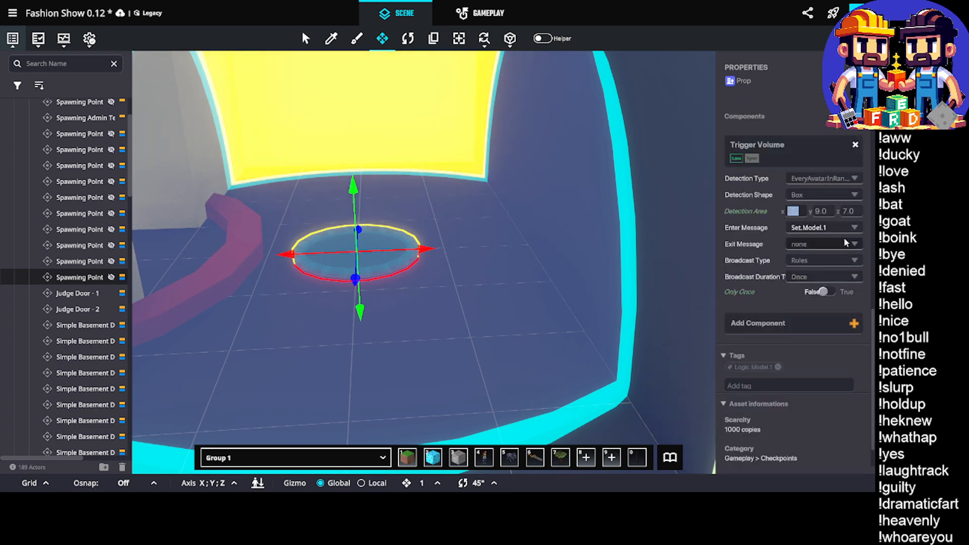
{"action": "type", "text": "3"}
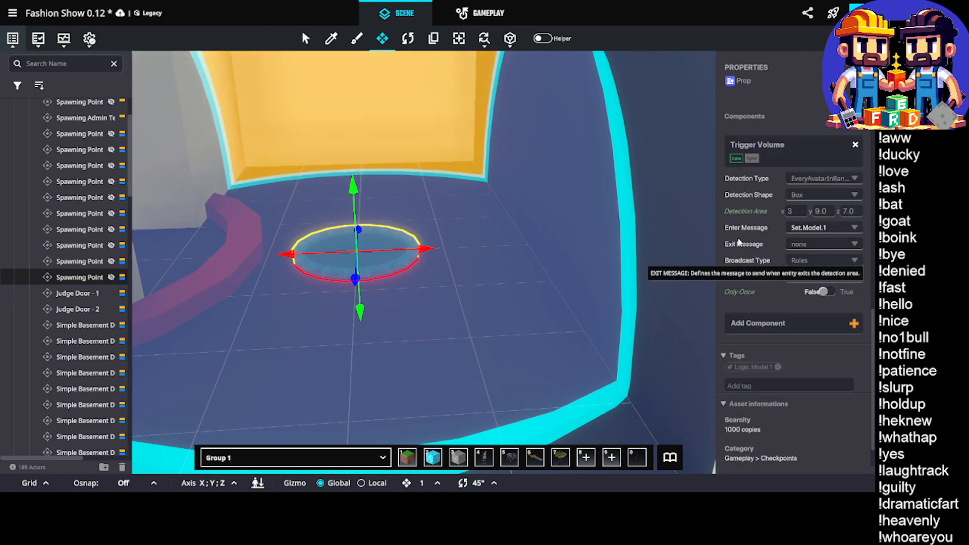
{"action": "left_click", "coordinate": [848, 212]}
{"action": "type", "text": "3"}
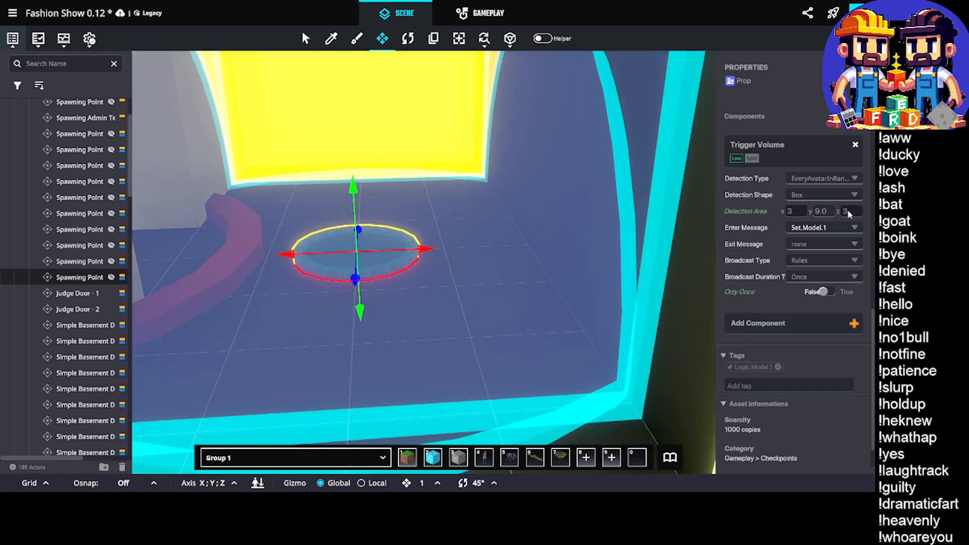
{"action": "left_click", "coordinate": [851, 213]}
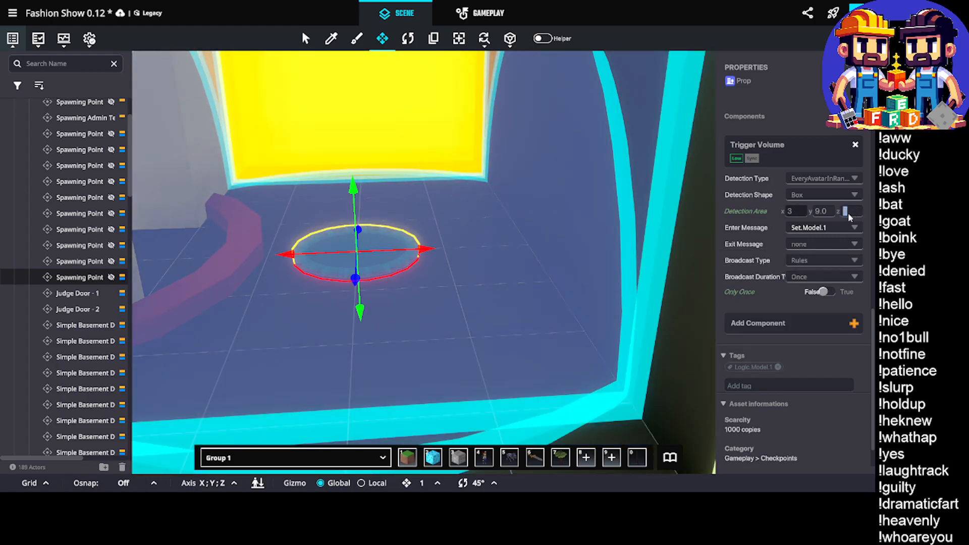
{"action": "type", "text": "4"}
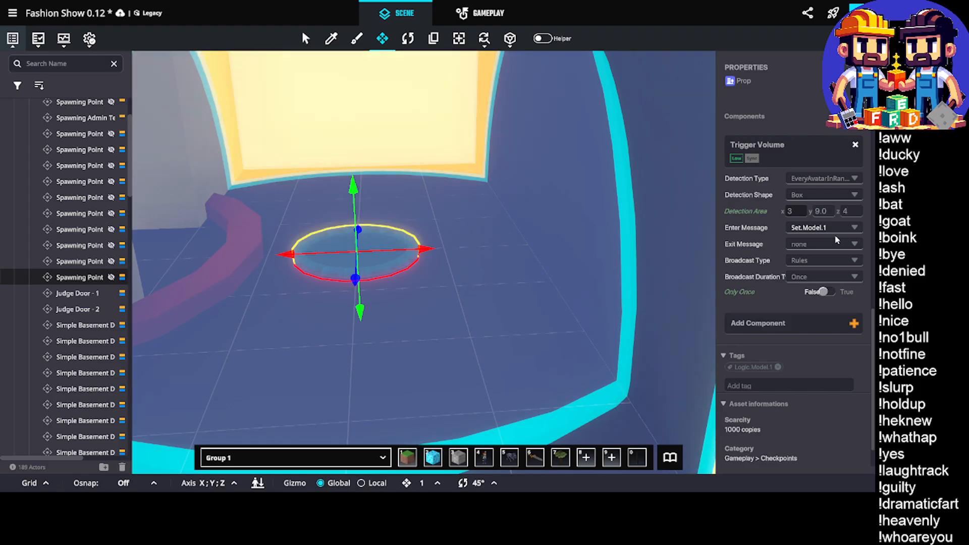
{"action": "scroll", "coordinate": [512, 276], "scroll_direction": "down", "scroll_amount": 3}
{"action": "scroll", "coordinate": [513, 277], "scroll_direction": "up", "scroll_amount": 2}
Check the trigger area against the bay's walls, trying a z size of 3 before restoring it to 4
{"action": "right_click_drag", "start_coordinate": [513, 277], "coordinate": [568, 282]}
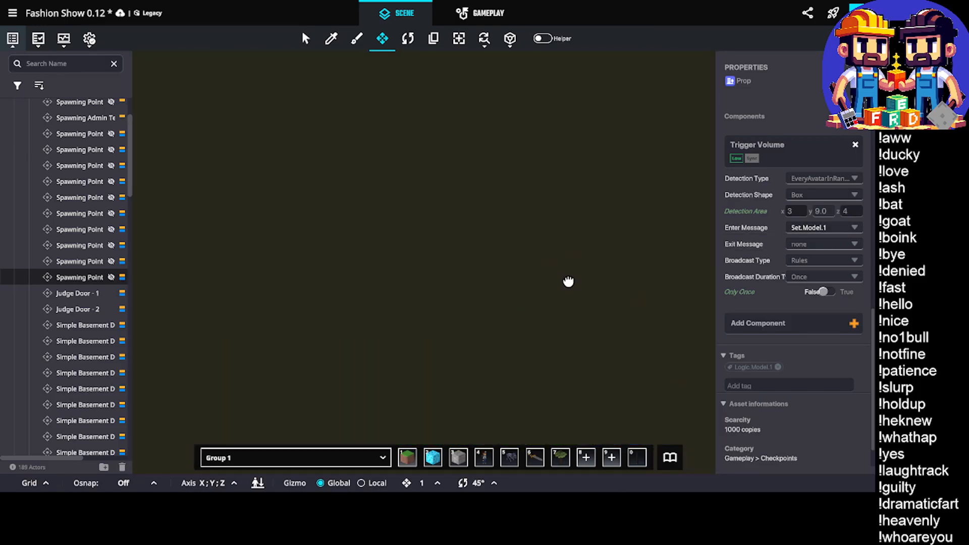
{"action": "scroll", "coordinate": [502, 255], "scroll_direction": "up", "scroll_amount": 3}
{"action": "right_click_drag", "start_coordinate": [502, 255], "coordinate": [521, 257]}
{"action": "right_click_drag", "start_coordinate": [576, 210], "coordinate": [480, 222]}
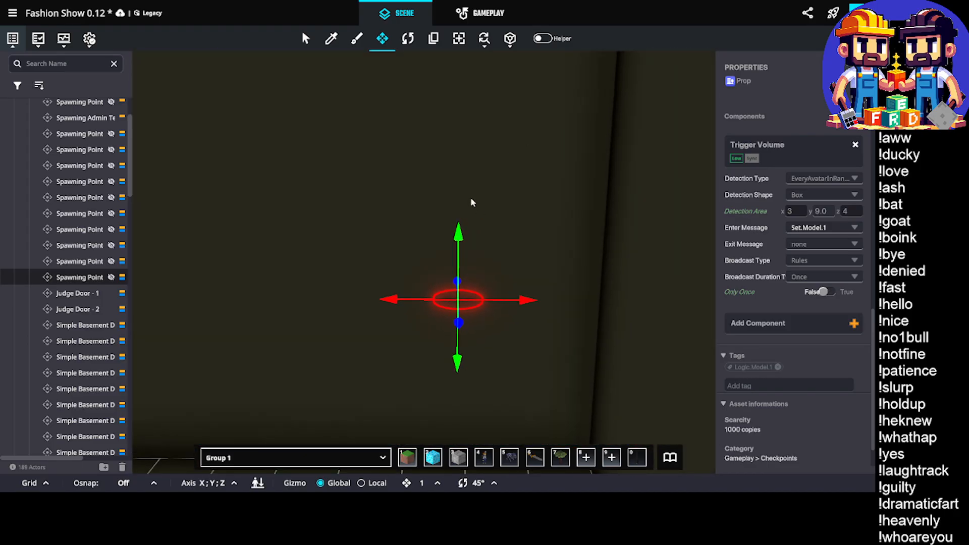
{"action": "scroll", "coordinate": [471, 203], "scroll_direction": "up", "scroll_amount": 5}
{"action": "right_click_drag", "start_coordinate": [267, 222], "coordinate": [334, 262]}
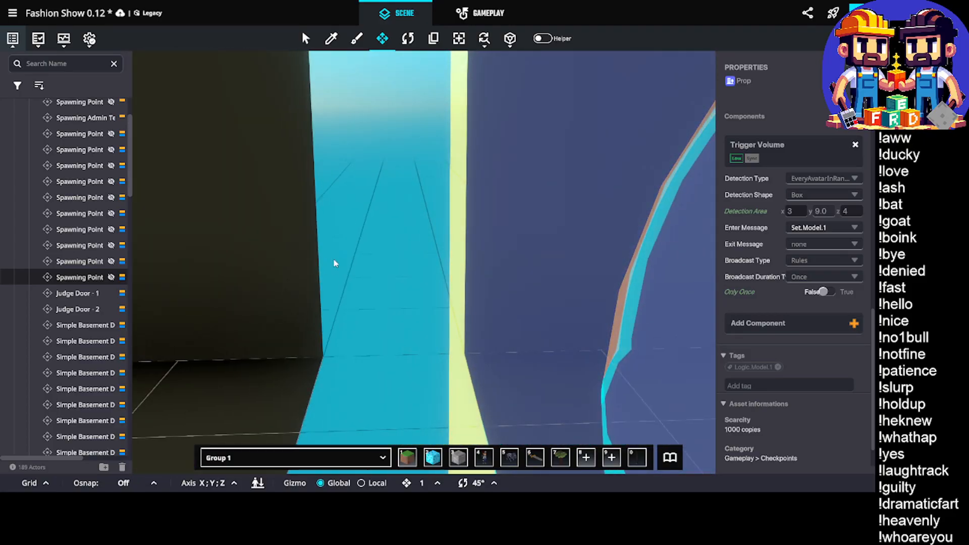
{"action": "left_click", "coordinate": [848, 212]}
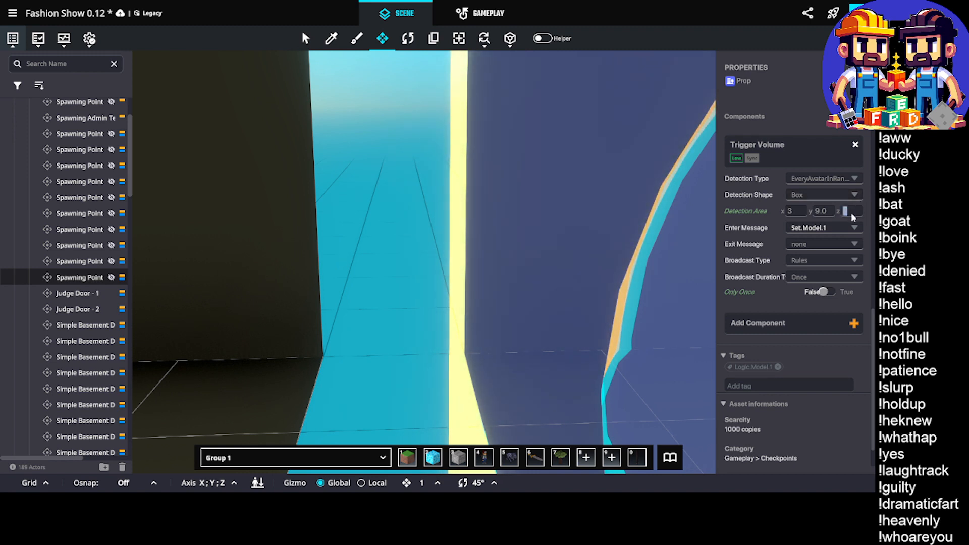
{"action": "type", "text": "3"}
{"action": "left_click", "coordinate": [851, 213]}
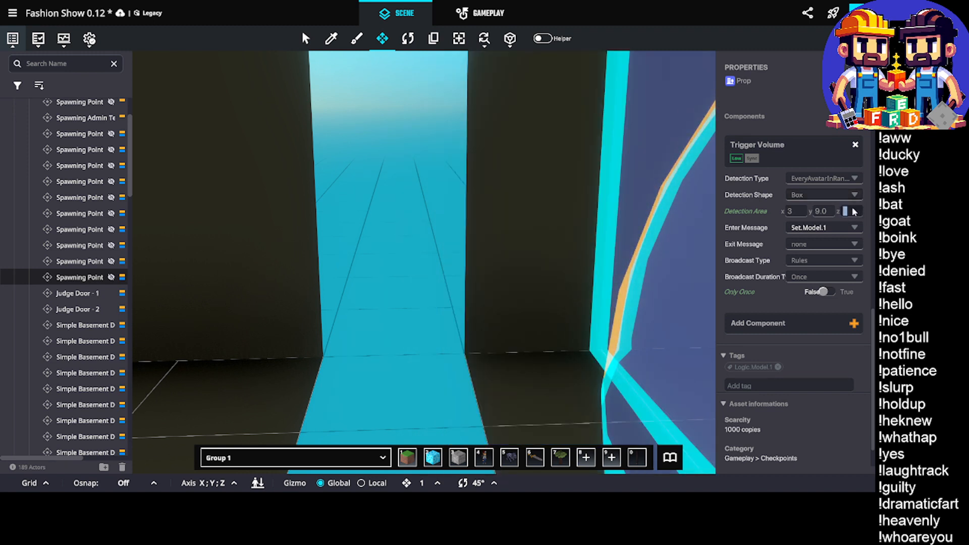
{"action": "type", "text": "4"}
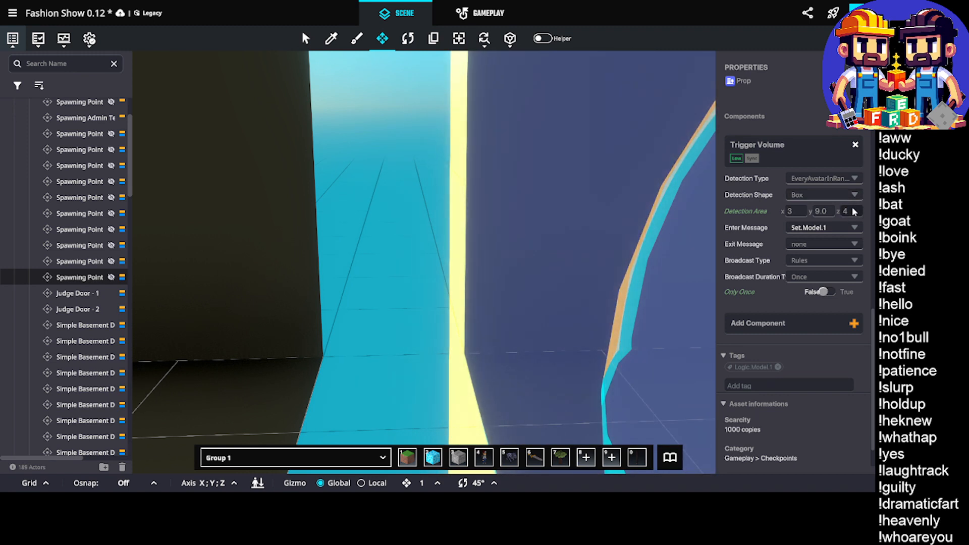
Reduce the Trigger Volume's detection area to 2 along x after checking its extent in the end bay
{"action": "scroll", "coordinate": [497, 245], "scroll_direction": "down", "scroll_amount": 5}
{"action": "middle_click_drag", "start_coordinate": [499, 245], "coordinate": [492, 290]}
{"action": "scroll", "coordinate": [442, 277], "scroll_direction": "up", "scroll_amount": 4}
{"action": "middle_click_drag", "start_coordinate": [272, 315], "coordinate": [442, 294]}
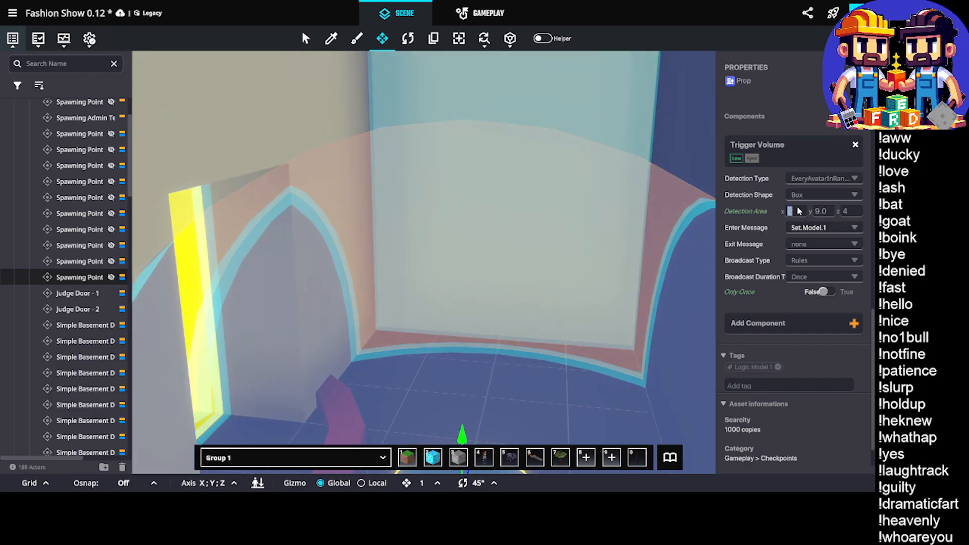
{"action": "left_click", "coordinate": [792, 212]}
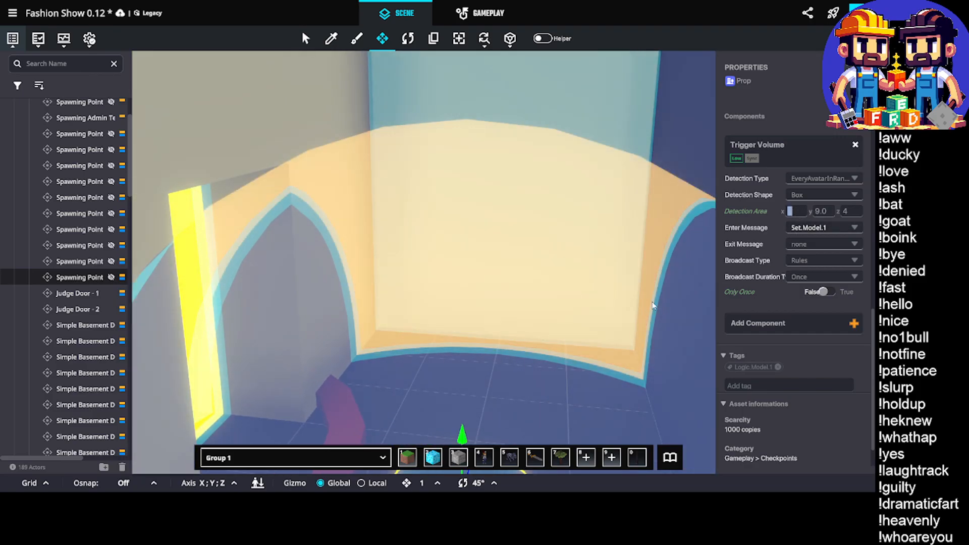
{"action": "type", "text": "2"}
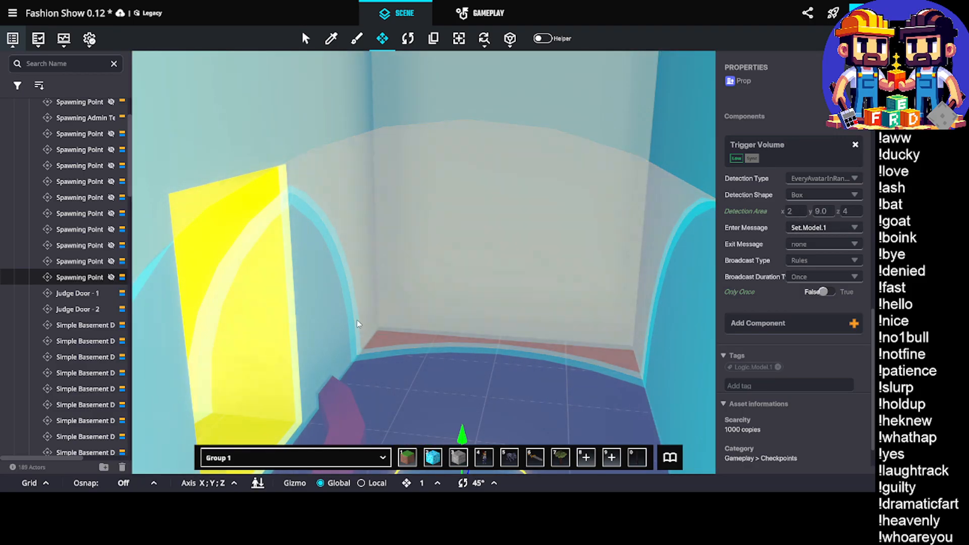
{"action": "right_click_drag", "start_coordinate": [356, 319], "coordinate": [560, 295]}
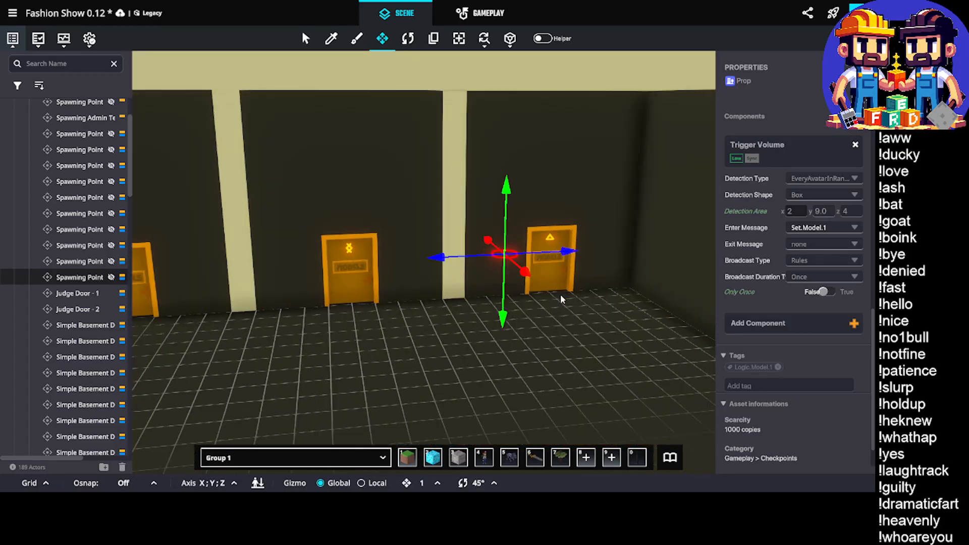
Deselect the spawning point and examine the Models door and the bay behind it
{"action": "left_click", "coordinate": [579, 372]}
{"action": "right_click_drag", "start_coordinate": [580, 372], "coordinate": [452, 308]}
{"action": "scroll", "coordinate": [482, 255], "scroll_direction": "up", "scroll_amount": 3}
{"action": "scroll", "coordinate": [467, 185], "scroll_direction": "up", "scroll_amount": 4}
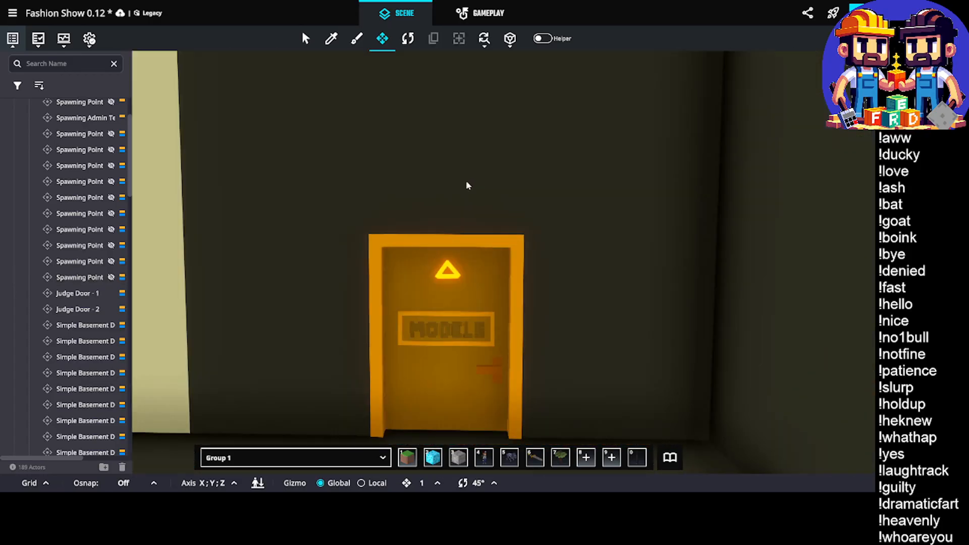
{"action": "scroll", "coordinate": [475, 235], "scroll_direction": "up", "scroll_amount": 5}
{"action": "right_click_drag", "start_coordinate": [479, 279], "coordinate": [433, 285]}
{"action": "scroll", "coordinate": [477, 328], "scroll_direction": "down", "scroll_amount": 4}
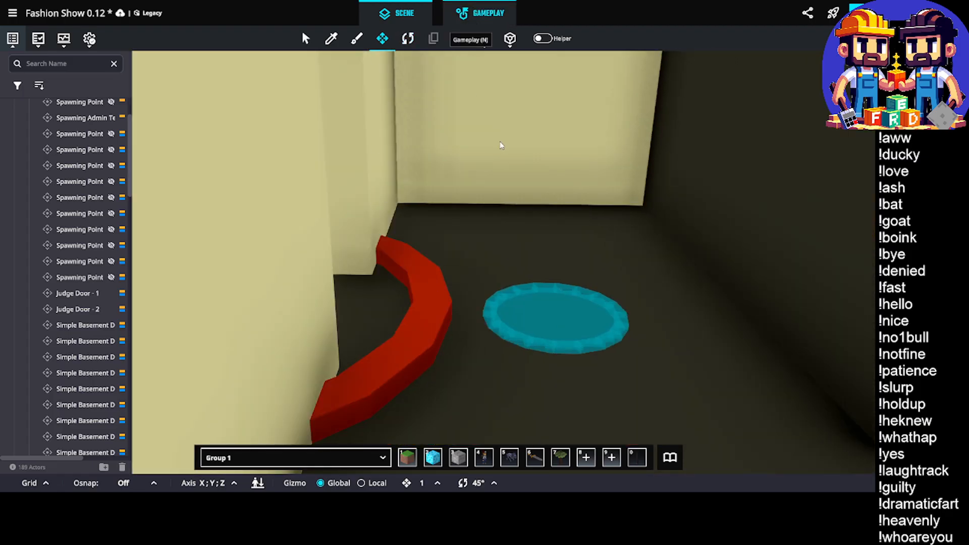
Duplicate the Set Artist 8 group in the game rules and place the copy beside the Set Artist 1 group
{"action": "key", "text": "n"}
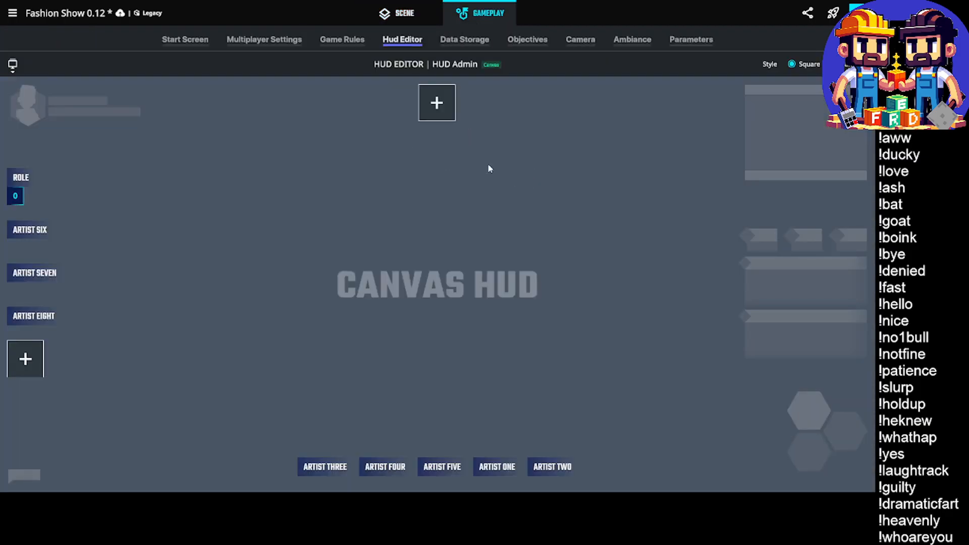
{"action": "left_click", "coordinate": [331, 41]}
{"action": "scroll", "coordinate": [367, 316], "scroll_direction": "down", "scroll_amount": 3}
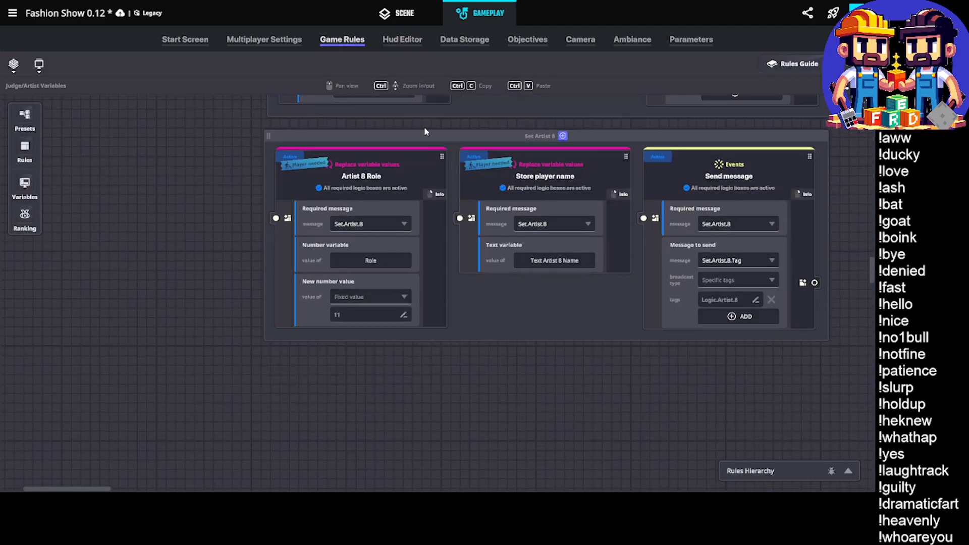
{"action": "left_click", "coordinate": [437, 138]}
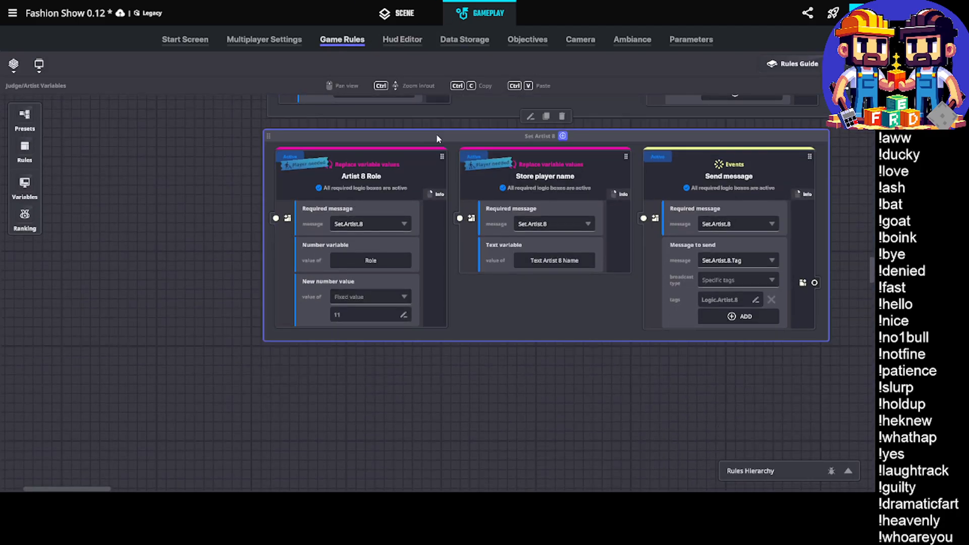
{"action": "left_click", "coordinate": [546, 118]}
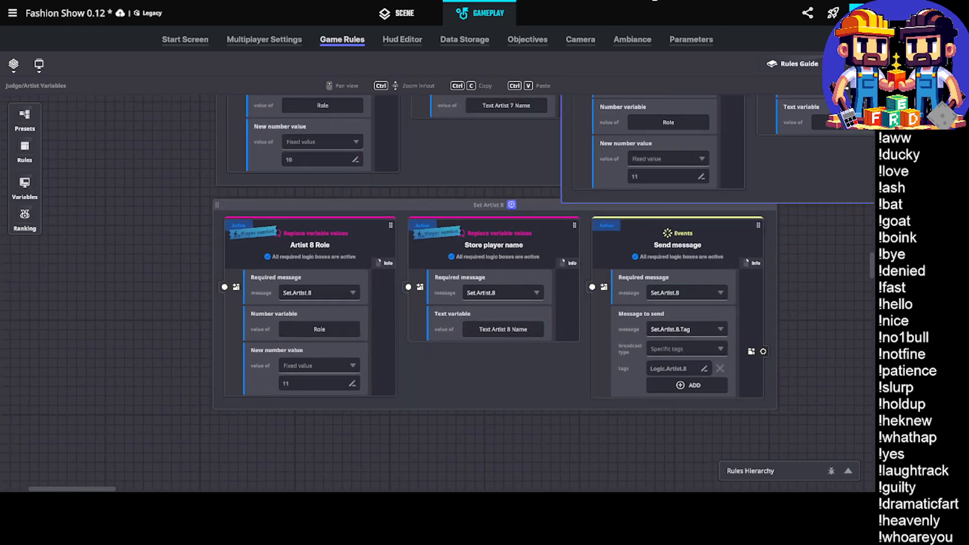
{"action": "left_click_drag", "start_coordinate": [655, 0], "coordinate": [483, 202]}
{"action": "middle_click_drag", "start_coordinate": [422, 301], "coordinate": [638, 231]}
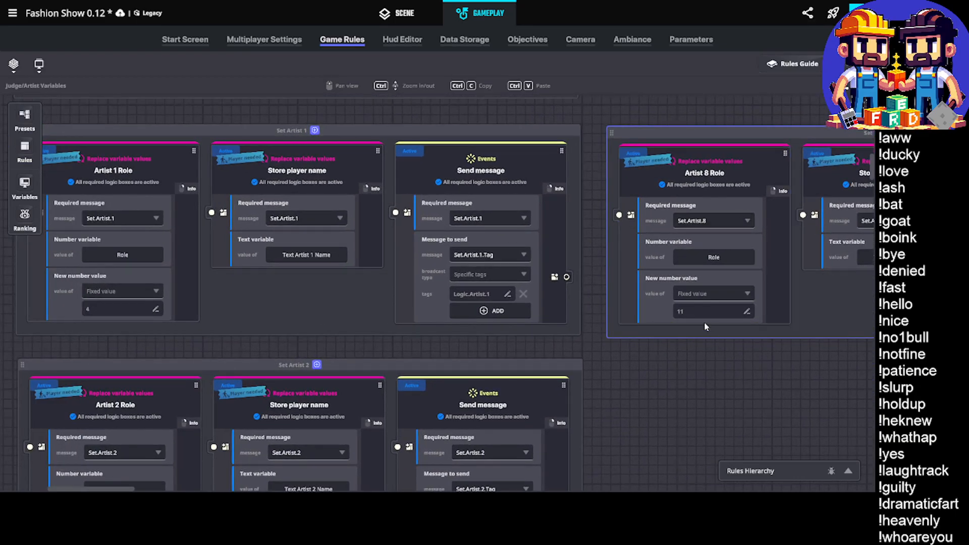
In the copied group's role rule, set the new Role value to 12 and the required message to Set.Model.1
{"action": "left_click", "coordinate": [698, 309]}
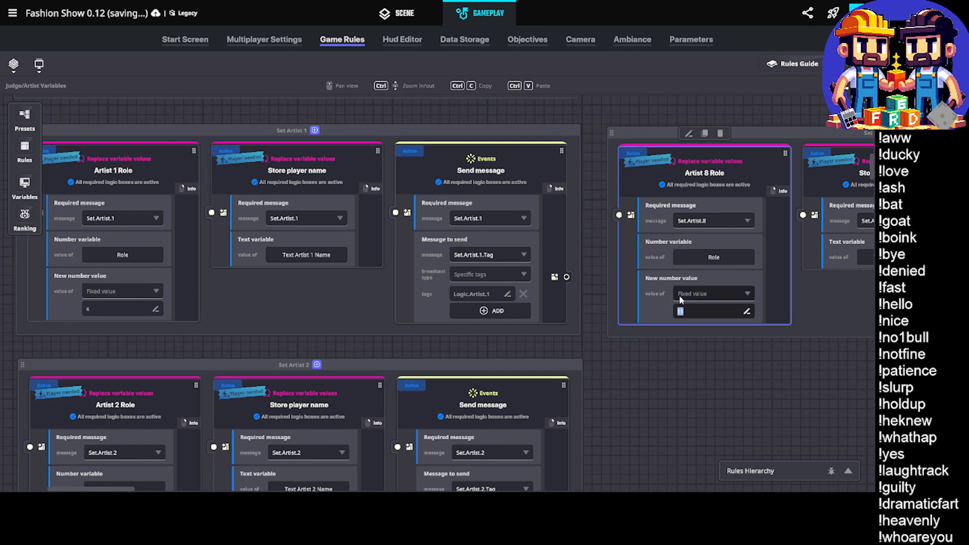
{"action": "type", "text": "12"}
{"action": "key", "text": "Return"}
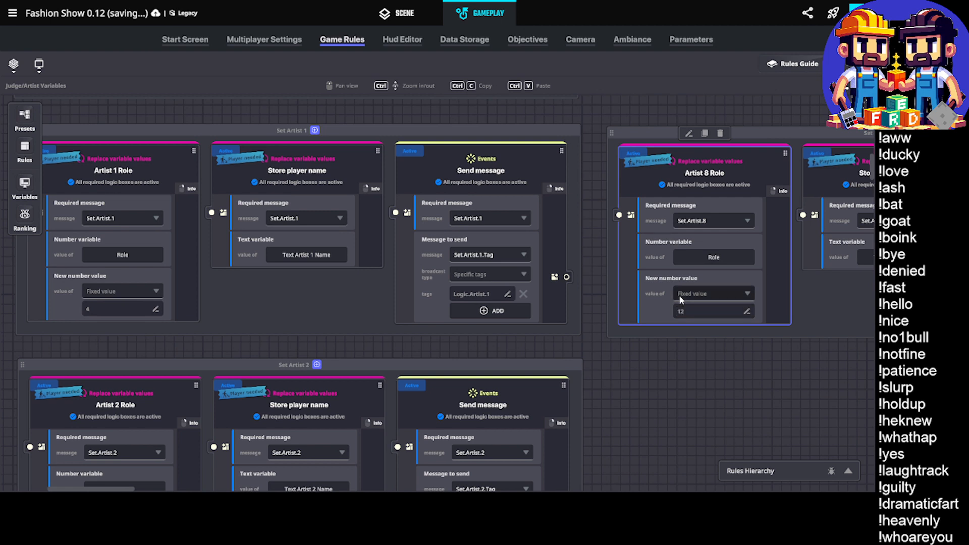
{"action": "left_click", "coordinate": [702, 222]}
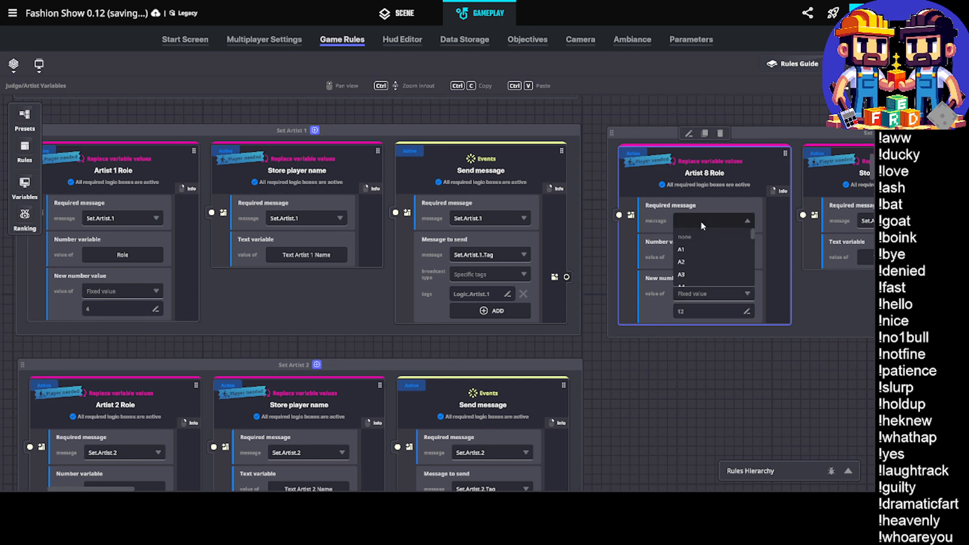
{"action": "type", "text": "Set.Model"}
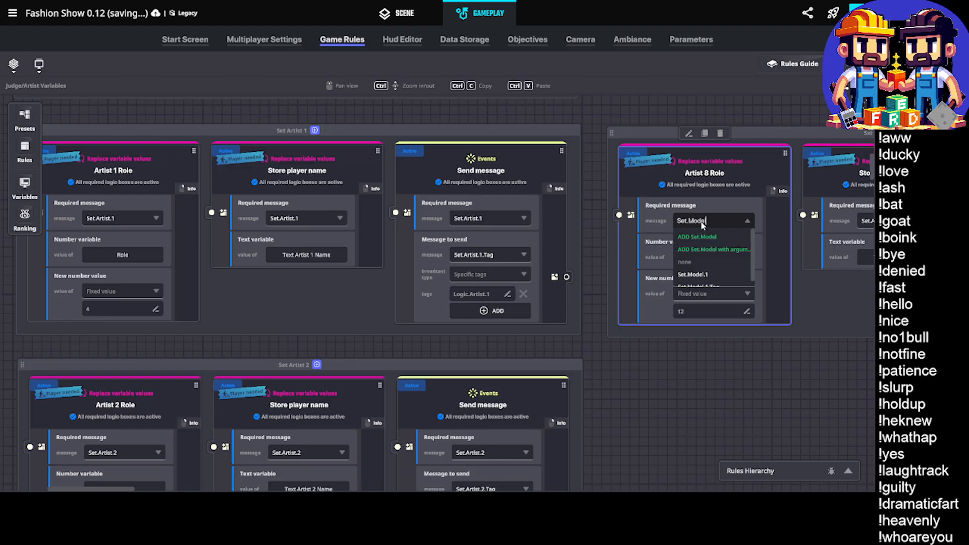
{"action": "type", "text": ".1"}
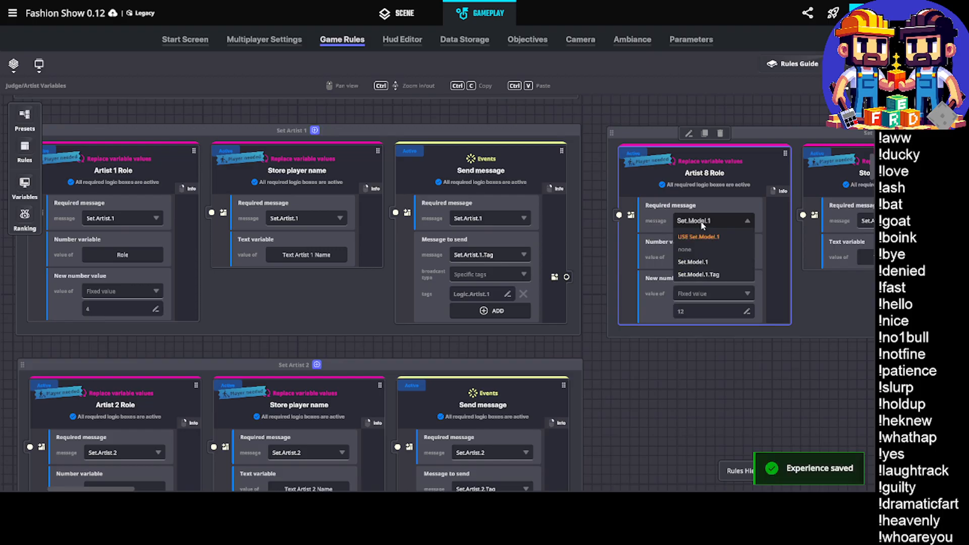
{"action": "left_click", "coordinate": [713, 237]}
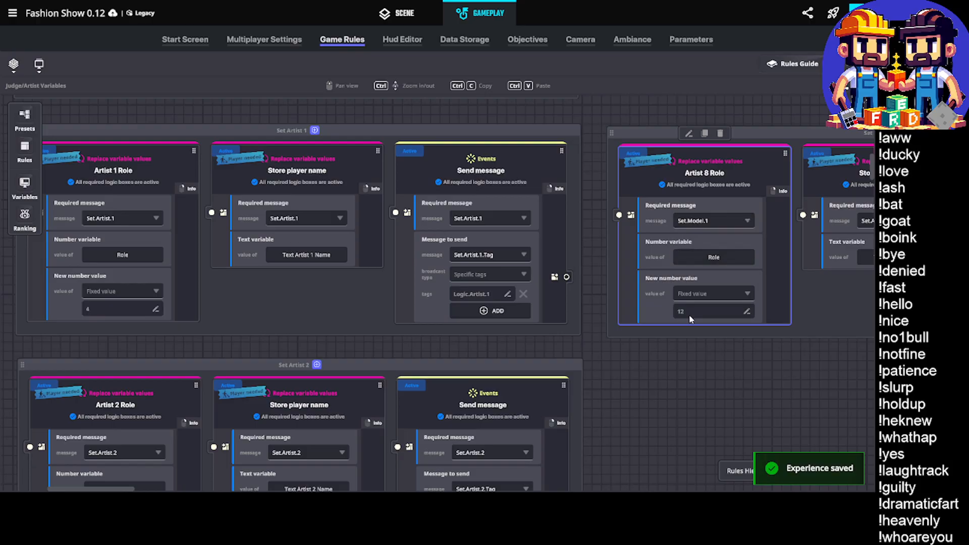
In the copied group's Store player name rule, set the required message to Set.Model.1
{"action": "middle_click_drag", "start_coordinate": [689, 334], "coordinate": [490, 341]}
{"action": "left_click", "coordinate": [697, 233]}
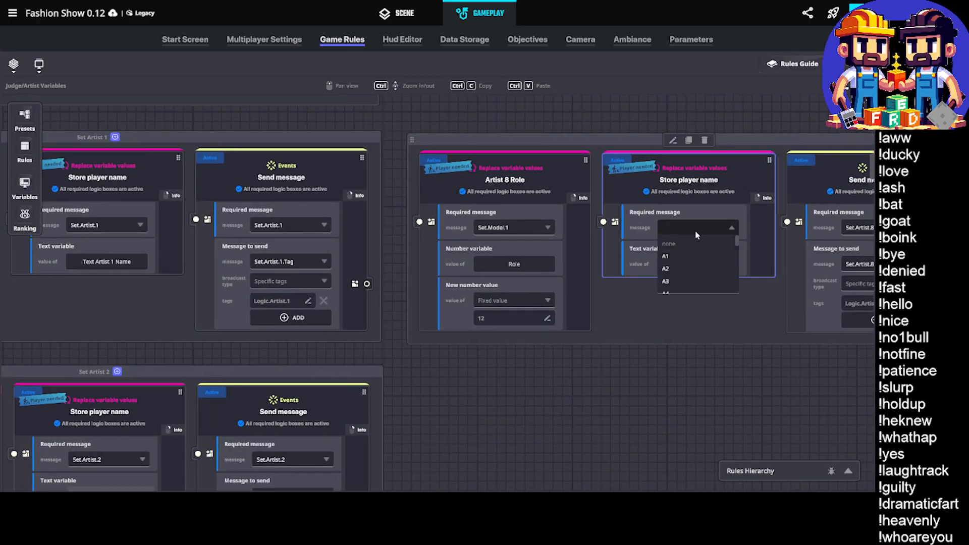
{"action": "type", "text": "Set.Mode"}
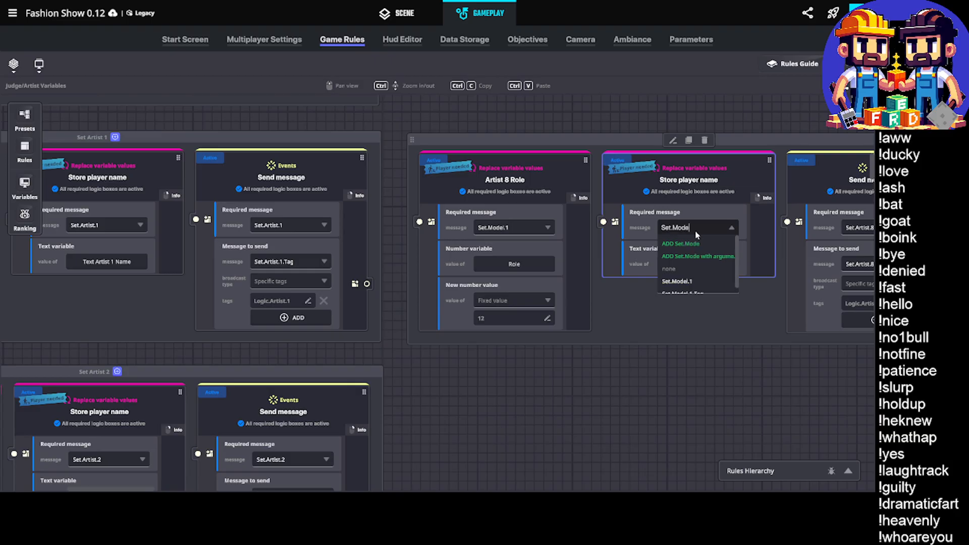
{"action": "type", "text": "l.1"}
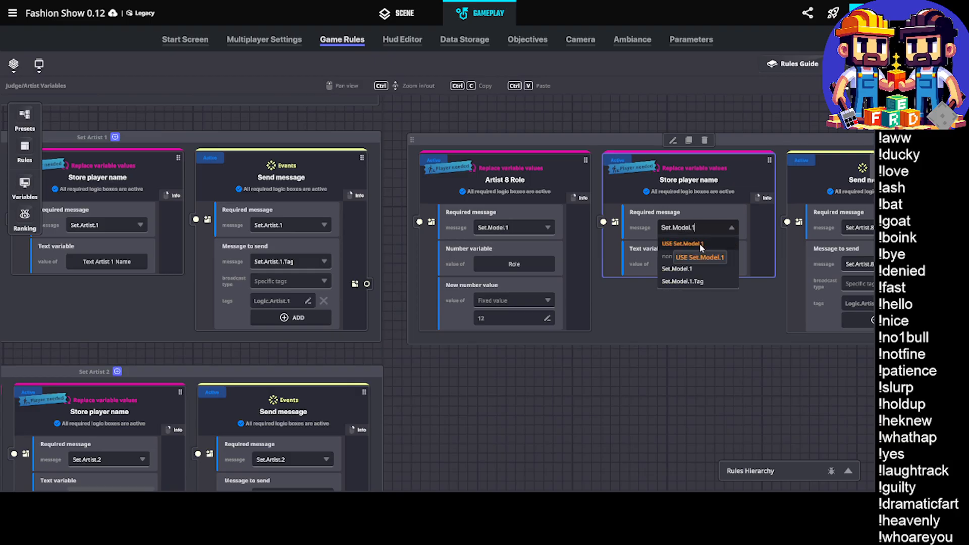
{"action": "left_click", "coordinate": [701, 245]}
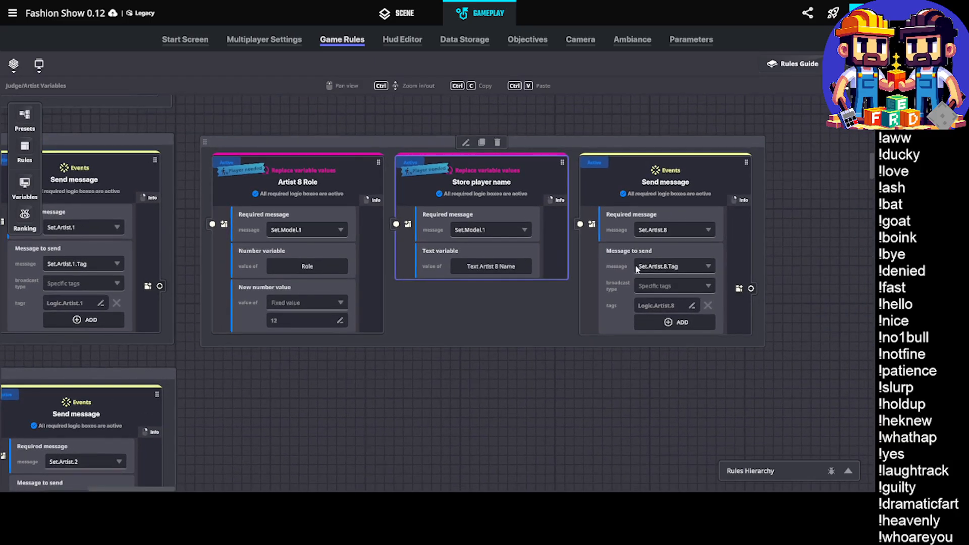
In the copied group's Send message rule, set the required message to Set.Model.1
{"action": "left_click", "coordinate": [675, 229]}
{"action": "type", "text": "S"}
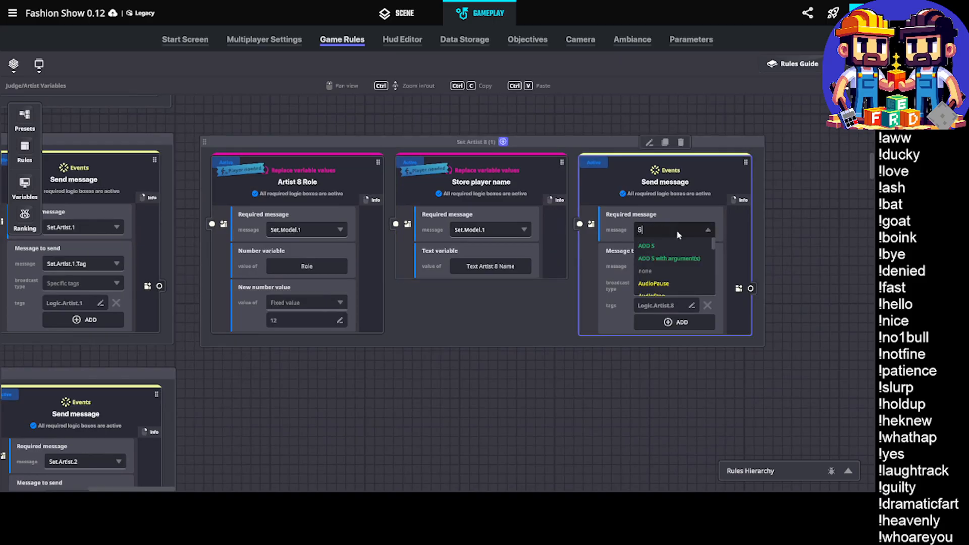
{"action": "type", "text": "et.Mo"}
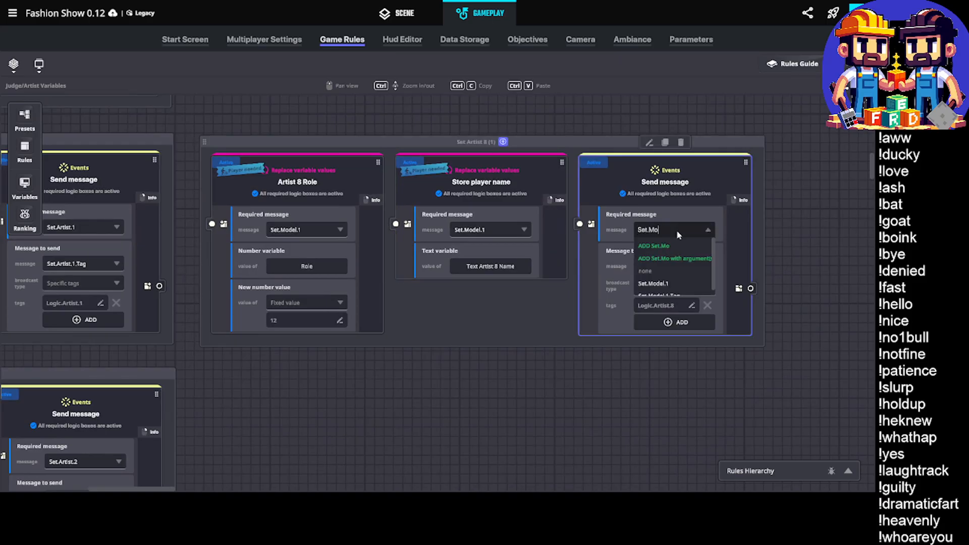
{"action": "type", "text": "del.1"}
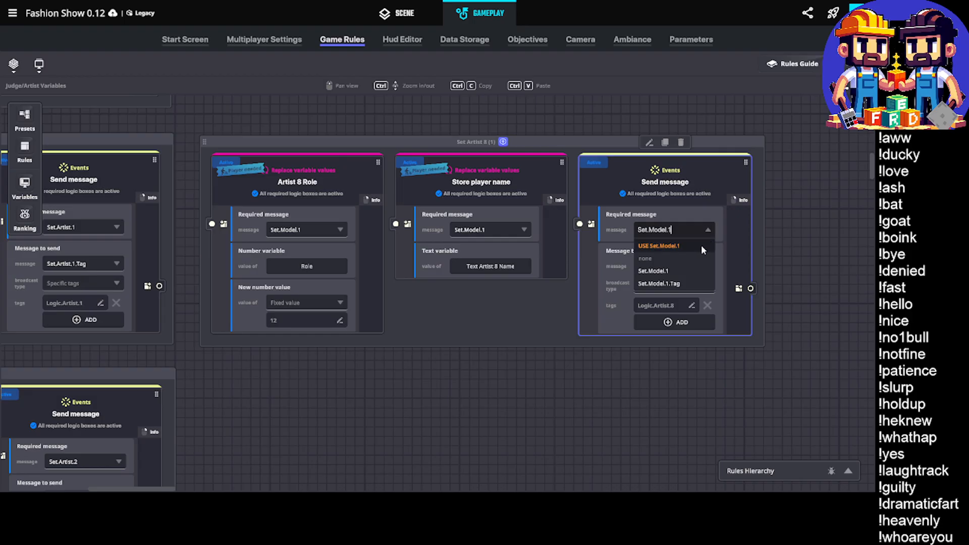
{"action": "left_click", "coordinate": [688, 247]}
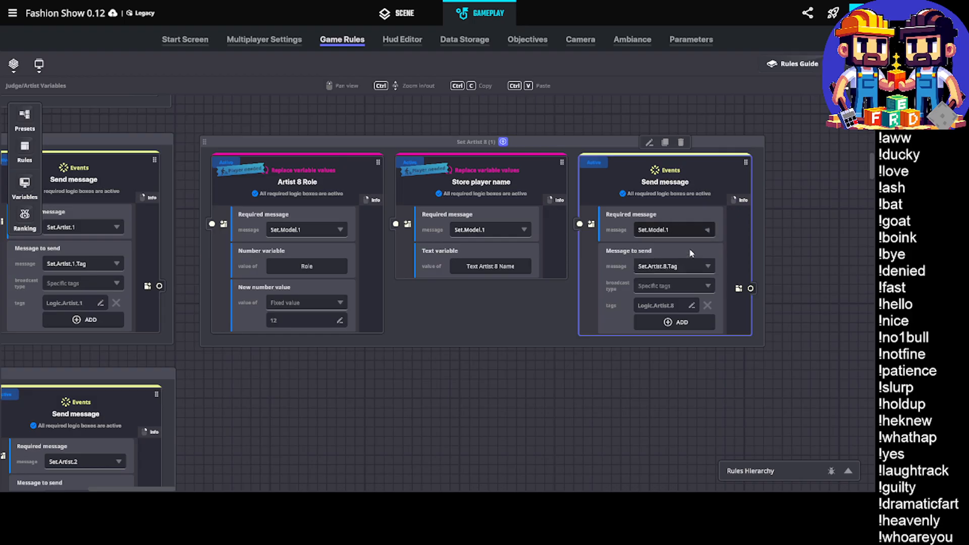
Make the copied Send message rule send Set.Model.1.Tag to the specific tag Logic.Model.1
{"action": "left_click", "coordinate": [670, 267]}
{"action": "type", "text": "S"}
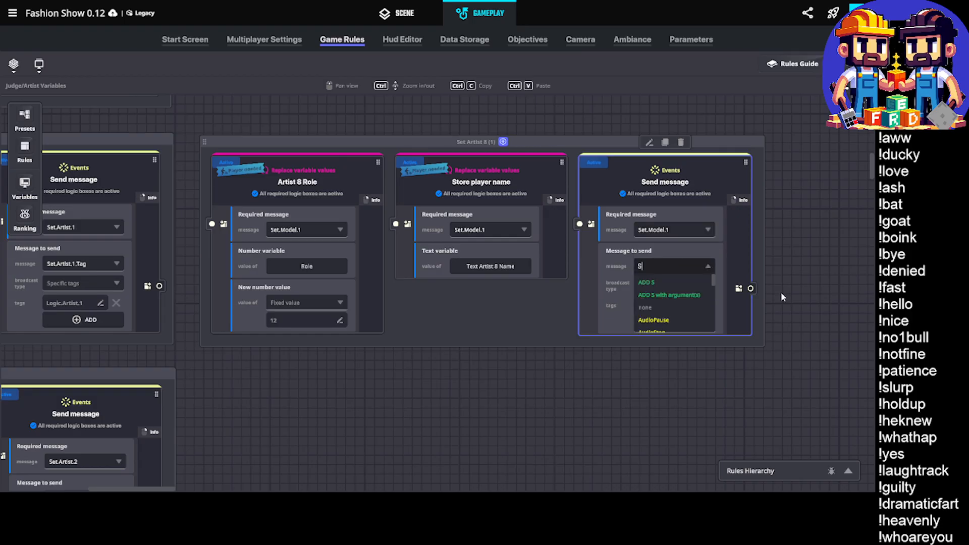
{"action": "type", "text": "et.Model."}
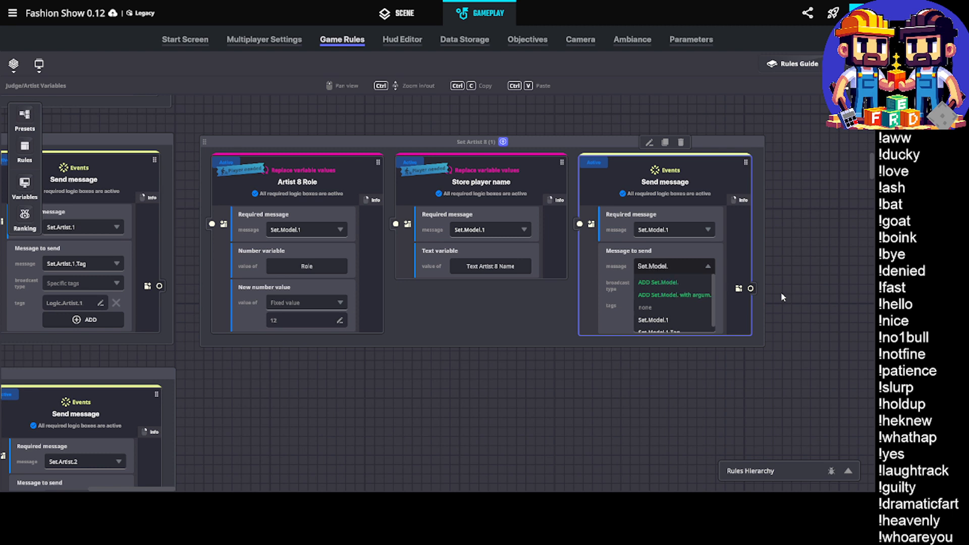
{"action": "type", "text": "1."}
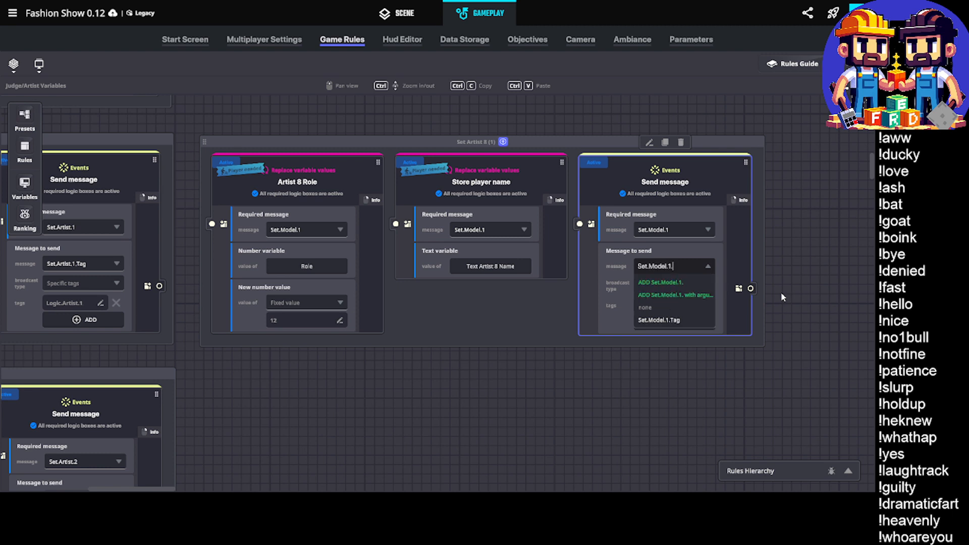
{"action": "left_click", "coordinate": [662, 321]}
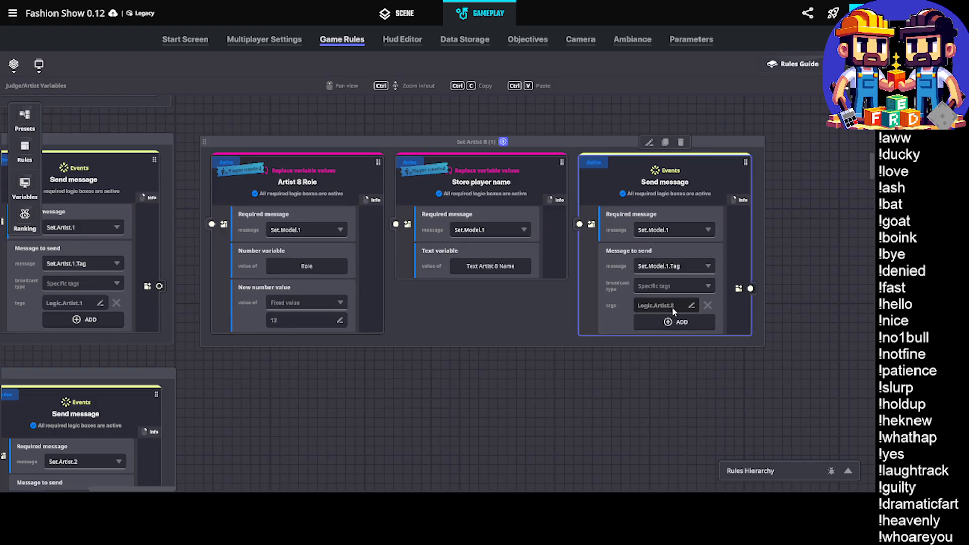
{"action": "double_click", "coordinate": [662, 306]}
{"action": "type", "text": "Model"}
{"action": "key", "text": "Return"}
Create a global text variable named Text Model 1 Name and assign it in the copied group's Store player name rule
{"action": "left_click_drag", "start_coordinate": [432, 380], "coordinate": [453, 377]}
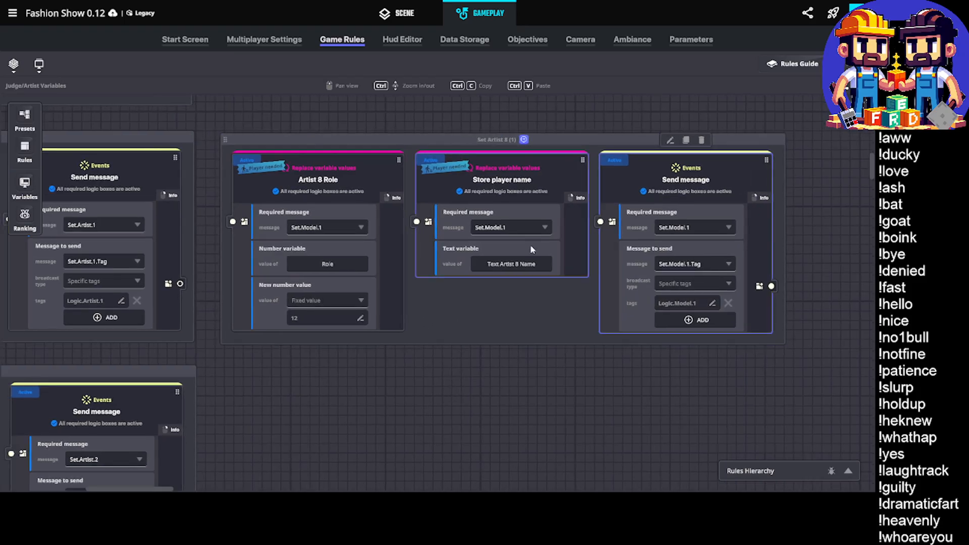
{"action": "left_click", "coordinate": [525, 264]}
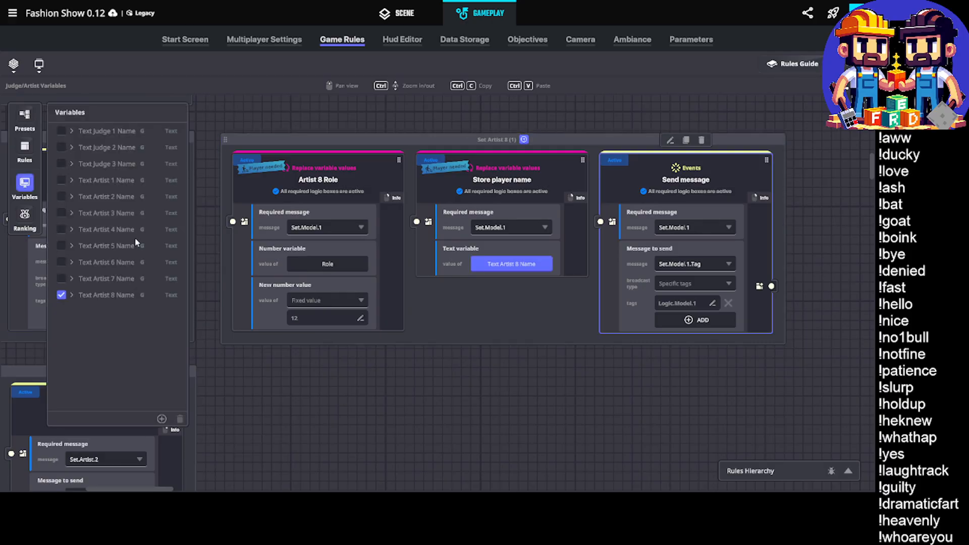
{"action": "left_click", "coordinate": [161, 419]}
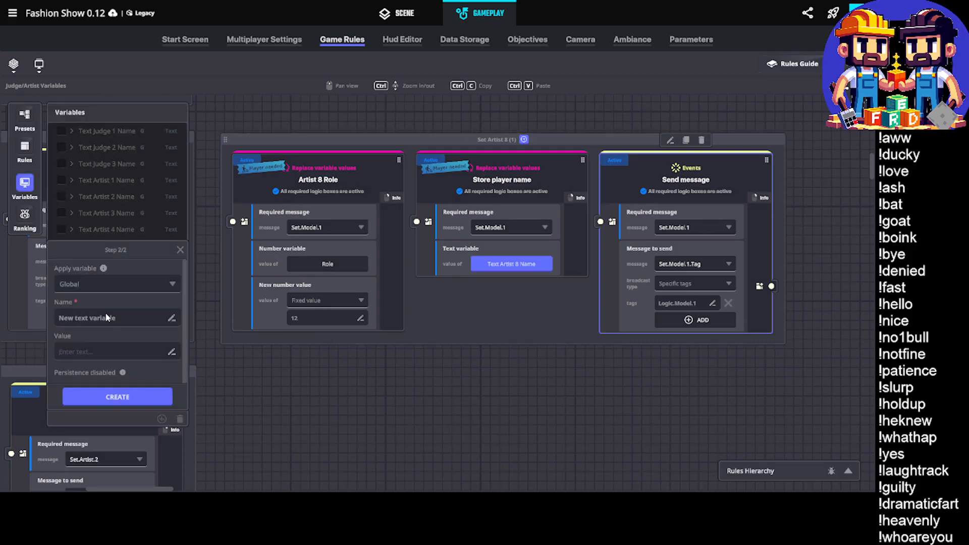
{"action": "left_click", "coordinate": [123, 319]}
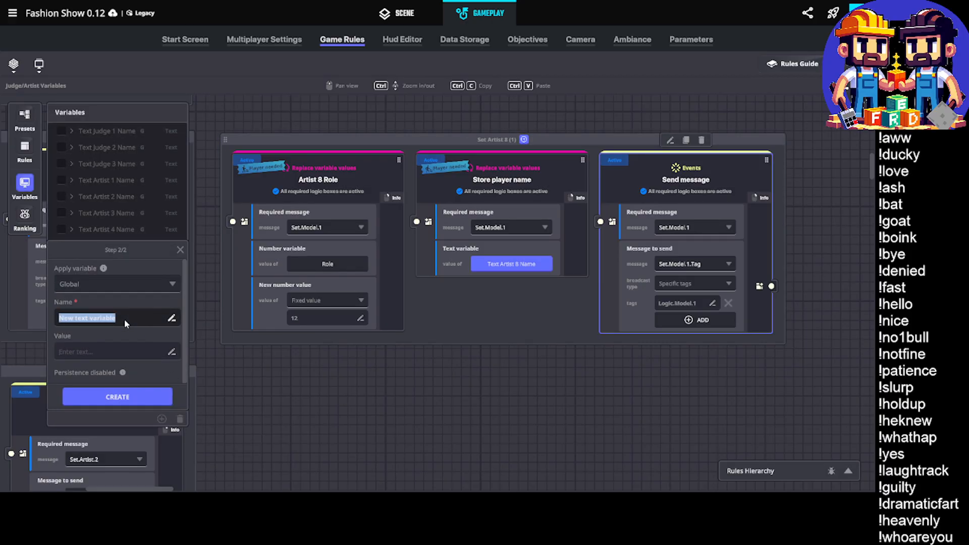
{"action": "type", "text": "Text Model 1 Name"}
{"action": "left_click", "coordinate": [138, 397]}
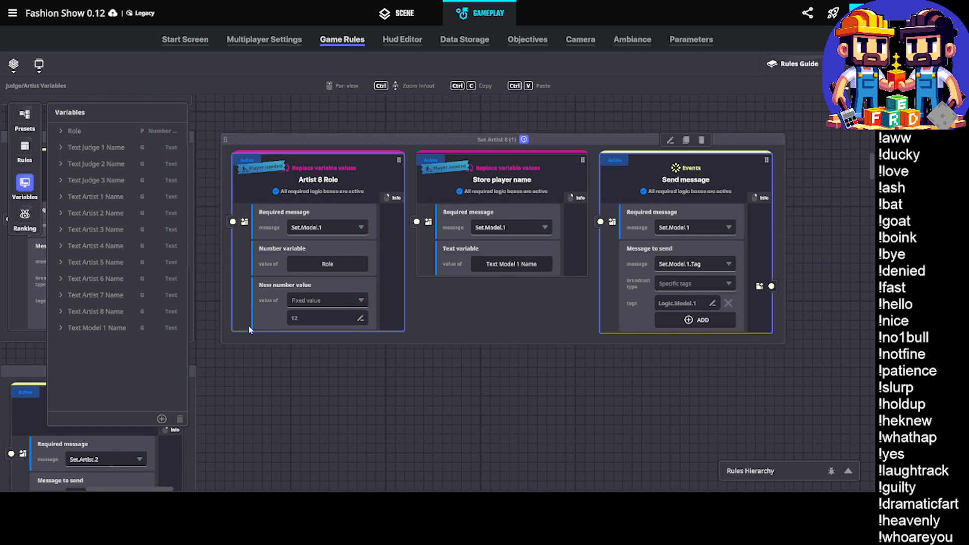
{"action": "left_click", "coordinate": [24, 184]}
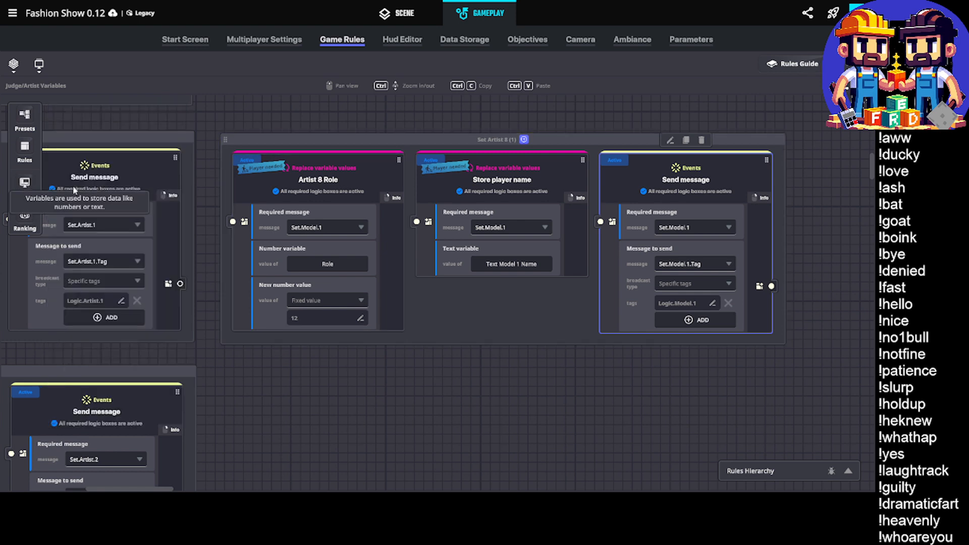
Add a large No Icon widget named Model One below the Artist Eight widget in the HUD Admin canvas
{"action": "left_click", "coordinate": [399, 43]}
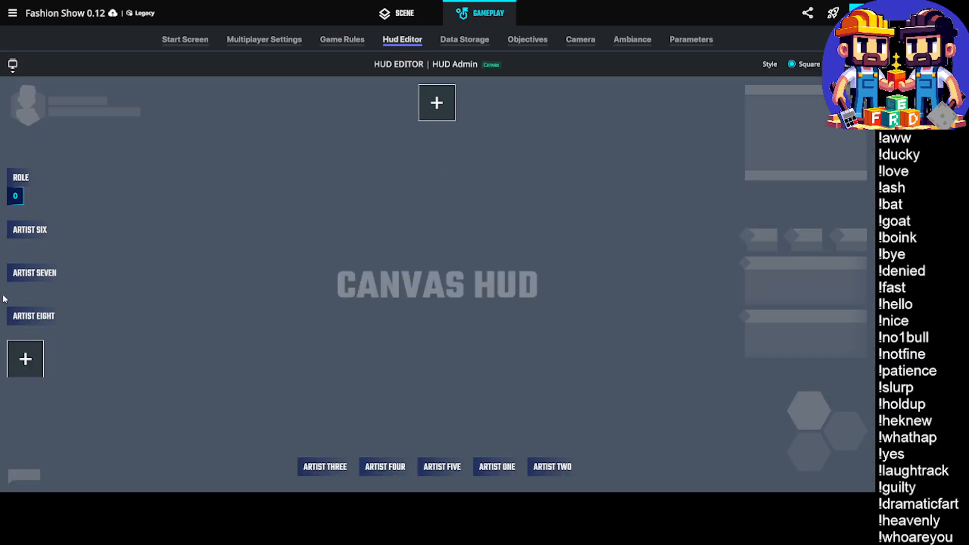
{"action": "left_click", "coordinate": [25, 360]}
{"action": "left_click", "coordinate": [480, 199]}
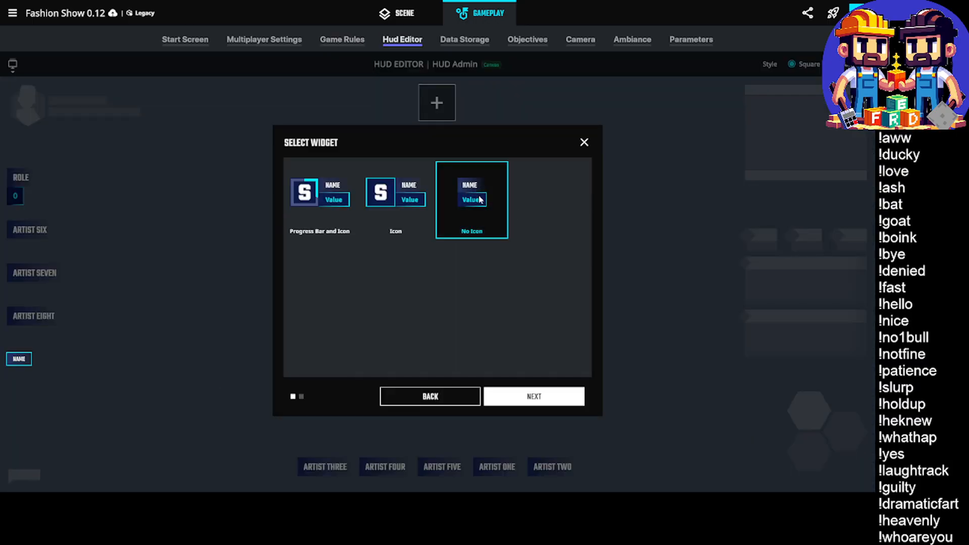
{"action": "left_click", "coordinate": [539, 396]}
{"action": "left_click", "coordinate": [458, 244]}
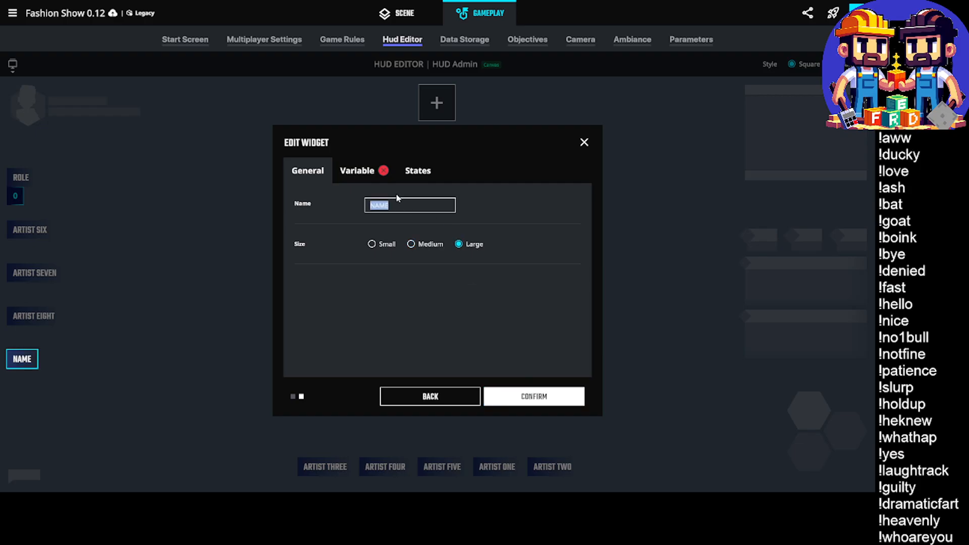
{"action": "type", "text": "Model One"}
Link the Model One widget to the Text Model 1 Name variable and confirm the widget
{"action": "left_click", "coordinate": [357, 171]}
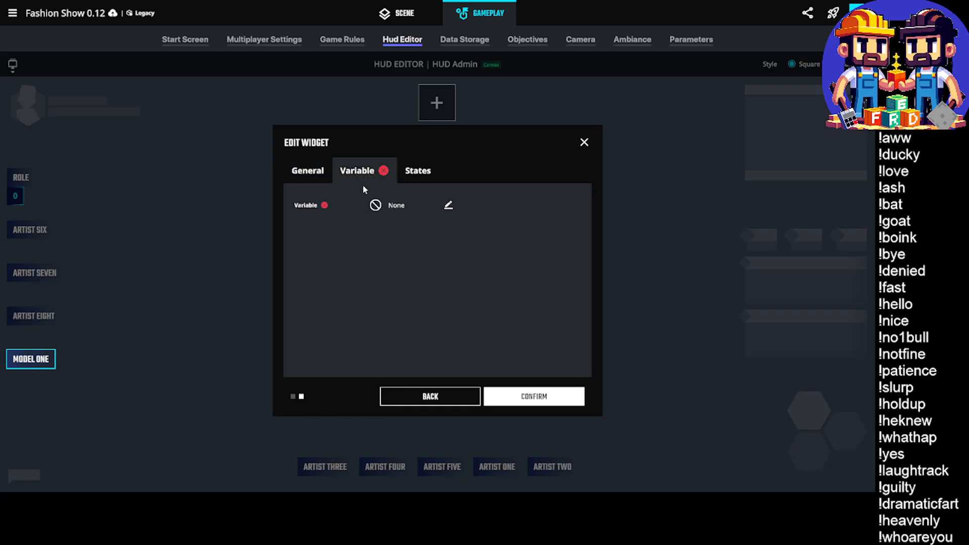
{"action": "left_click", "coordinate": [396, 205]}
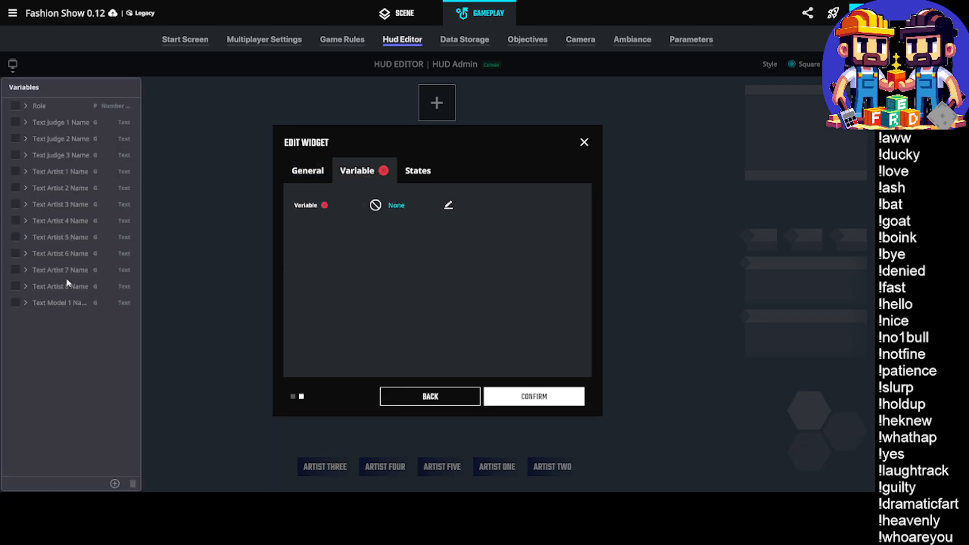
{"action": "left_click", "coordinate": [19, 302]}
{"action": "left_click", "coordinate": [527, 397]}
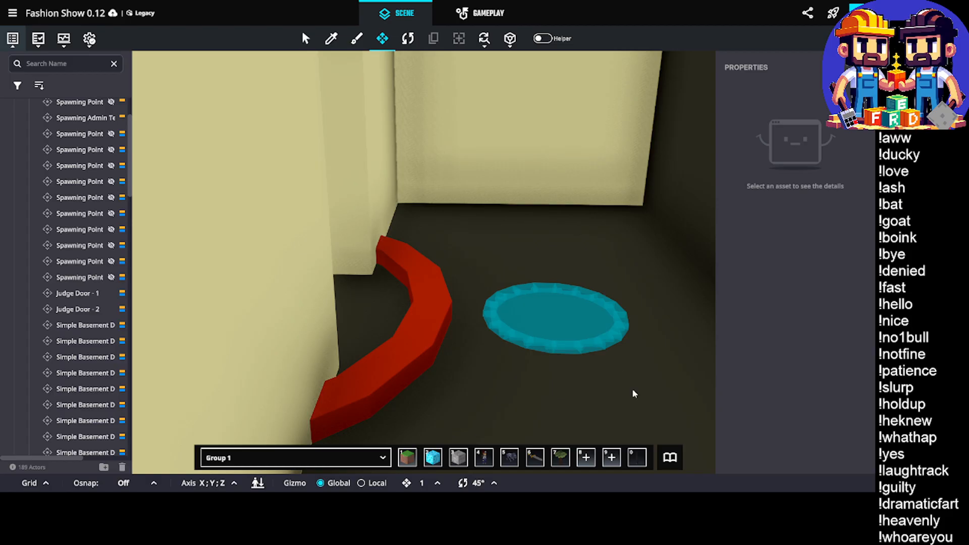
Save the experience from the scene view
{"action": "middle_click_drag", "start_coordinate": [394, 304], "coordinate": [417, 307]}
{"action": "key", "text": "ctrl+s"}
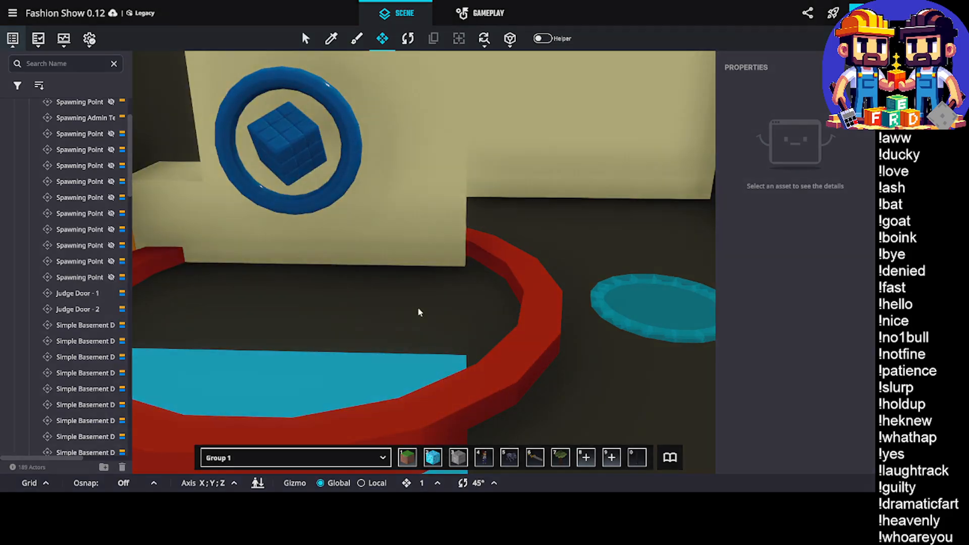
{"action": "left_click", "coordinate": [477, 277]}
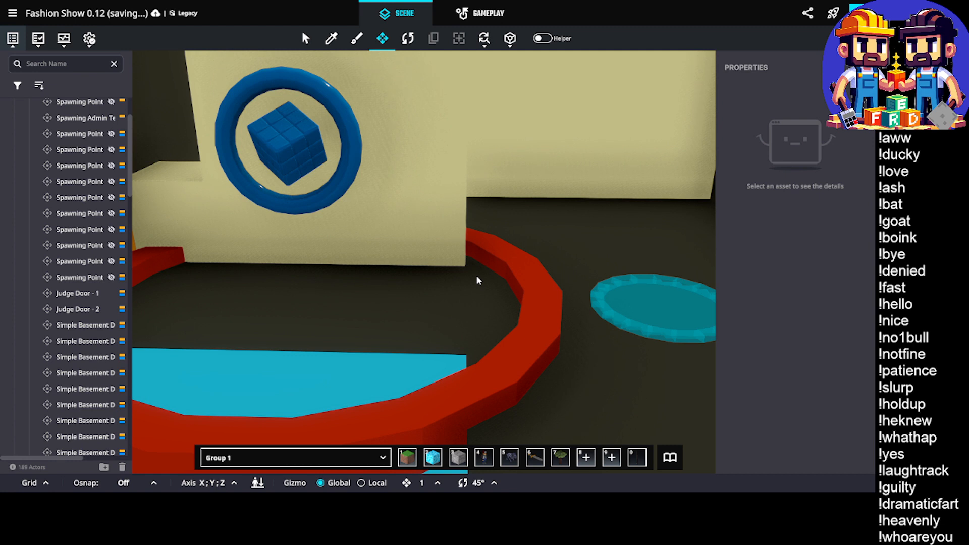
Replace Artist Eight with Model One in the name of the end bay's Simple Basement Door
{"action": "left_click", "coordinate": [655, 281]}
{"action": "middle_click_drag", "start_coordinate": [399, 216], "coordinate": [441, 219]}
{"action": "left_click", "coordinate": [289, 205]}
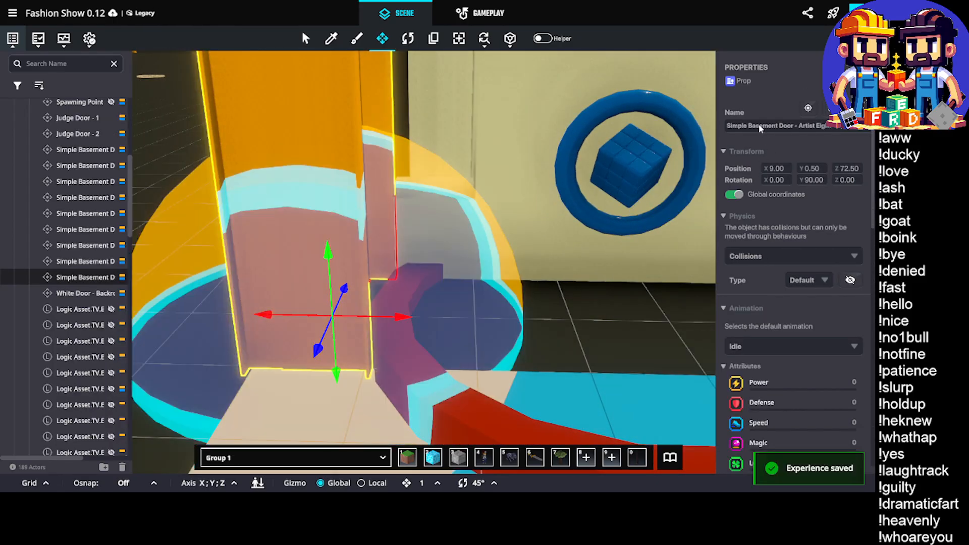
{"action": "double_click", "coordinate": [807, 125]}
{"action": "type", "text": "Mo"}
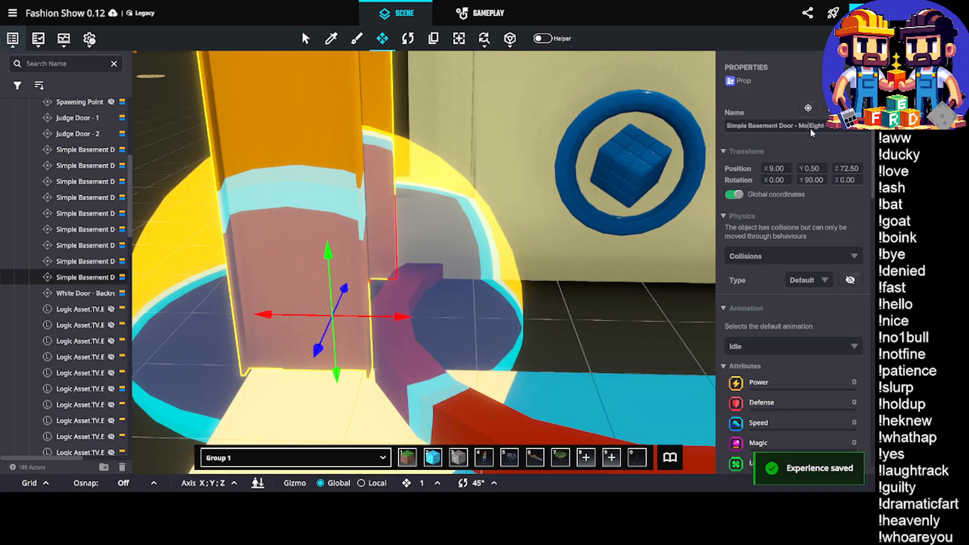
{"action": "type", "text": "del"}
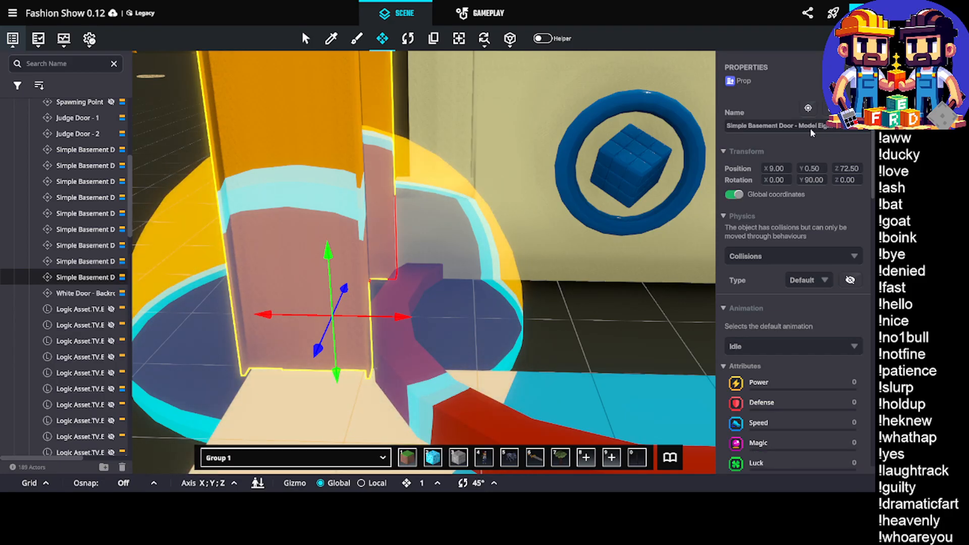
{"action": "key", "text": "Delete"}
{"action": "key", "text": "Delete"}
{"action": "key", "text": "Delete"}
{"action": "key", "text": "Delete"}
{"action": "key", "text": "Delete"}
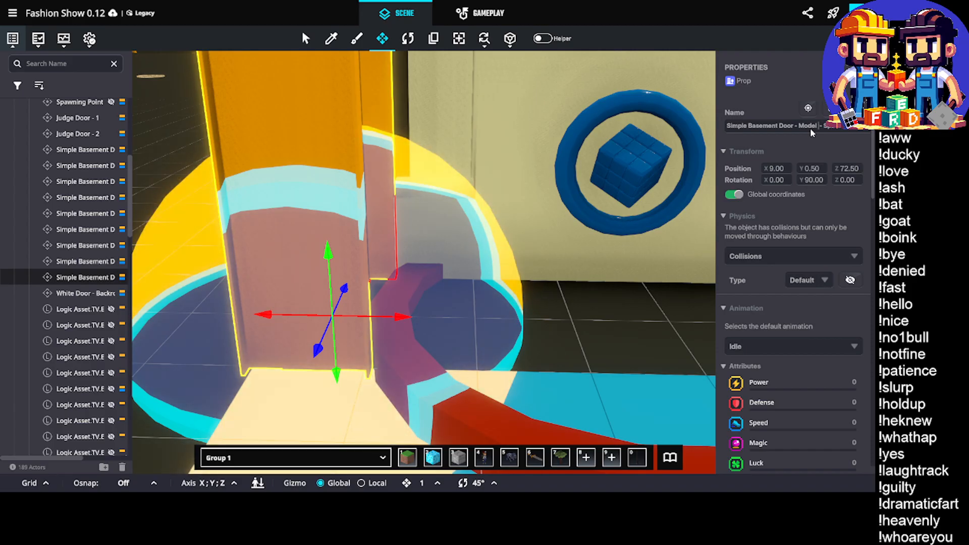
{"action": "type", "text": "On"}
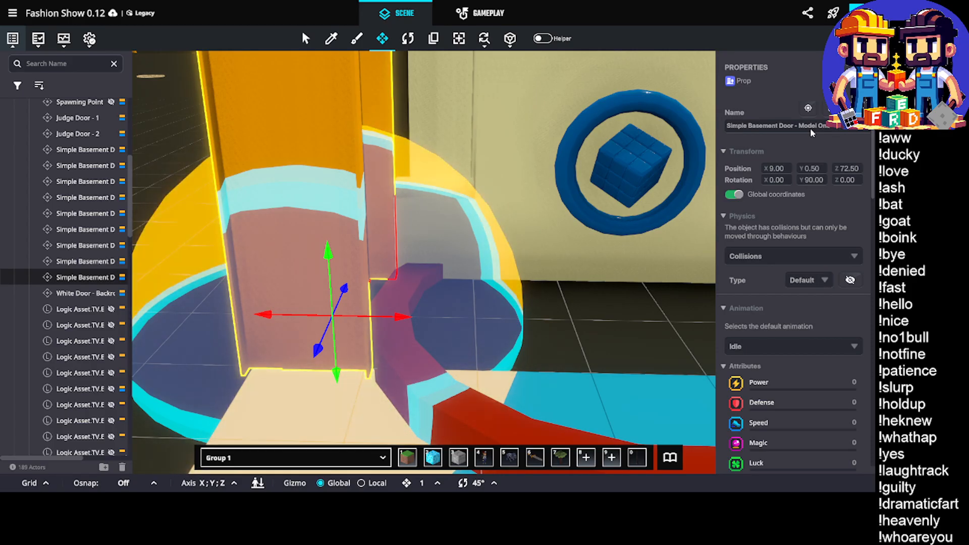
{"action": "left_click", "coordinate": [435, 318]}
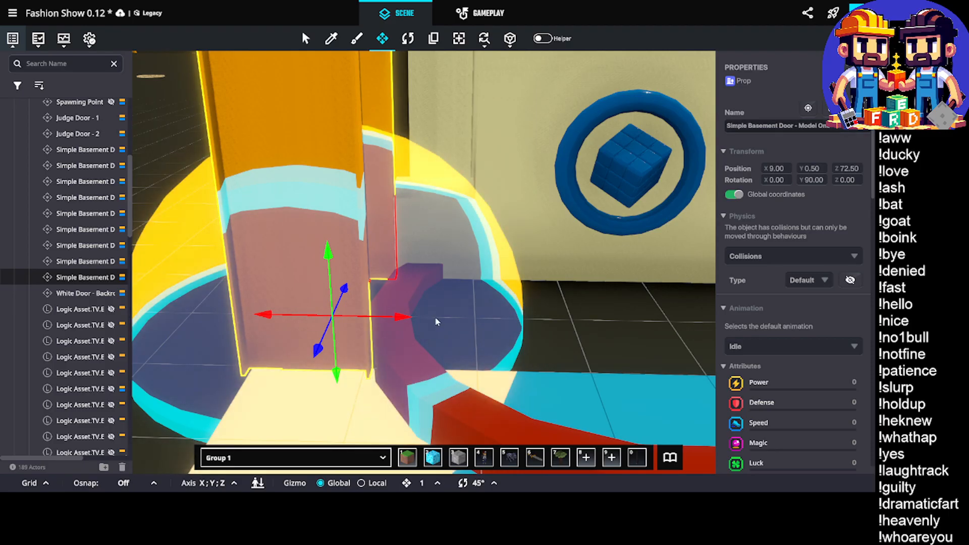
Search the asset library for delta to examine the available Delta Door assets, then close the library
{"action": "middle_click_drag", "start_coordinate": [437, 322], "coordinate": [515, 305]}
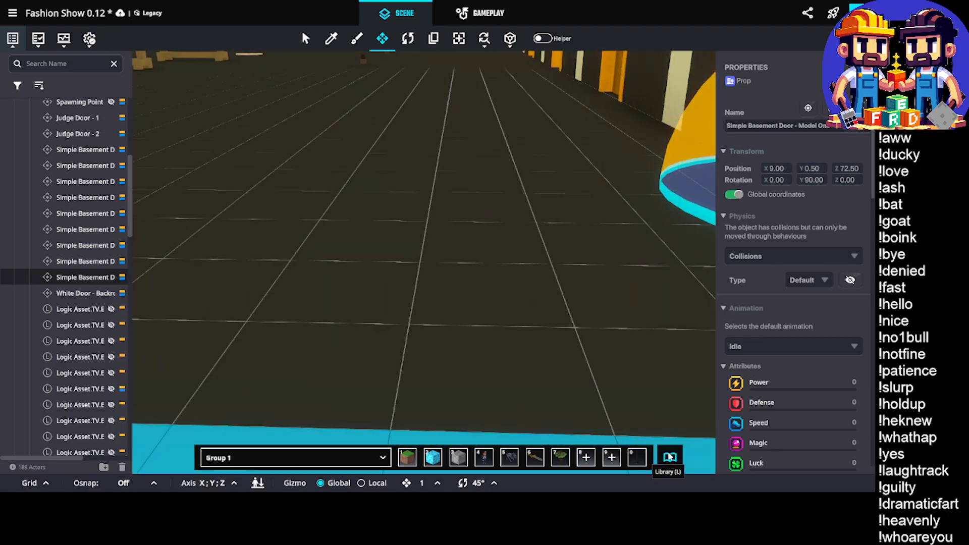
{"action": "left_click", "coordinate": [670, 456]}
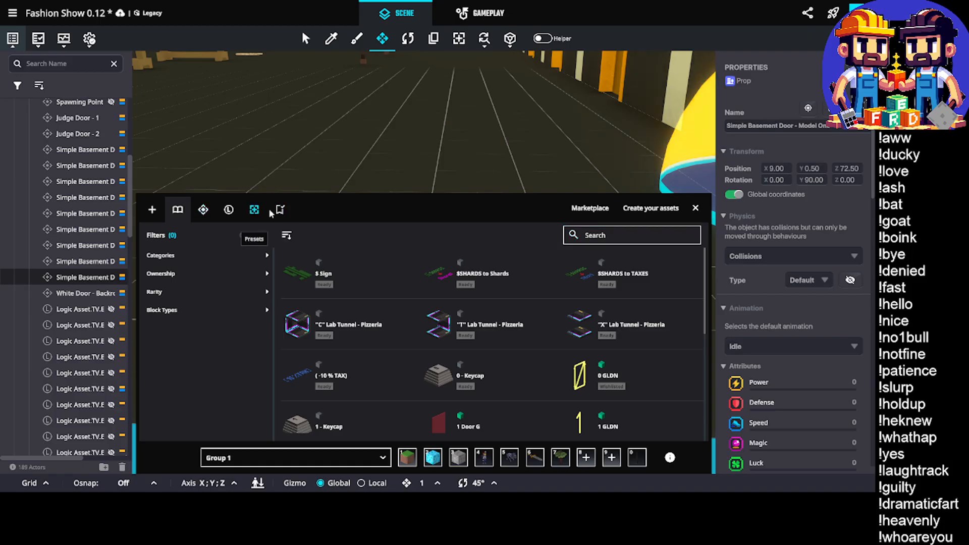
{"action": "left_click", "coordinate": [645, 242]}
{"action": "type", "text": "de"}
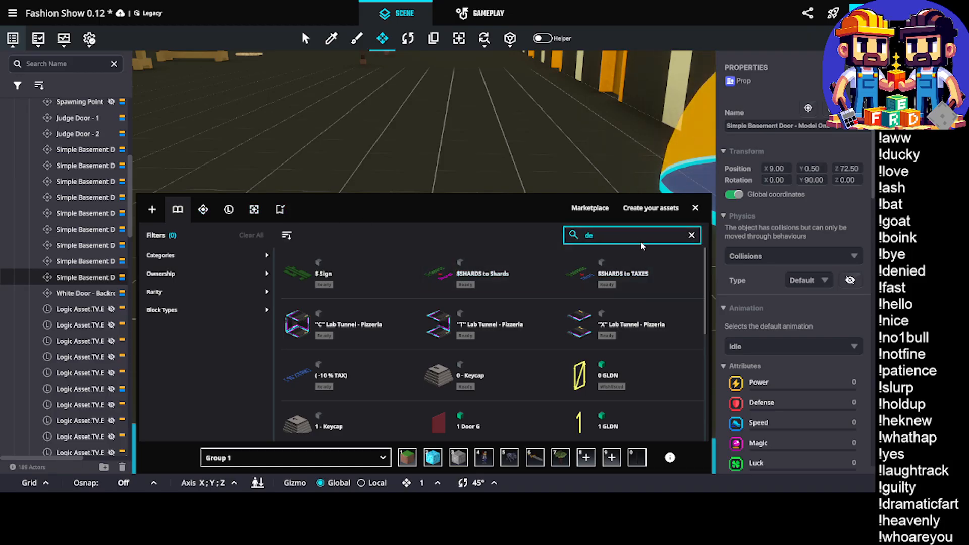
{"action": "type", "text": "lta"}
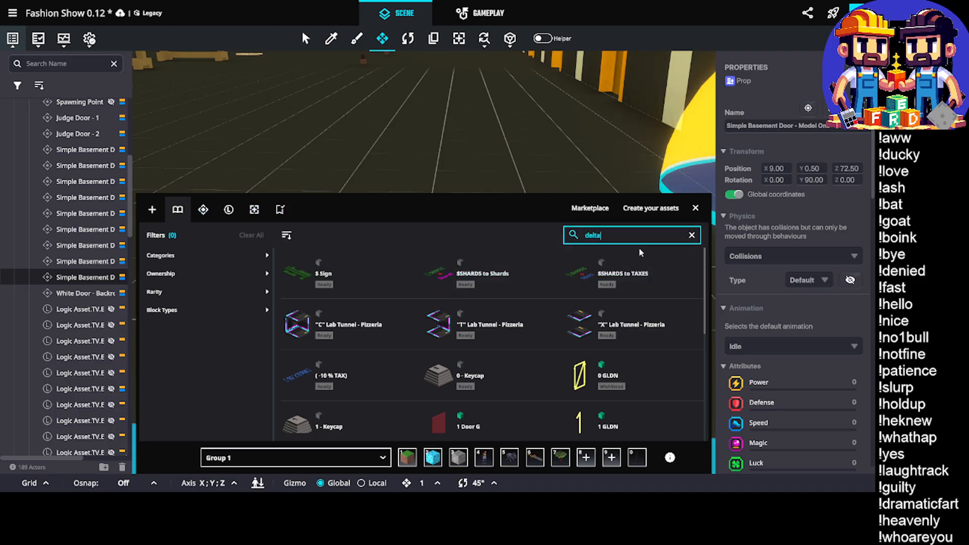
{"action": "key", "text": "Return"}
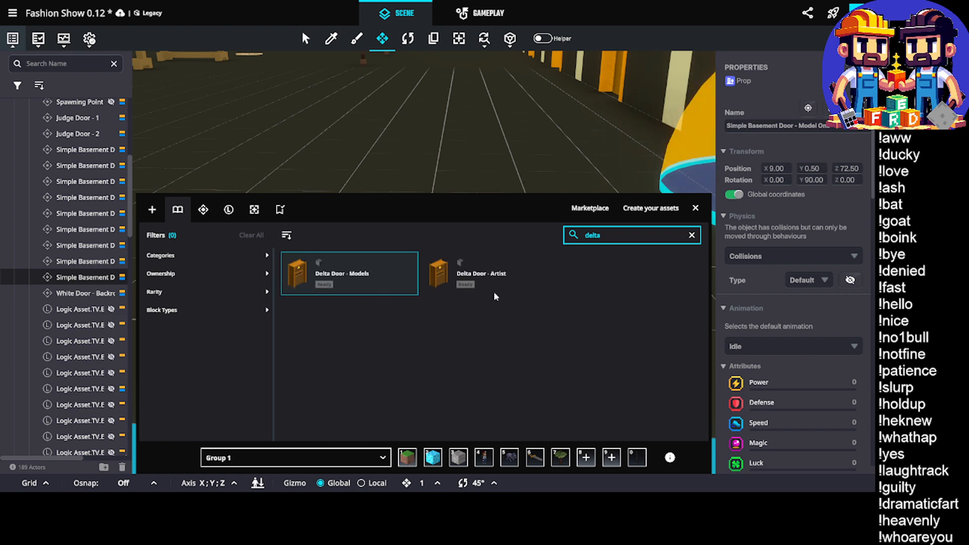
{"action": "left_click", "coordinate": [692, 209]}
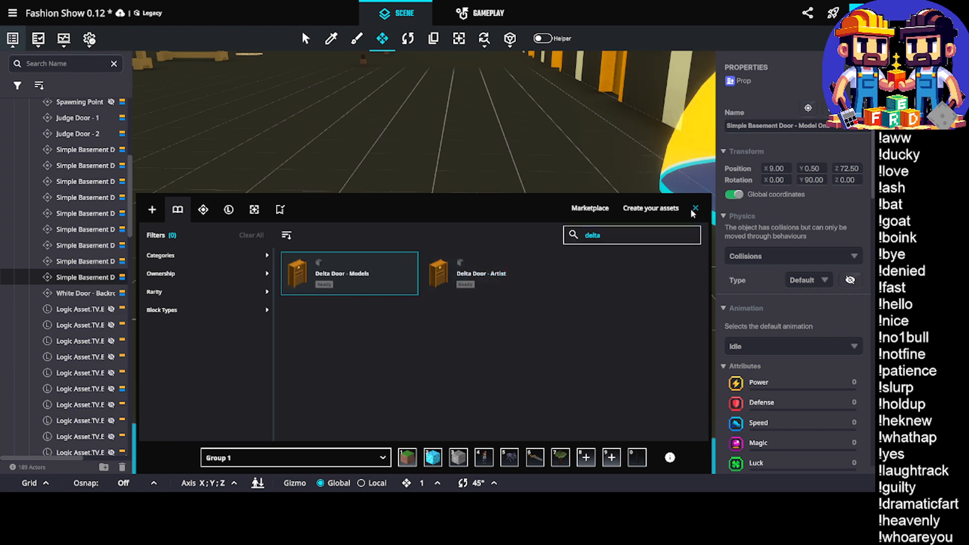
Set the Model One door's Avatar Teleportation required message to a newly added Teleport.Model.1 message
{"action": "right_click_drag", "start_coordinate": [512, 206], "coordinate": [536, 227]}
{"action": "scroll", "coordinate": [370, 255], "scroll_direction": "up", "scroll_amount": 3}
{"action": "right_click_drag", "start_coordinate": [441, 268], "coordinate": [466, 265]}
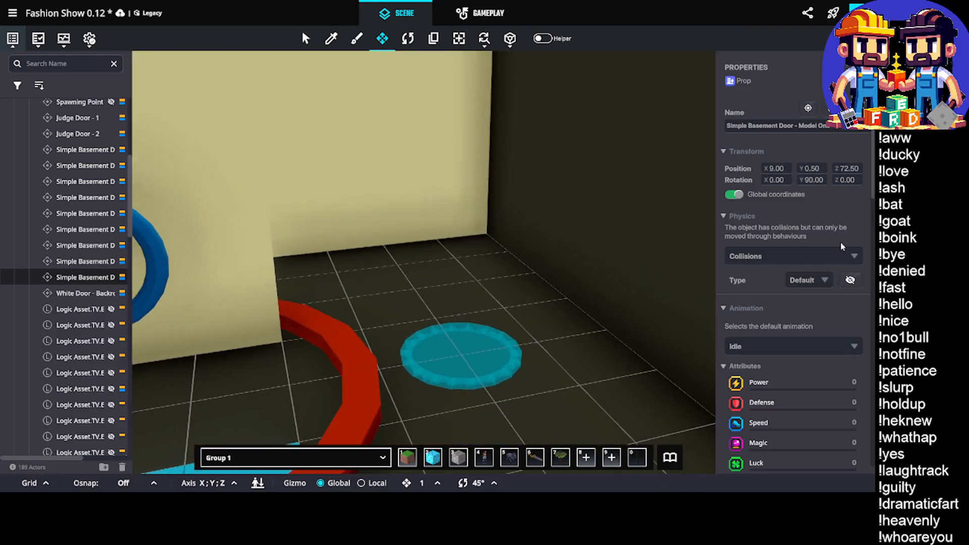
{"action": "scroll", "coordinate": [840, 241], "scroll_direction": "down", "scroll_amount": 10}
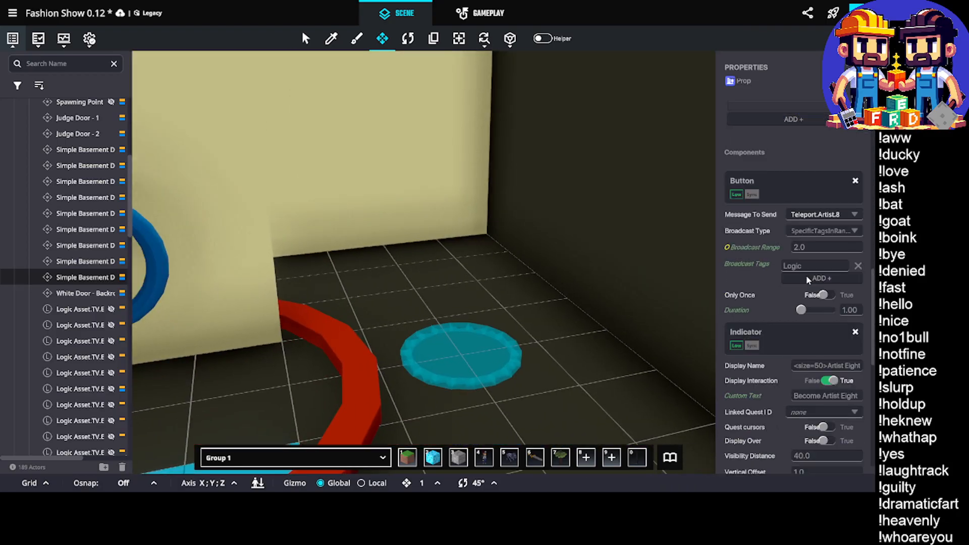
{"action": "scroll", "coordinate": [808, 279], "scroll_direction": "down", "scroll_amount": 8}
{"action": "scroll", "coordinate": [816, 235], "scroll_direction": "up", "scroll_amount": 1}
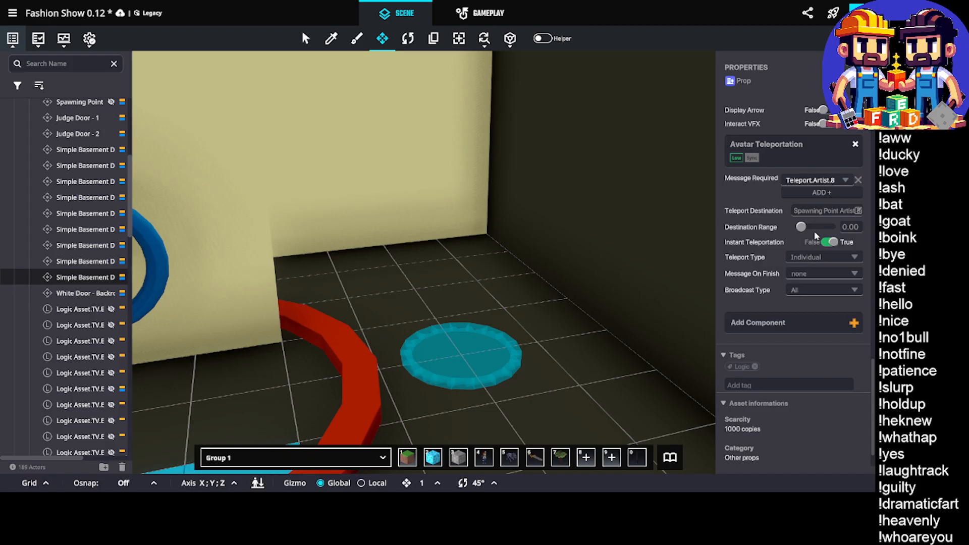
{"action": "left_click", "coordinate": [817, 179]}
{"action": "type", "text": "Tel"}
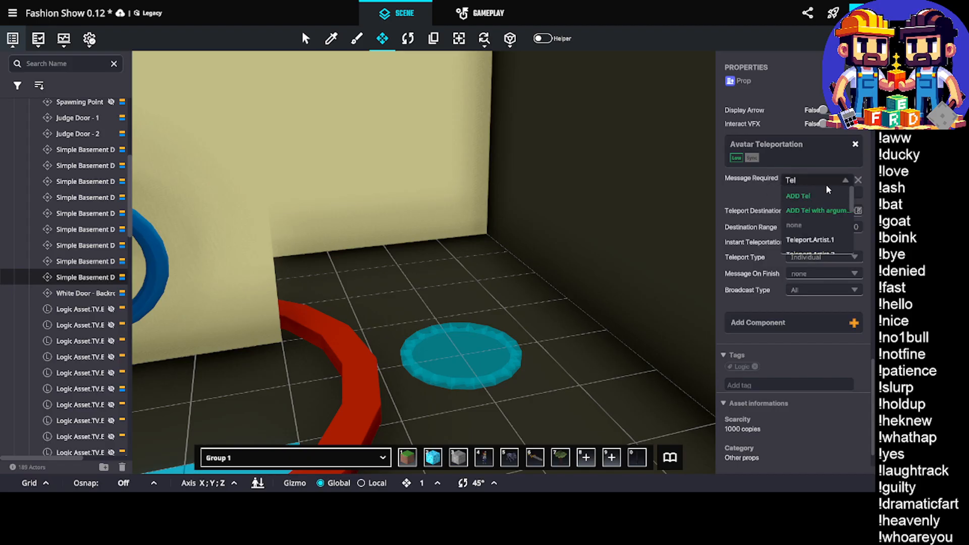
{"action": "type", "text": "eport.Mod"}
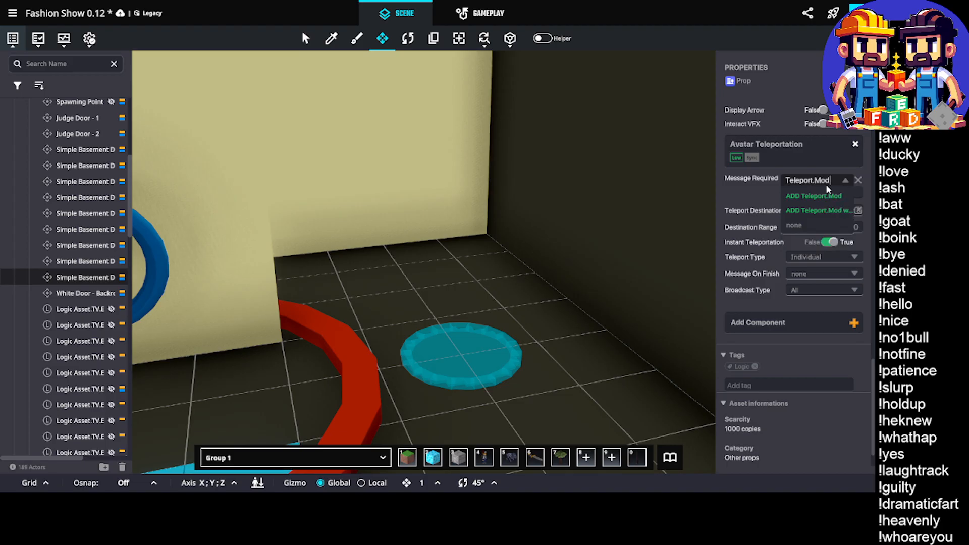
{"action": "type", "text": "el.1"}
{"action": "left_click", "coordinate": [820, 196]}
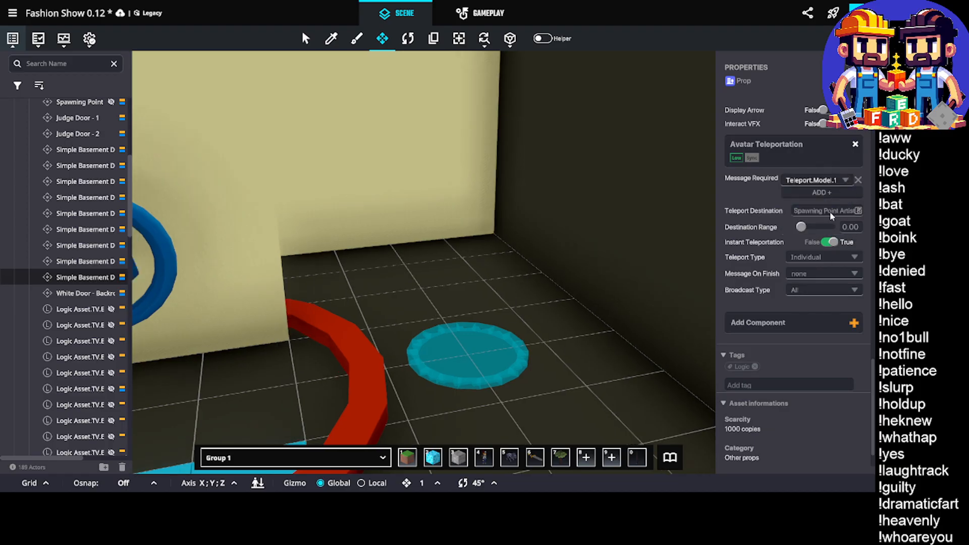
Set the Model One door's teleport destination to Spawning Point Model 1
{"action": "left_click", "coordinate": [830, 211]}
{"action": "left_click", "coordinate": [637, 101]}
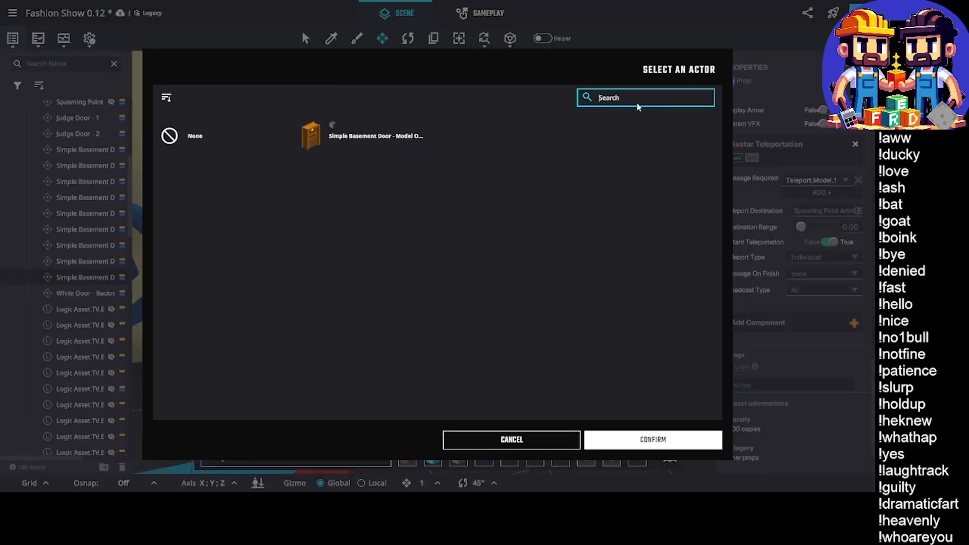
{"action": "type", "text": "spawn"}
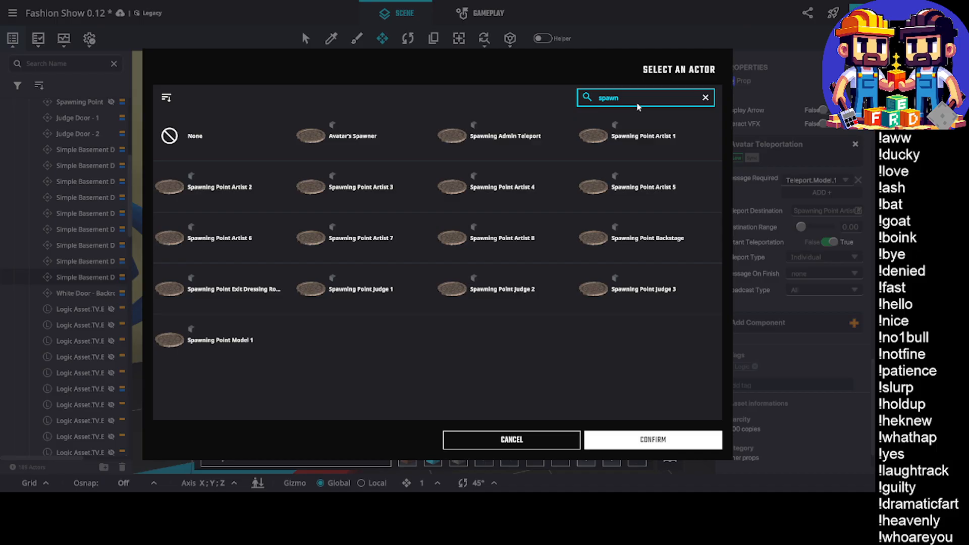
{"action": "left_click", "coordinate": [277, 347]}
{"action": "left_click", "coordinate": [653, 439]}
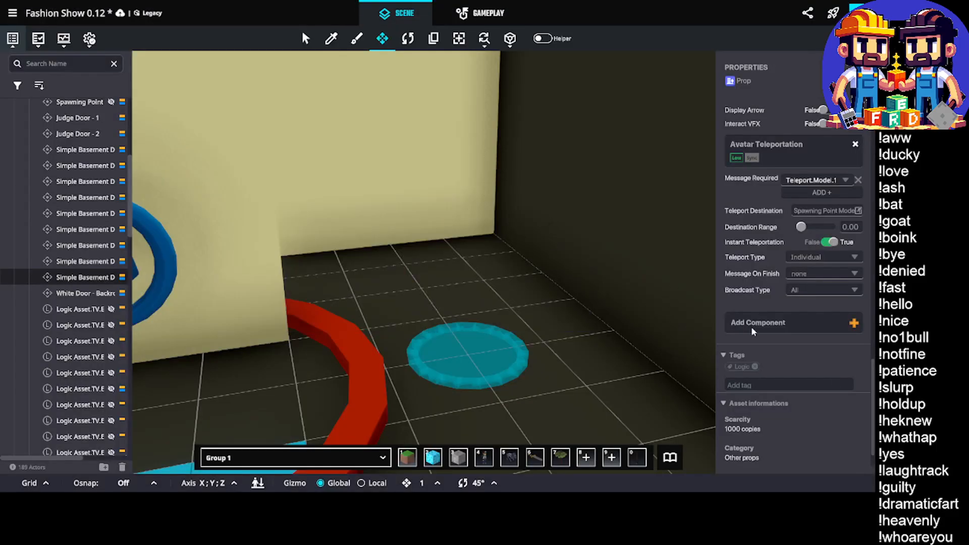
Set the door Indicator's display name to <size=50>Model One and its custom text to Become Model One
{"action": "scroll", "coordinate": [780, 341], "scroll_direction": "up", "scroll_amount": 4}
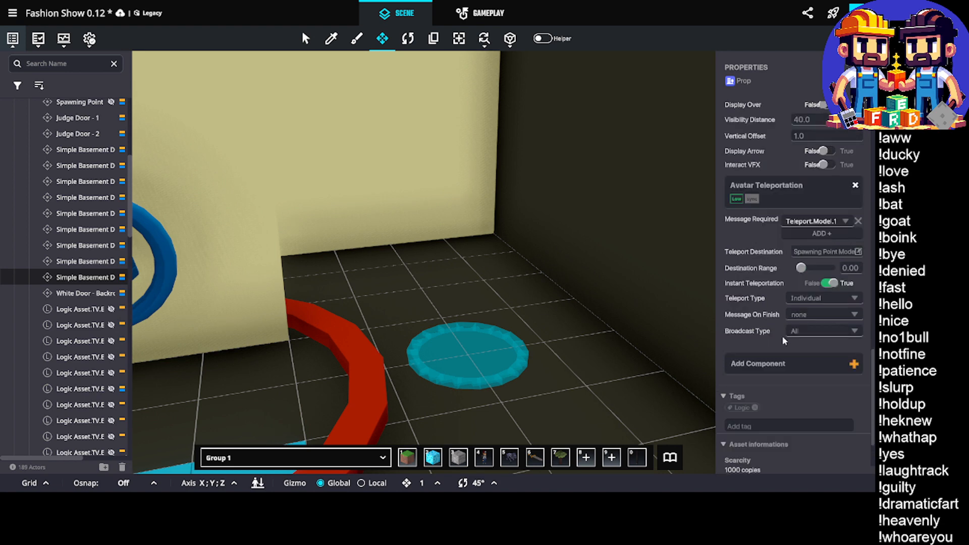
{"action": "scroll", "coordinate": [783, 336], "scroll_direction": "up", "scroll_amount": 1}
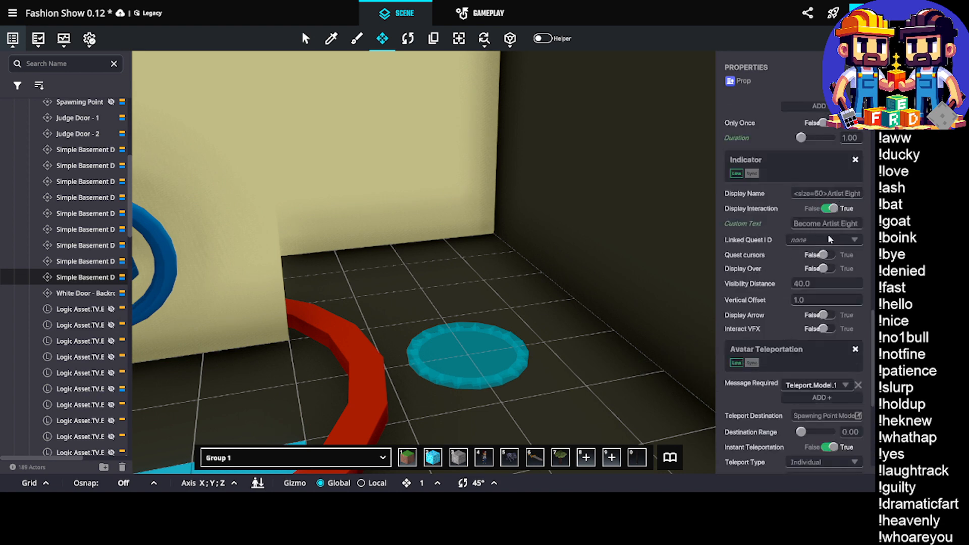
{"action": "left_click", "coordinate": [839, 195]}
{"action": "double_click", "coordinate": [852, 193]}
{"action": "type", "text": "Model One"}
{"action": "left_click", "coordinate": [834, 222]}
{"action": "double_click", "coordinate": [835, 224]}
{"action": "type", "text": "M"}
{"action": "left_click", "coordinate": [825, 223]}
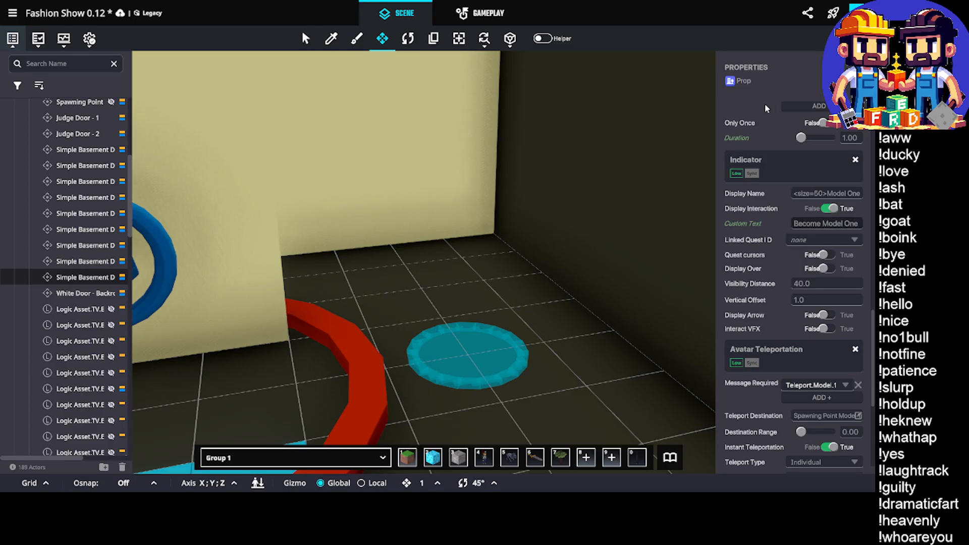
Set the message sent by the door's Button component to Teleport.Model.1
{"action": "scroll", "coordinate": [820, 253], "scroll_direction": "down", "scroll_amount": 1}
{"action": "scroll", "coordinate": [821, 268], "scroll_direction": "up", "scroll_amount": 2}
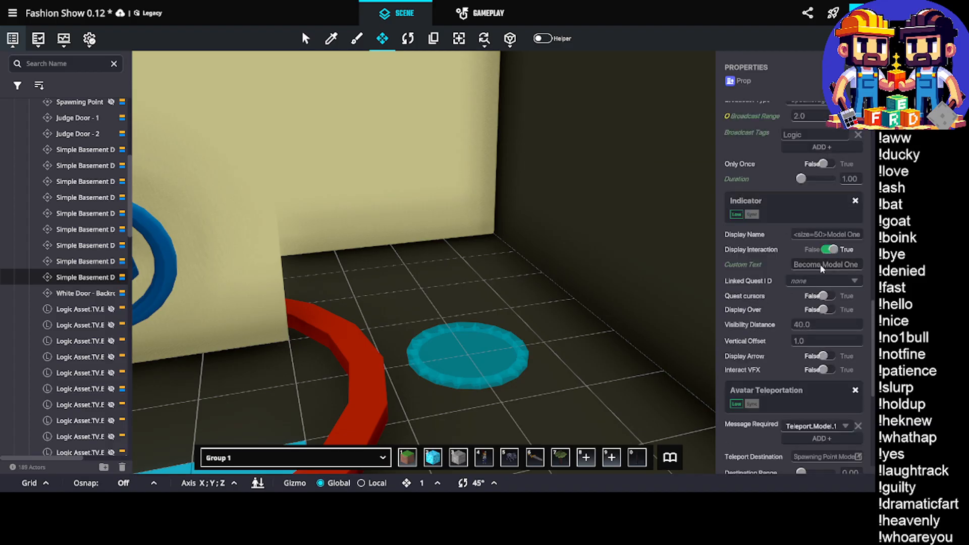
{"action": "scroll", "coordinate": [819, 264], "scroll_direction": "up", "scroll_amount": 3}
{"action": "left_click", "coordinate": [819, 205]}
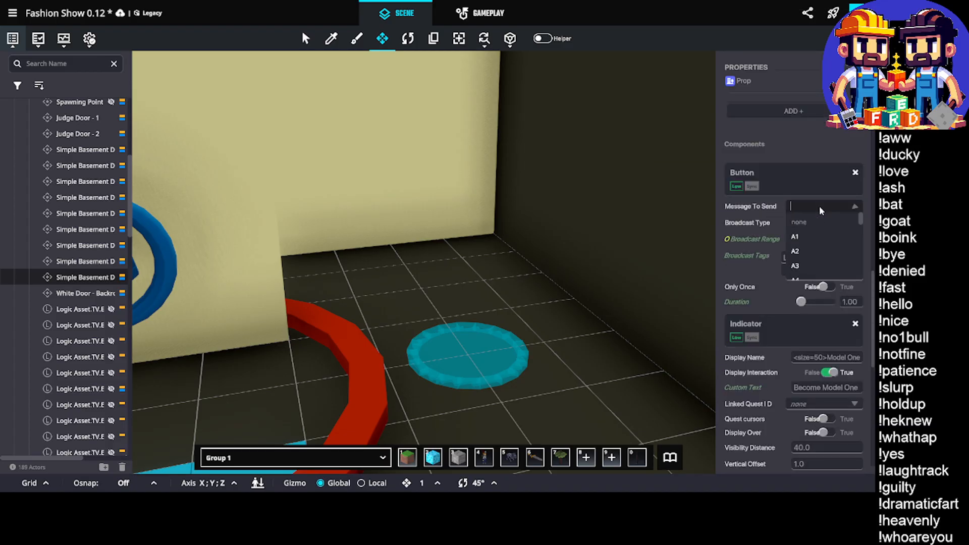
{"action": "type", "text": "Te"}
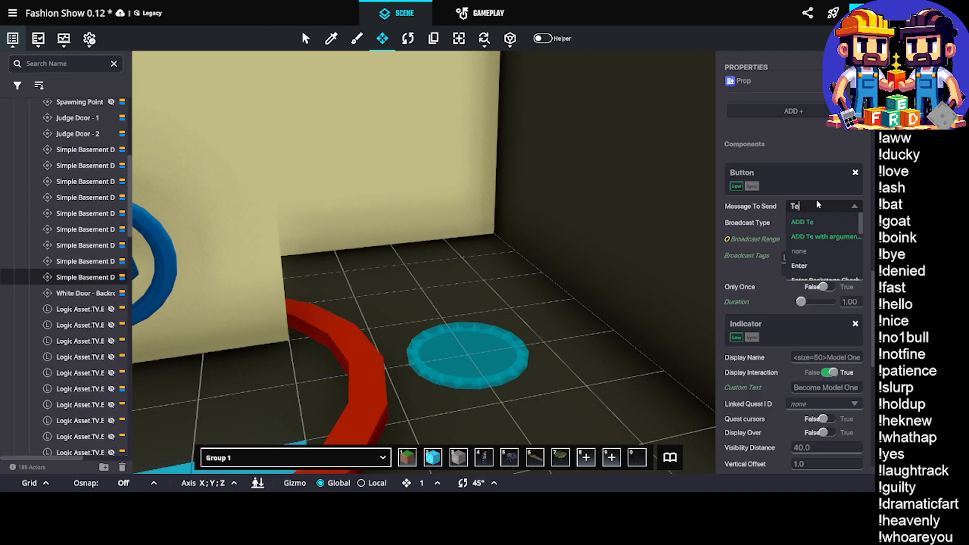
{"action": "type", "text": "leport.m"}
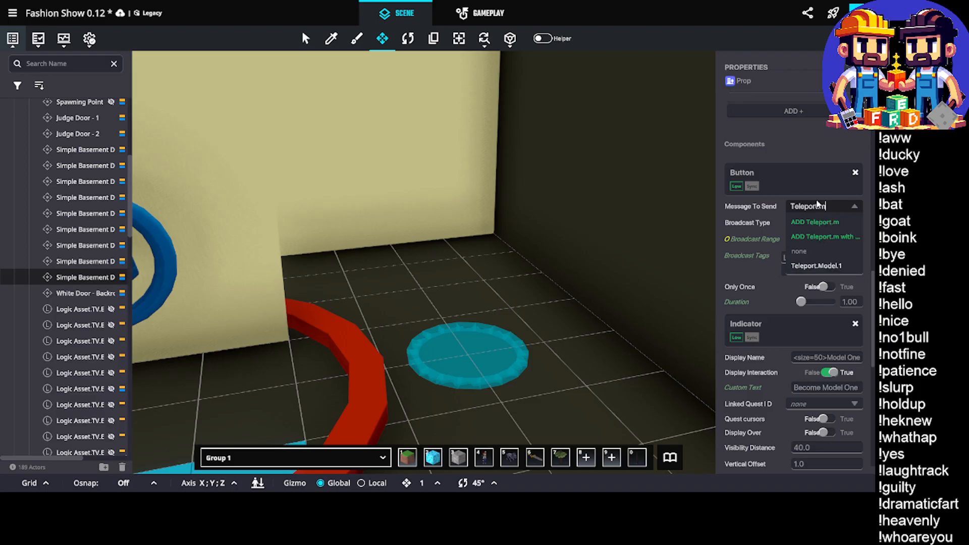
{"action": "left_click", "coordinate": [813, 265]}
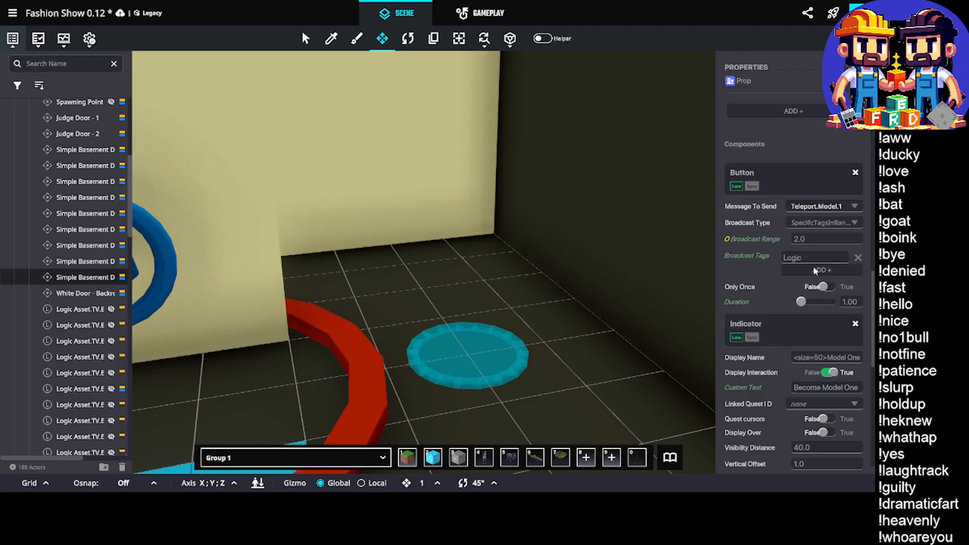
Replace the Artist teleport play message with Teleport.Model.1 in Element 1 of the door's Animated Decoration behaviour
{"action": "scroll", "coordinate": [828, 299], "scroll_direction": "down", "scroll_amount": 2}
{"action": "scroll", "coordinate": [843, 324], "scroll_direction": "down", "scroll_amount": 2}
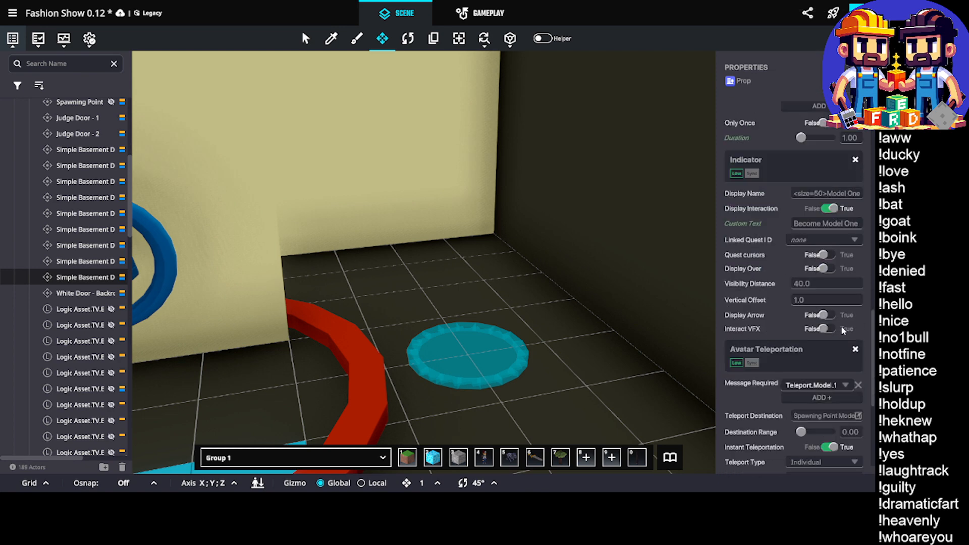
{"action": "scroll", "coordinate": [841, 326], "scroll_direction": "down", "scroll_amount": 2}
{"action": "scroll", "coordinate": [813, 379], "scroll_direction": "up", "scroll_amount": 10}
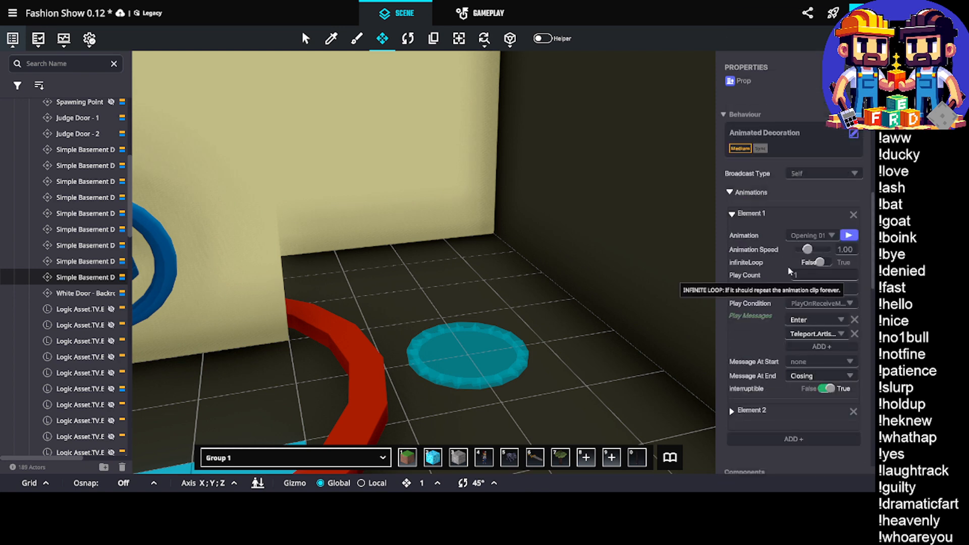
{"action": "left_click", "coordinate": [815, 335]}
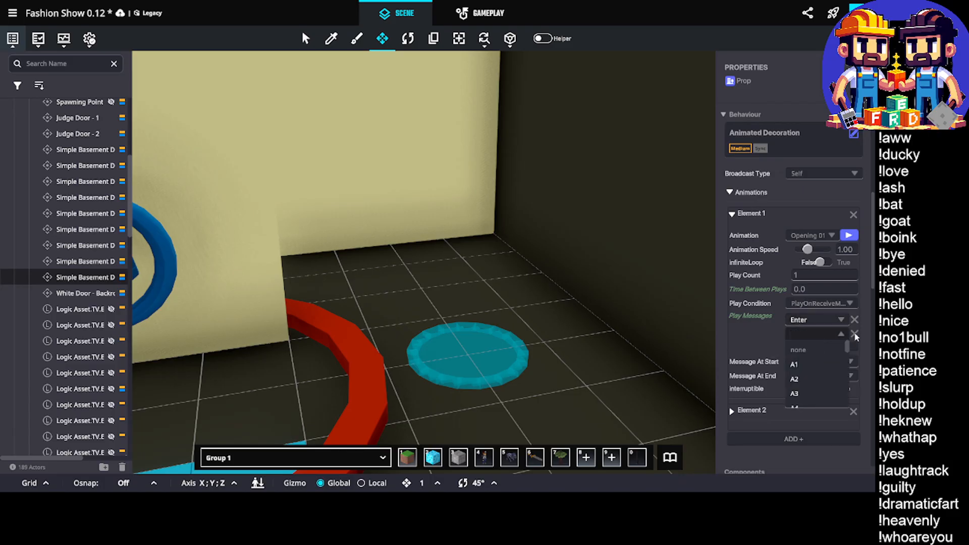
{"action": "type", "text": "l.1"}
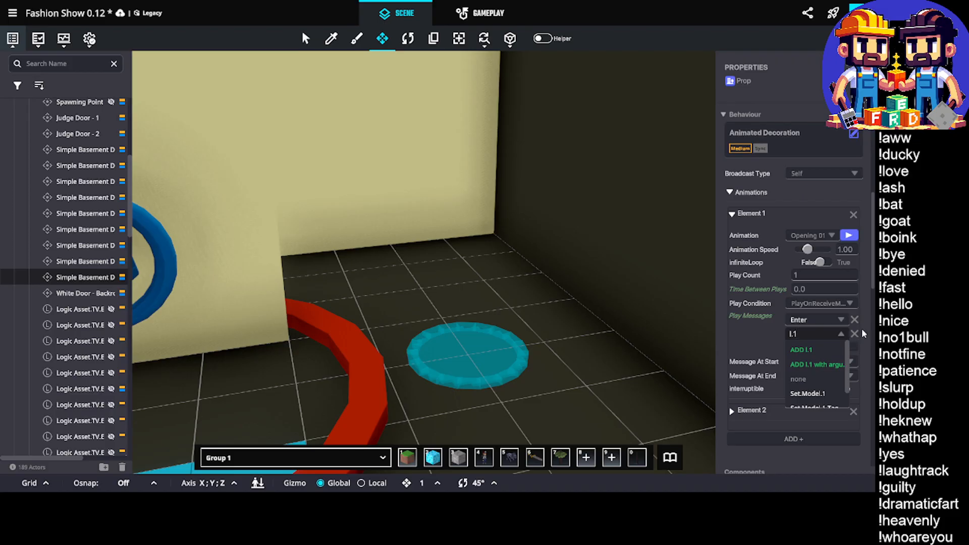
{"action": "scroll", "coordinate": [831, 368], "scroll_direction": "down", "scroll_amount": 1}
{"action": "left_click", "coordinate": [814, 402]}
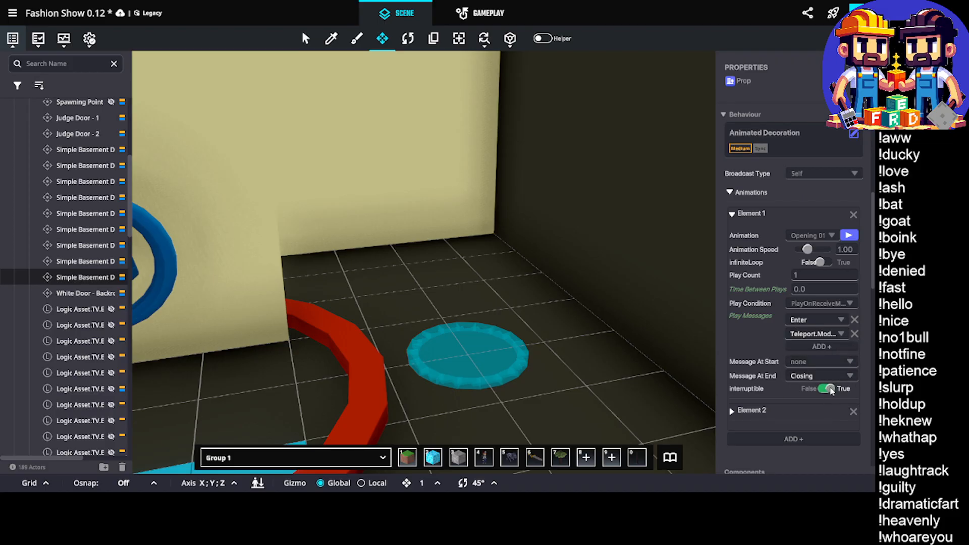
{"action": "scroll", "coordinate": [779, 411], "scroll_direction": "down", "scroll_amount": 4}
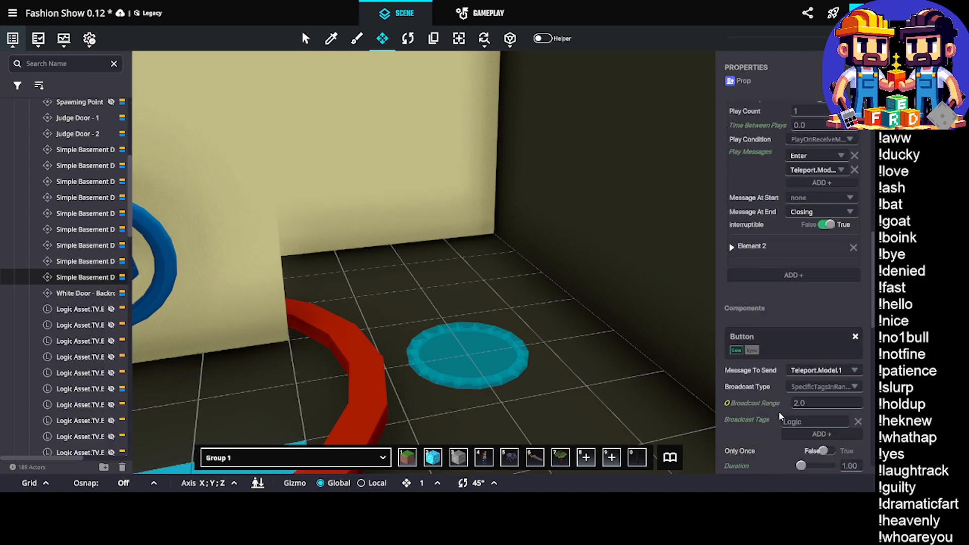
{"action": "scroll", "coordinate": [782, 411], "scroll_direction": "up", "scroll_amount": 9}
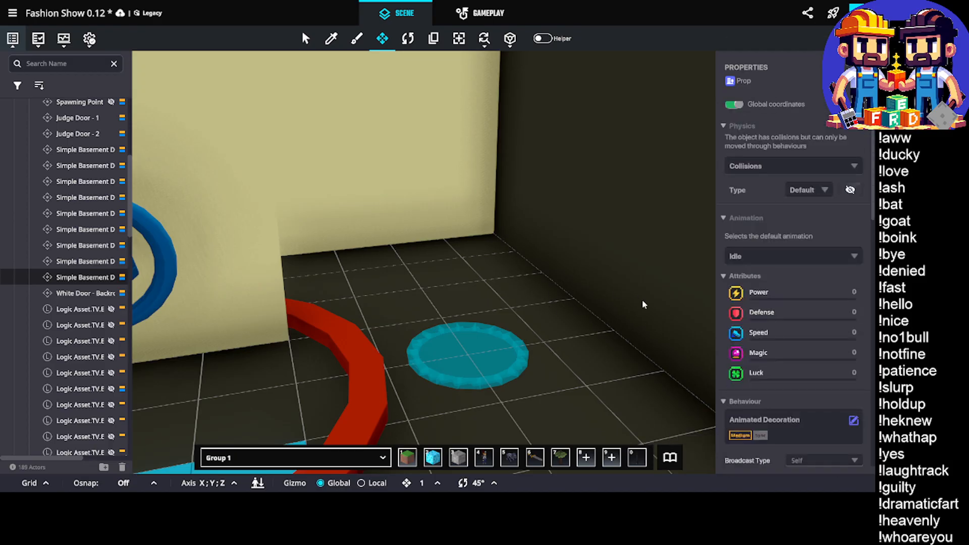
Save the experience's changes from the scene view and confirm the save
{"action": "middle_click_drag", "start_coordinate": [508, 290], "coordinate": [576, 268]}
{"action": "scroll", "coordinate": [575, 267], "scroll_direction": "down", "scroll_amount": 5}
{"action": "scroll", "coordinate": [545, 267], "scroll_direction": "up", "scroll_amount": 2}
{"action": "middle_click_drag", "start_coordinate": [275, 275], "coordinate": [558, 299]}
{"action": "scroll", "coordinate": [441, 234], "scroll_direction": "down", "scroll_amount": 4}
{"action": "key", "text": "ctrl+s"}
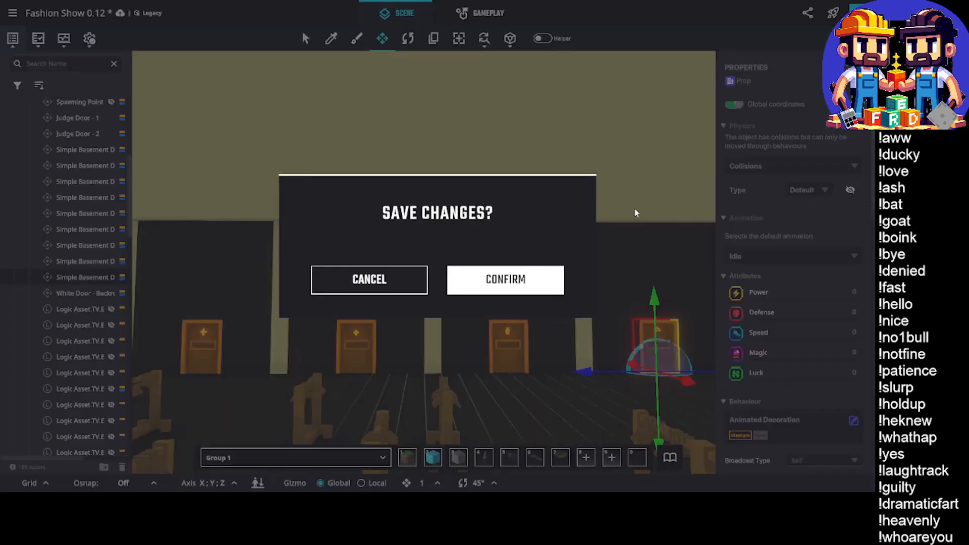
{"action": "left_click", "coordinate": [492, 283]}
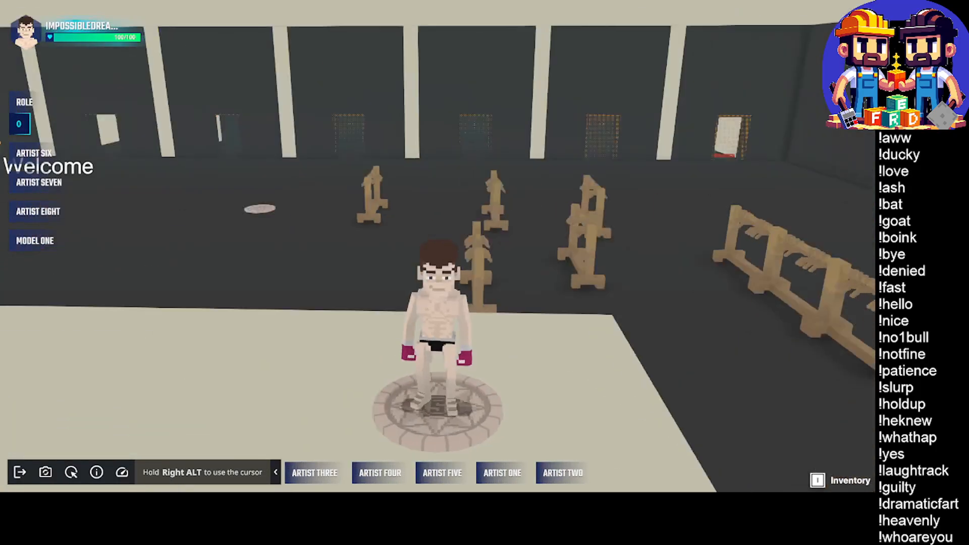
Walk to the end bay's door in the playtest and use it to become Model One
{"action": "key", "text": "w"}
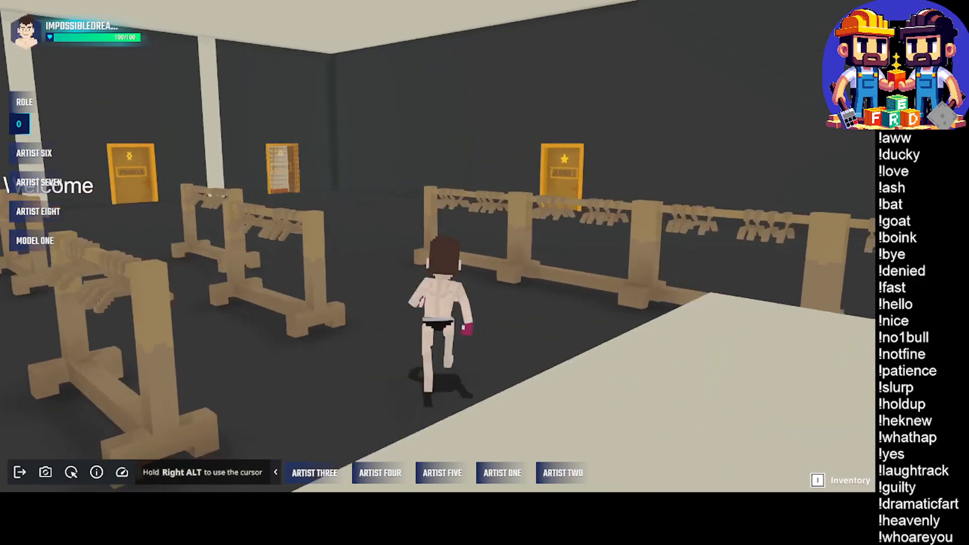
{"action": "key", "text": "w"}
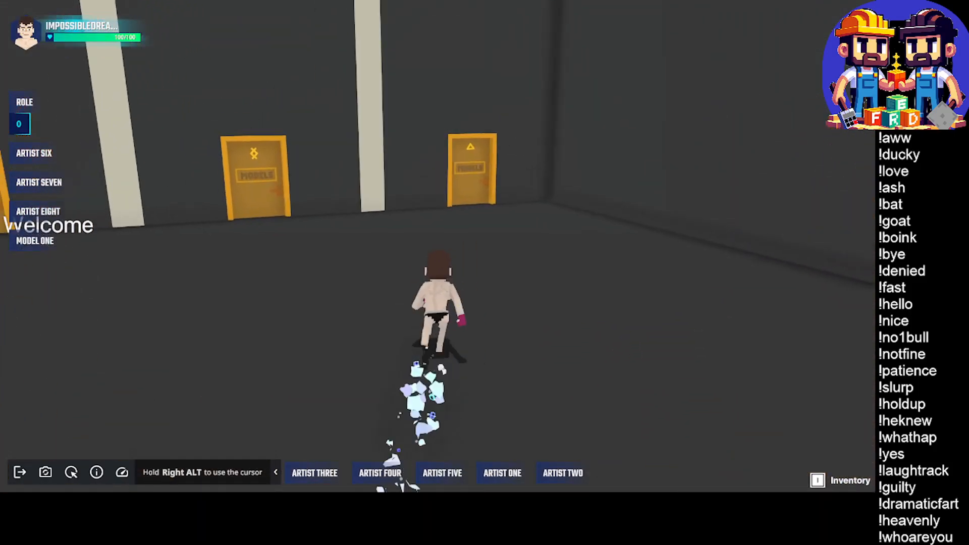
{"action": "key", "text": "w"}
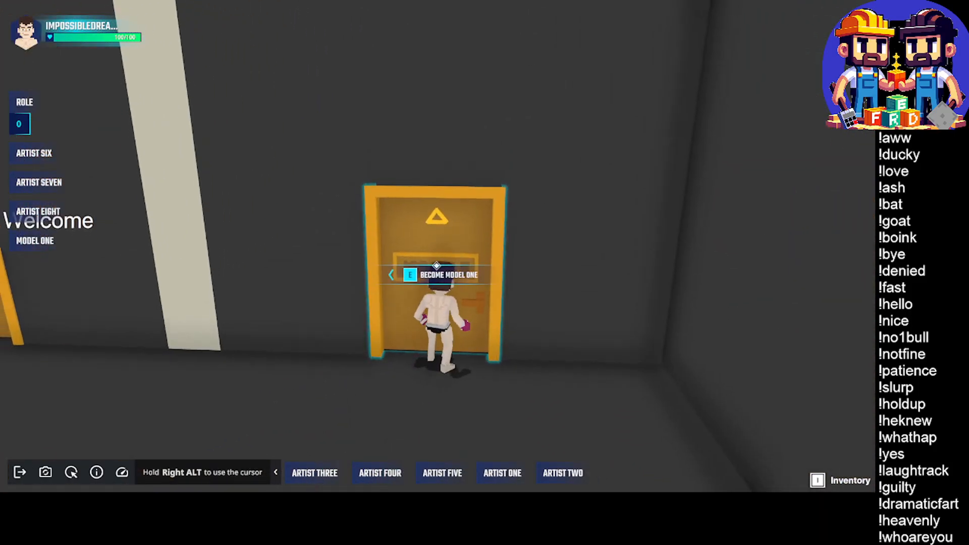
{"action": "key", "text": "w"}
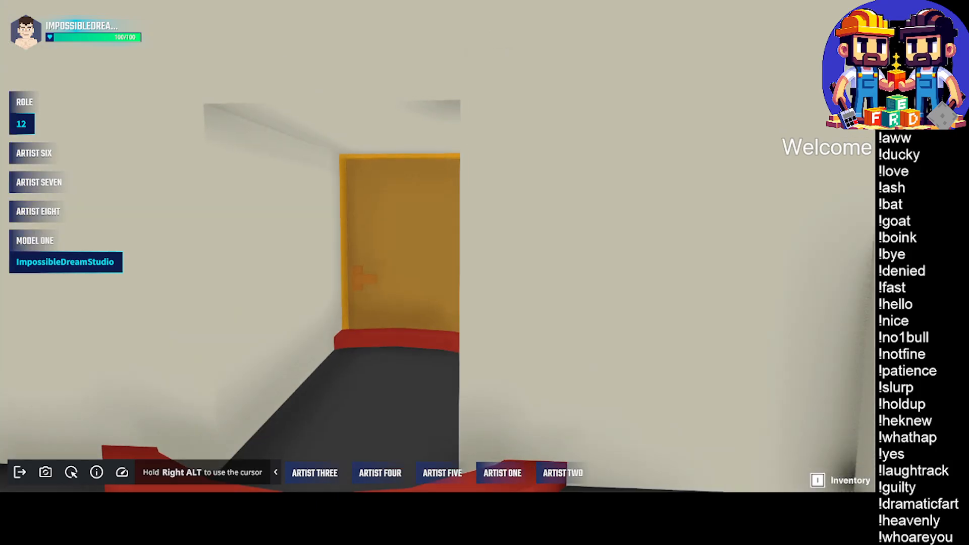
Check the Model One teleport destination, pass through the Tag Cleaner, and end the playtest
{"action": "key", "text": "w"}
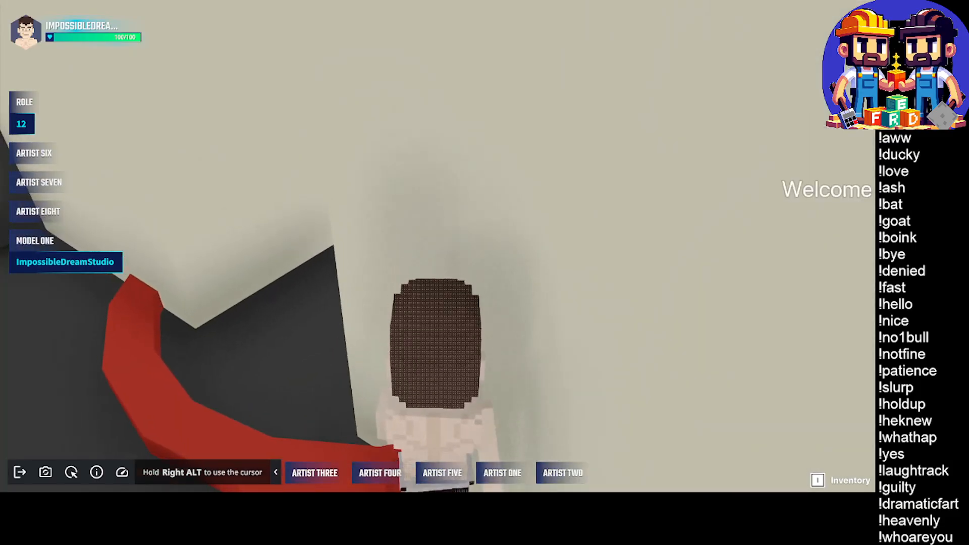
{"action": "key", "text": "w"}
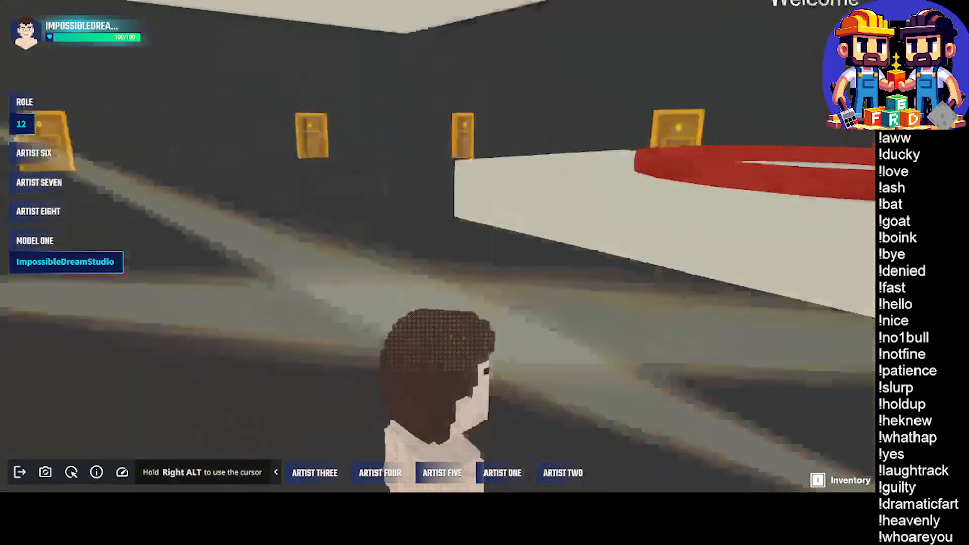
{"action": "key", "text": "w"}
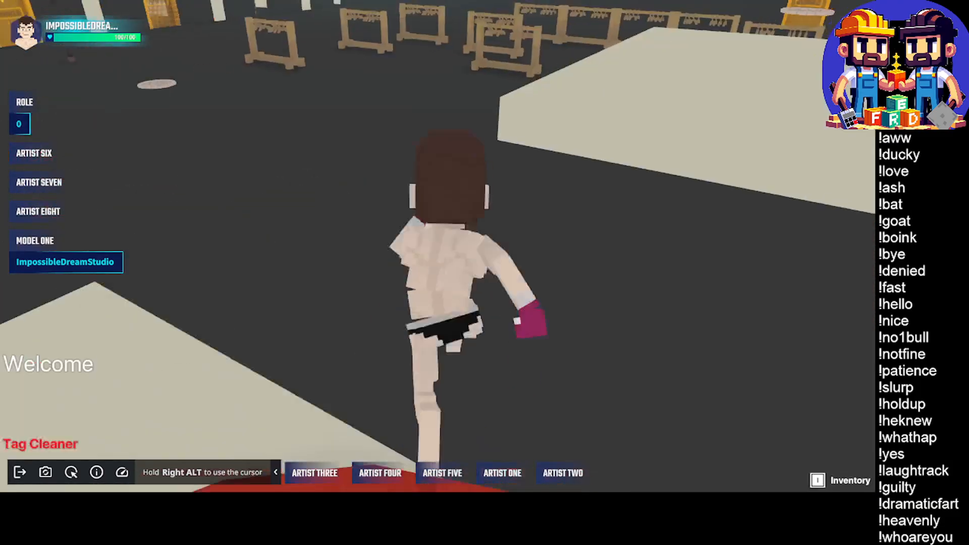
{"action": "key", "text": "w"}
{"action": "key", "text": "space"}
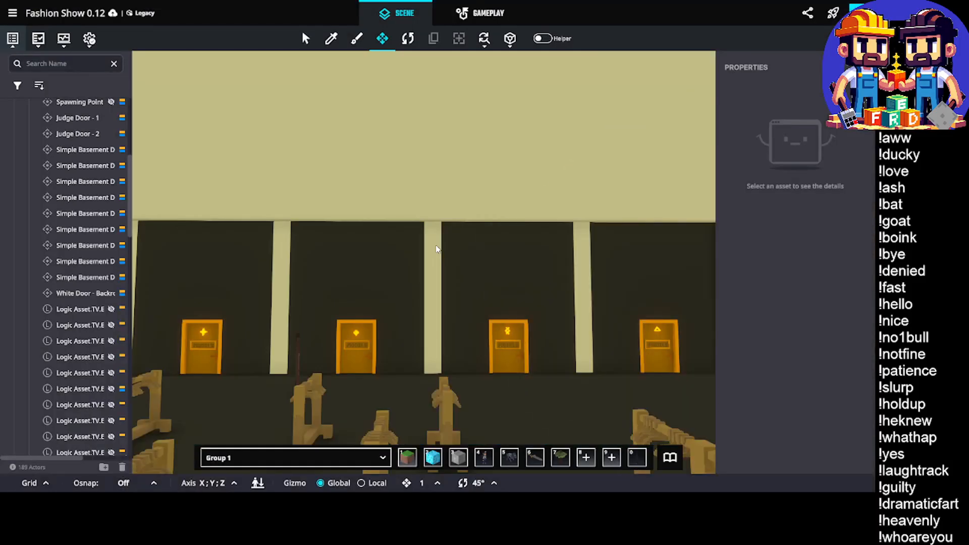
Duplicate the Model One door together with its accompanying objects and move the copies onto the neighbouring bay's doorway
{"action": "middle_click_drag", "start_coordinate": [437, 226], "coordinate": [349, 229]}
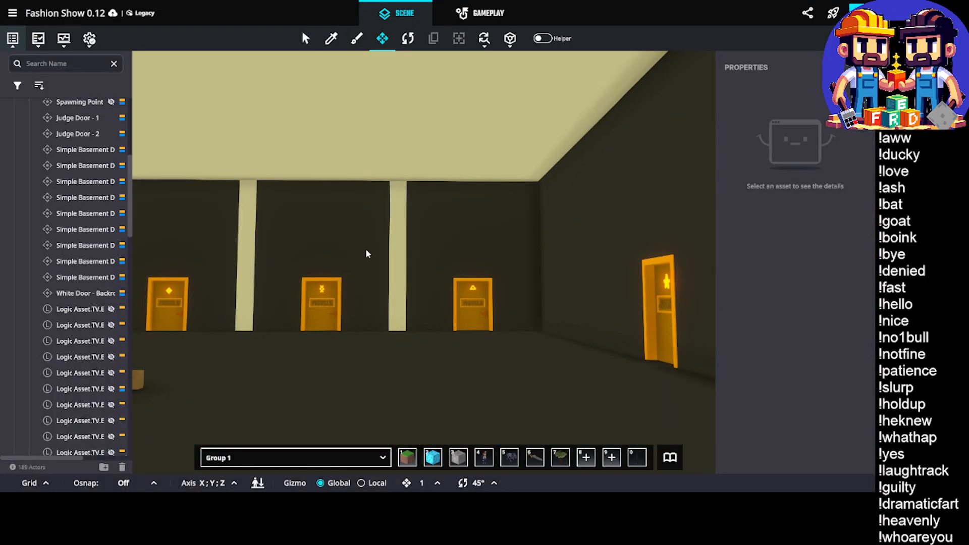
{"action": "scroll", "coordinate": [341, 298], "scroll_direction": "up", "scroll_amount": 5}
{"action": "middle_click_drag", "start_coordinate": [411, 301], "coordinate": [398, 301]}
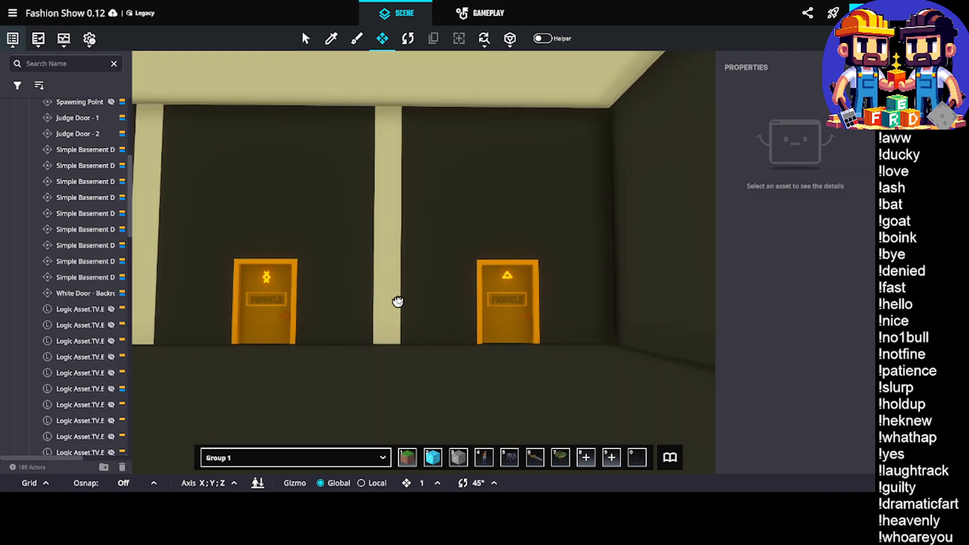
{"action": "left_click_drag", "start_coordinate": [445, 222], "coordinate": [579, 356]}
{"action": "right_click_drag", "start_coordinate": [353, 362], "coordinate": [387, 361]}
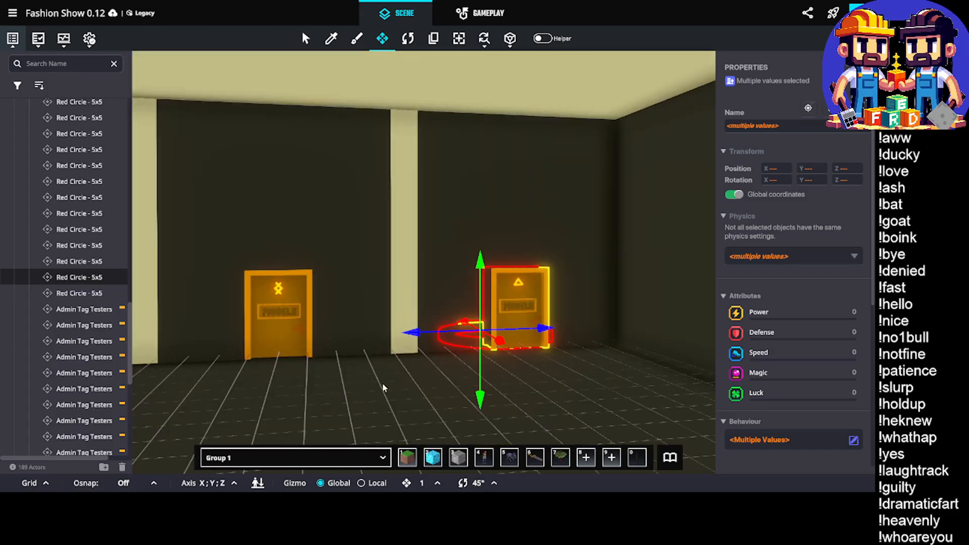
{"action": "key", "text": "ctrl+d"}
{"action": "right_click_drag", "start_coordinate": [371, 354], "coordinate": [444, 369]}
{"action": "scroll", "coordinate": [526, 344], "scroll_direction": "up", "scroll_amount": 3}
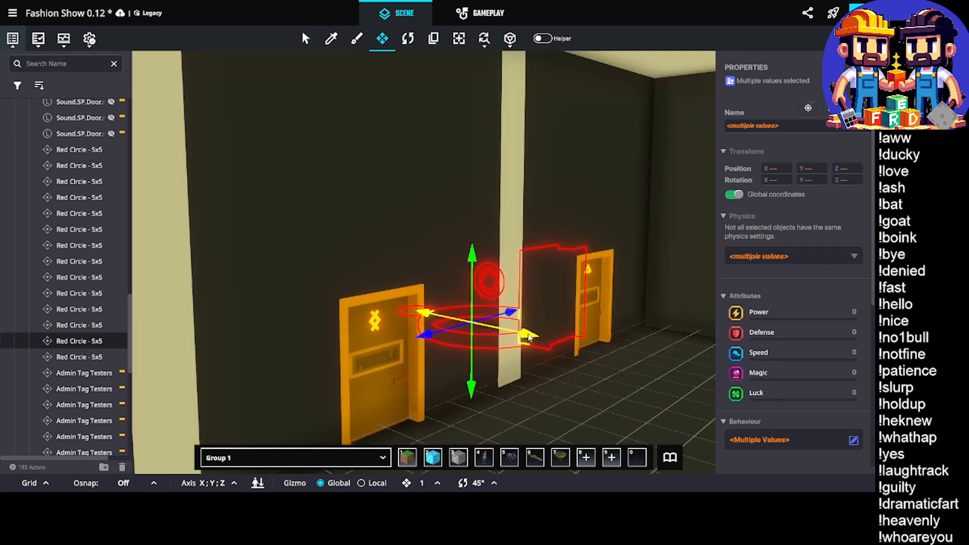
{"action": "left_click_drag", "start_coordinate": [527, 348], "coordinate": [563, 347]}
{"action": "right_click_drag", "start_coordinate": [563, 347], "coordinate": [404, 348]}
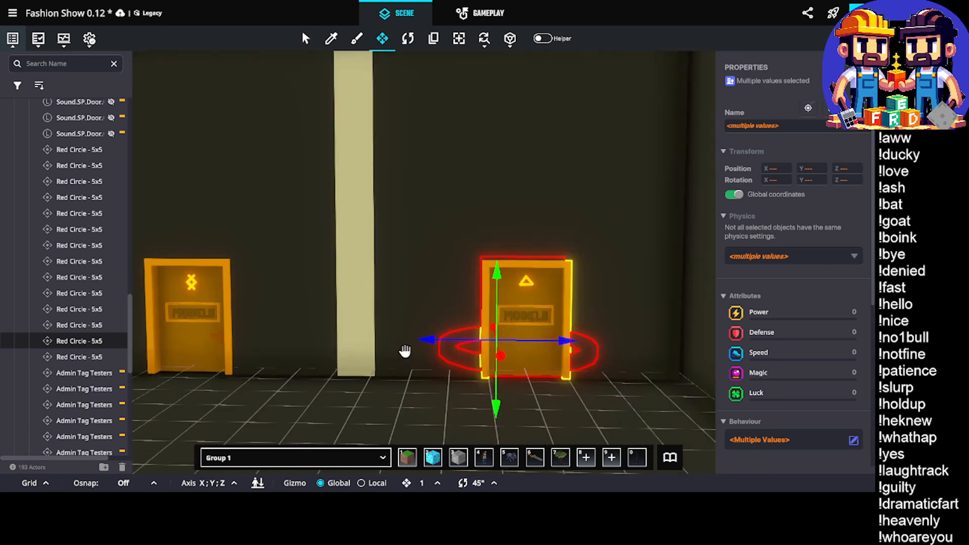
{"action": "left_click_drag", "start_coordinate": [429, 343], "coordinate": [169, 330]}
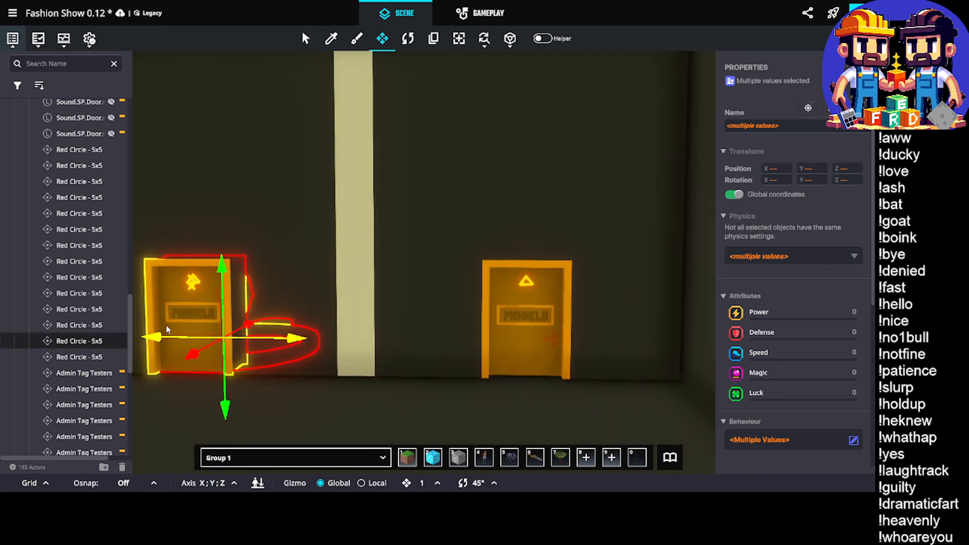
{"action": "middle_click_drag", "start_coordinate": [245, 368], "coordinate": [378, 346]}
{"action": "scroll", "coordinate": [346, 321], "scroll_direction": "up", "scroll_amount": 2}
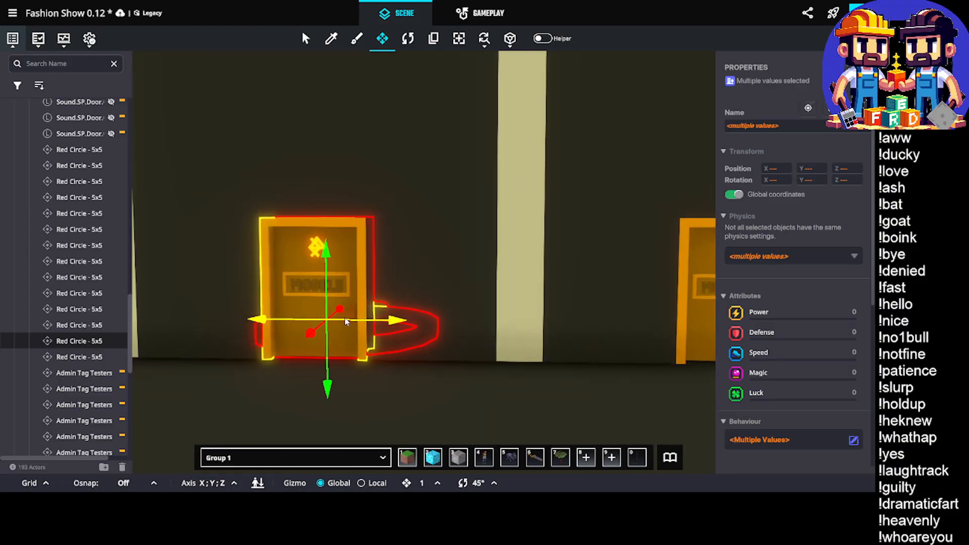
Pull Ether Door - Models out of the copied door, check the Artist Two door's symbol, and delete the Ether door
{"action": "left_click", "coordinate": [301, 247]}
{"action": "right_click_drag", "start_coordinate": [310, 279], "coordinate": [255, 290]}
{"action": "left_click_drag", "start_coordinate": [297, 347], "coordinate": [170, 386]}
{"action": "right_click_drag", "start_coordinate": [535, 323], "coordinate": [37, 272]}
{"action": "right_click_drag", "start_coordinate": [505, 243], "coordinate": [321, 201]}
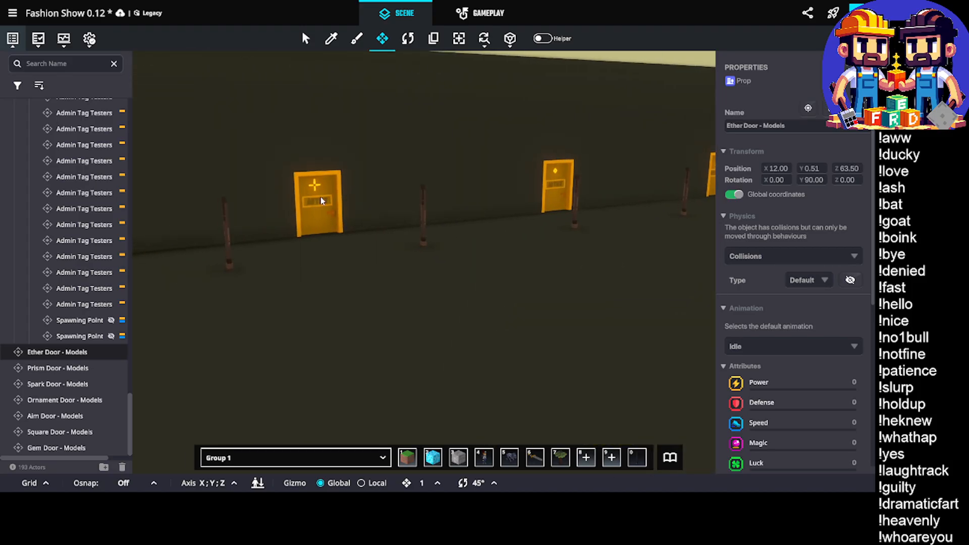
{"action": "left_click", "coordinate": [322, 201]}
{"action": "right_click_drag", "start_coordinate": [385, 307], "coordinate": [283, 237]}
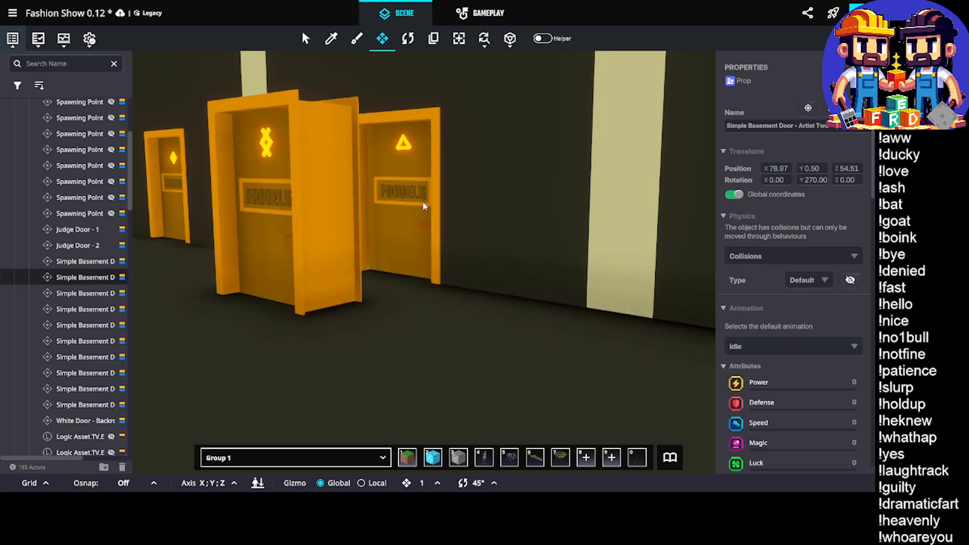
{"action": "left_click", "coordinate": [313, 239]}
{"action": "key", "text": "Delete"}
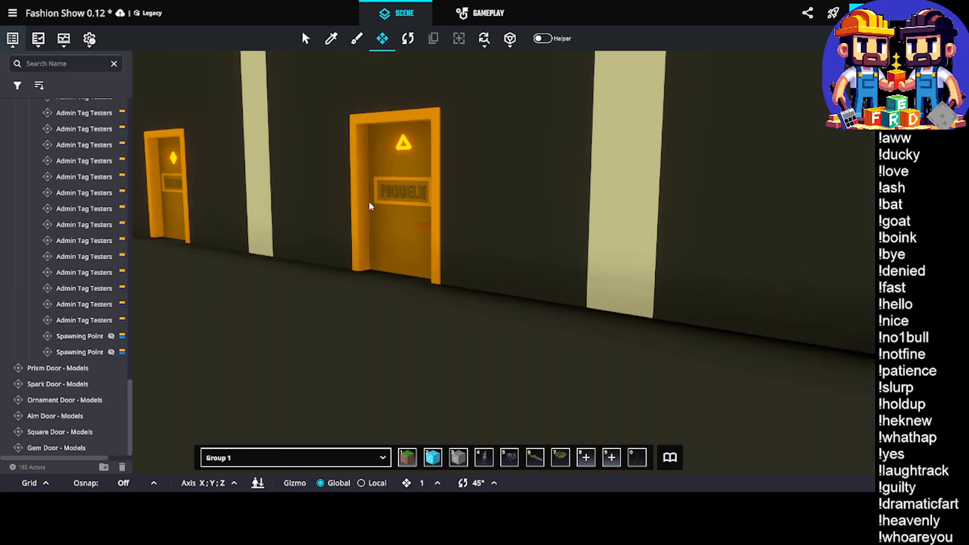
Replace the copied door's Delta Door - Models asset with Aim Door - Models for this instance only
{"action": "left_click", "coordinate": [386, 202]}
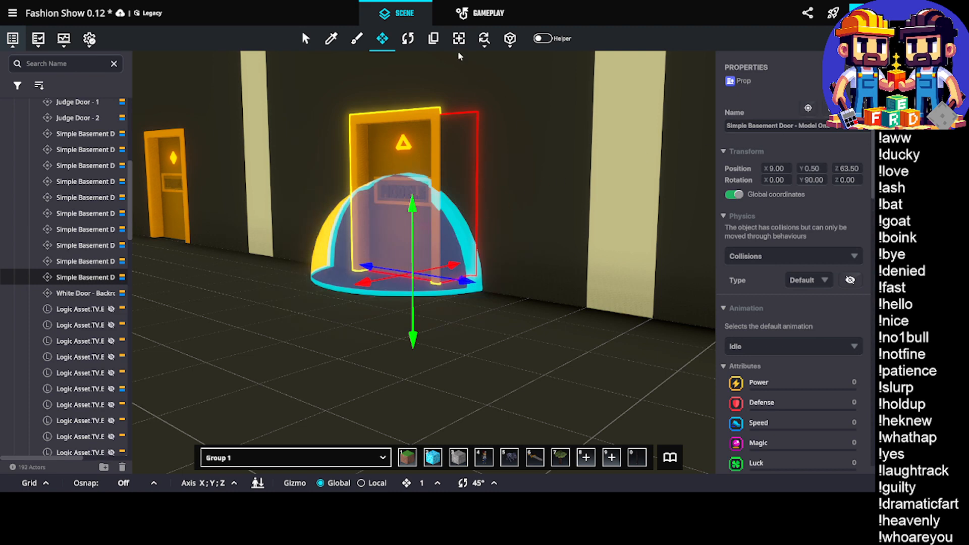
{"action": "left_click", "coordinate": [484, 39]}
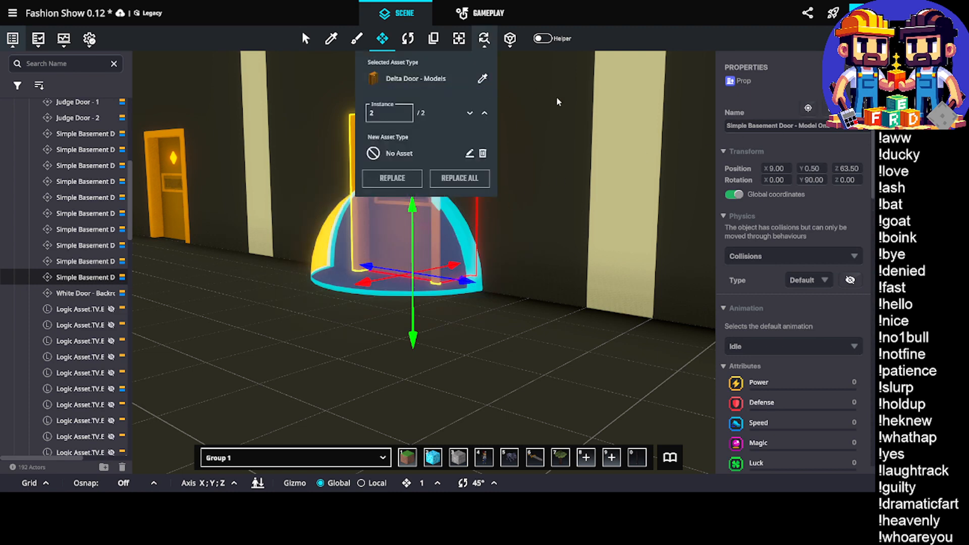
{"action": "left_click", "coordinate": [399, 153]}
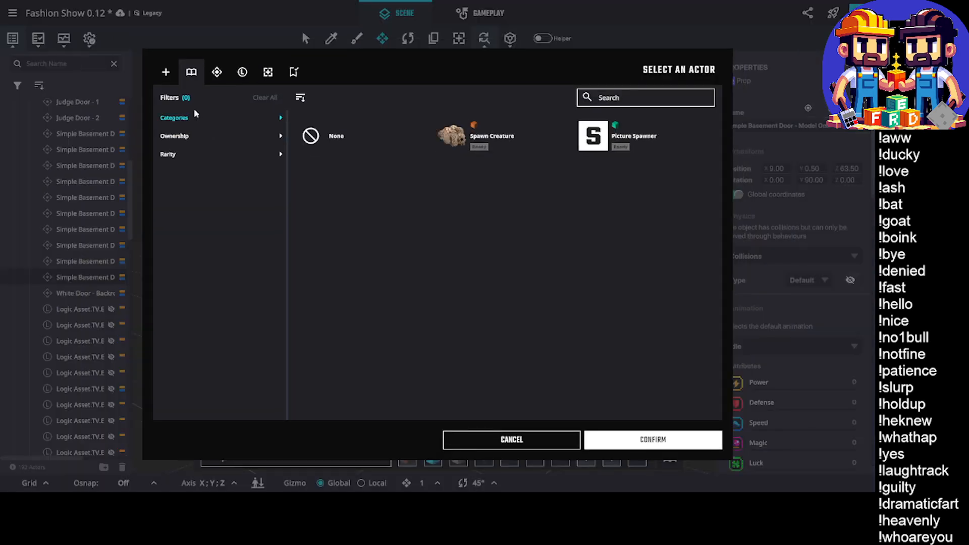
{"action": "left_click", "coordinate": [606, 99]}
{"action": "type", "text": "ai"}
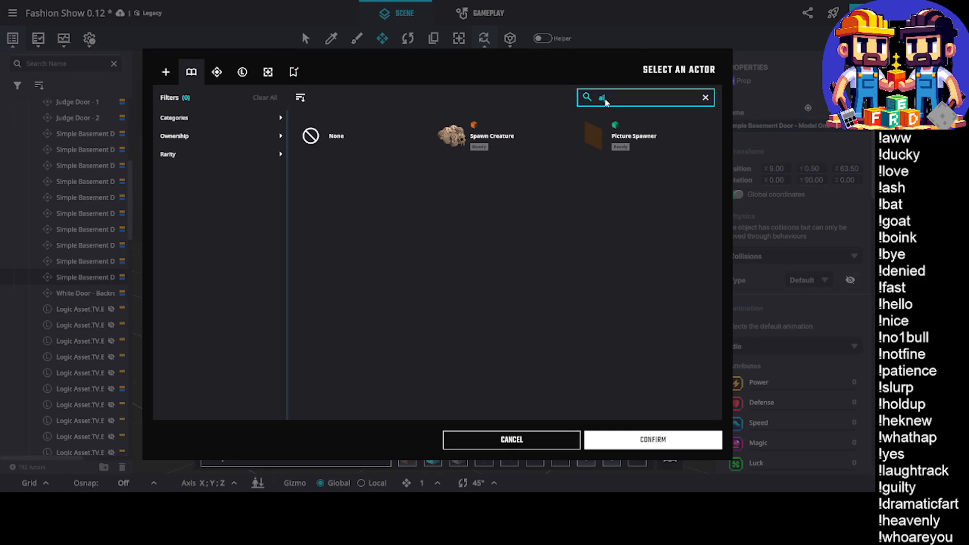
{"action": "type", "text": "m"}
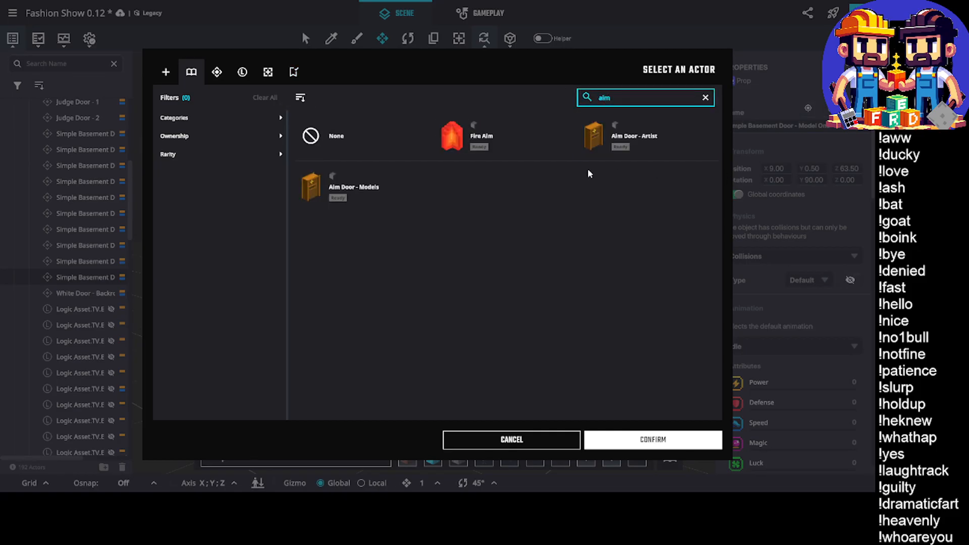
{"action": "left_click", "coordinate": [364, 202]}
{"action": "left_click", "coordinate": [674, 445]}
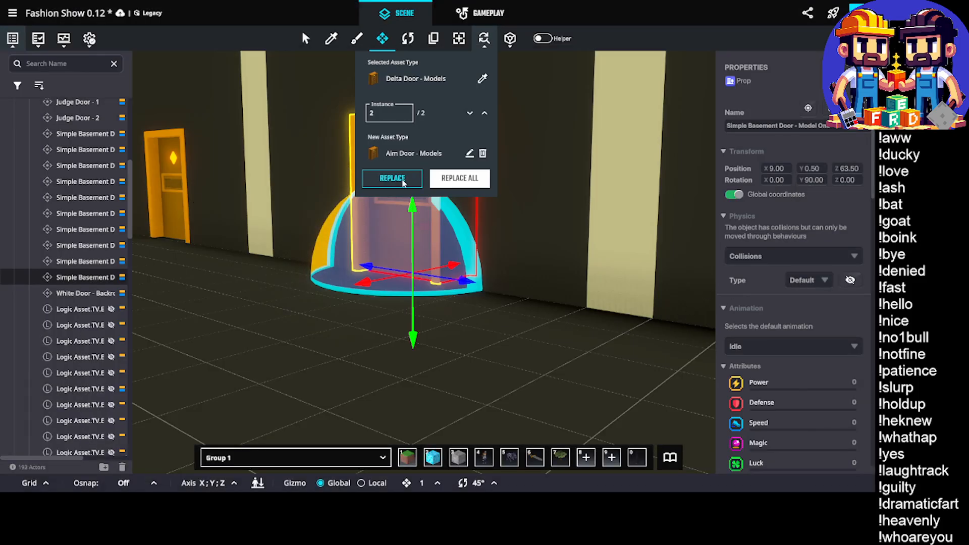
{"action": "left_click", "coordinate": [419, 174]}
{"action": "left_click", "coordinate": [483, 36]}
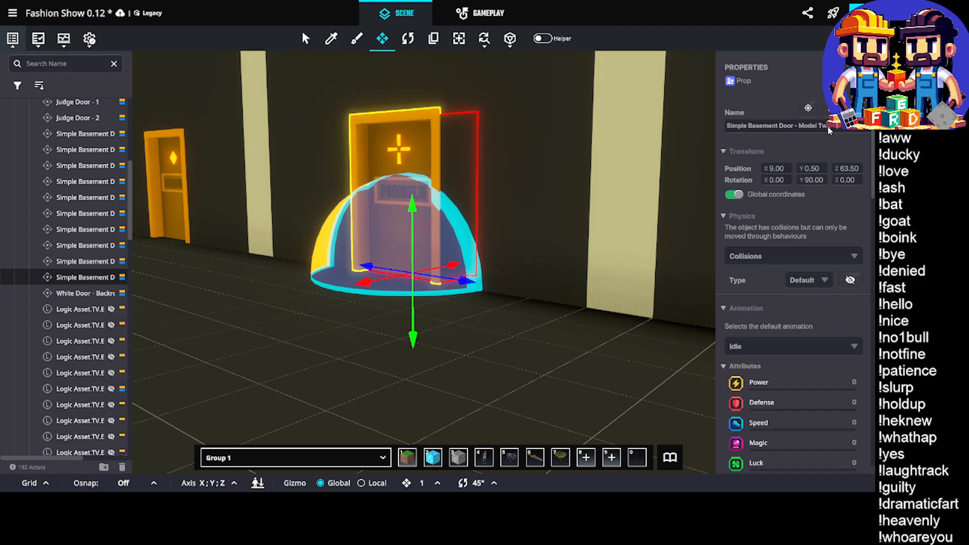
Keep the copied door's name for Model Two and rename its accompanying spawning point Spawning Point Model 2
{"action": "left_click", "coordinate": [828, 126]}
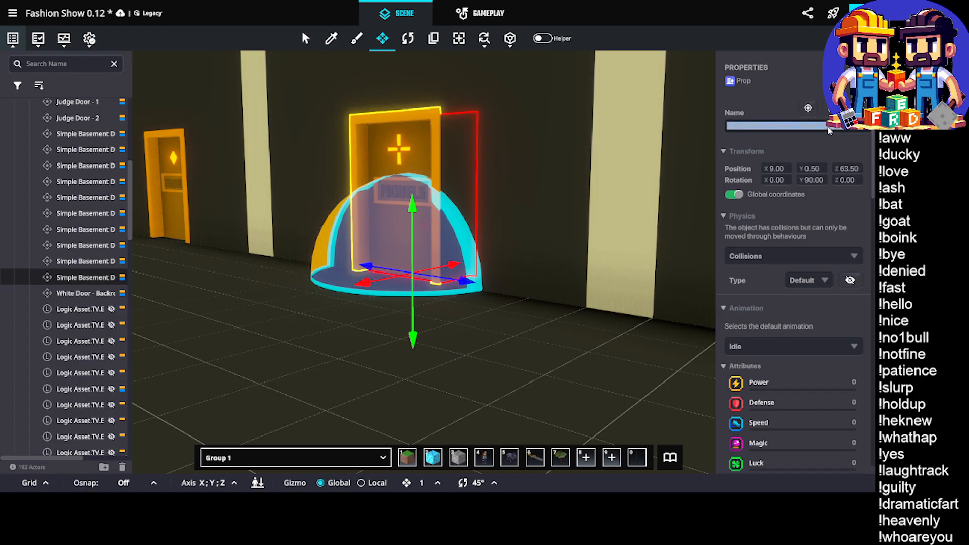
{"action": "key", "text": "Return"}
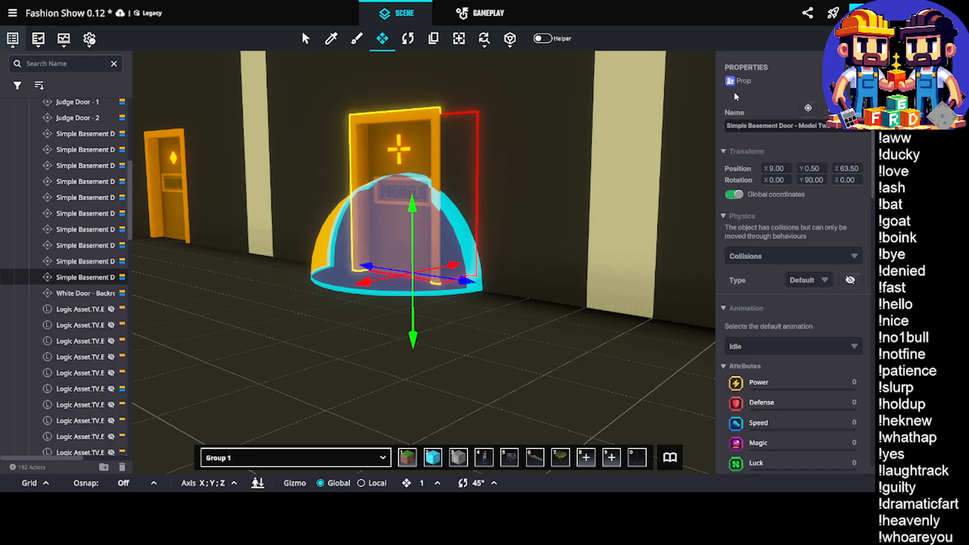
{"action": "scroll", "coordinate": [560, 196], "scroll_direction": "up", "scroll_amount": 8}
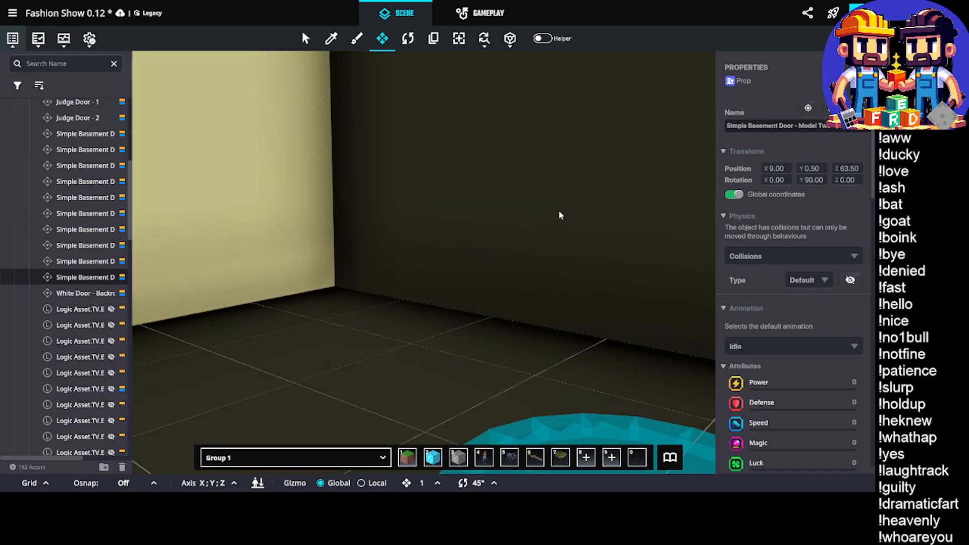
{"action": "middle_click_drag", "start_coordinate": [558, 214], "coordinate": [469, 374]}
{"action": "left_click", "coordinate": [469, 376]}
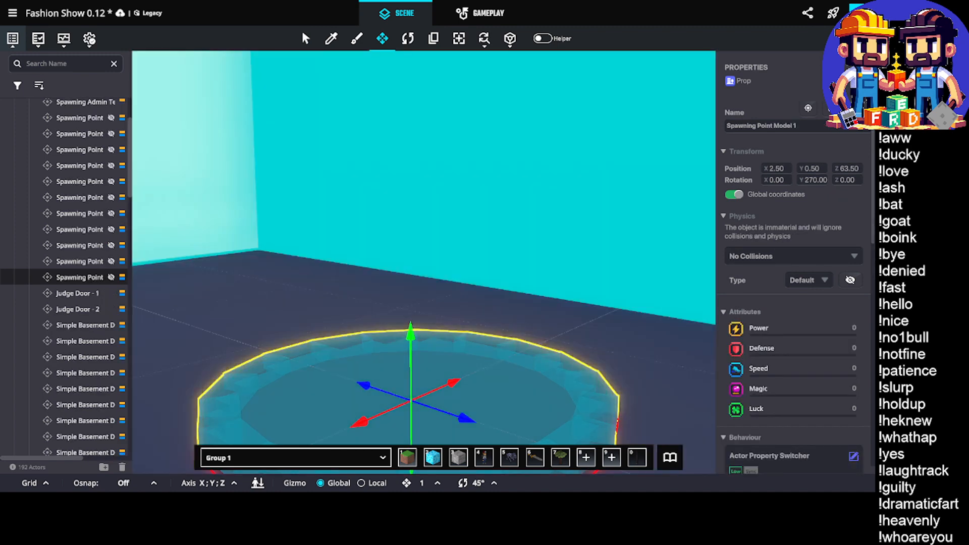
{"action": "left_click_drag", "start_coordinate": [793, 129], "coordinate": [797, 130]}
Make the spawning point's Actor Property Switcher require the new message Set.Model.2.Tag and add the tag Tag.Model.2
{"action": "scroll", "coordinate": [793, 162], "scroll_direction": "down", "scroll_amount": 8}
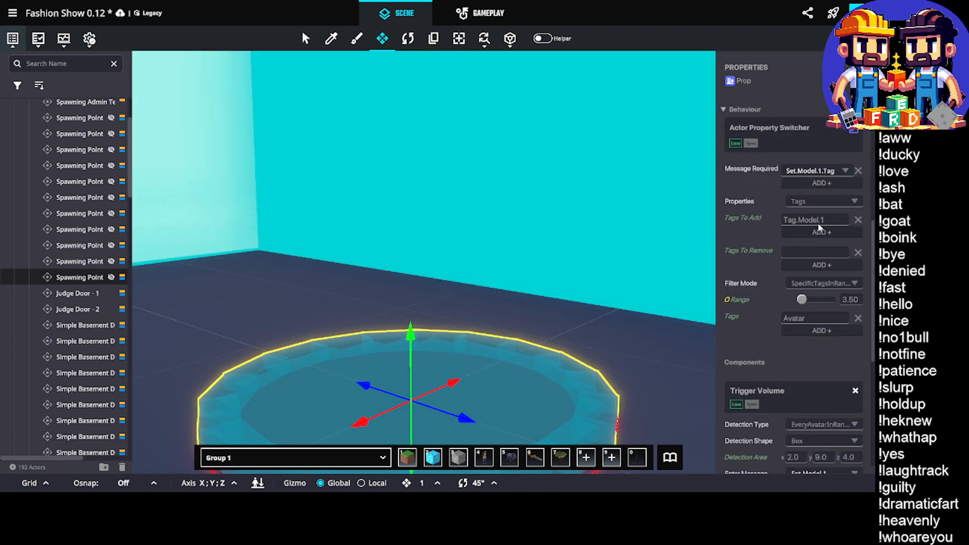
{"action": "left_click", "coordinate": [827, 171]}
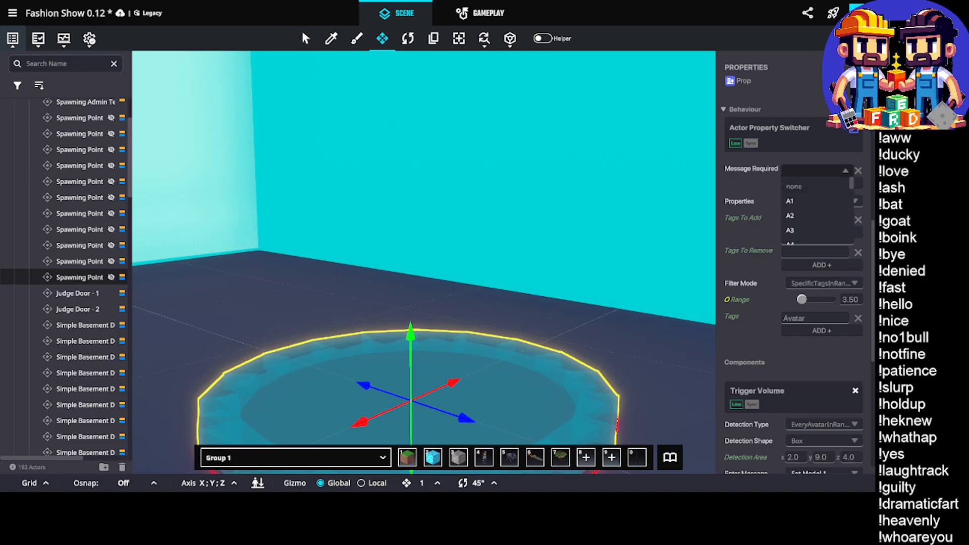
{"action": "type", "text": "Set.Mode"}
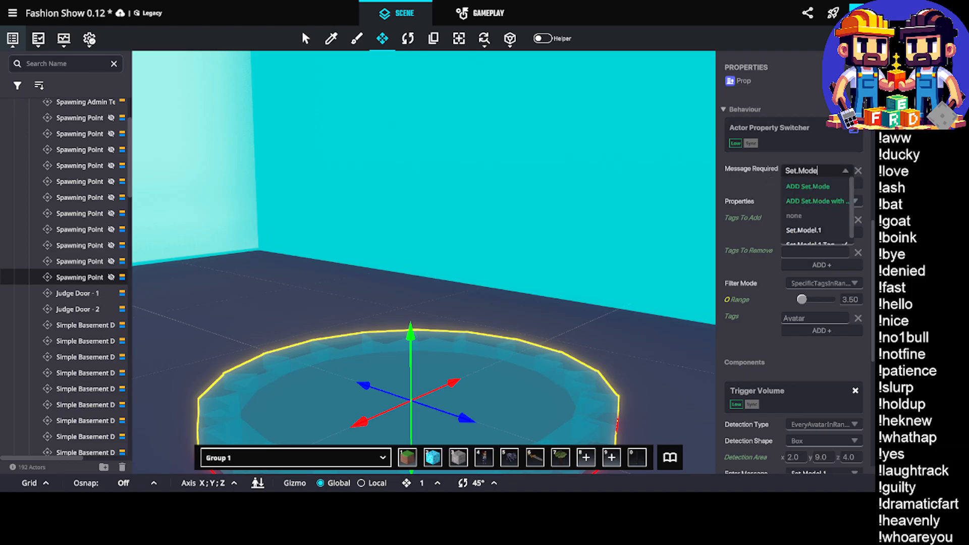
{"action": "type", "text": "l.2"}
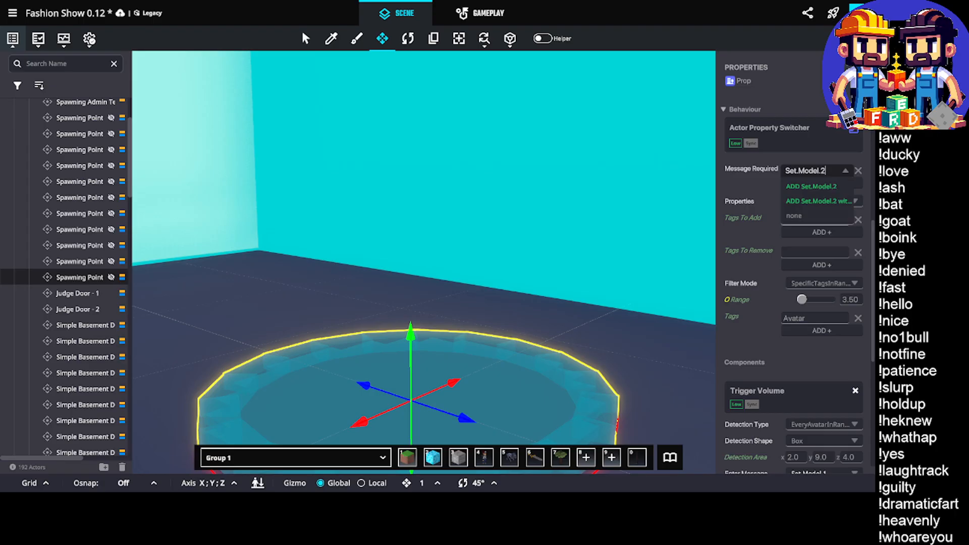
{"action": "type", "text": ".Tag"}
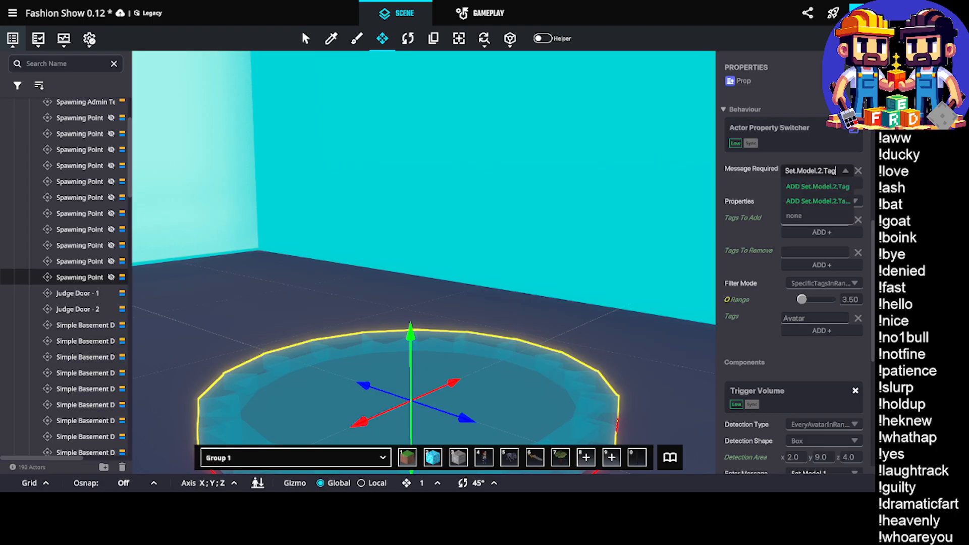
{"action": "left_click", "coordinate": [830, 190]}
{"action": "left_click", "coordinate": [820, 220]}
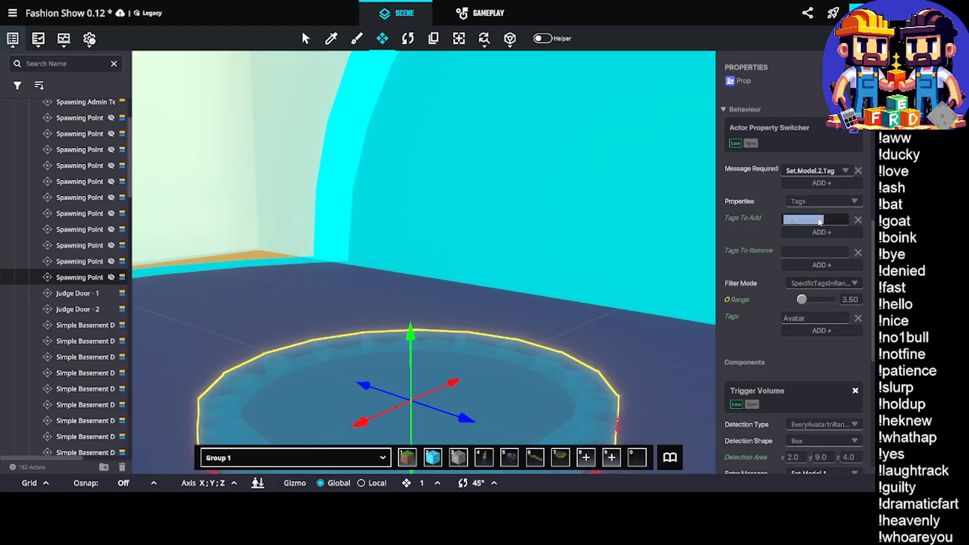
{"action": "key", "text": "BackSpace"}
{"action": "type", "text": "2"}
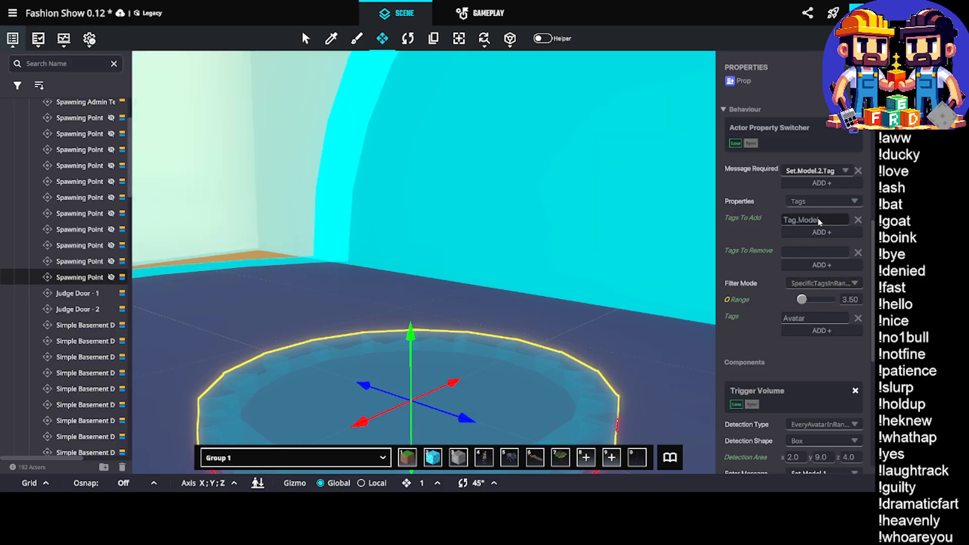
Set the spawning point's Trigger Volume enter message to a new message, Set.Model.2
{"action": "scroll", "coordinate": [818, 225], "scroll_direction": "down", "scroll_amount": 5}
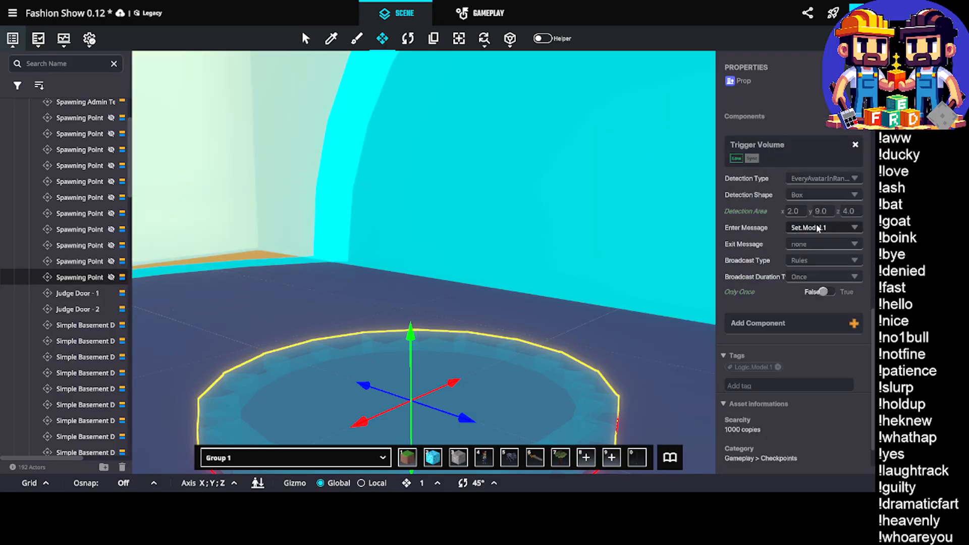
{"action": "left_click", "coordinate": [817, 232]}
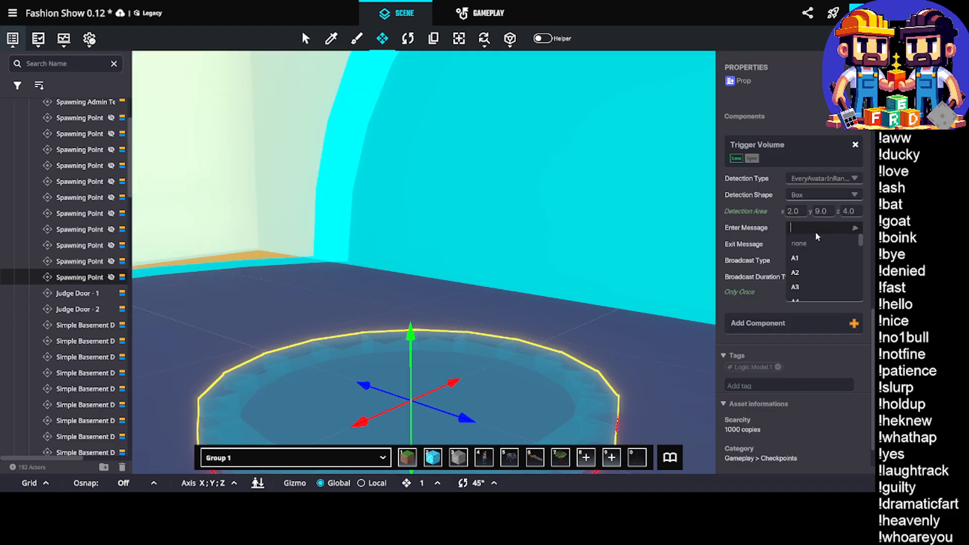
{"action": "type", "text": "Set.Model.2"}
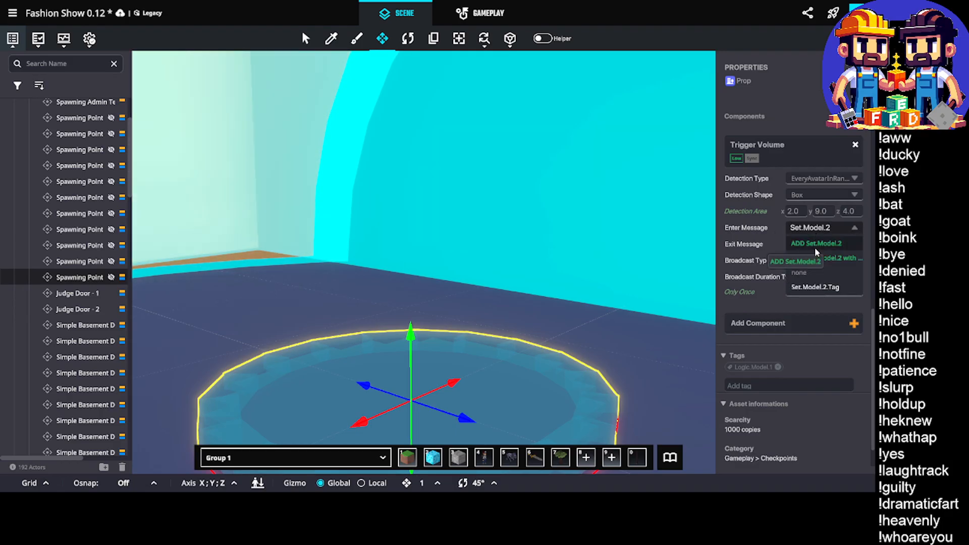
{"action": "left_click", "coordinate": [816, 243]}
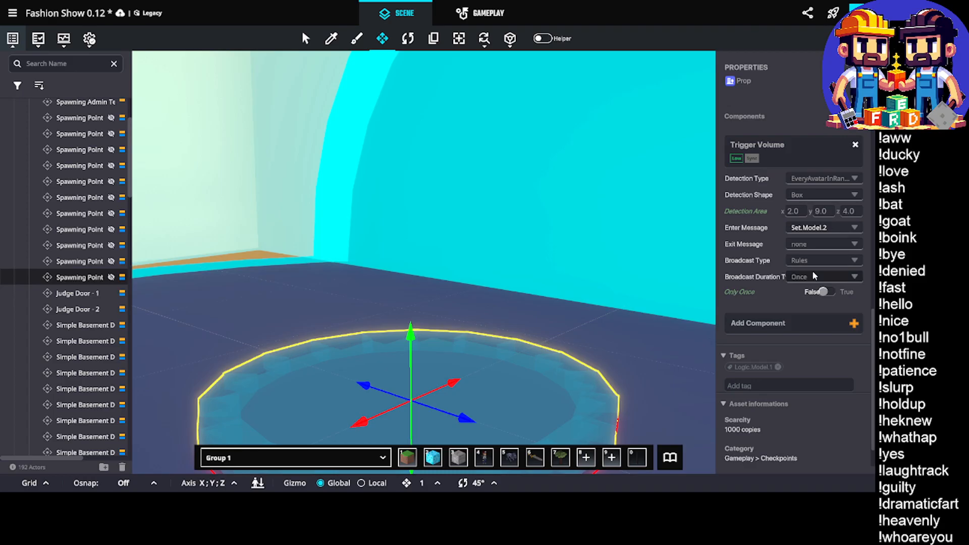
Replace the spawning point's Logic.Model.1 tag with Logic.Model.2
{"action": "left_click", "coordinate": [777, 368]}
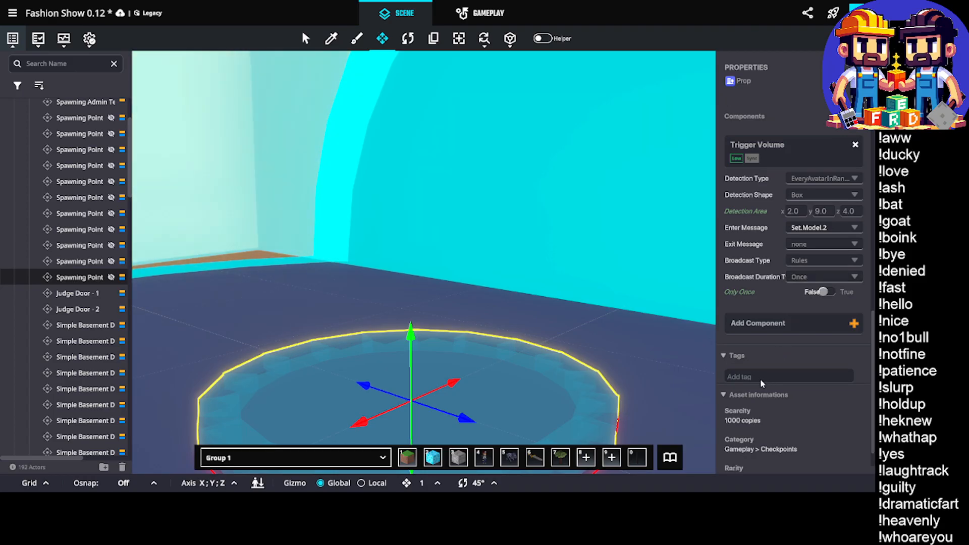
{"action": "left_click", "coordinate": [762, 378]}
{"action": "type", "text": "Logic.Mo"}
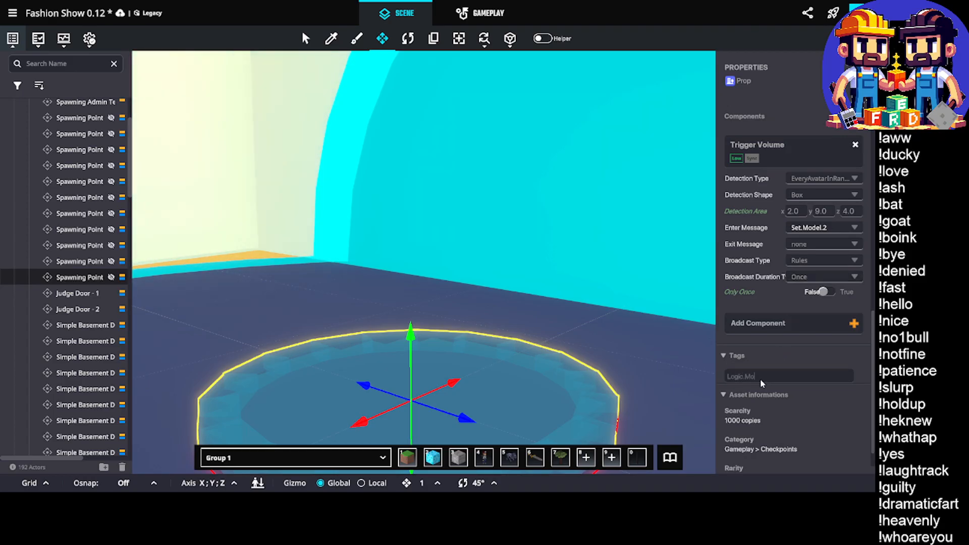
{"action": "type", "text": "del.2"}
{"action": "key", "text": "Return"}
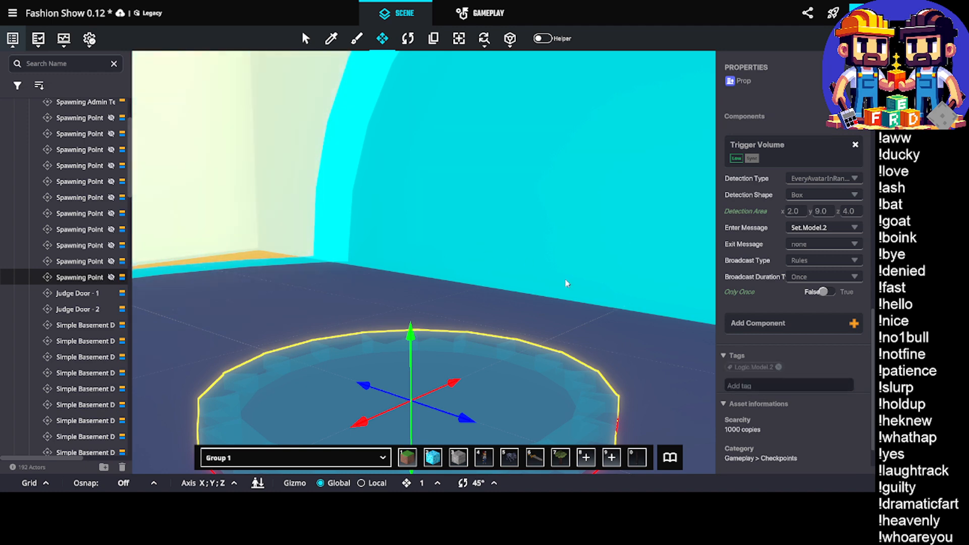
Review the Model 2 spawning point's position behind the door, its name, and its behaviour and trigger settings
{"action": "right_click_drag", "start_coordinate": [566, 284], "coordinate": [448, 305]}
{"action": "scroll", "coordinate": [424, 301], "scroll_direction": "down", "scroll_amount": 5}
{"action": "scroll", "coordinate": [432, 309], "scroll_direction": "down", "scroll_amount": 5}
{"action": "scroll", "coordinate": [432, 310], "scroll_direction": "down", "scroll_amount": 3}
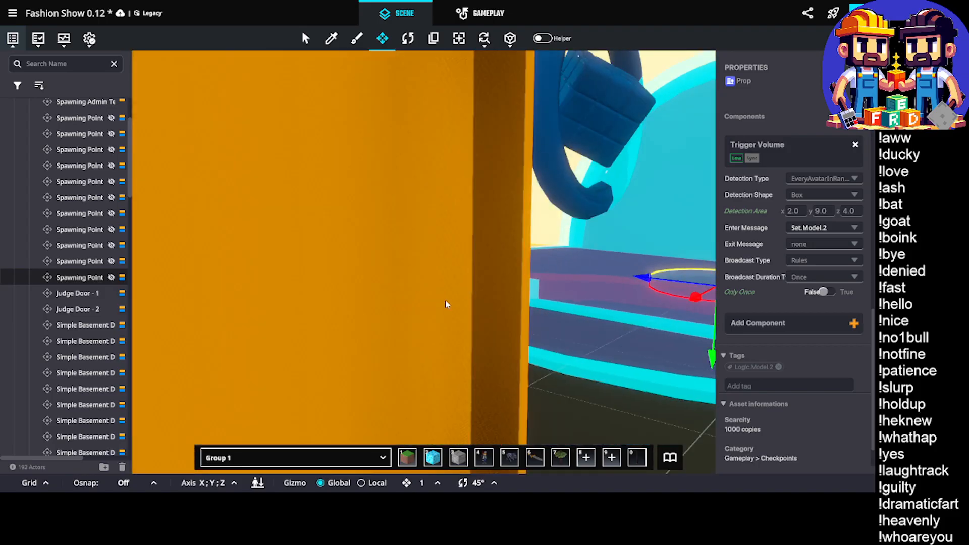
{"action": "scroll", "coordinate": [447, 304], "scroll_direction": "down", "scroll_amount": 3}
{"action": "scroll", "coordinate": [783, 278], "scroll_direction": "up", "scroll_amount": 10}
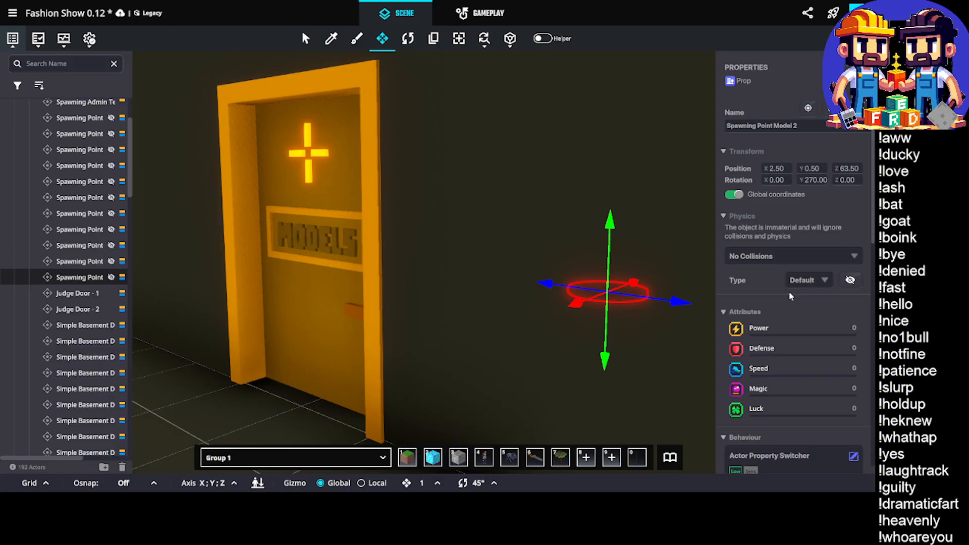
{"action": "mouse_move", "coordinate": [525, 264]}
{"action": "right_mouse_down"}
{"action": "mouse_move", "coordinate": [539, 268]}
{"action": "mouse_move", "coordinate": [534, 259]}
{"action": "right_mouse_up"}
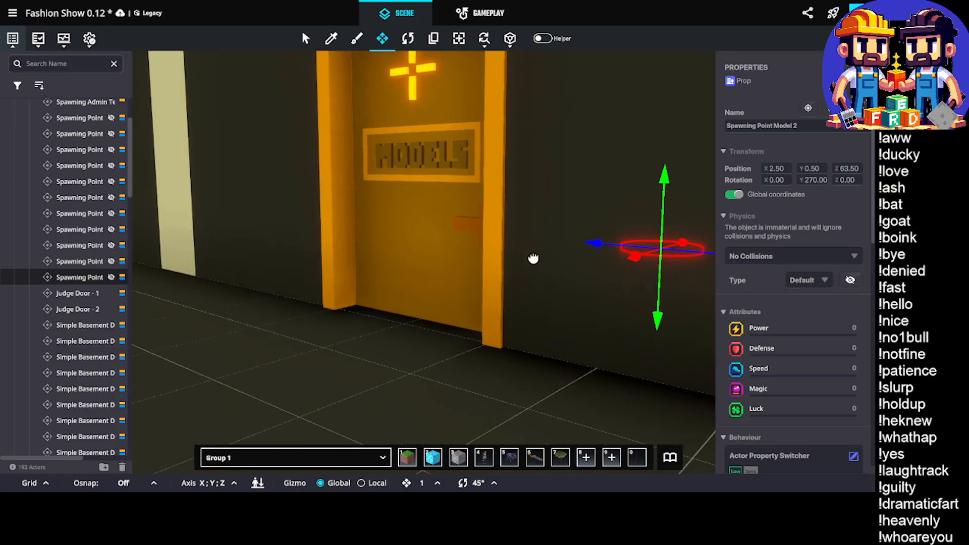
{"action": "scroll", "coordinate": [786, 280], "scroll_direction": "down", "scroll_amount": 10}
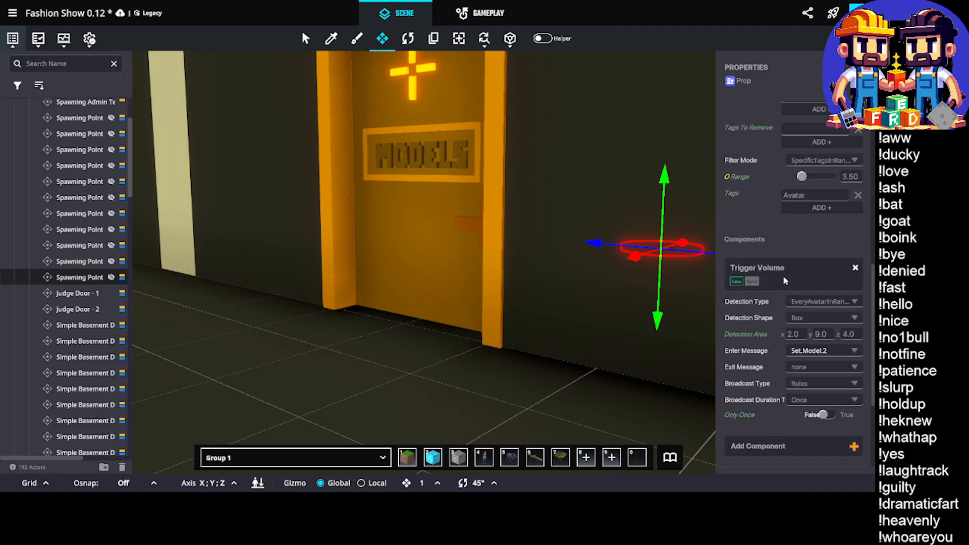
{"action": "scroll", "coordinate": [784, 281], "scroll_direction": "down", "scroll_amount": 3}
Replace the teleport play message of the Model Two door's opening animation with a new message, Teleport.Model.2
{"action": "left_click", "coordinate": [437, 265]}
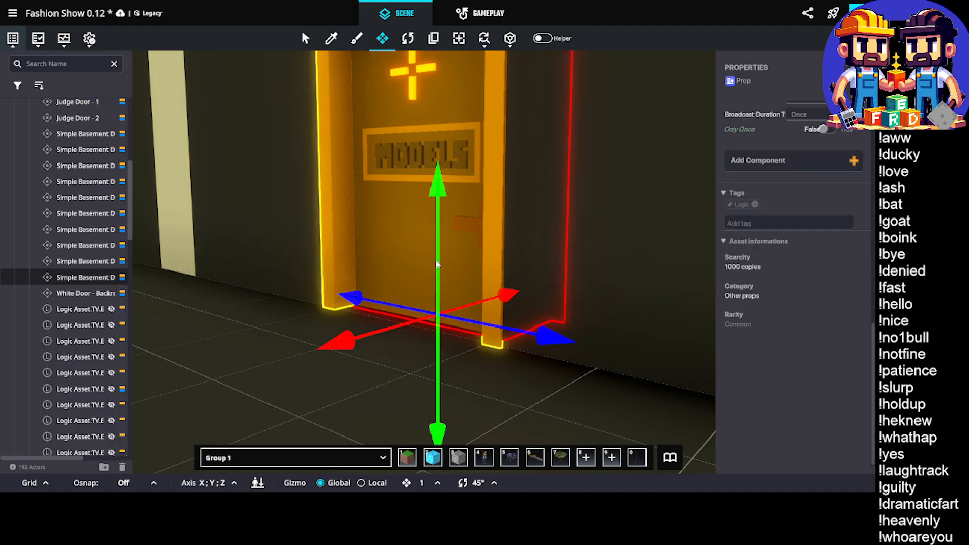
{"action": "scroll", "coordinate": [815, 228], "scroll_direction": "up", "scroll_amount": 10}
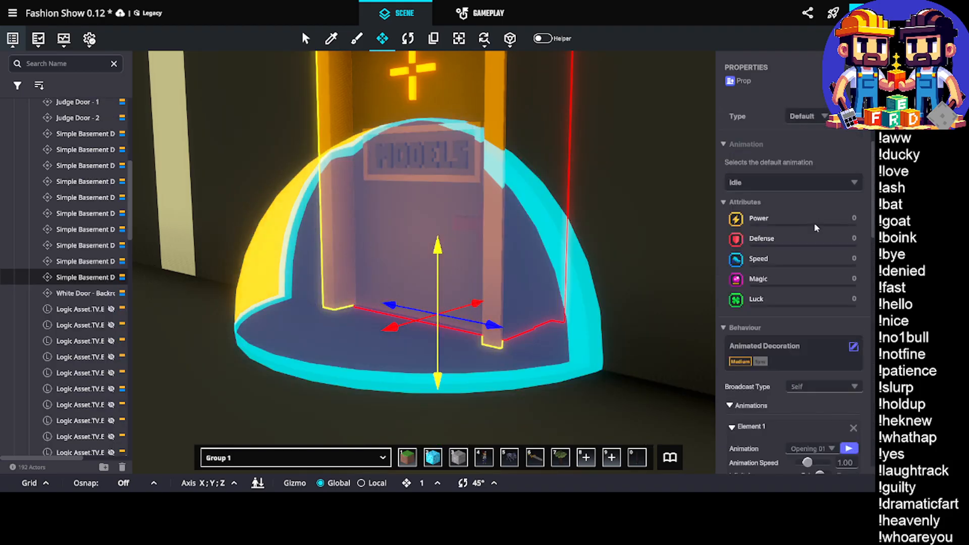
{"action": "scroll", "coordinate": [815, 229], "scroll_direction": "up", "scroll_amount": 3}
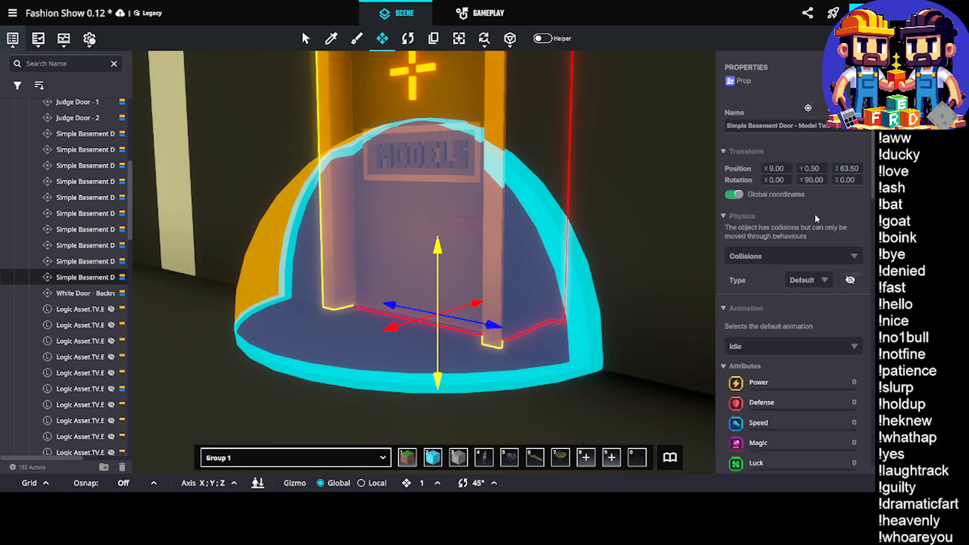
{"action": "scroll", "coordinate": [816, 218], "scroll_direction": "down", "scroll_amount": 12}
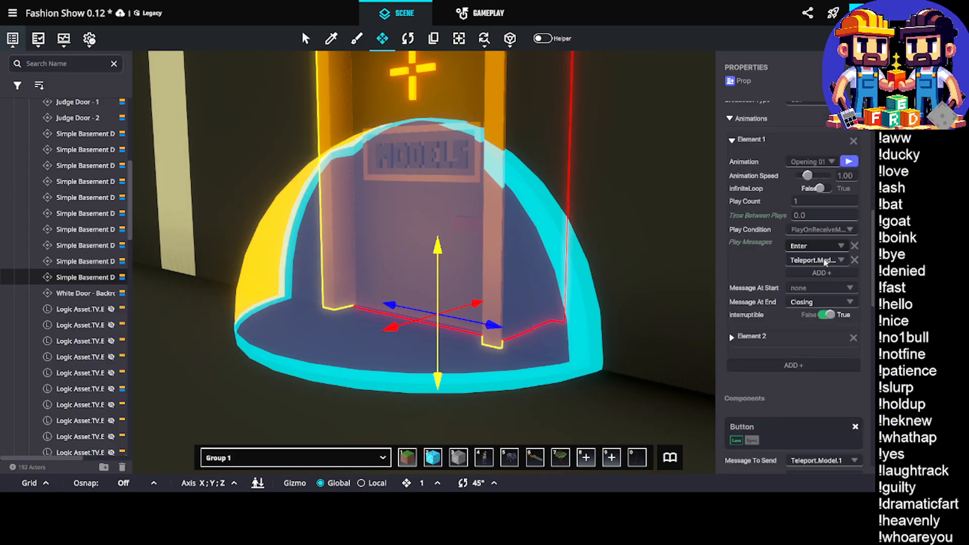
{"action": "left_click", "coordinate": [826, 260]}
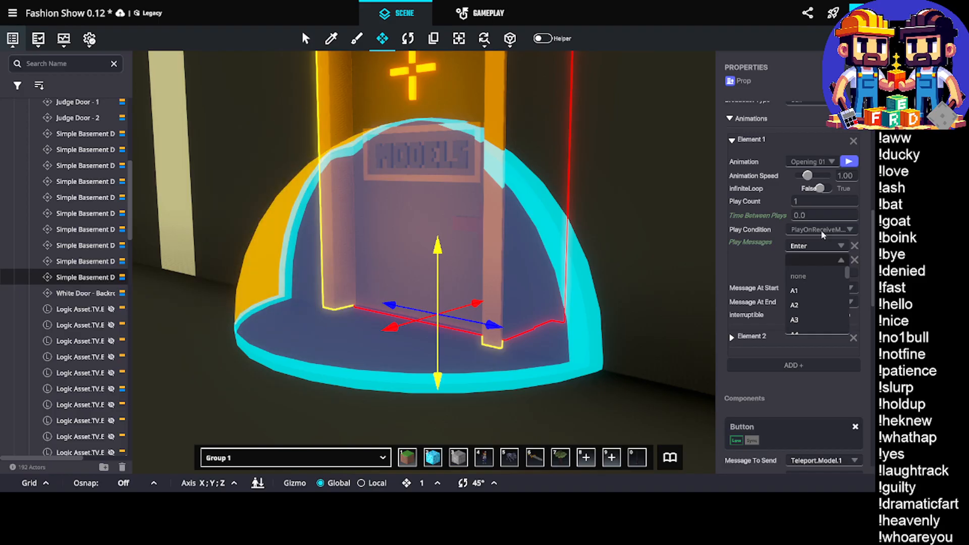
{"action": "type", "text": "Telep"}
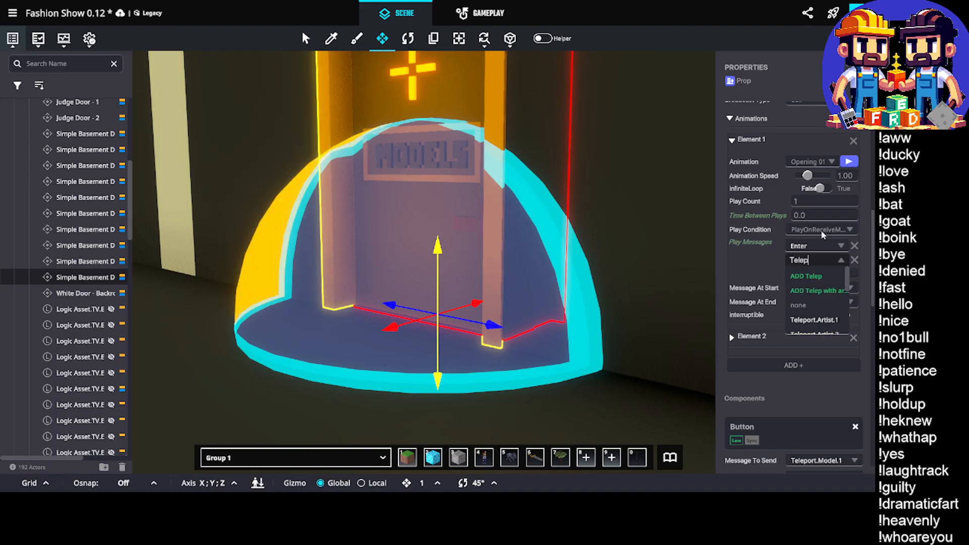
{"action": "type", "text": "ort.M"}
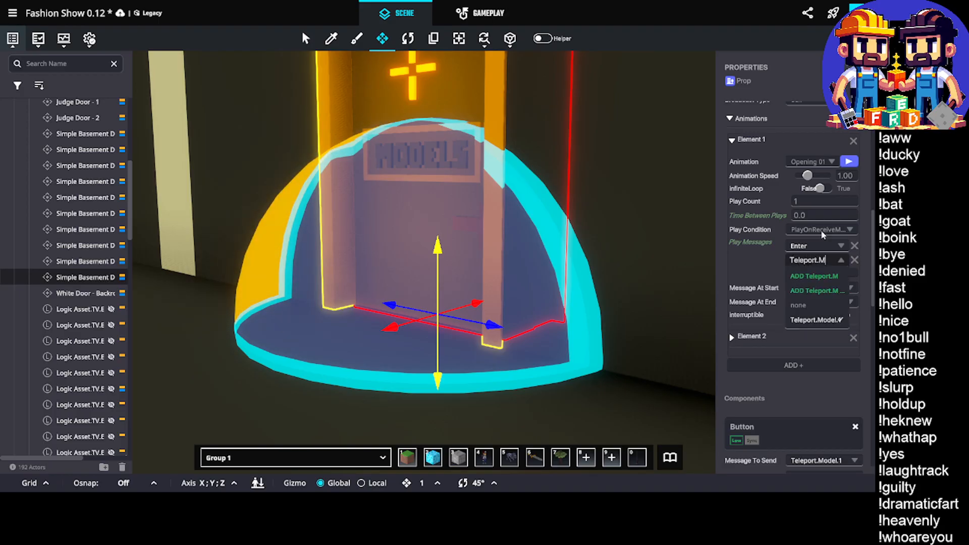
{"action": "type", "text": "odel.2"}
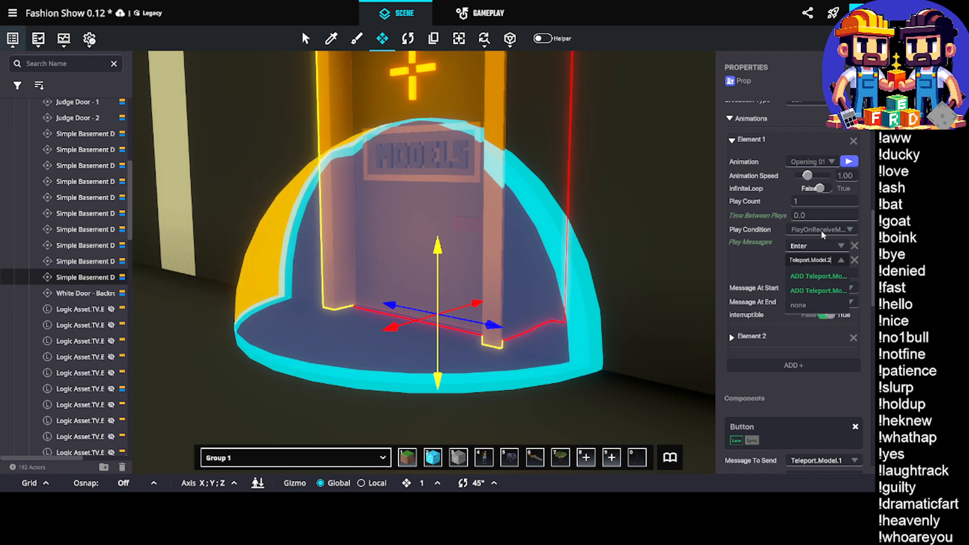
{"action": "left_click", "coordinate": [818, 276]}
Set the Message To Send of the Model Two door's Button component to Teleport.Model.2
{"action": "scroll", "coordinate": [766, 298], "scroll_direction": "down", "scroll_amount": 3}
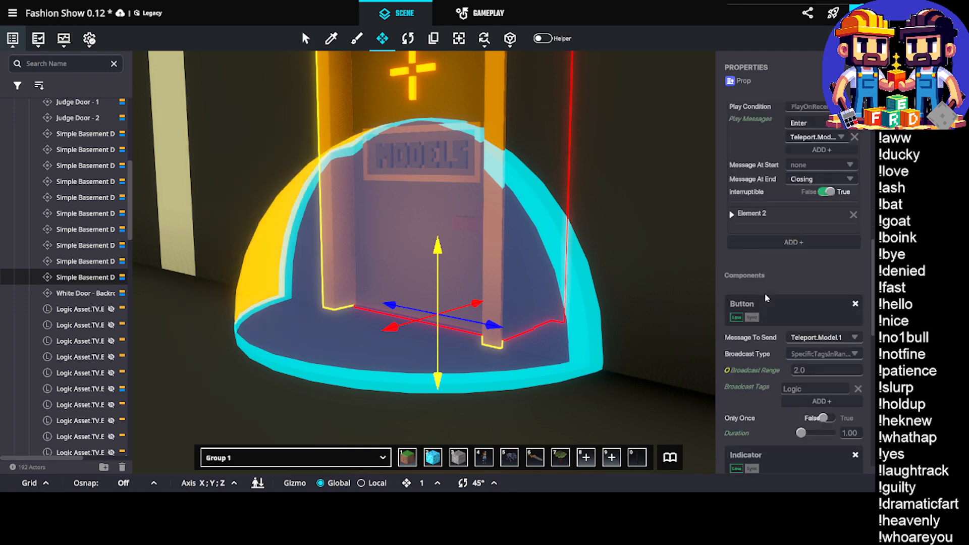
{"action": "scroll", "coordinate": [767, 299], "scroll_direction": "down", "scroll_amount": 3}
{"action": "left_click", "coordinate": [857, 216]}
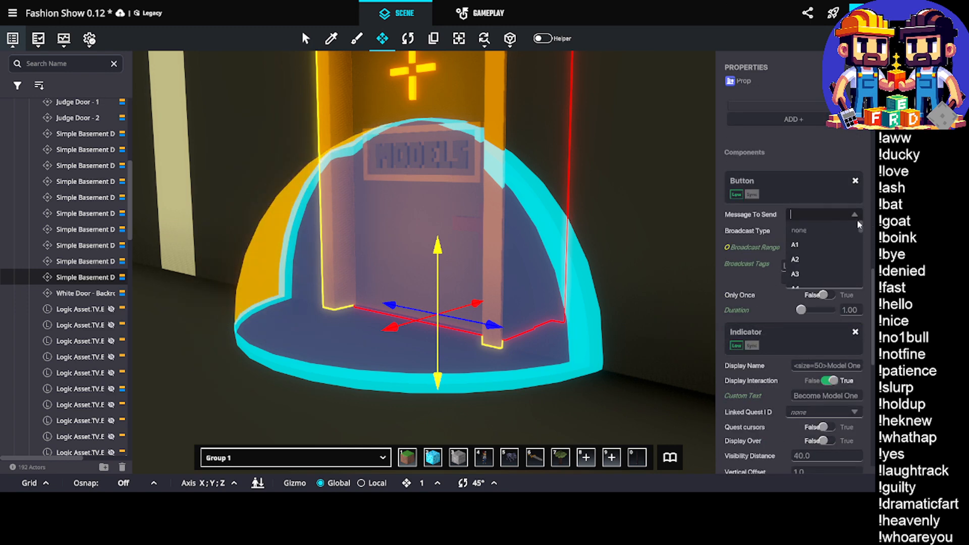
{"action": "type", "text": "l.2"}
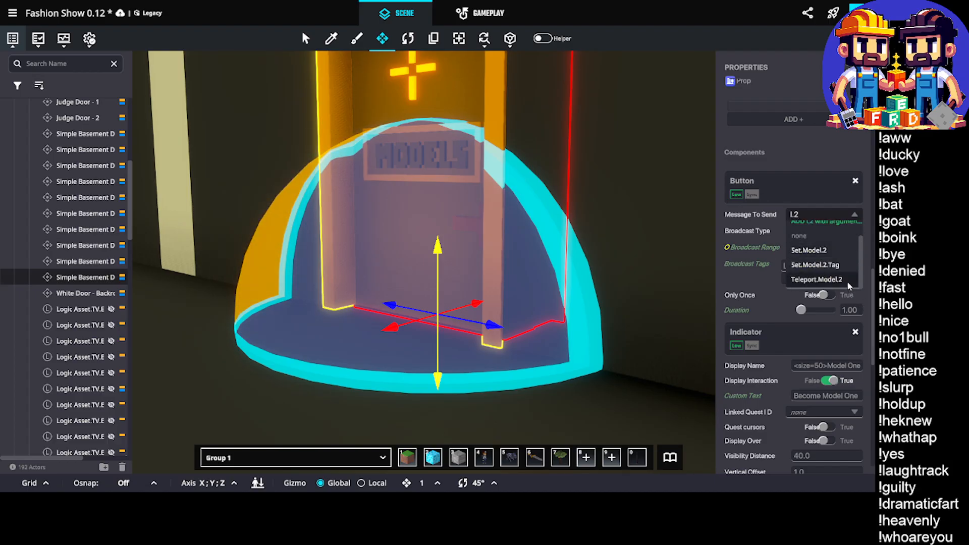
{"action": "left_click", "coordinate": [815, 279]}
Change the display name in the door's Indicator component to <size=50>Model Two
{"action": "scroll", "coordinate": [834, 281], "scroll_direction": "down", "scroll_amount": 2}
{"action": "double_click", "coordinate": [852, 285]}
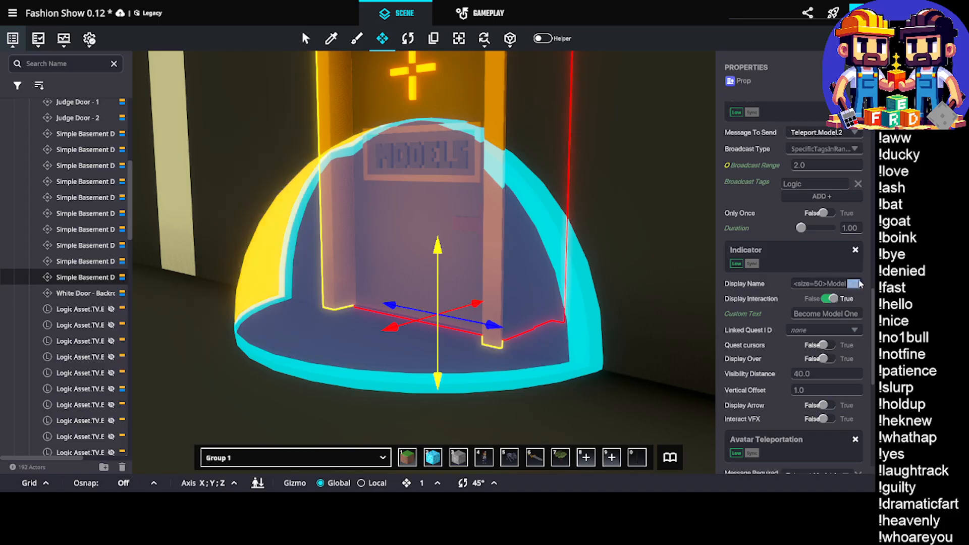
{"action": "type", "text": "Two"}
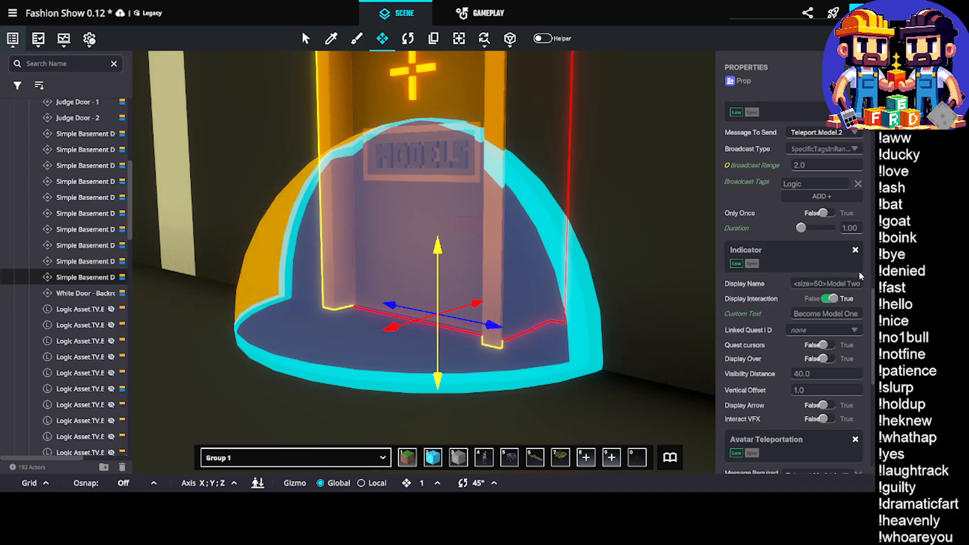
Set the Model Two door's Indicator custom text to Become Model Two and its Avatar Teleportation required message to Teleport.Model.2
{"action": "double_click", "coordinate": [852, 314]}
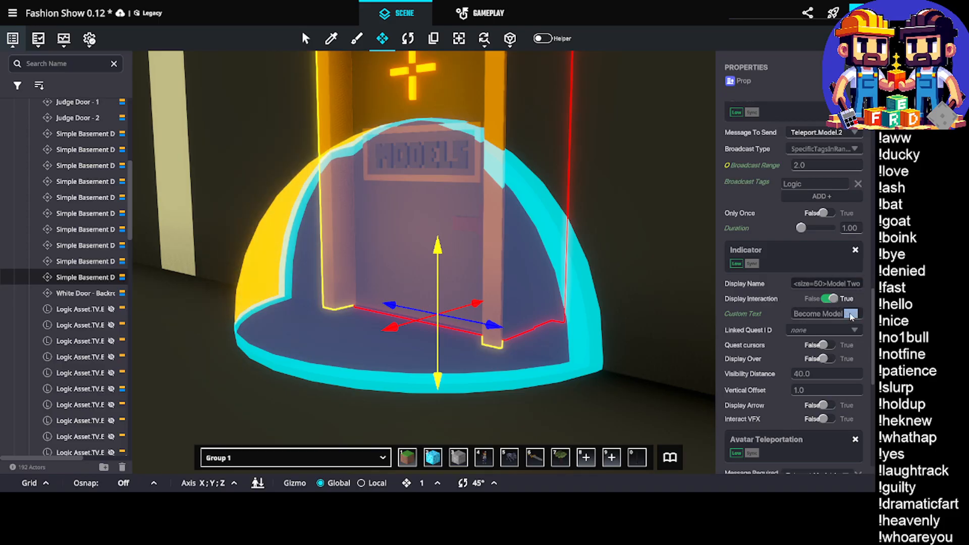
{"action": "type", "text": "Two"}
{"action": "scroll", "coordinate": [852, 316], "scroll_direction": "down", "scroll_amount": 6}
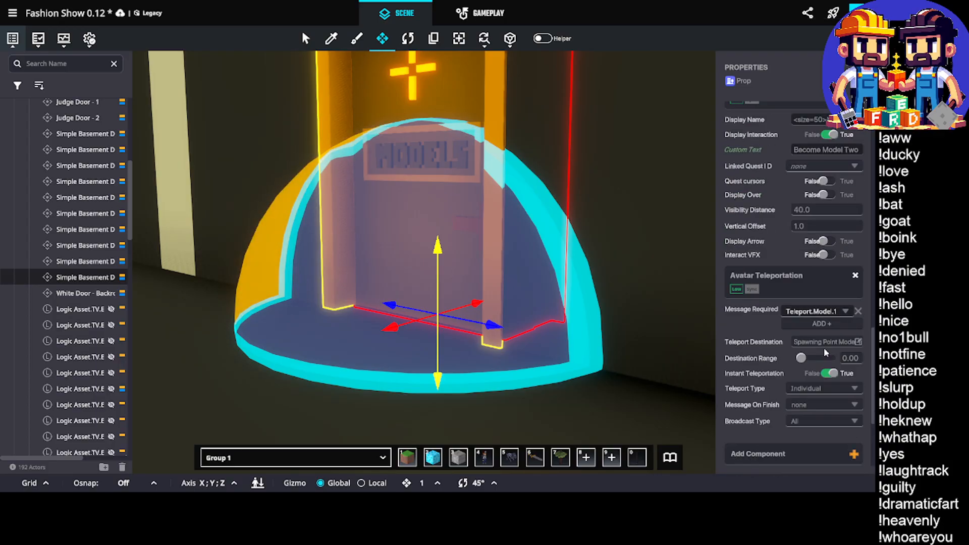
{"action": "left_click", "coordinate": [816, 191]}
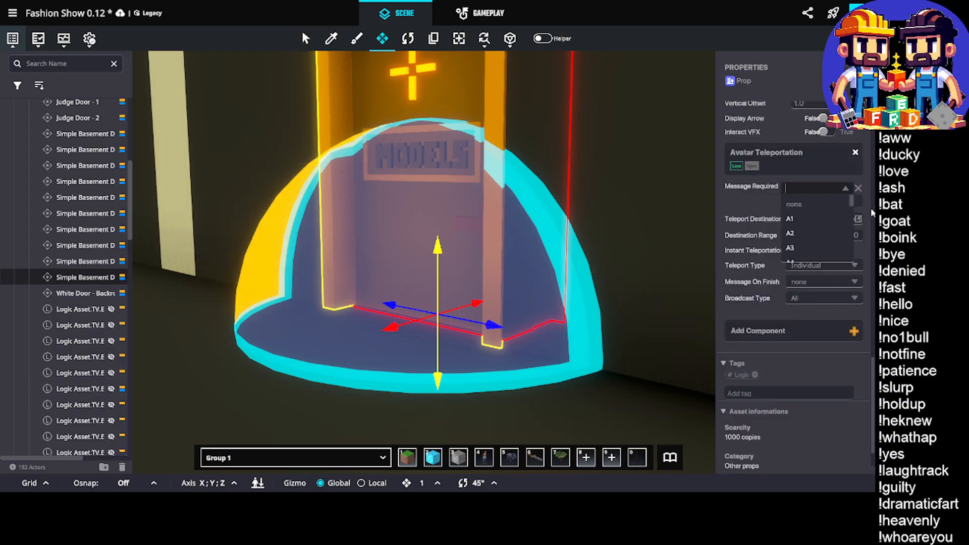
{"action": "type", "text": "Set.Model.2"}
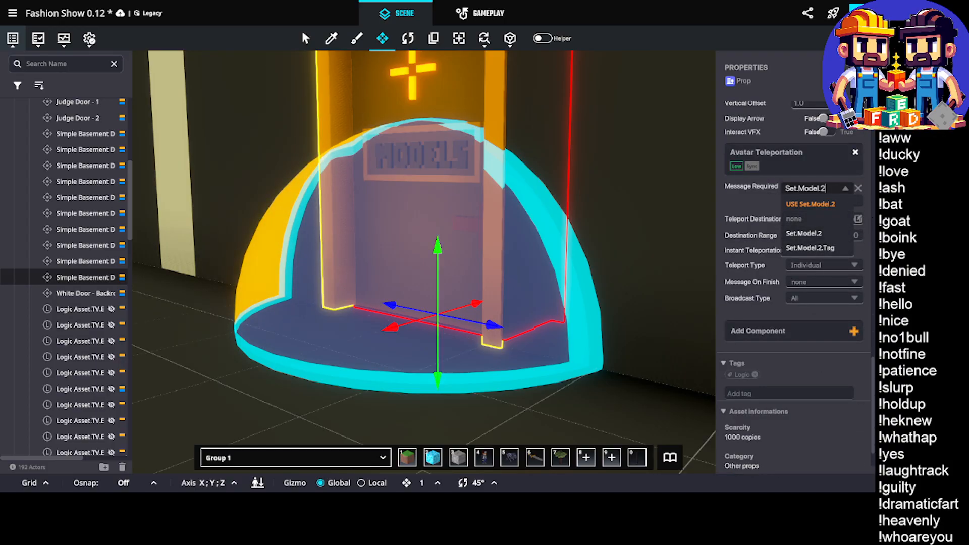
{"action": "key", "text": "ctrl+a"}
{"action": "type", "text": "l.2"}
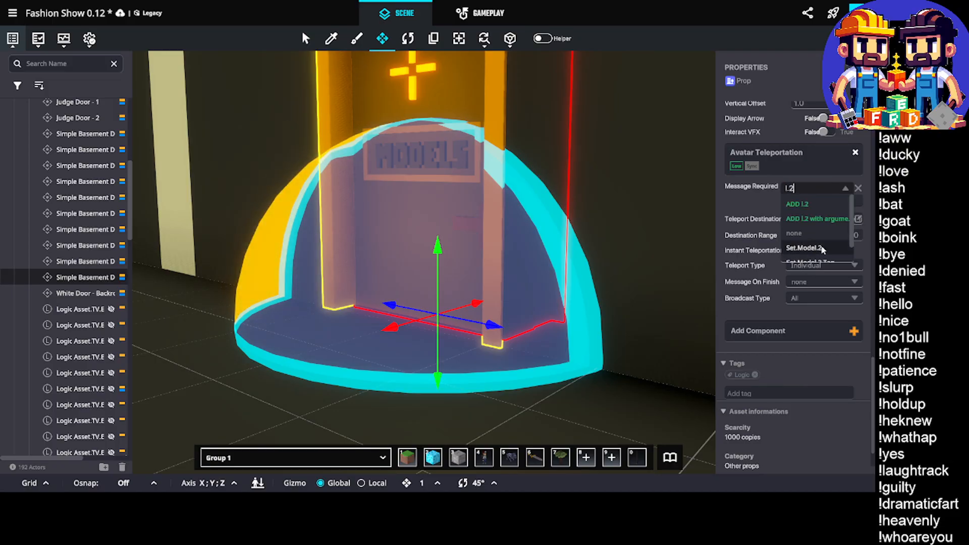
{"action": "scroll", "coordinate": [822, 249], "scroll_direction": "down", "scroll_amount": 2}
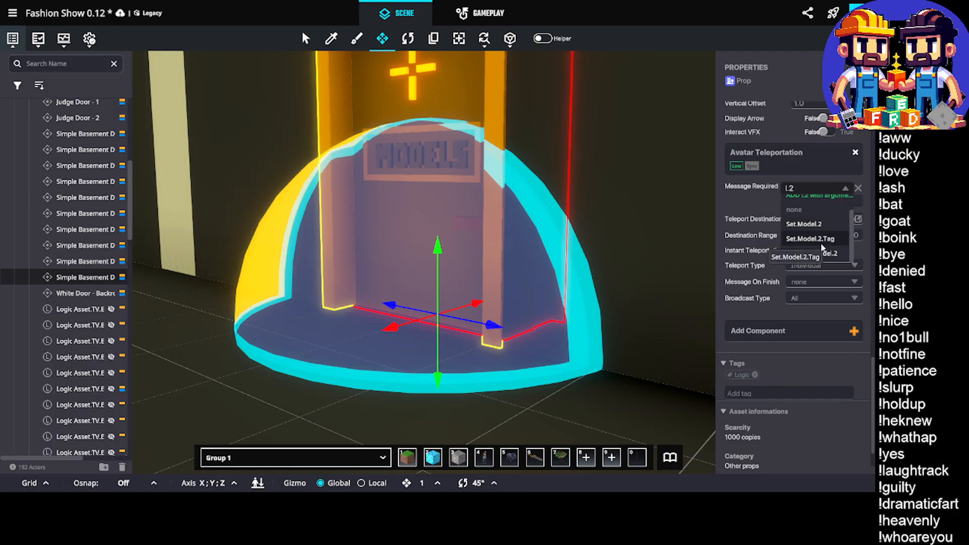
{"action": "left_click", "coordinate": [822, 252]}
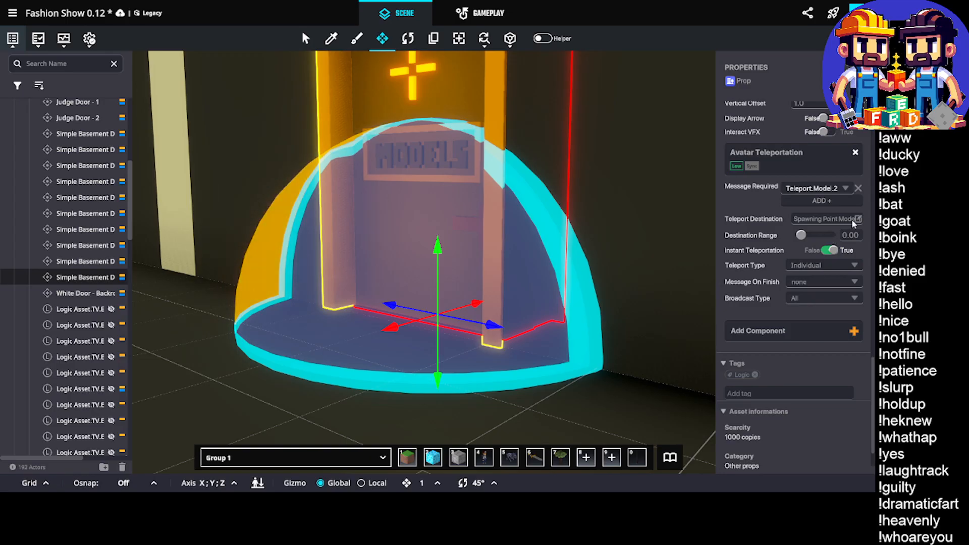
Set the teleport destination of the Model Two door's Avatar Teleportation component to Spawning Point Model 2
{"action": "left_click", "coordinate": [826, 219]}
{"action": "left_click", "coordinate": [632, 100]}
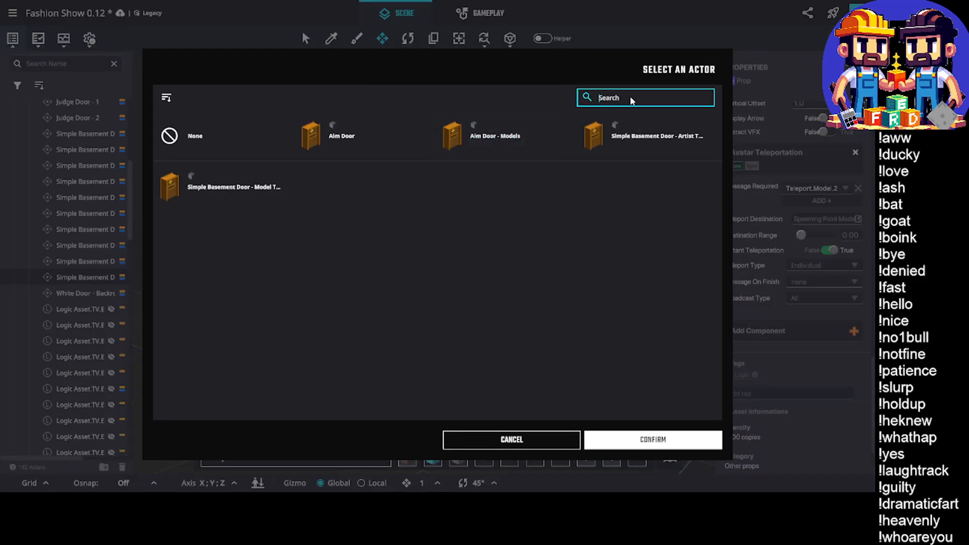
{"action": "type", "text": "spawn"}
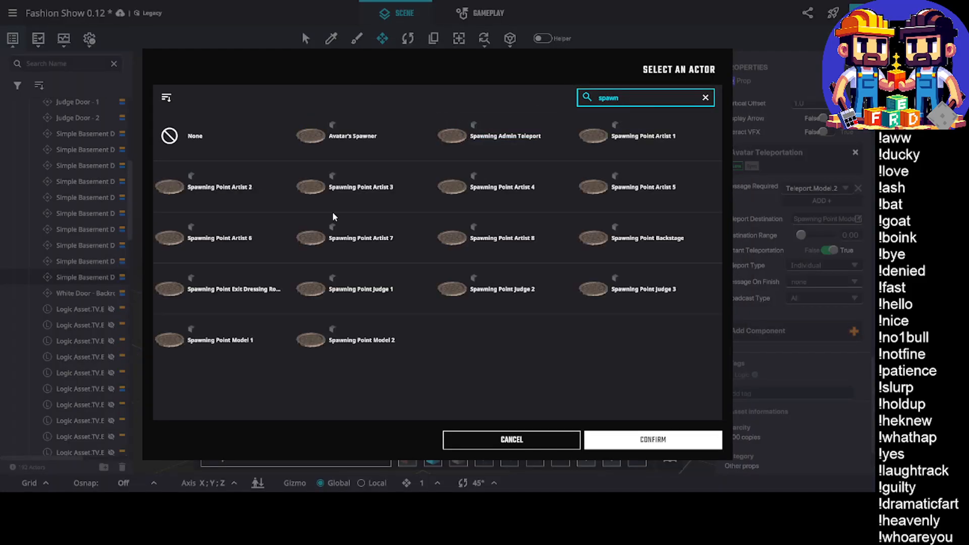
{"action": "left_click", "coordinate": [369, 340]}
{"action": "left_click", "coordinate": [631, 439]}
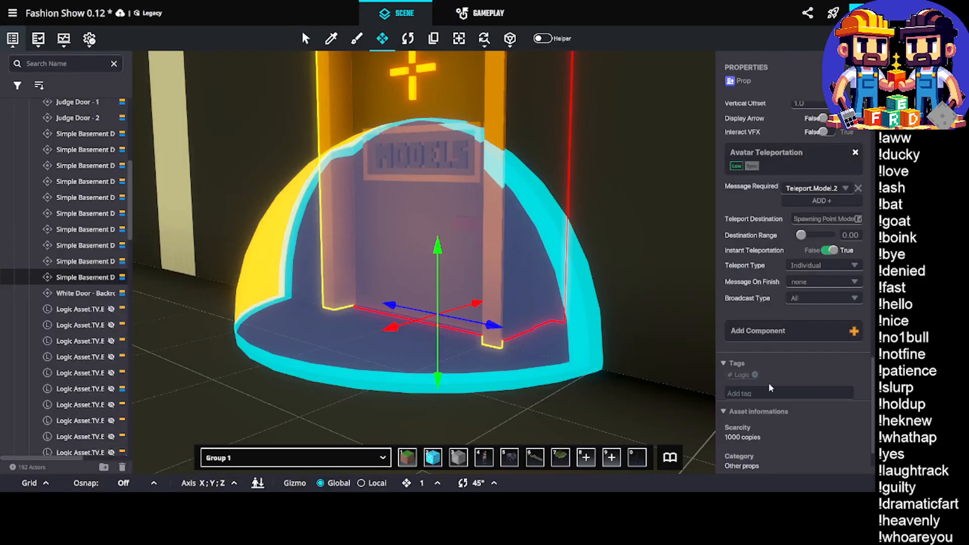
Duplicate the Set Artist 8 (1) group in the game rules and place the copy directly below the original
{"action": "scroll", "coordinate": [514, 325], "scroll_direction": "down", "scroll_amount": 3}
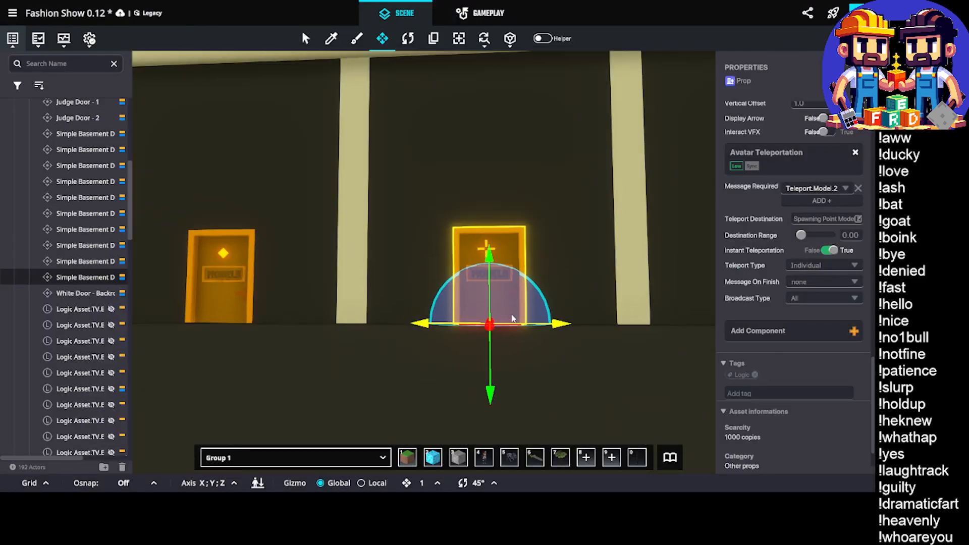
{"action": "middle_click_drag", "start_coordinate": [514, 325], "coordinate": [520, 414]}
{"action": "left_click", "coordinate": [489, 15]}
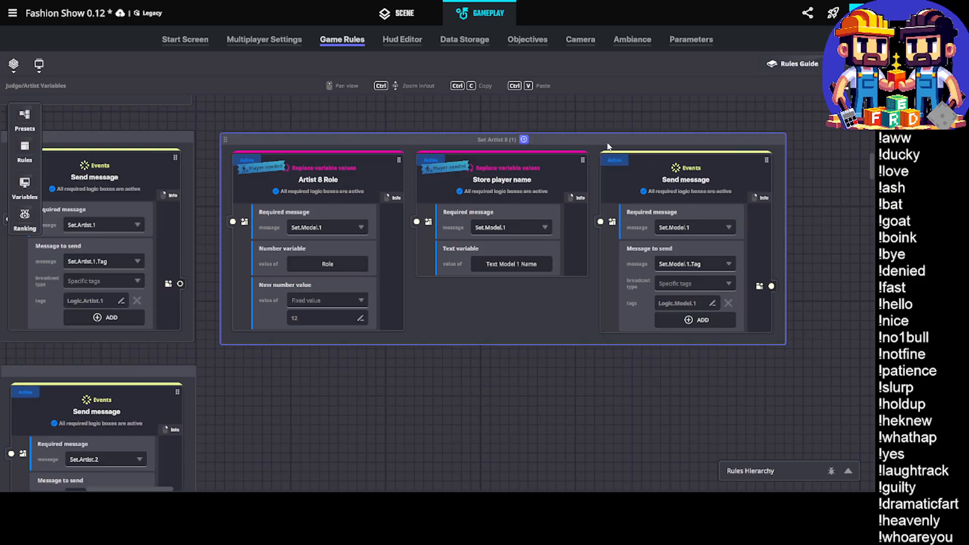
{"action": "left_click", "coordinate": [493, 131]}
{"action": "left_click", "coordinate": [502, 119]}
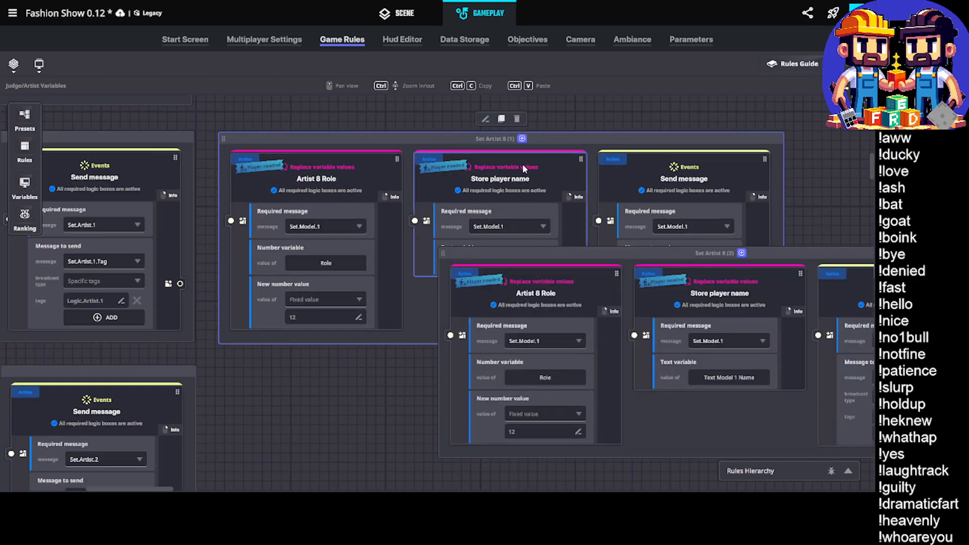
{"action": "left_click_drag", "start_coordinate": [522, 164], "coordinate": [336, 370]}
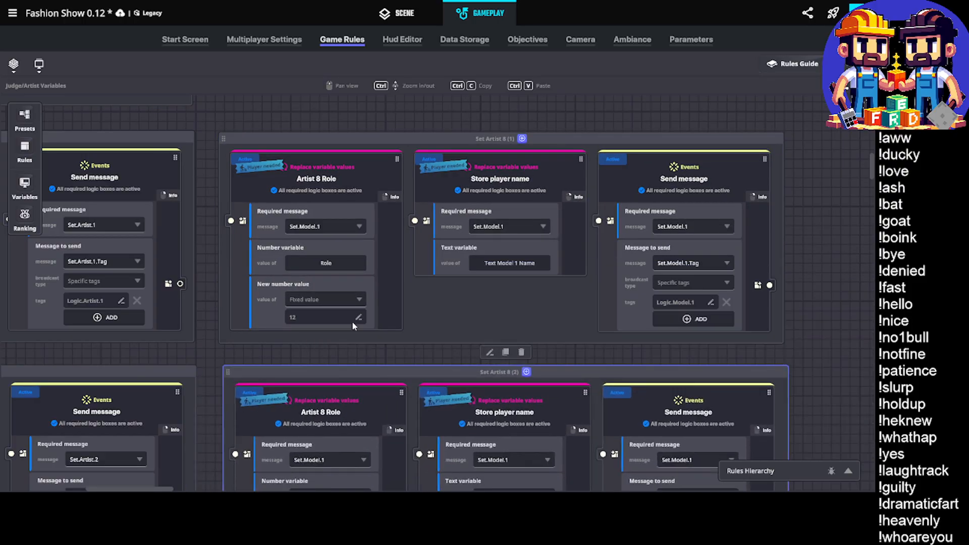
Rename the original Set Artist 8 (1) rule group as Set Model 1
{"action": "left_click", "coordinate": [492, 141]}
{"action": "double_click", "coordinate": [493, 139]}
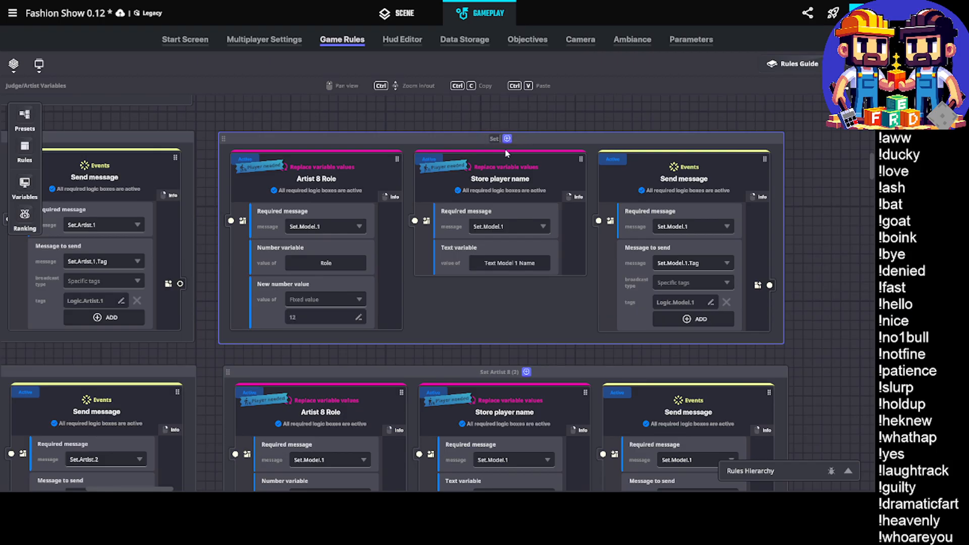
{"action": "type", "text": "Set Model 1"}
{"action": "key", "text": "Return"}
Rename the Artist 8 Role rule in the Set Model 1 group as Model 1 Role
{"action": "left_click", "coordinate": [326, 183]}
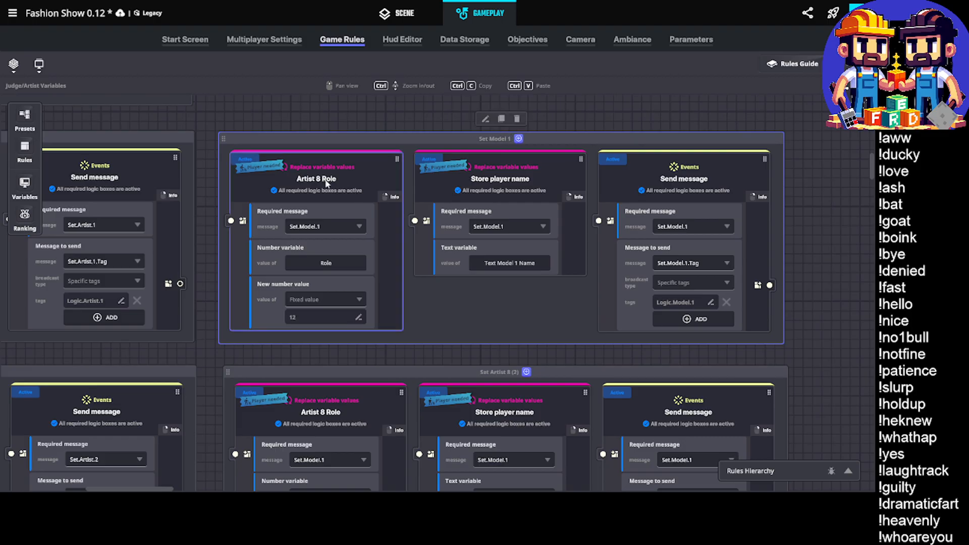
{"action": "double_click", "coordinate": [306, 179]}
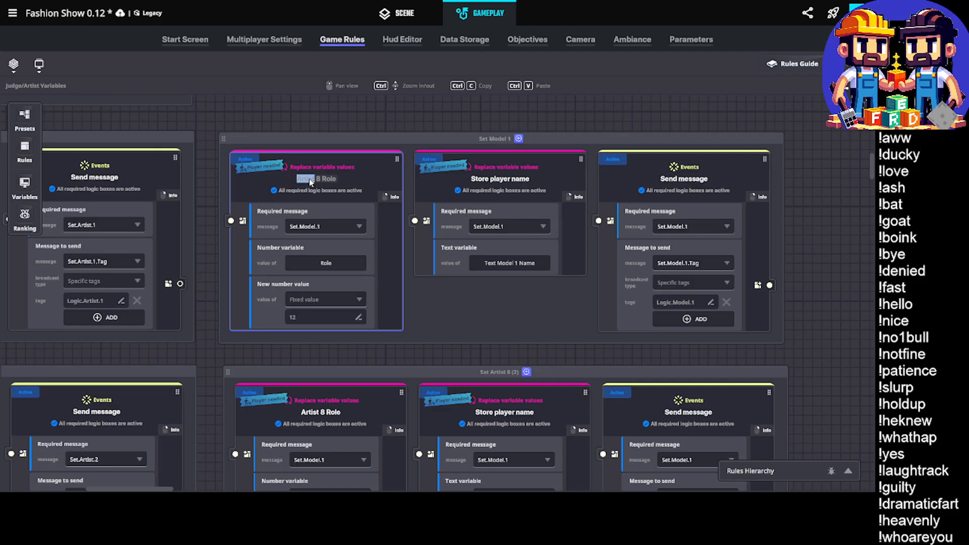
{"action": "type", "text": "Model 1"}
{"action": "left_click", "coordinate": [323, 120]}
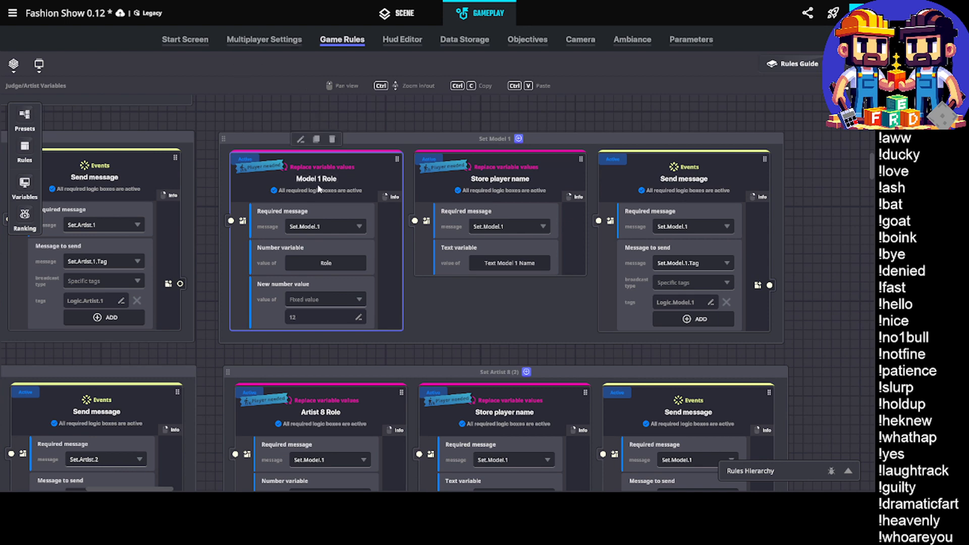
Rename the duplicated rule group below Set Model 1 as Set Model 2
{"action": "scroll", "coordinate": [344, 237], "scroll_direction": "down", "scroll_amount": 4}
{"action": "double_click", "coordinate": [497, 182]}
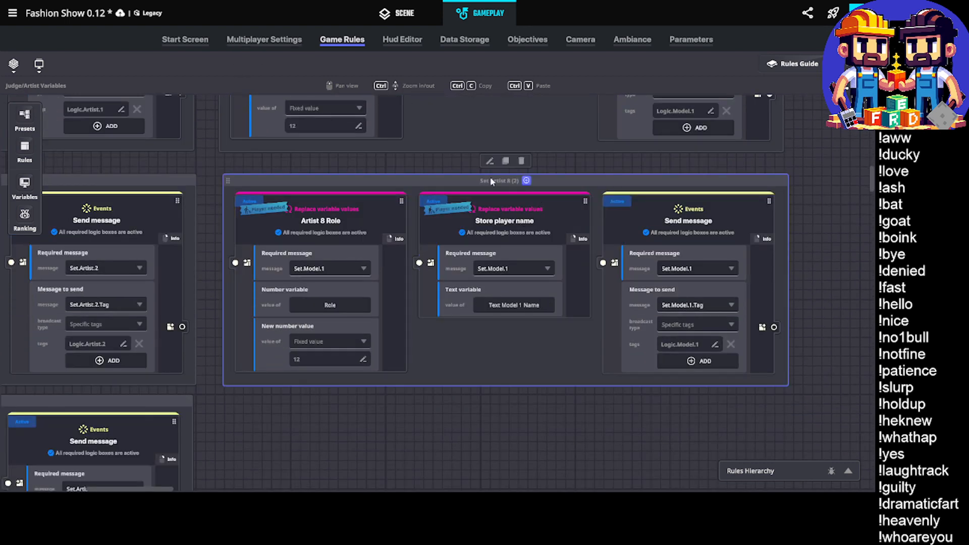
{"action": "left_click", "coordinate": [500, 182]}
{"action": "key", "text": "Delete"}
{"action": "key", "text": "Delete"}
{"action": "key", "text": "Delete"}
{"action": "key", "text": "Delete"}
{"action": "key", "text": "Delete"}
{"action": "key", "text": "Delete"}
Rename the Artist 8 Role rule in the Set Model 2 group as Model 2 Role
{"action": "scroll", "coordinate": [454, 227], "scroll_direction": "up", "scroll_amount": 3}
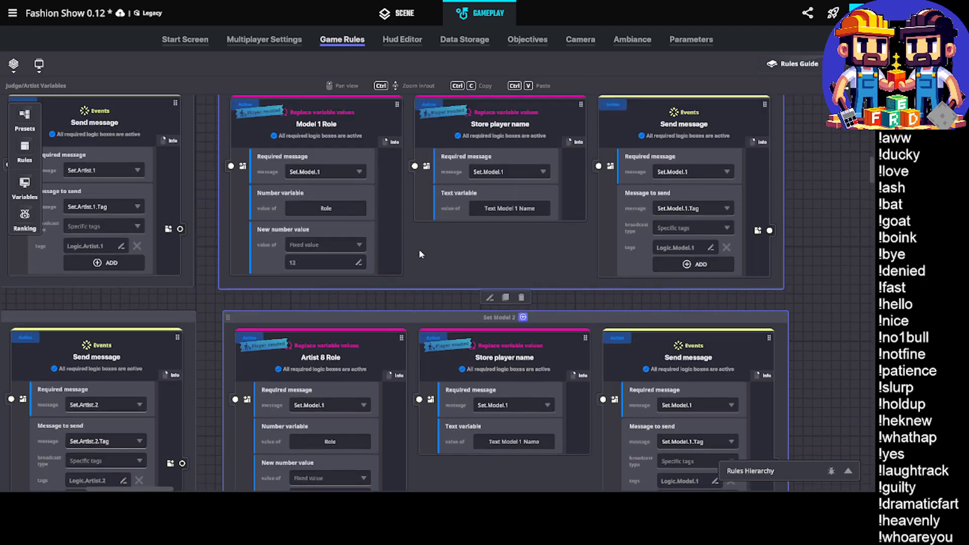
{"action": "scroll", "coordinate": [421, 247], "scroll_direction": "down", "scroll_amount": 3}
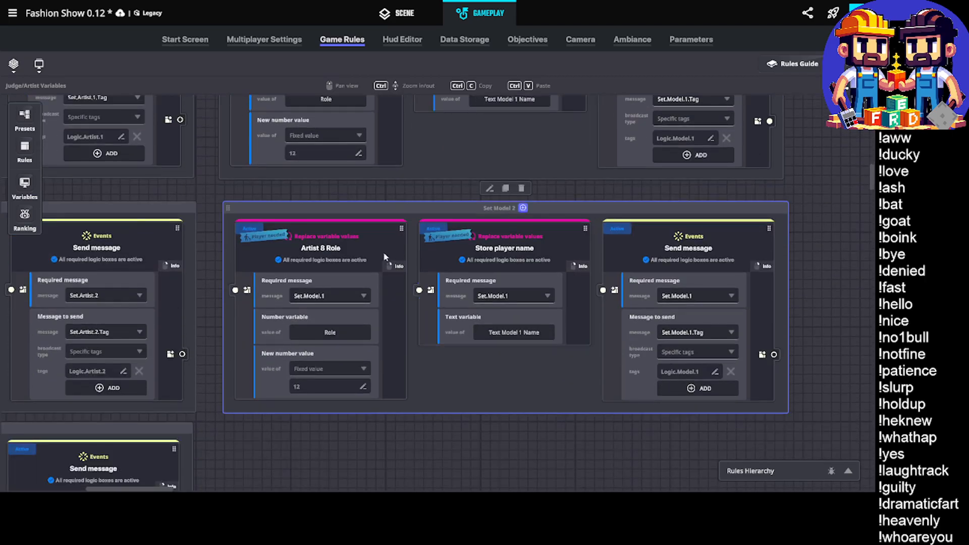
{"action": "double_click", "coordinate": [338, 248]}
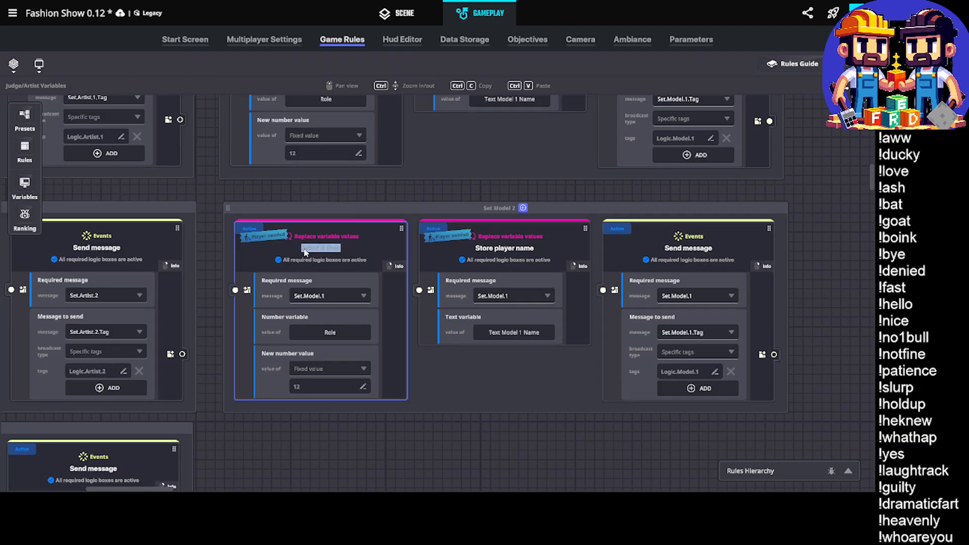
{"action": "key", "text": "Delete"}
{"action": "key", "text": "Delete"}
{"action": "key", "text": "Delete"}
{"action": "key", "text": "Delete"}
{"action": "key", "text": "Delete"}
{"action": "key", "text": "Delete"}
{"action": "key", "text": "Delete"}
{"action": "key", "text": "Delete"}
{"action": "key", "text": "Delete"}
{"action": "type", "text": "Model"}
{"action": "type", "text": "2"}
Set the Model 2 Role rule's required message to Set.Model.2 and its new fixed number value to 13
{"action": "left_click", "coordinate": [361, 295]}
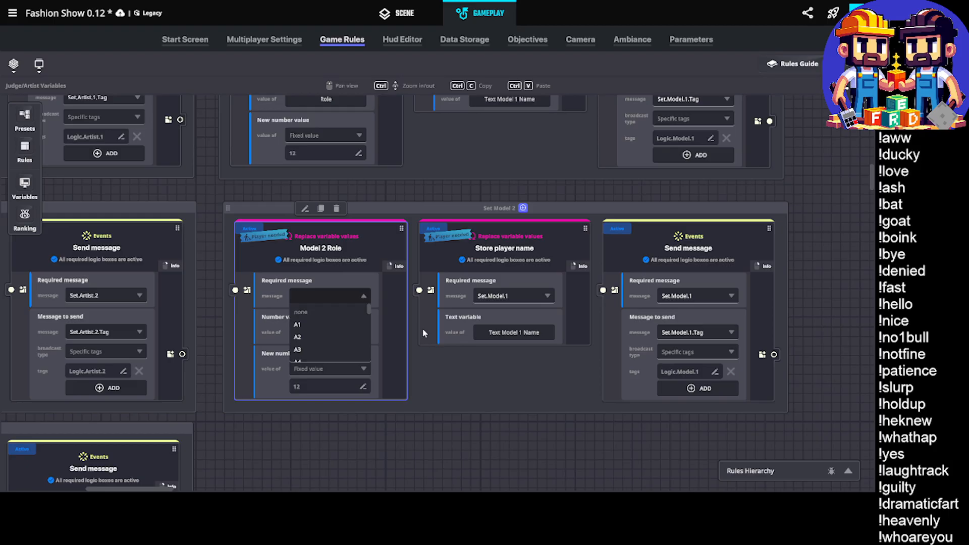
{"action": "type", "text": "Set.Model.2"}
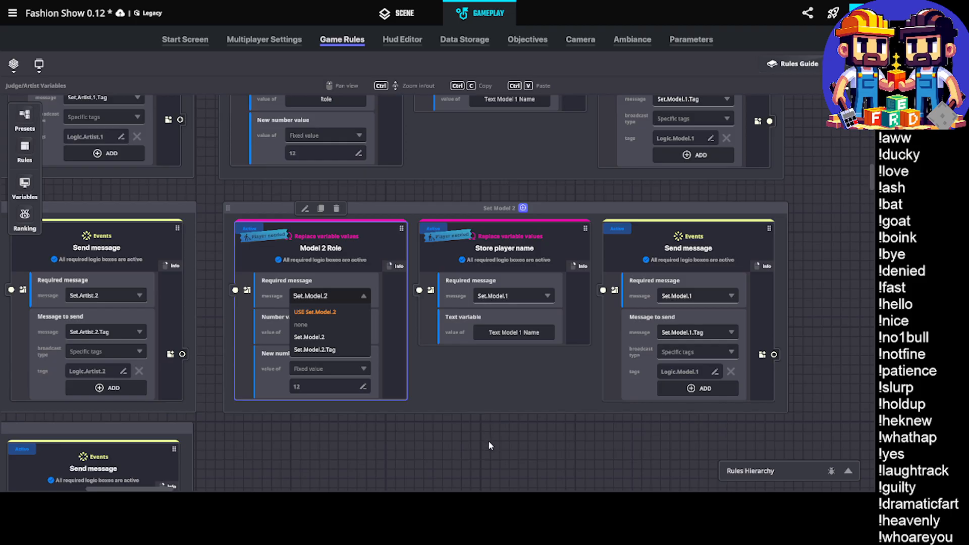
{"action": "left_click", "coordinate": [339, 312]}
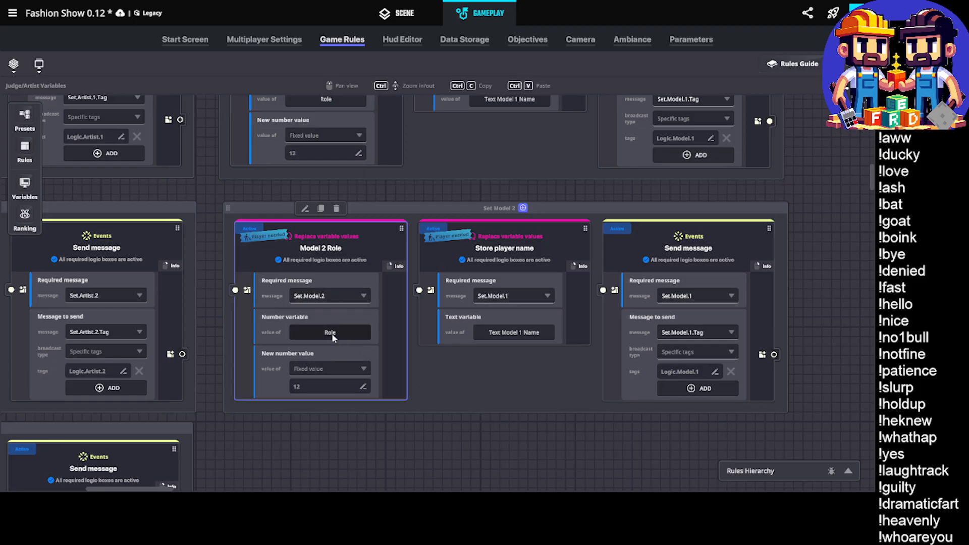
{"action": "left_click", "coordinate": [322, 387]}
{"action": "type", "text": "13"}
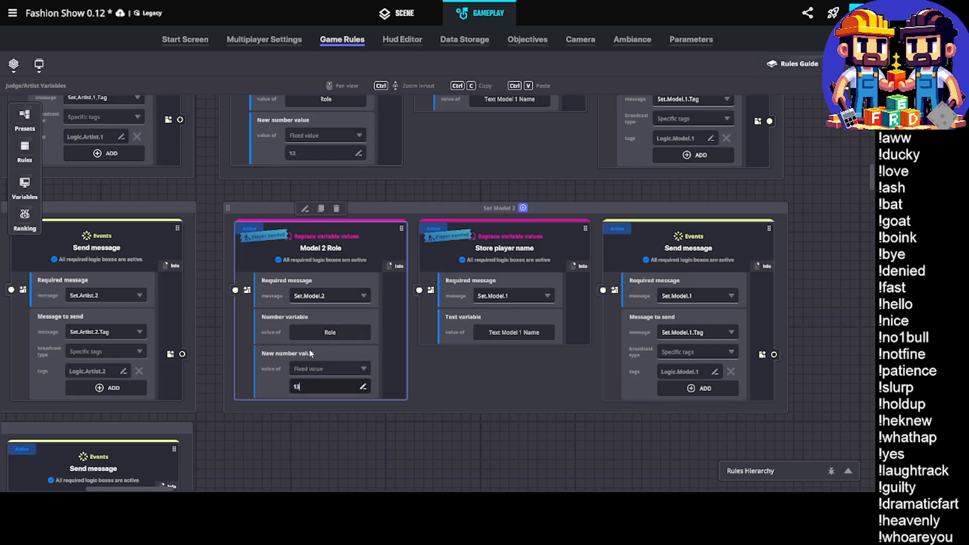
{"action": "key", "text": "Return"}
Create a global text variable named Text Model 2 Name and assign it to the Set Model 2 group's Store player name rule
{"action": "left_click", "coordinate": [529, 333]}
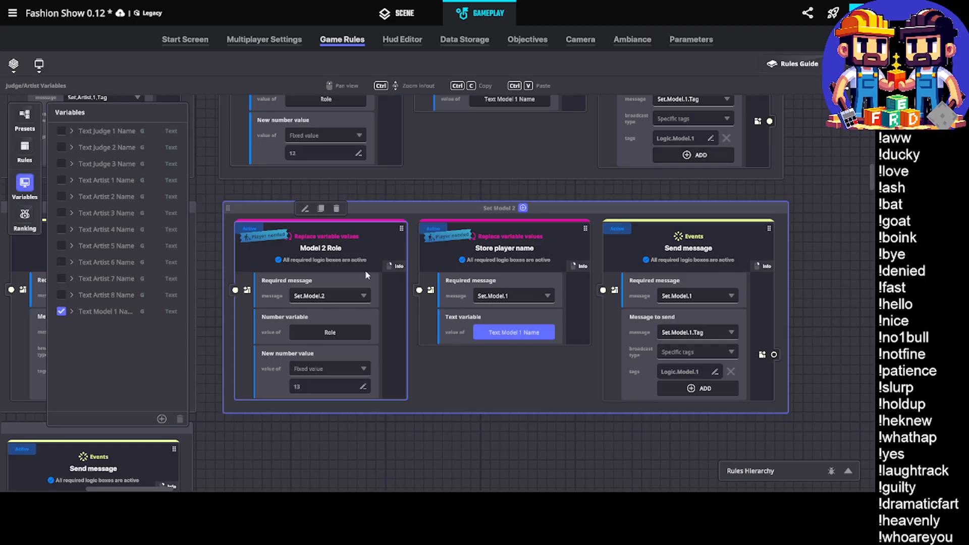
{"action": "middle_click_drag", "start_coordinate": [407, 320], "coordinate": [428, 306]}
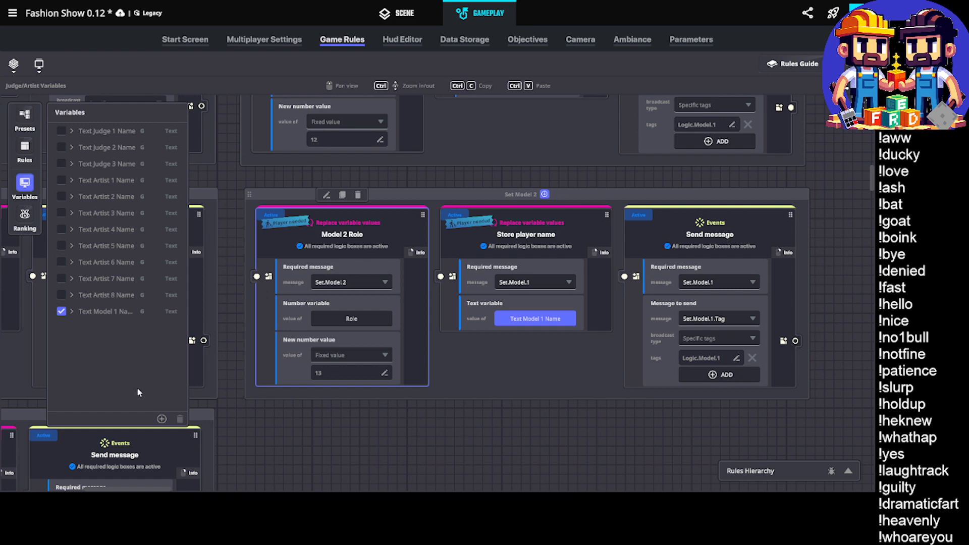
{"action": "left_click", "coordinate": [161, 419]}
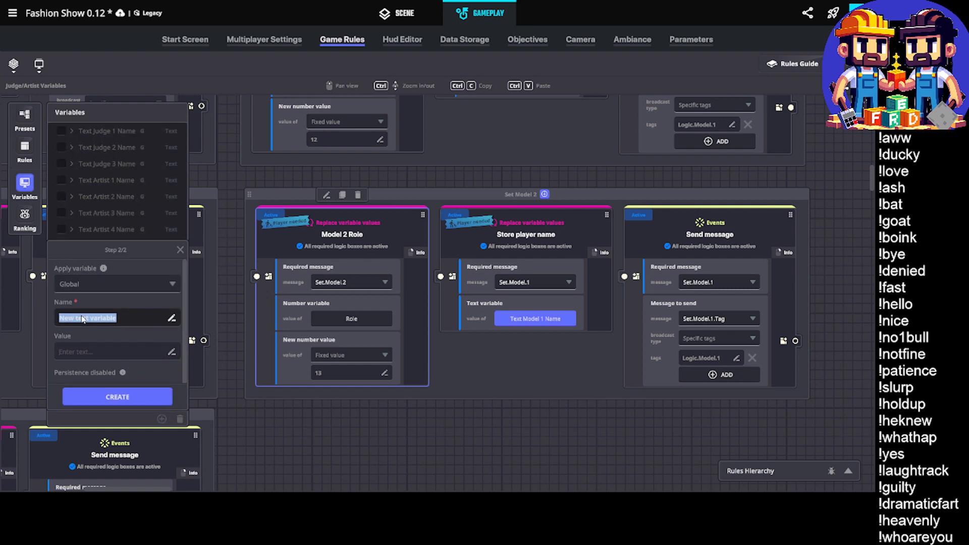
{"action": "type", "text": "Text Model 2 Name"}
{"action": "left_click", "coordinate": [126, 395]}
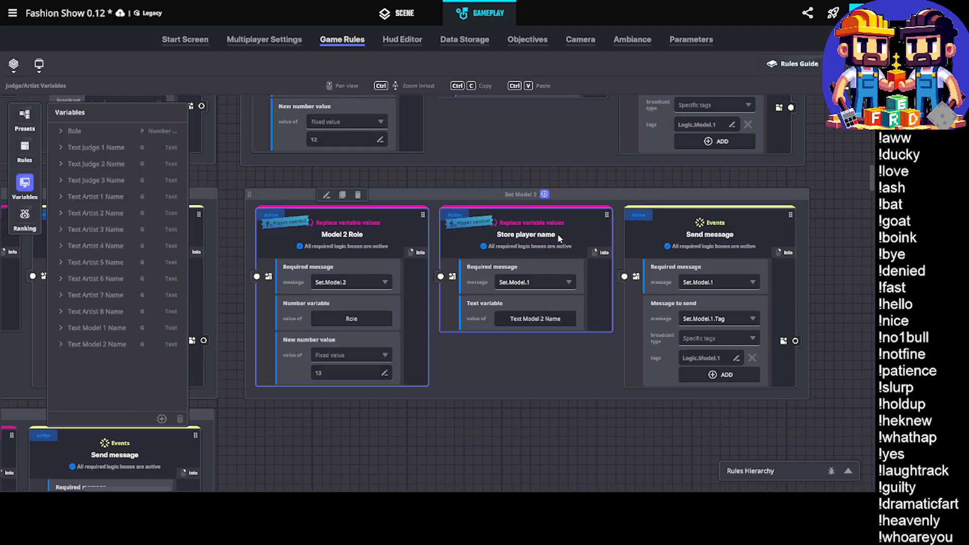
Set the required message of the Set Model 2 group's Store player name rule to Set.Model.2
{"action": "left_click", "coordinate": [534, 282]}
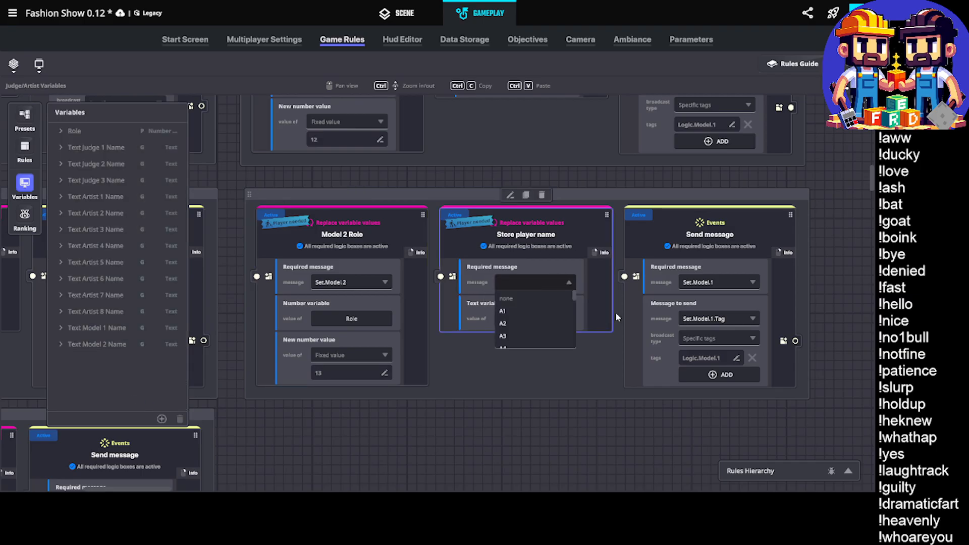
{"action": "type", "text": "Set.Model"}
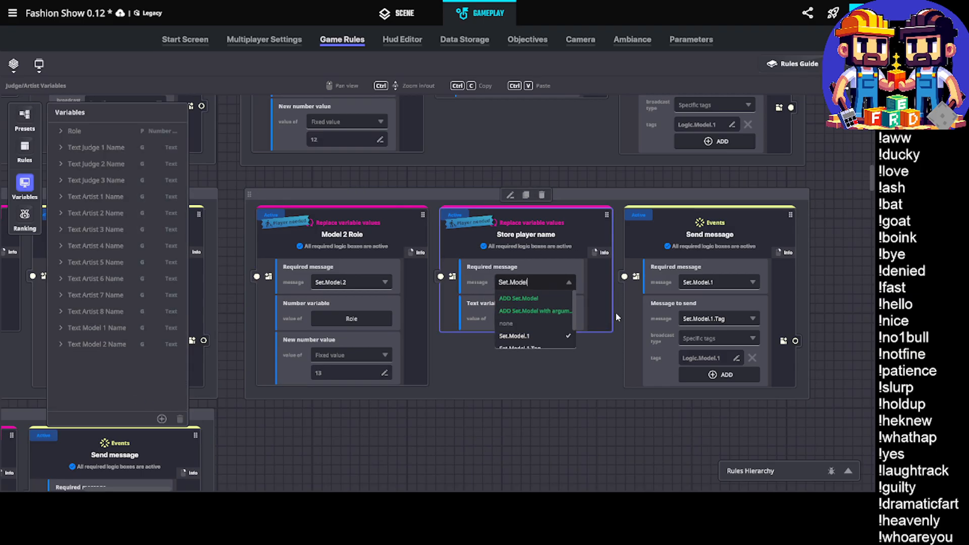
{"action": "type", "text": ".2"}
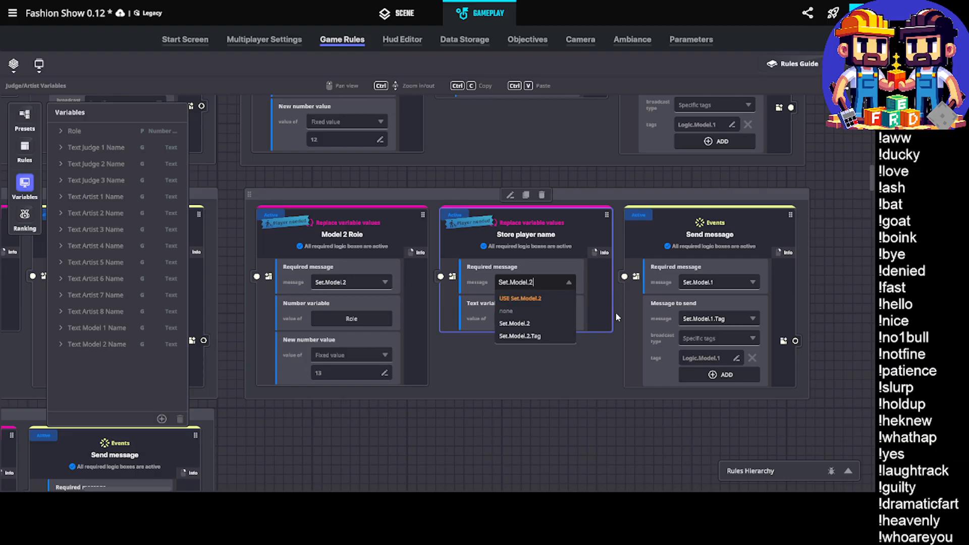
{"action": "key", "text": "Return"}
Set the required message of the Set Model 2 group's Send message rule to Set.Model.2
{"action": "left_click", "coordinate": [706, 281]}
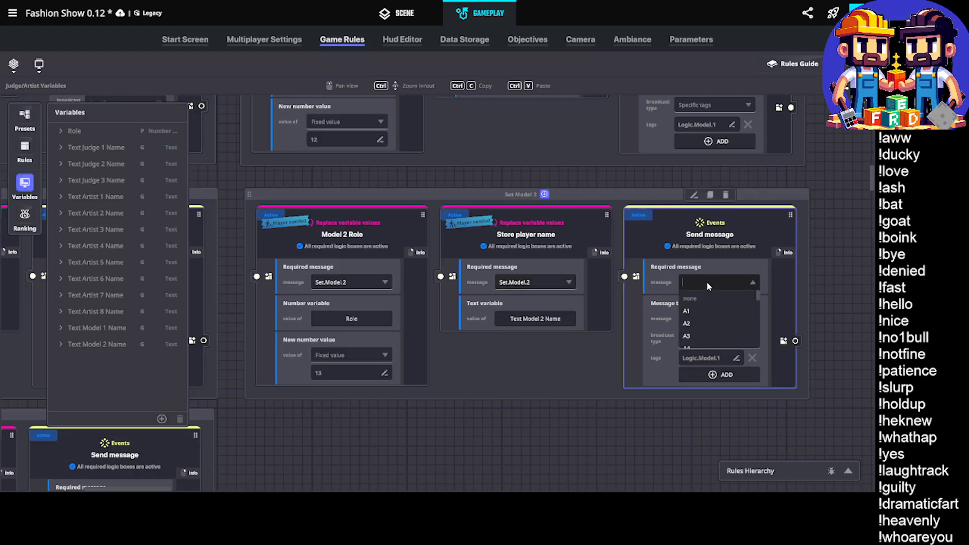
{"action": "type", "text": "Set.Model.2"}
{"action": "left_click", "coordinate": [704, 298]}
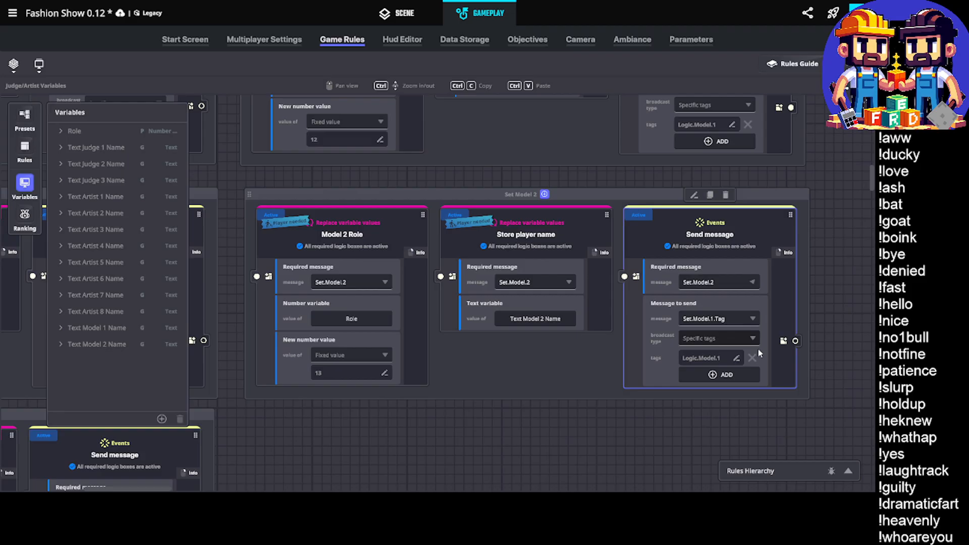
Set the Set Model 2 group's Send message rule to send Set.Model.2.Tag to the specific tag Logic.Model.2
{"action": "left_click", "coordinate": [711, 319]}
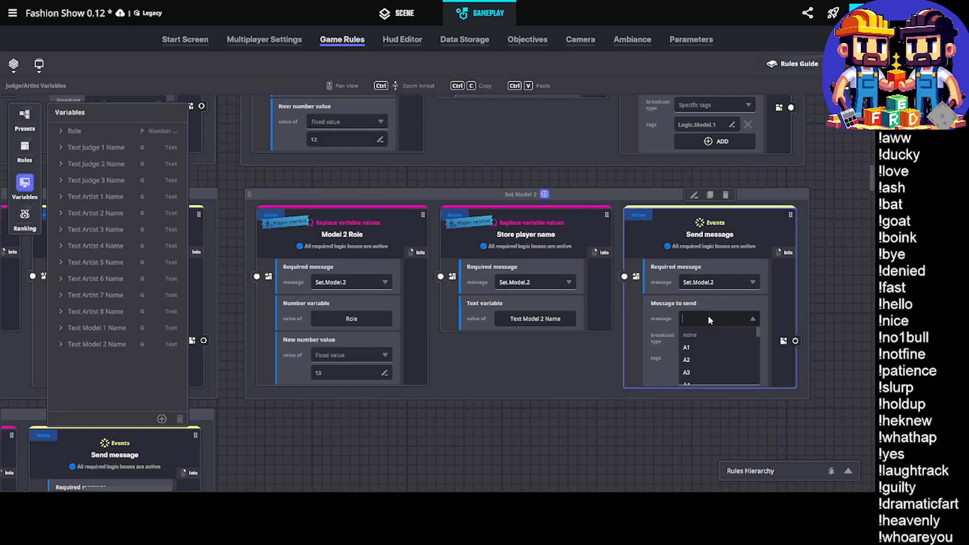
{"action": "type", "text": "Set.Model.2"}
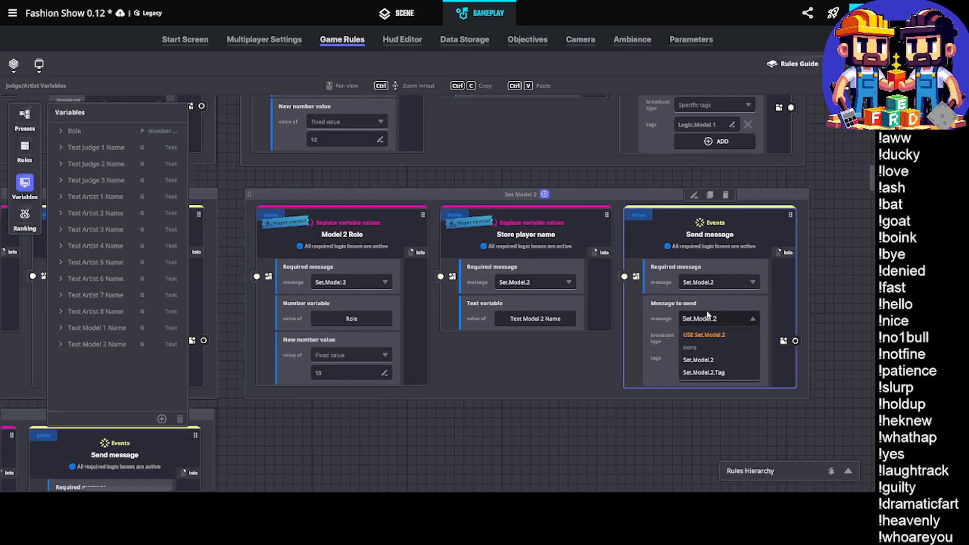
{"action": "left_click", "coordinate": [726, 372]}
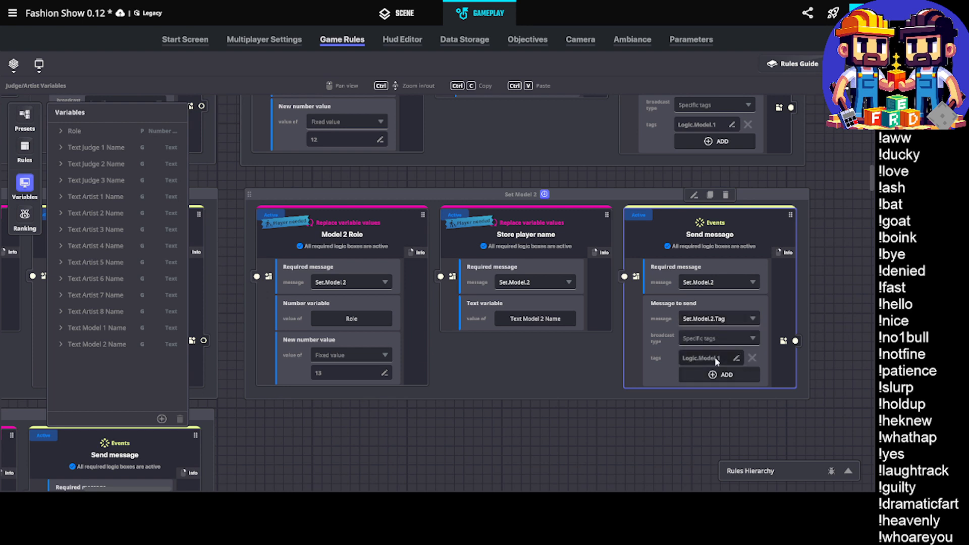
{"action": "key", "text": "Right"}
{"action": "key", "text": "BackSpace"}
{"action": "type", "text": "2"}
{"action": "key", "text": "Return"}
{"action": "left_click", "coordinate": [556, 436]}
{"action": "left_click", "coordinate": [24, 183]}
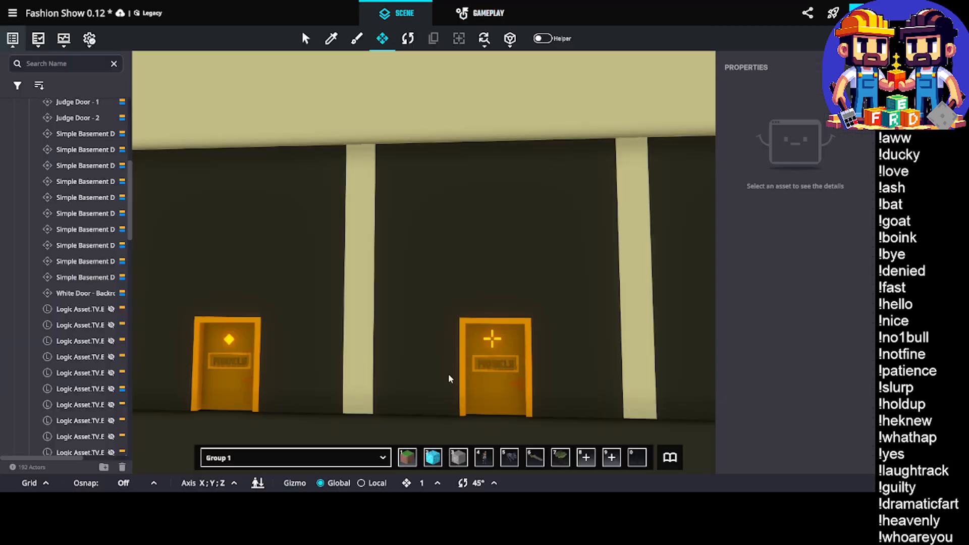
Save the changes to the Fashion Show 0.12 experience from the scene view
{"action": "middle_click_drag", "start_coordinate": [458, 299], "coordinate": [411, 297]}
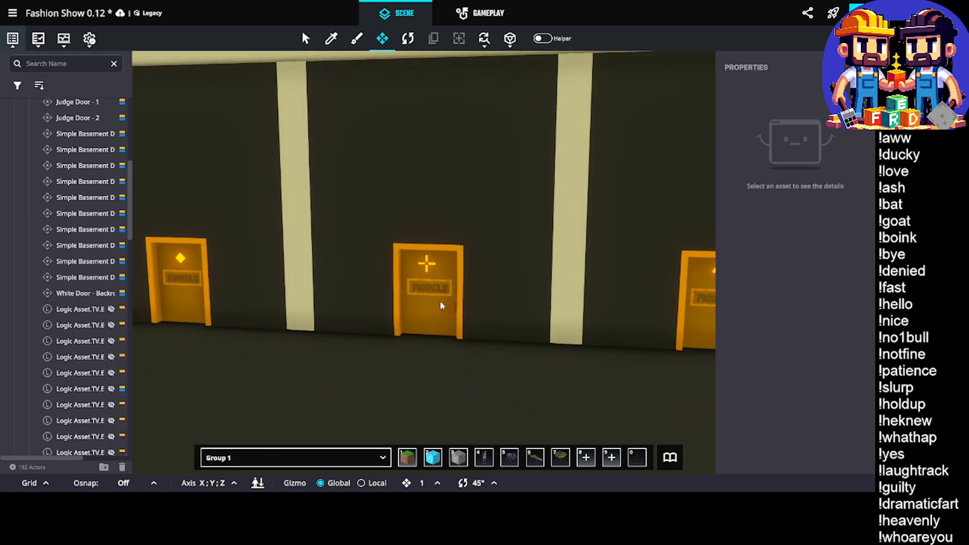
{"action": "key", "text": "ctrl+s"}
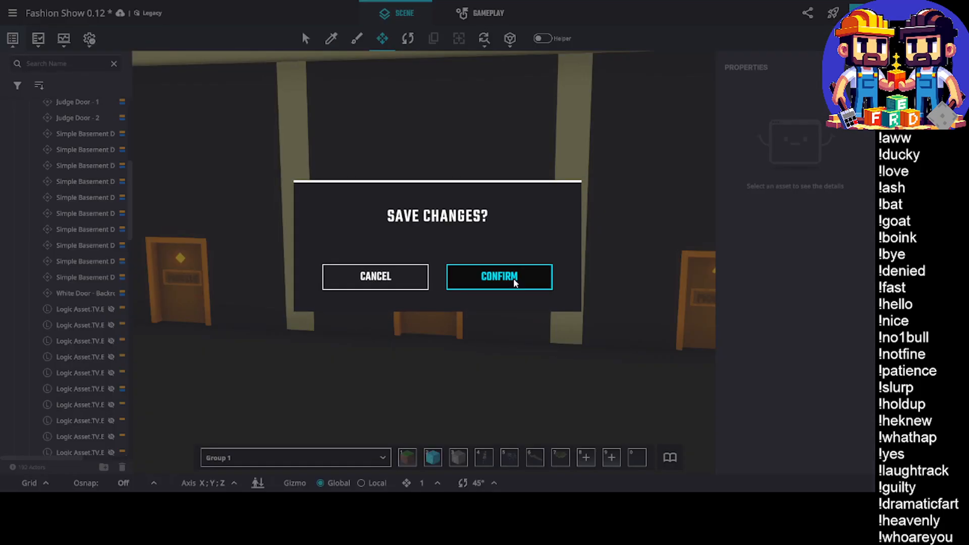
{"action": "left_click", "coordinate": [514, 284]}
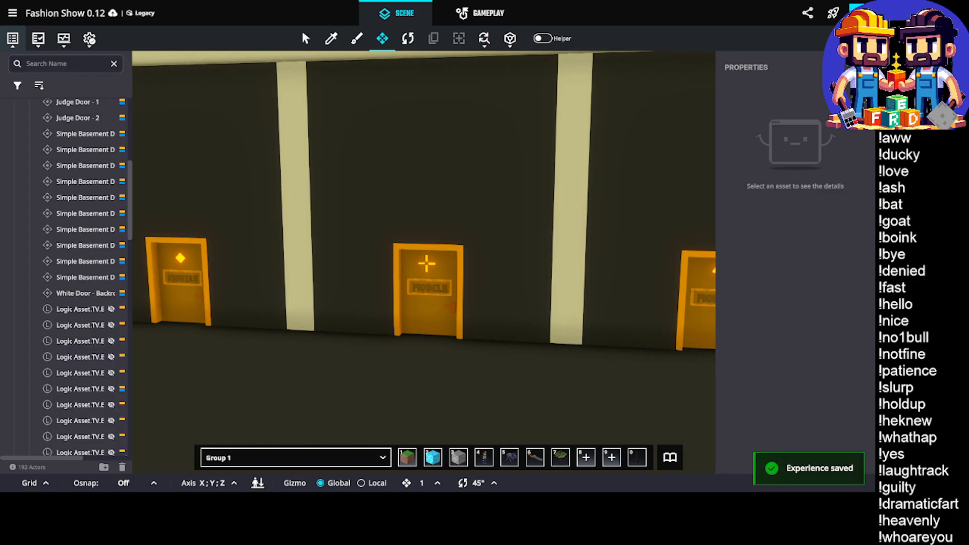
{"action": "middle_click_drag", "start_coordinate": [425, 237], "coordinate": [524, 214]}
{"action": "left_click_drag", "start_coordinate": [537, 173], "coordinate": [654, 305]}
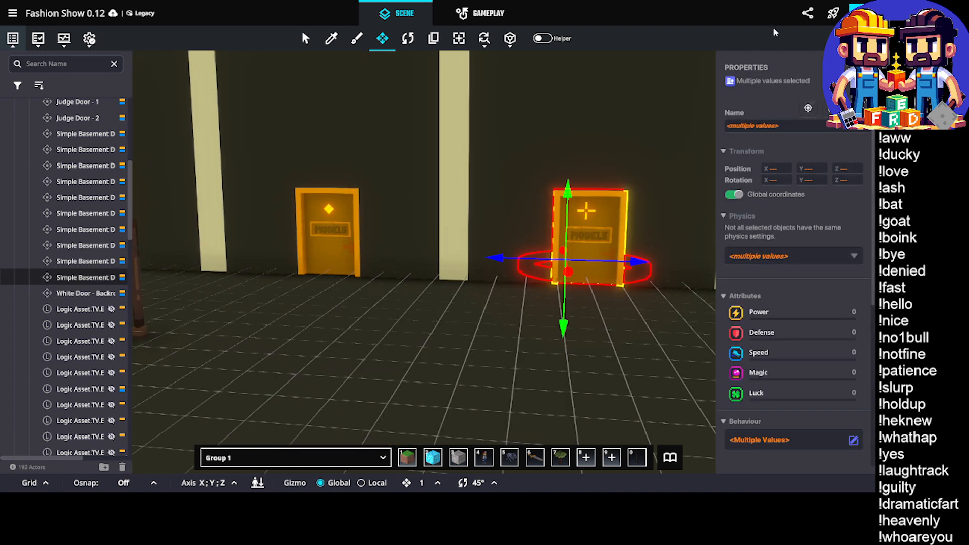
{"action": "left_click", "coordinate": [856, 12]}
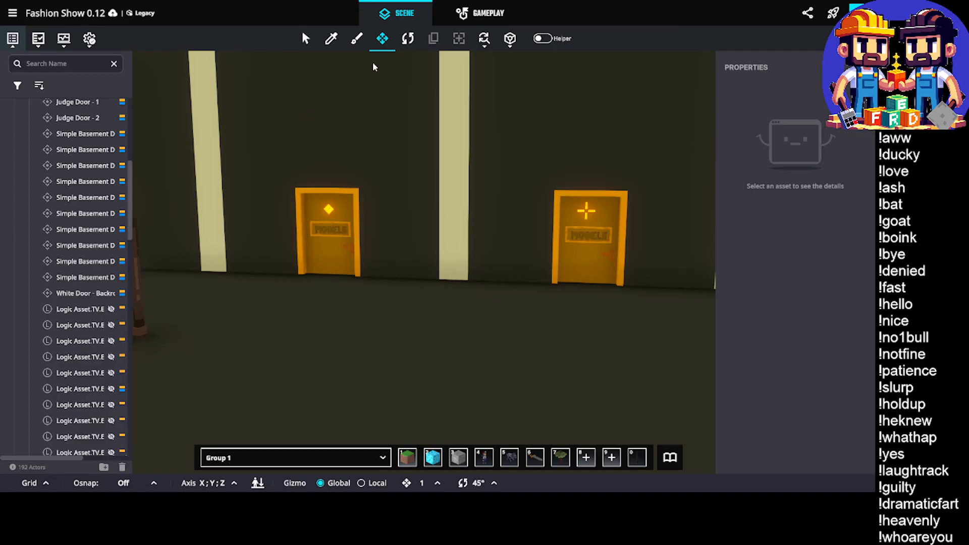
In the HUD Admin canvas, rename the Artist Three widget to Model Two
{"action": "left_click", "coordinate": [486, 15]}
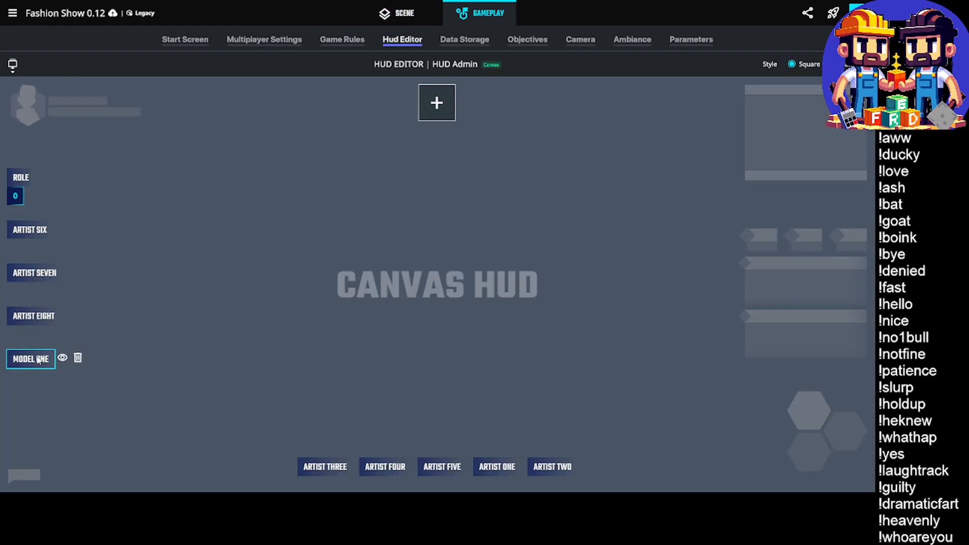
{"action": "left_click", "coordinate": [329, 467]}
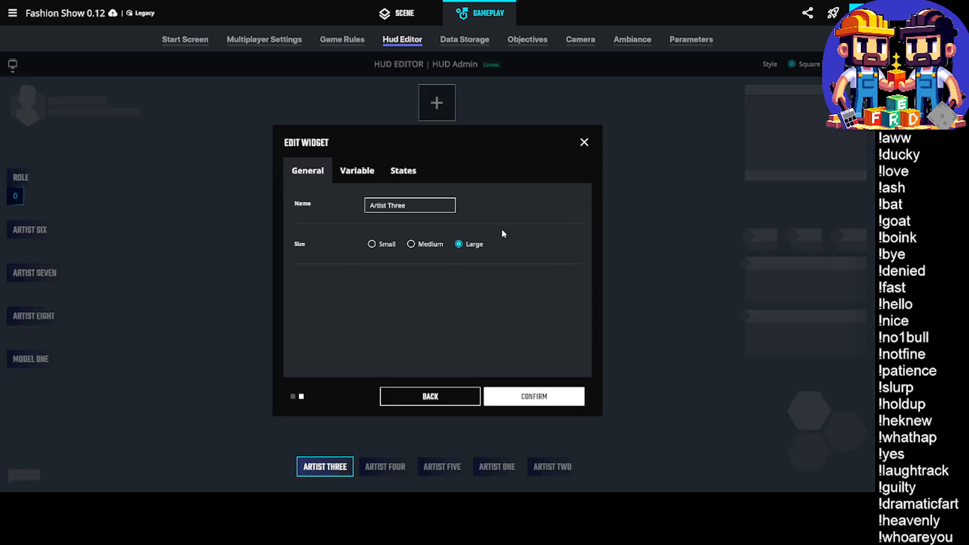
{"action": "triple_click", "coordinate": [395, 206]}
{"action": "type", "text": "Model 2"}
{"action": "key", "text": "BackSpace"}
{"action": "type", "text": "Two"}
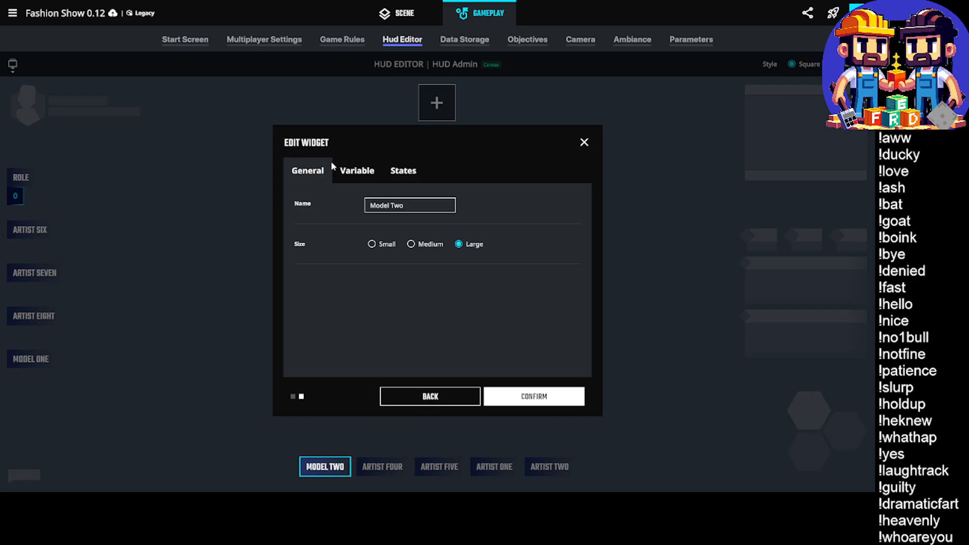
Assign the Text Model 2 Name variable to the Model Two widget and confirm the widget's settings
{"action": "left_click", "coordinate": [357, 170]}
{"action": "left_click", "coordinate": [401, 209]}
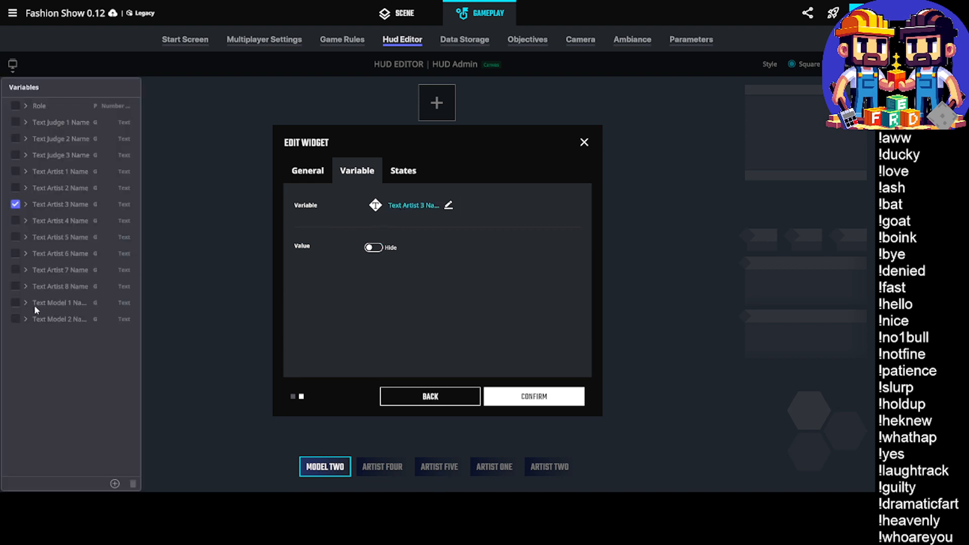
{"action": "left_click", "coordinate": [16, 320]}
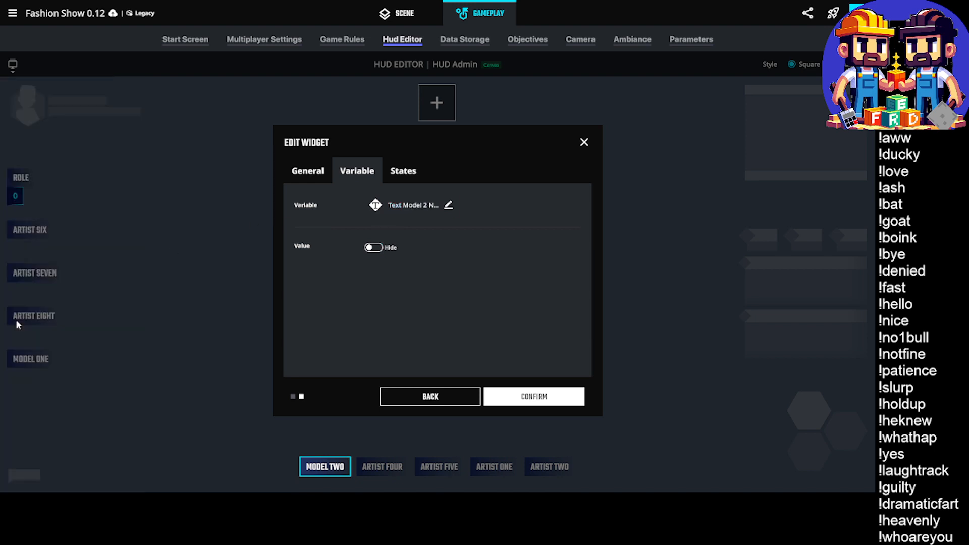
{"action": "left_click", "coordinate": [525, 392]}
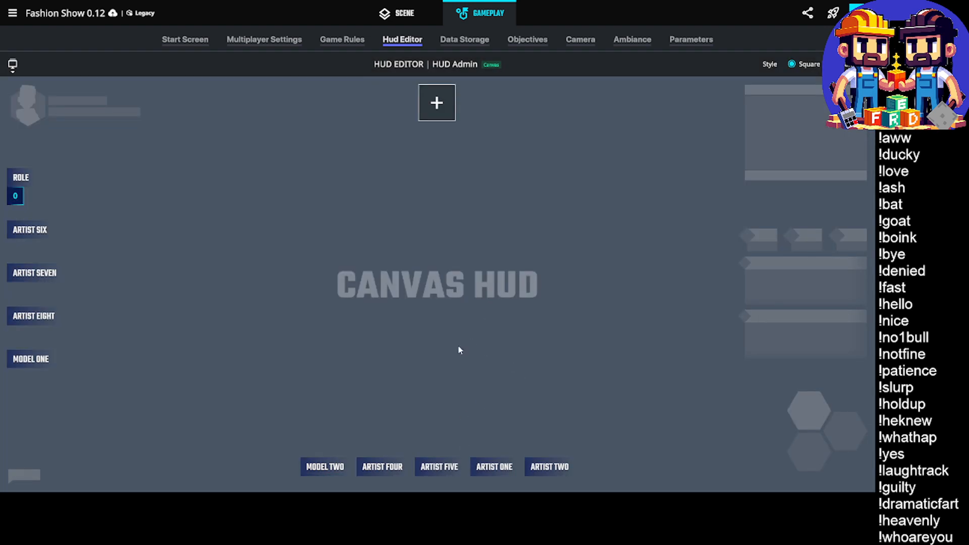